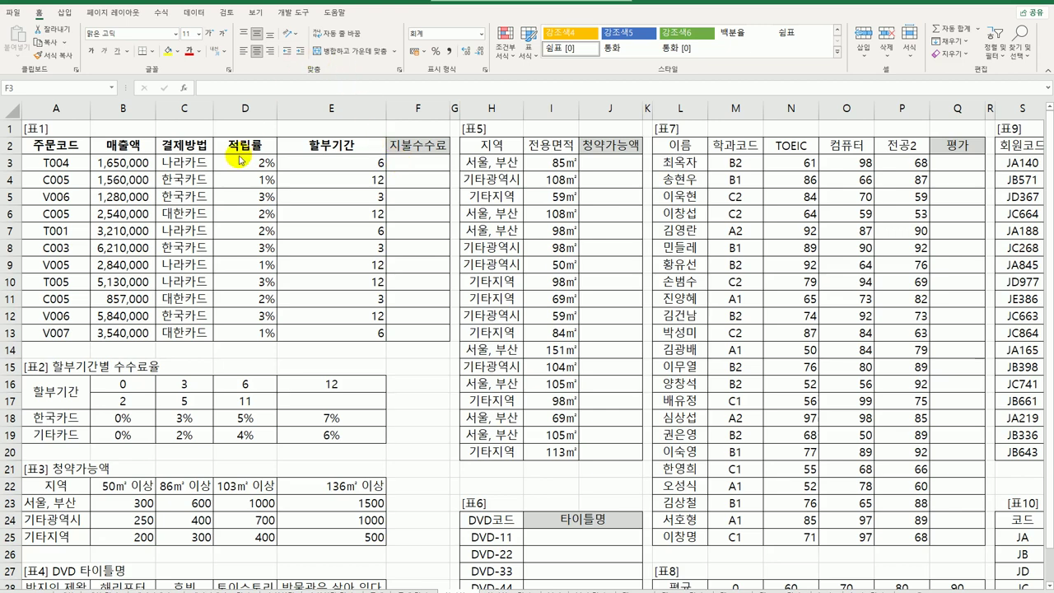
# Examine the 결제방법, 할부기간, 매출액 and 지불수수료 columns of [표1] alongside the fee rates in [표2].
pyautogui.click(198, 150)
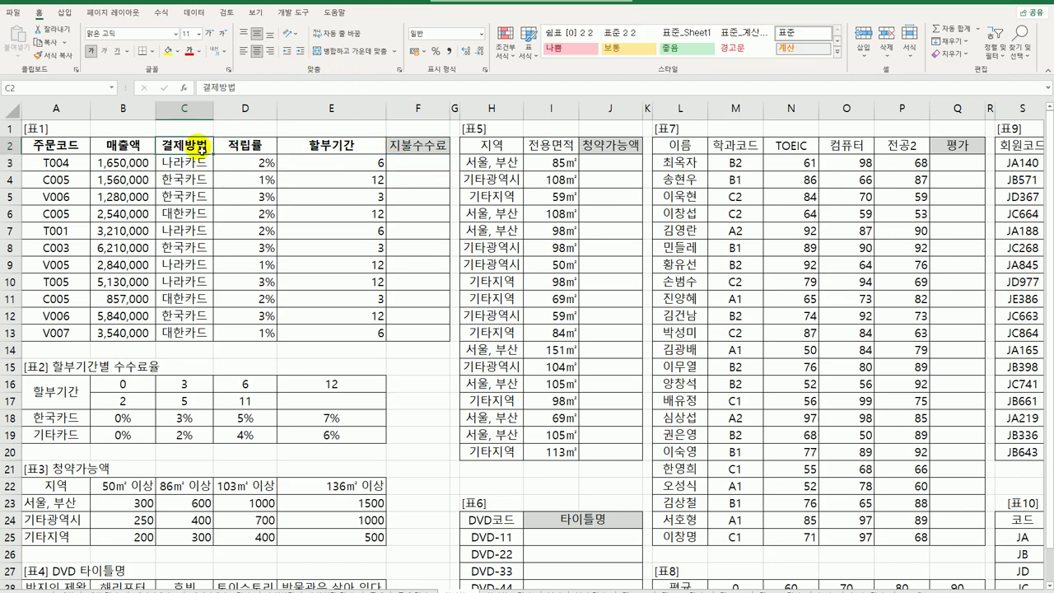
pyautogui.click(316, 148)
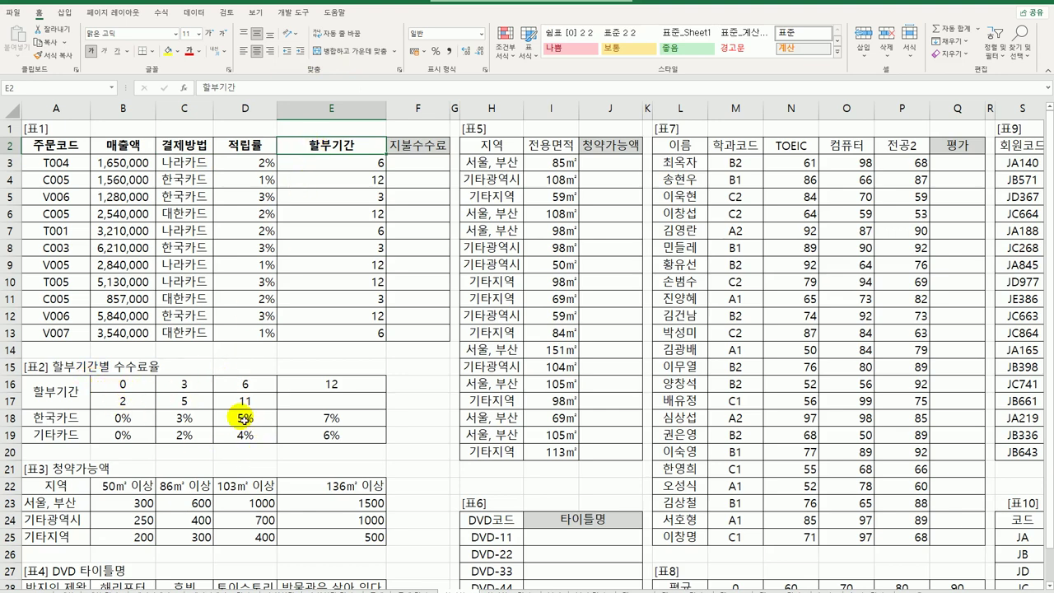
pyautogui.click(420, 167)
pyautogui.moveTo(420, 167); pyautogui.dragTo(430, 330)
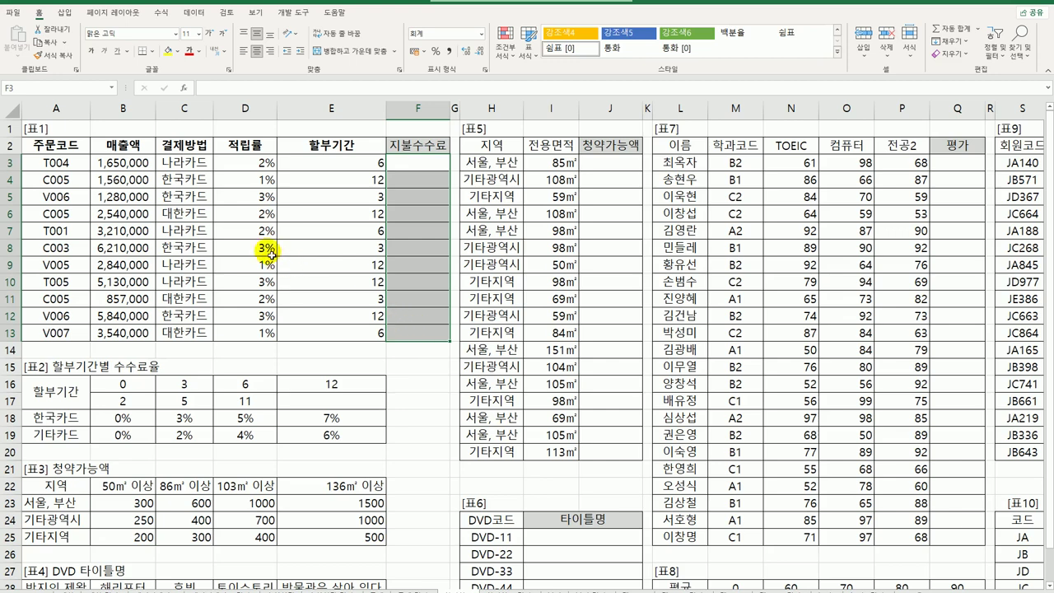
pyautogui.click(184, 153)
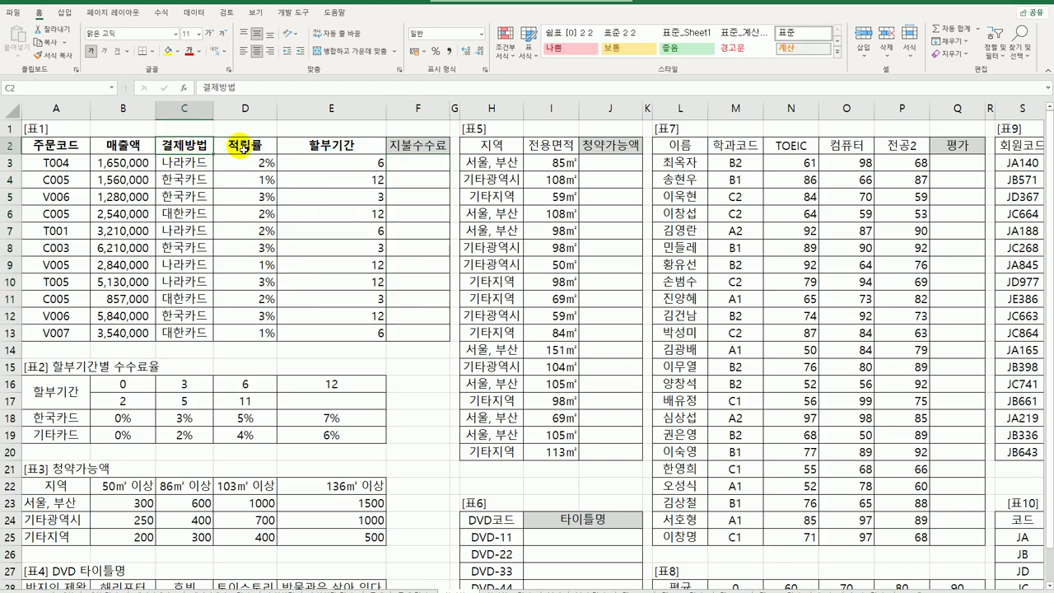
pyautogui.click(327, 149)
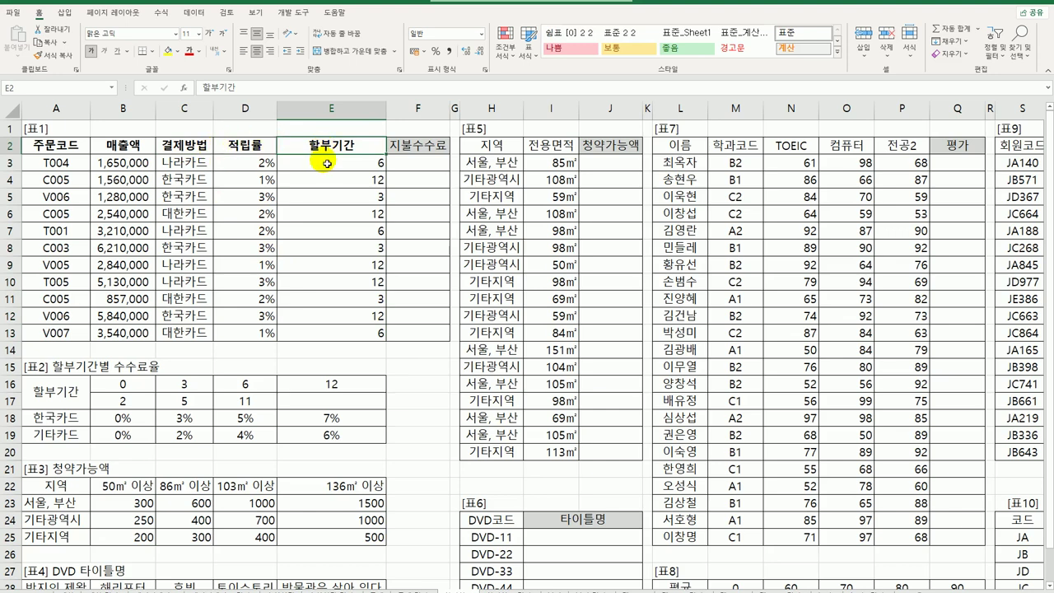
pyautogui.moveTo(88, 388); pyautogui.dragTo(308, 435)
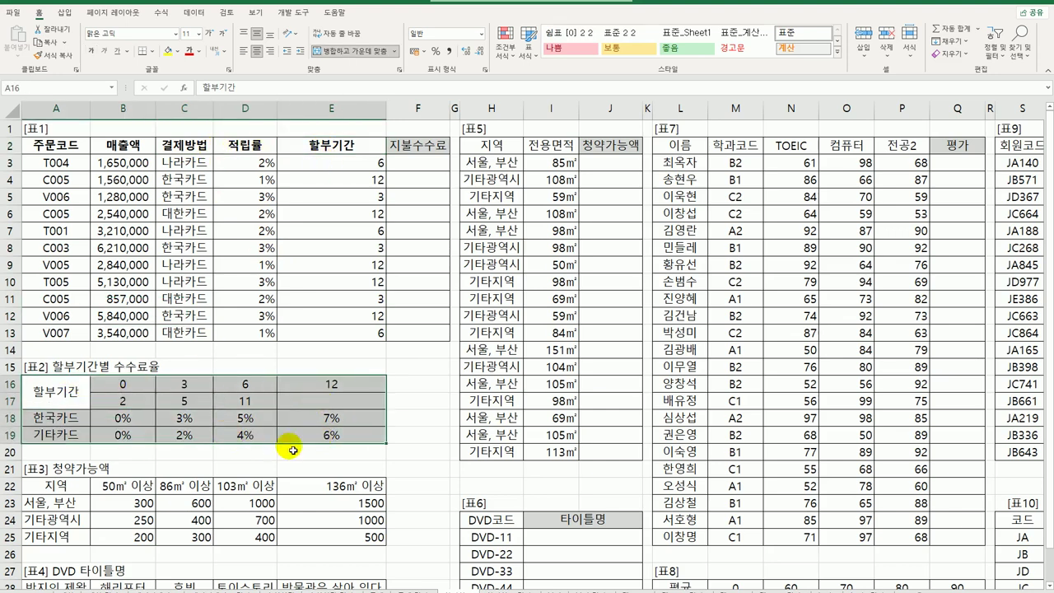
pyautogui.click(420, 172)
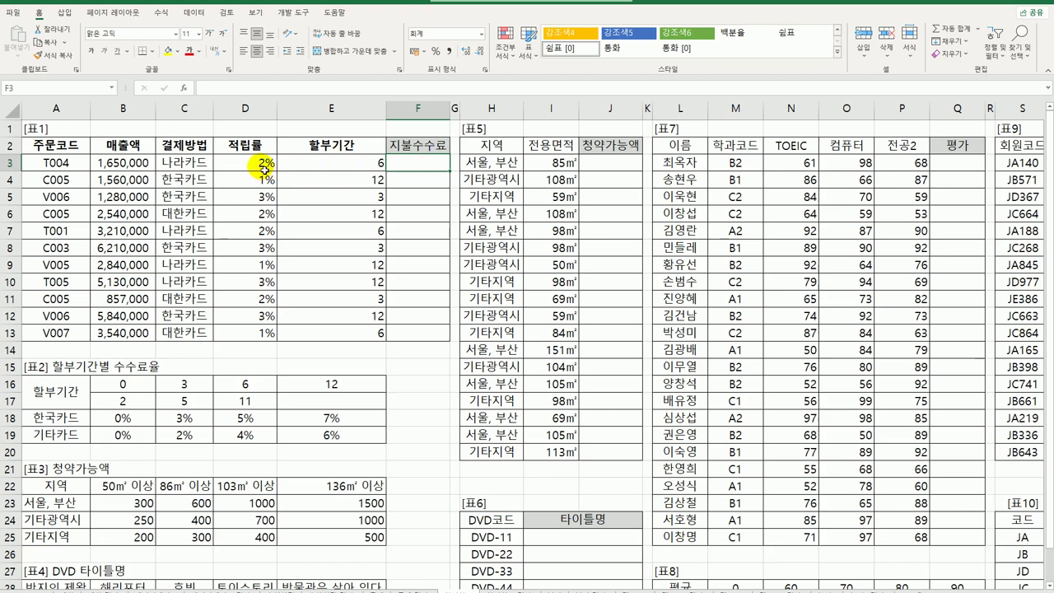
pyautogui.click(136, 163)
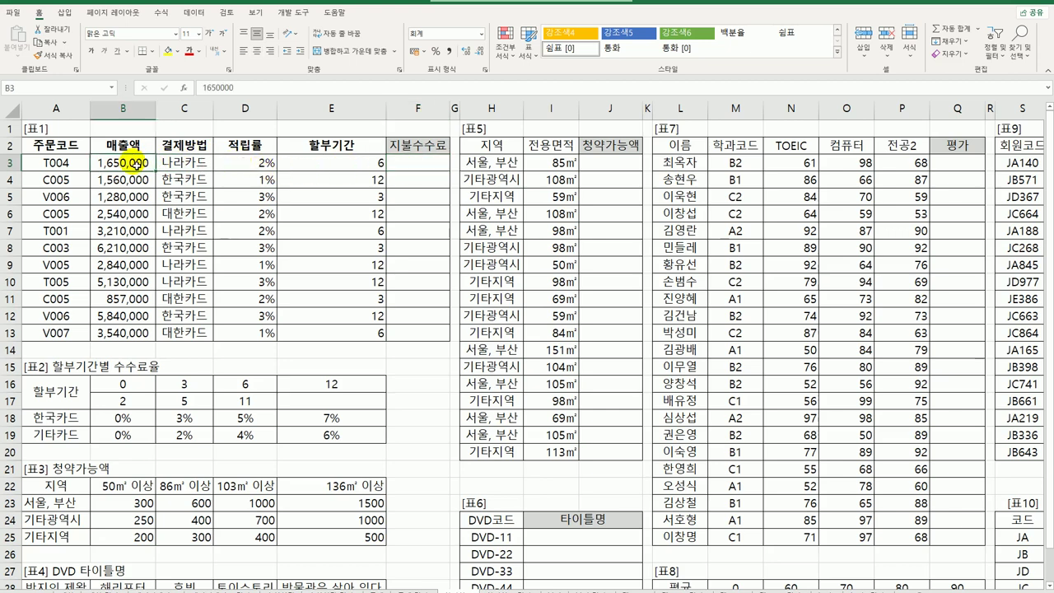
pyautogui.click(129, 418)
pyautogui.moveTo(129, 418); pyautogui.dragTo(361, 440)
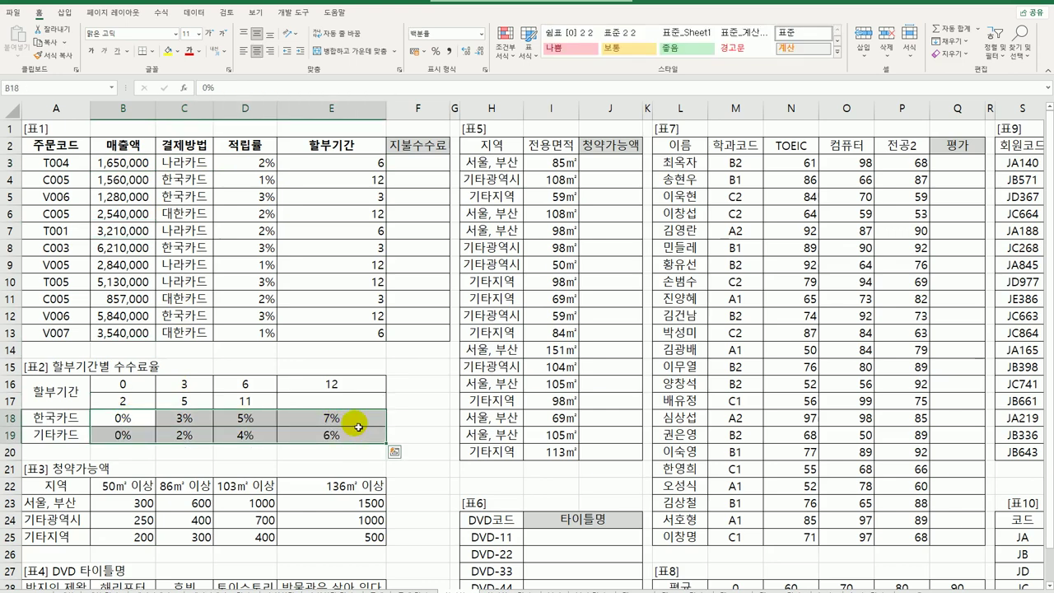
pyautogui.click(422, 170)
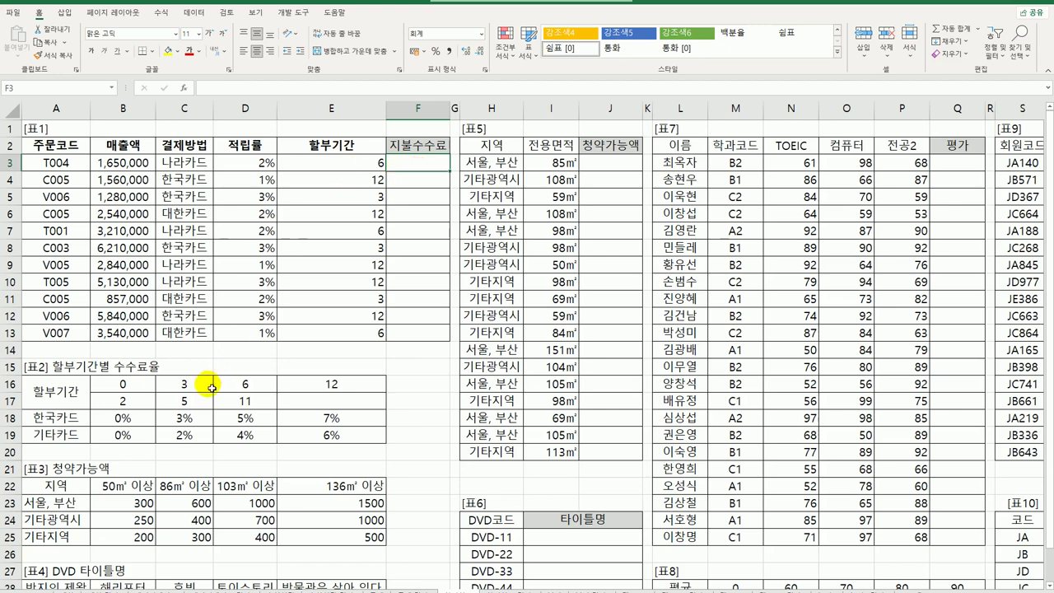
# Compare the 할부기간 and 결제방법 entries of [표1] with the period thresholds in B16:E16 and the two card rate rows of [표2].
pyautogui.moveTo(116, 384); pyautogui.dragTo(315, 389)
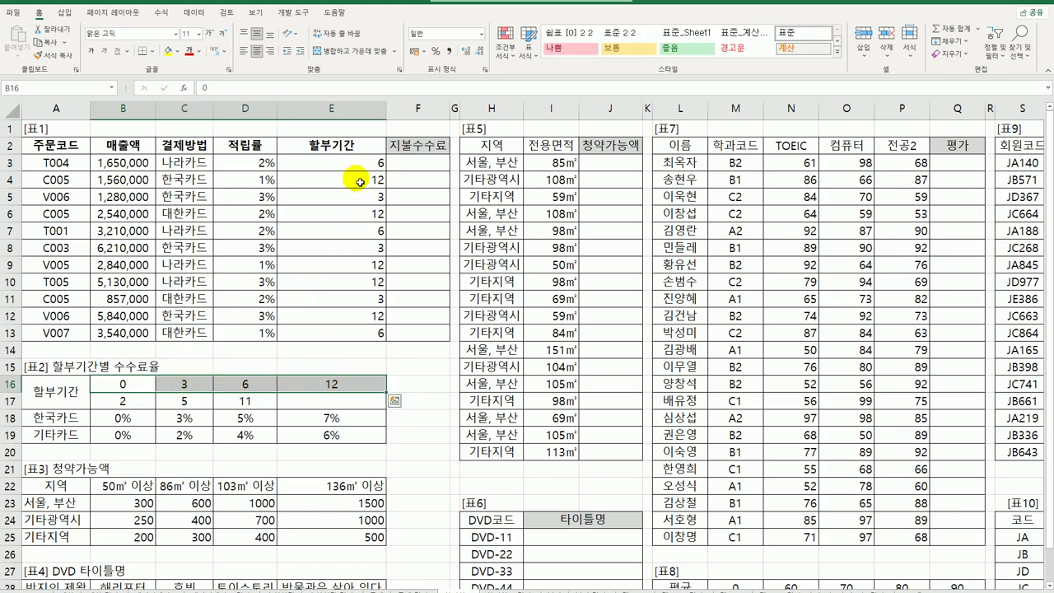
pyautogui.moveTo(352, 164); pyautogui.dragTo(355, 334)
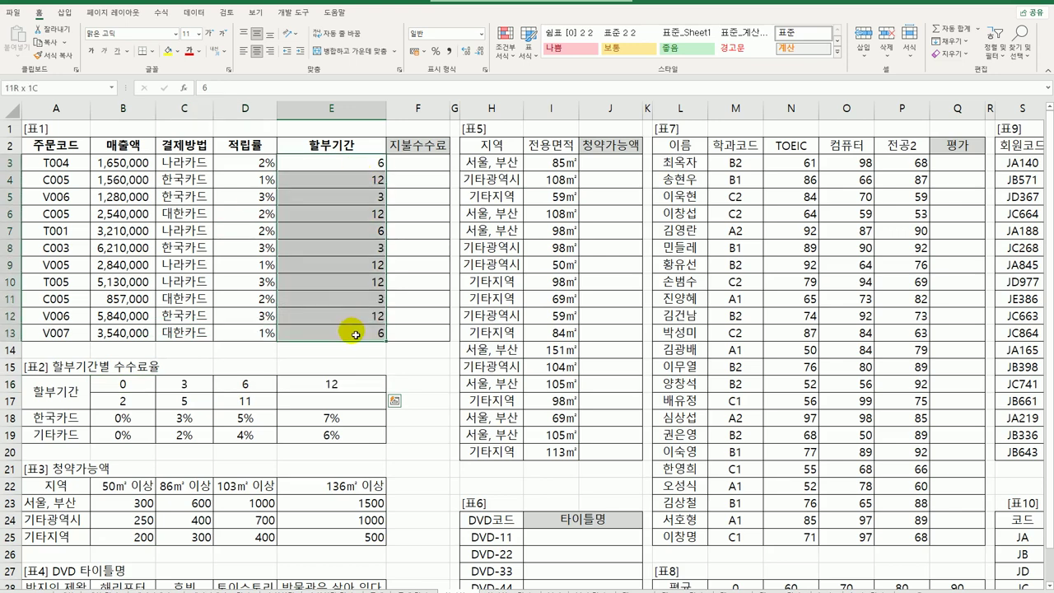
pyautogui.moveTo(141, 385); pyautogui.dragTo(324, 389)
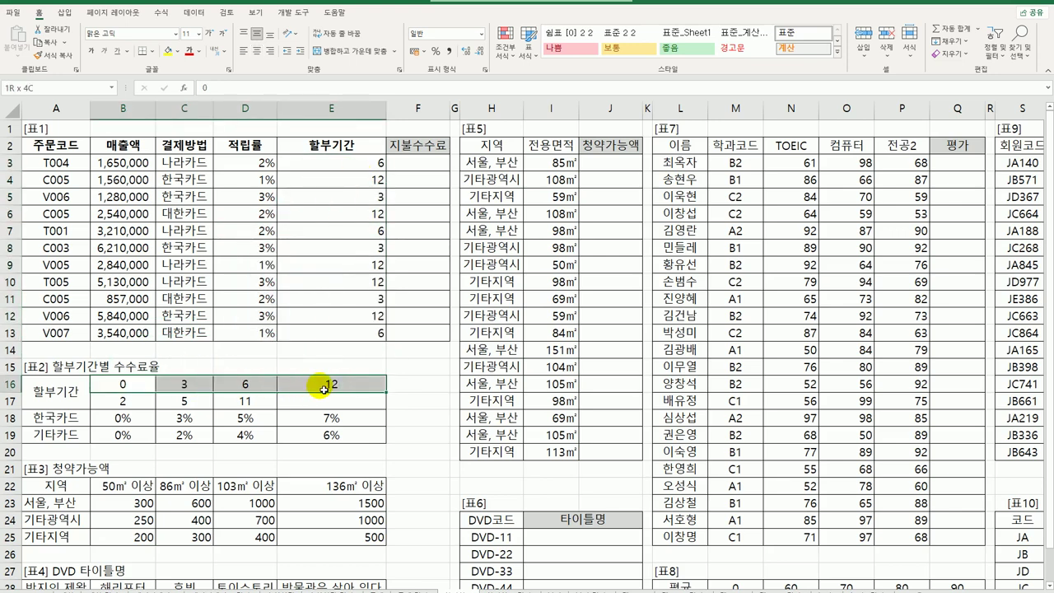
pyautogui.moveTo(134, 419); pyautogui.dragTo(304, 438)
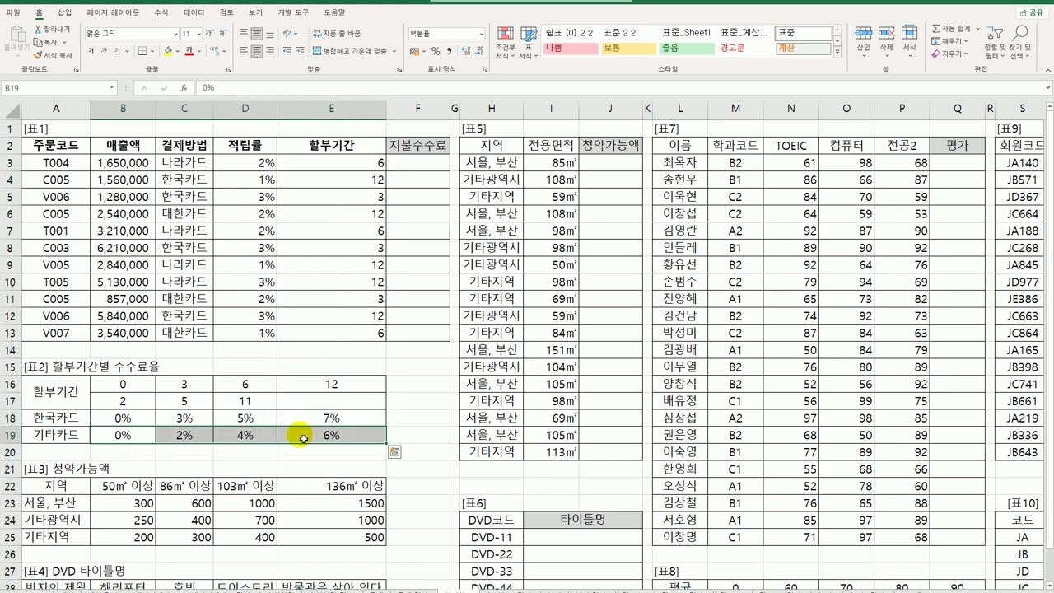
pyautogui.click(121, 441)
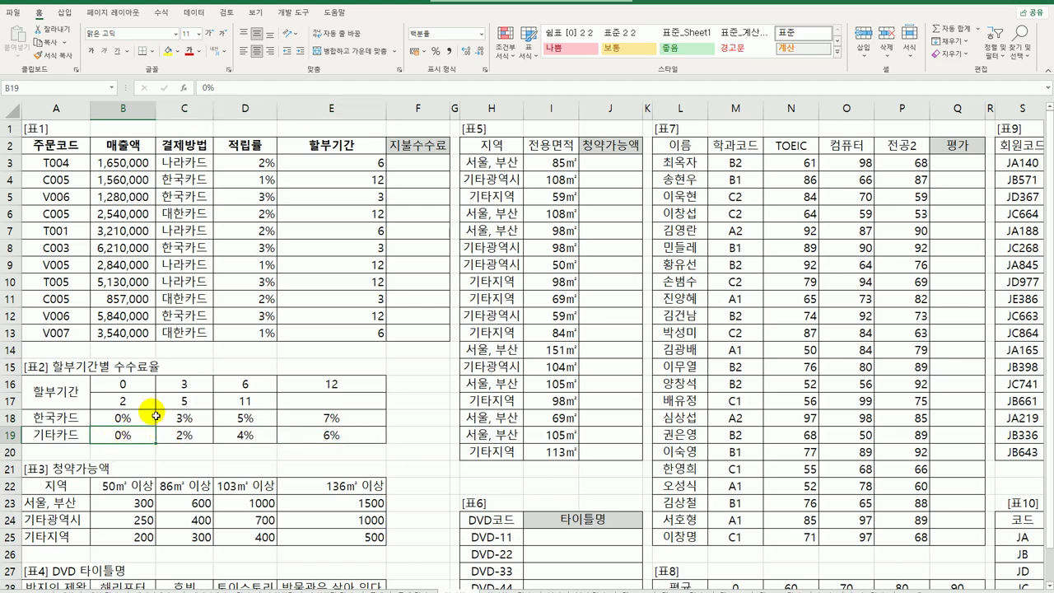
pyautogui.click(425, 171)
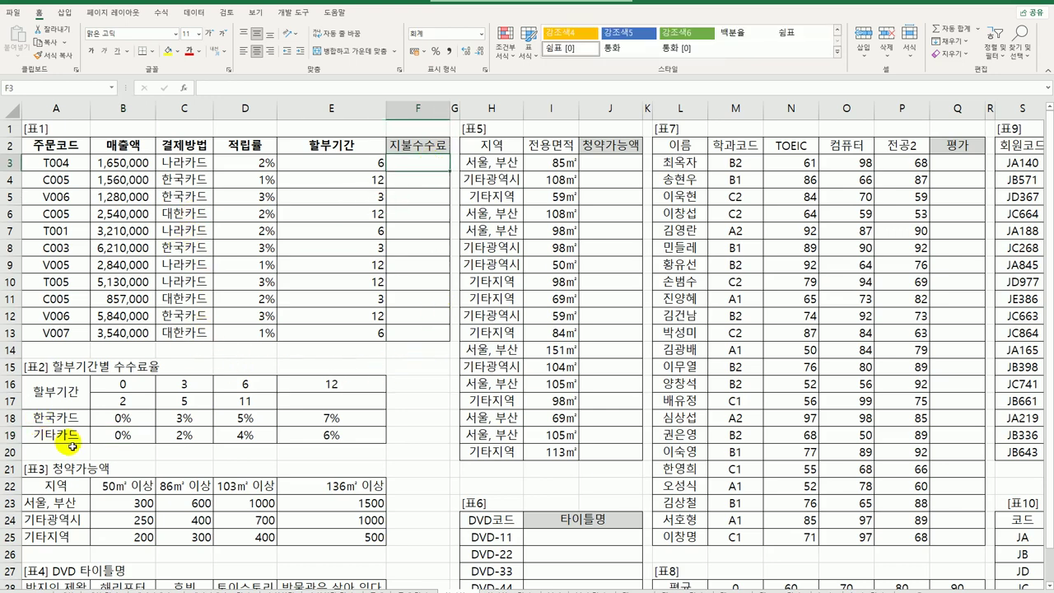
pyautogui.click(192, 176)
pyautogui.click(198, 165)
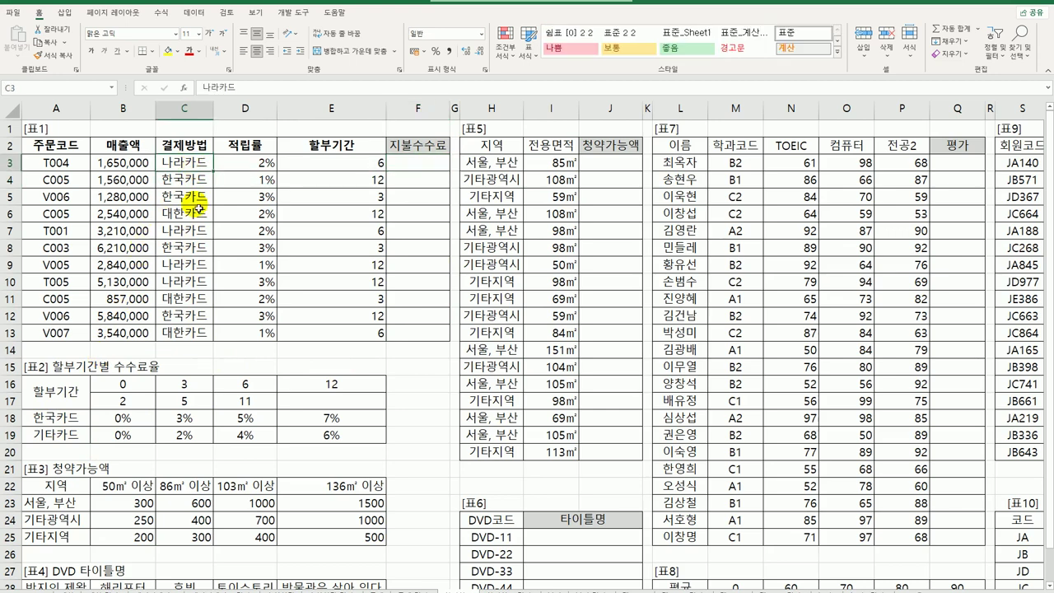
pyautogui.click(196, 212)
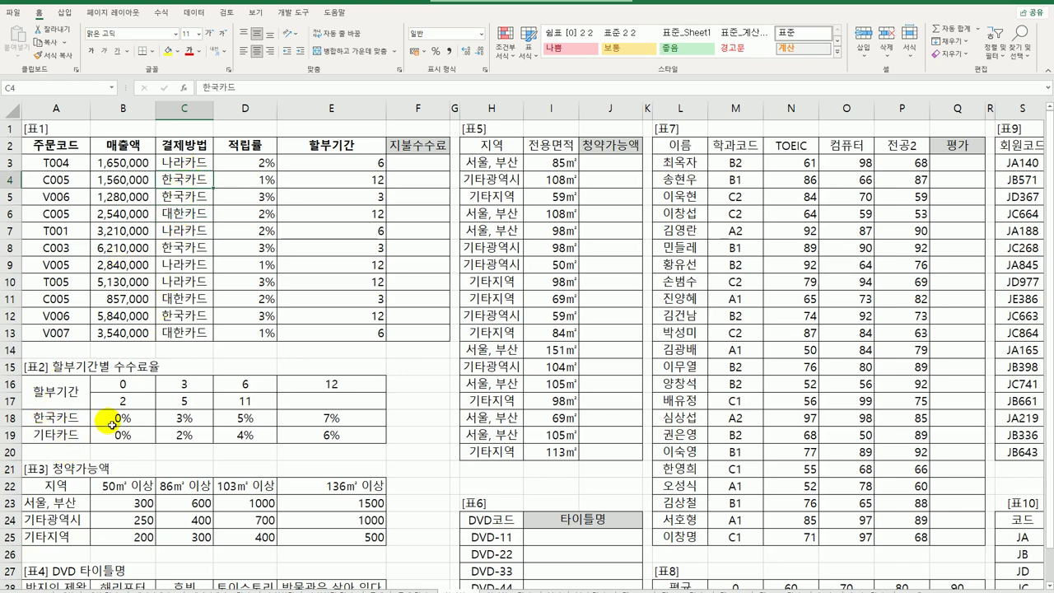
pyautogui.moveTo(108, 418); pyautogui.dragTo(336, 420)
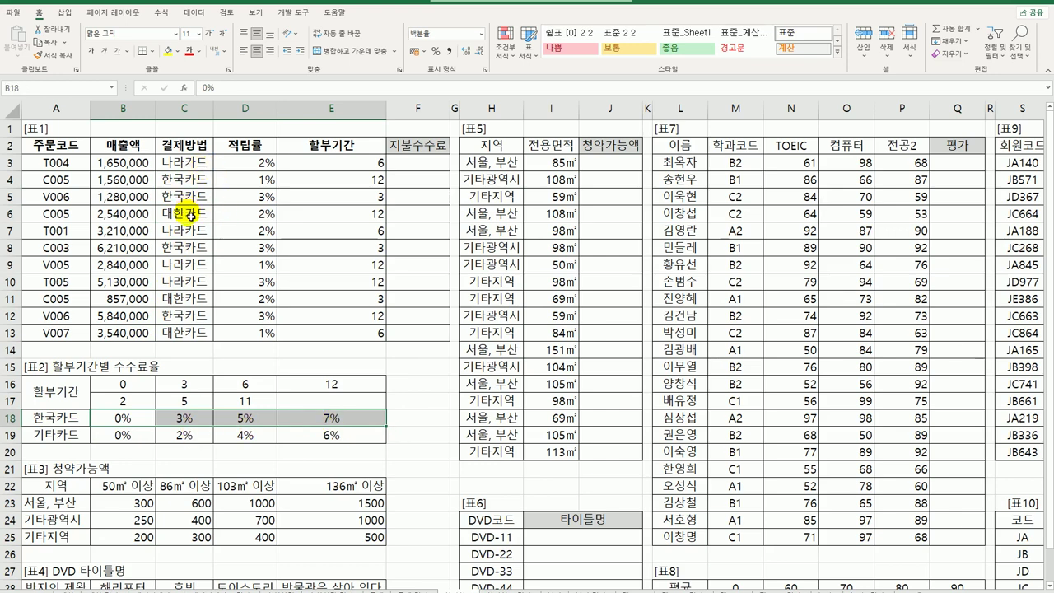
pyautogui.moveTo(121, 434); pyautogui.dragTo(329, 435)
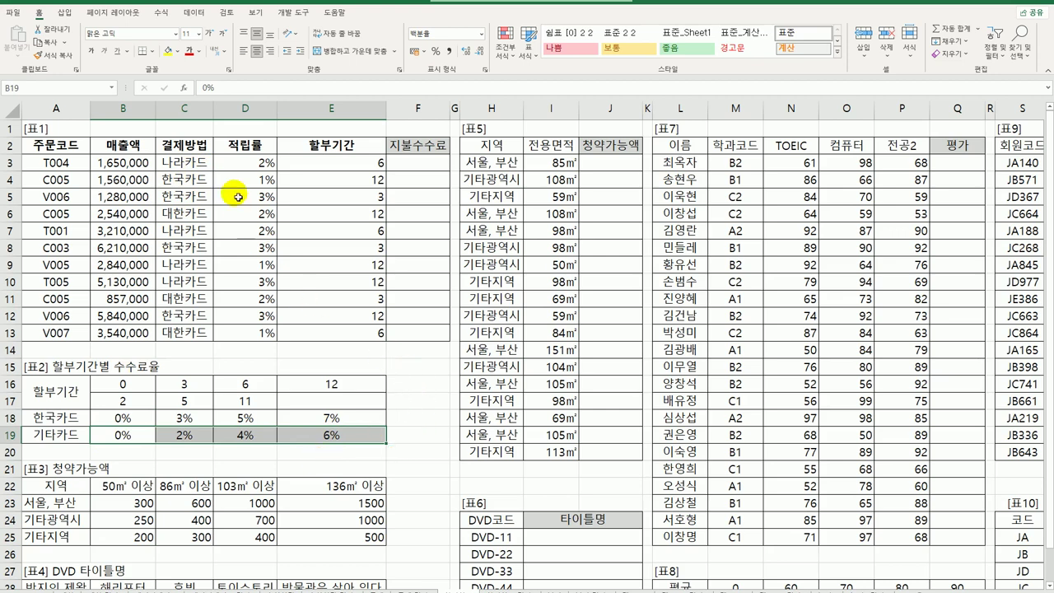
# List the card names 한국카드, 대한카드 and 나라카드 in cells F17 to F19 beside [표2].
pyautogui.click(430, 402)
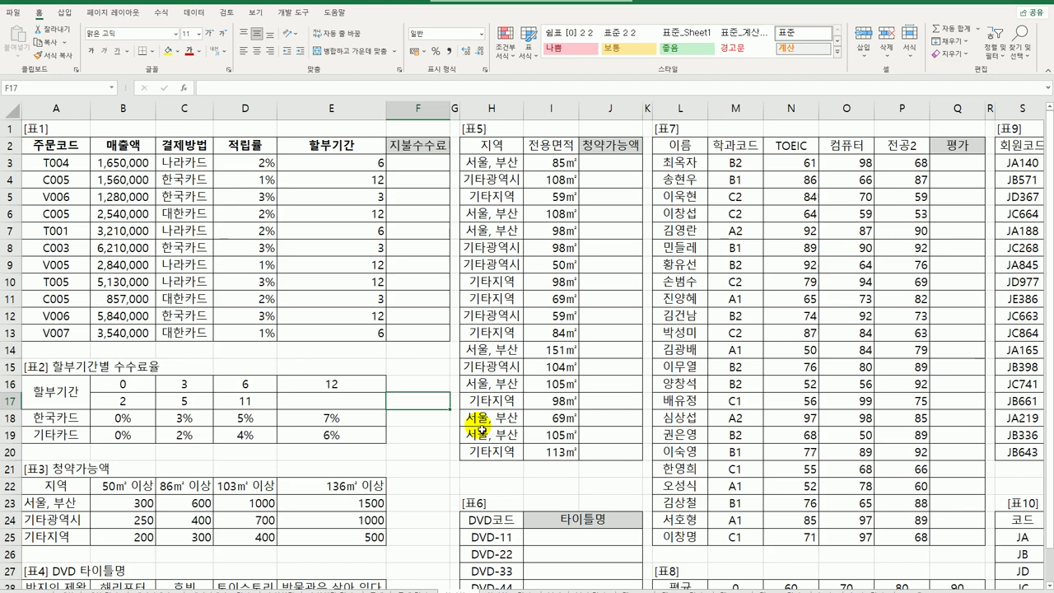
pyautogui.write('한국카드')
pyautogui.press('Return')
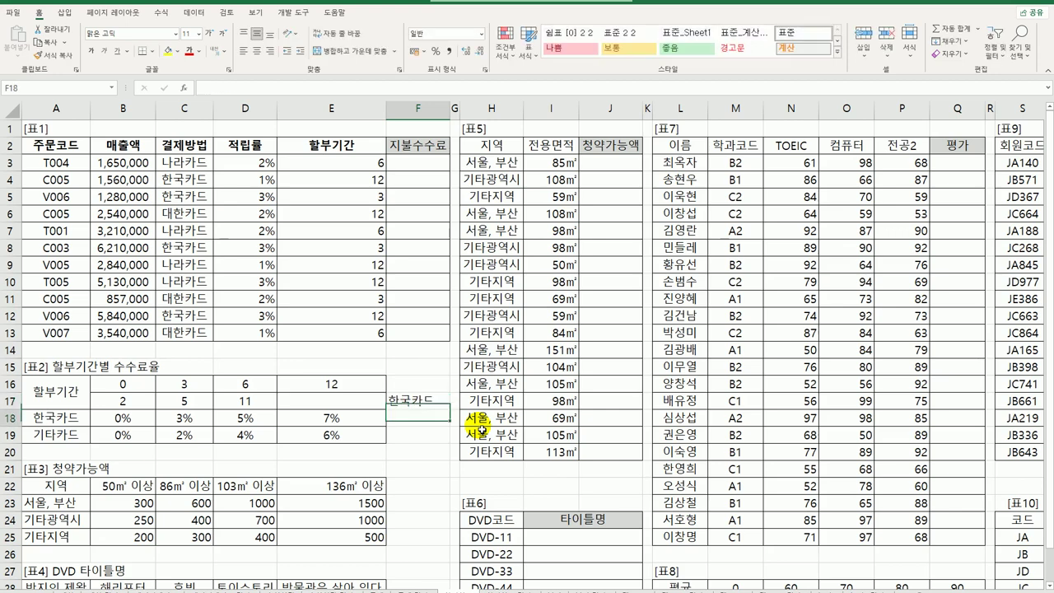
pyautogui.write('대한카드')
pyautogui.press('Return')
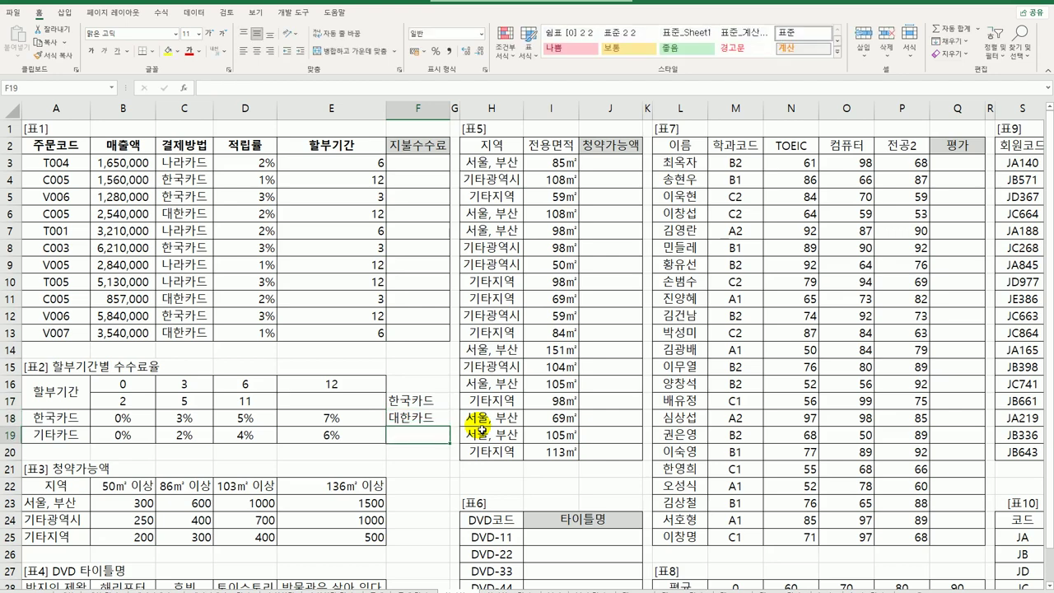
pyautogui.write('나라카드')
pyautogui.press('Return')
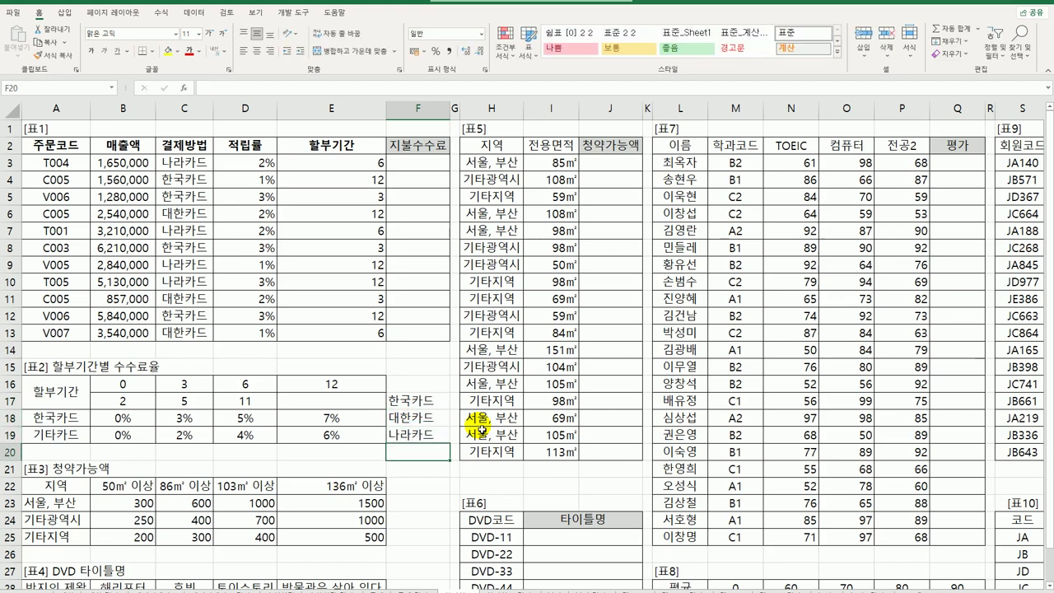
# Compare the card names listed in F17:F19 with the 한국카드 and 기타카드 rate rows of [표2].
pyautogui.click(124, 418)
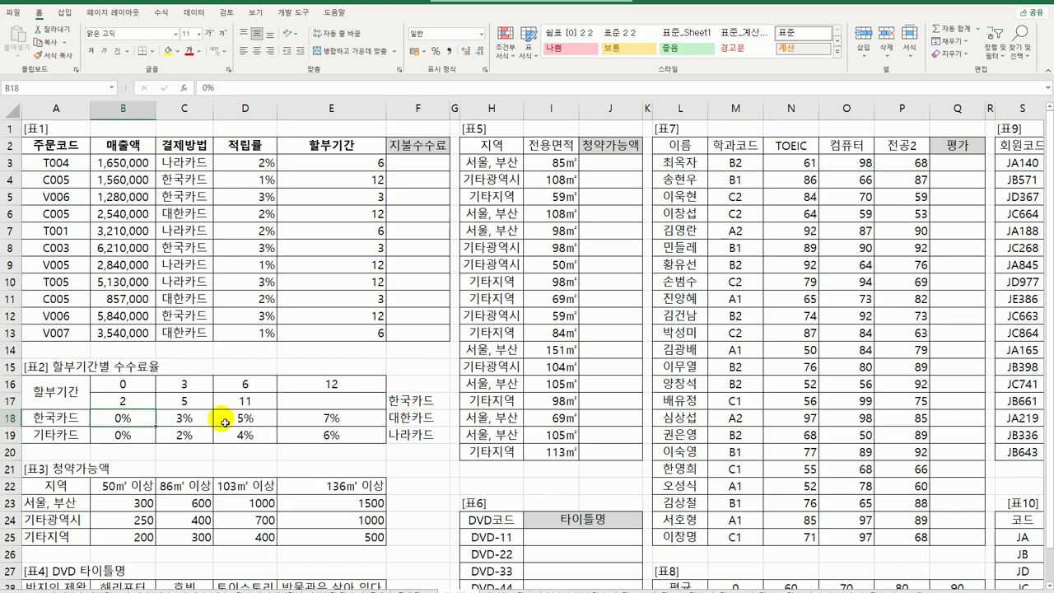
pyautogui.moveTo(224, 423); pyautogui.dragTo(298, 426)
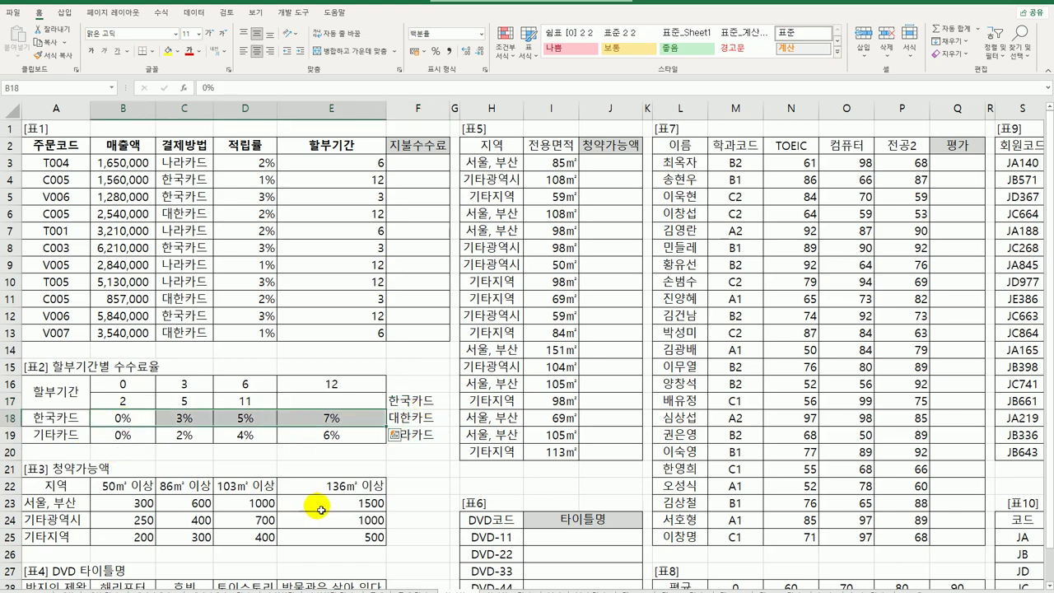
pyautogui.moveTo(440, 419); pyautogui.dragTo(446, 439)
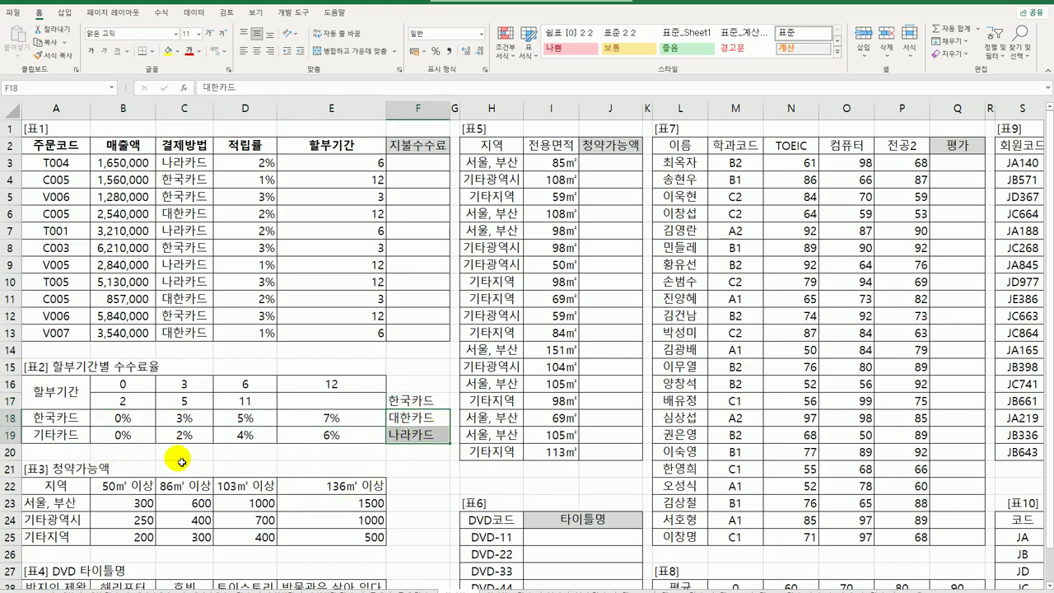
pyautogui.moveTo(122, 435); pyautogui.dragTo(315, 441)
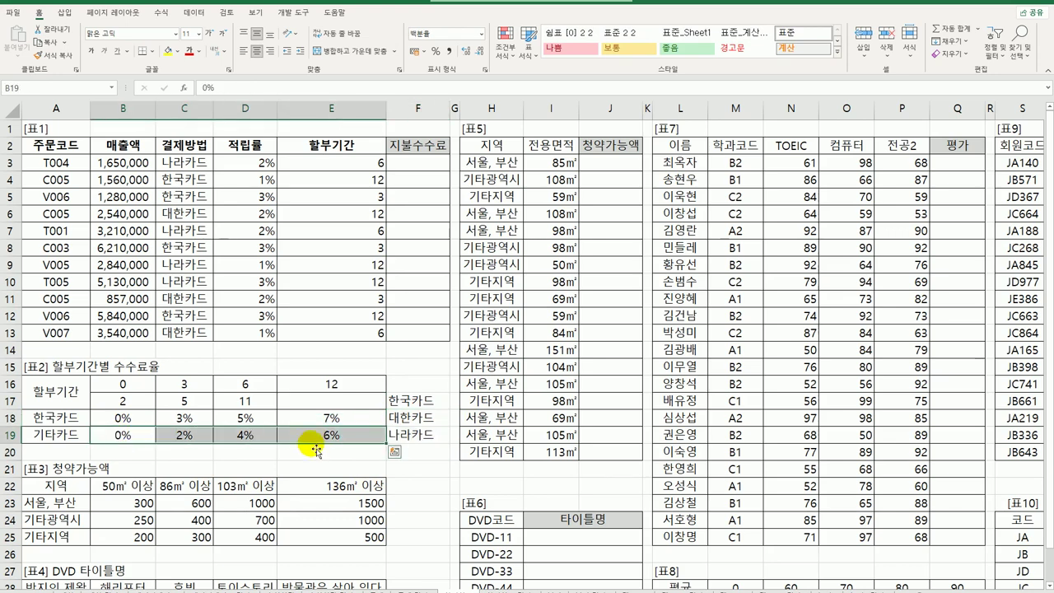
pyautogui.click(416, 172)
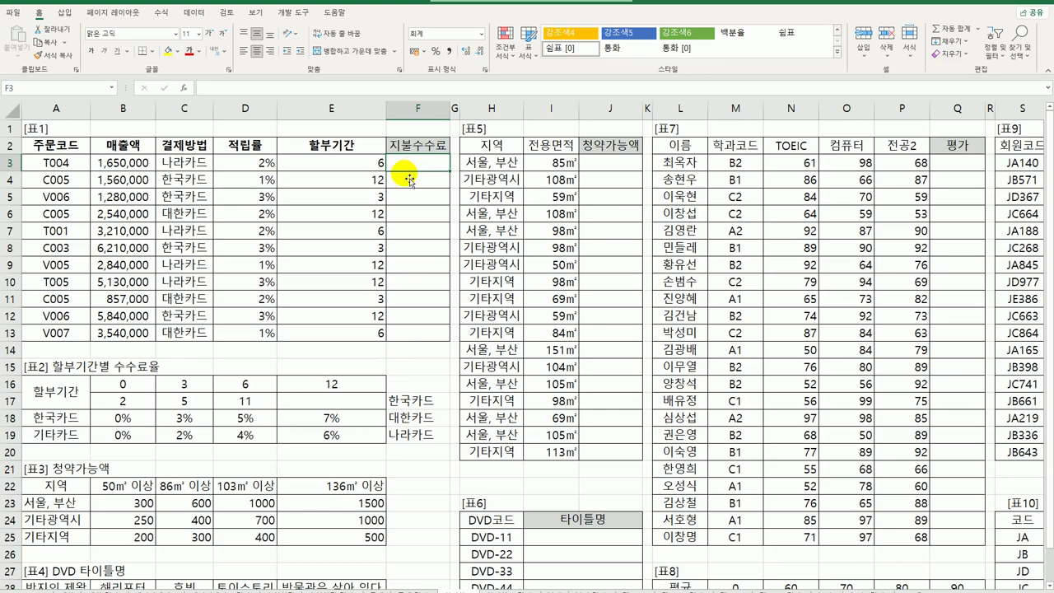
pyautogui.moveTo(66, 418); pyautogui.dragTo(66, 433)
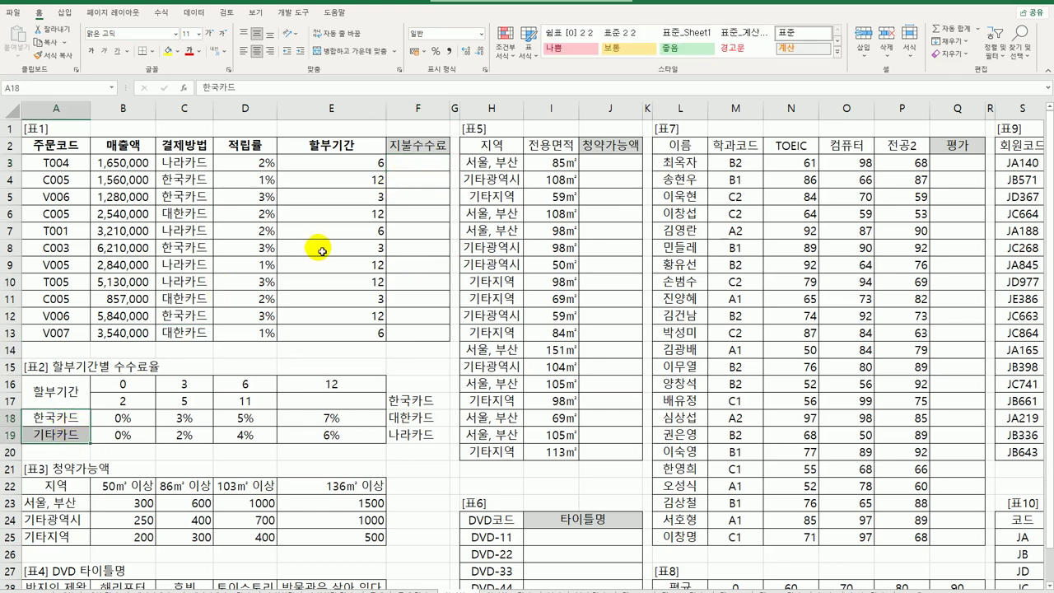
# Enter =MATCH(C3,$A$18:$A$19,-1) in F3 to look up the first order's 결제방법 among the card names of [표2].
pyautogui.click(415, 169)
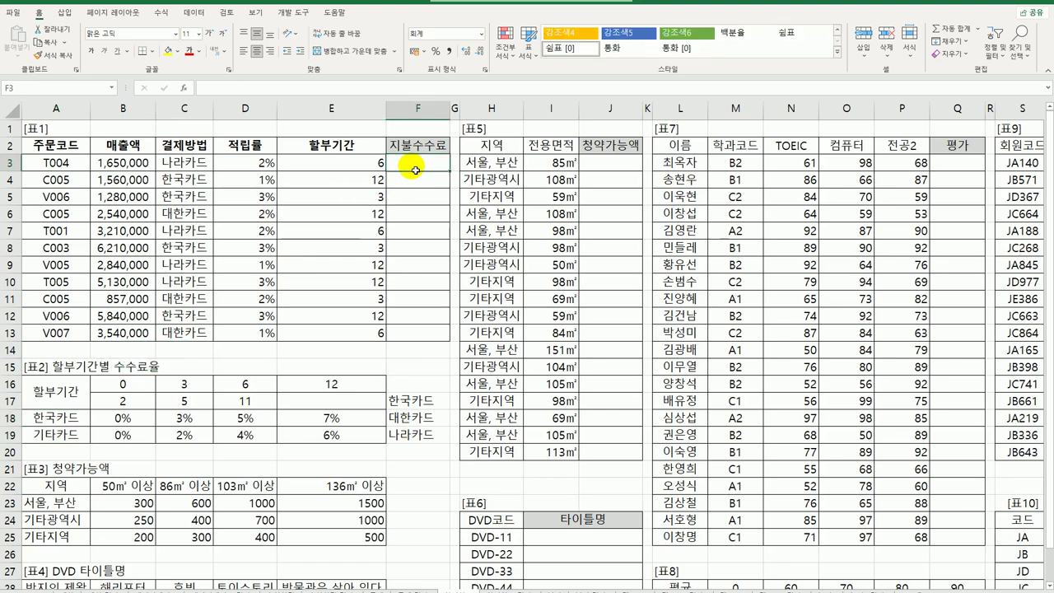
pyautogui.write('=')
pyautogui.write('-')
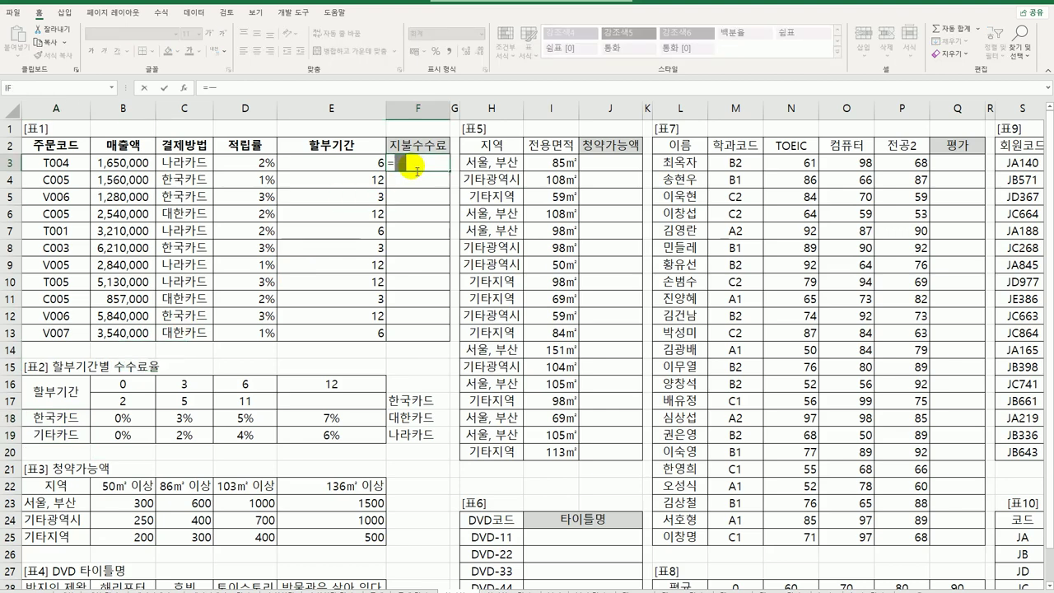
pyautogui.write('atch(')
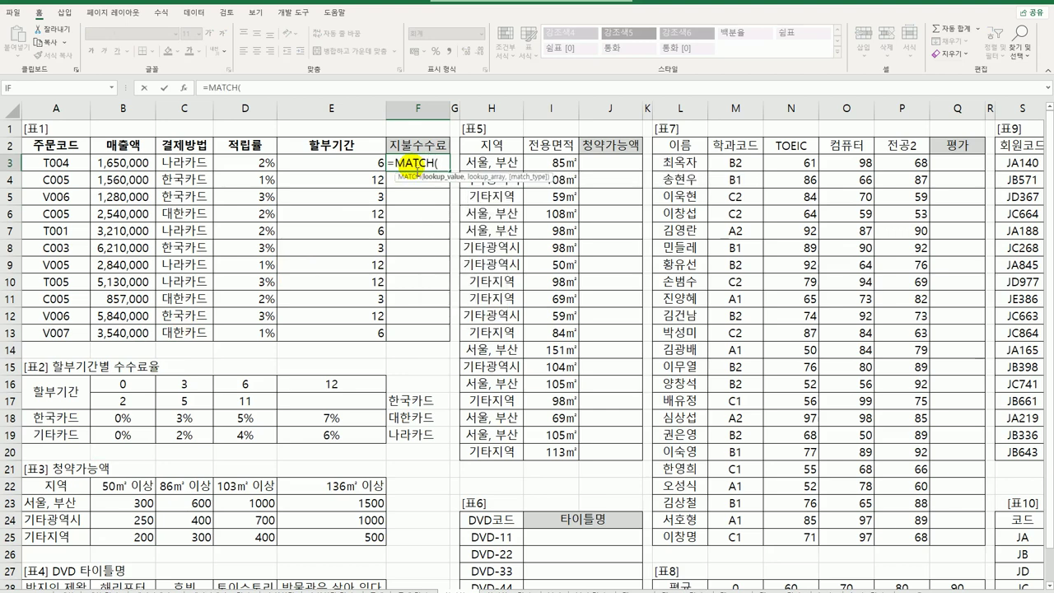
pyautogui.click(195, 164)
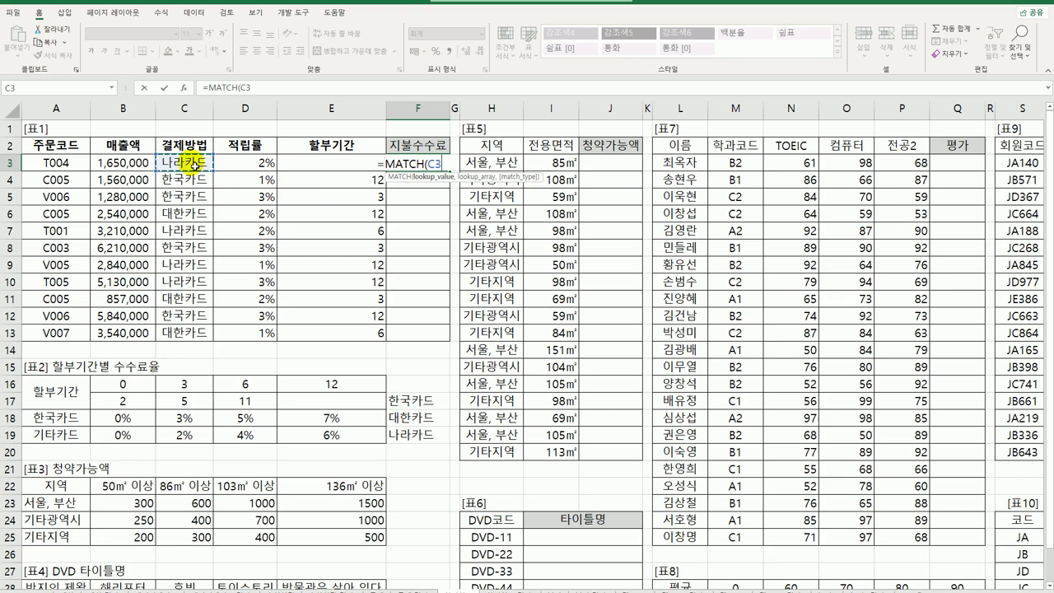
pyautogui.write(',')
pyautogui.moveTo(62, 418); pyautogui.dragTo(62, 434)
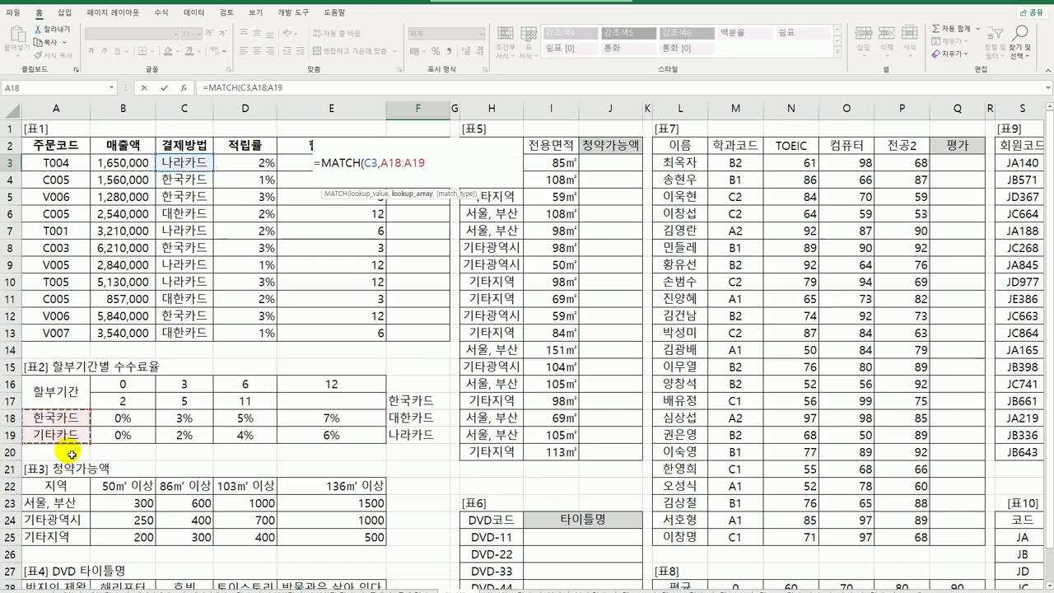
pyautogui.press('F4')
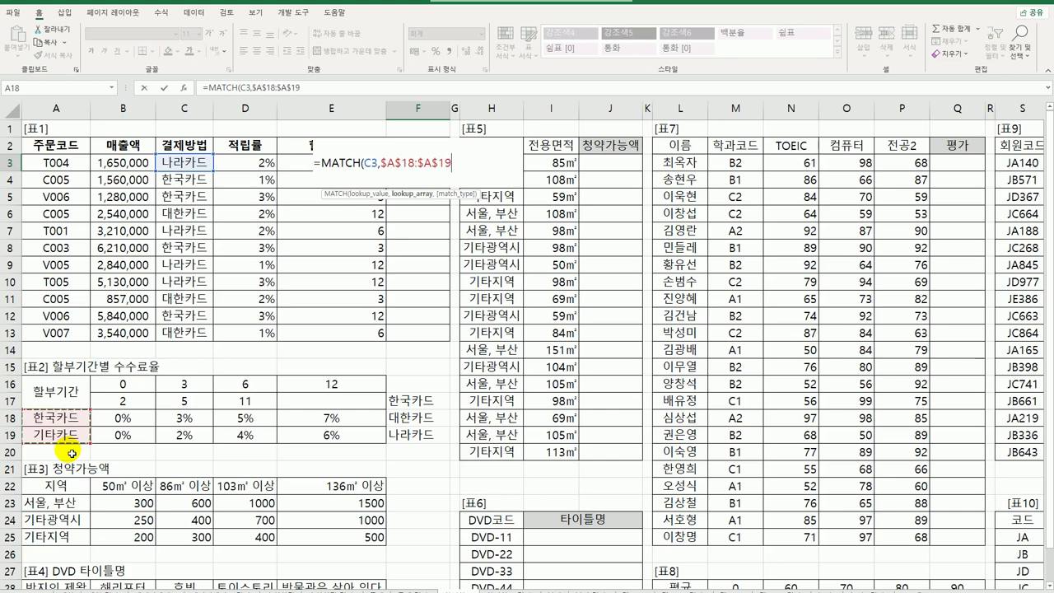
pyautogui.write(',-')
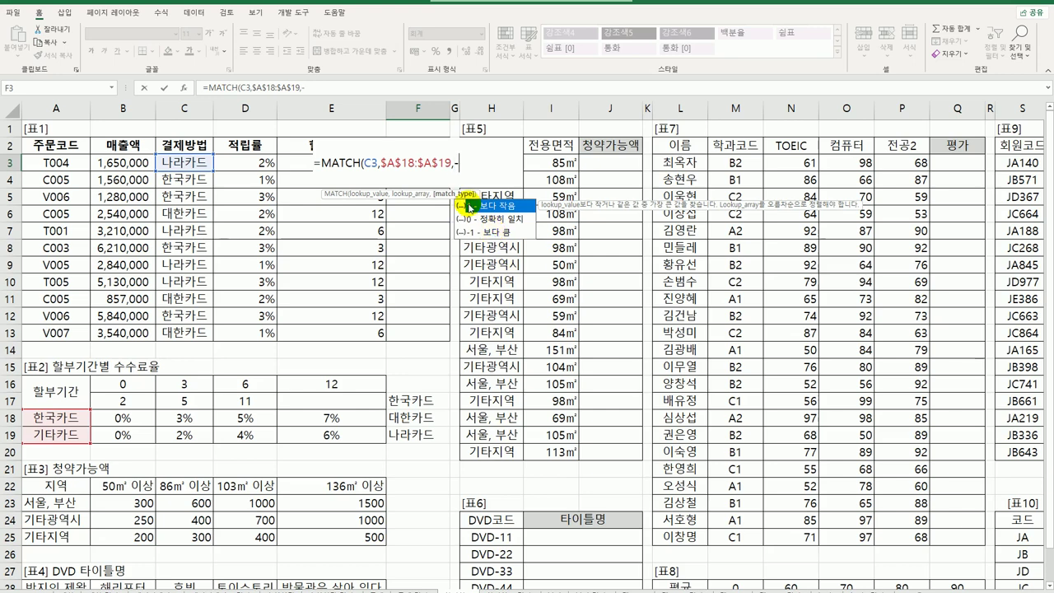
pyautogui.write('1)')
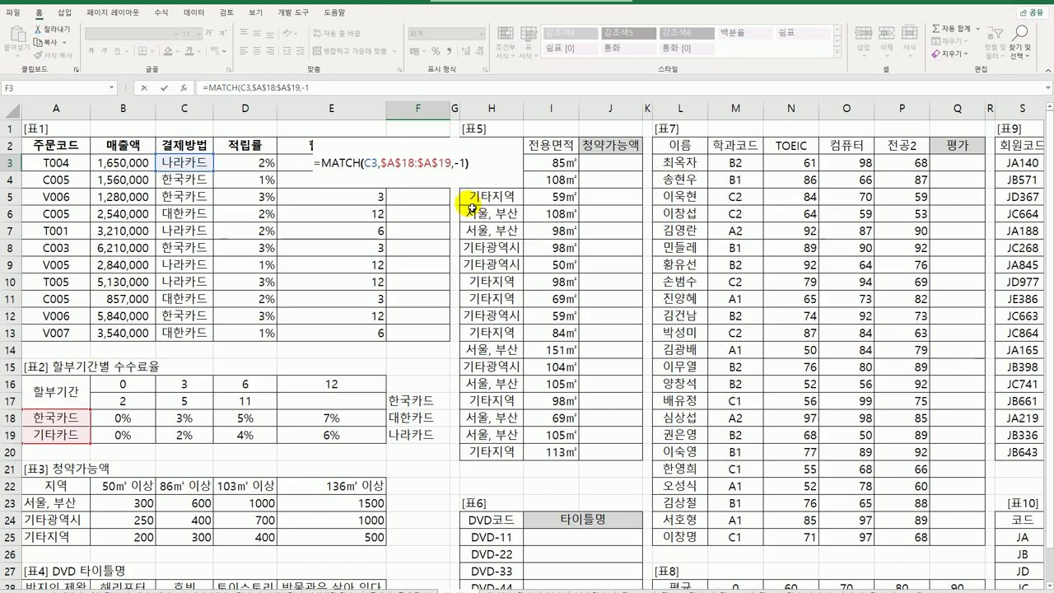
pyautogui.press('Return')
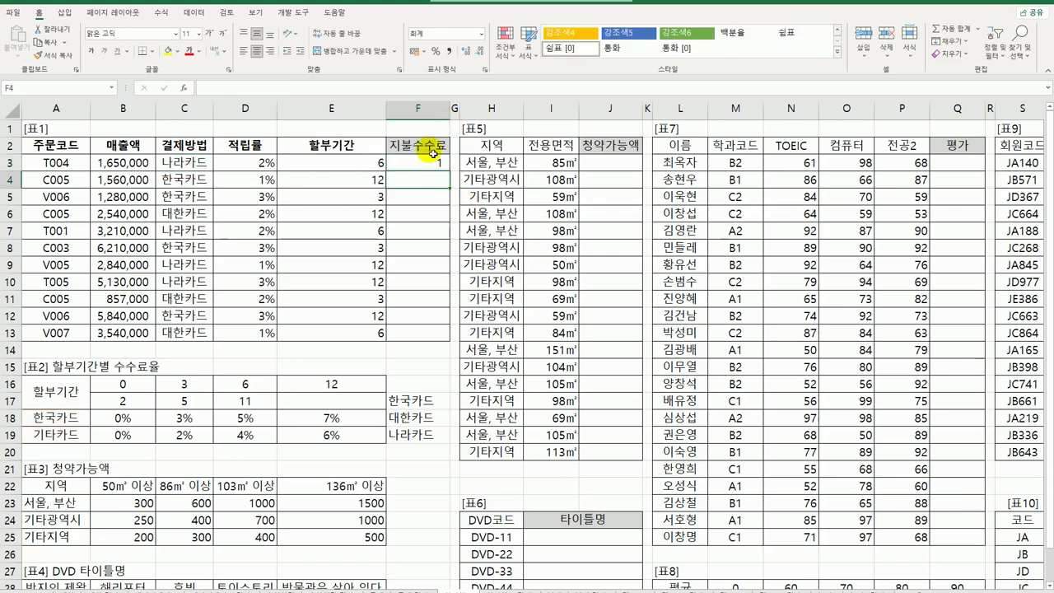
# Check the order of the card names in A18:A19 and try match type 1 in F3's MATCH formula.
pyautogui.click(49, 419)
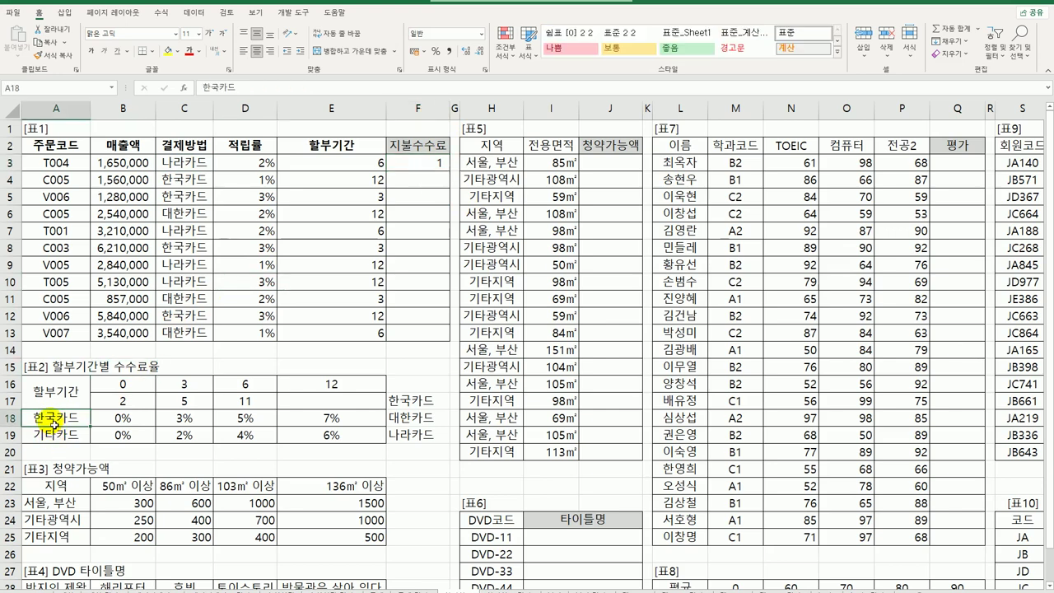
pyautogui.moveTo(49, 417); pyautogui.dragTo(51, 439)
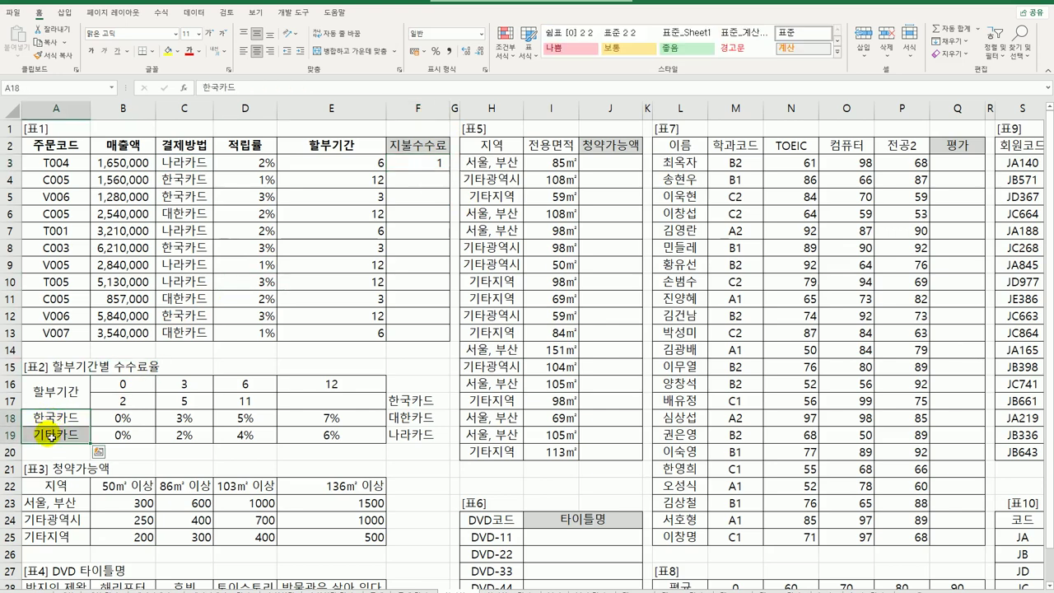
pyautogui.click(73, 439)
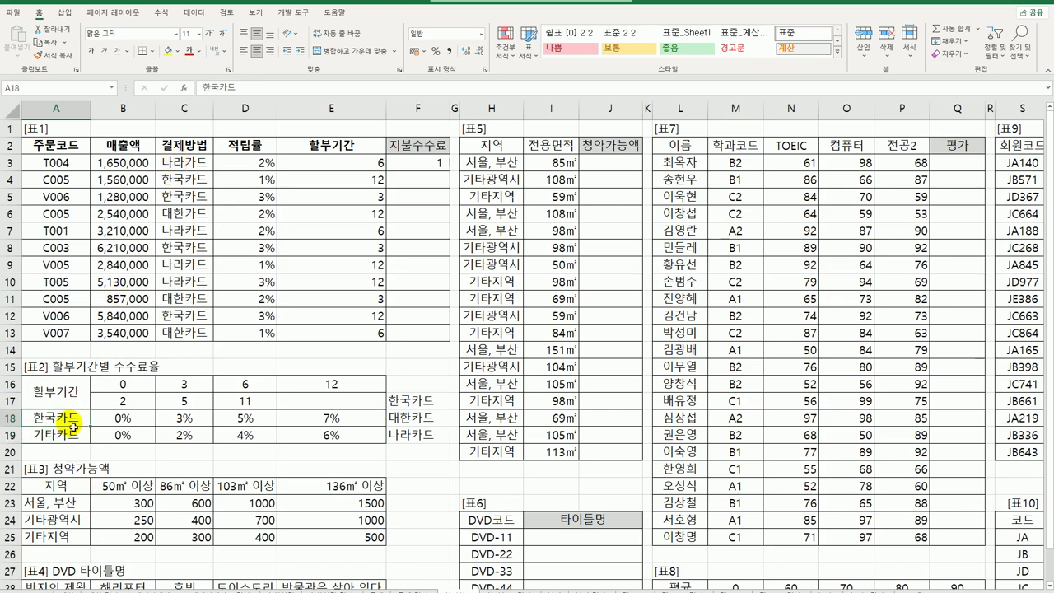
pyautogui.click(436, 168)
pyautogui.doubleClick(436, 168)
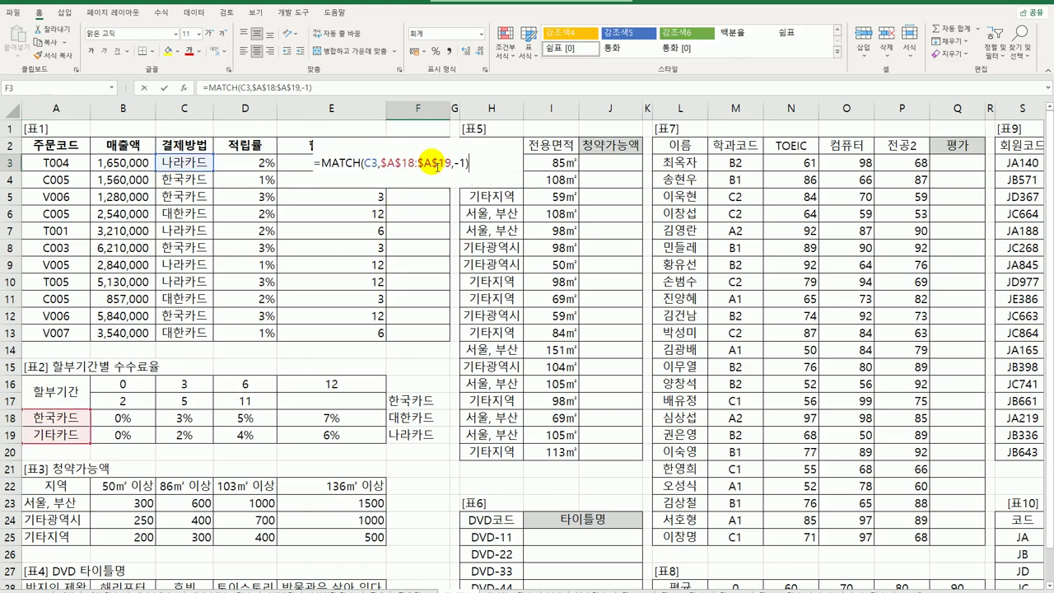
pyautogui.moveTo(454, 164); pyautogui.dragTo(466, 168)
pyautogui.write('1')
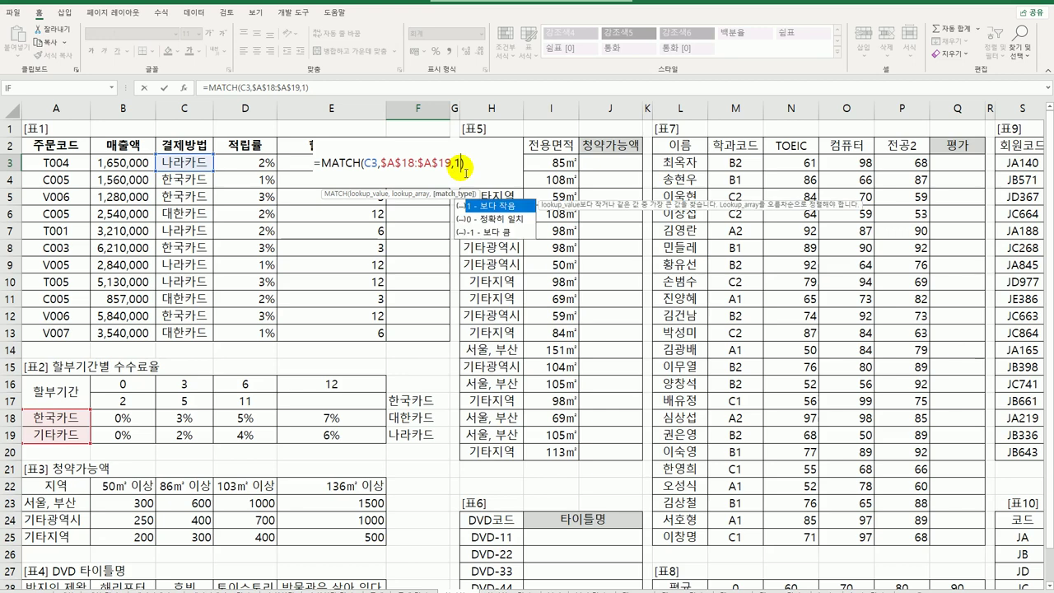
pyautogui.press('Return')
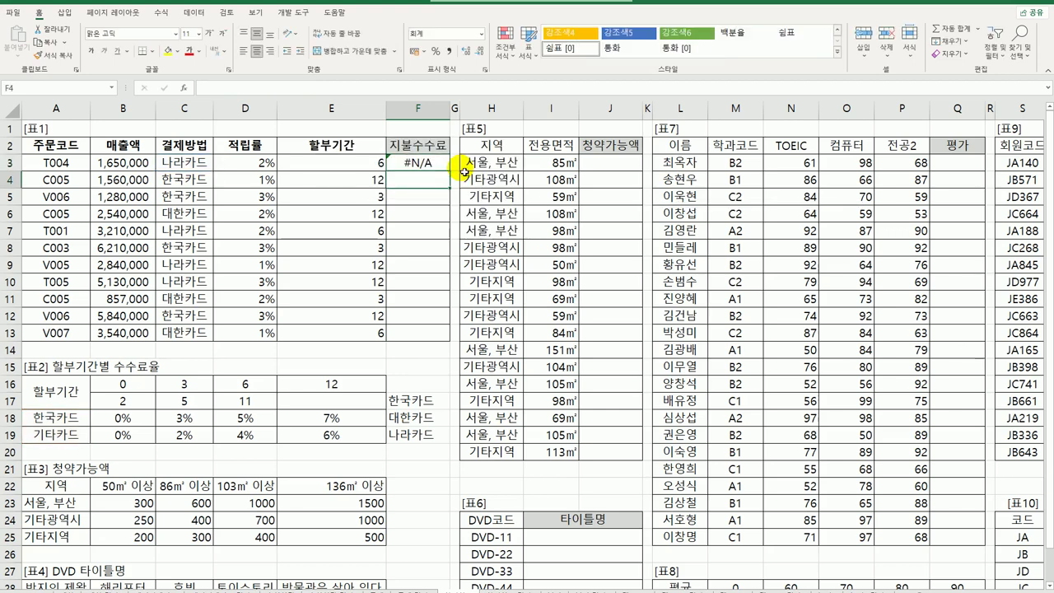
# Replace the lookup range and match type in F3's MATCH formula with the array constant {"한국카드","기타카드"}.
pyautogui.click(415, 164)
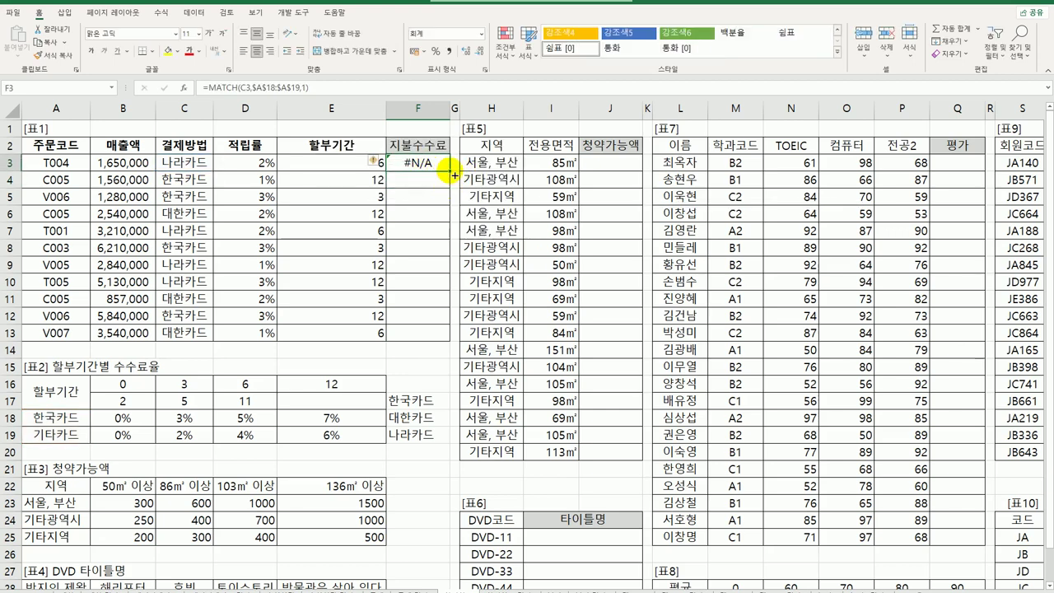
pyautogui.moveTo(453, 175)
pyautogui.mouseDown()
pyautogui.moveTo(449, 350)
pyautogui.moveTo(451, 169)
pyautogui.mouseUp()
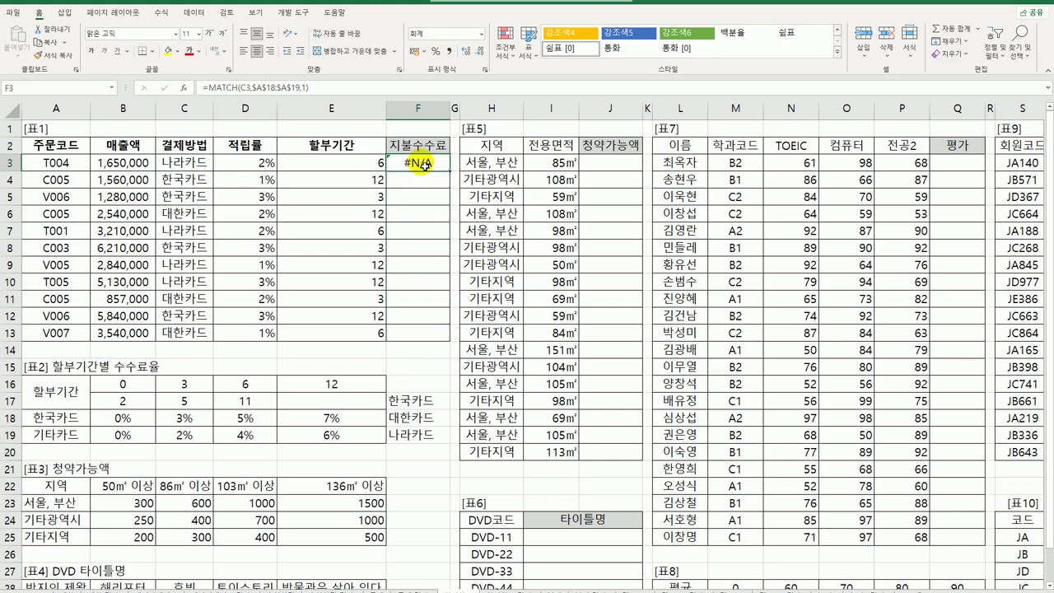
pyautogui.doubleClick(420, 164)
pyautogui.doubleClick(431, 168)
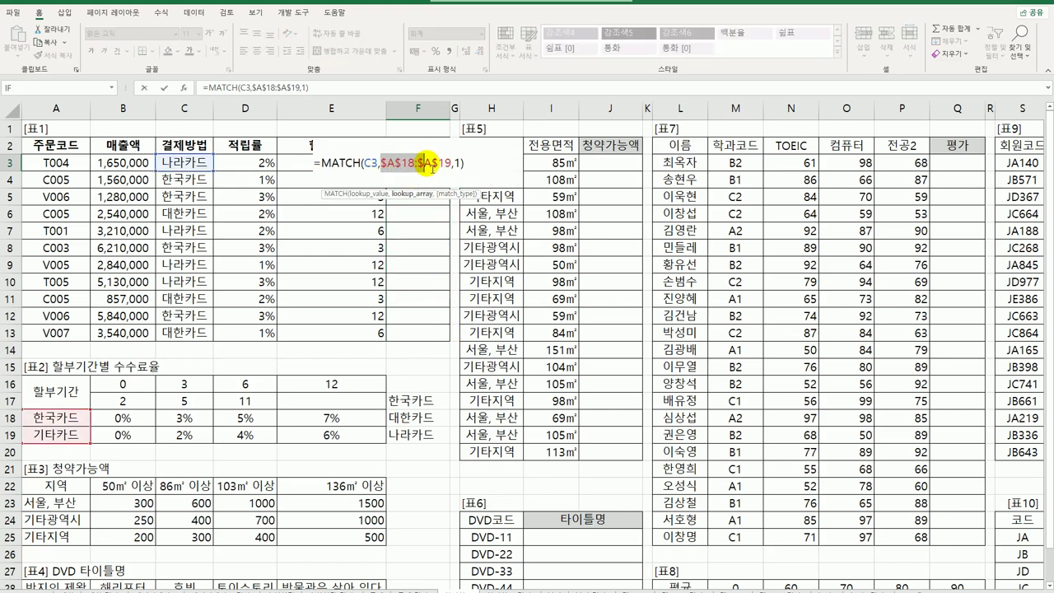
pyautogui.moveTo(431, 168); pyautogui.dragTo(457, 163)
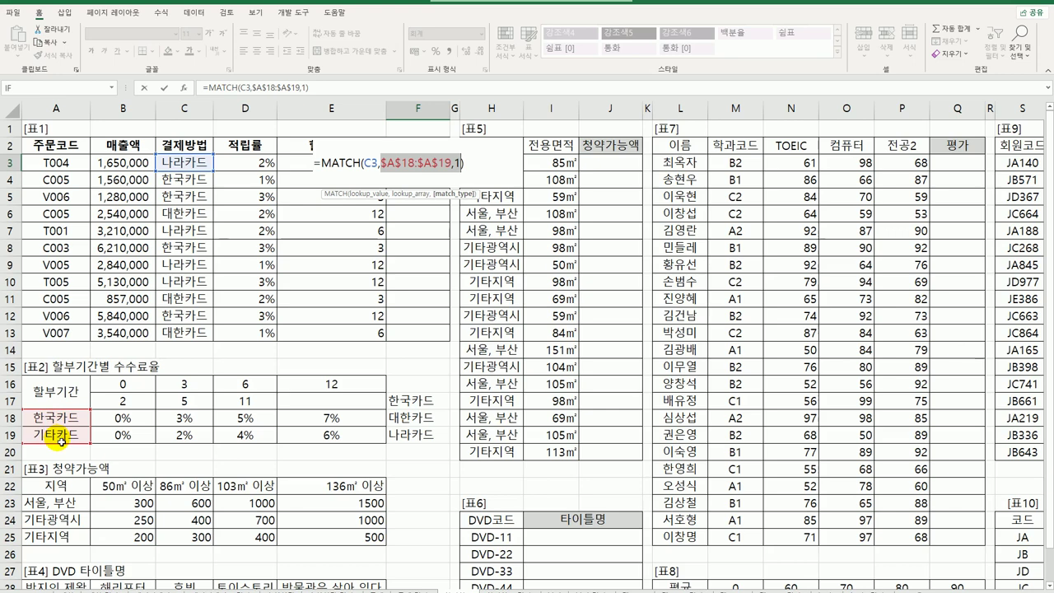
pyautogui.press('BackSpace')
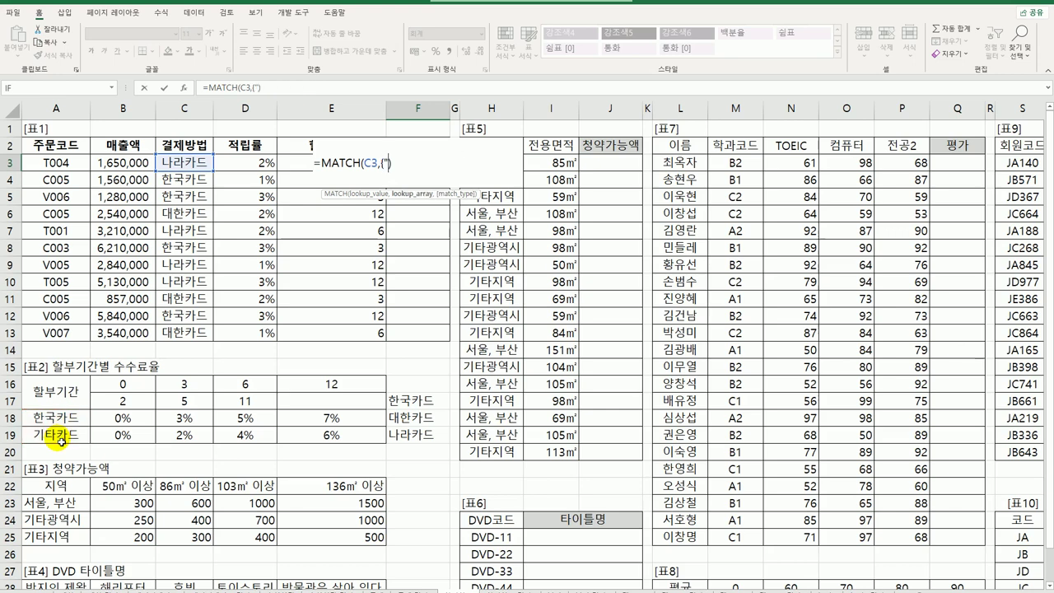
pyautogui.write('한국')
pyautogui.press('BackSpace')
pyautogui.press('BackSpace')
pyautogui.write('한국카드')
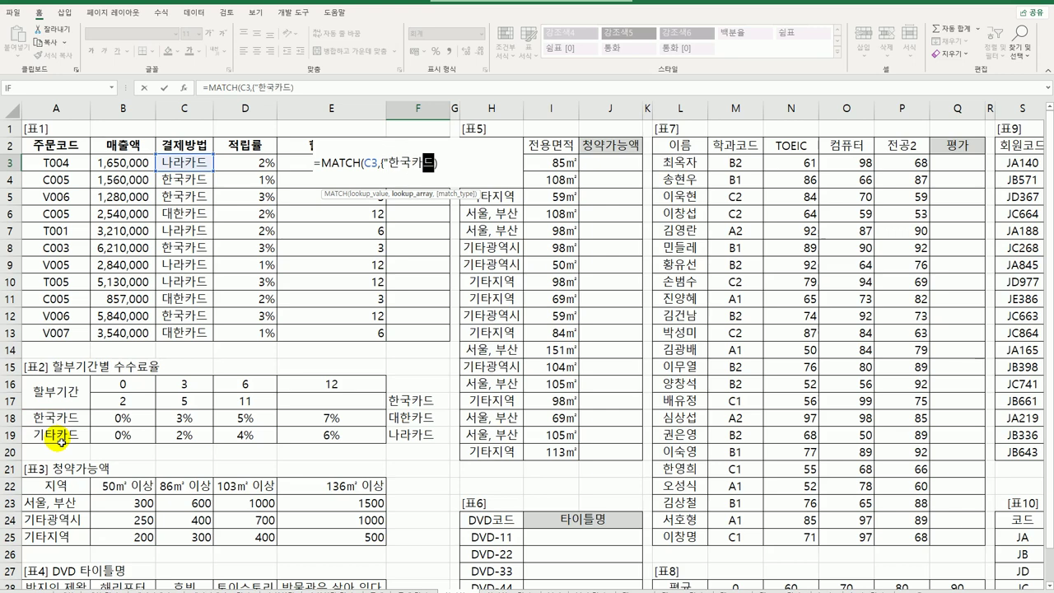
pyautogui.write('","기타')
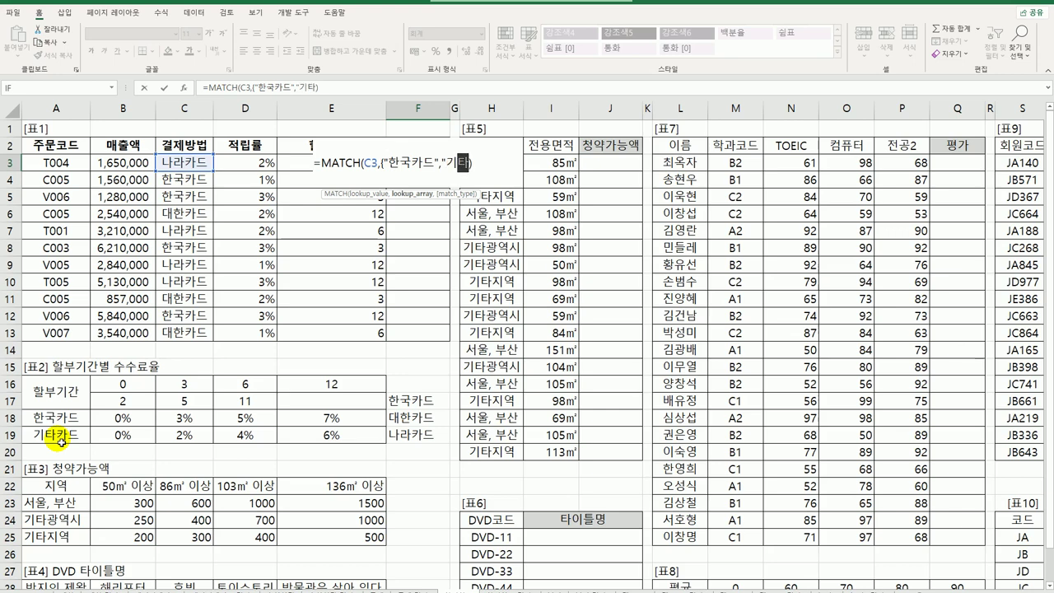
pyautogui.write('카드")')
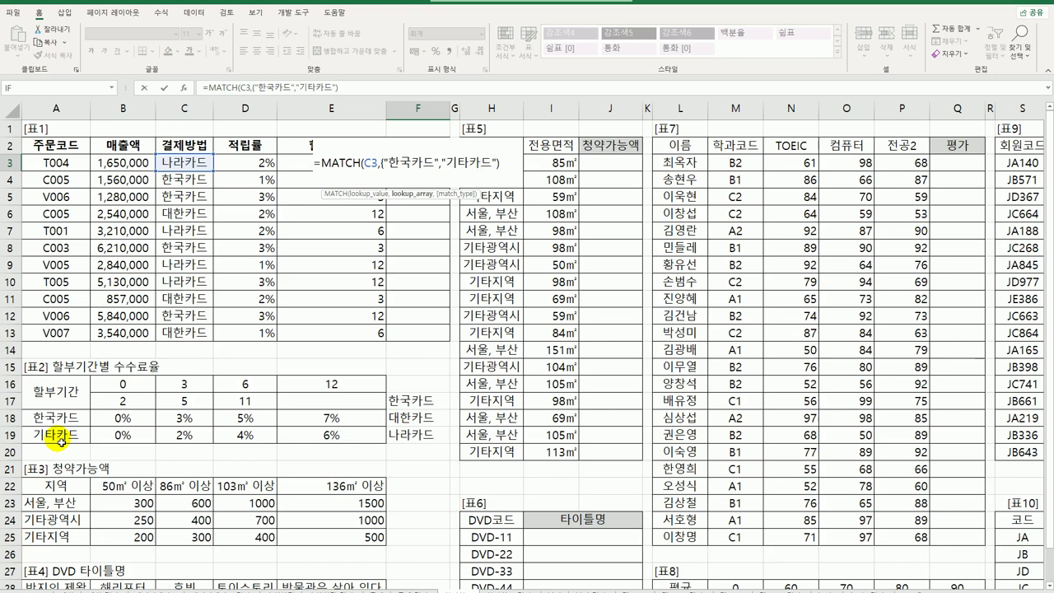
# Complete F3's MATCH formula with match type -1 and fill it down the 지불수수료 column through F13.
pyautogui.write(',-')
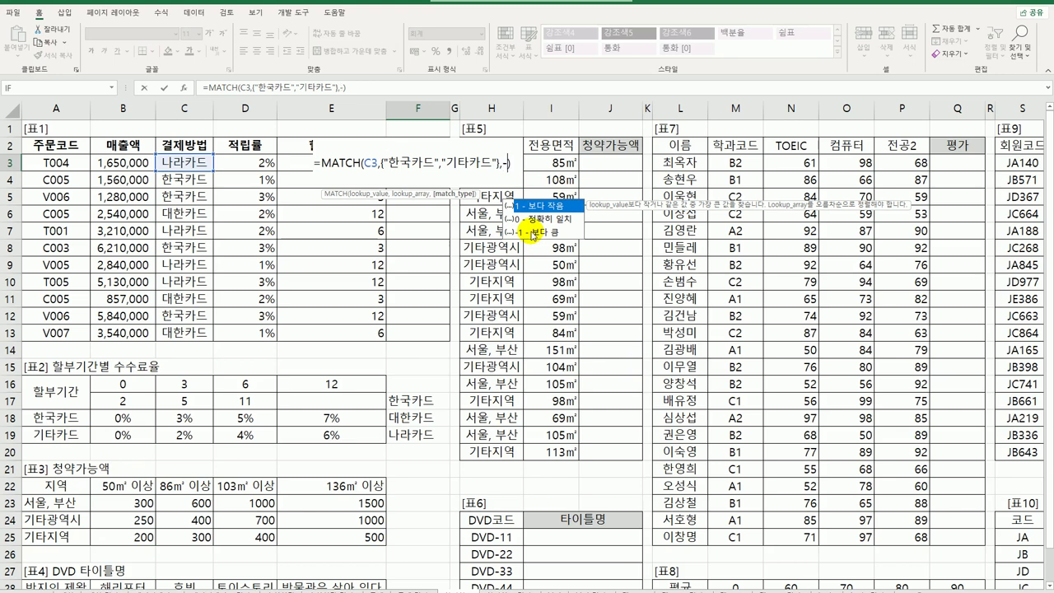
pyautogui.doubleClick(534, 233)
pyautogui.press('Return')
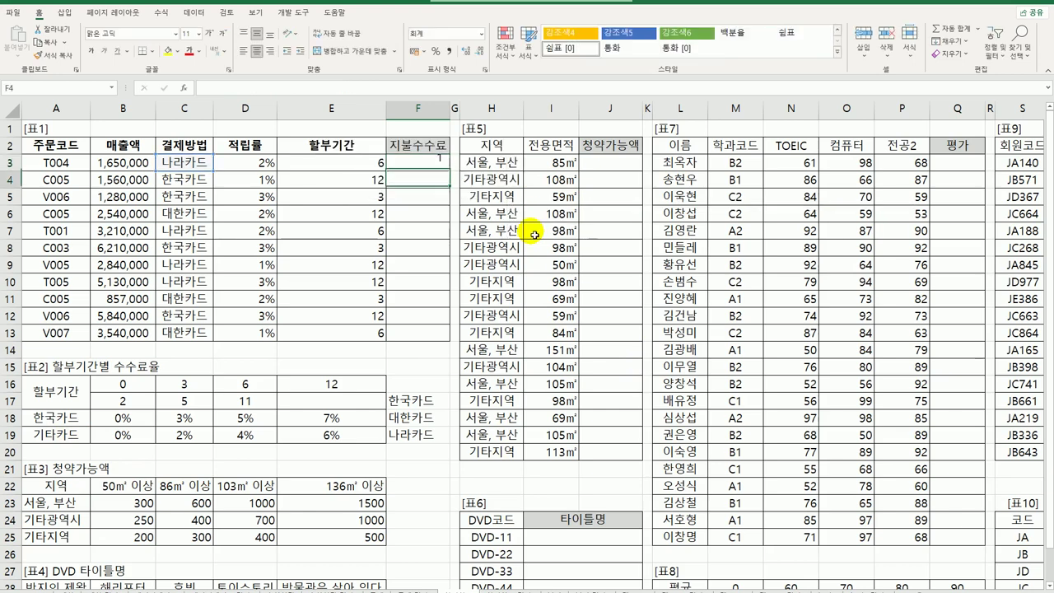
pyautogui.click(428, 165)
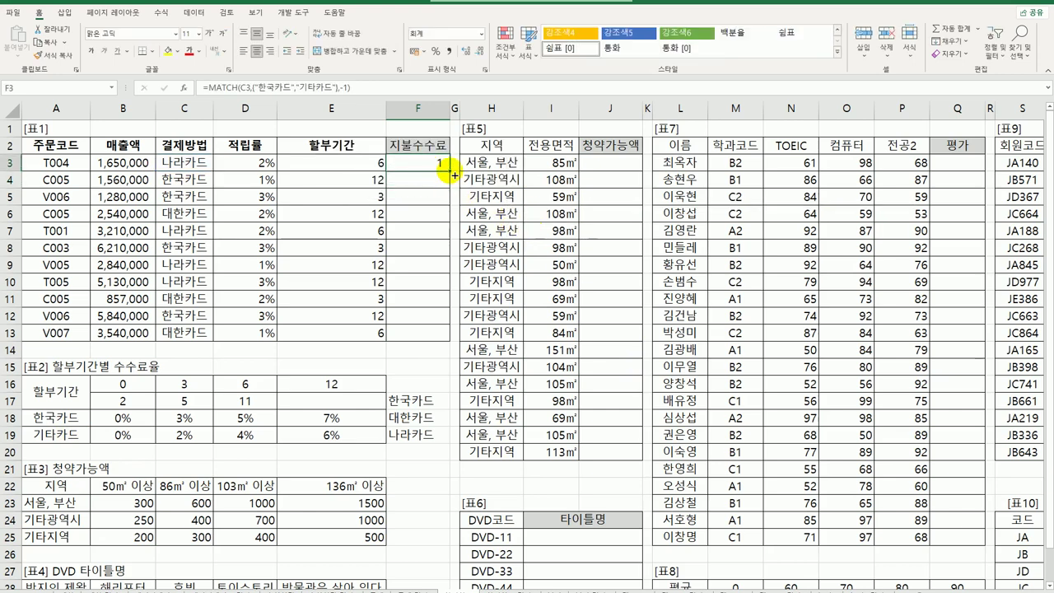
pyautogui.moveTo(450, 172); pyautogui.dragTo(445, 336)
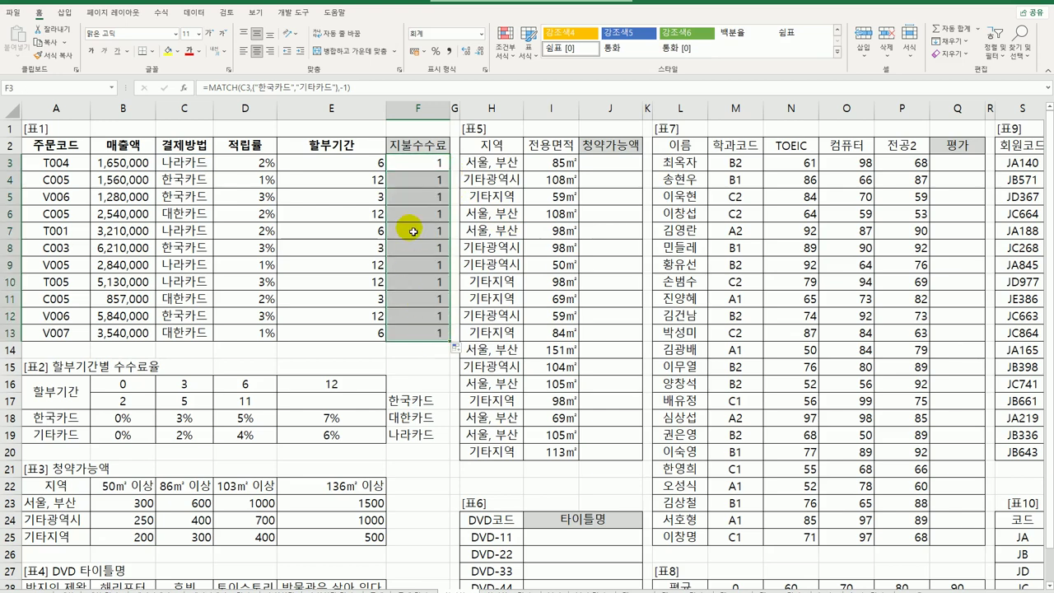
pyautogui.click(218, 164)
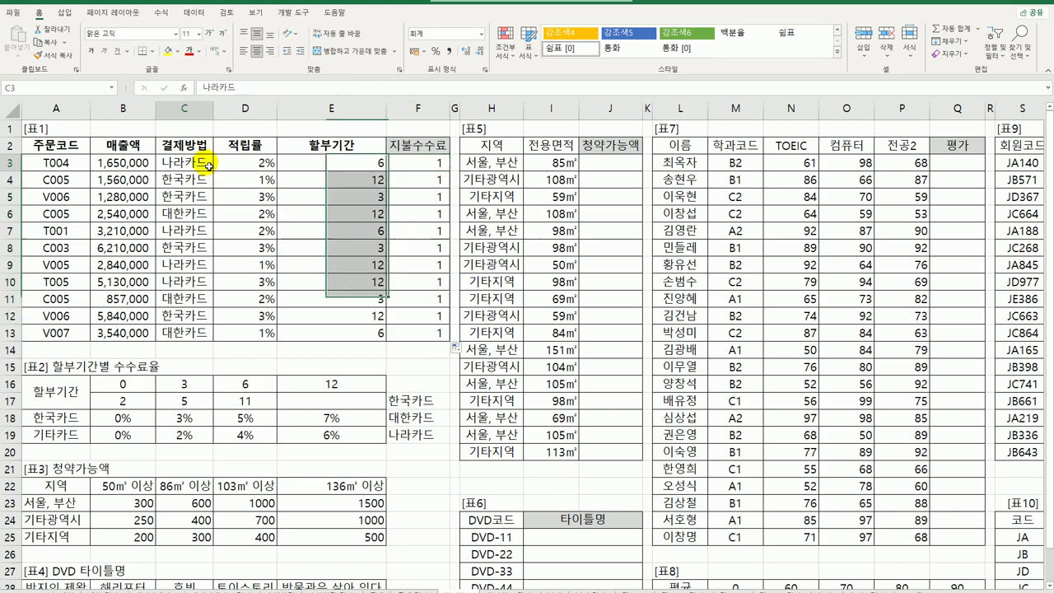
# Replace "기타카드" with "대한카드" in the array constant of F3's MATCH formula.
pyautogui.click(423, 169)
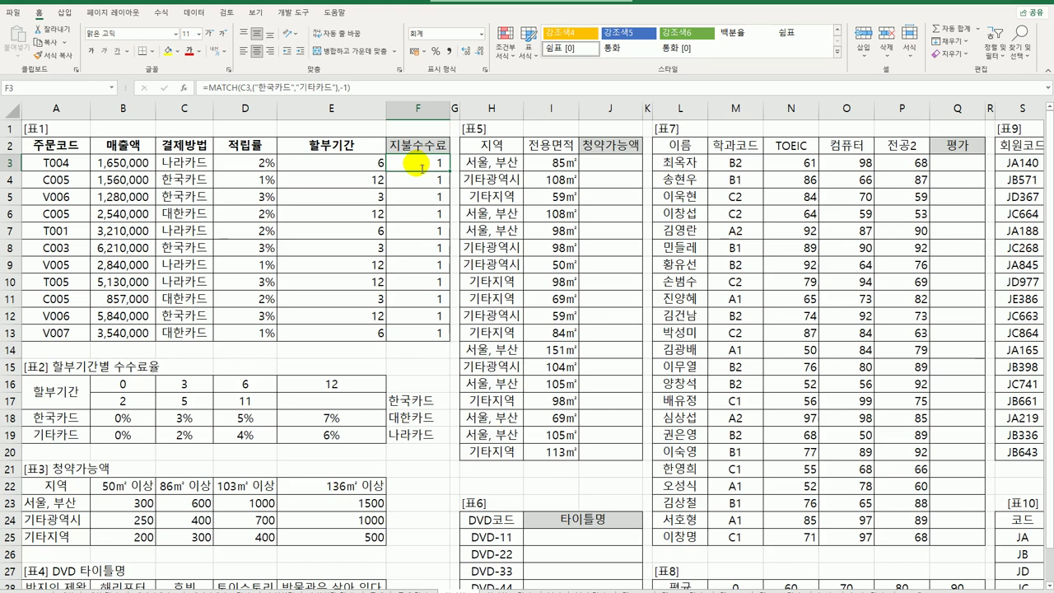
pyautogui.doubleClick(420, 168)
pyautogui.moveTo(447, 161); pyautogui.dragTo(489, 163)
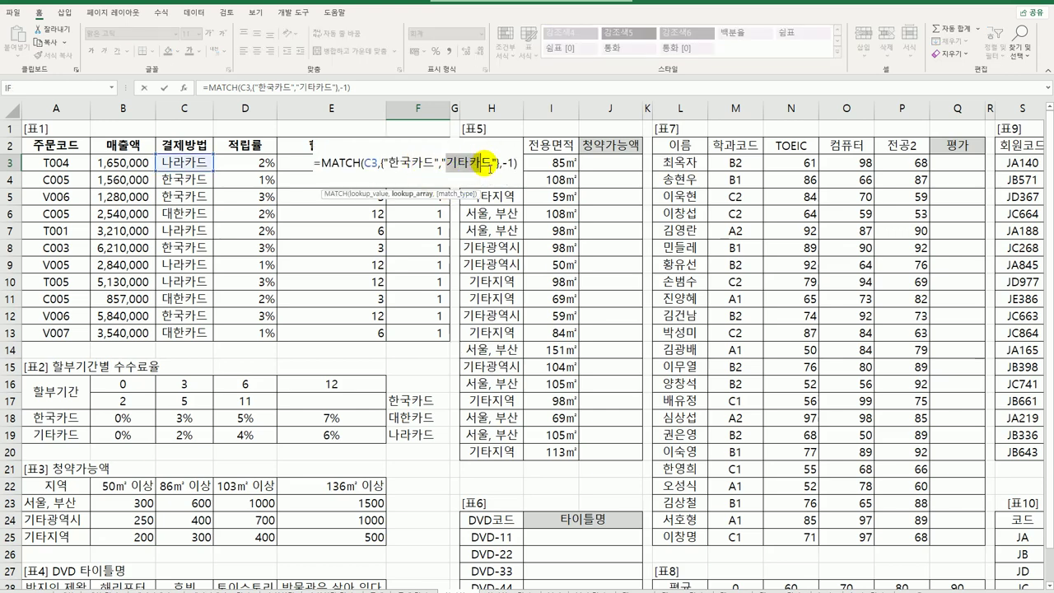
pyautogui.write('대한카드')
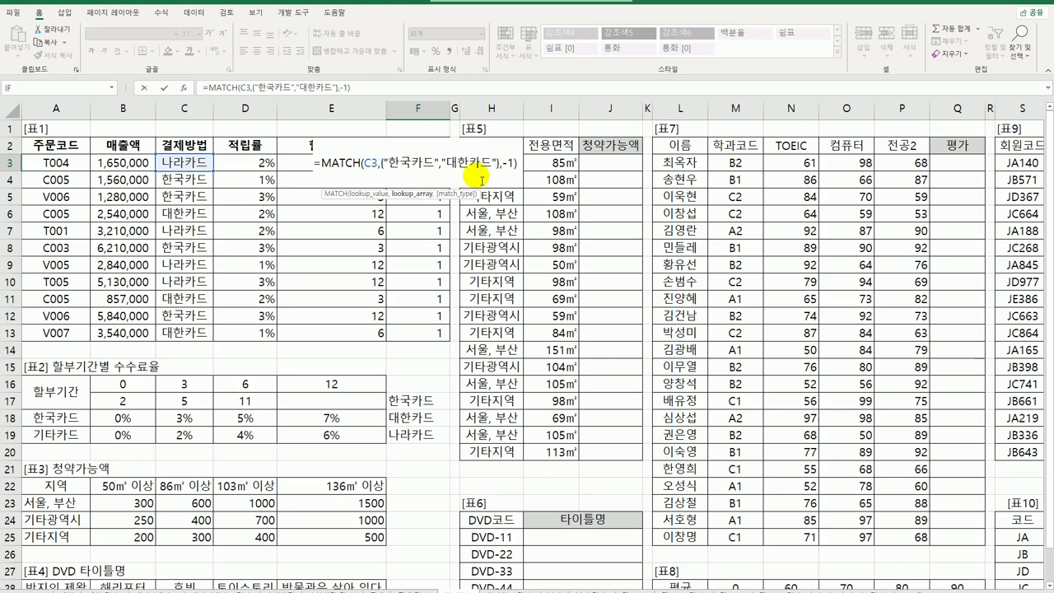
pyautogui.press('Return')
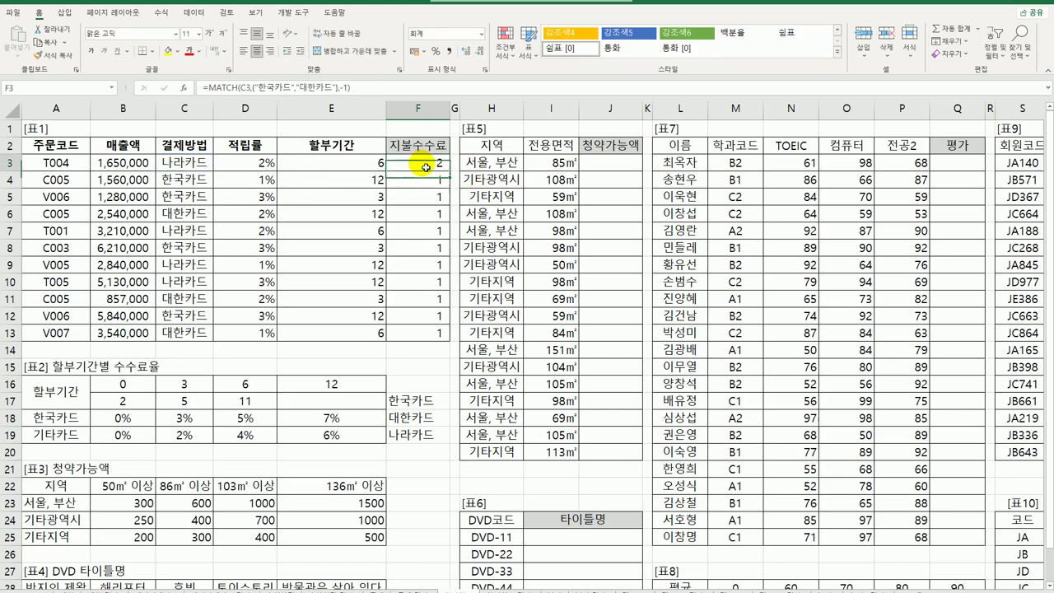
# Examine the order of the card names 한국카드, 대한카드 and 나라카드 listed in F17:F19.
pyautogui.click(425, 404)
pyautogui.click(415, 418)
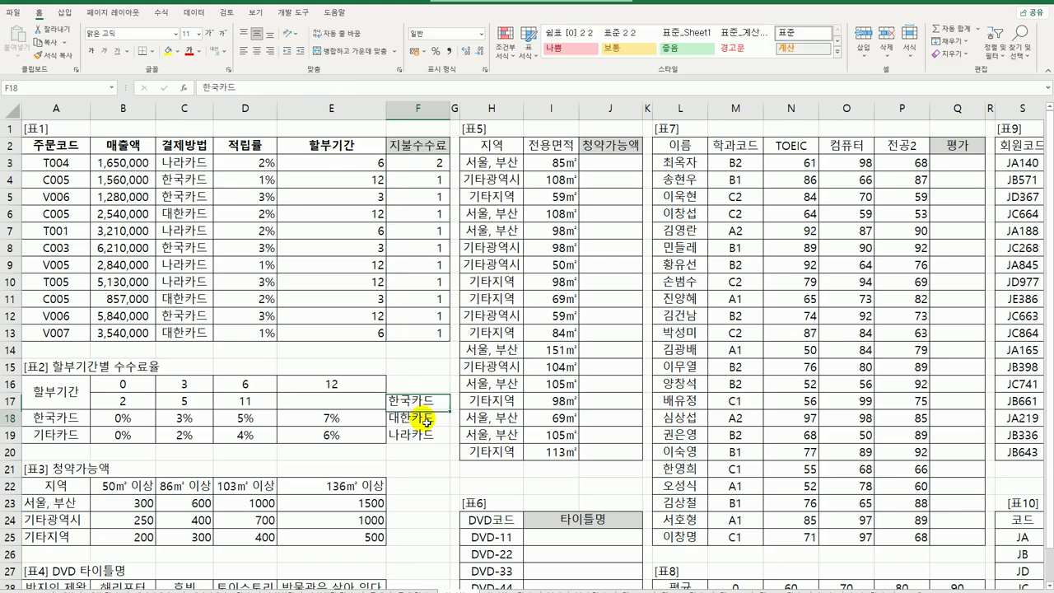
pyautogui.click(412, 434)
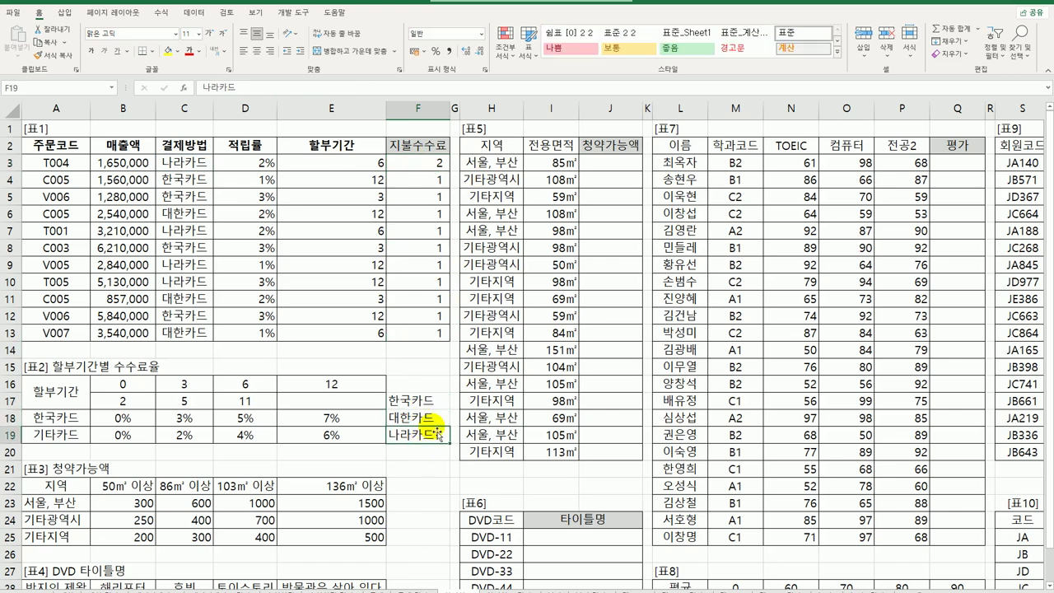
pyautogui.click(427, 400)
pyautogui.click(432, 420)
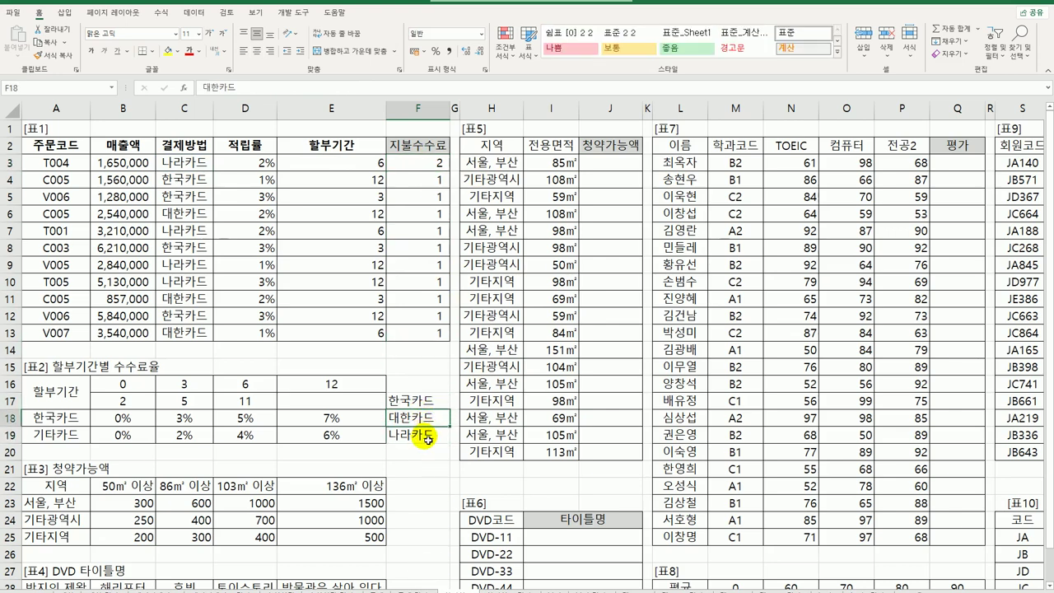
# Compare the card names listed in F17:F19 with the 기타카드 row label of [표2].
pyautogui.click(415, 433)
pyautogui.click(414, 400)
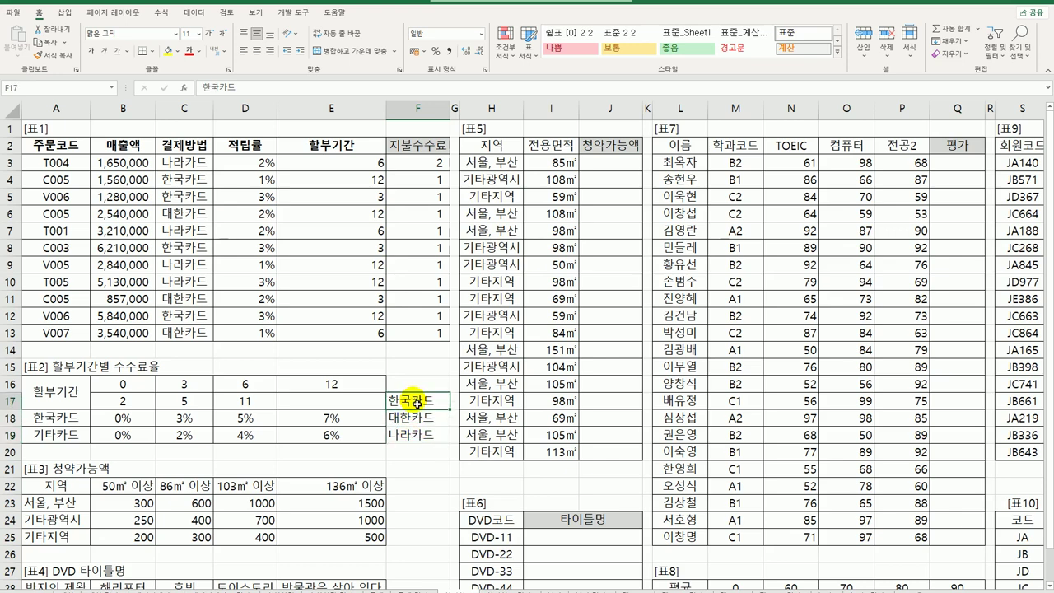
pyautogui.click(420, 418)
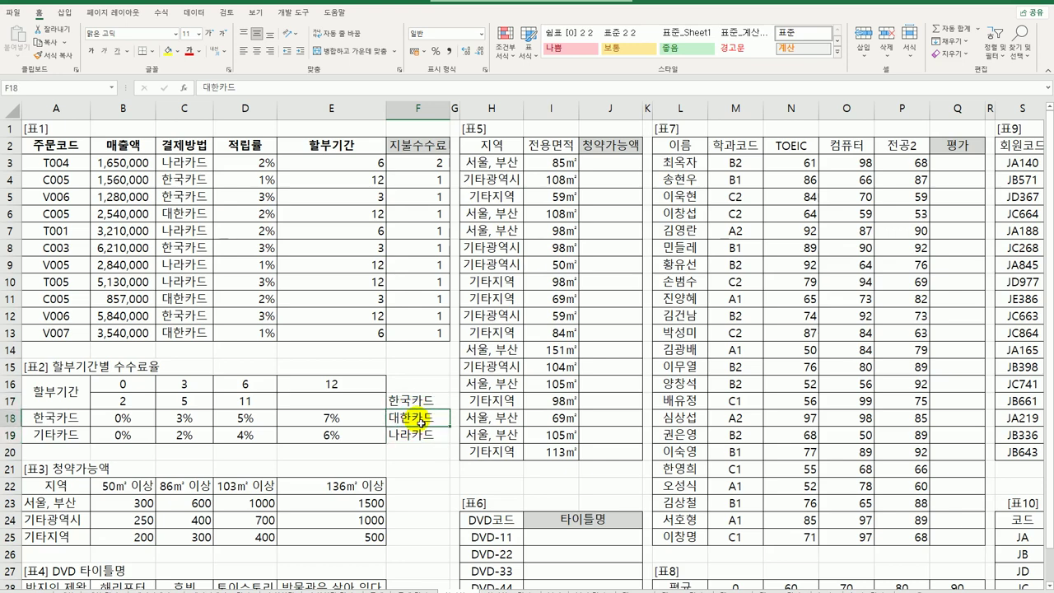
pyautogui.click(56, 435)
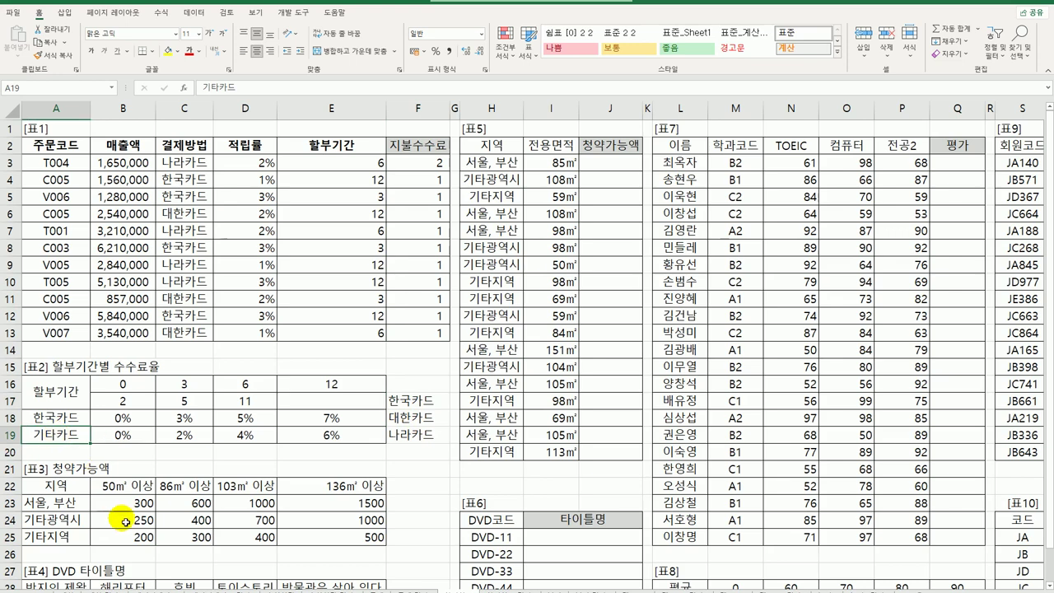
pyautogui.click(416, 420)
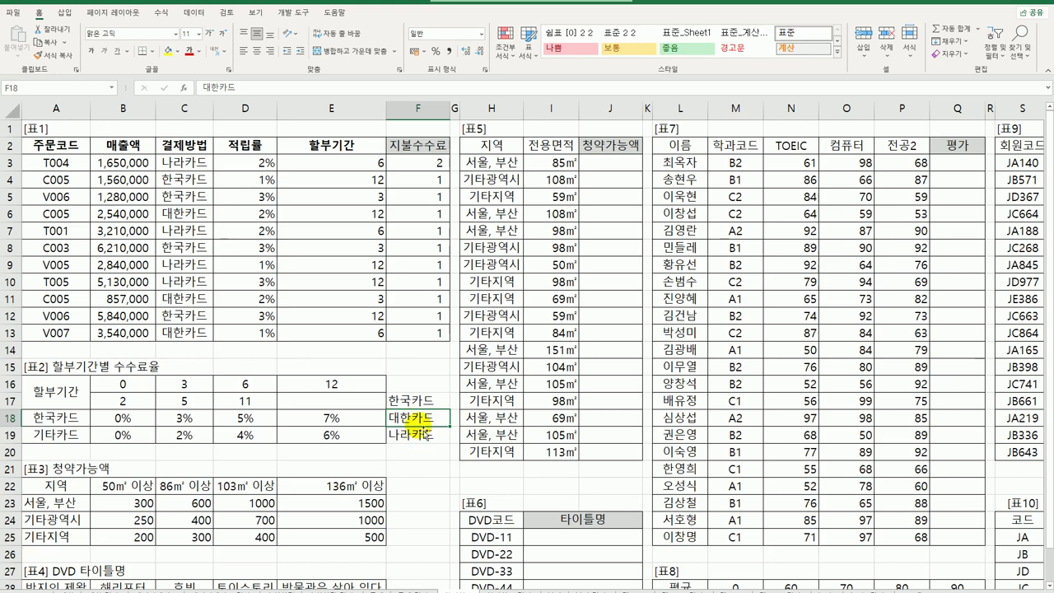
pyautogui.click(420, 437)
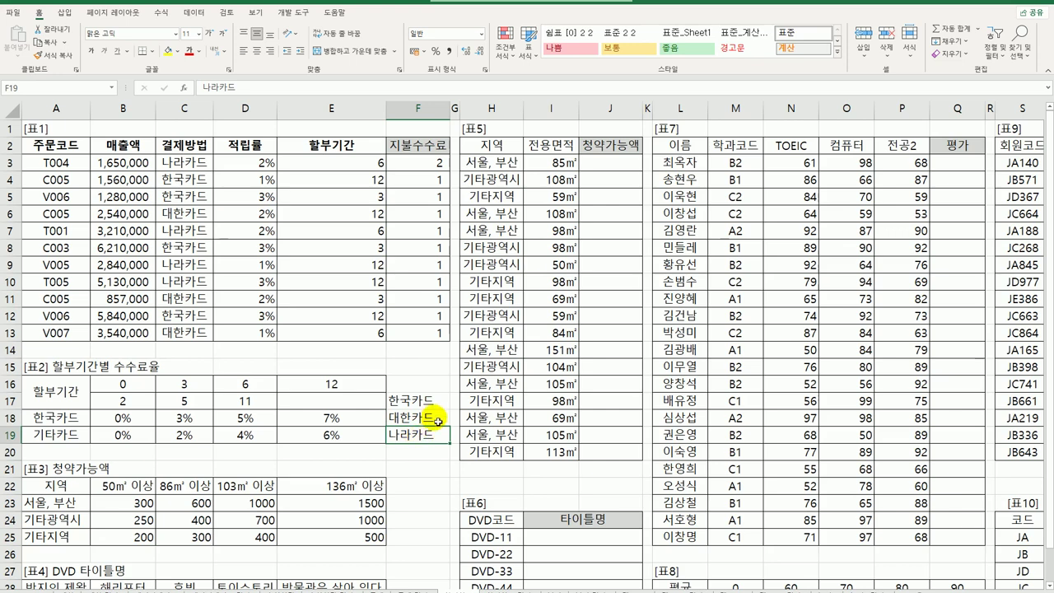
pyautogui.click(410, 418)
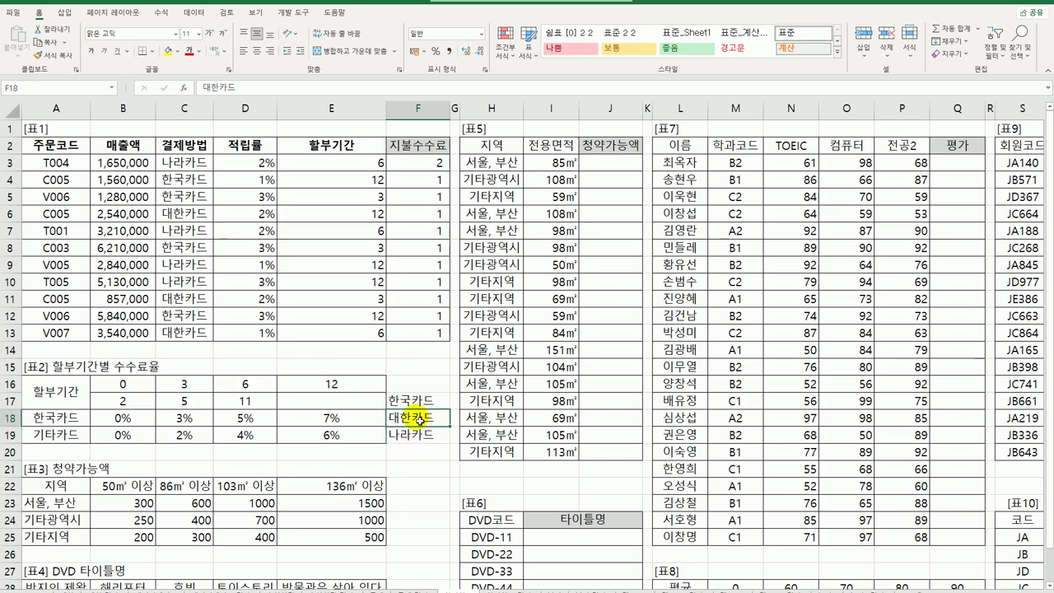
# Fill F3's MATCH formula down through F13 and check the 한국카드 rows of [표1].
pyautogui.click(435, 165)
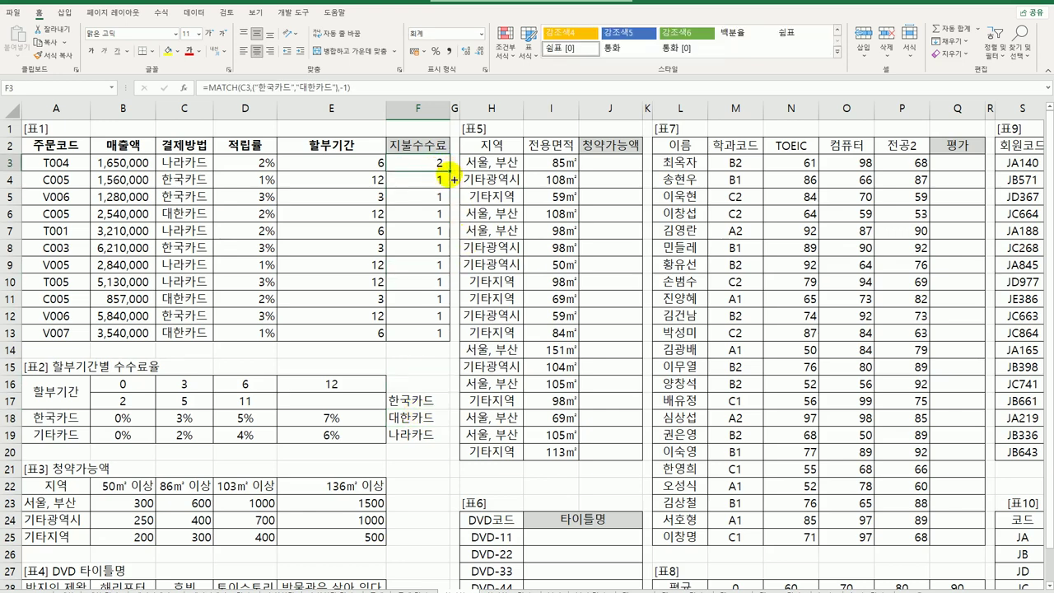
pyautogui.moveTo(438, 170); pyautogui.dragTo(440, 336)
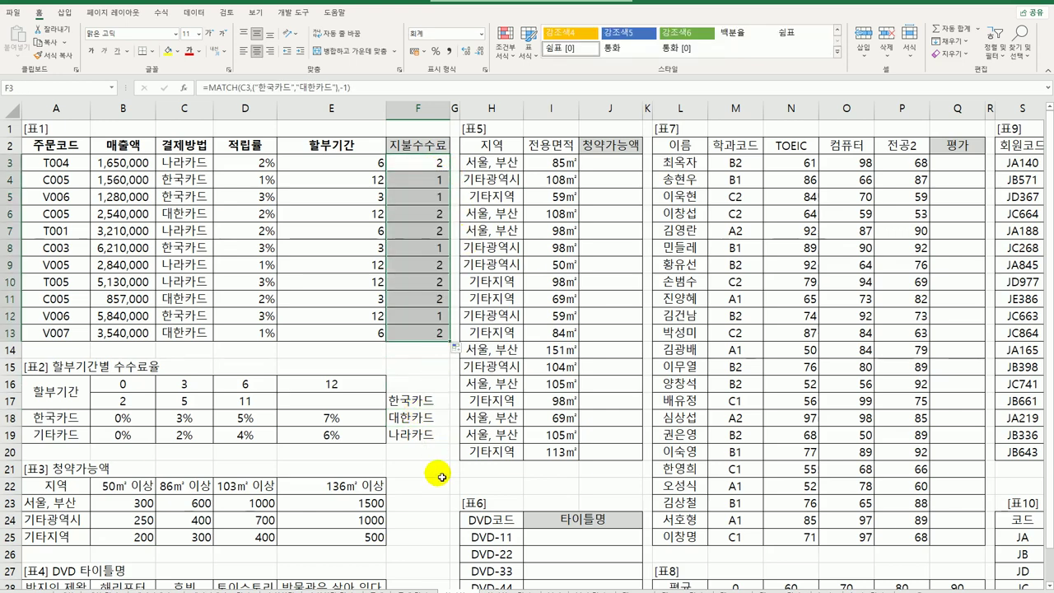
pyautogui.moveTo(184, 181); pyautogui.dragTo(412, 196)
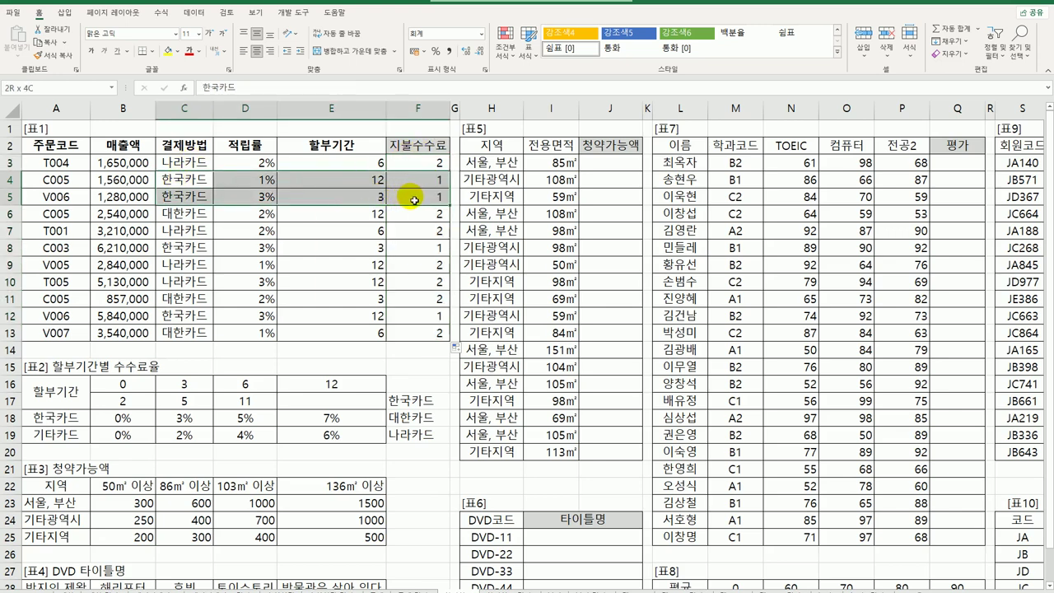
# Examine the array constant in F3's MATCH formula against the card rows and installment headings of [표2].
pyautogui.doubleClick(412, 162)
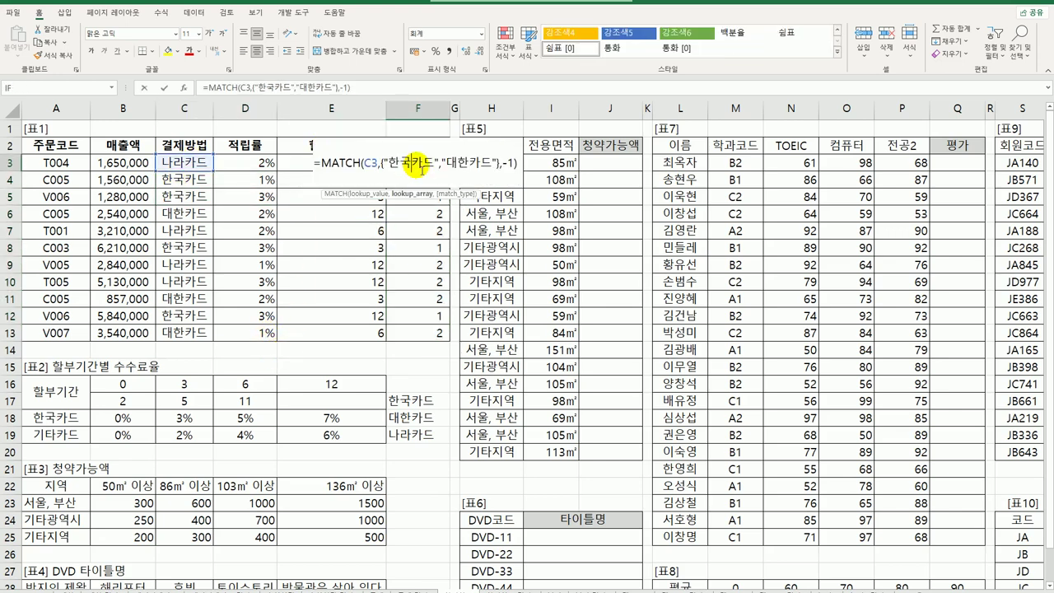
pyautogui.moveTo(397, 167); pyautogui.dragTo(436, 168)
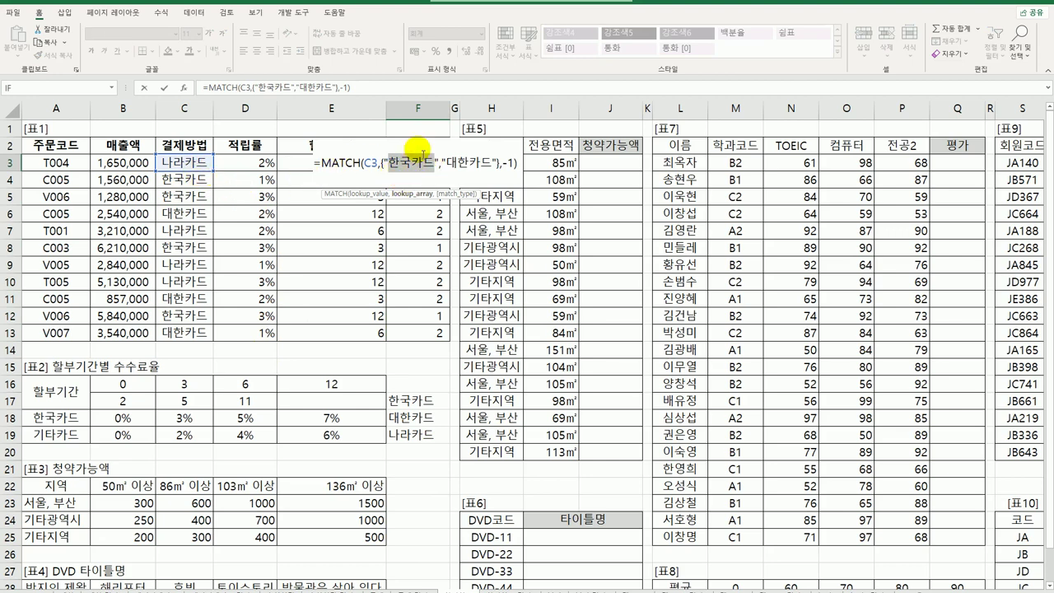
pyautogui.moveTo(446, 164); pyautogui.dragTo(488, 168)
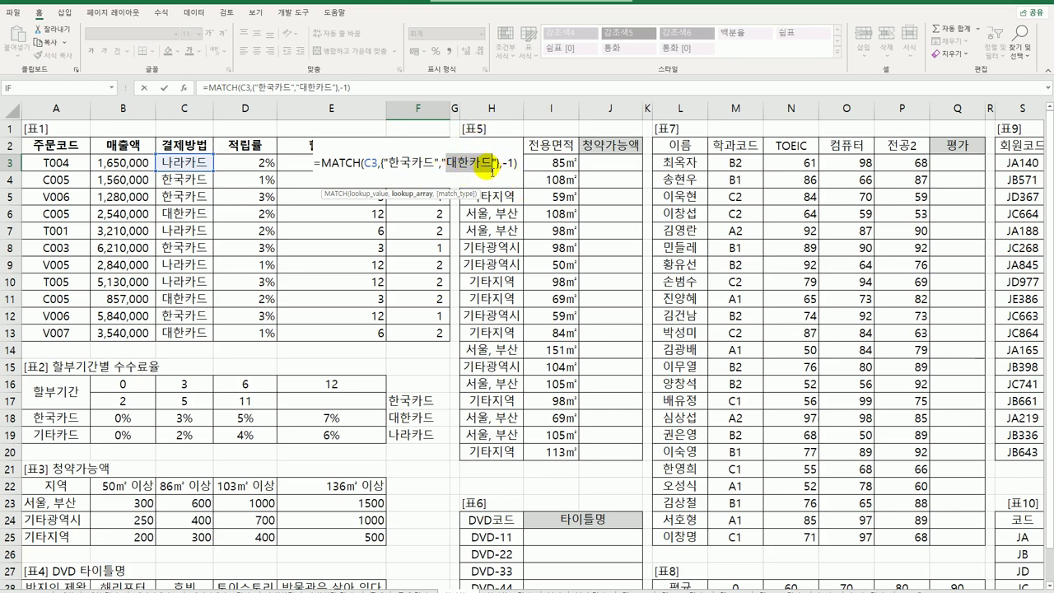
pyautogui.hotkey('ctrl', 'Return')
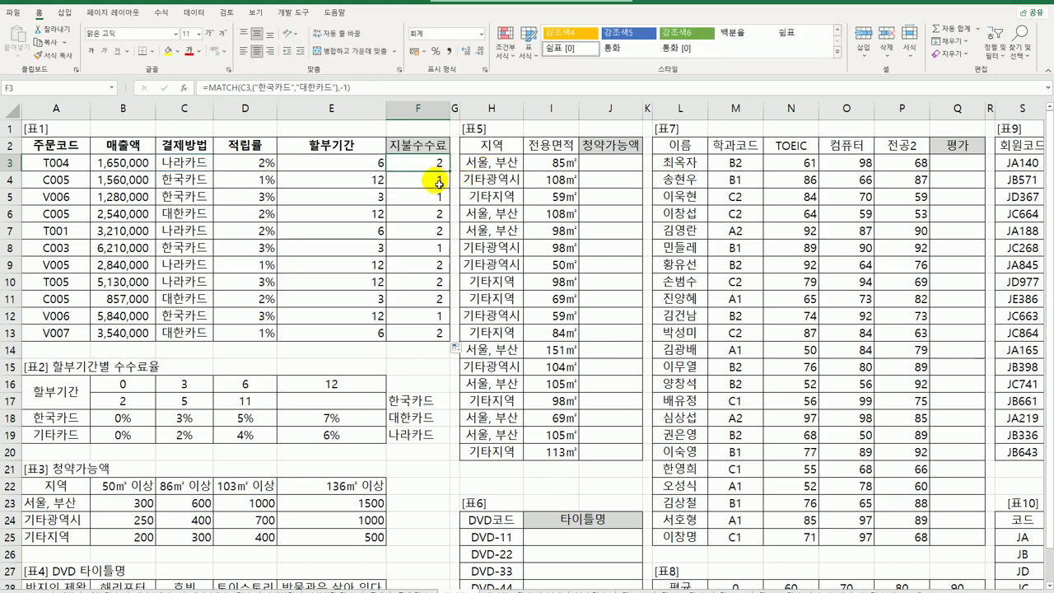
pyautogui.moveTo(445, 171); pyautogui.dragTo(433, 336)
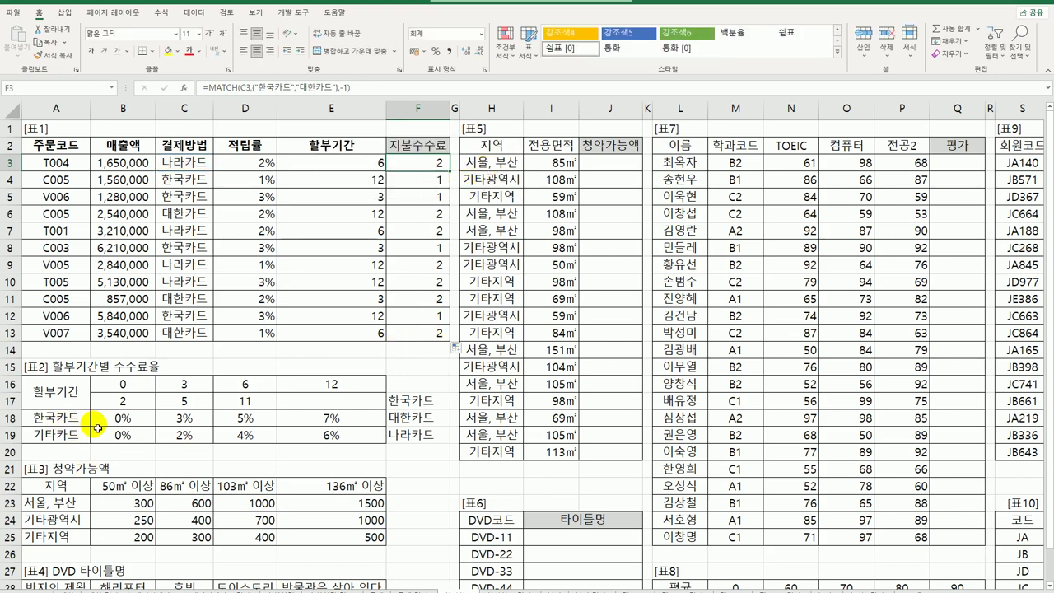
pyautogui.moveTo(70, 419); pyautogui.dragTo(313, 417)
pyautogui.moveTo(73, 434); pyautogui.dragTo(311, 435)
pyautogui.moveTo(123, 384); pyautogui.dragTo(326, 384)
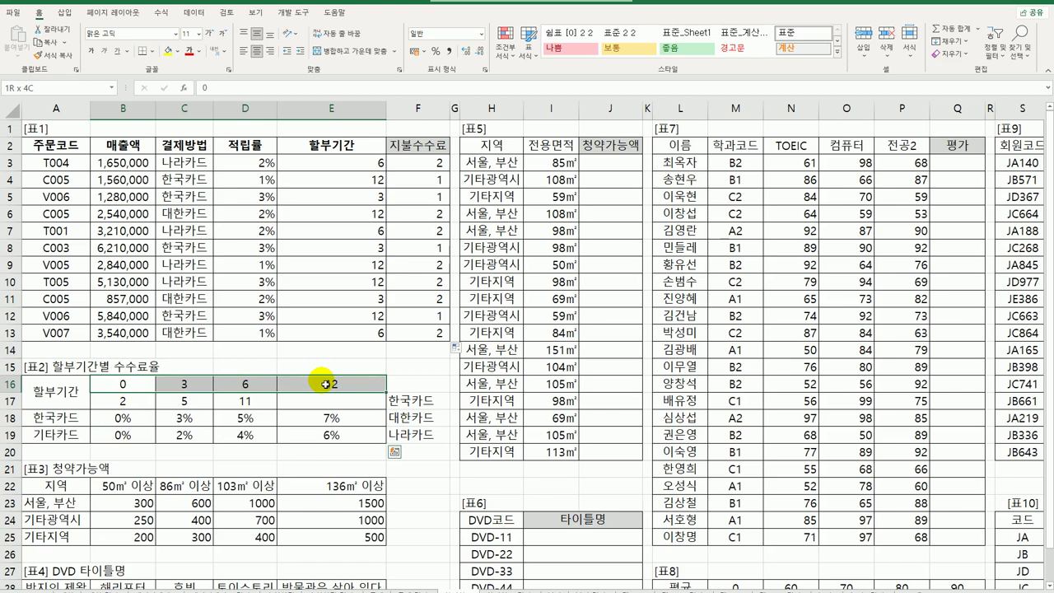
pyautogui.moveTo(132, 418); pyautogui.dragTo(306, 419)
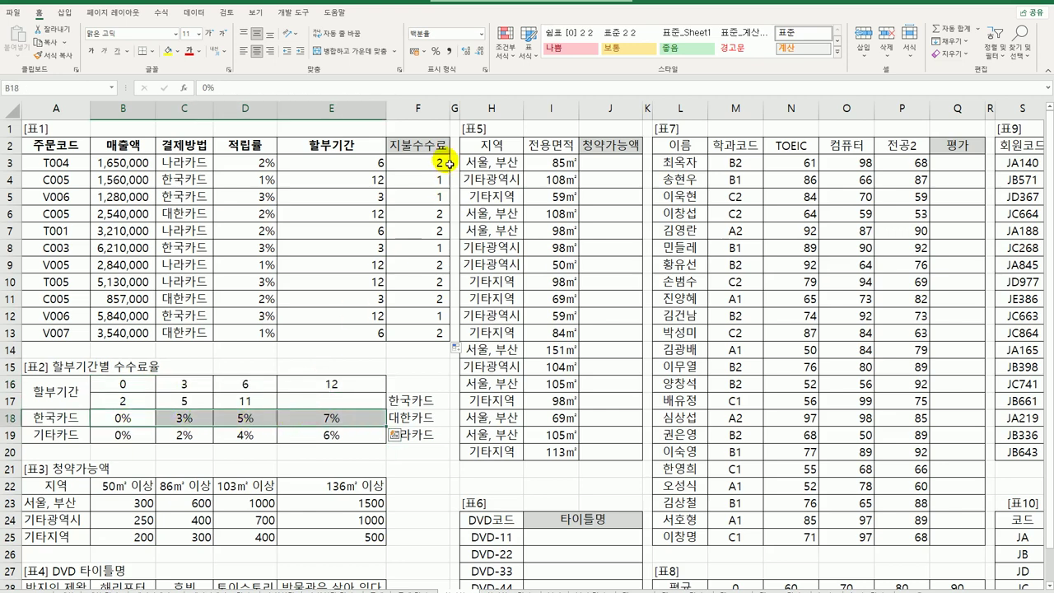
# Add +2 to the end of F3's MATCH formula and fill it down through F13 to match [표2]'s row positions.
pyautogui.doubleClick(419, 163)
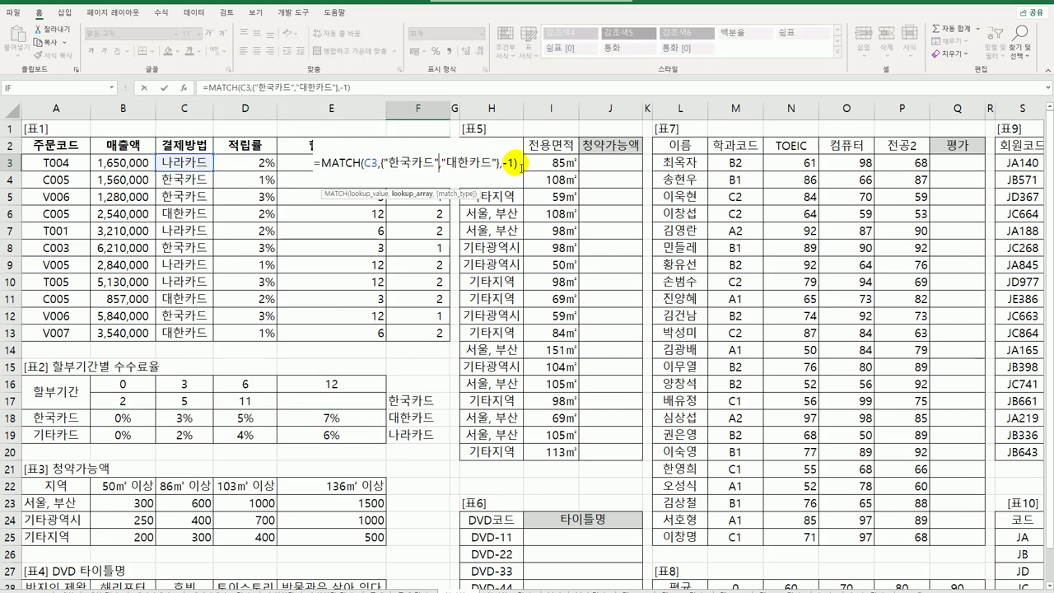
pyautogui.click(521, 164)
pyautogui.write('+')
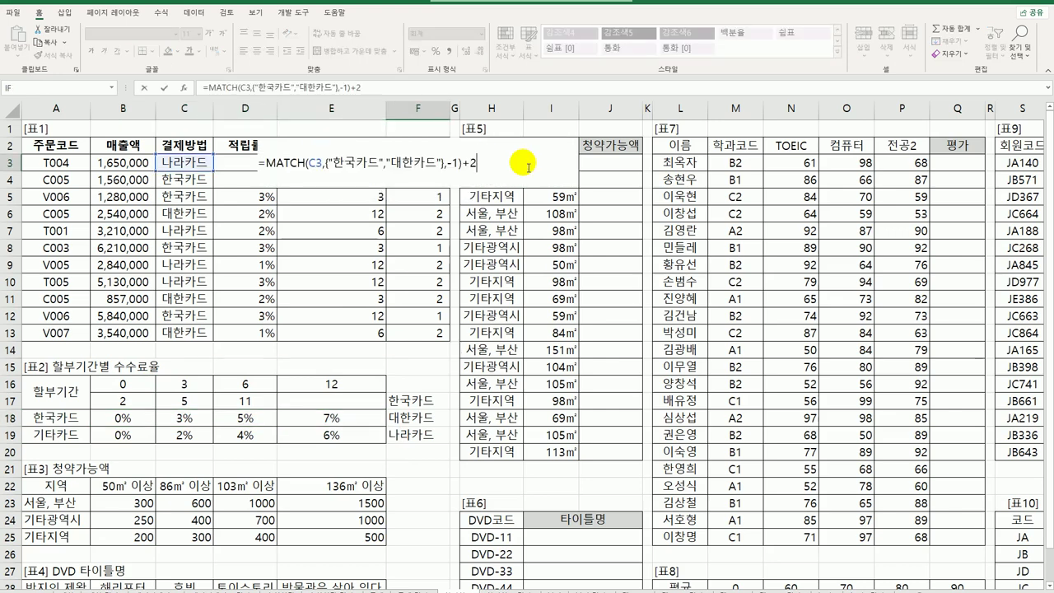
pyautogui.write('2')
pyautogui.press('Return')
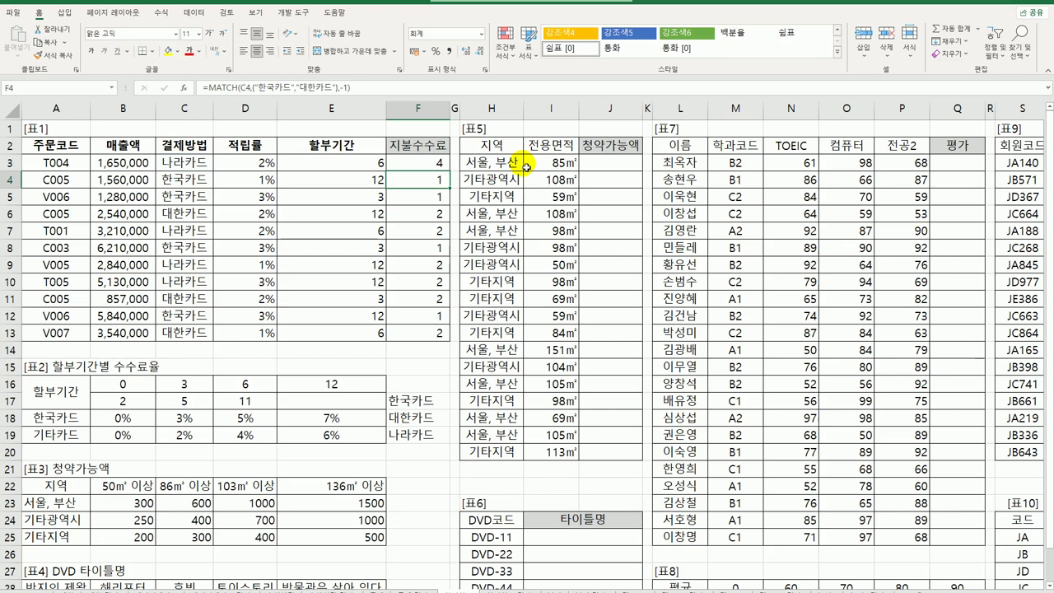
pyautogui.click(420, 162)
pyautogui.moveTo(449, 170); pyautogui.dragTo(460, 336)
pyautogui.click(430, 191)
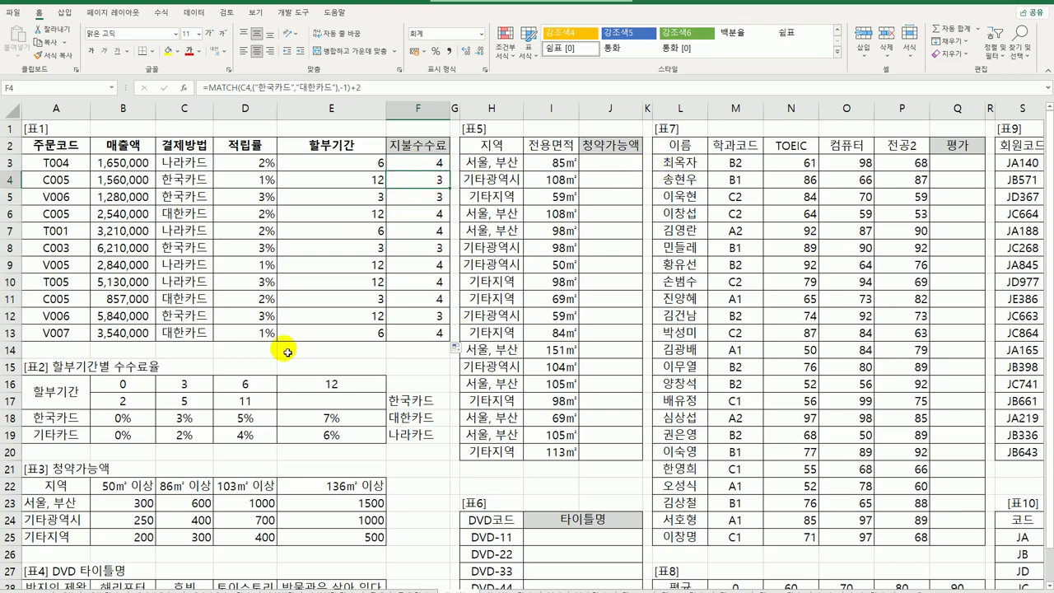
pyautogui.moveTo(78, 425); pyautogui.dragTo(305, 425)
pyautogui.click(142, 424)
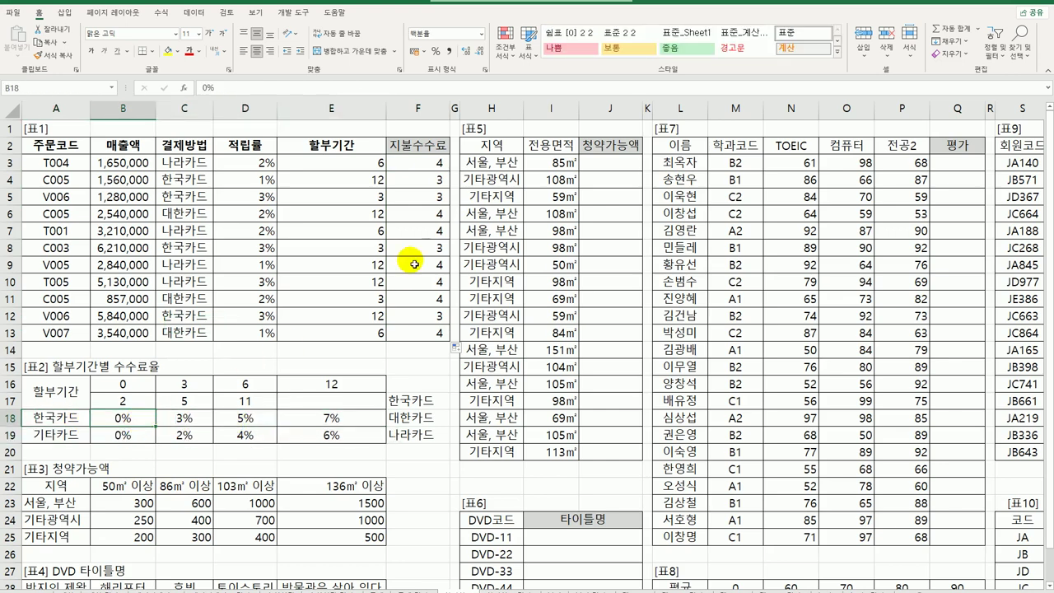
# Wrap F3's MATCH expression in an HLOOKUP function with E3 as the lookup value.
pyautogui.click(421, 165)
pyautogui.doubleClick(423, 167)
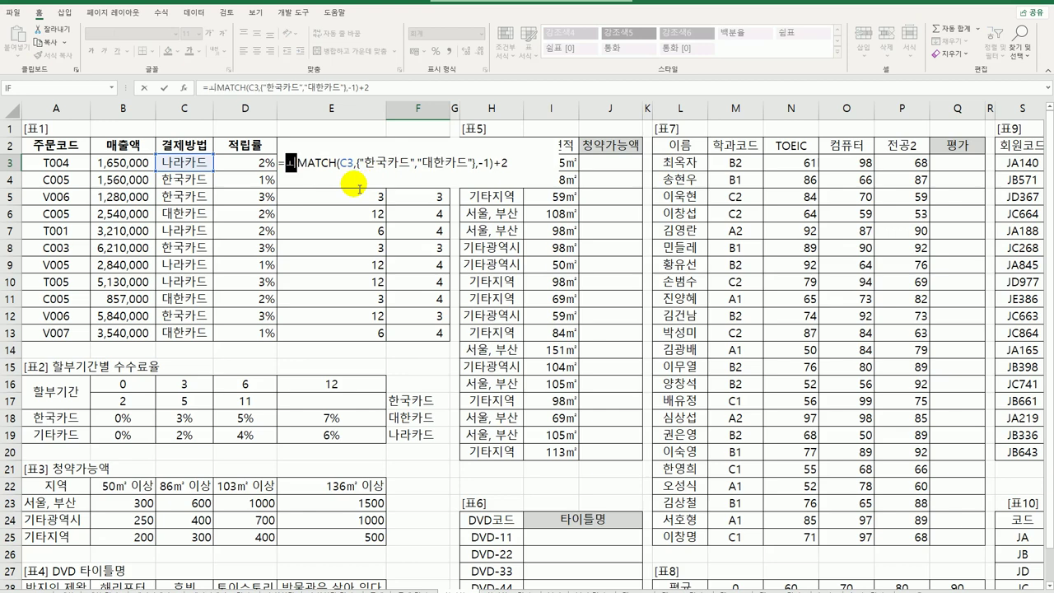
pyautogui.write('HL')
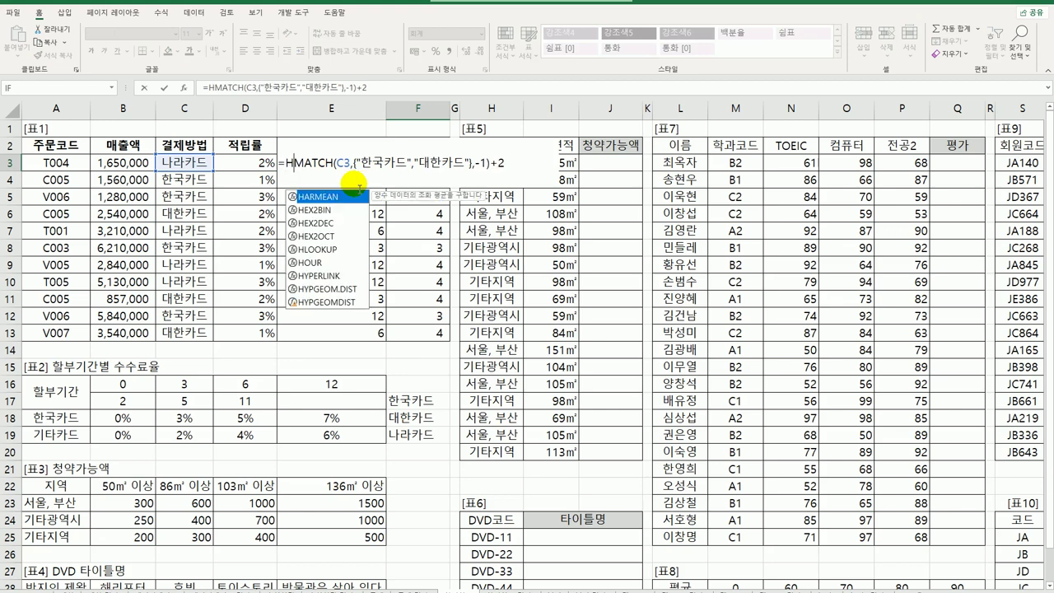
pyautogui.press('Tab')
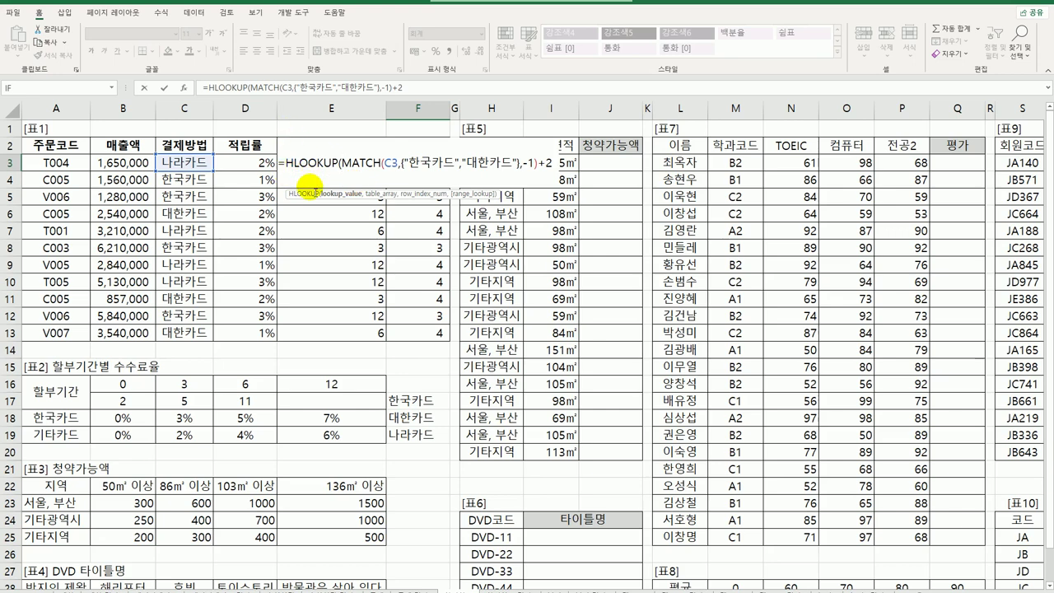
pyautogui.click(310, 129)
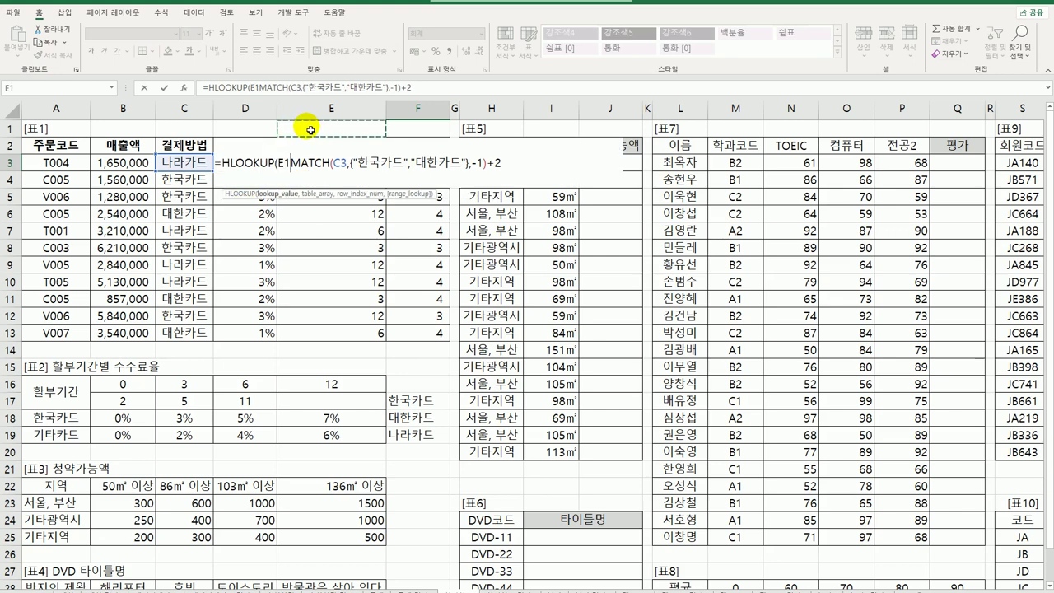
pyautogui.press('Down')
pyautogui.press('Down')
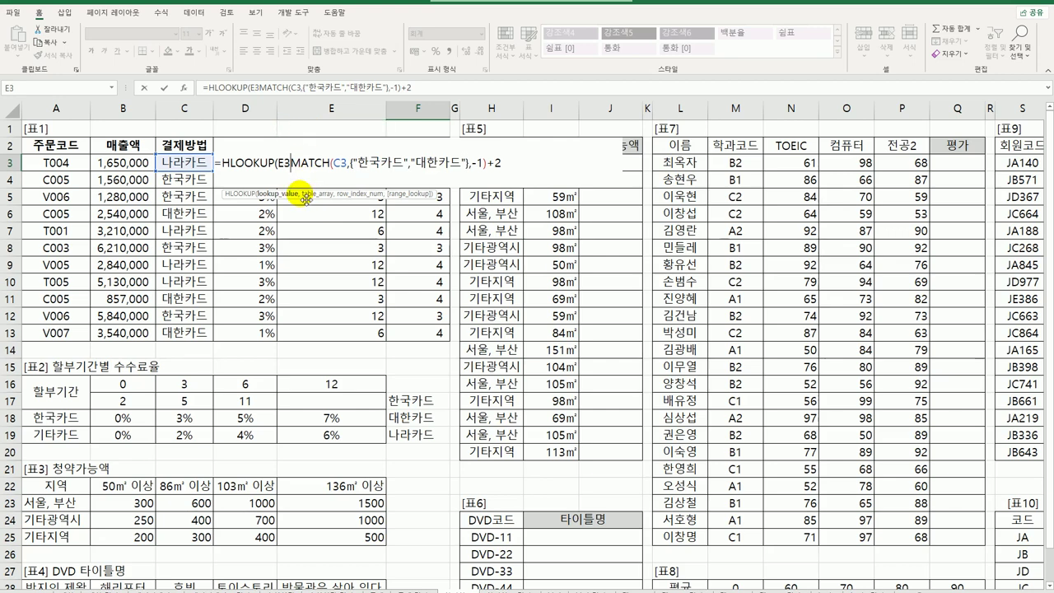
pyautogui.write(',')
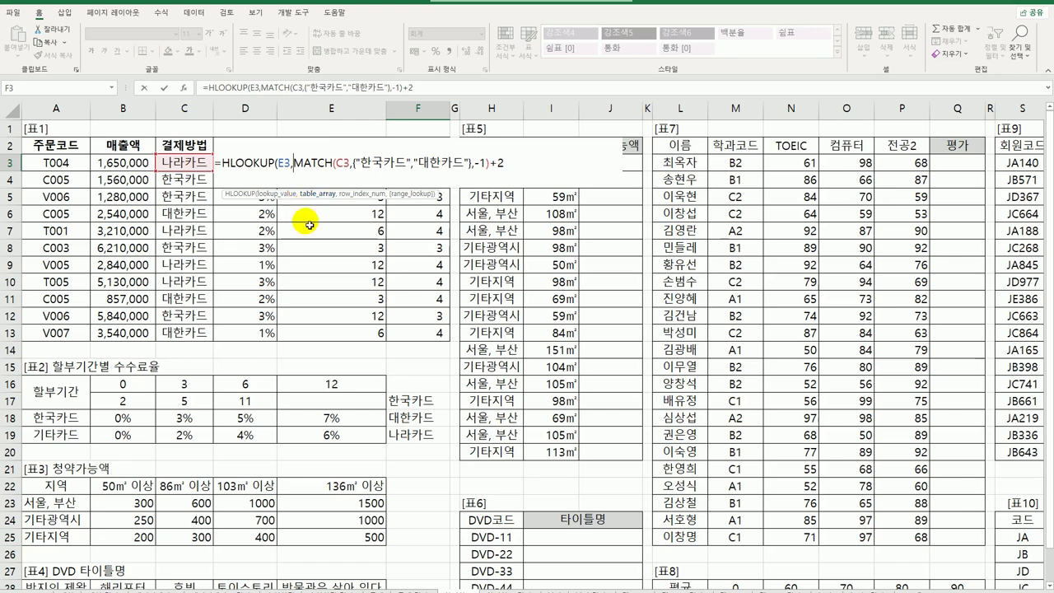
# Complete F3's HLOOKUP with the absolute table range $B$16:$E$19, using the MATCH expression plus 2 as the row index.
pyautogui.click(139, 386)
pyautogui.moveTo(138, 387); pyautogui.dragTo(342, 445)
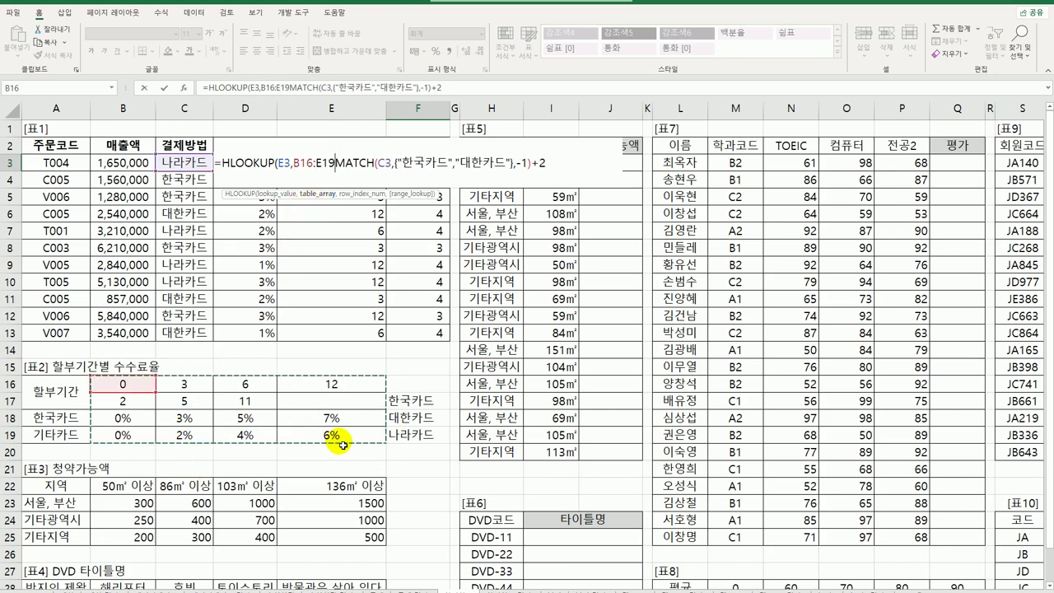
pyautogui.press('F4')
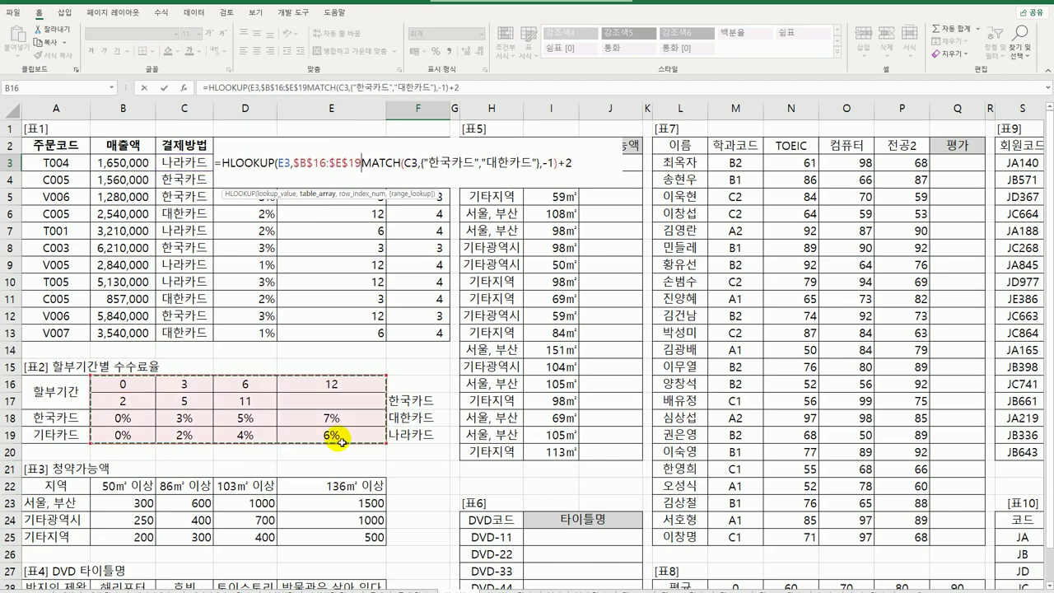
pyautogui.write(',')
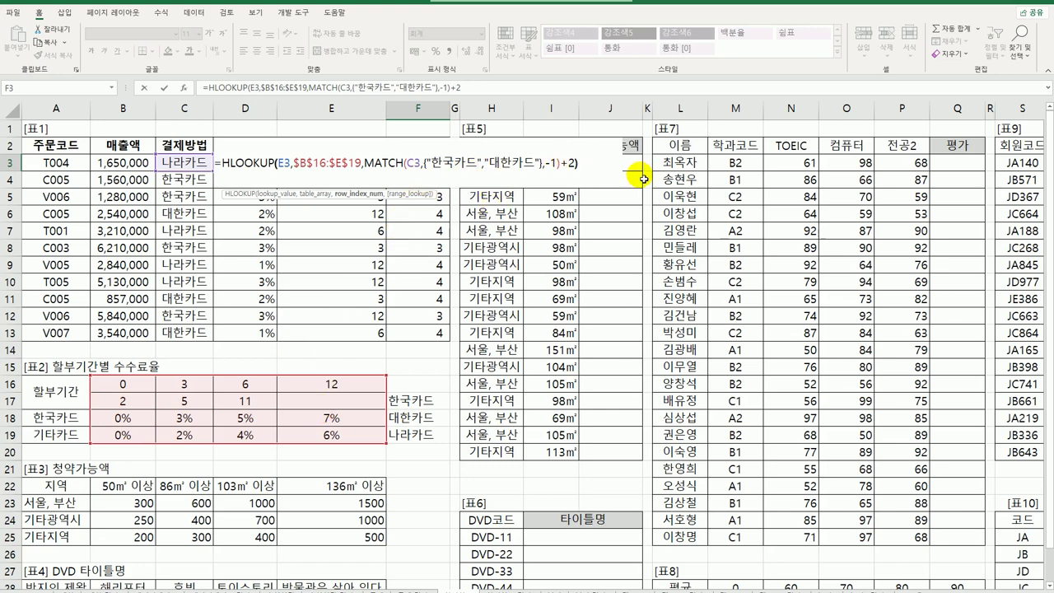
pyautogui.press('Return')
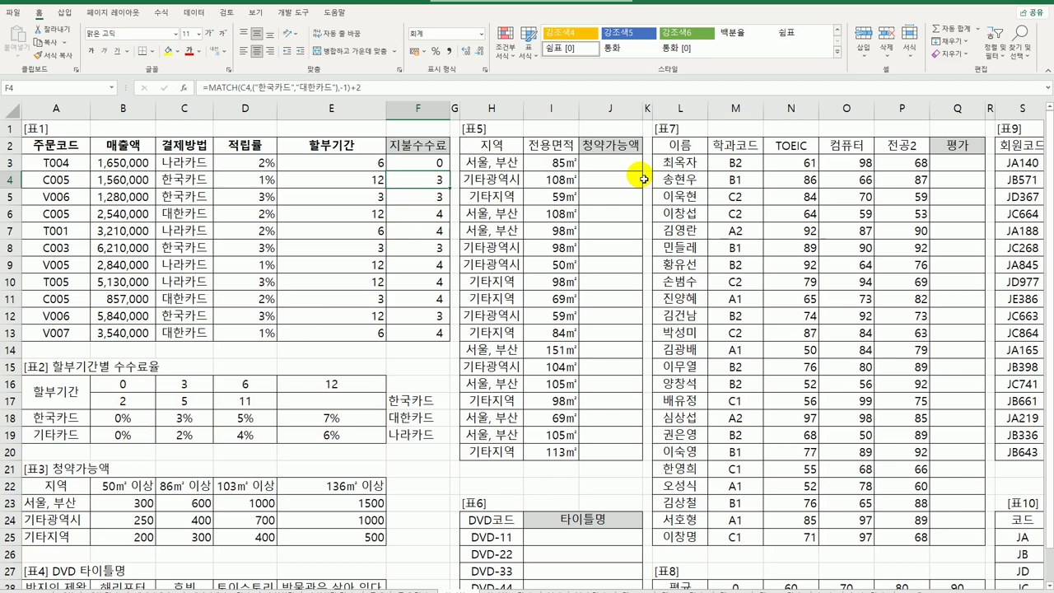
# Fill F3's HLOOKUP formula down through F13 and format the range as 백분율.
pyautogui.click(441, 167)
pyautogui.moveTo(450, 172); pyautogui.dragTo(442, 336)
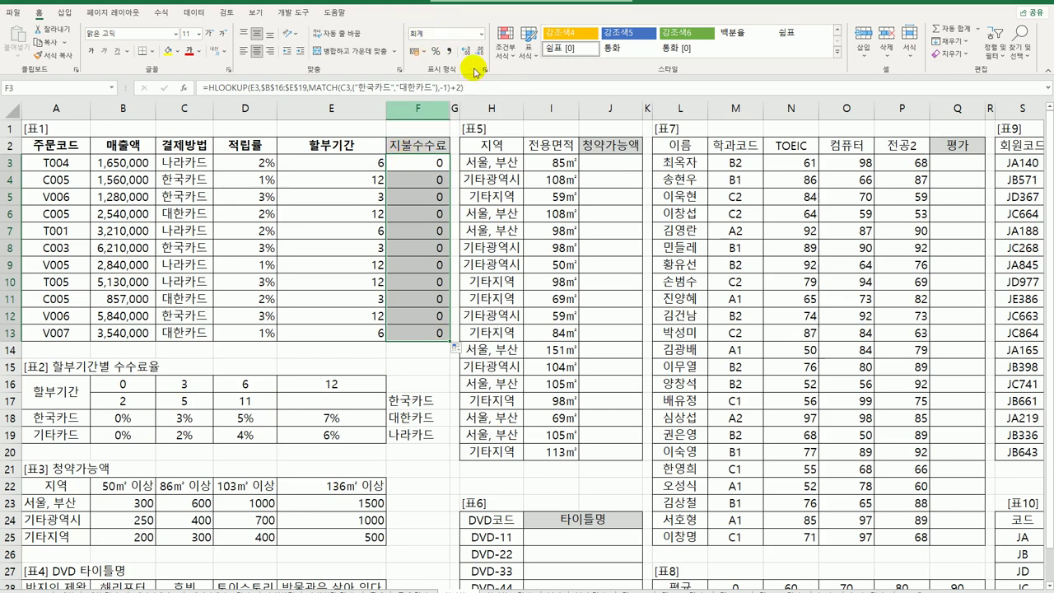
pyautogui.click(483, 34)
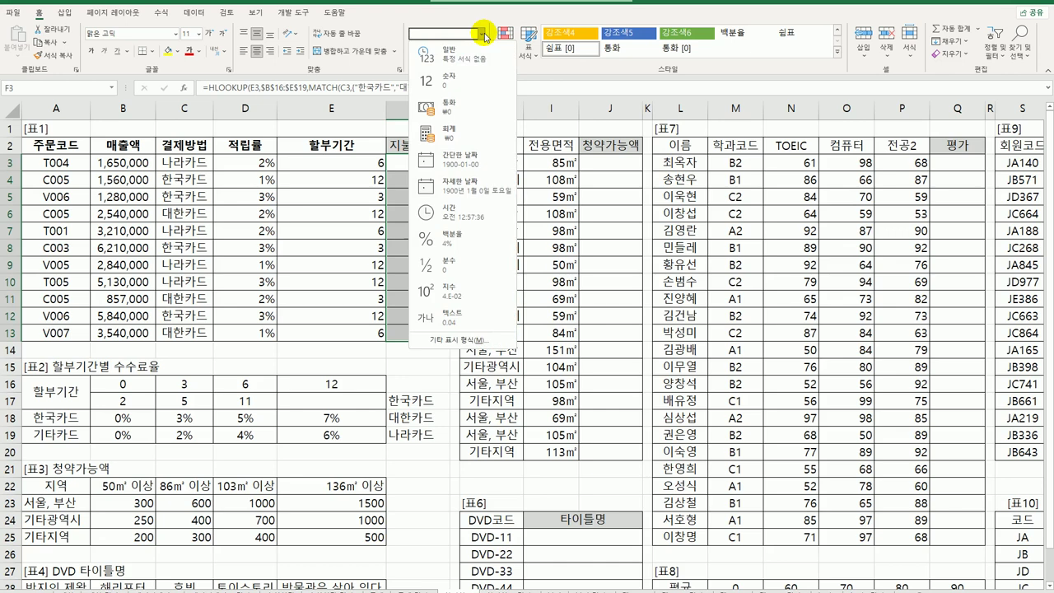
pyautogui.click(463, 234)
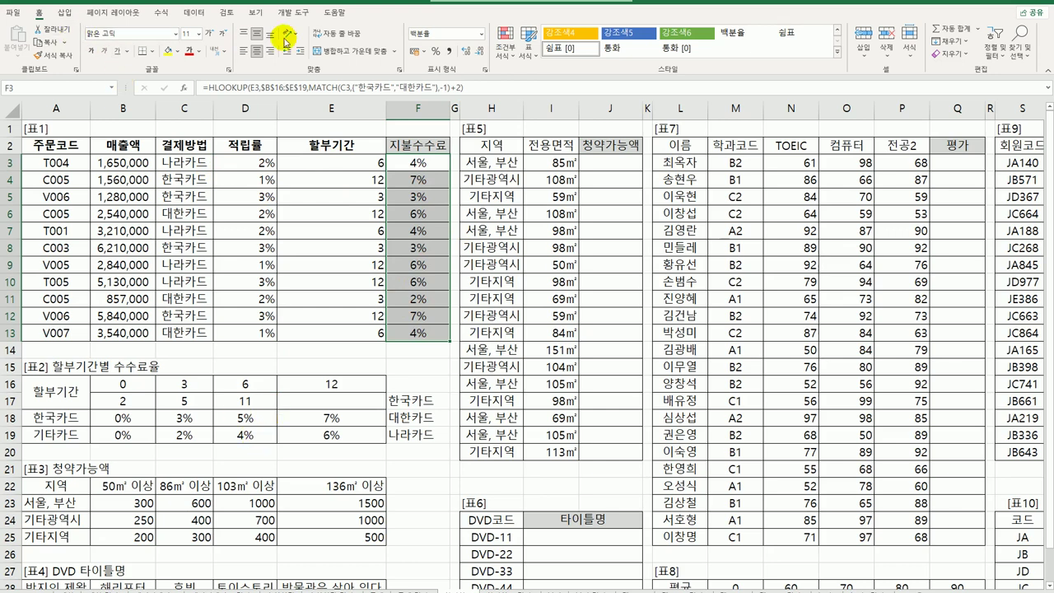
# Format the 지불수수료 range F3:F13 as 회계 with no currency symbol.
pyautogui.click(482, 34)
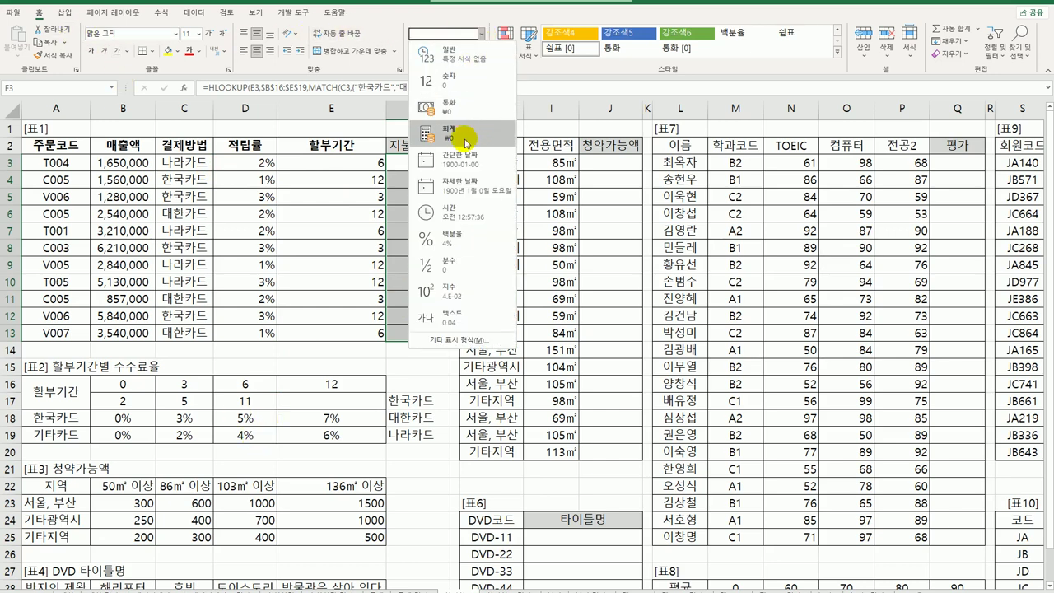
pyautogui.click(463, 136)
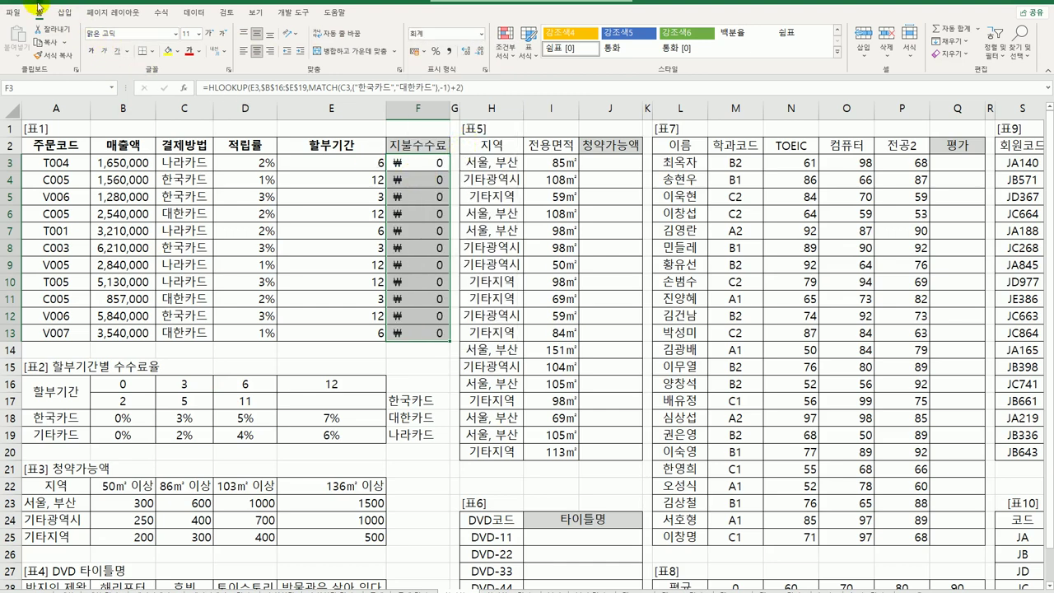
pyautogui.hotkey('ctrl', 'z')
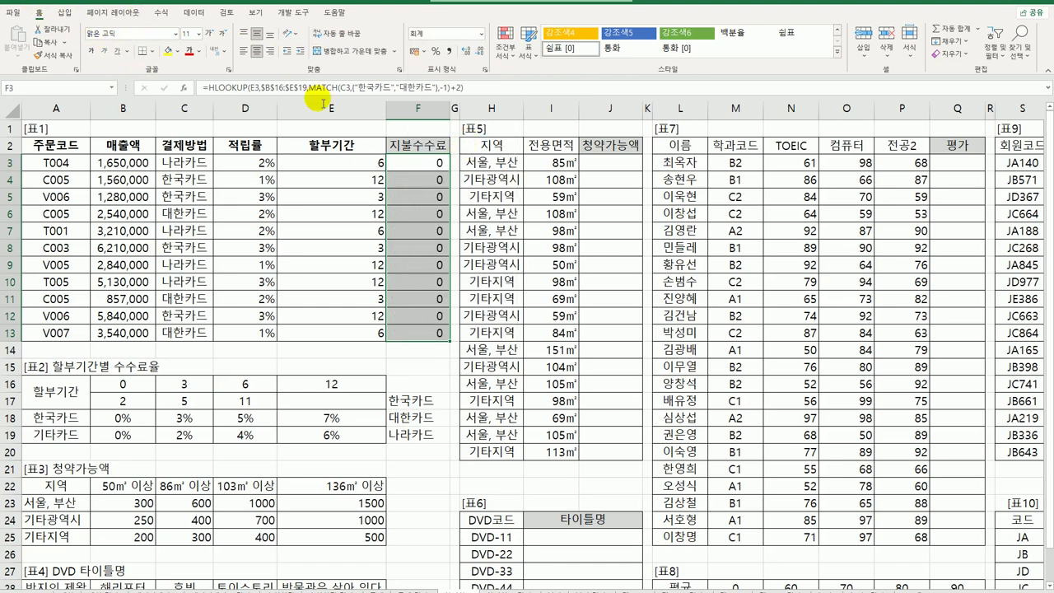
# Multiply F3's HLOOKUP formula by the 매출액 in B3 and fill it down through F13.
pyautogui.click(428, 165)
pyautogui.hotkey('ctrl', 'y')
pyautogui.click(499, 93)
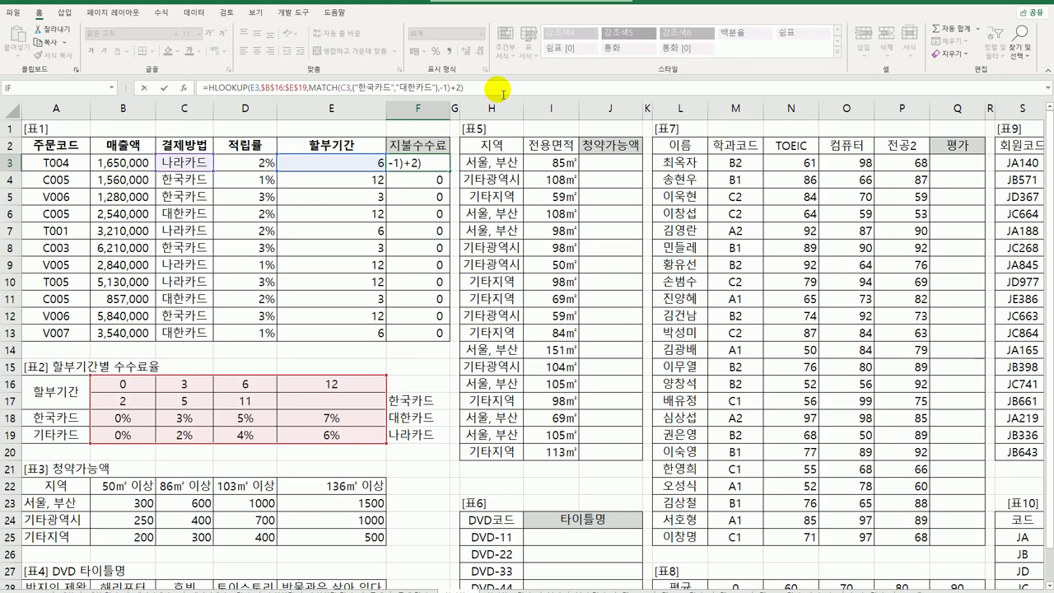
pyautogui.click(108, 167)
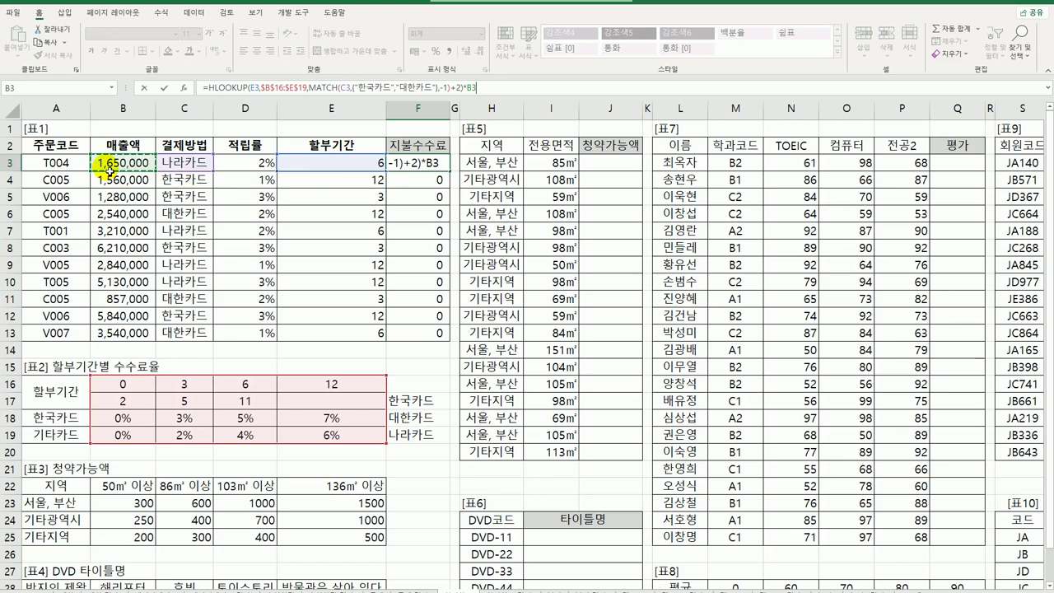
pyautogui.hotkey('ctrl', 'Return')
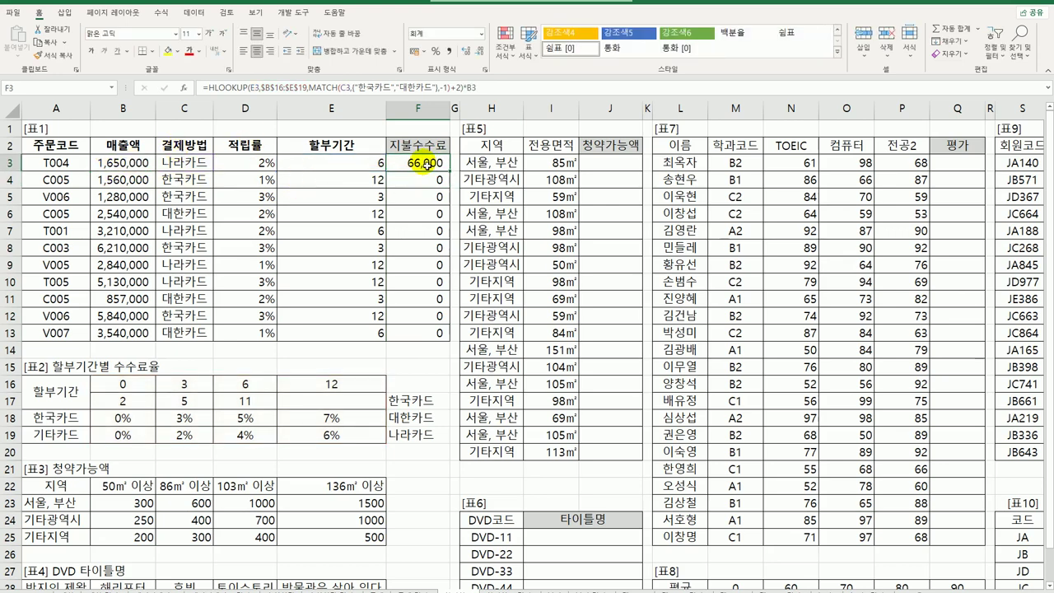
pyautogui.moveTo(450, 171); pyautogui.dragTo(450, 345)
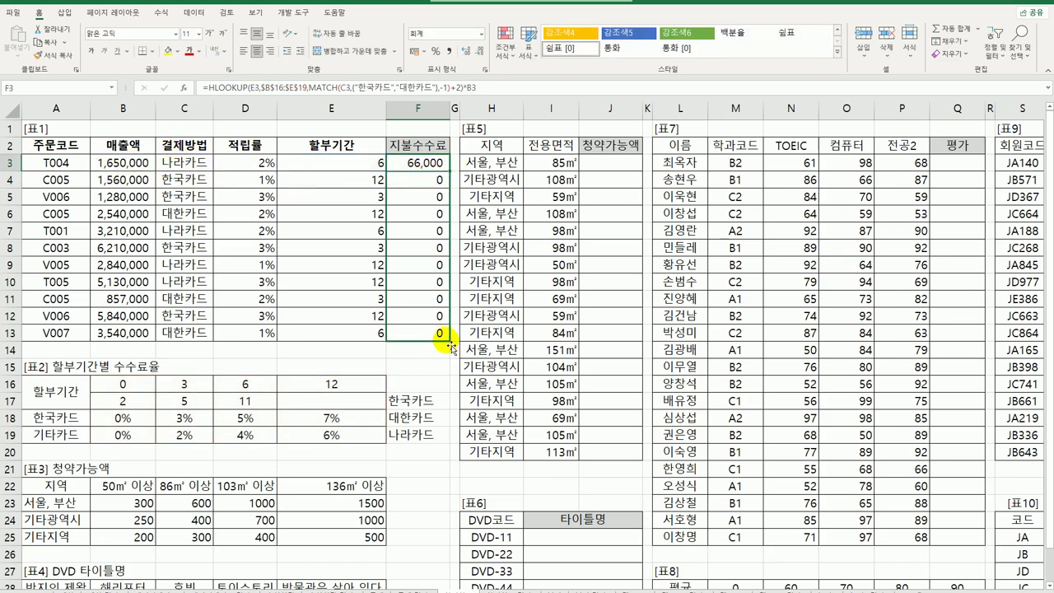
pyautogui.click(126, 165)
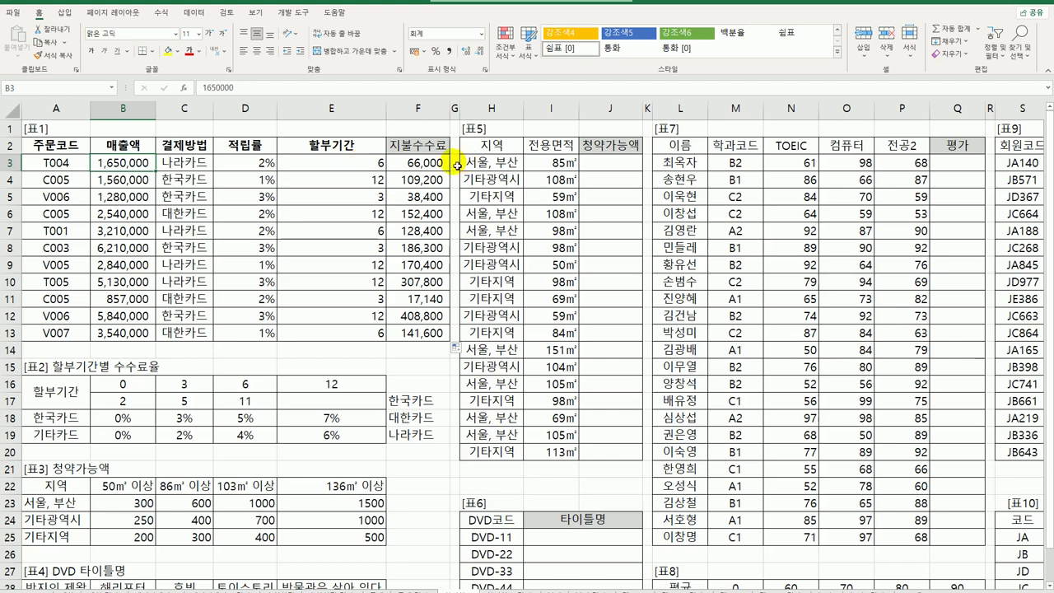
pyautogui.click(424, 160)
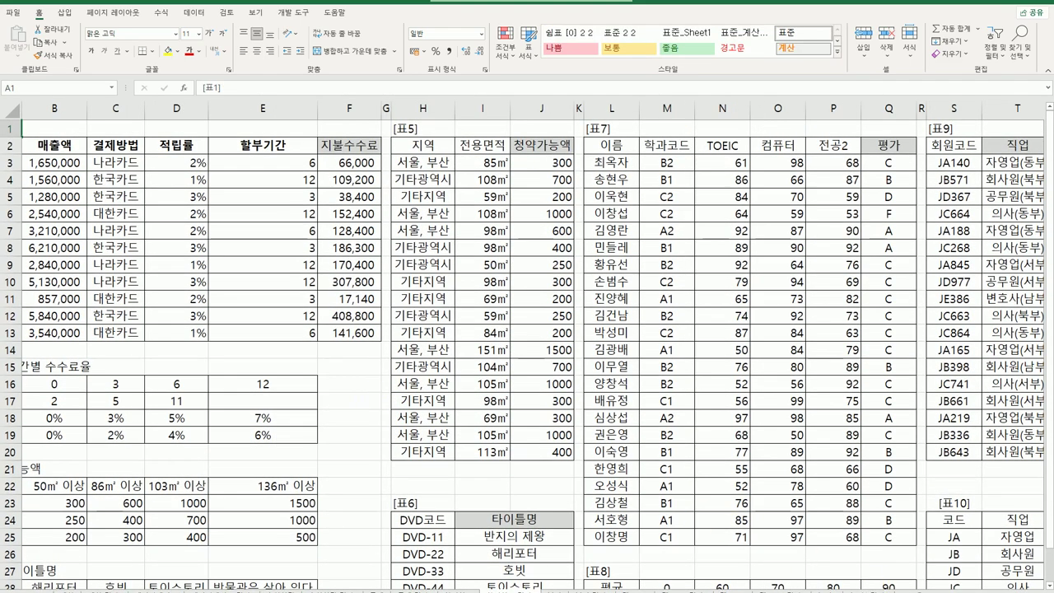
pyautogui.hscroll(-1, 650, 513)
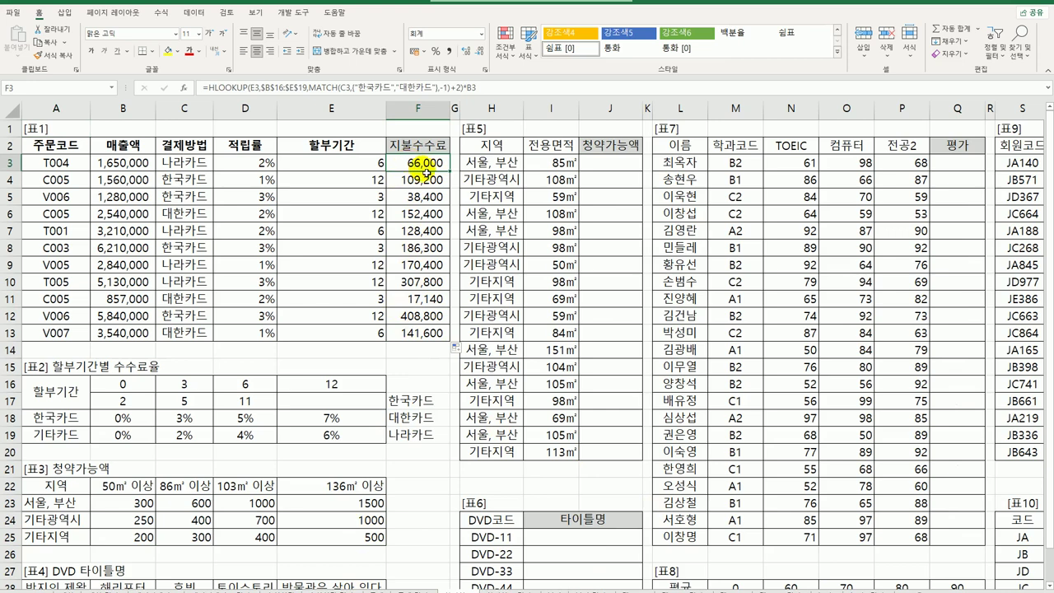
pyautogui.click(611, 160)
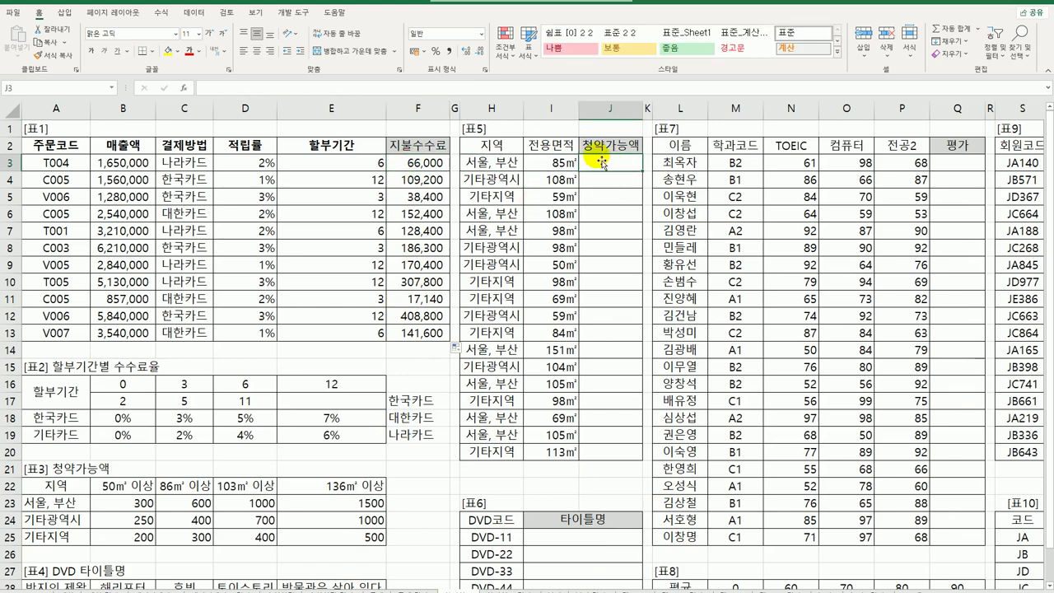
pyautogui.click(590, 538)
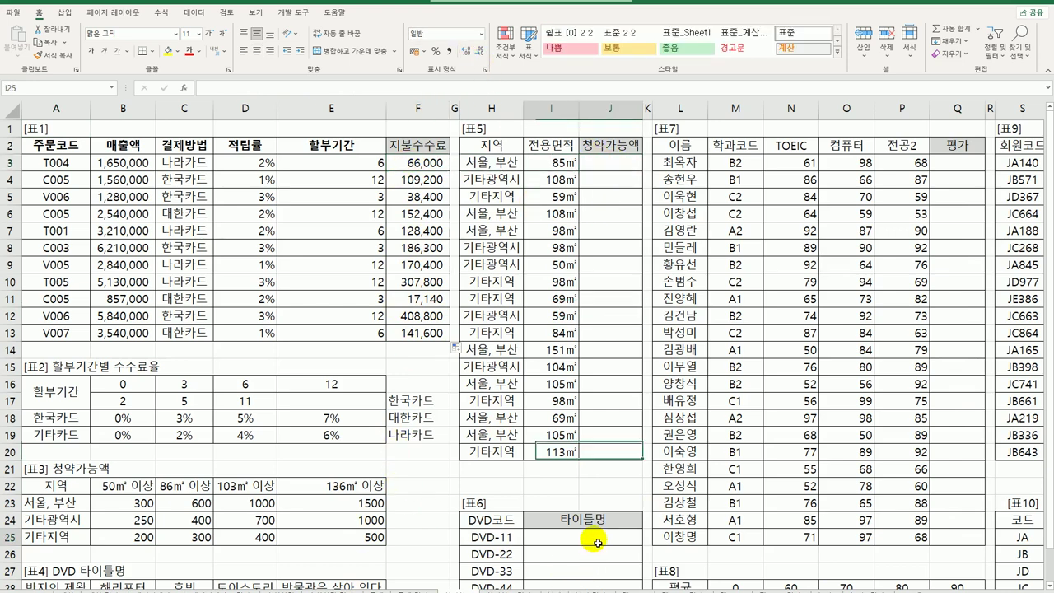
# Check the 회계 display format of F3 in the cell format settings and leave without changing it.
pyautogui.click(404, 162)
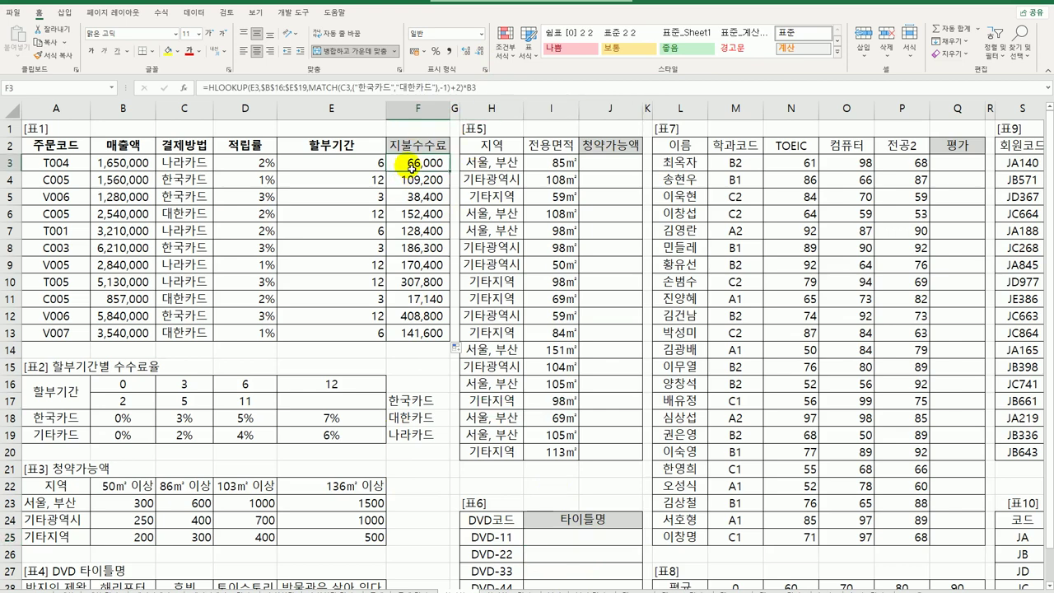
pyautogui.rightClick(420, 164)
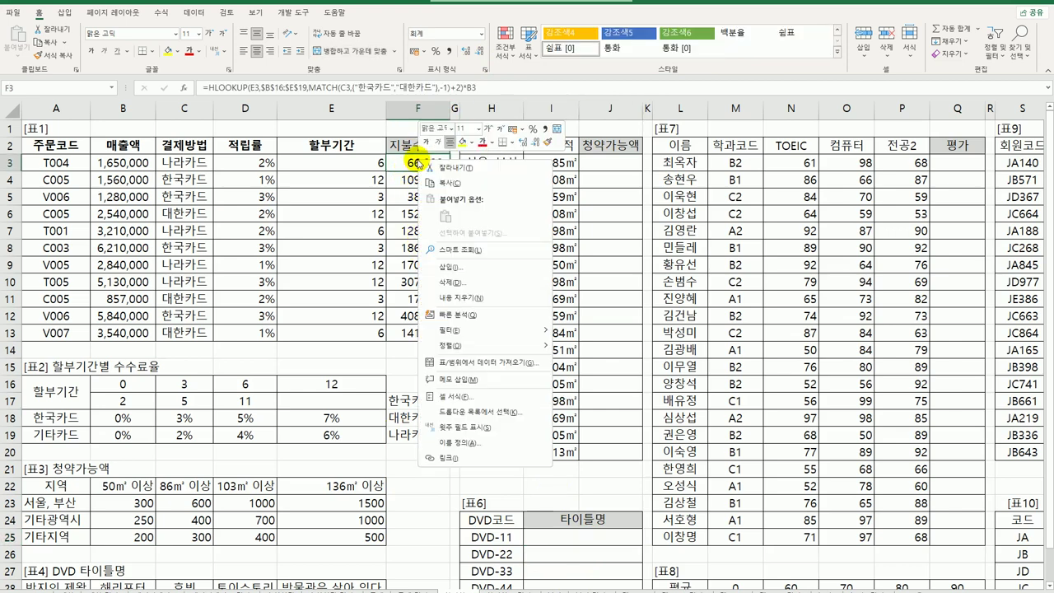
pyautogui.click(457, 401)
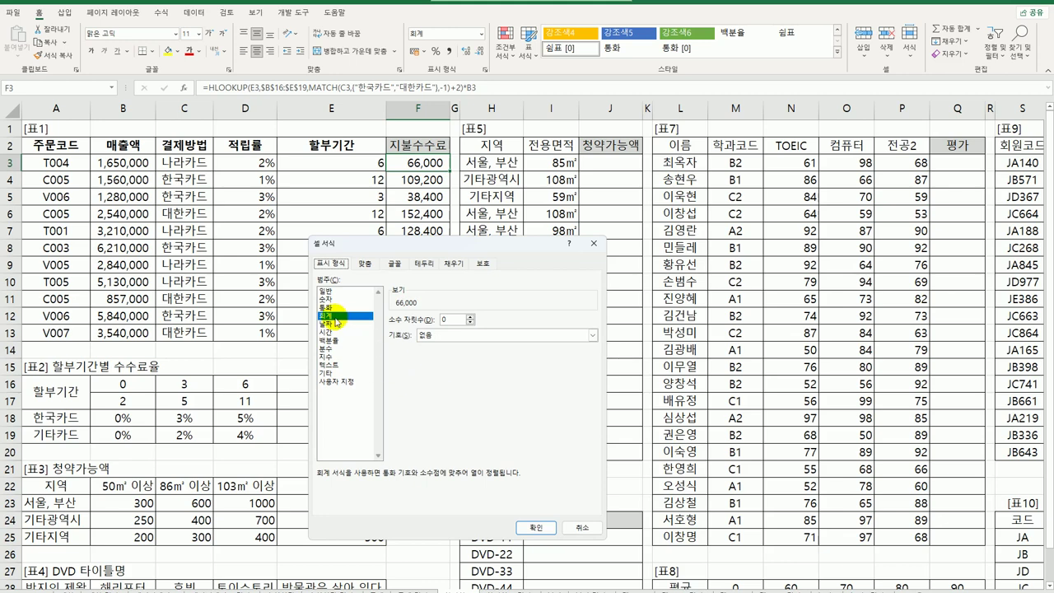
pyautogui.click(574, 529)
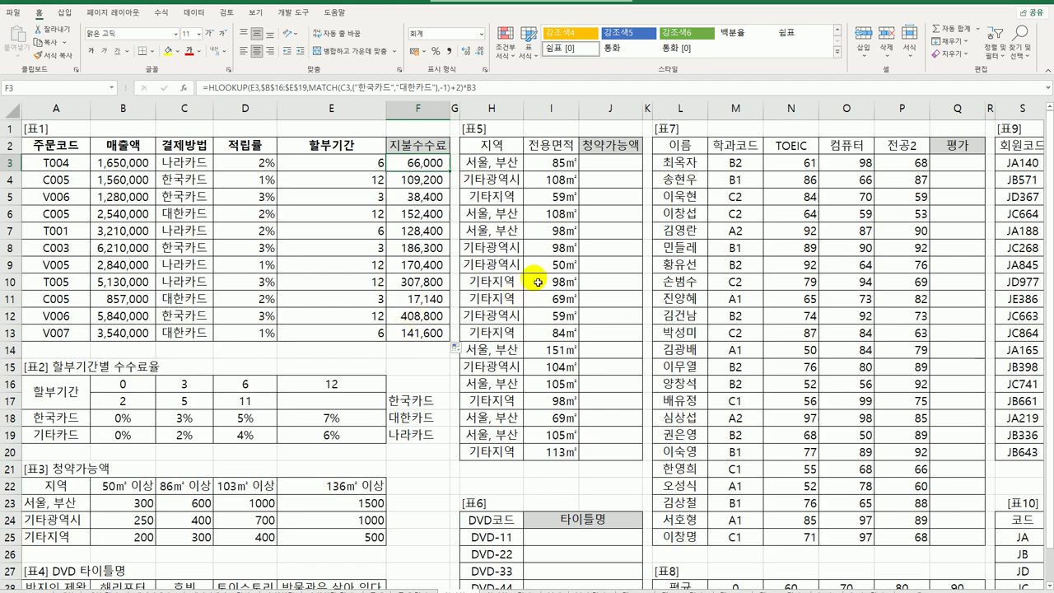
# Examine the 지역 and 전용면적 columns of [표5] against the lookup table [표3] in A22:E25 and the card list in F17:F19.
pyautogui.click(613, 171)
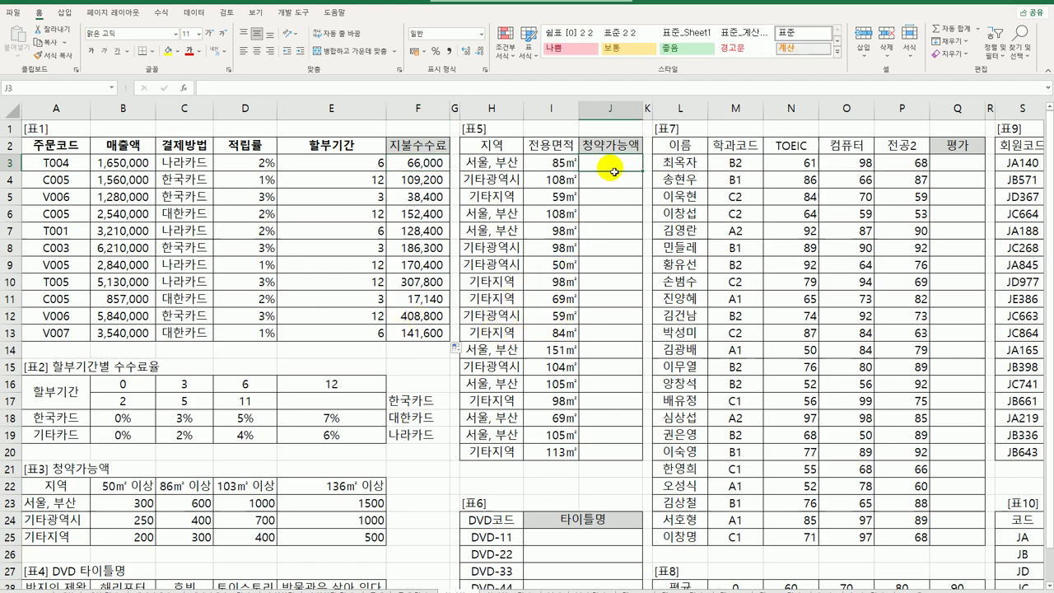
pyautogui.click(488, 161)
pyautogui.click(536, 161)
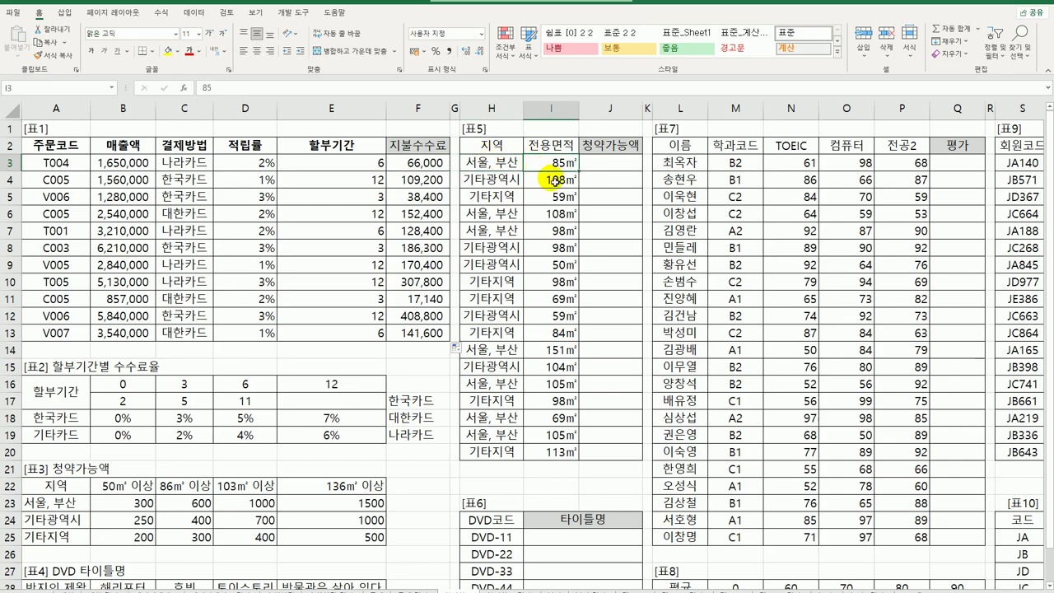
pyautogui.scroll(-3, 305, 337)
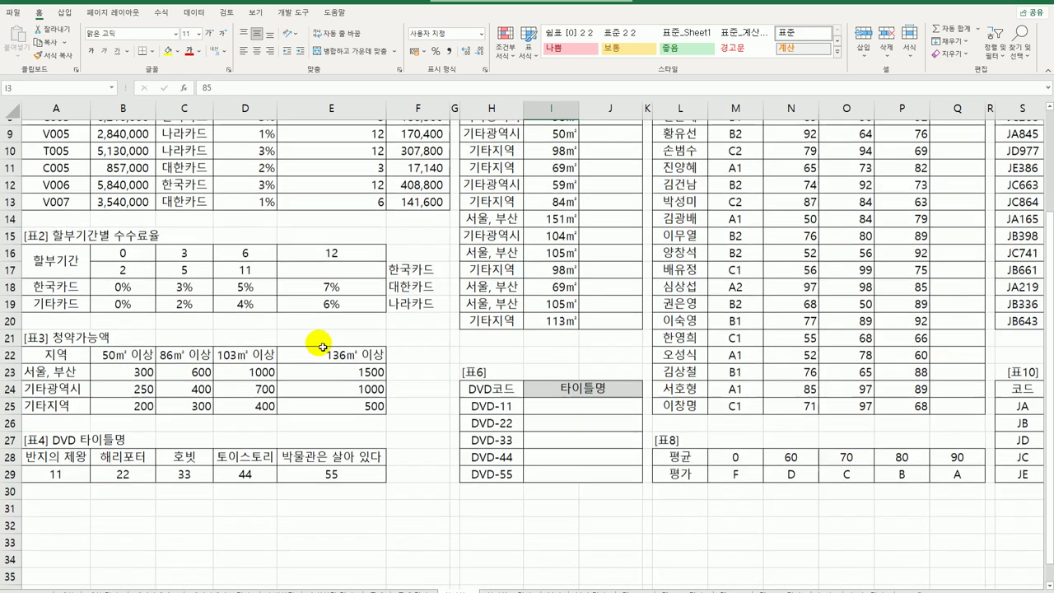
pyautogui.scroll(3, 272, 297)
pyautogui.moveTo(78, 486); pyautogui.dragTo(352, 545)
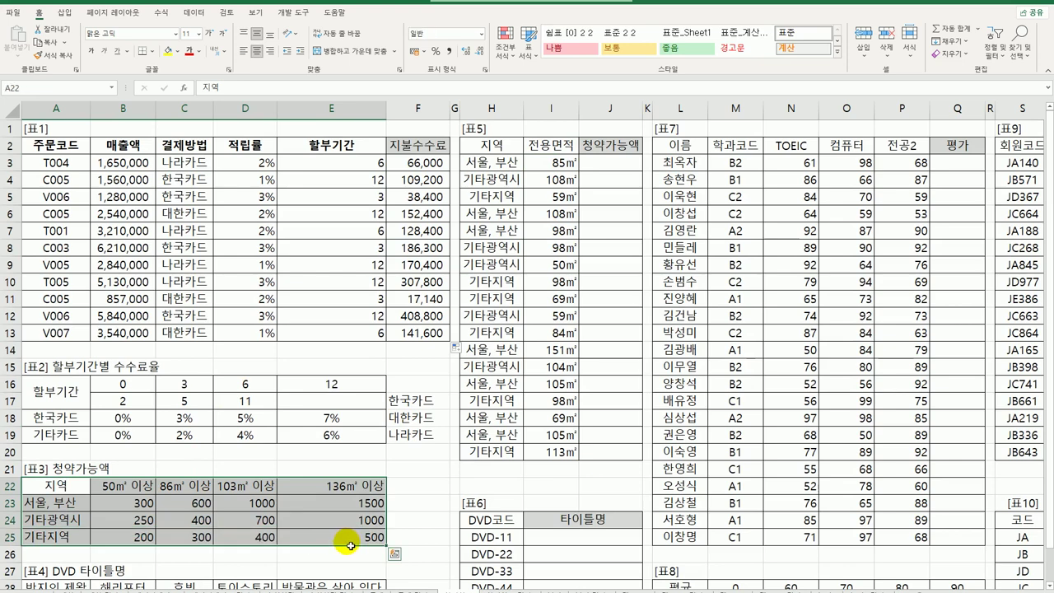
pyautogui.click(609, 163)
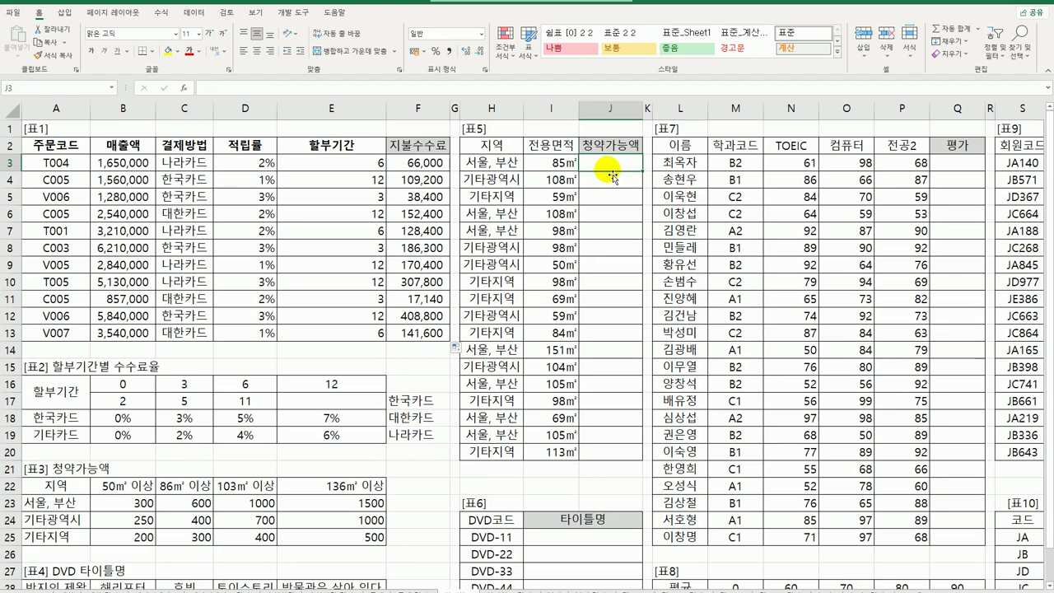
pyautogui.moveTo(411, 401); pyautogui.dragTo(428, 437)
pyautogui.click(429, 403)
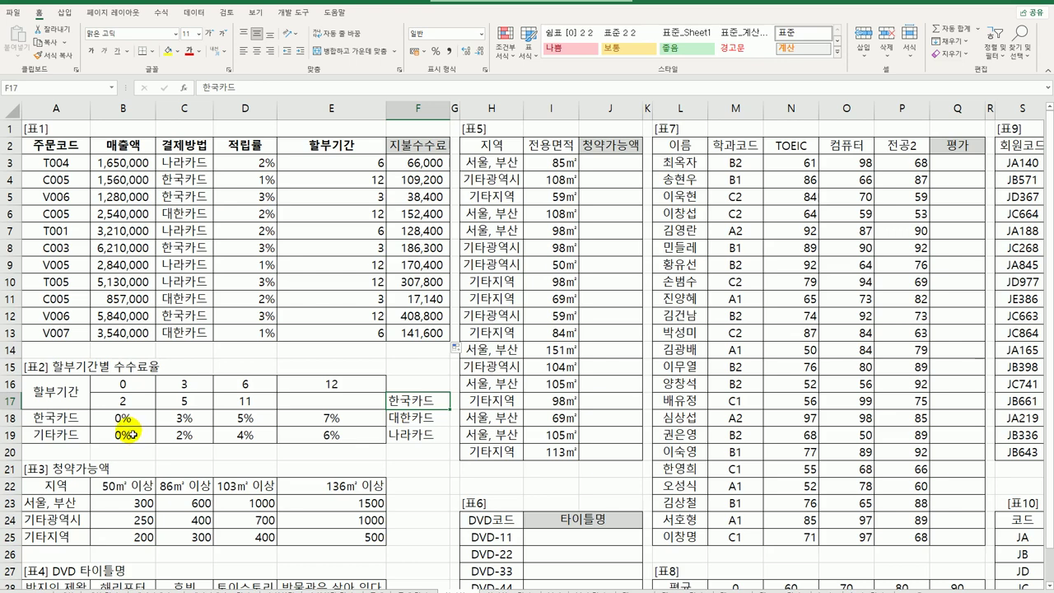
# Start an XMATCH formula in J3 of [표5] with H3 as the lookup value.
pyautogui.click(593, 163)
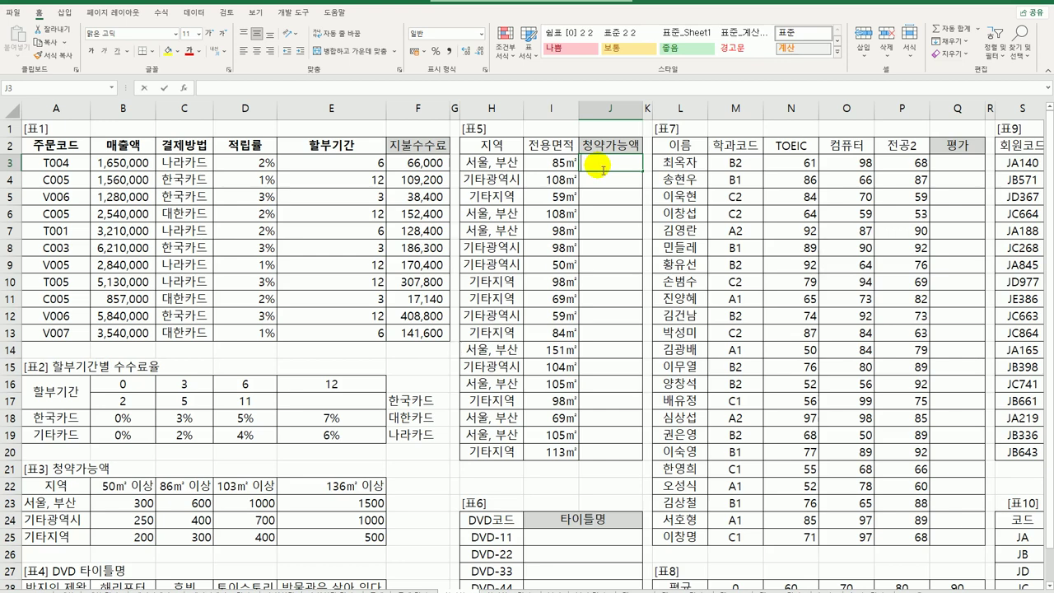
pyautogui.write('=')
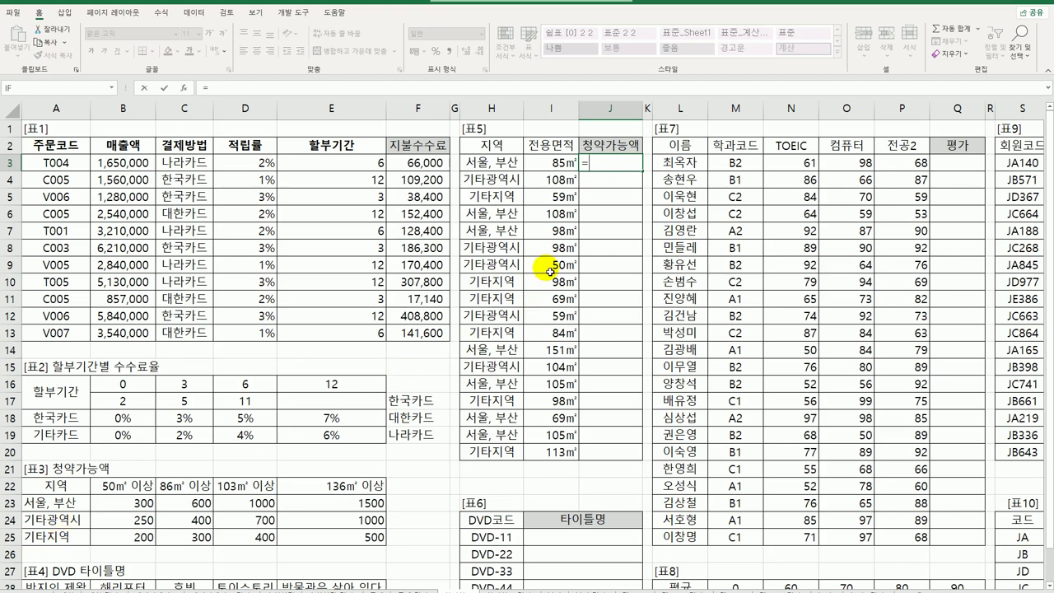
pyautogui.write('X')
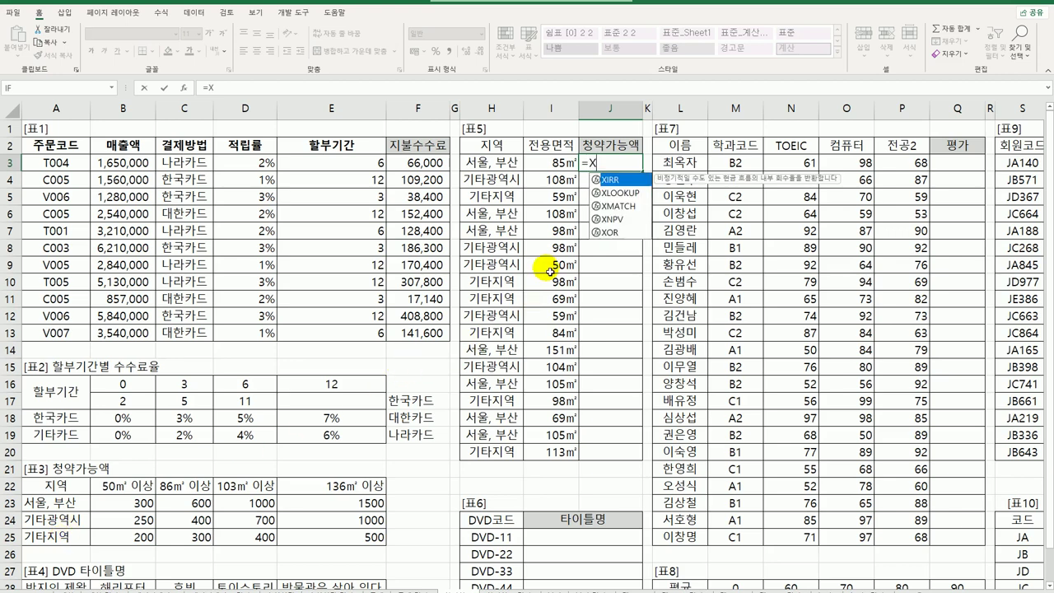
pyautogui.write('MA')
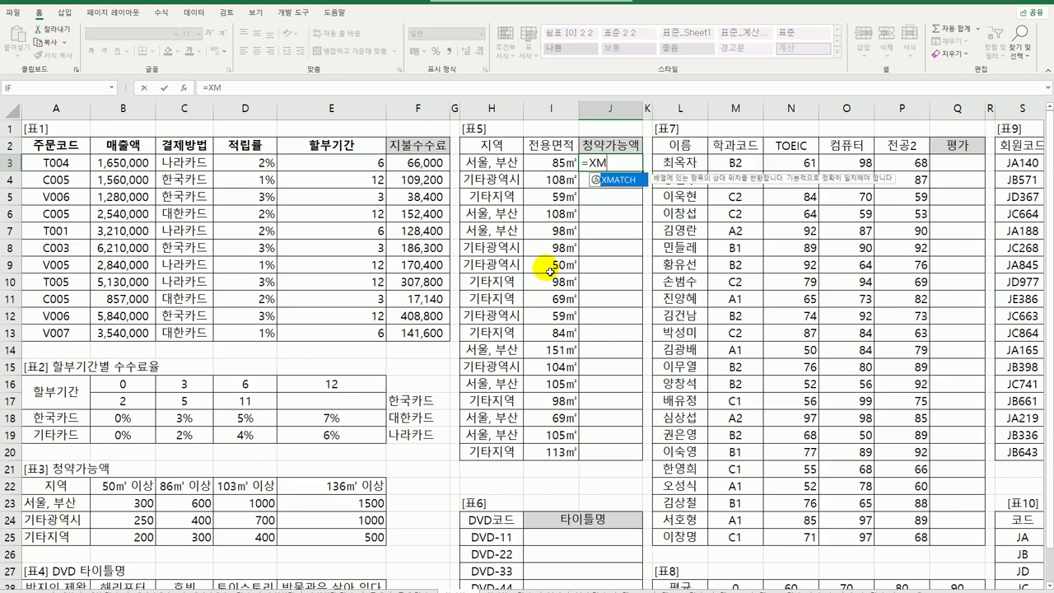
pyautogui.press('Tab')
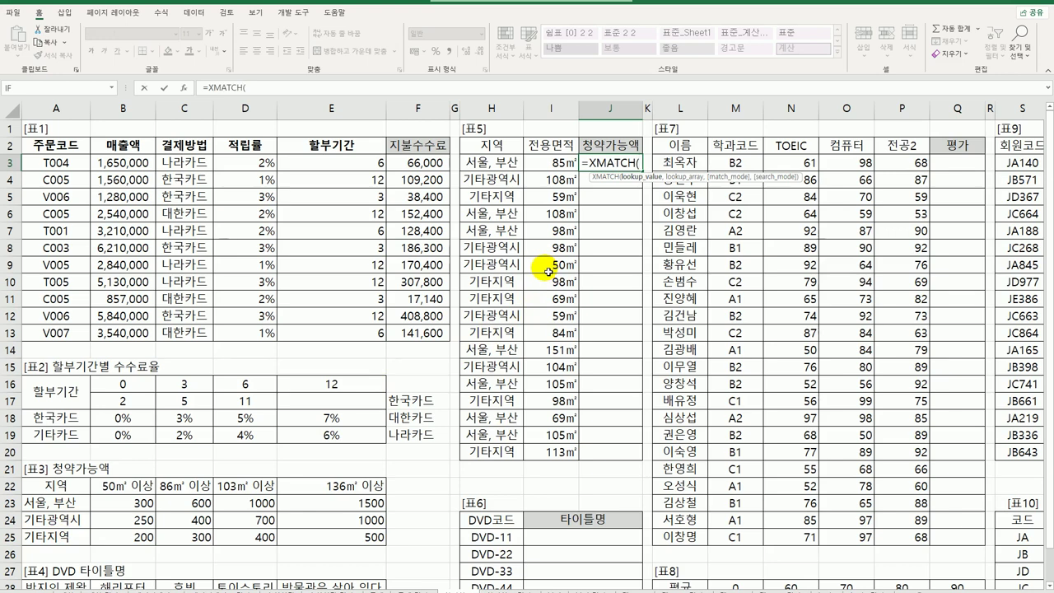
pyautogui.click(524, 164)
pyautogui.write(',')
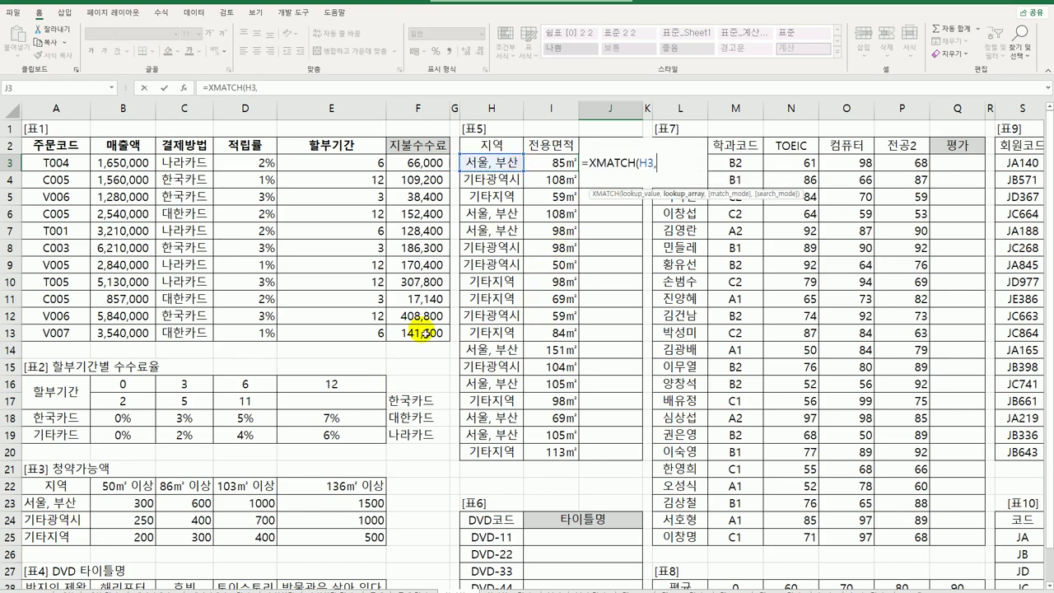
# Complete J3's XMATCH with the absolute lookup range $A$23:$A$25 and match mode 0, and fill it down through J20.
pyautogui.moveTo(70, 503); pyautogui.dragTo(70, 535)
pyautogui.press('F4')
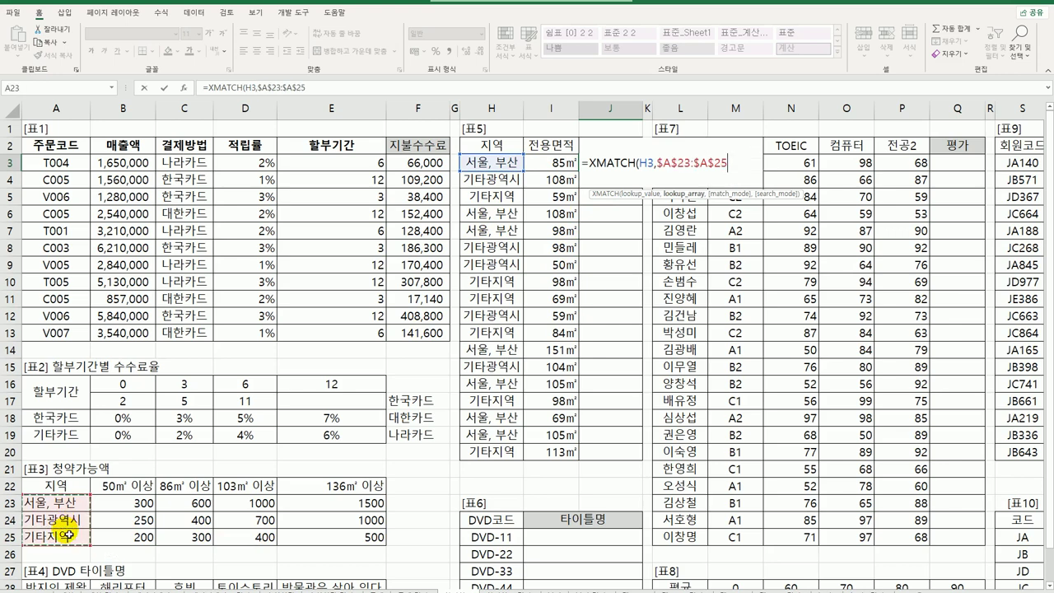
pyautogui.write(',')
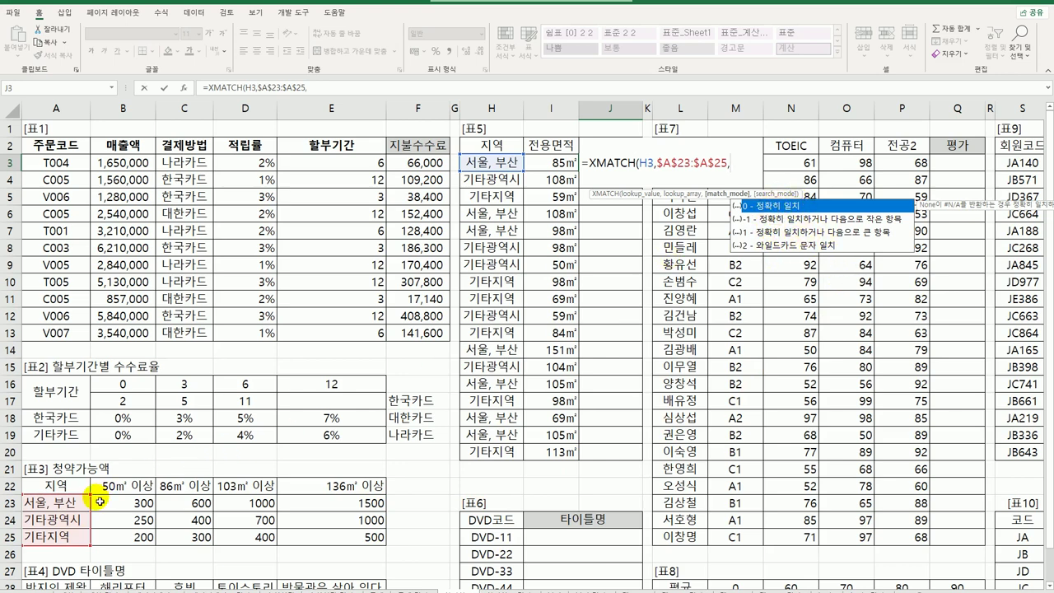
pyautogui.write('0')
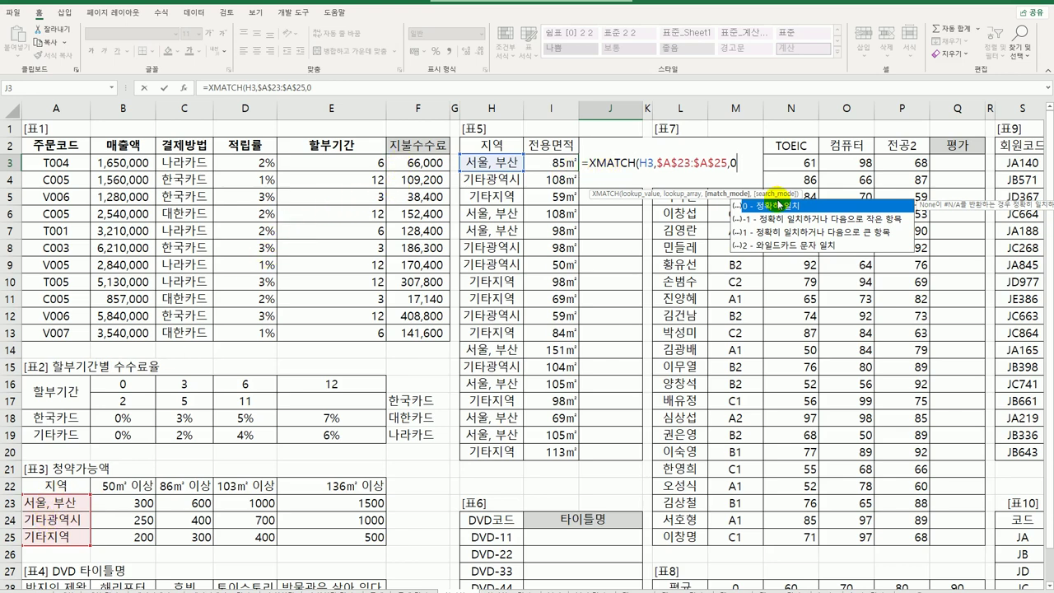
pyautogui.write(')')
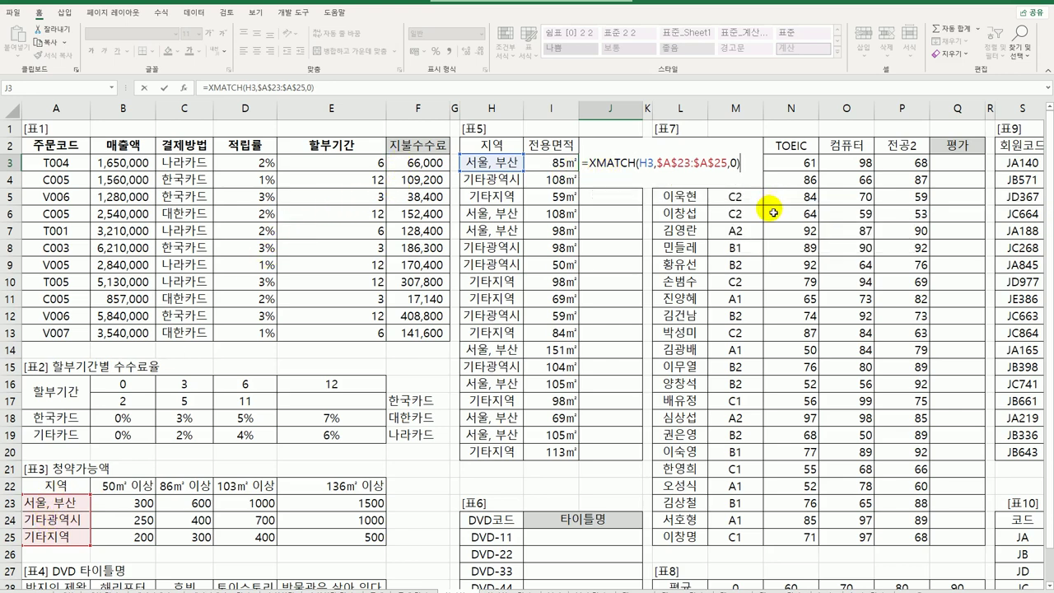
pyautogui.press('Return')
pyautogui.click(636, 169)
pyautogui.moveTo(637, 169); pyautogui.dragTo(610, 457)
# Compare the XMATCH positions in column J with each row's 지역 and the region order in [표3].
pyautogui.click(503, 179)
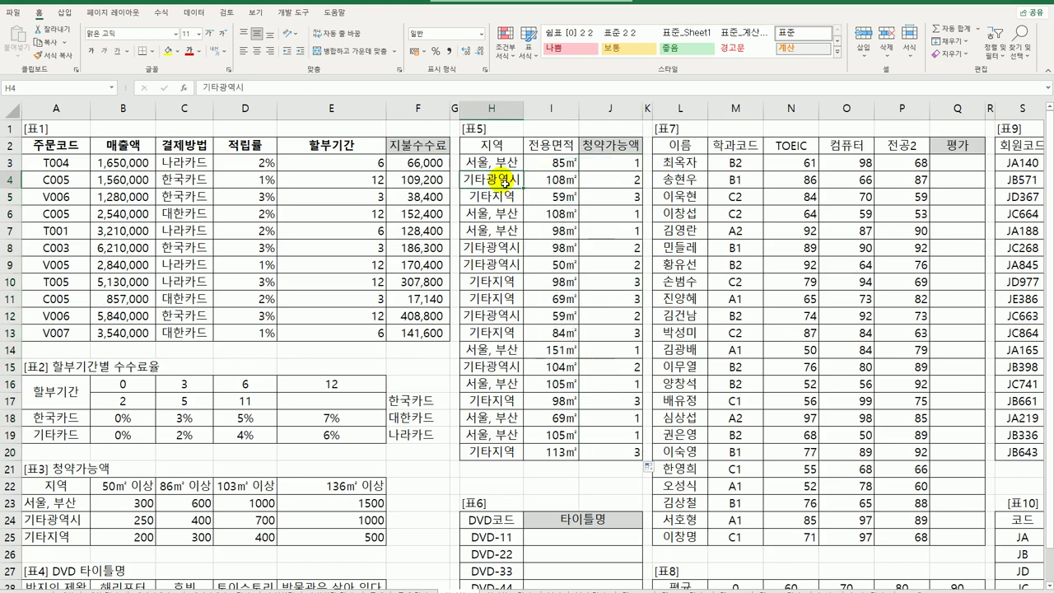
pyautogui.click(64, 518)
pyautogui.click(498, 199)
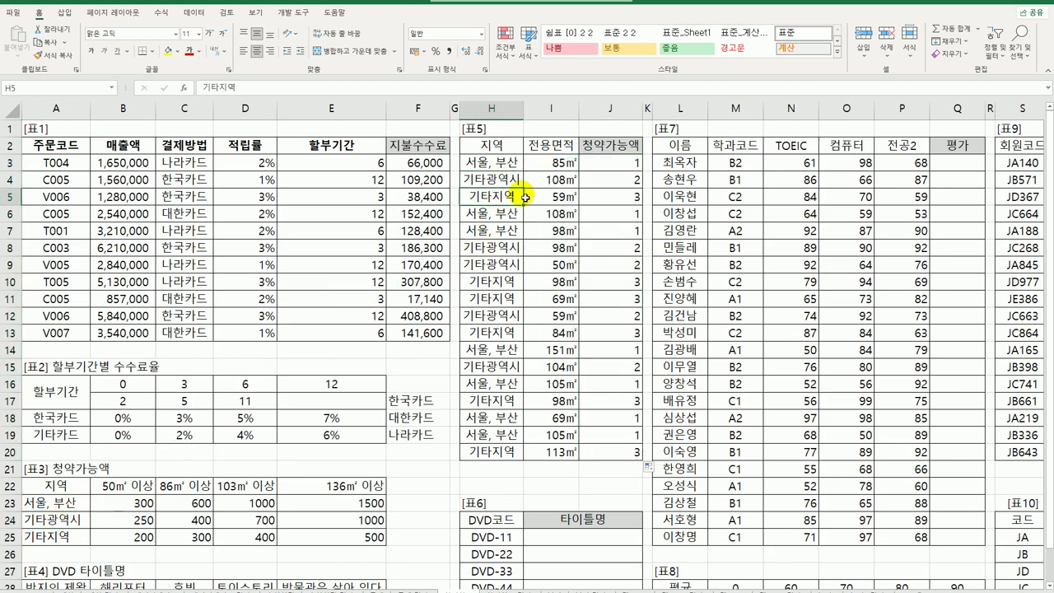
pyautogui.click(619, 214)
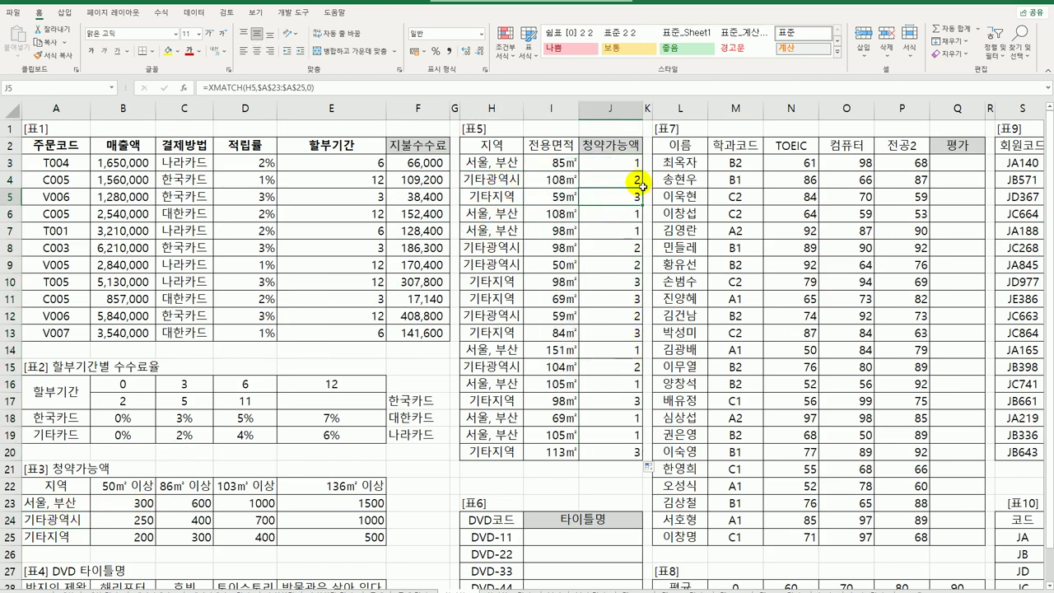
# Clear the region XMATCH formulas from J3:J20 of [표5].
pyautogui.click(631, 164)
pyautogui.moveTo(610, 163); pyautogui.dragTo(616, 452)
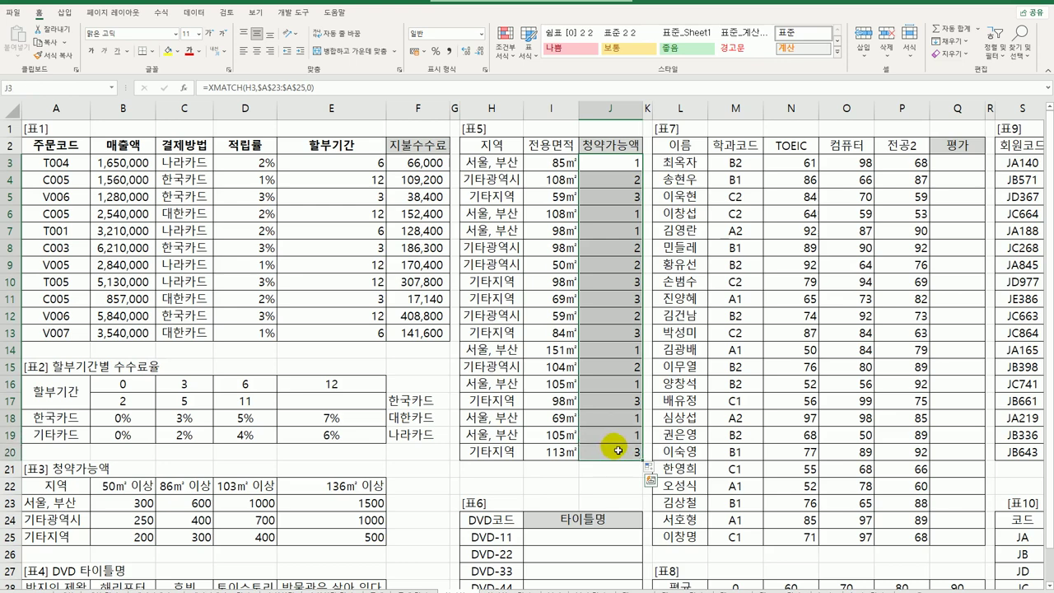
pyautogui.press('Delete')
# Start an XMATCH formula in J3 with I3 as the lookup value and $B$22:$E$22 as the absolute lookup range.
pyautogui.click(630, 163)
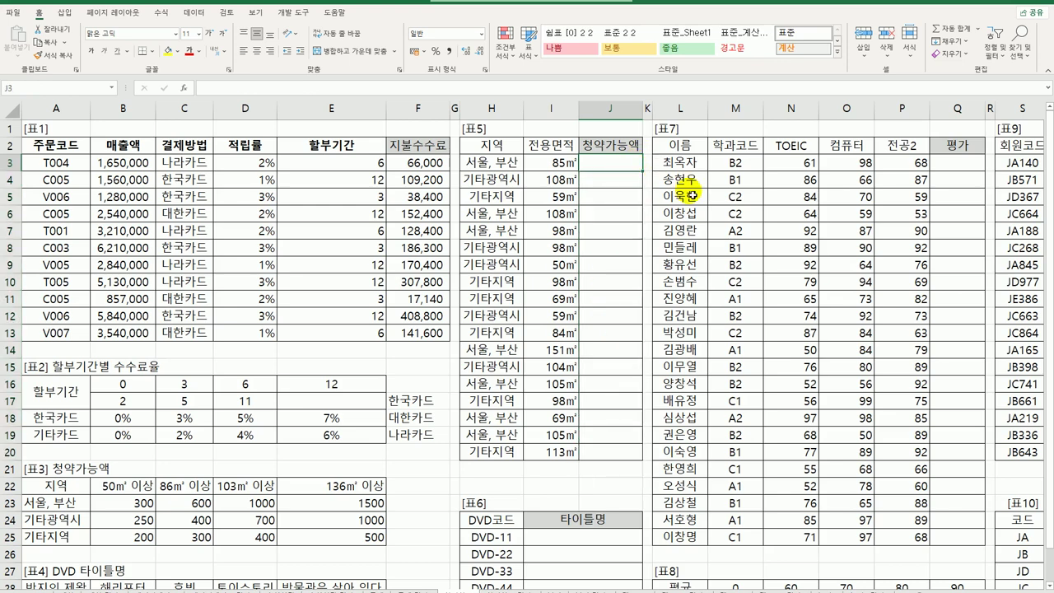
pyautogui.write('=XM')
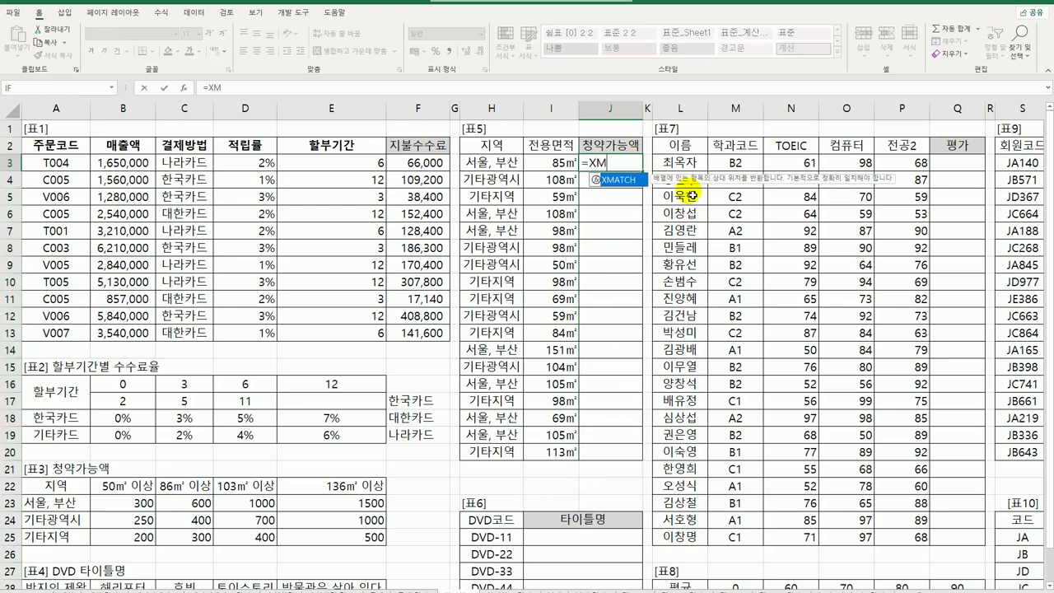
pyautogui.press('Tab')
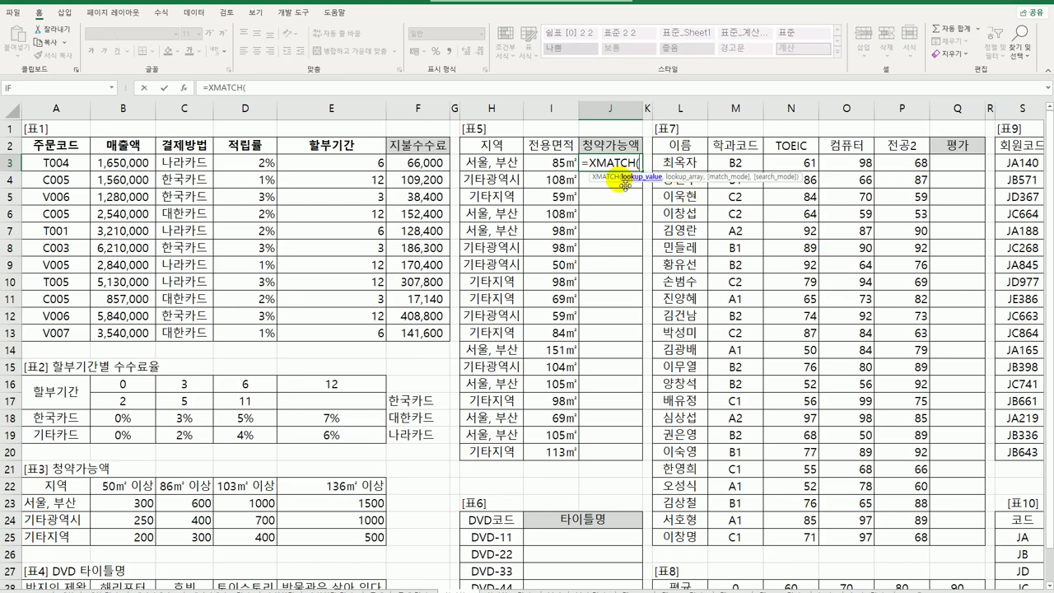
pyautogui.click(568, 163)
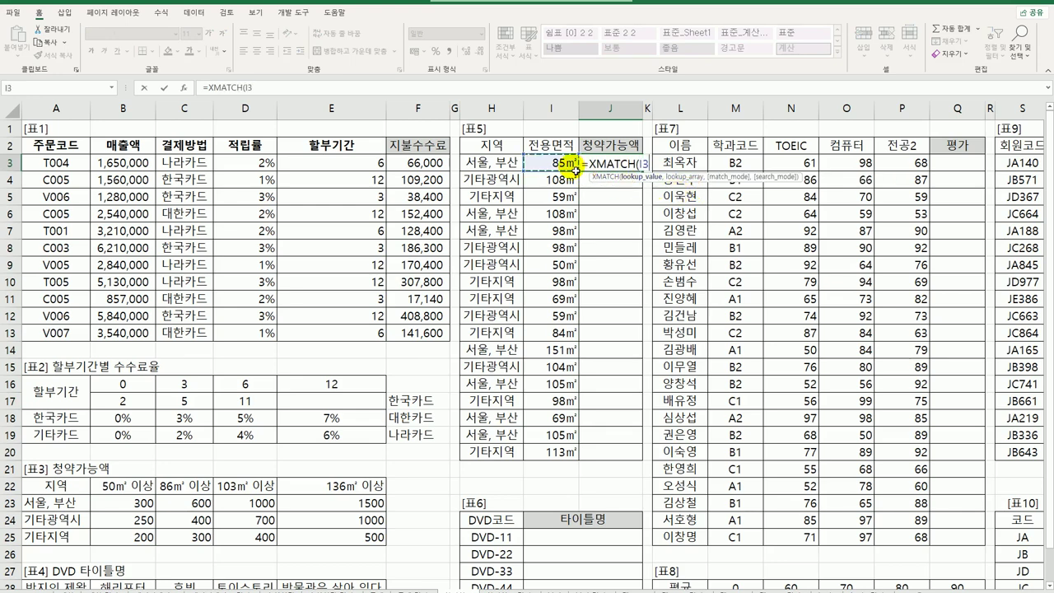
pyautogui.write(',')
pyautogui.moveTo(113, 487); pyautogui.dragTo(304, 488)
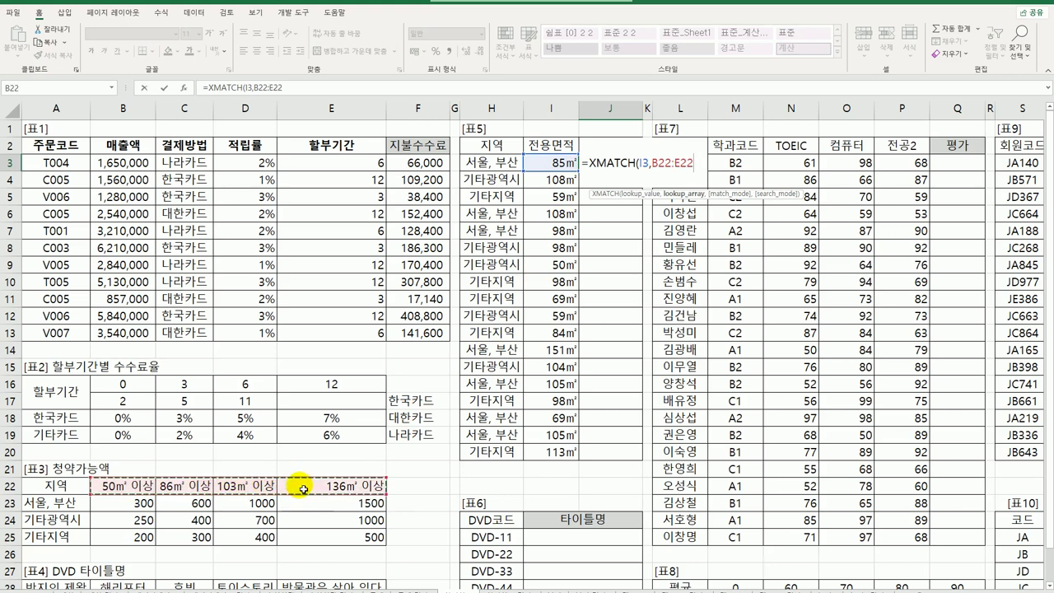
pyautogui.press('F4')
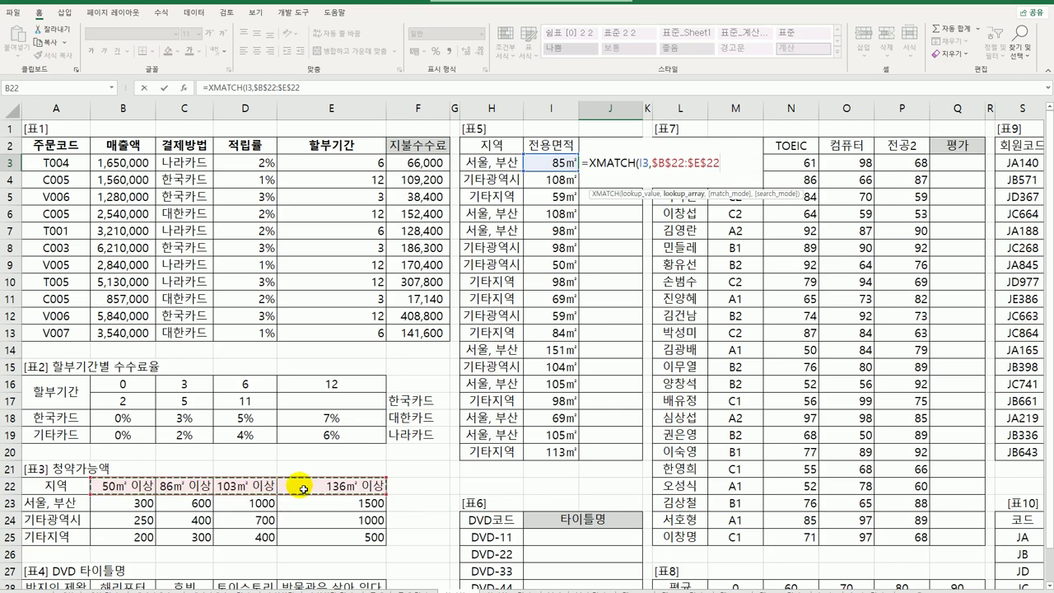
# Complete J3's XMATCH with match mode -1 (exact match or next smaller item) and fill it down through J20.
pyautogui.write(',')
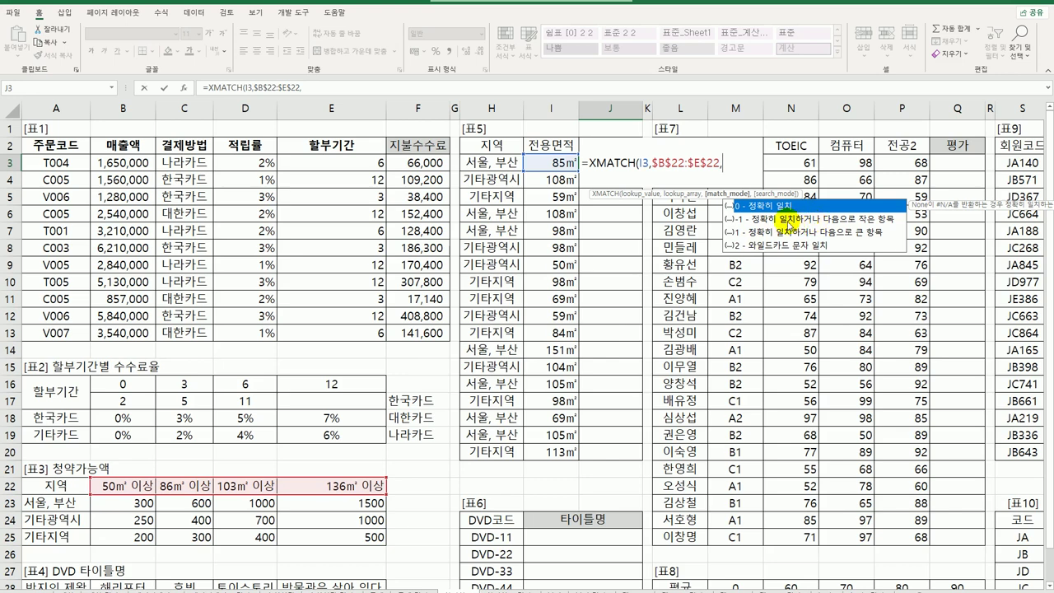
pyautogui.click(836, 219)
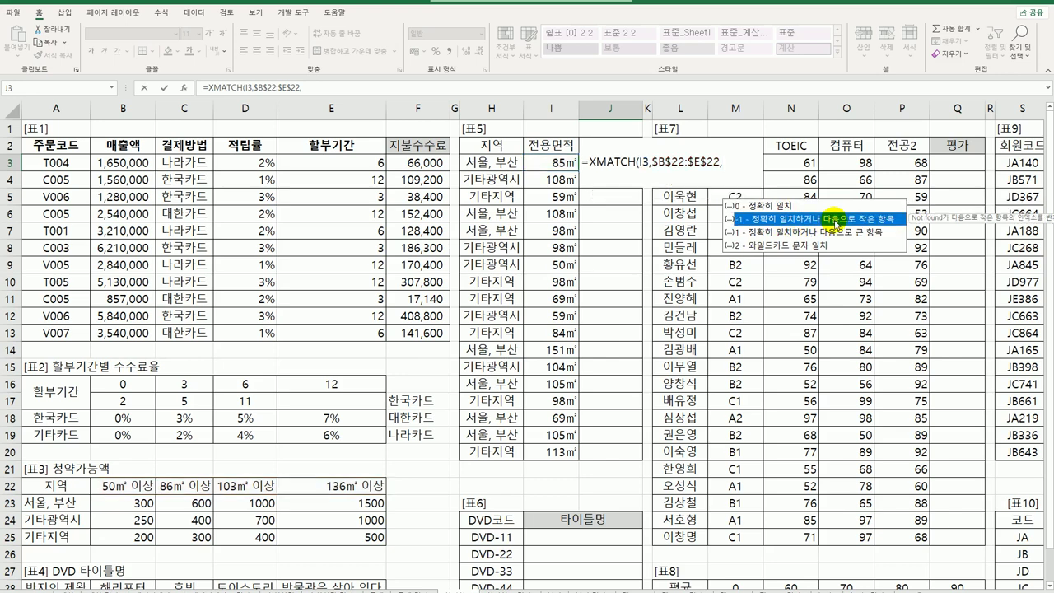
pyautogui.doubleClick(837, 220)
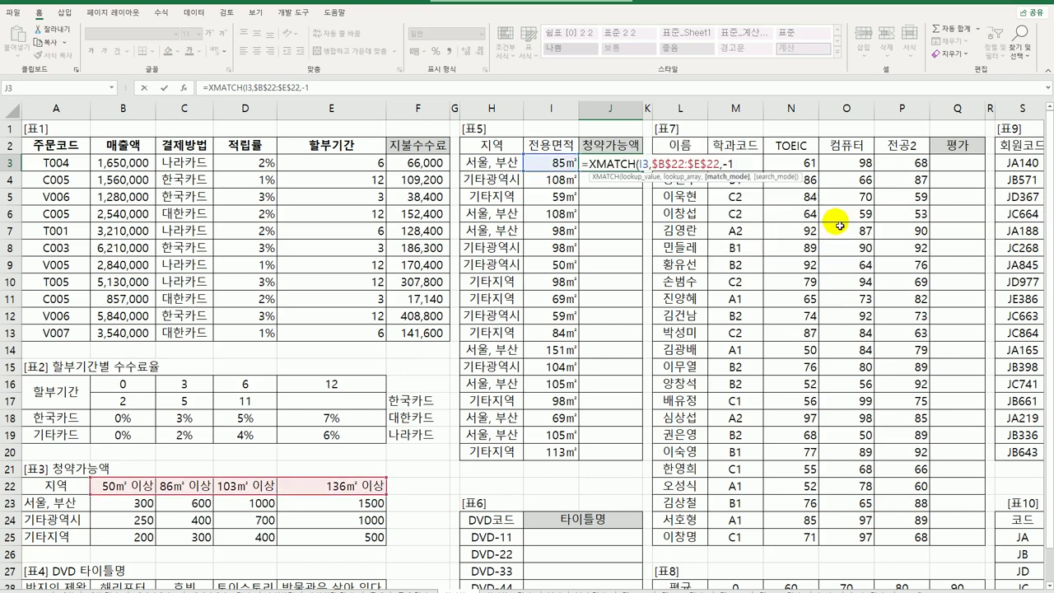
pyautogui.write(')')
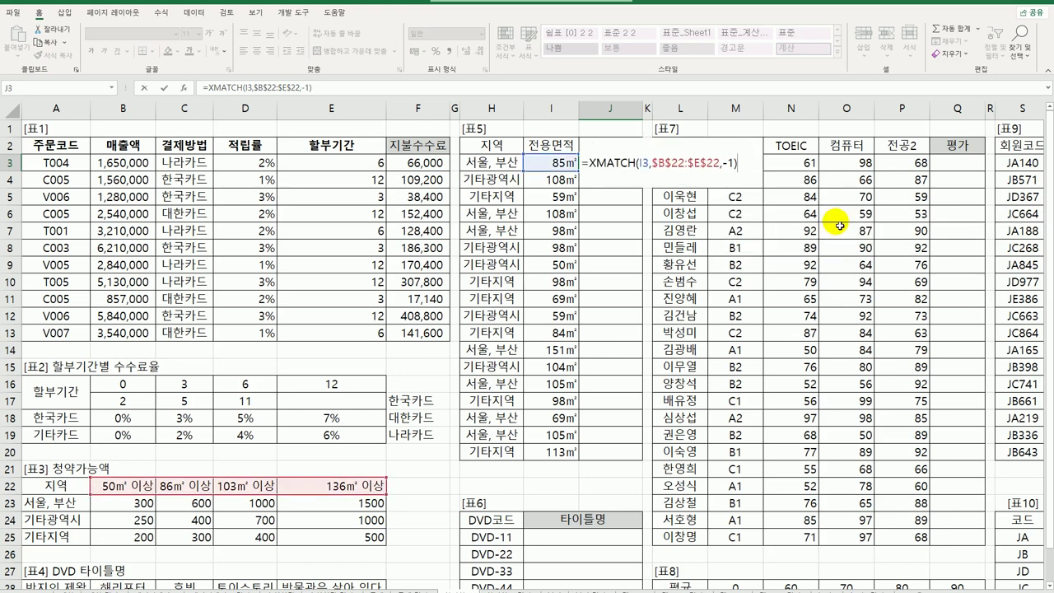
pyautogui.press('Return')
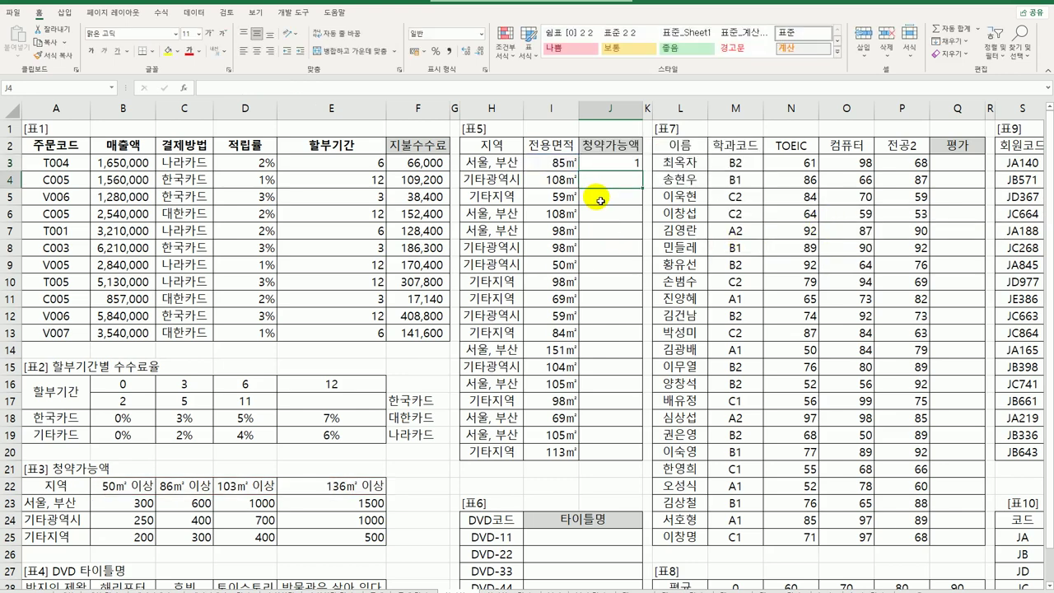
pyautogui.click(177, 489)
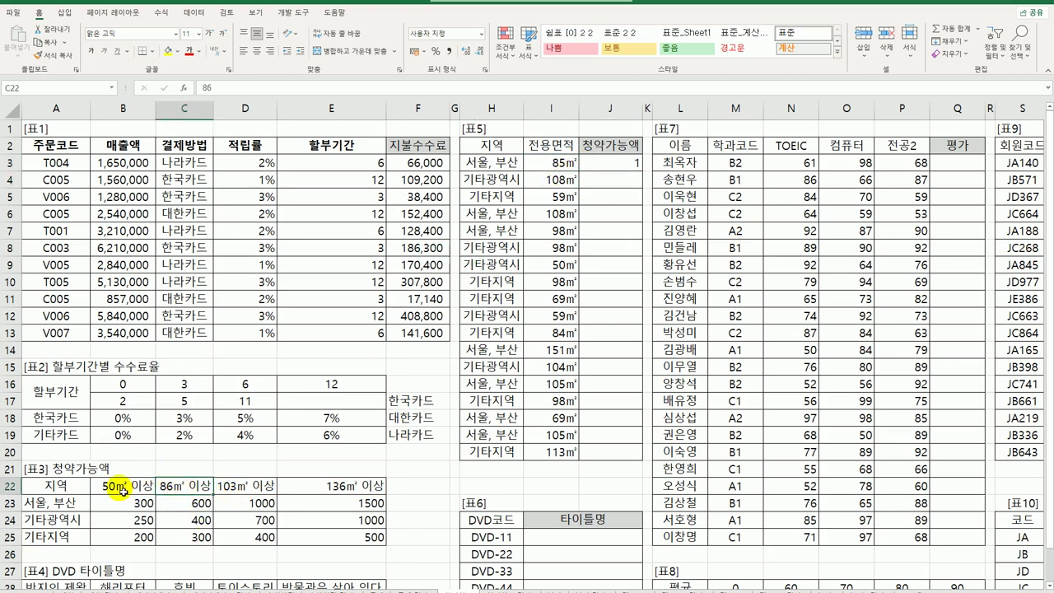
pyautogui.click(121, 488)
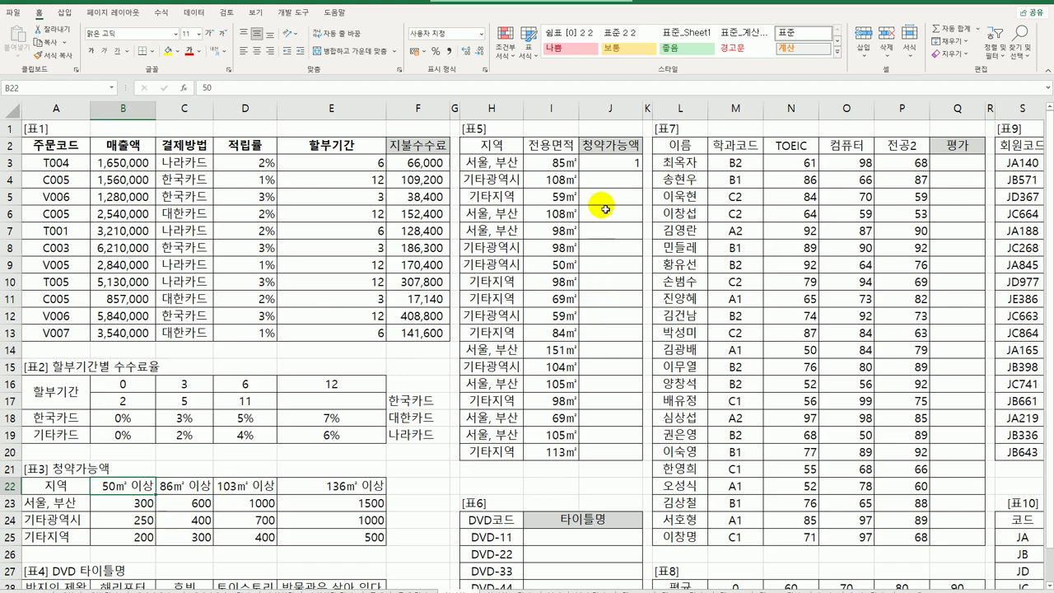
pyautogui.click(622, 167)
pyautogui.moveTo(643, 172); pyautogui.dragTo(621, 468)
# Compare the XMATCH positions in column J with each row's 전용면적 and the area bands in B22:E22 of [표3].
pyautogui.click(569, 186)
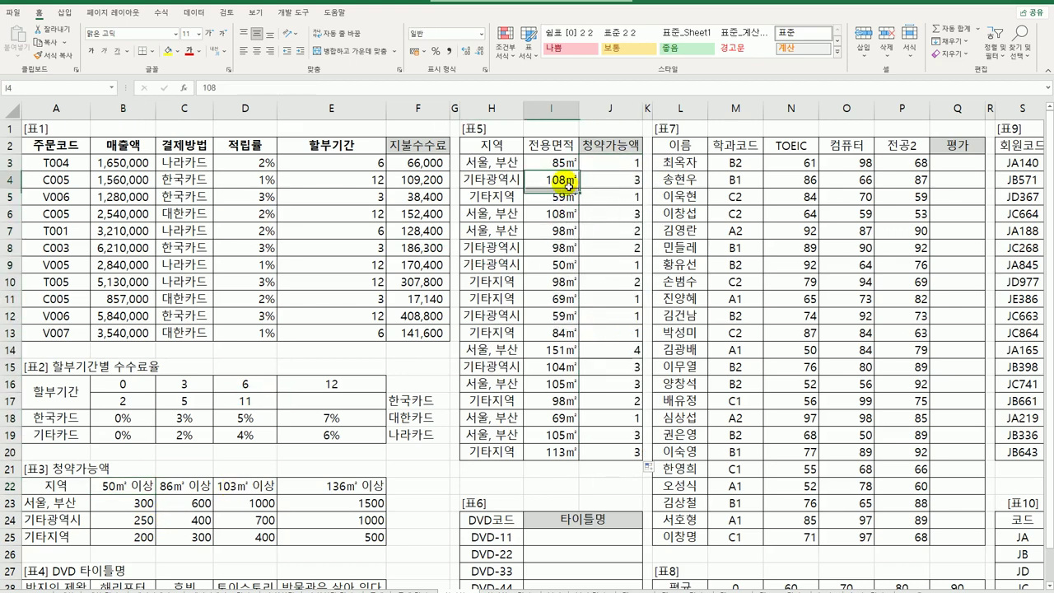
pyautogui.click(235, 490)
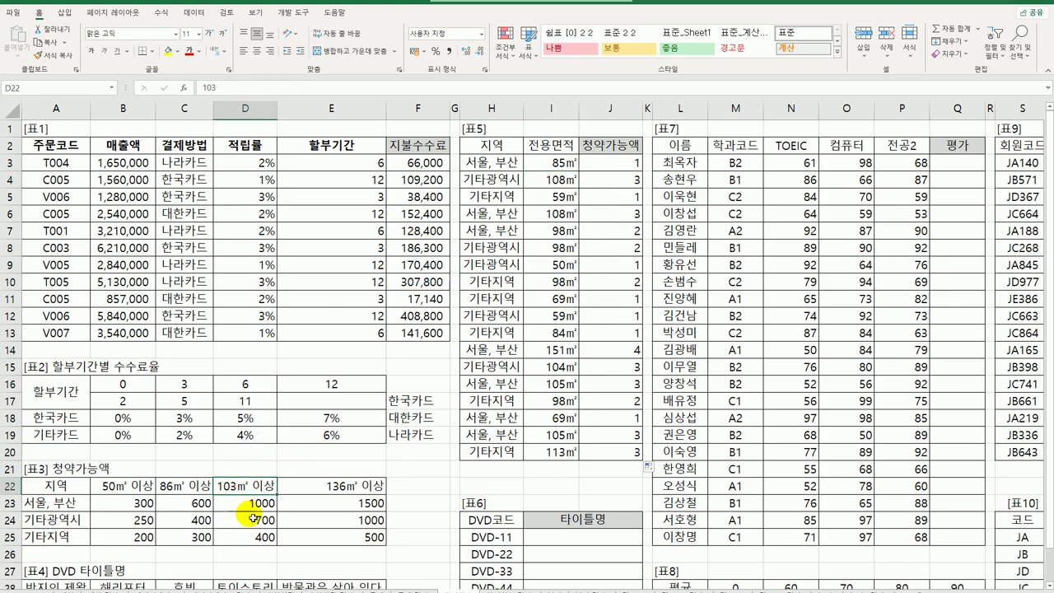
pyautogui.click(327, 492)
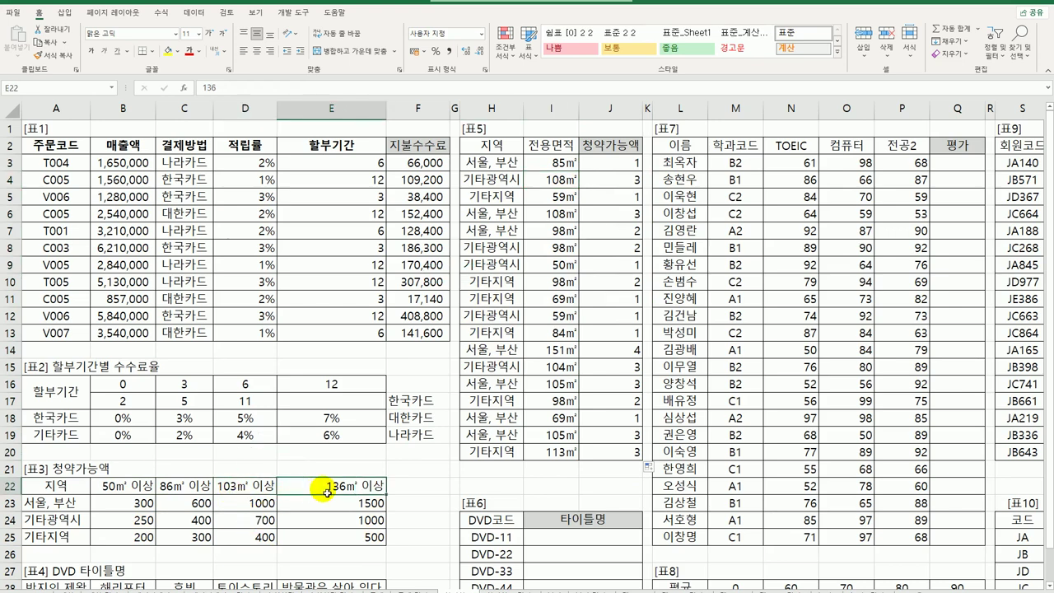
pyautogui.click(249, 488)
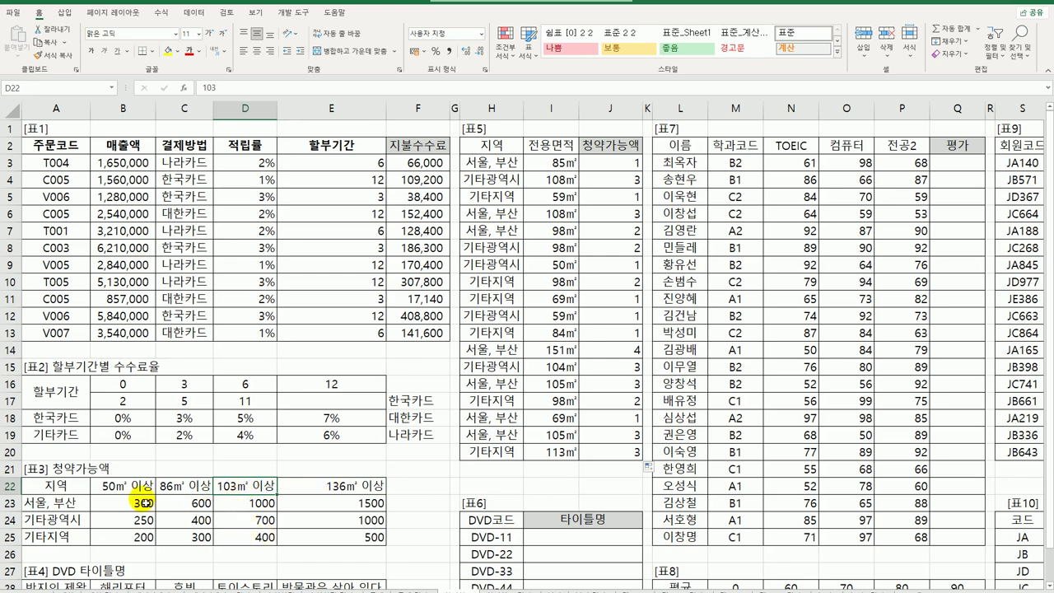
pyautogui.moveTo(131, 490); pyautogui.dragTo(330, 489)
pyautogui.click(241, 489)
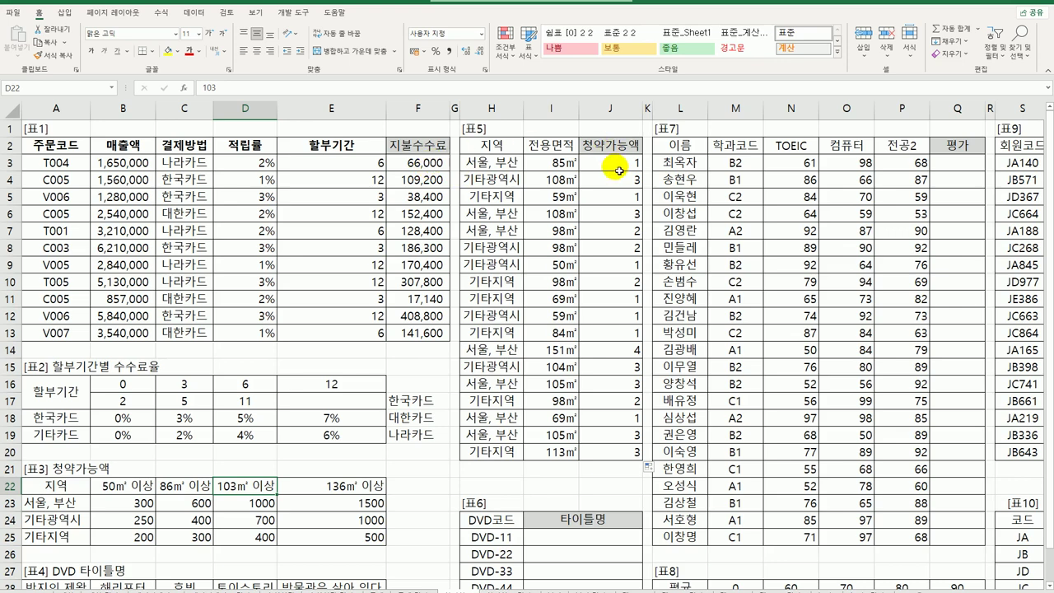
# Clear J3:J20 and start an INDEX formula in J3 with the absolute range $B$23:$E$25 as its array.
pyautogui.moveTo(618, 171); pyautogui.dragTo(628, 453)
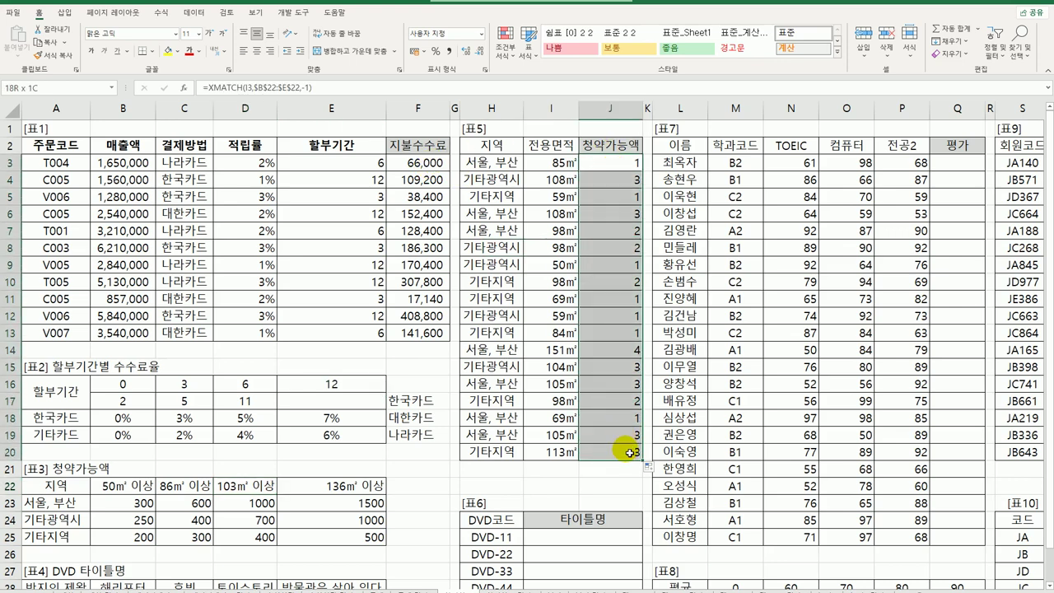
pyautogui.press('Delete')
pyautogui.click(630, 166)
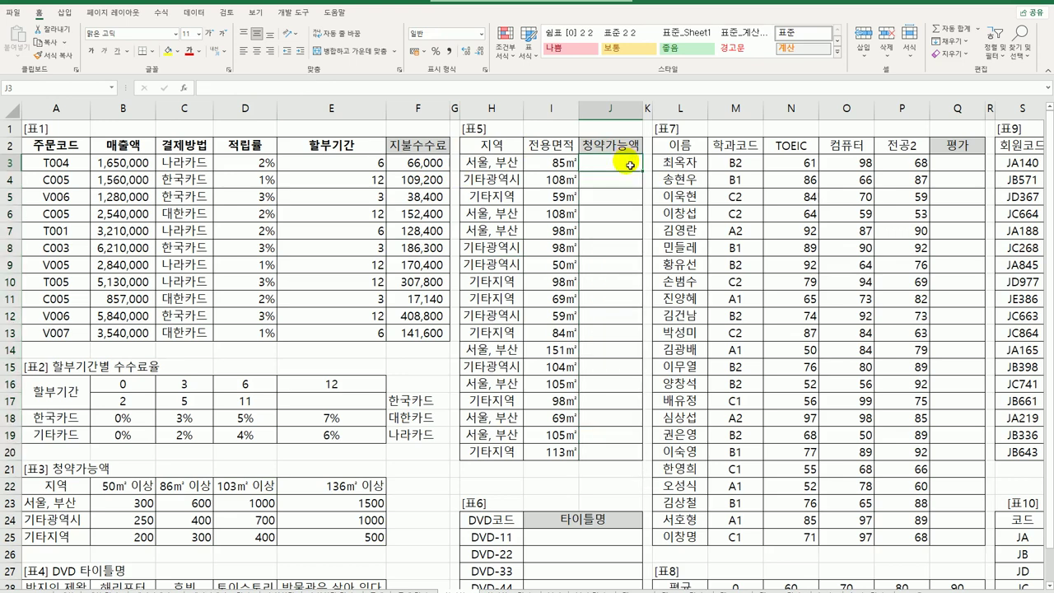
pyautogui.write('=INDEX(')
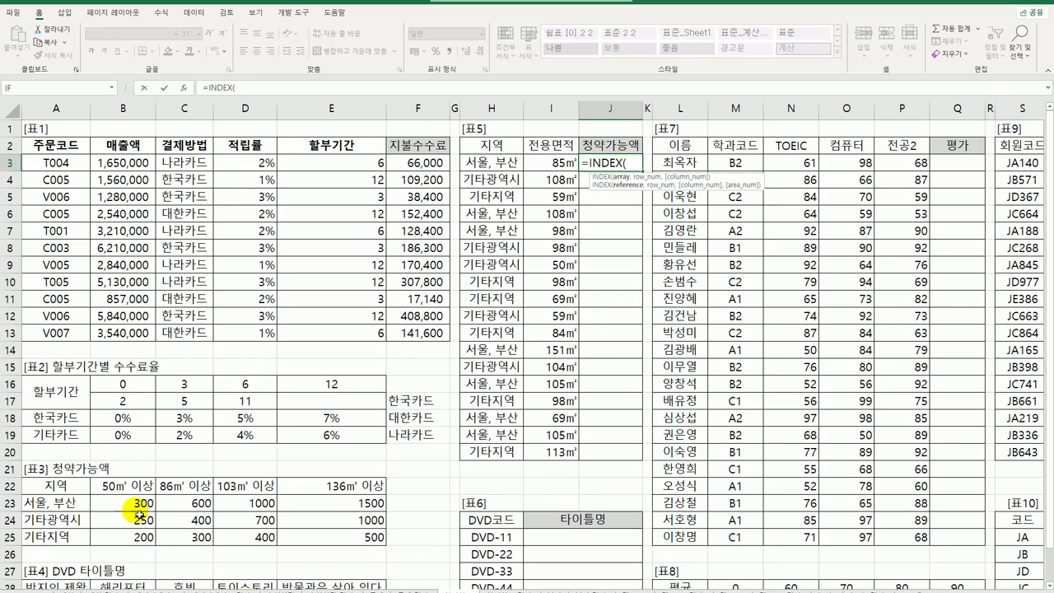
pyautogui.moveTo(134, 504); pyautogui.dragTo(330, 539)
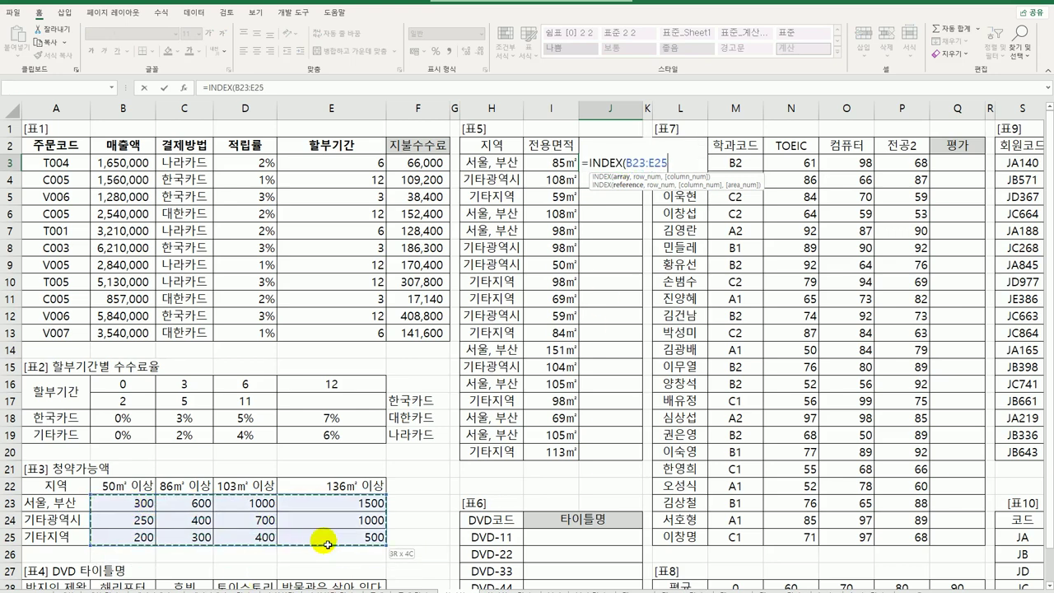
pyautogui.press('F4')
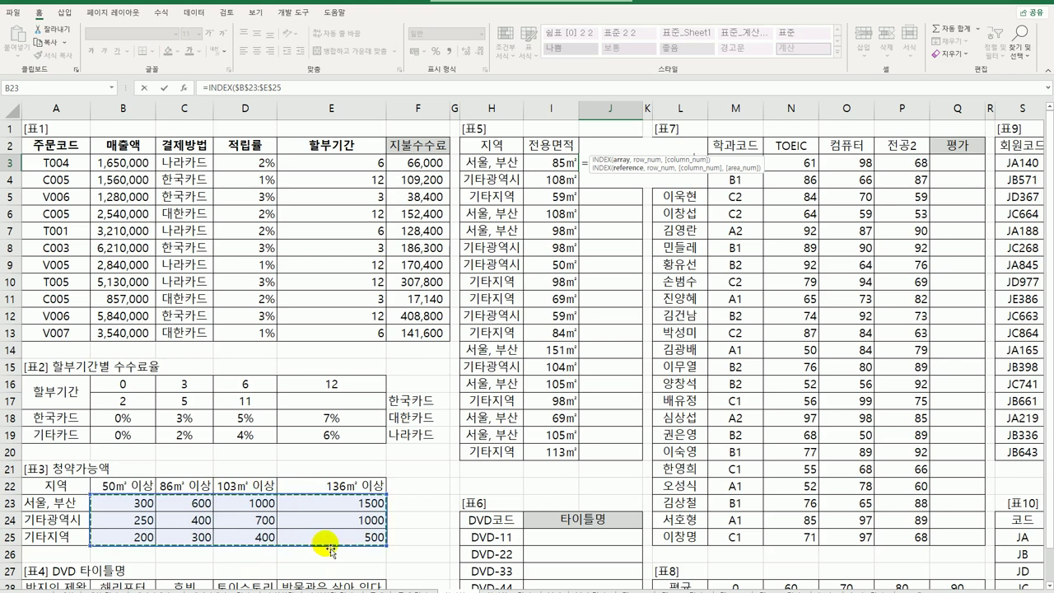
pyautogui.write(',')
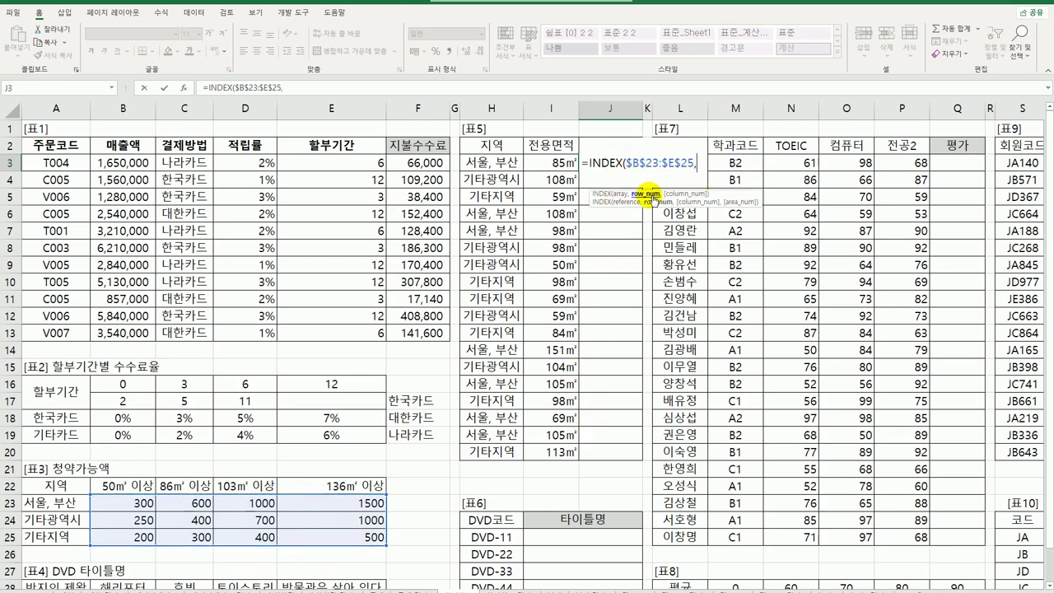
# Nest XMATCH(H3,$A$23:$A$25,0) as the row number of J3's INDEX formula.
pyautogui.write('X')
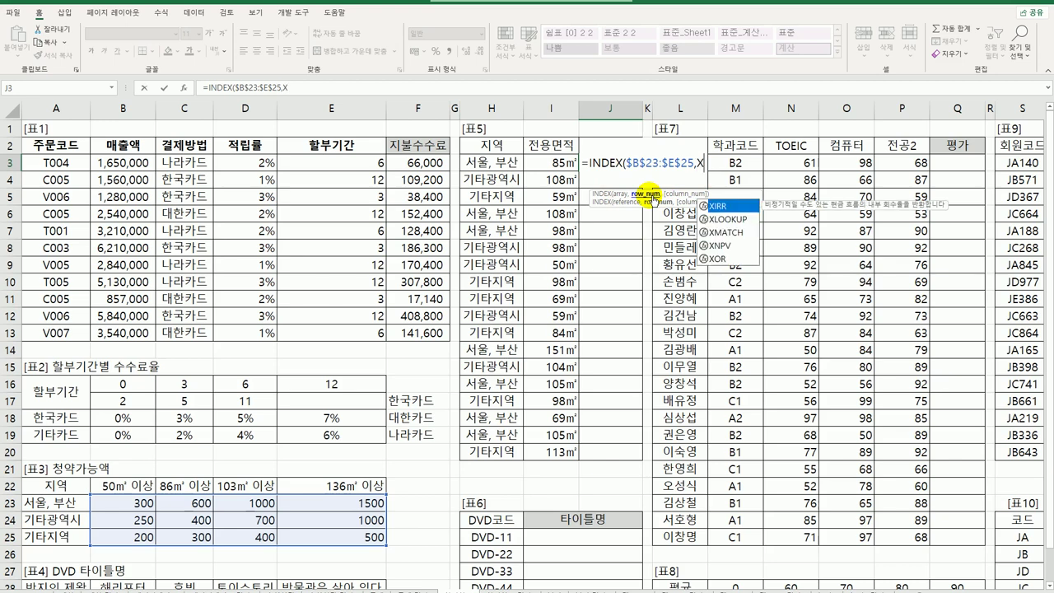
pyautogui.write('M')
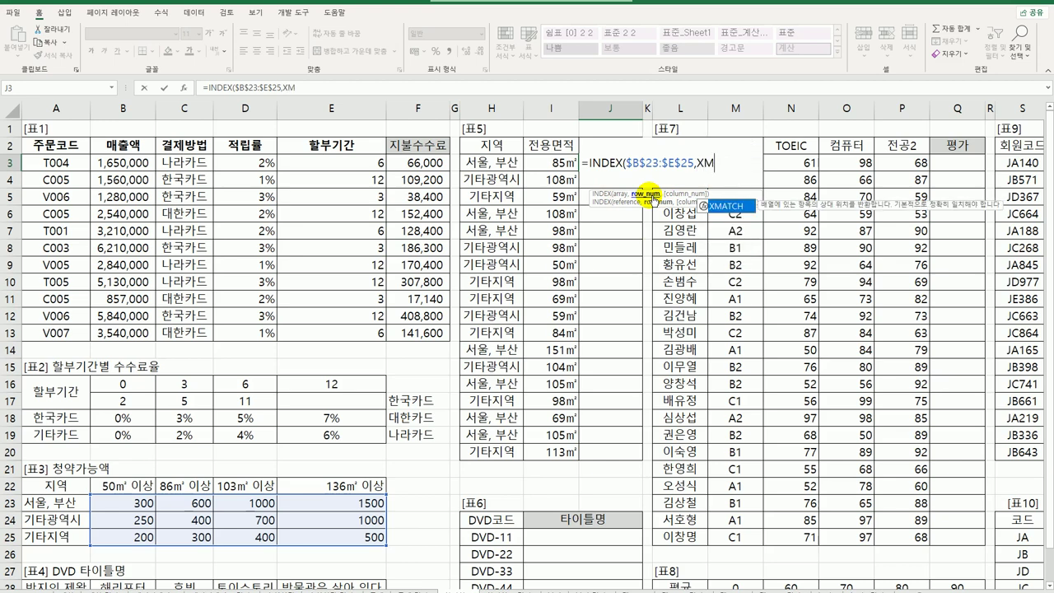
pyautogui.press('Tab')
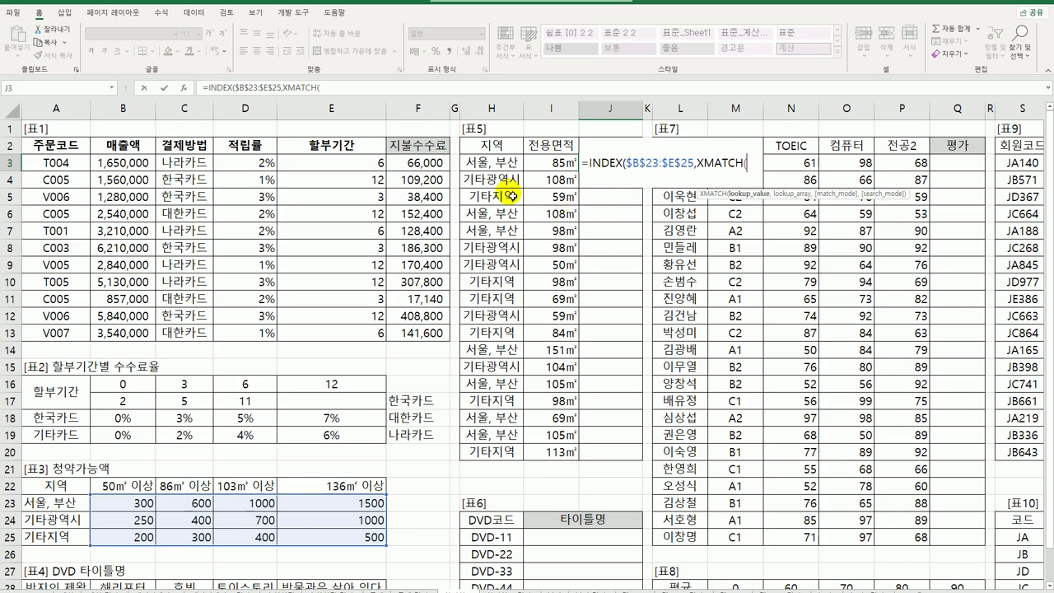
pyautogui.click(491, 170)
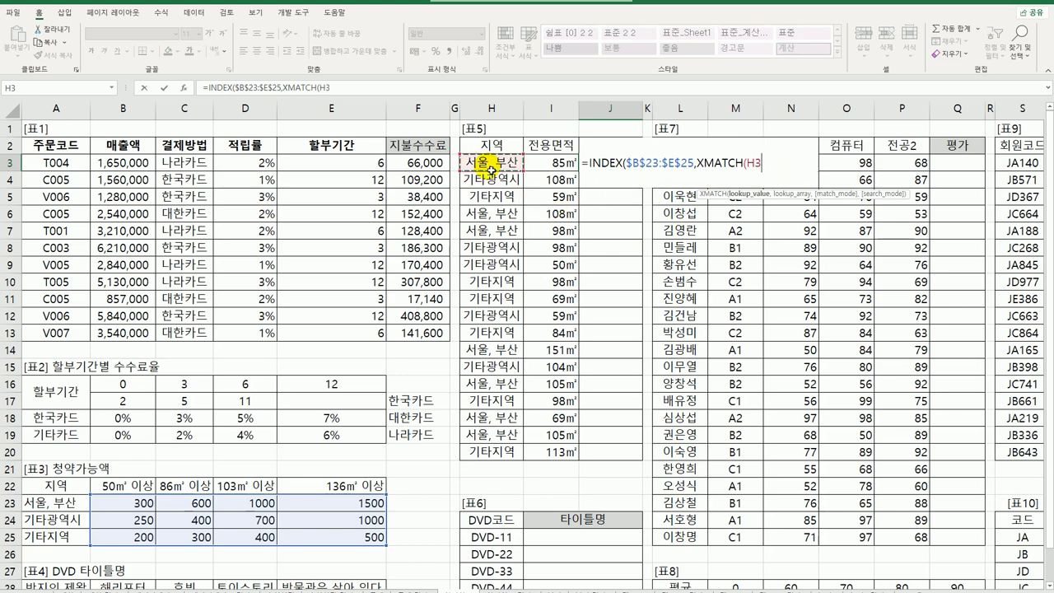
pyautogui.write(',')
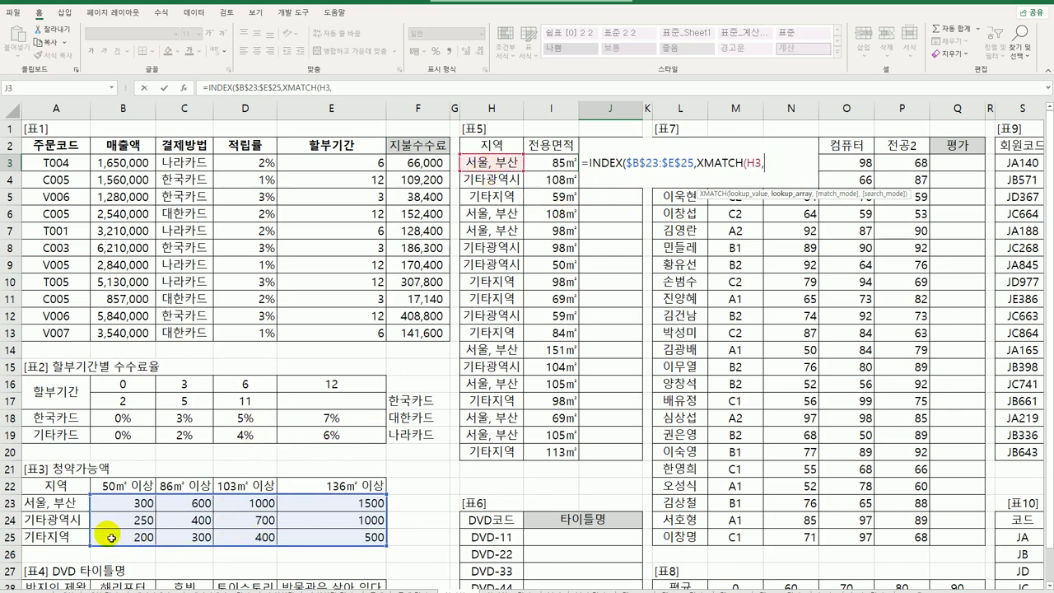
pyautogui.moveTo(69, 509); pyautogui.dragTo(75, 536)
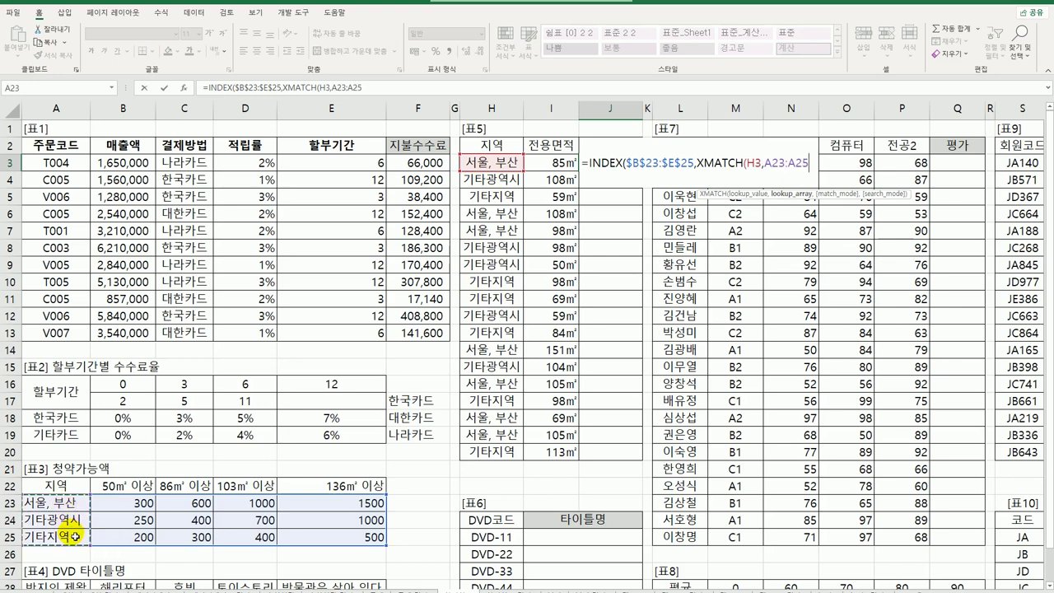
pyautogui.press('F4')
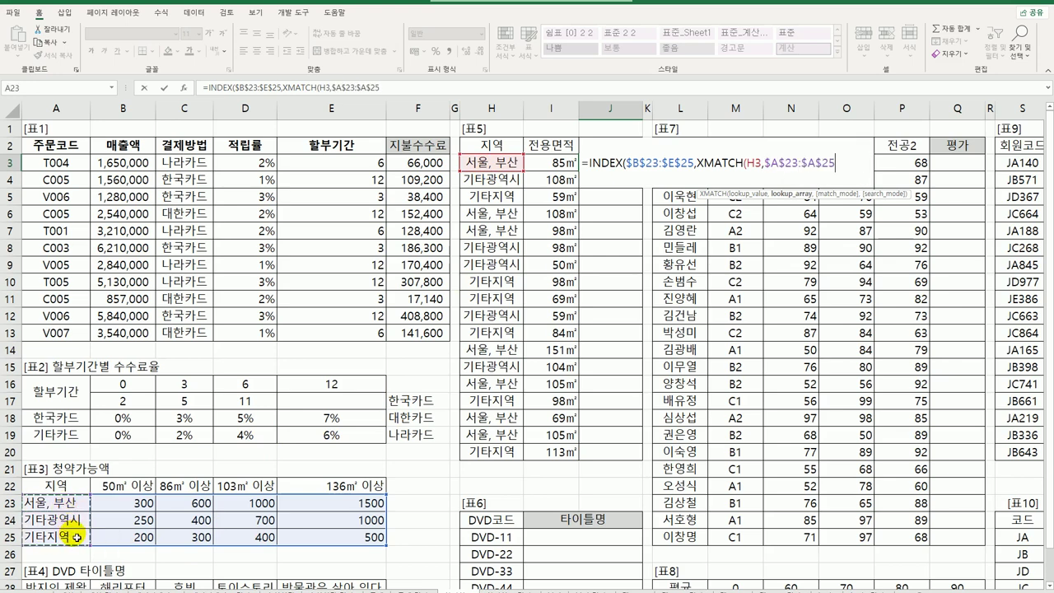
pyautogui.write(',')
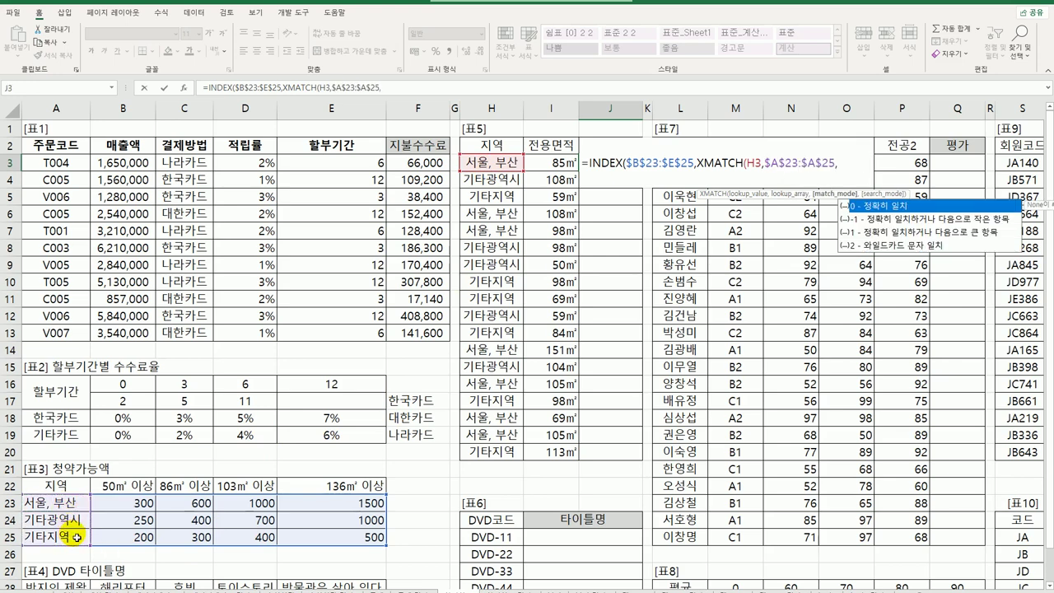
pyautogui.write('0),')
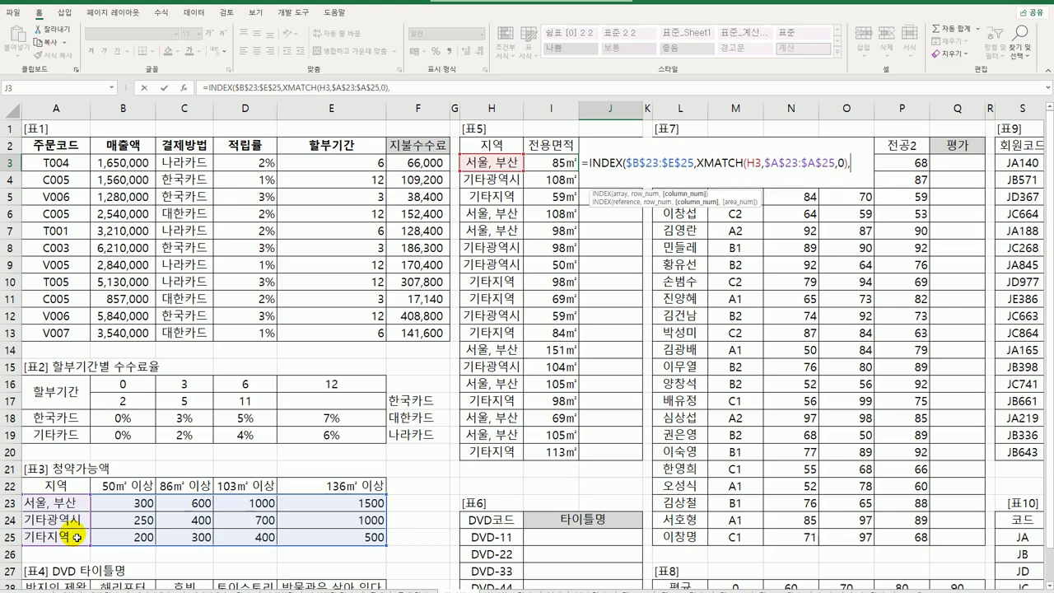
# Complete J3's INDEX formula with XMATCH(I3,$B$22:$E$22,-1) as its column number.
pyautogui.write('XMATCH(')
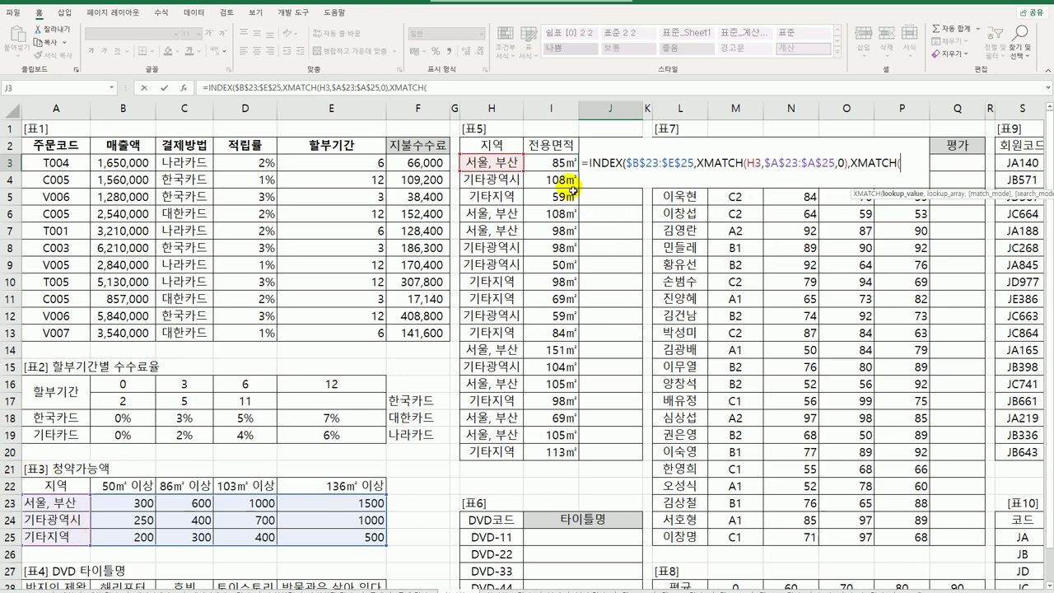
pyautogui.click(569, 164)
pyautogui.write(',')
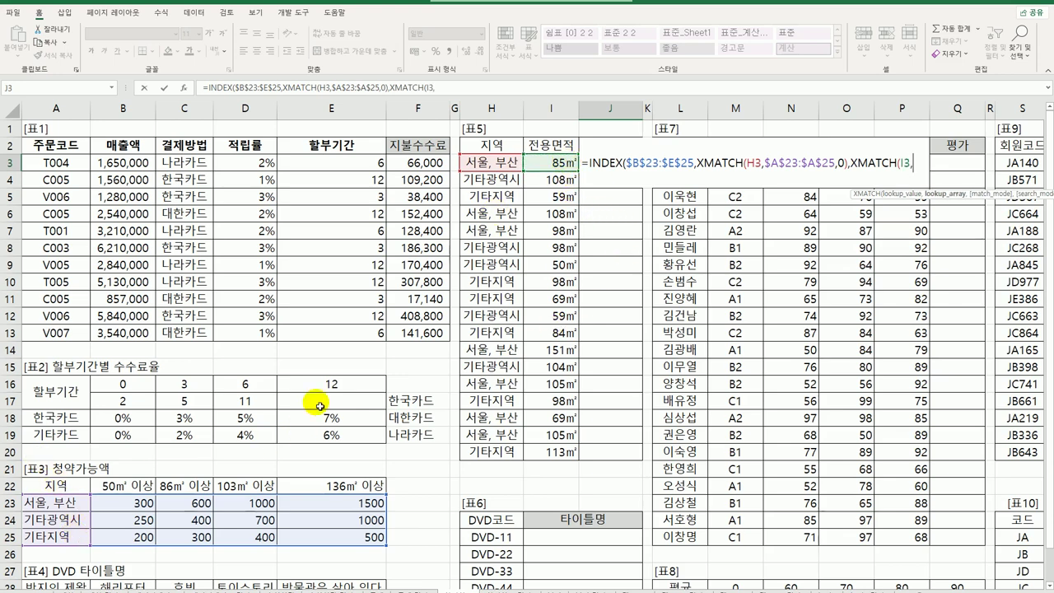
pyautogui.moveTo(121, 493); pyautogui.dragTo(314, 497)
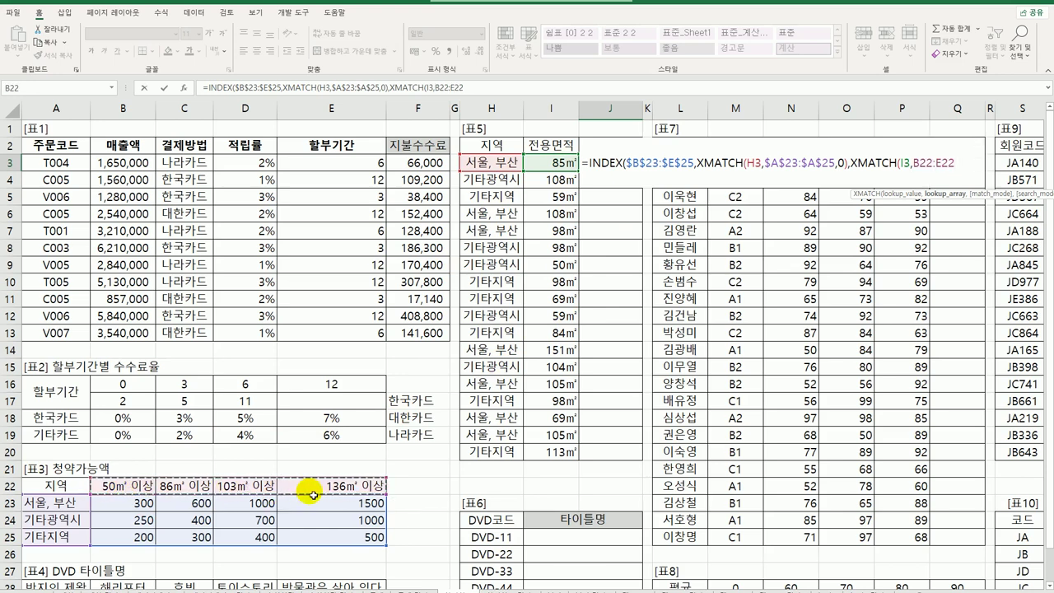
pyautogui.press('F4')
pyautogui.write(',')
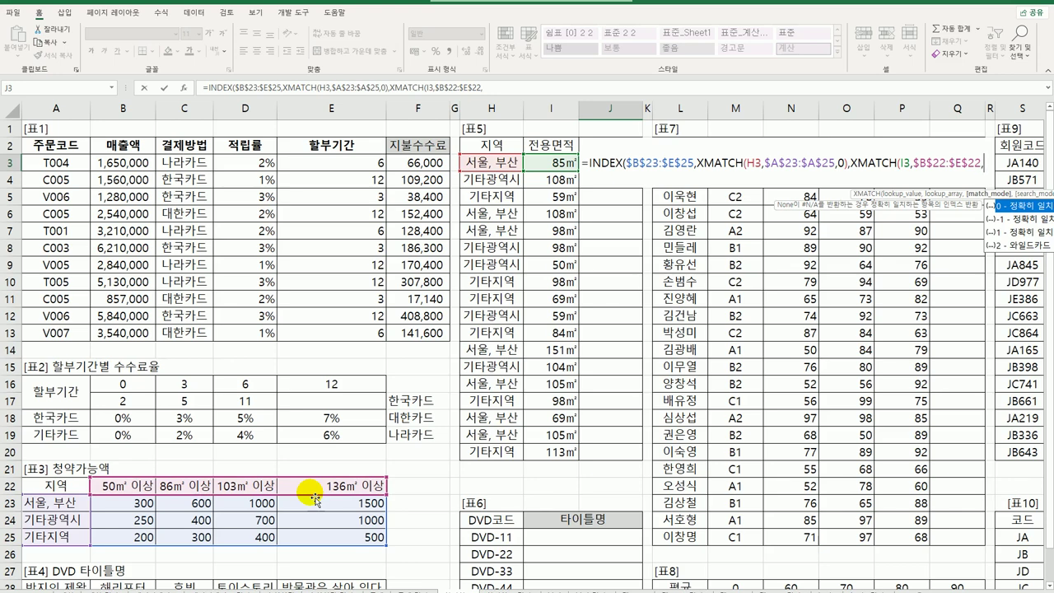
pyautogui.write('-')
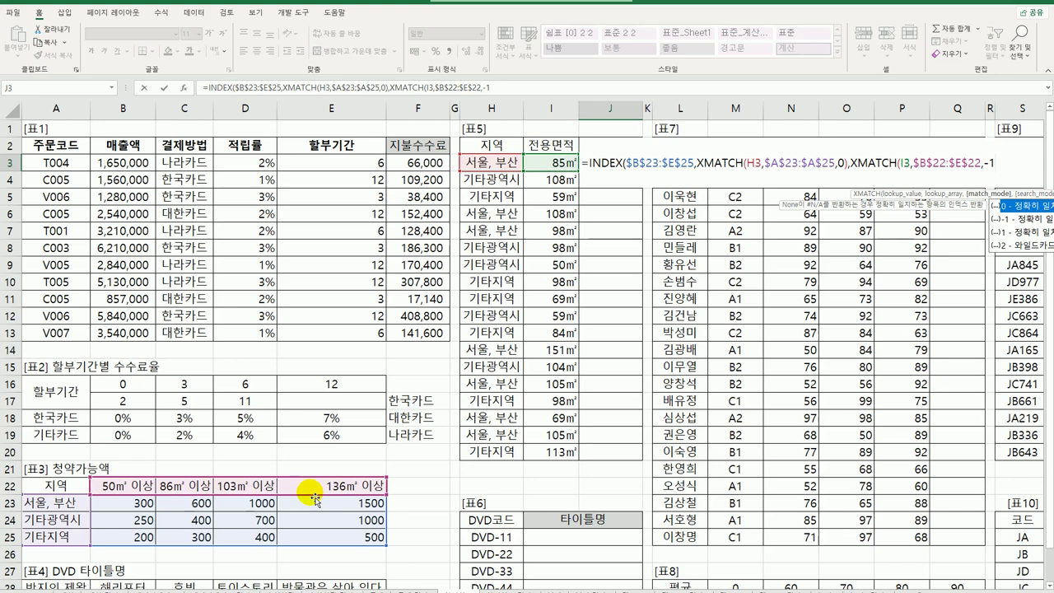
pyautogui.write('1))')
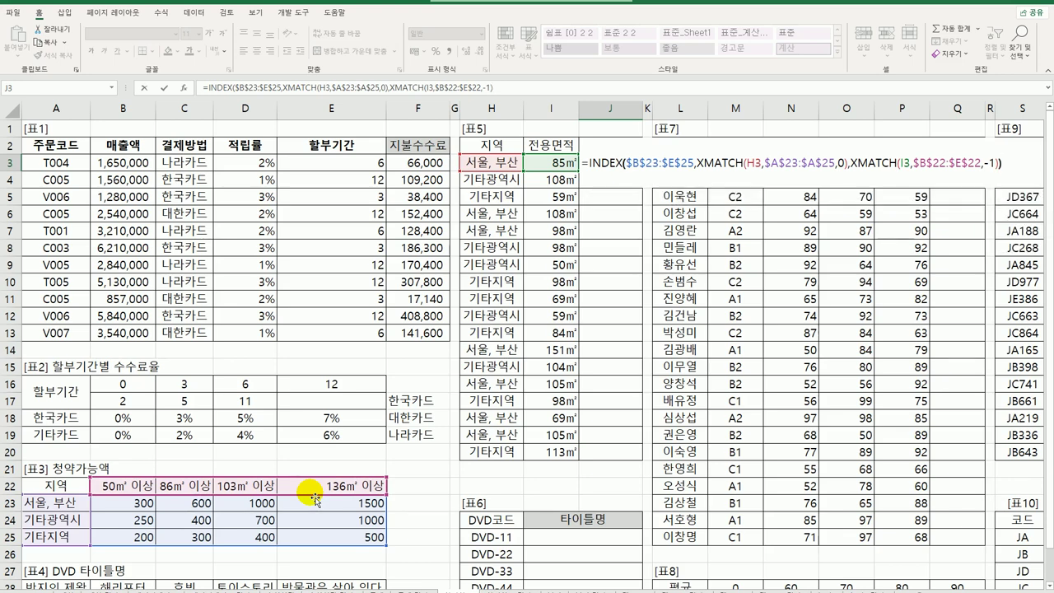
pyautogui.press('Return')
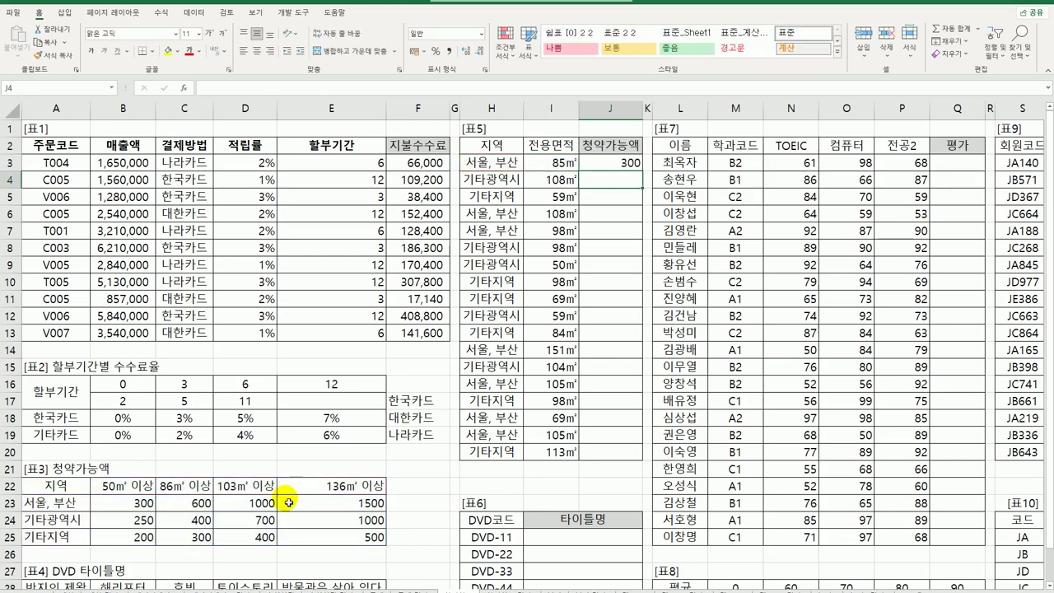
# Fill J3's INDEX formula down through J20 and inspect the copied formula in J20.
pyautogui.click(632, 164)
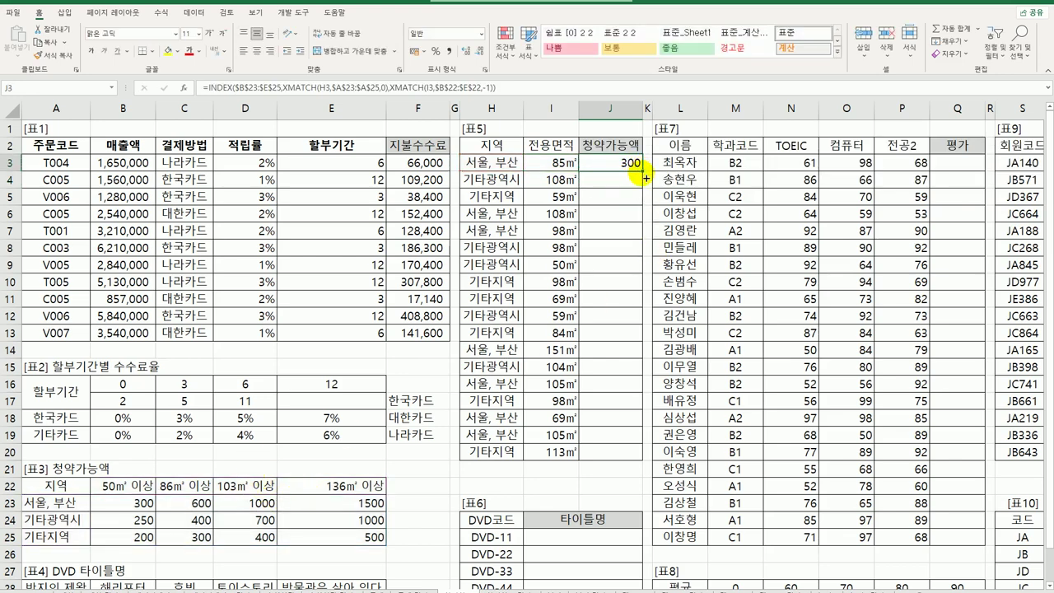
pyautogui.moveTo(644, 171); pyautogui.dragTo(616, 460)
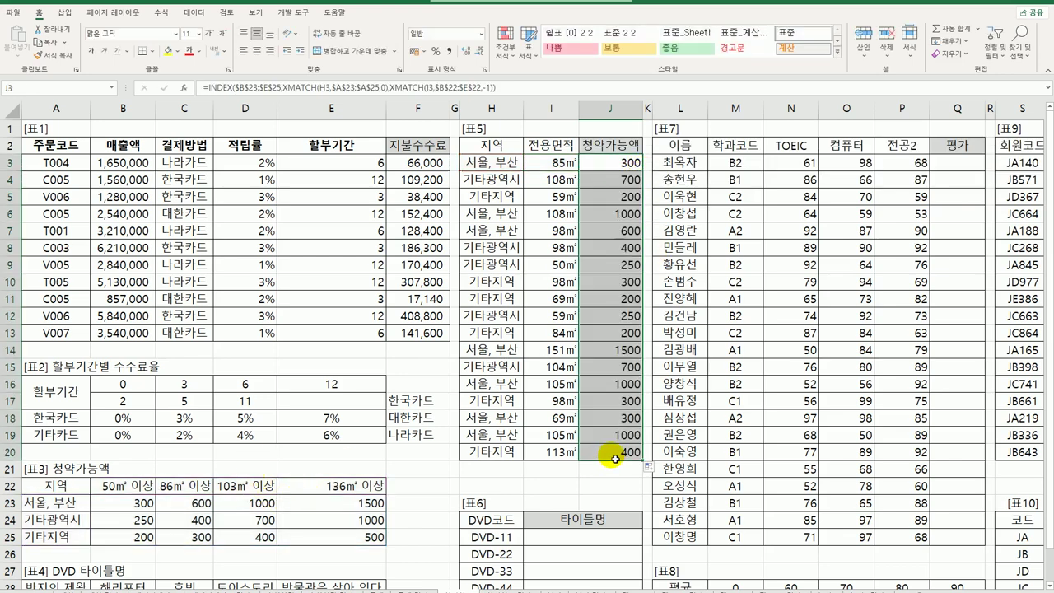
pyautogui.click(615, 454)
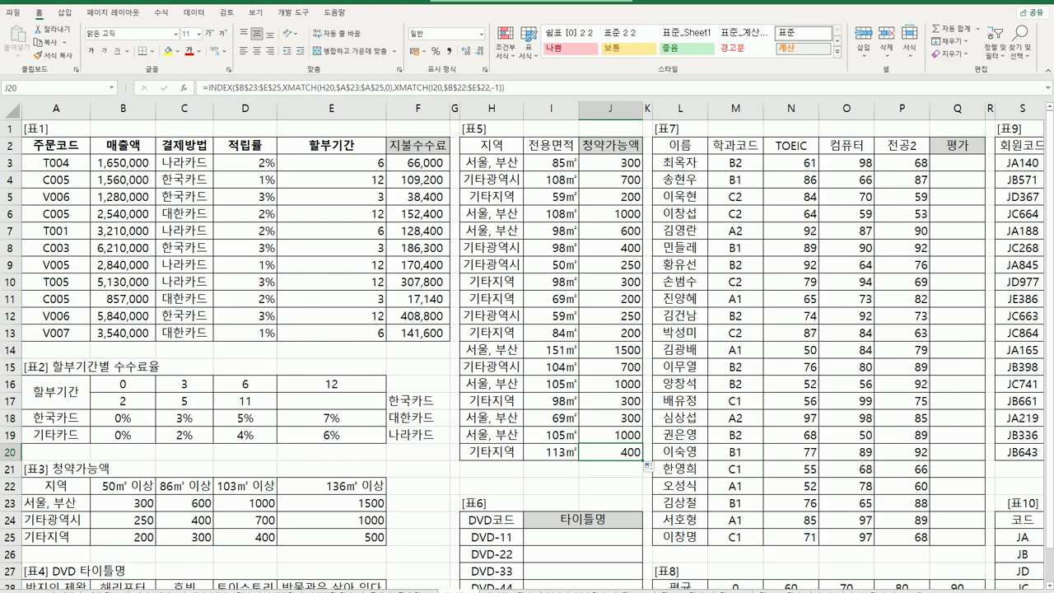
# Examine the DVD코드 values and 타이틀명 cells of [표6] against the codes and titles in A28:E29 of [표4].
pyautogui.click(962, 167)
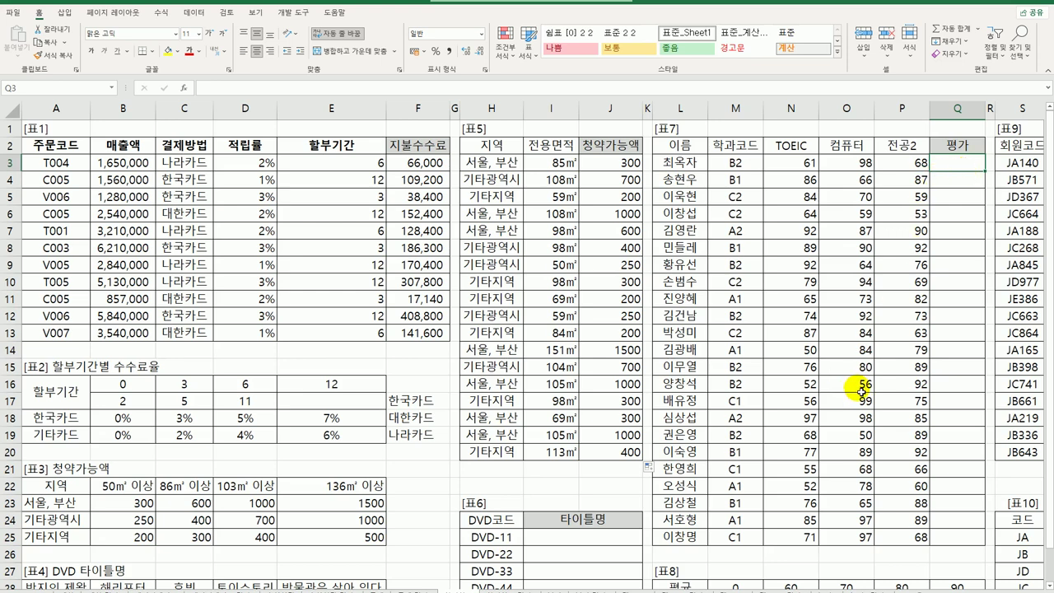
pyautogui.scroll(-3, 856, 387)
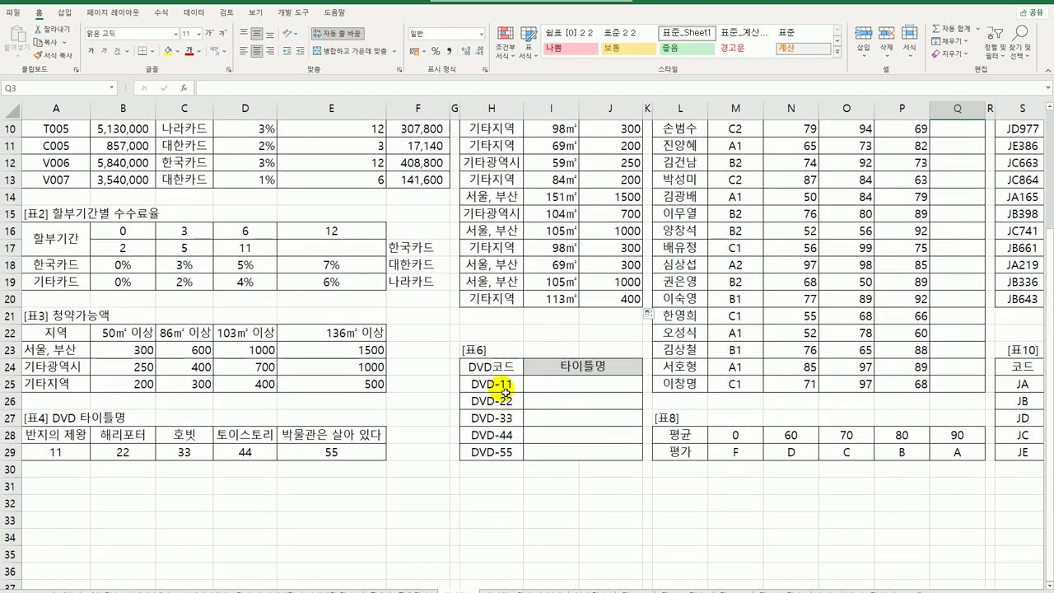
pyautogui.scroll(3, 695, 390)
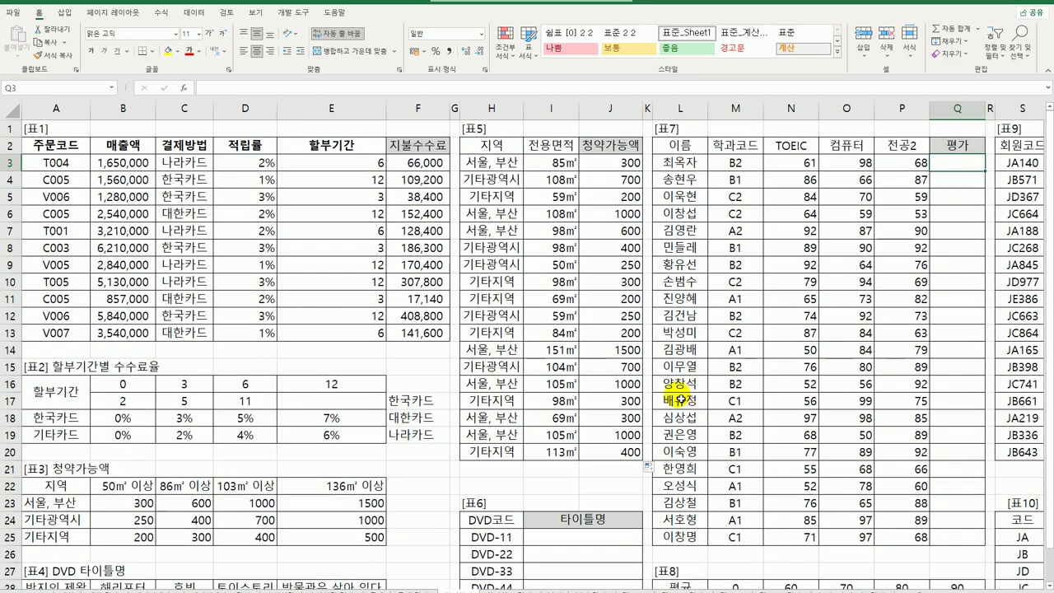
pyautogui.click(556, 535)
pyautogui.scroll(-3, 555, 538)
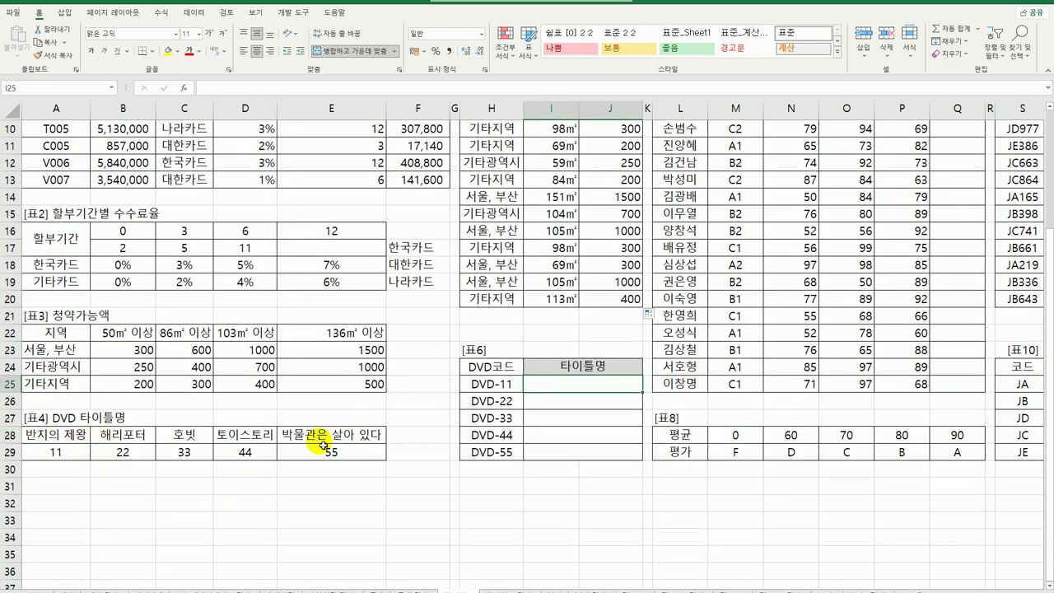
pyautogui.moveTo(548, 386); pyautogui.dragTo(553, 459)
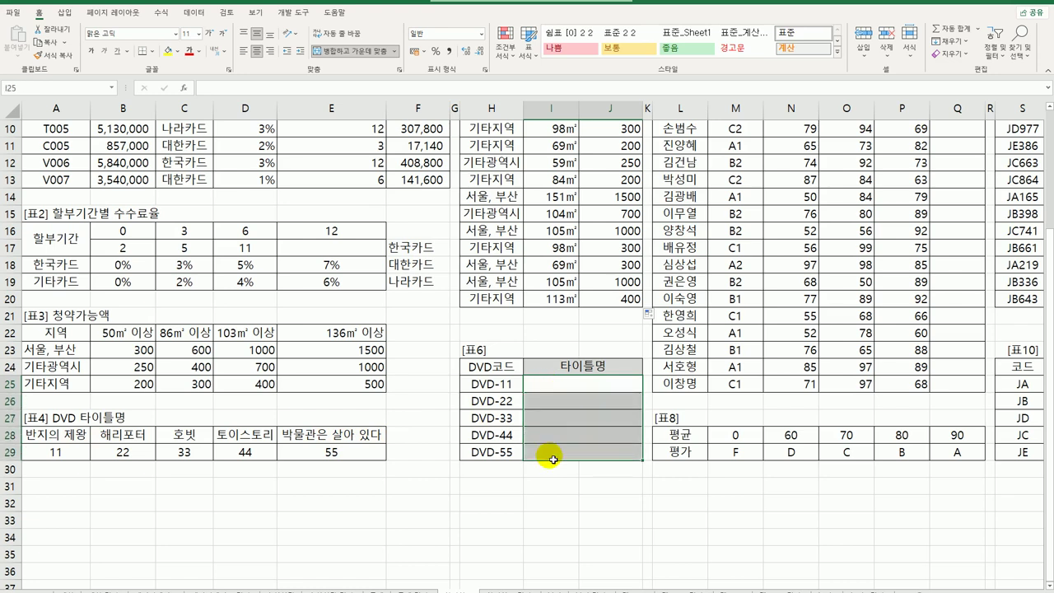
pyautogui.click(564, 396)
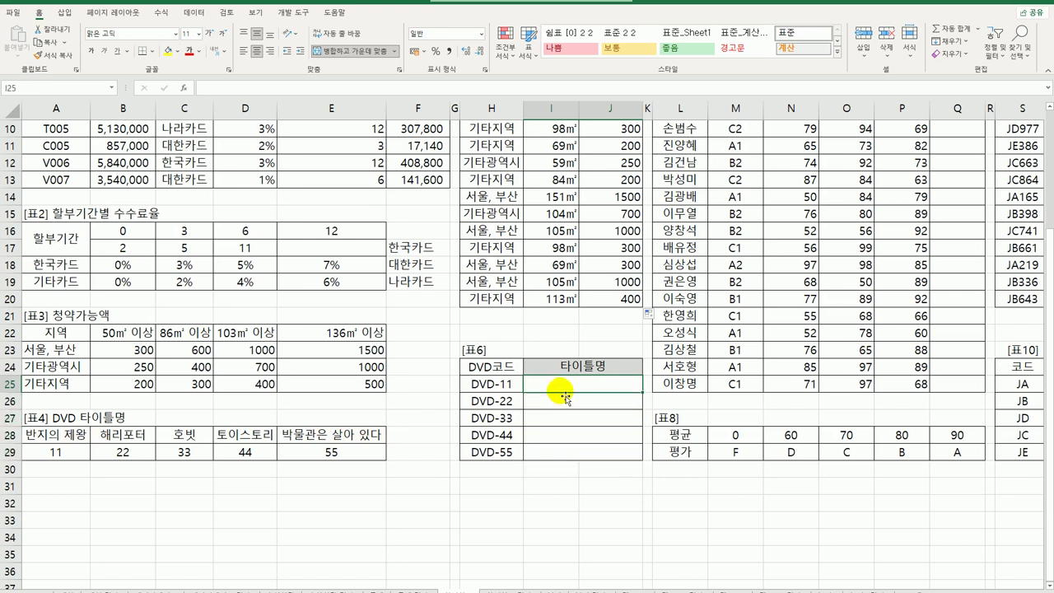
pyautogui.click(494, 387)
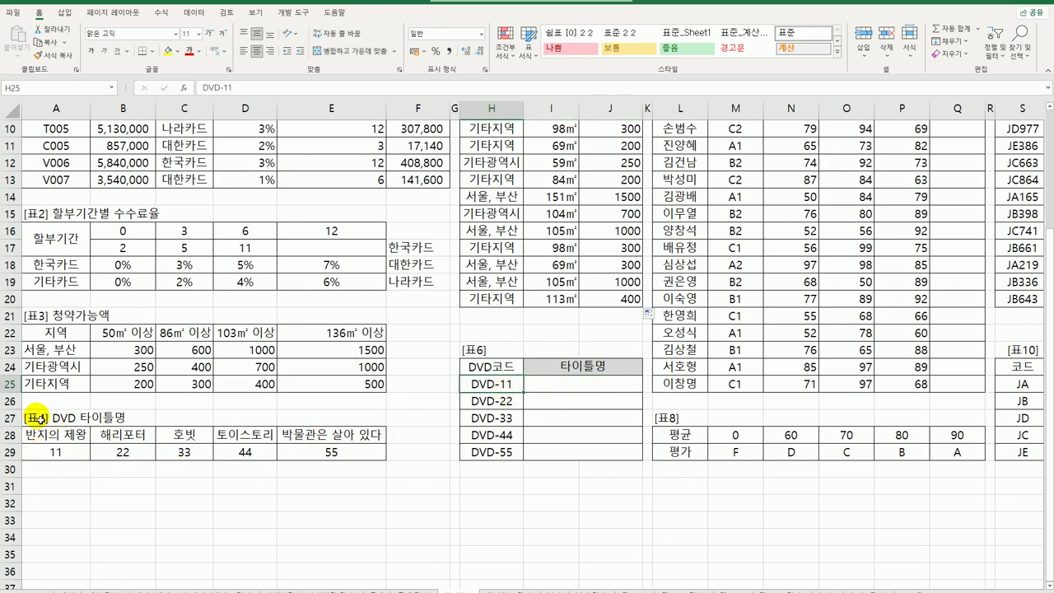
pyautogui.moveTo(58, 460); pyautogui.dragTo(317, 452)
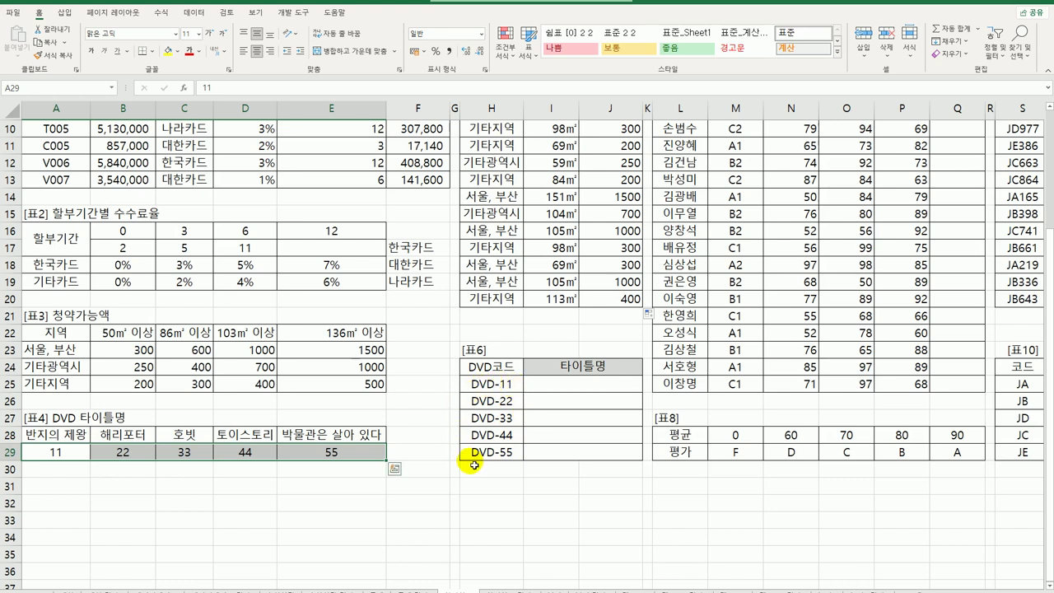
pyautogui.click(59, 454)
pyautogui.moveTo(59, 454); pyautogui.dragTo(310, 457)
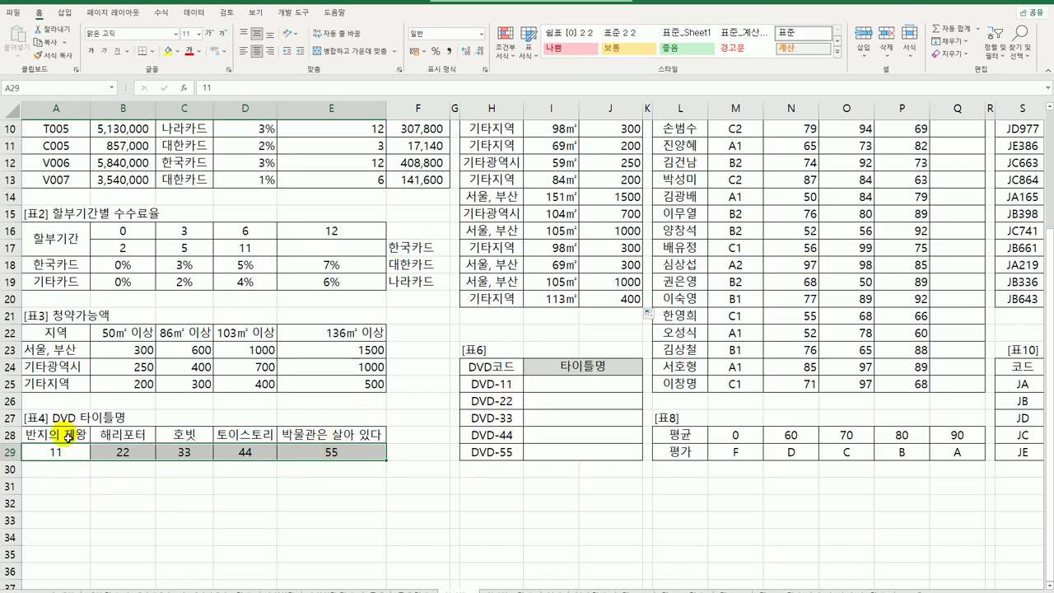
pyautogui.moveTo(66, 434); pyautogui.dragTo(323, 438)
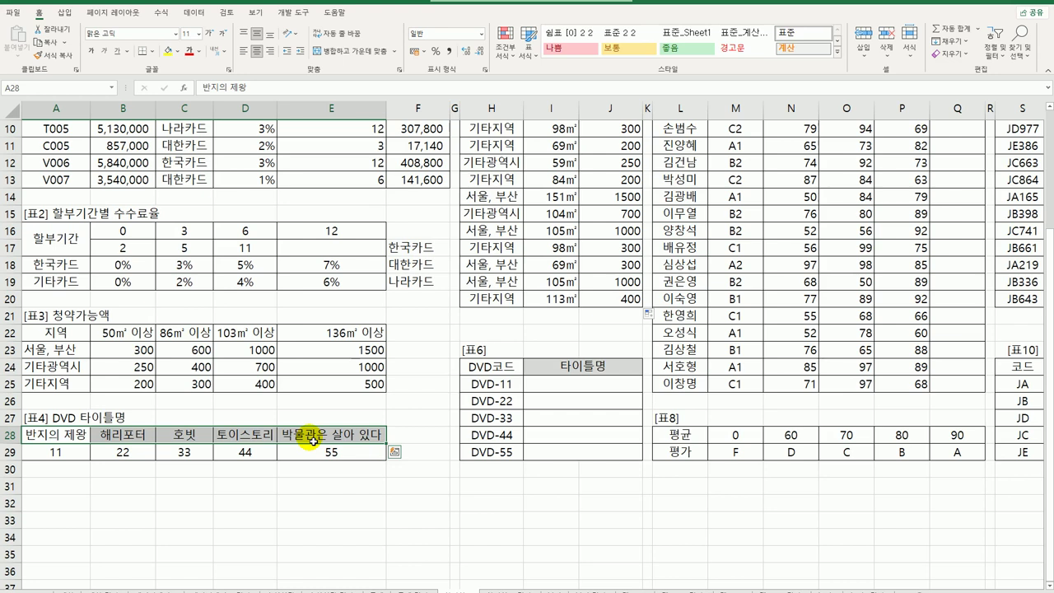
# Extract the last two characters of the DVD코드 with =RIGHT(H25,2) in I25 and fill it down through I29.
pyautogui.click(602, 383)
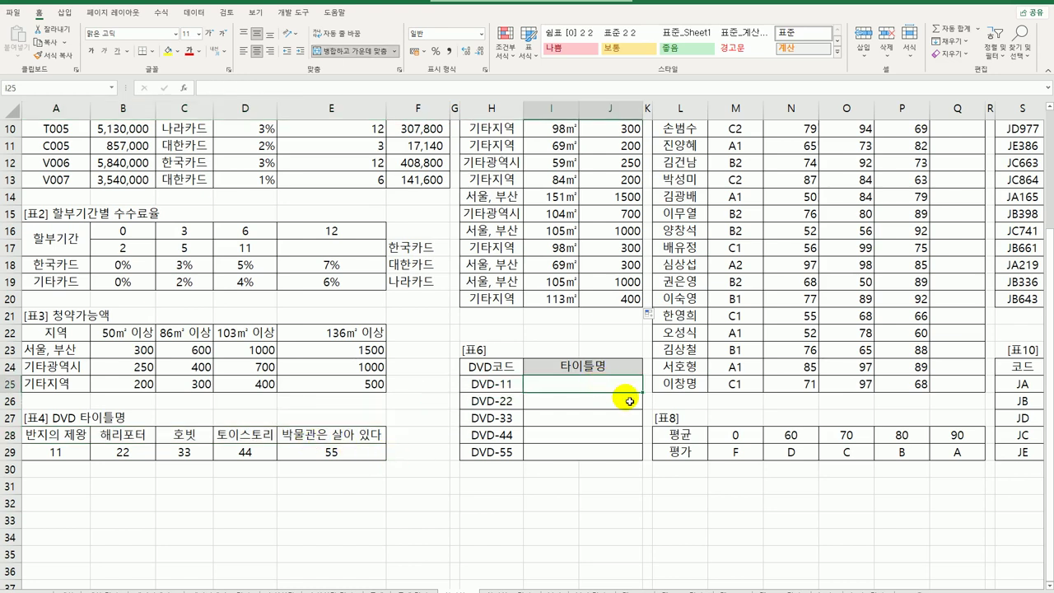
pyautogui.write('=')
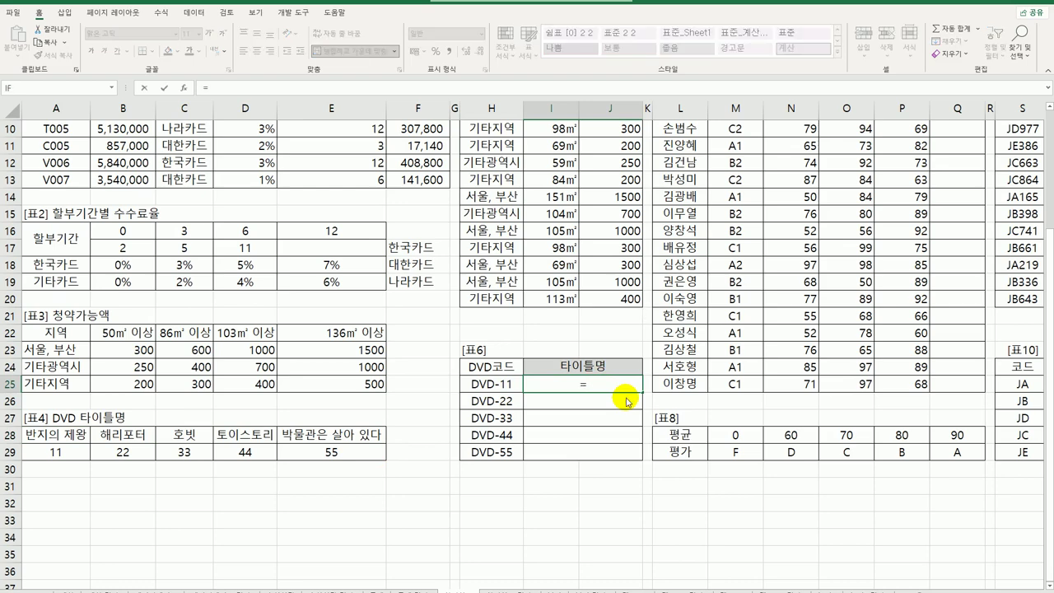
pyautogui.write('RI')
pyautogui.doubleClick(625, 401)
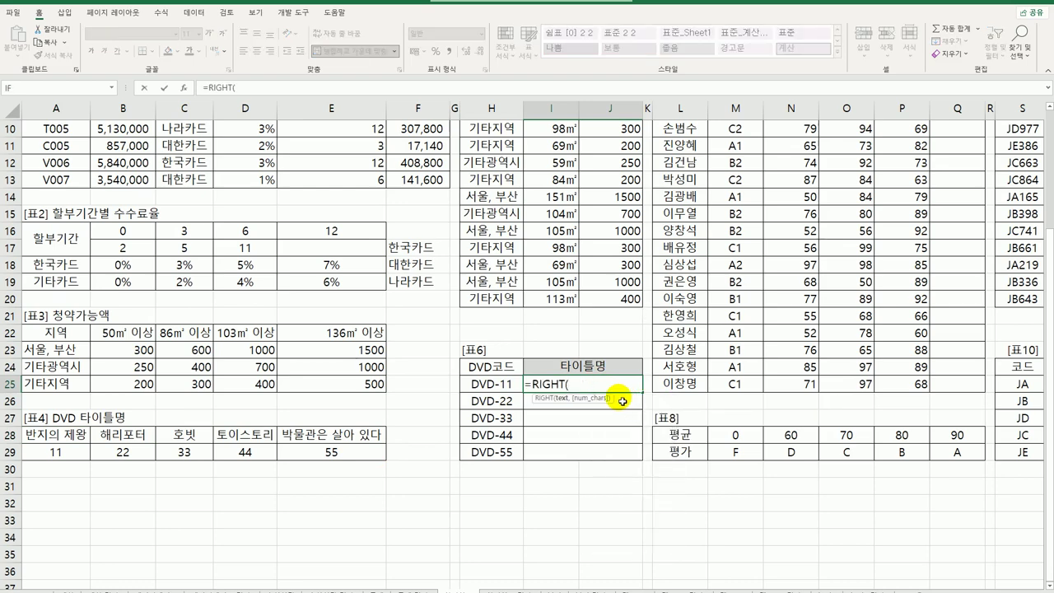
pyautogui.click(514, 397)
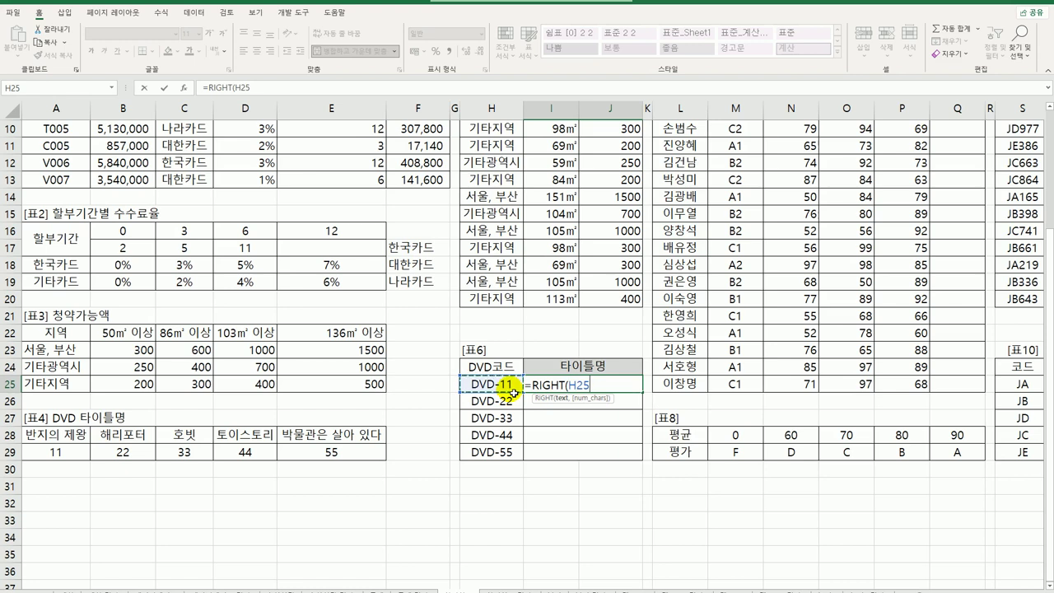
pyautogui.write(',2)')
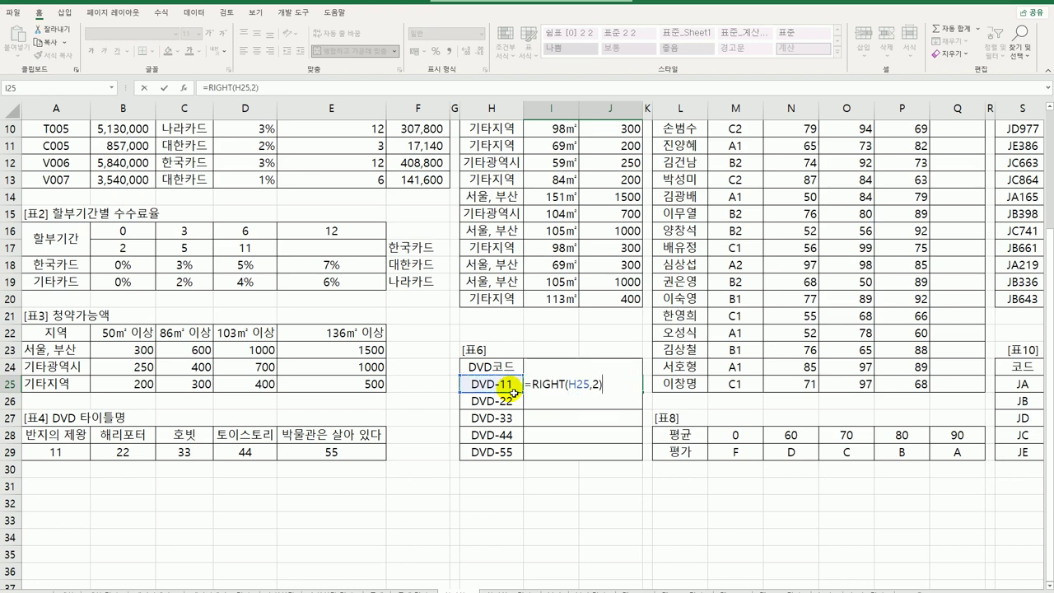
pyautogui.press('Return')
pyautogui.click(548, 384)
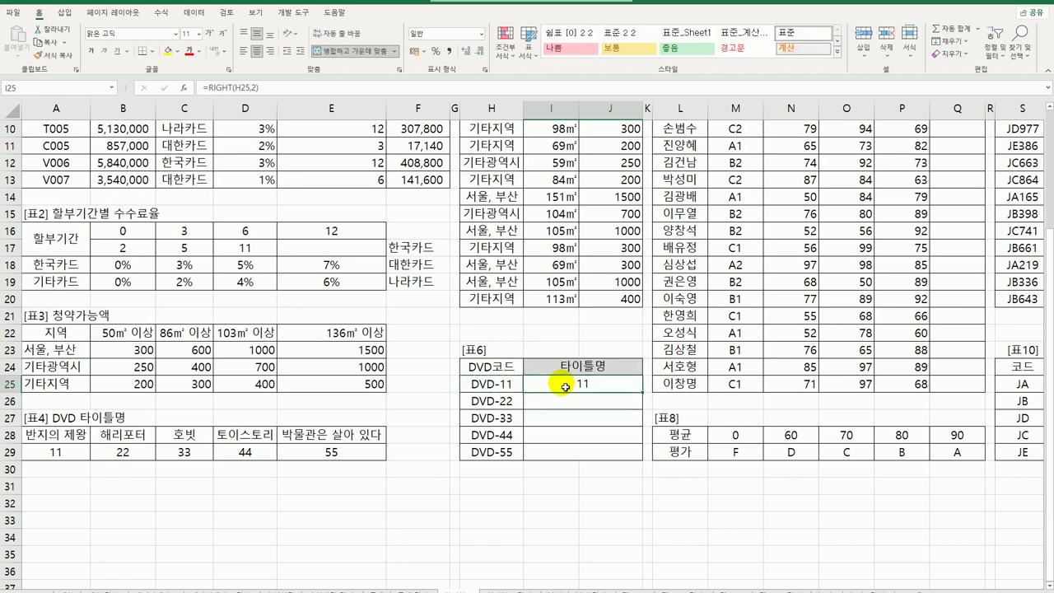
pyautogui.moveTo(642, 399); pyautogui.dragTo(643, 464)
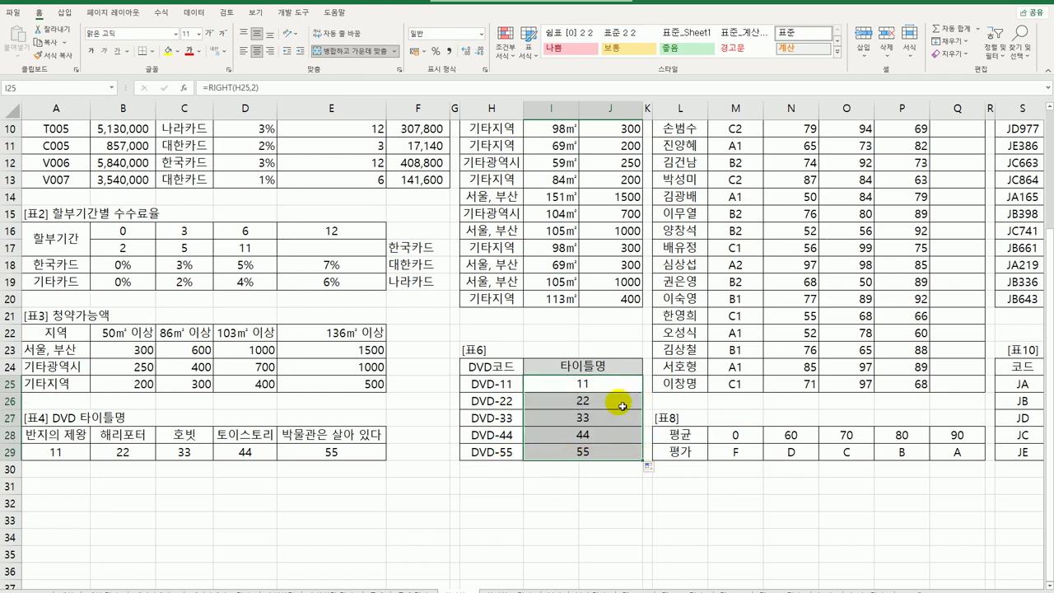
# Wrap I25's RIGHT(H25,2) in LOOKUP as the lookup value, with the [표4] codes $A$29:$E$29 as the lookup vector.
pyautogui.click(580, 388)
pyautogui.moveTo(53, 452); pyautogui.dragTo(306, 459)
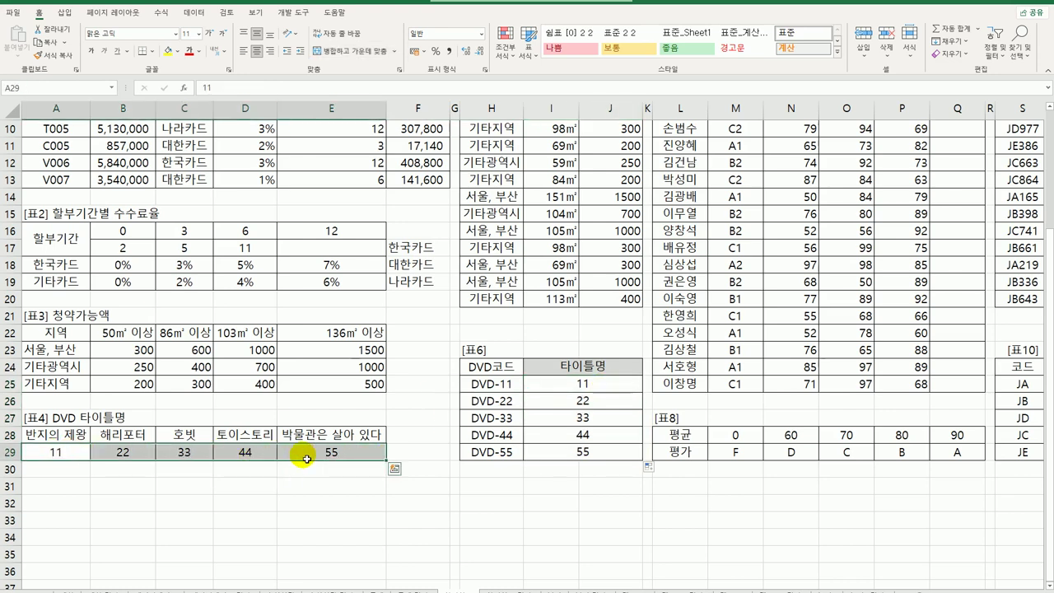
pyautogui.click(580, 383)
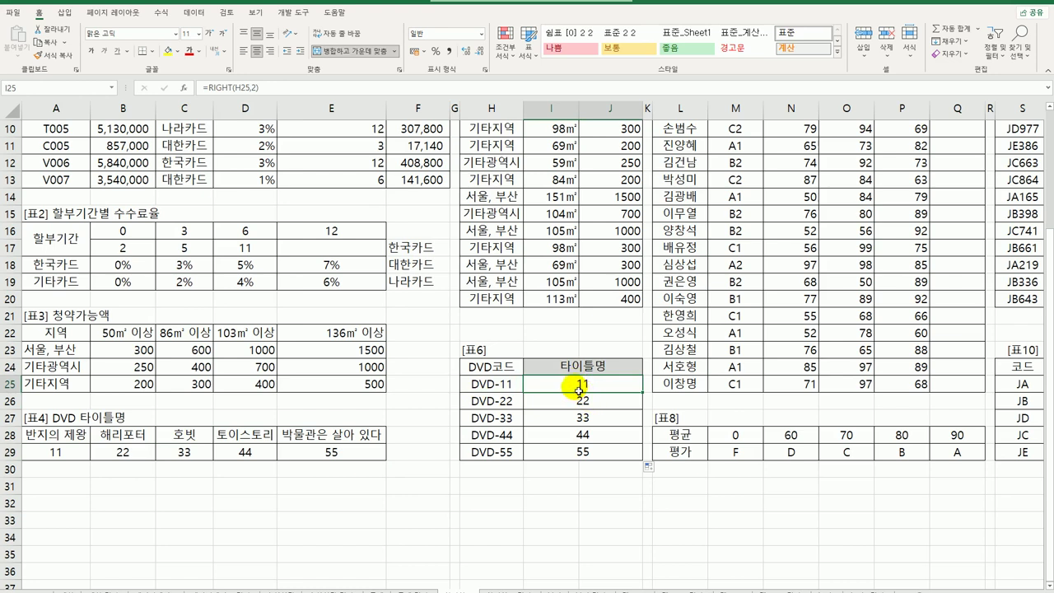
pyautogui.doubleClick(574, 384)
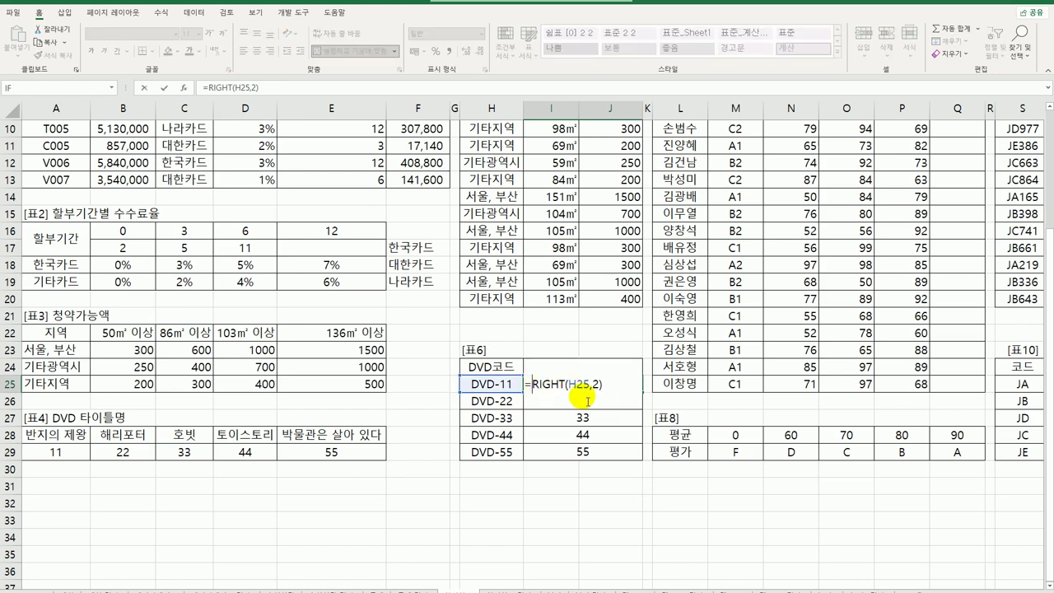
pyautogui.write('LOO')
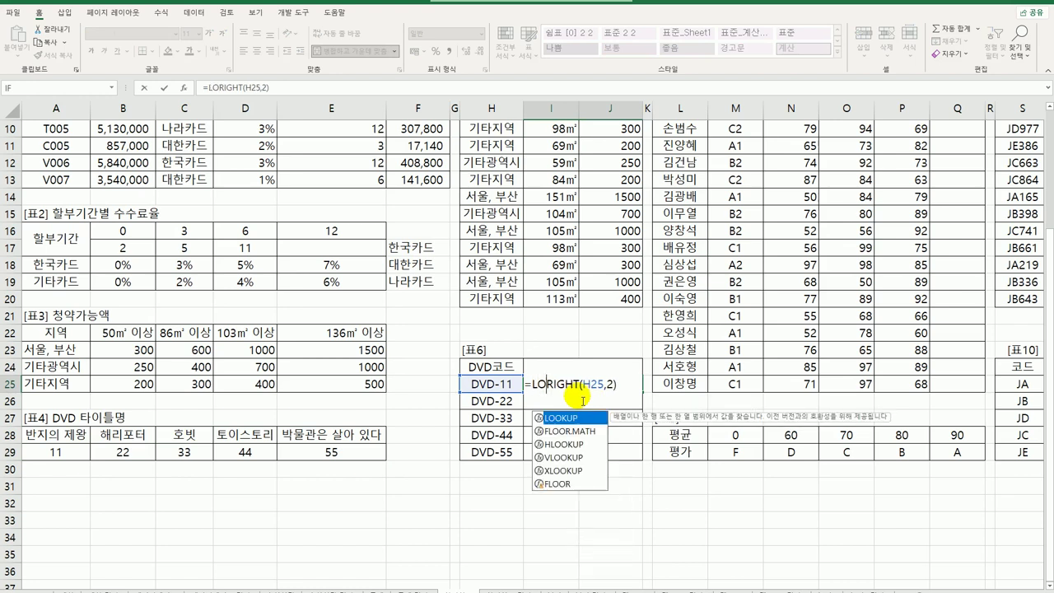
pyautogui.press('Tab')
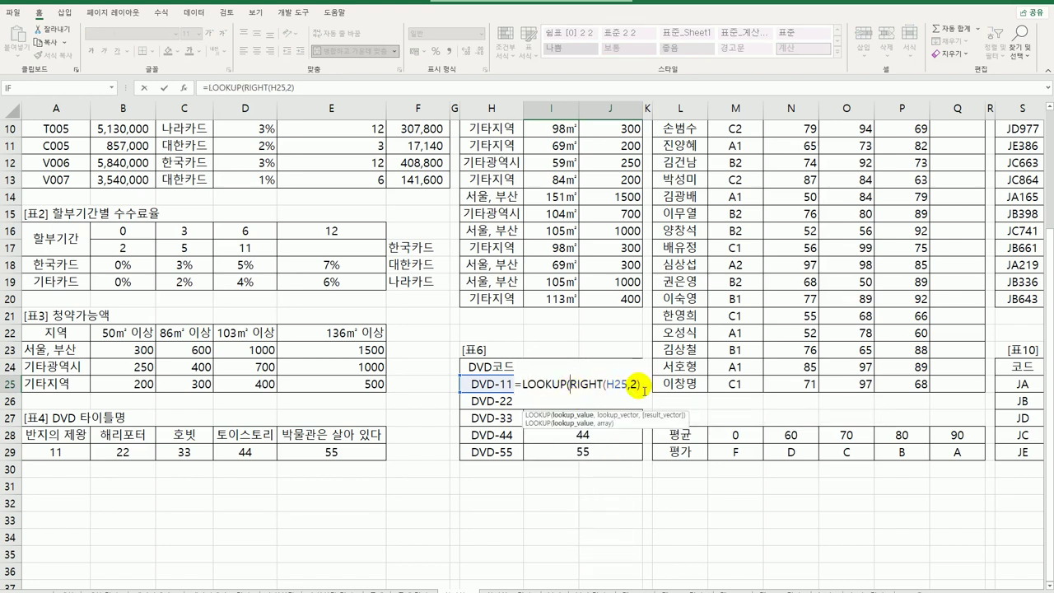
pyautogui.write(',')
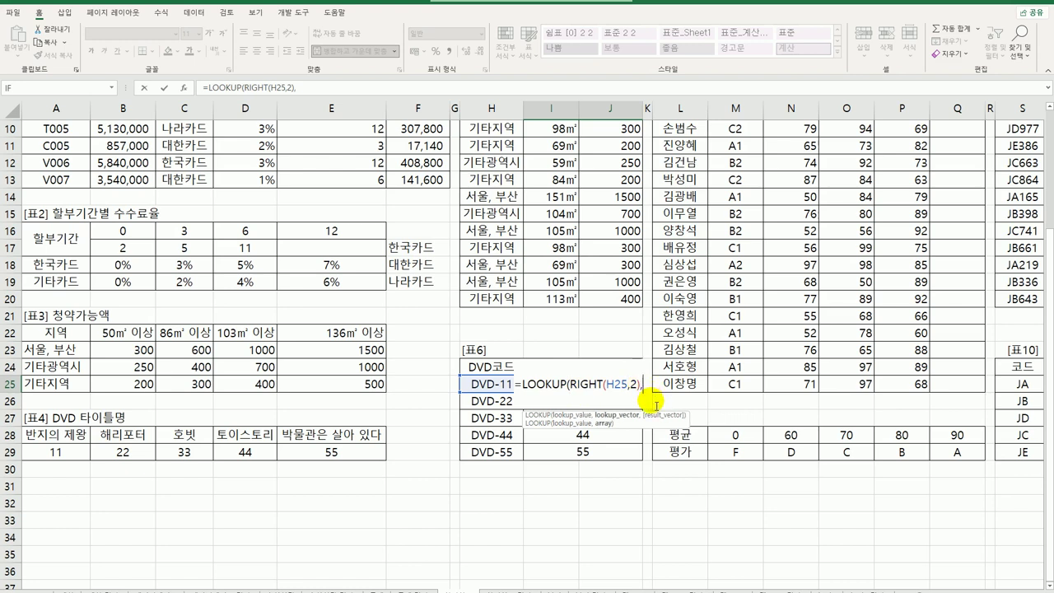
pyautogui.moveTo(51, 453); pyautogui.dragTo(313, 460)
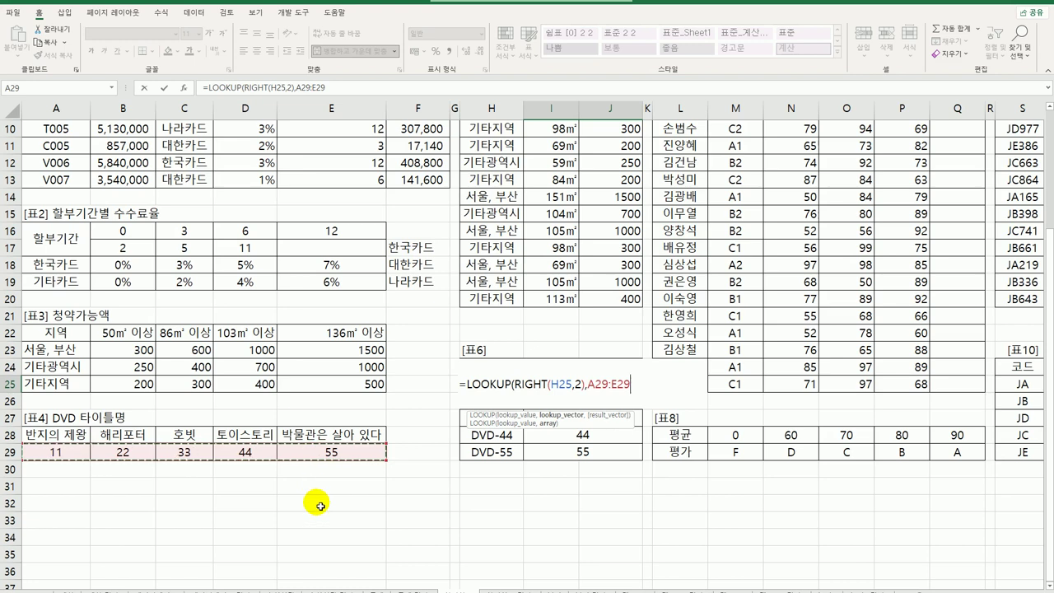
pyautogui.press('F4')
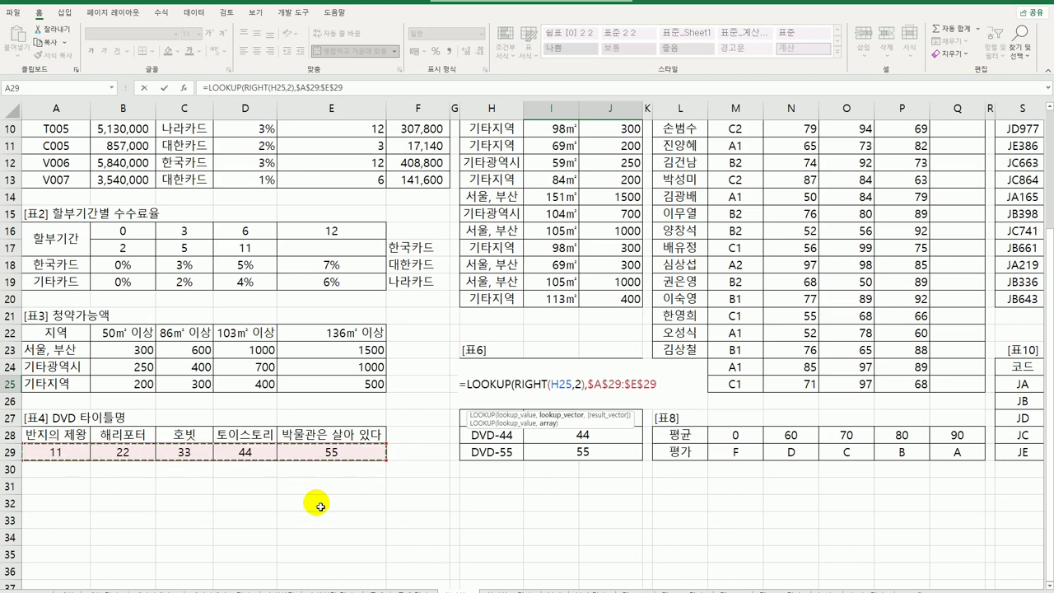
# Complete I25's LOOKUP formula with the [표4] titles $A$28:$E$28 as the result vector.
pyautogui.write(',')
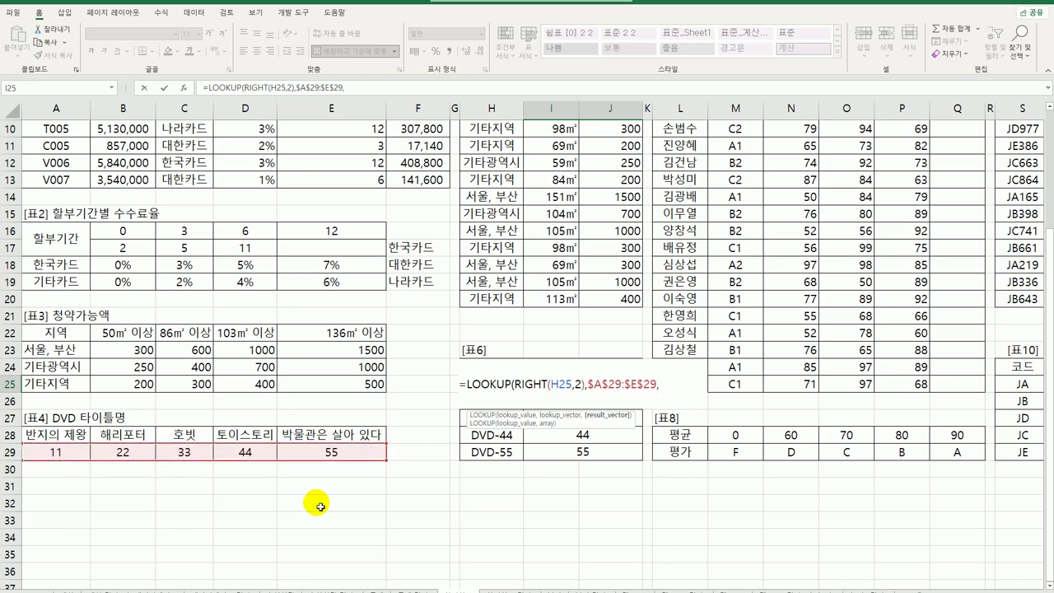
pyautogui.moveTo(50, 437); pyautogui.dragTo(303, 436)
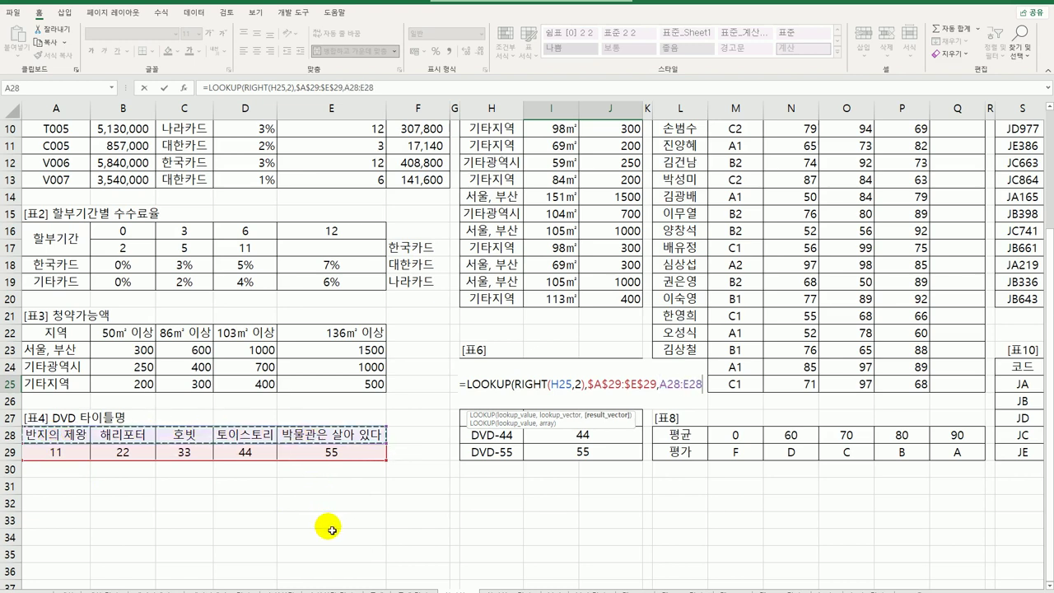
pyautogui.press('F4')
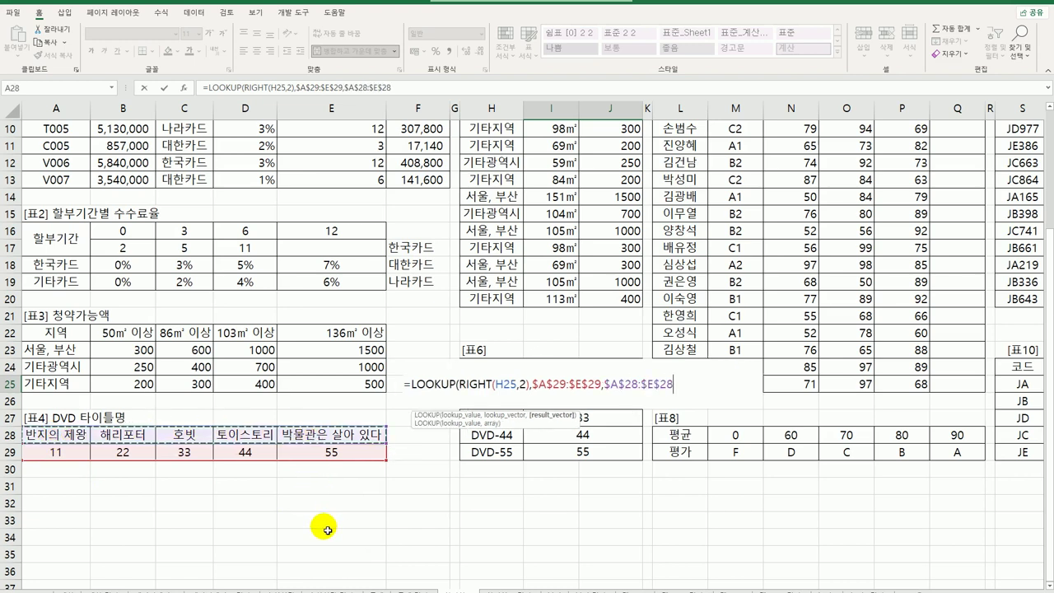
pyautogui.press('Return')
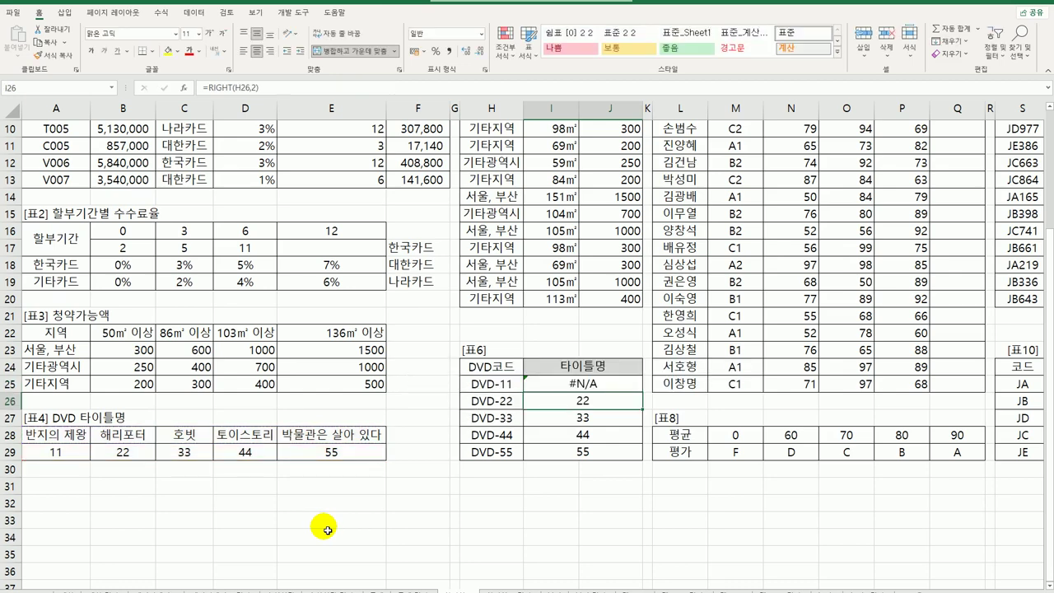
# Multiply the RIGHT(H25,2) lookup value in I25 by 1 and fill the formula down through I29.
pyautogui.click(575, 382)
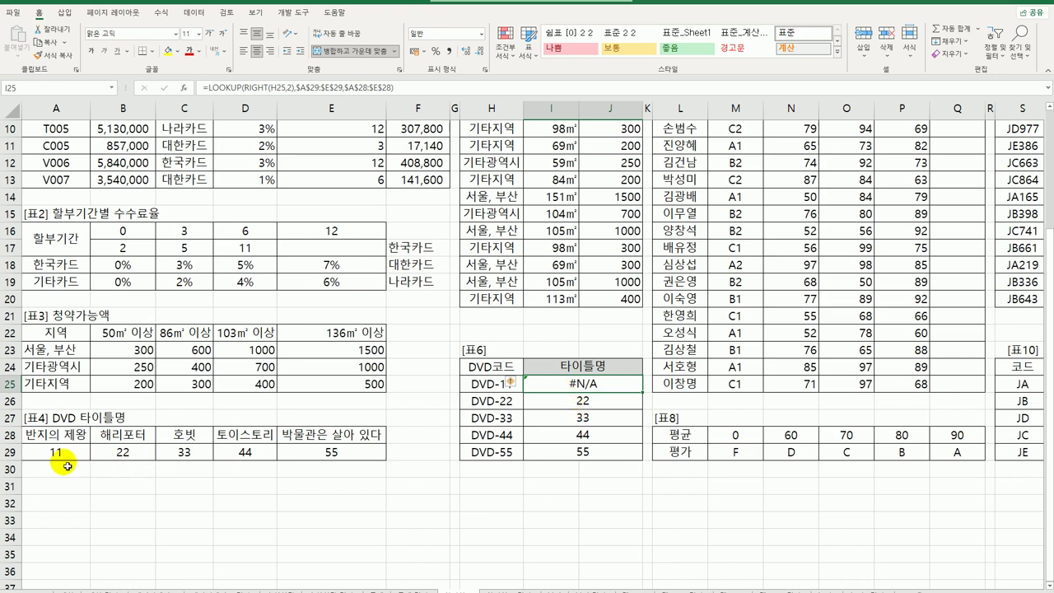
pyautogui.doubleClick(558, 389)
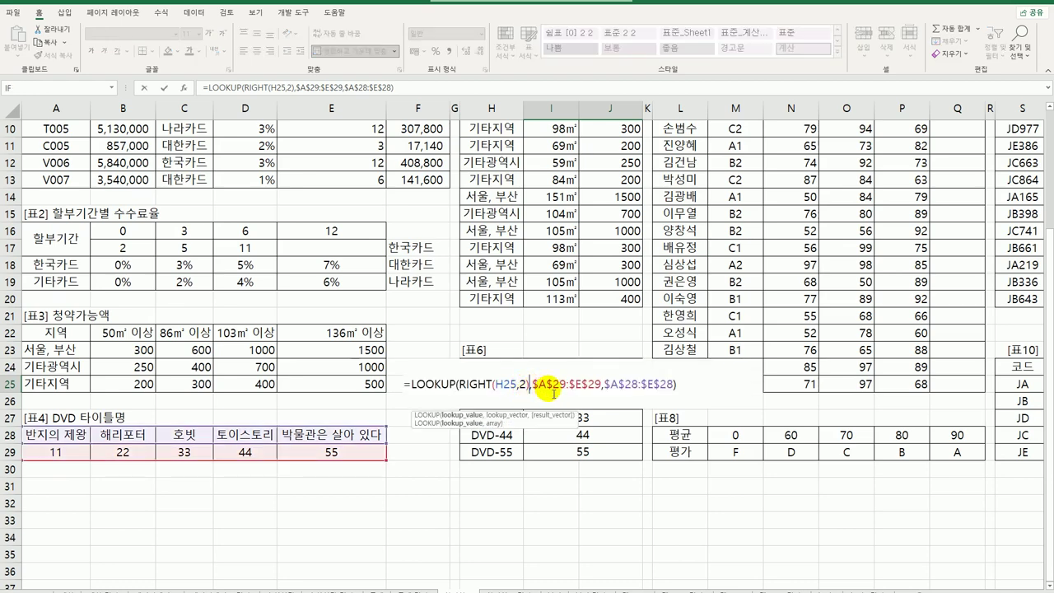
pyautogui.write('*')
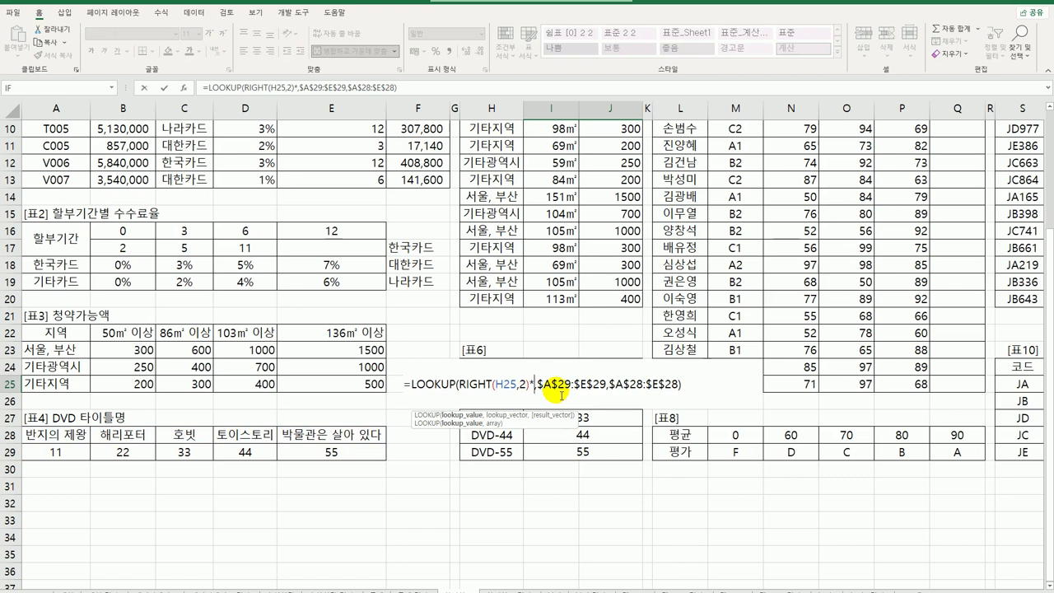
pyautogui.write('1')
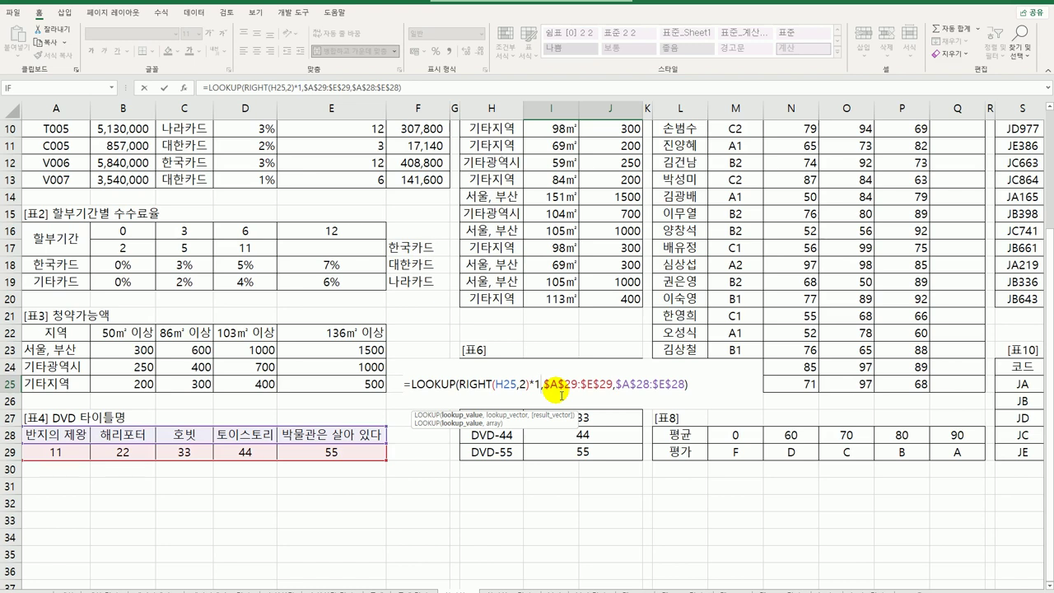
pyautogui.press('Return')
pyautogui.click(558, 384)
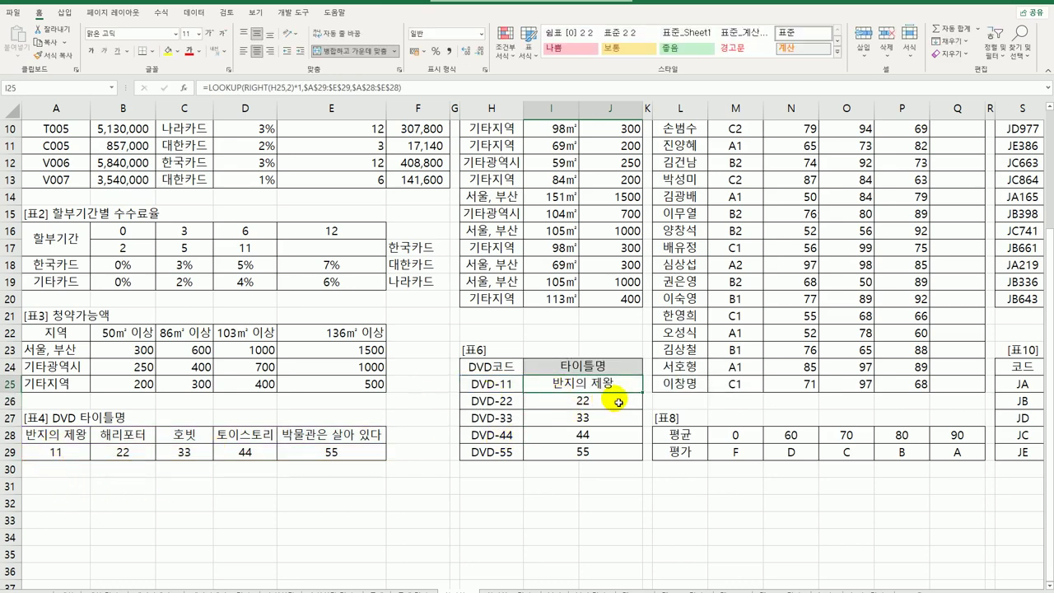
pyautogui.moveTo(642, 398); pyautogui.dragTo(639, 455)
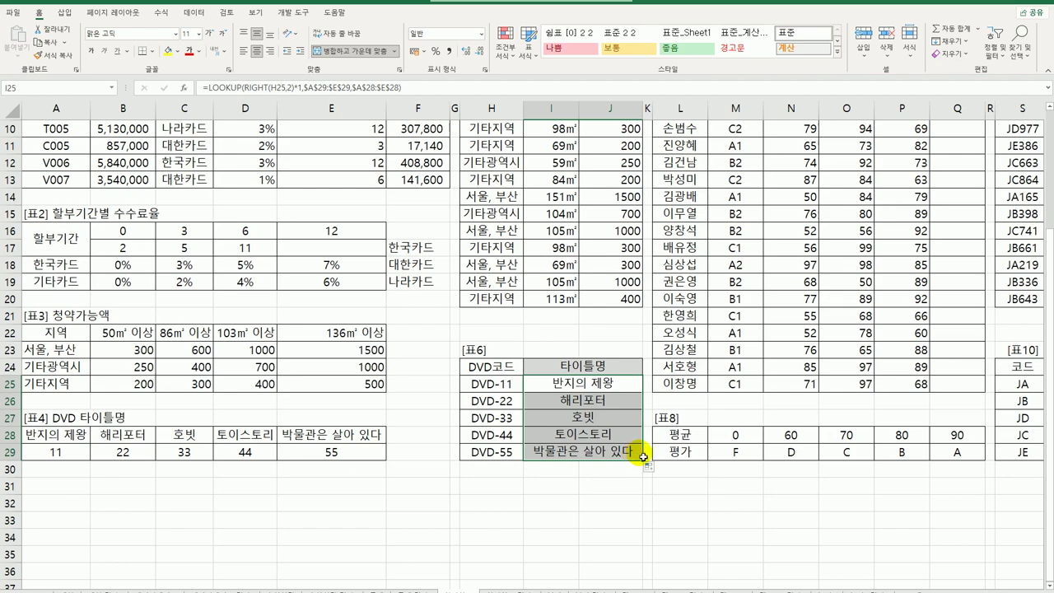
# Start a SUMPRODUCT formula in Q3 of [표7]'s 평가 column with the scores N3:P3 as the first array.
pyautogui.scroll(3, 815, 429)
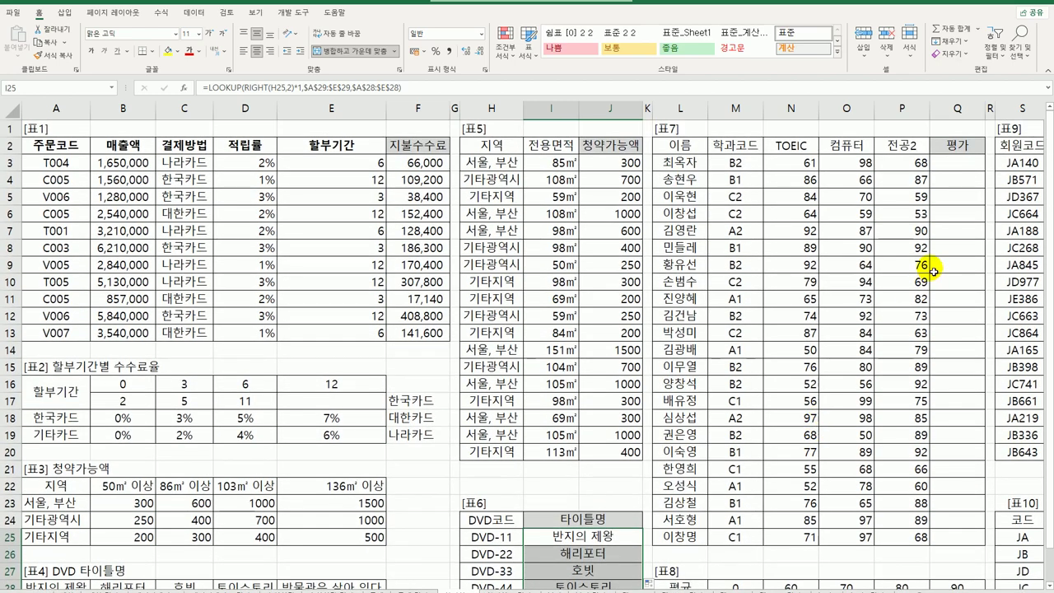
pyautogui.click(953, 165)
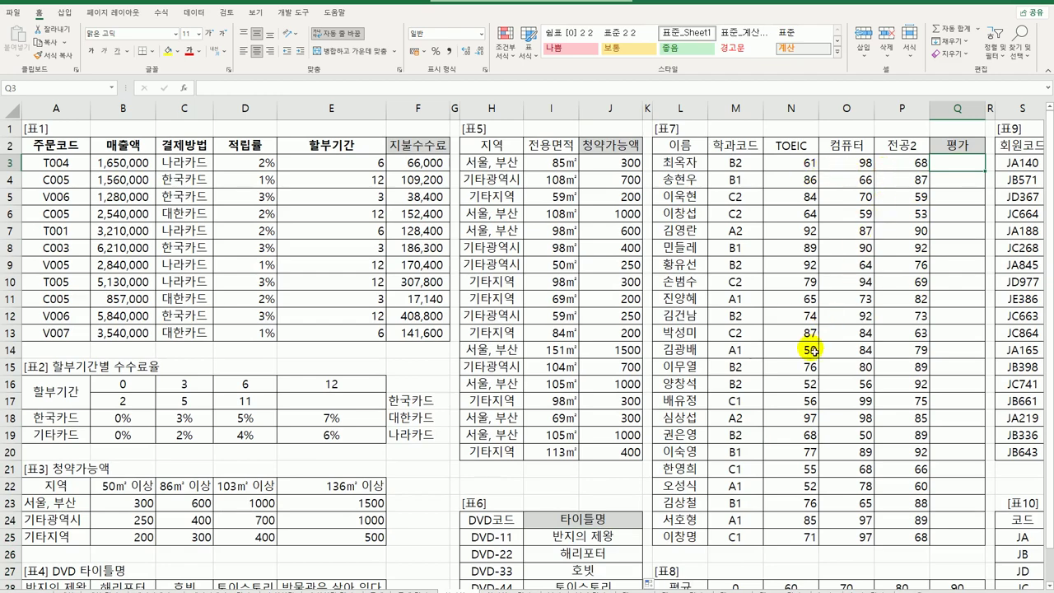
pyautogui.scroll(-3, 812, 354)
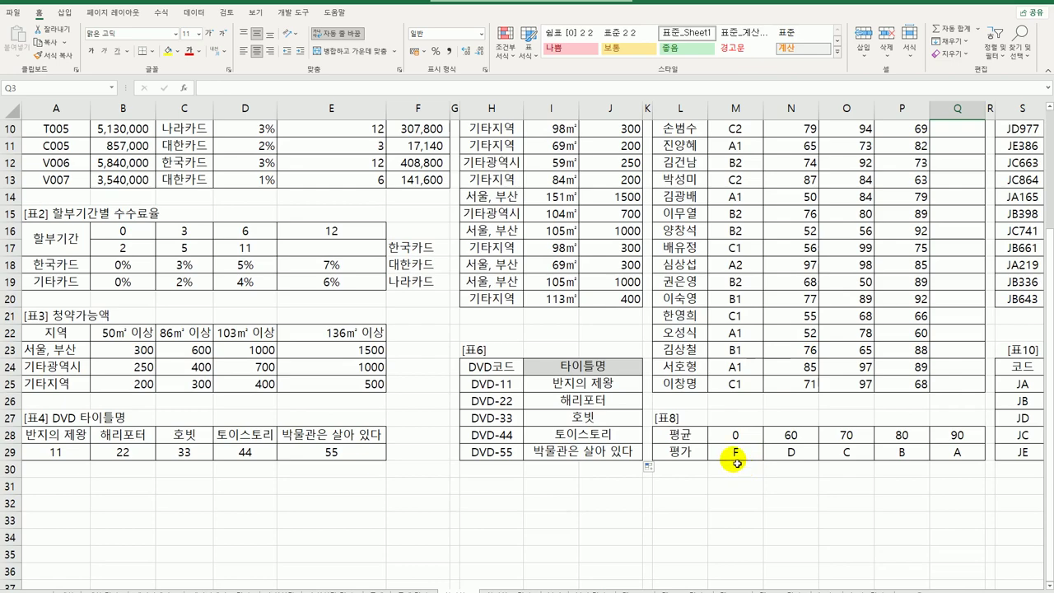
pyautogui.scroll(3, 802, 409)
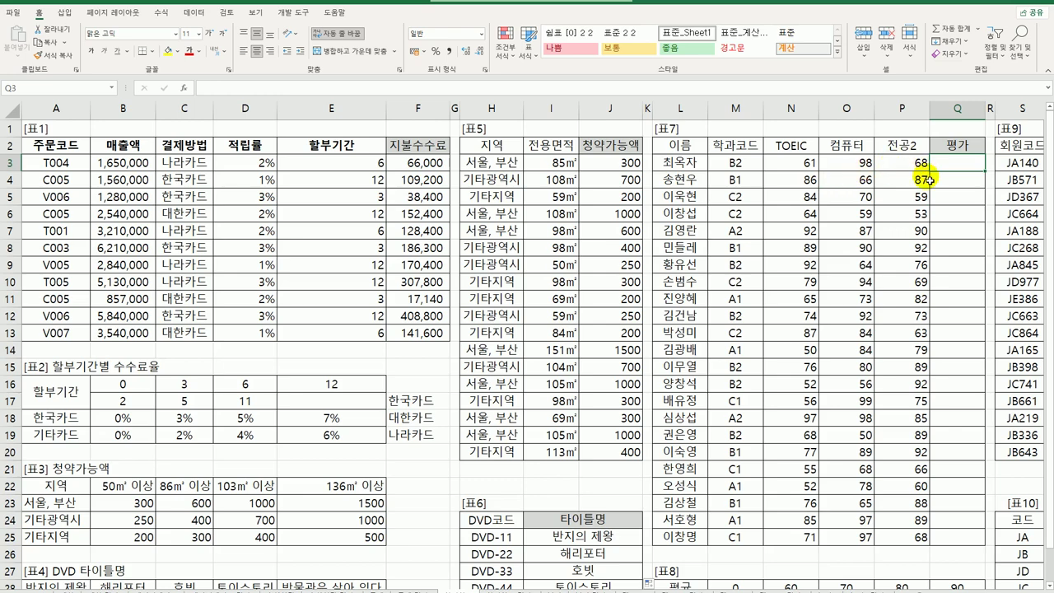
pyautogui.scroll(-3, 902, 309)
pyautogui.scroll(3, 902, 311)
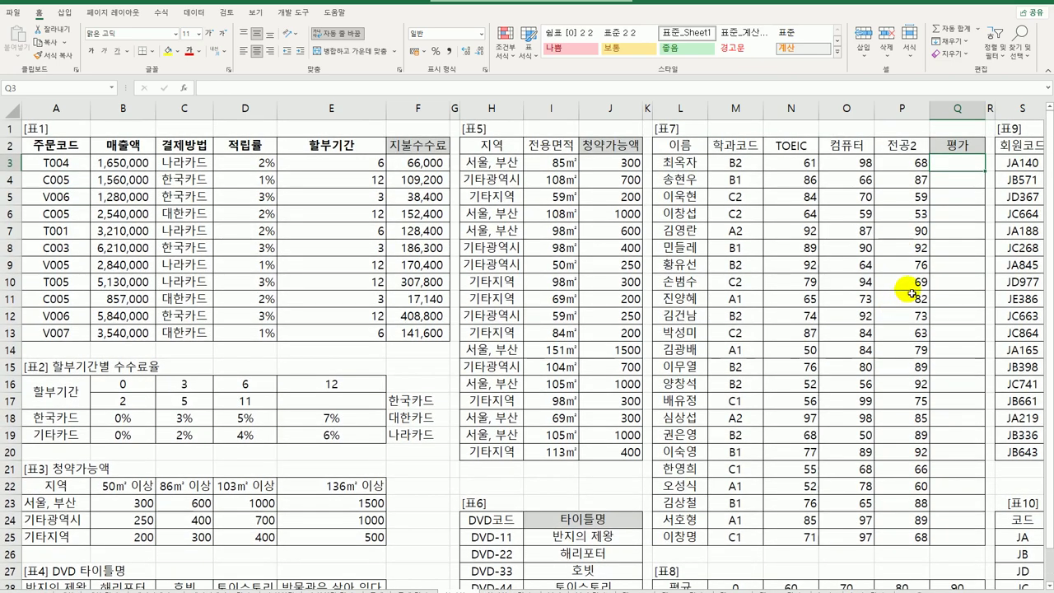
pyautogui.write('=')
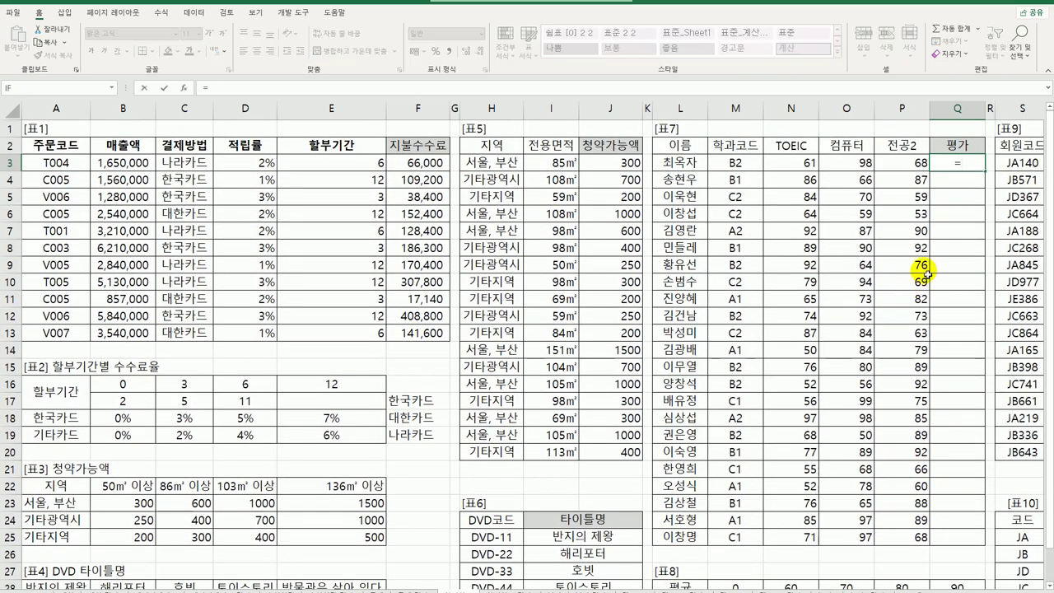
pyautogui.write('SUM')
pyautogui.press('Down')
pyautogui.press('Down')
pyautogui.press('Down')
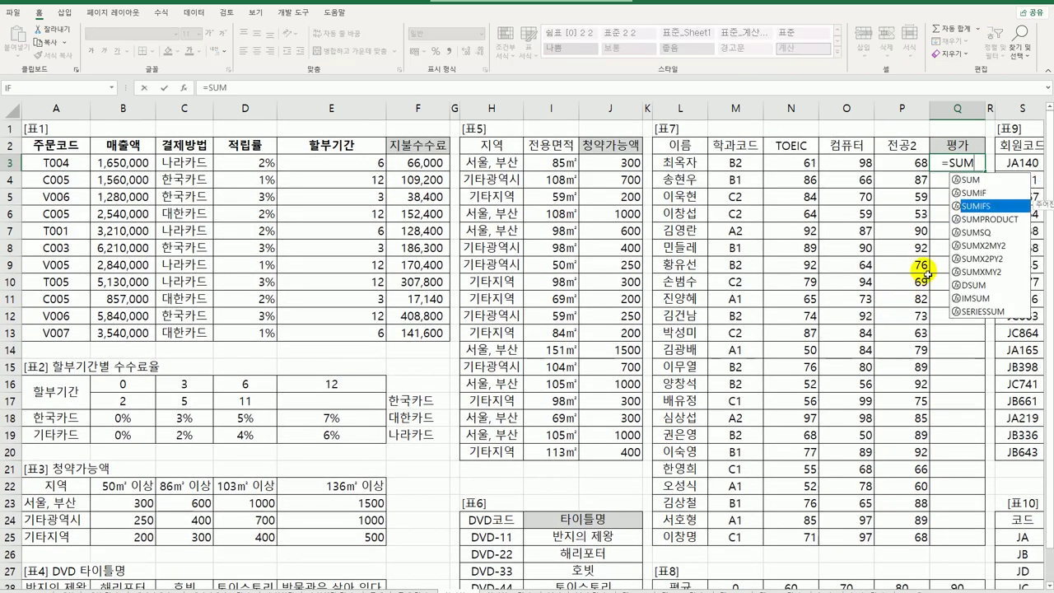
pyautogui.press('Tab')
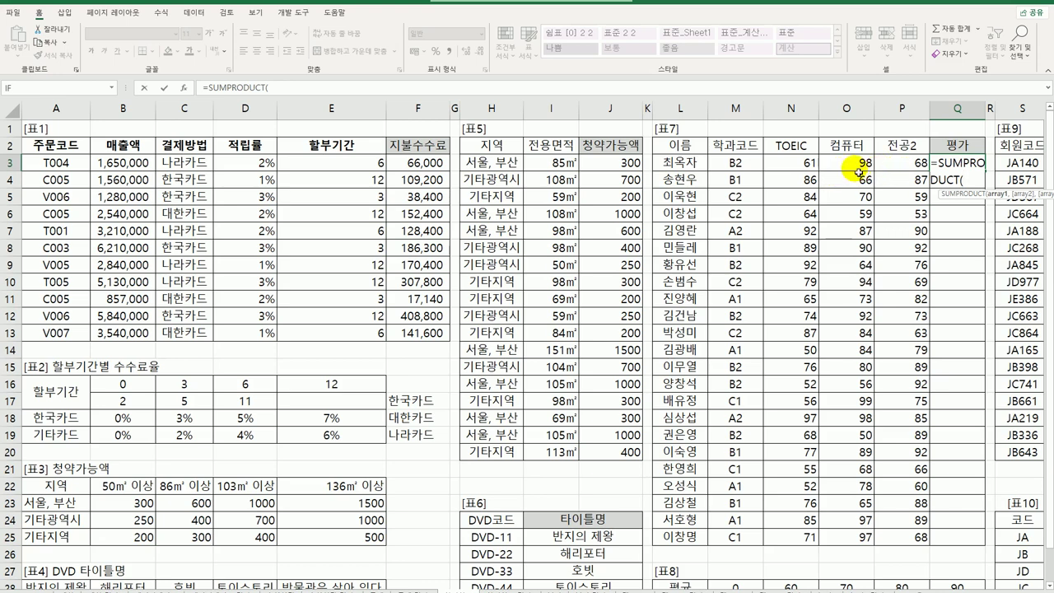
pyautogui.moveTo(806, 163); pyautogui.dragTo(882, 162)
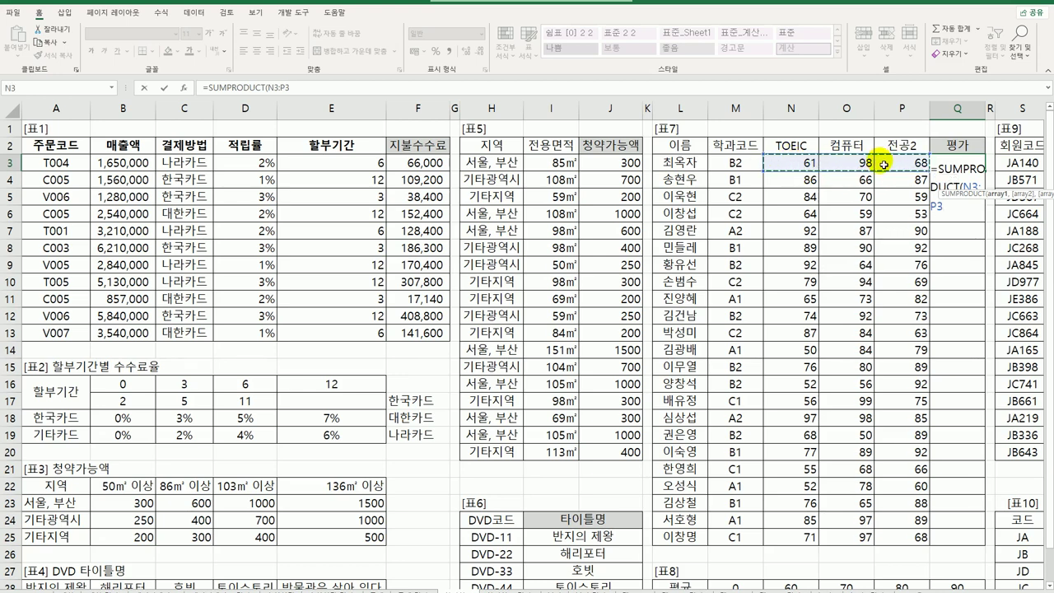
pyautogui.write(',')
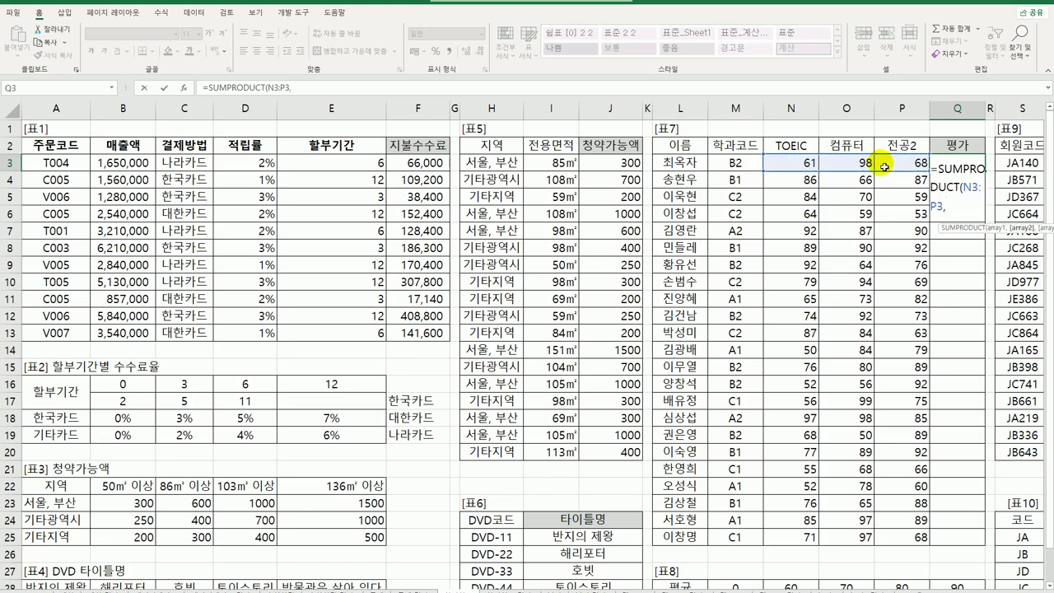
# Complete Q3's SUMPRODUCT formula with the weight array {0.3,0.2,0.5}.
pyautogui.write('(03,')
pyautogui.press('BackSpace')
pyautogui.press('BackSpace')
pyautogui.write('.3,0.2,0')
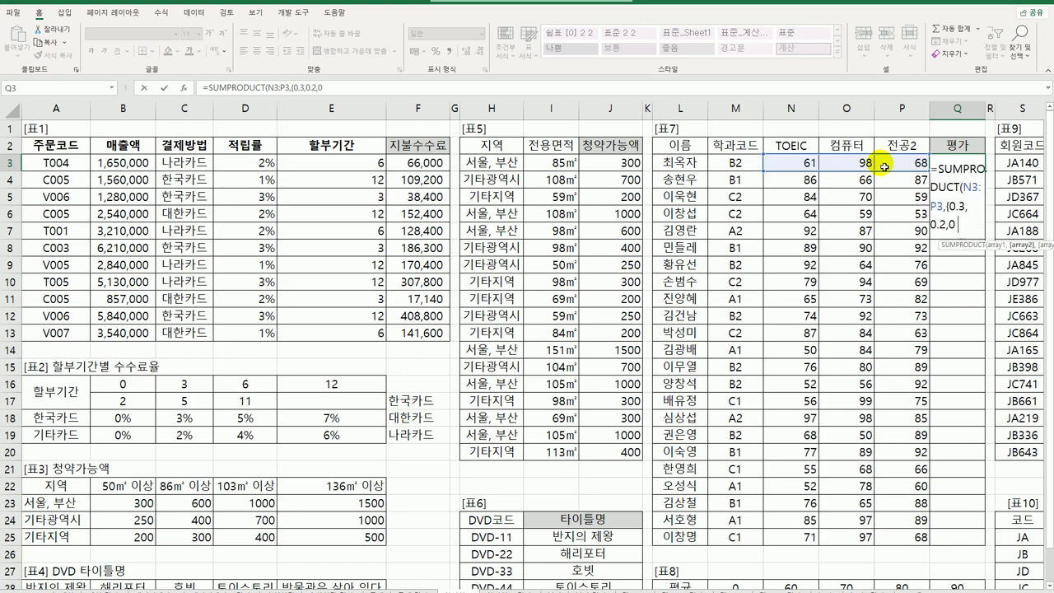
pyautogui.write('.5')
pyautogui.press('Return')
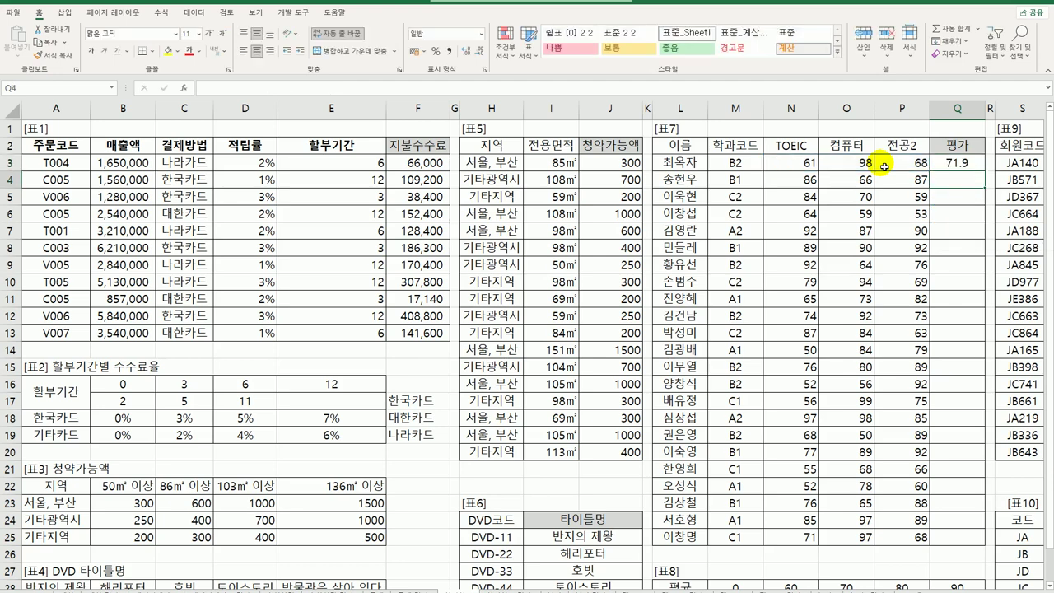
# Fill Q3's SUMPRODUCT formula down through Q25 and compare the weighted scores with the 평균 thresholds in [표8].
pyautogui.click(971, 163)
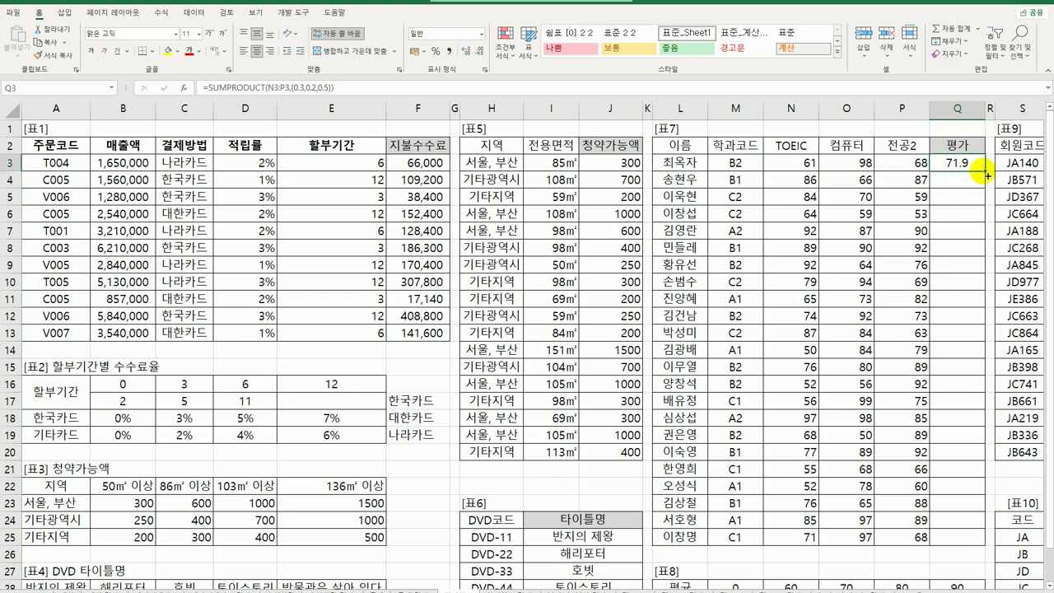
pyautogui.moveTo(989, 176); pyautogui.dragTo(958, 527)
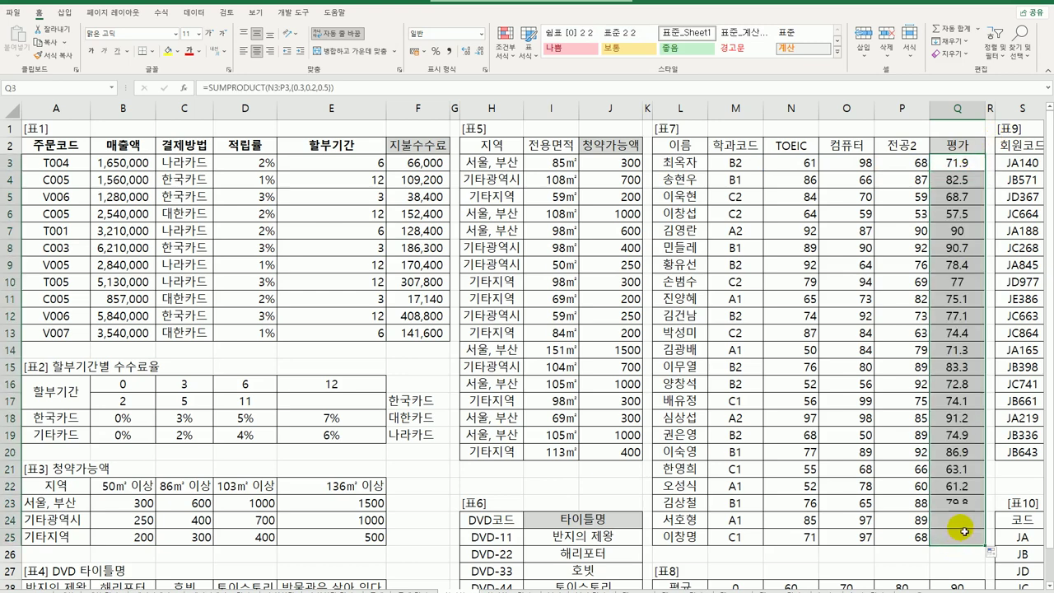
pyautogui.click(970, 165)
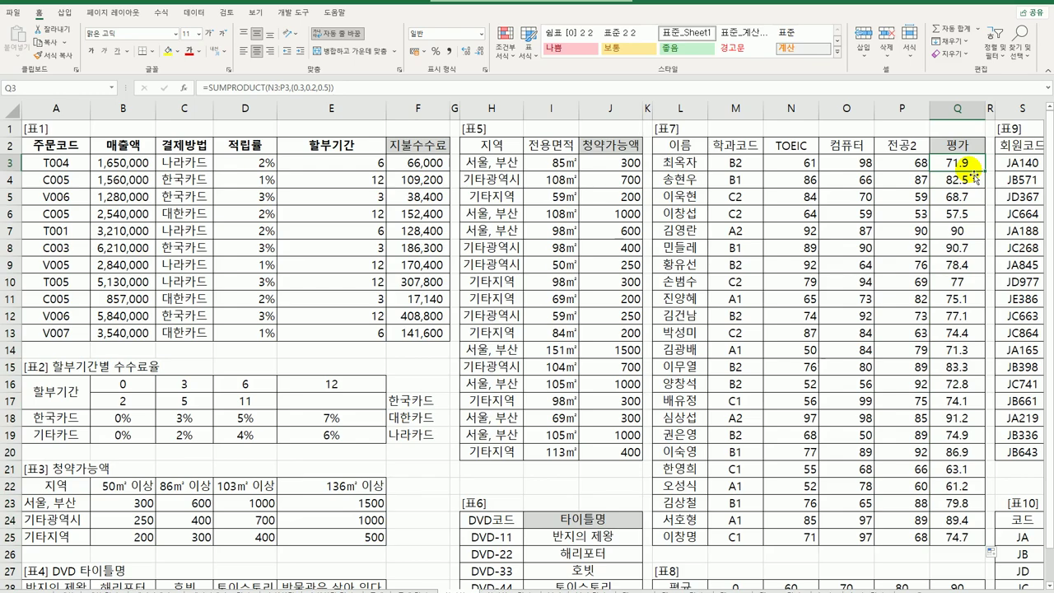
pyautogui.scroll(-3, 811, 328)
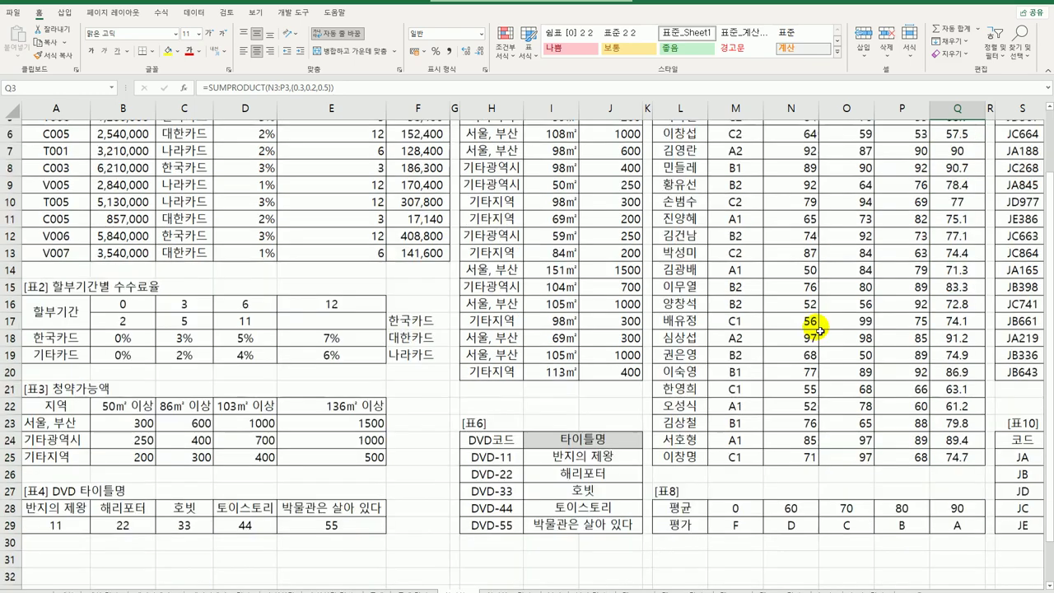
pyautogui.scroll(3, 816, 329)
pyautogui.scroll(1, 815, 329)
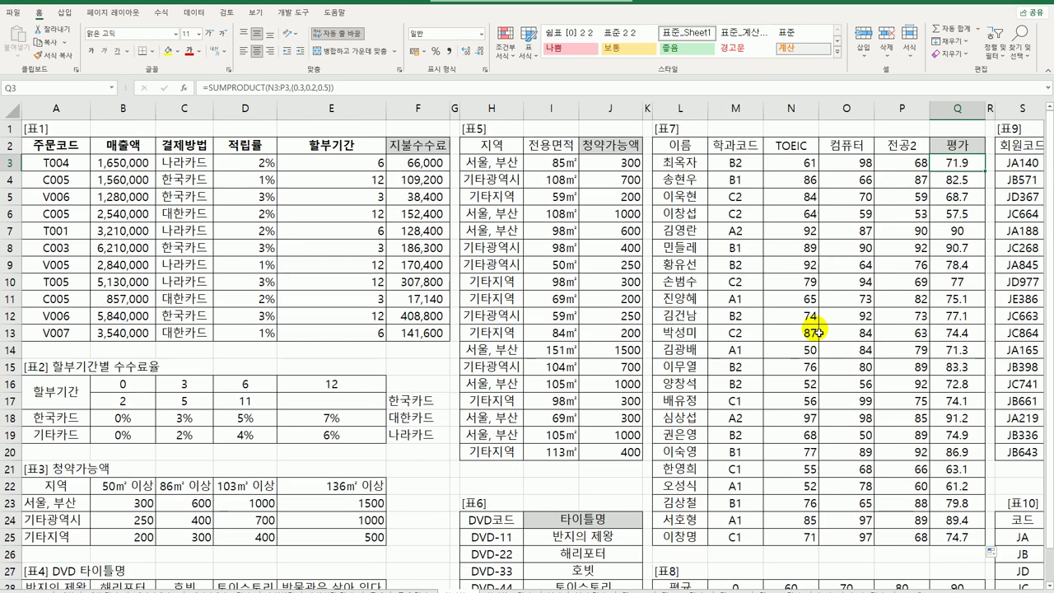
# Wrap Q3's SUMPRODUCT formula in XLOOKUP as the lookup value, with [표8]'s 평균 row $M$28:$Q$28 as the lookup array.
pyautogui.doubleClick(937, 165)
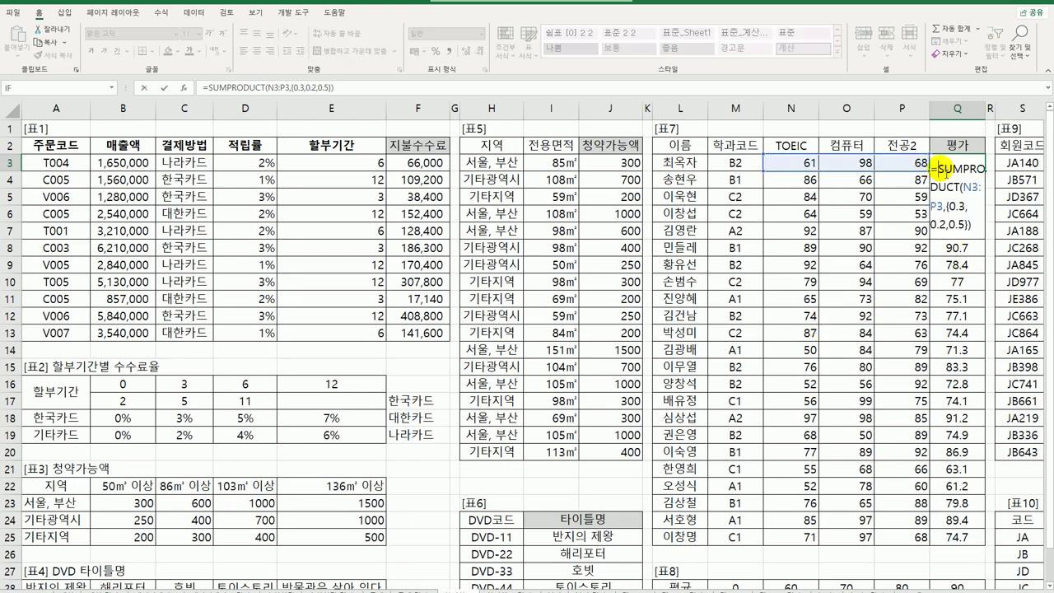
pyautogui.write('XLOOKUP(')
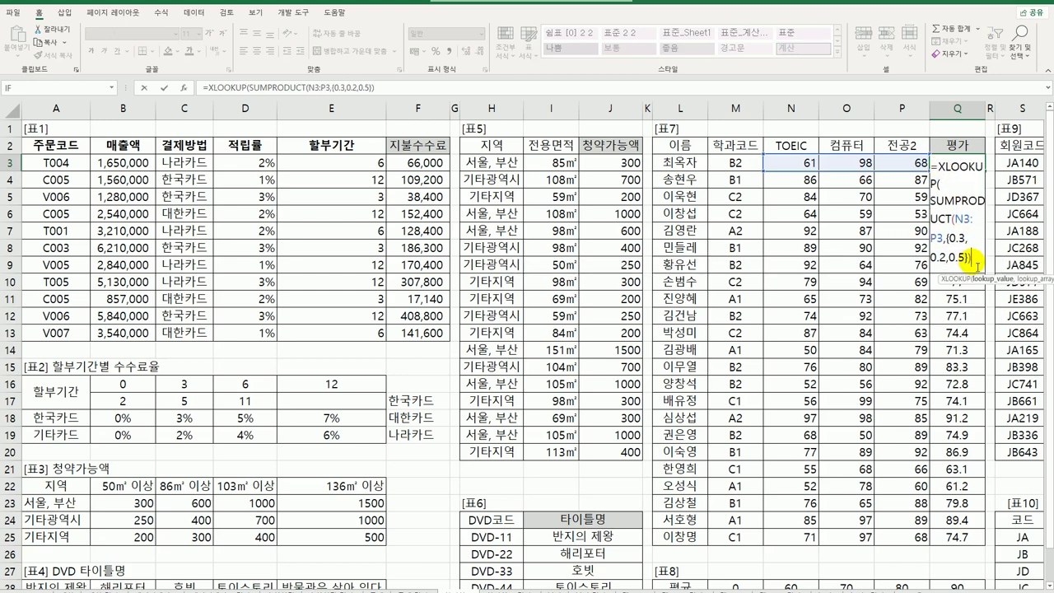
pyautogui.write(',')
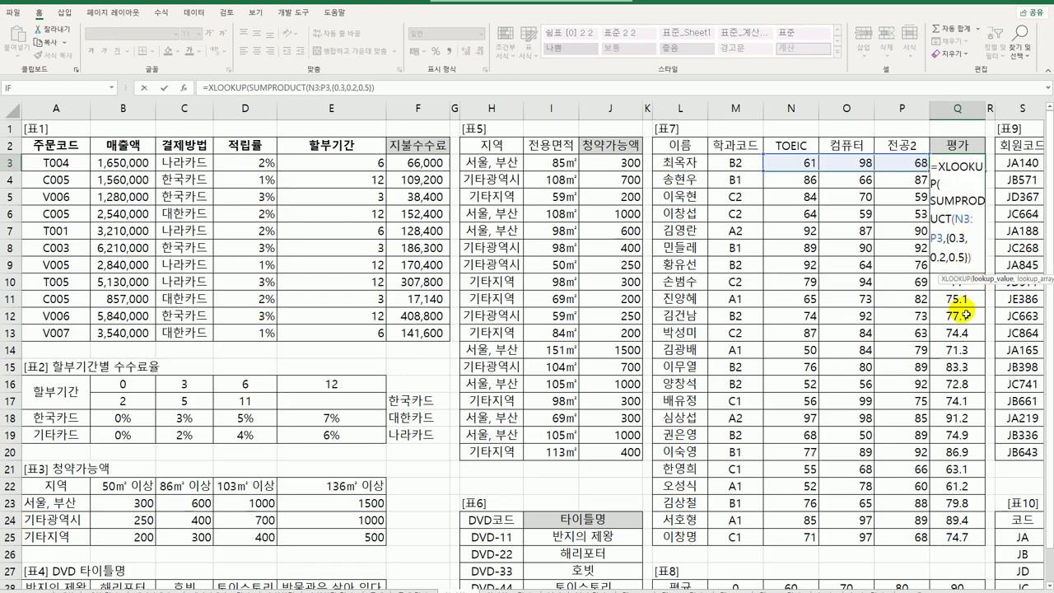
pyautogui.scroll(-3, 892, 395)
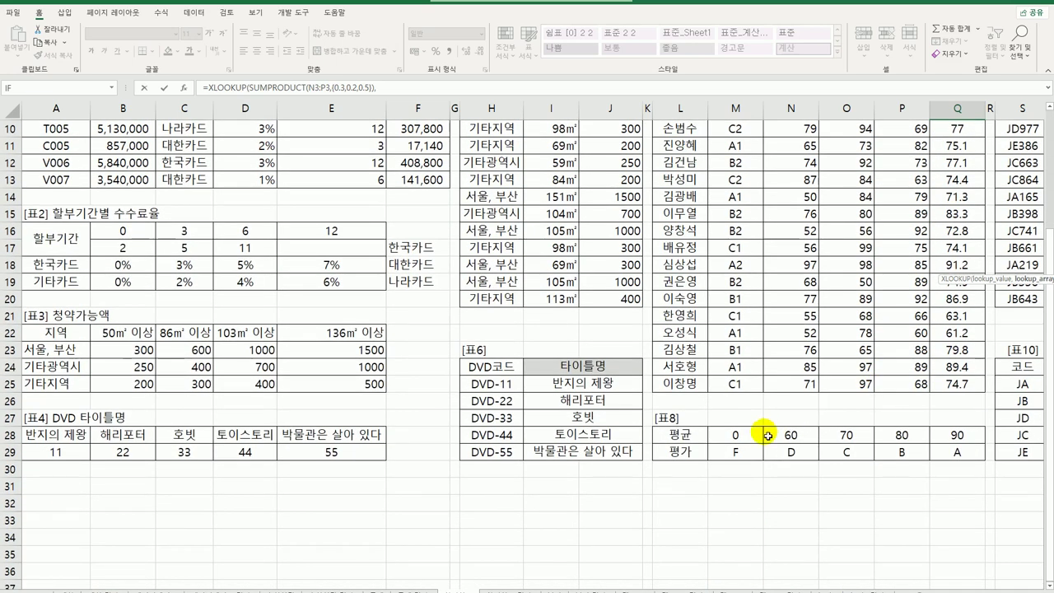
pyautogui.moveTo(737, 435); pyautogui.dragTo(941, 439)
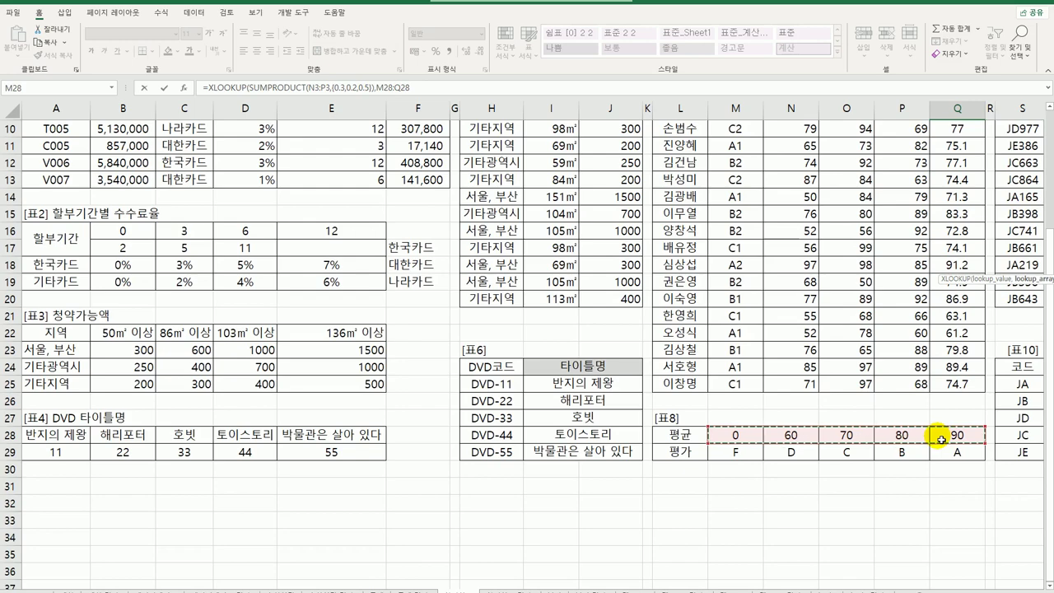
pyautogui.press('F4')
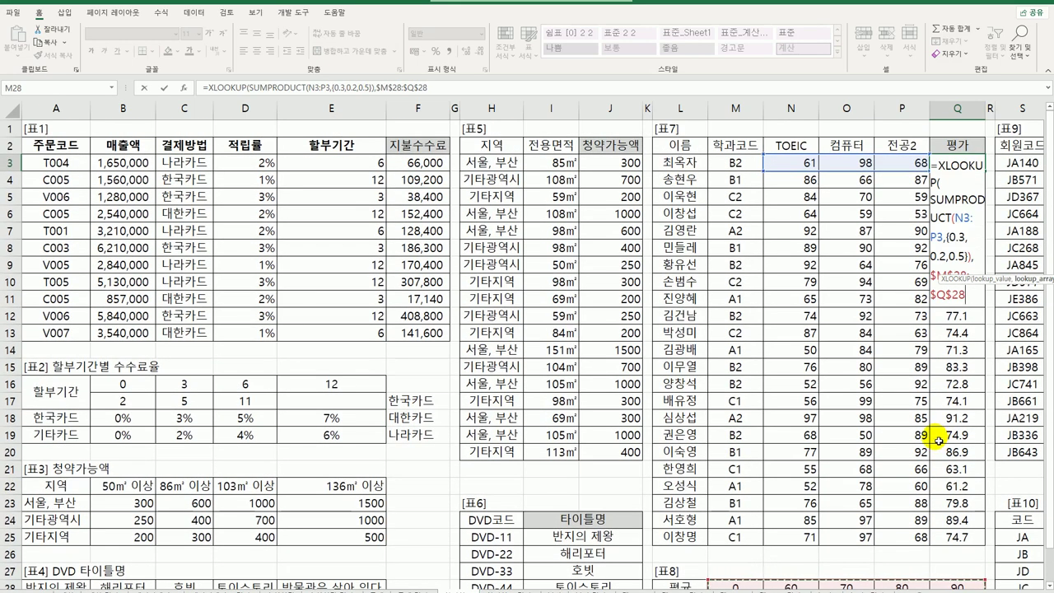
# Add [표8]'s 평가 row $M$29:$Q$29 as the return array of Q3's XLOOKUP formula.
pyautogui.write(',')
pyautogui.scroll(-3, 846, 452)
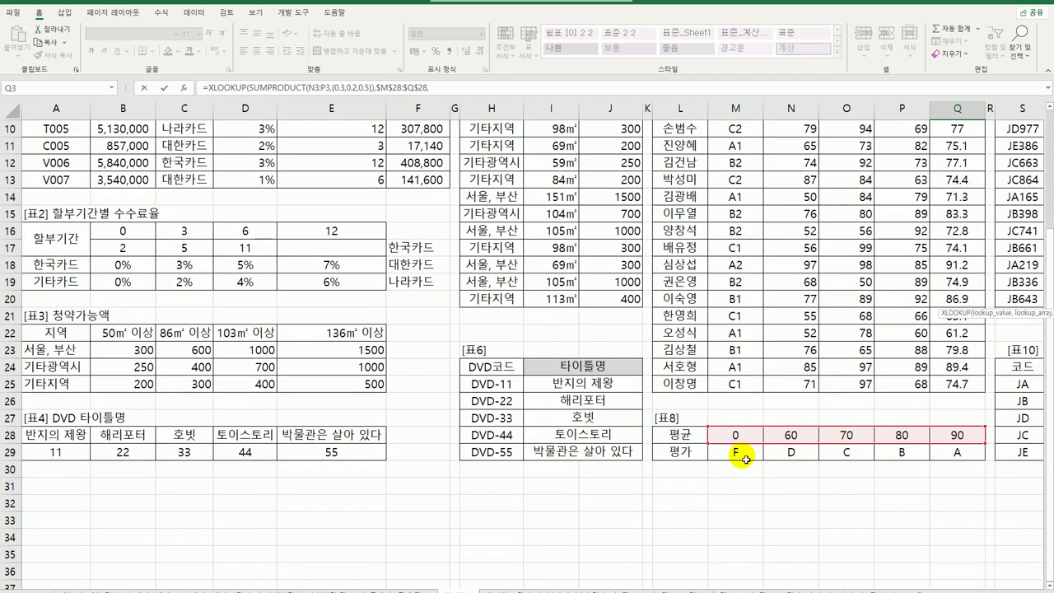
pyautogui.moveTo(735, 452); pyautogui.dragTo(937, 456)
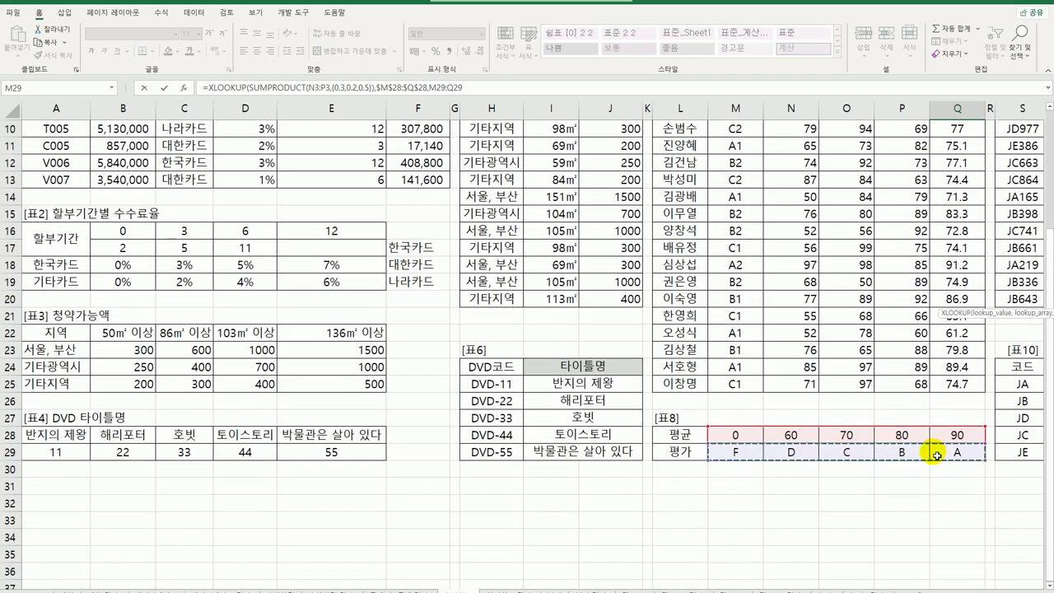
pyautogui.press('F4')
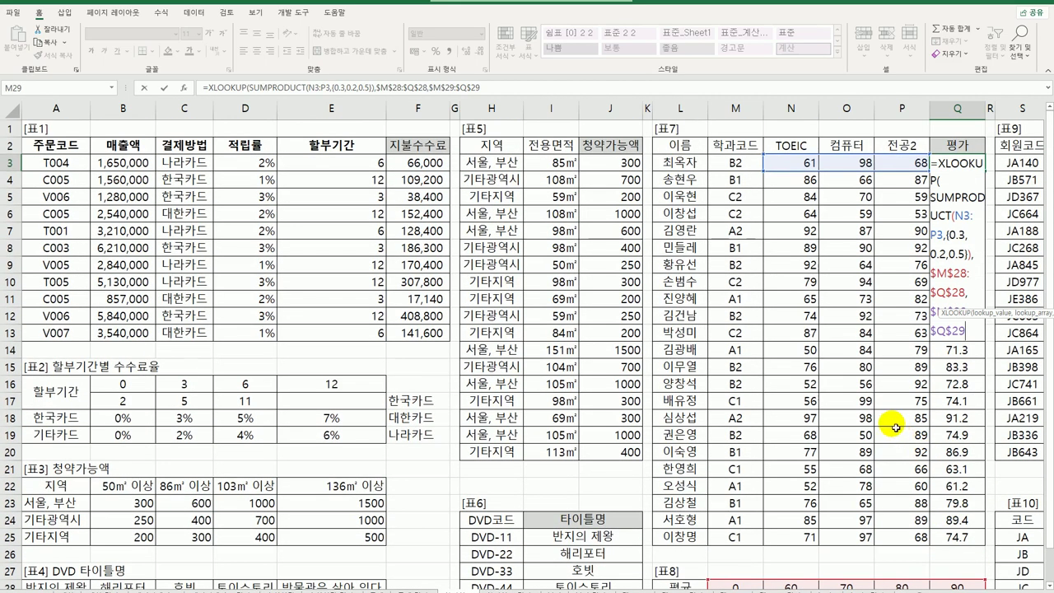
# Leave the if_not_found argument empty, set the match mode to -1, and complete Q3's XLOOKUP formula.
pyautogui.write(',')
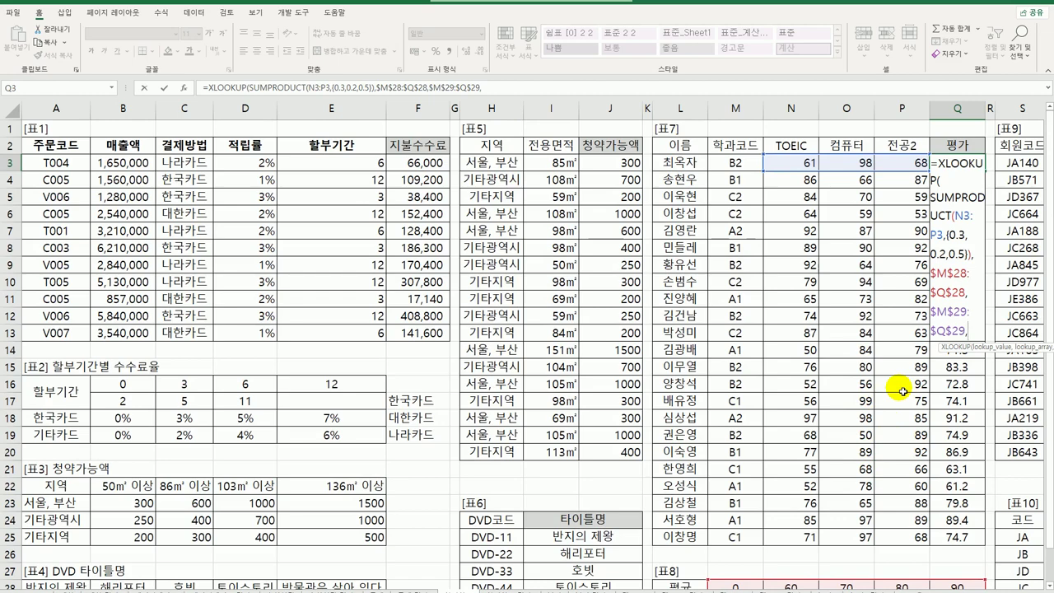
pyautogui.scroll(-3, 904, 393)
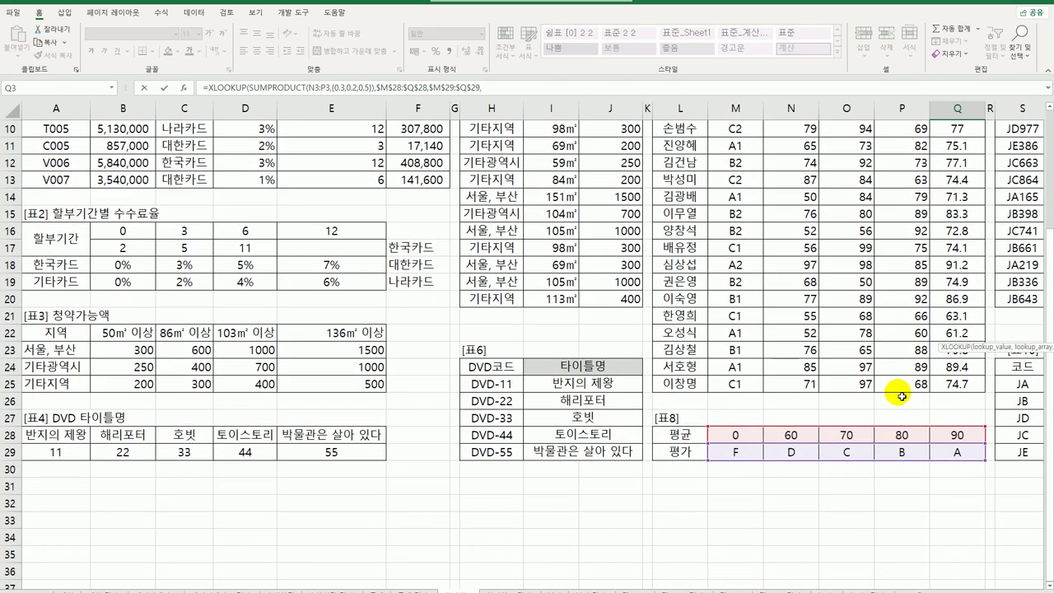
pyautogui.write(',')
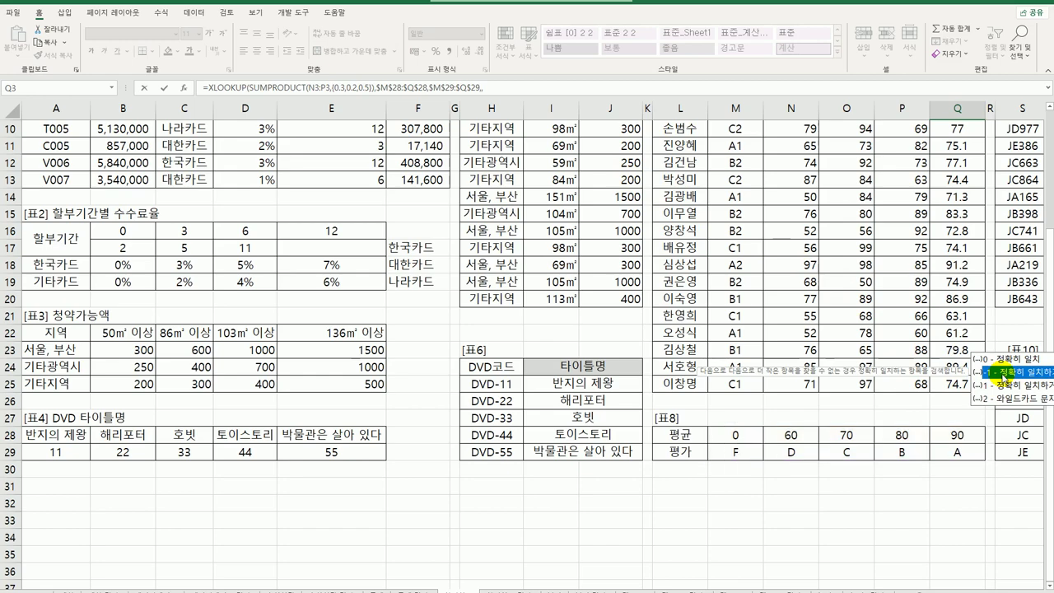
pyautogui.doubleClick(1003, 375)
pyautogui.scroll(3, 921, 392)
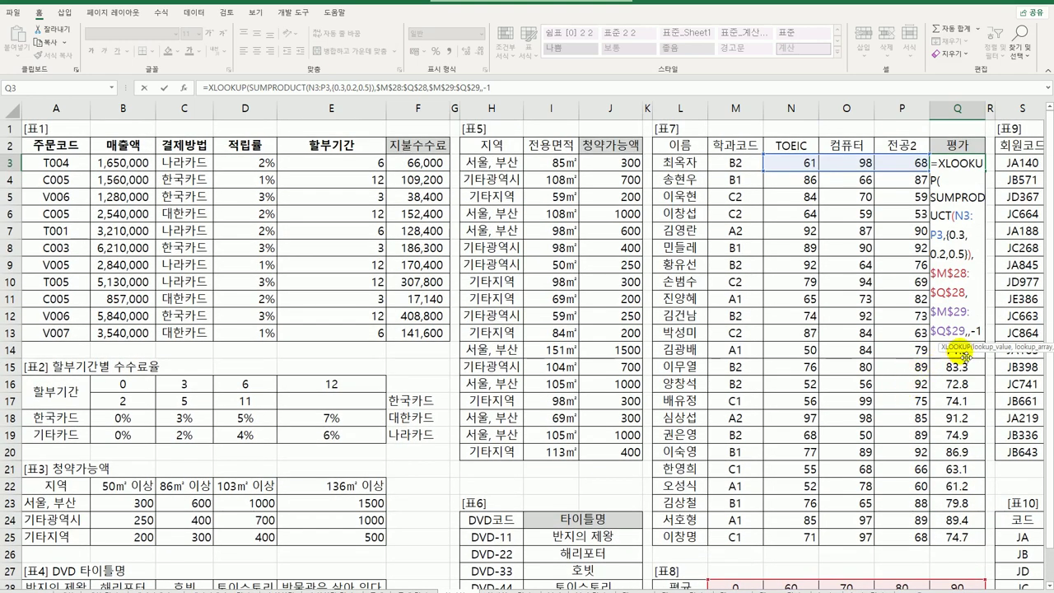
pyautogui.press('Return')
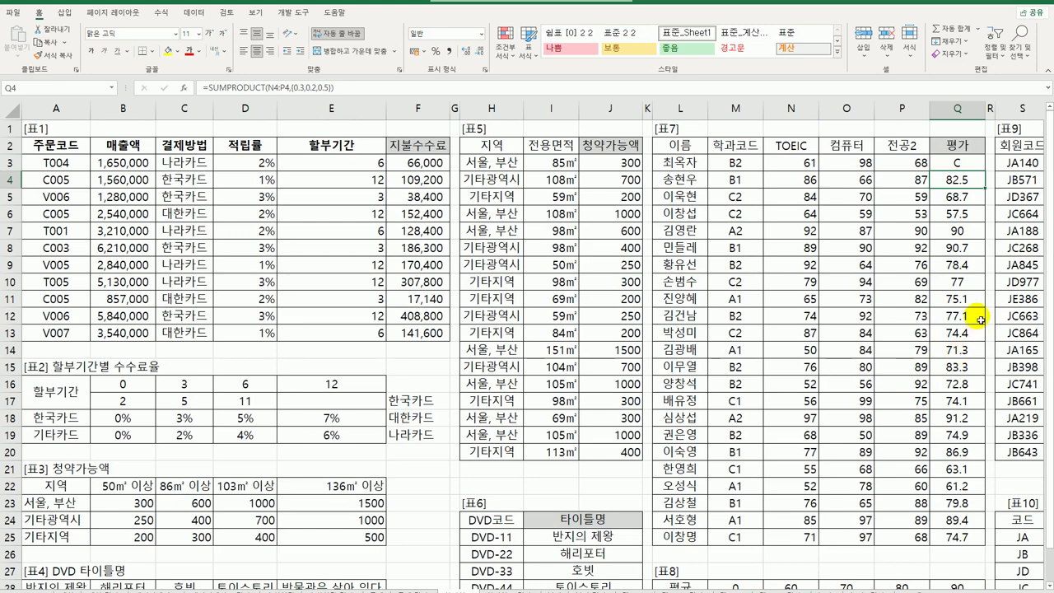
# Fill Q3's XLOOKUP formula down through Q25 and check Q25 against the grades in [표8].
pyautogui.click(966, 165)
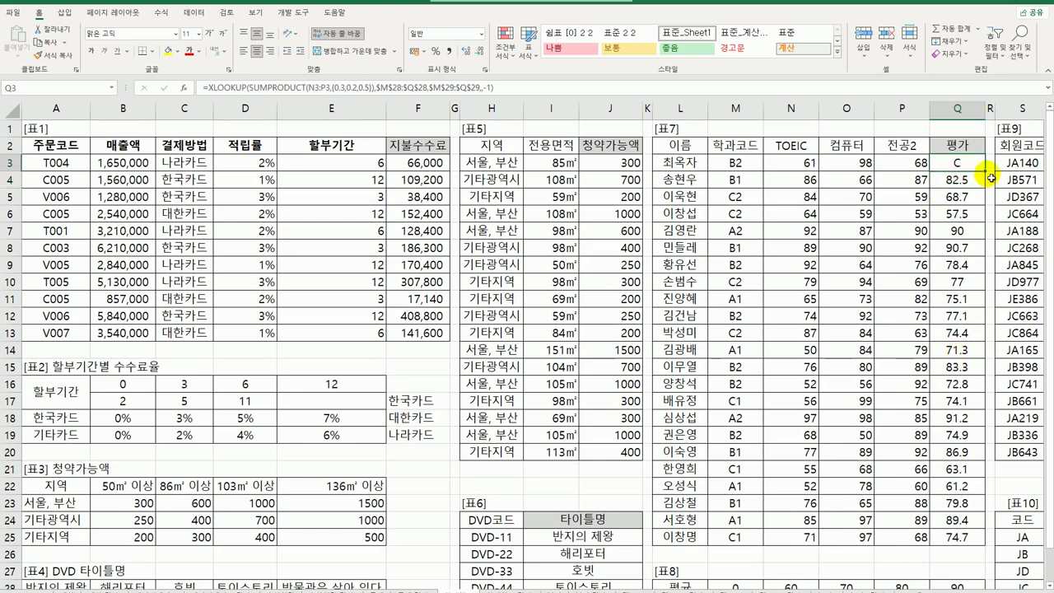
pyautogui.moveTo(985, 171); pyautogui.dragTo(974, 550)
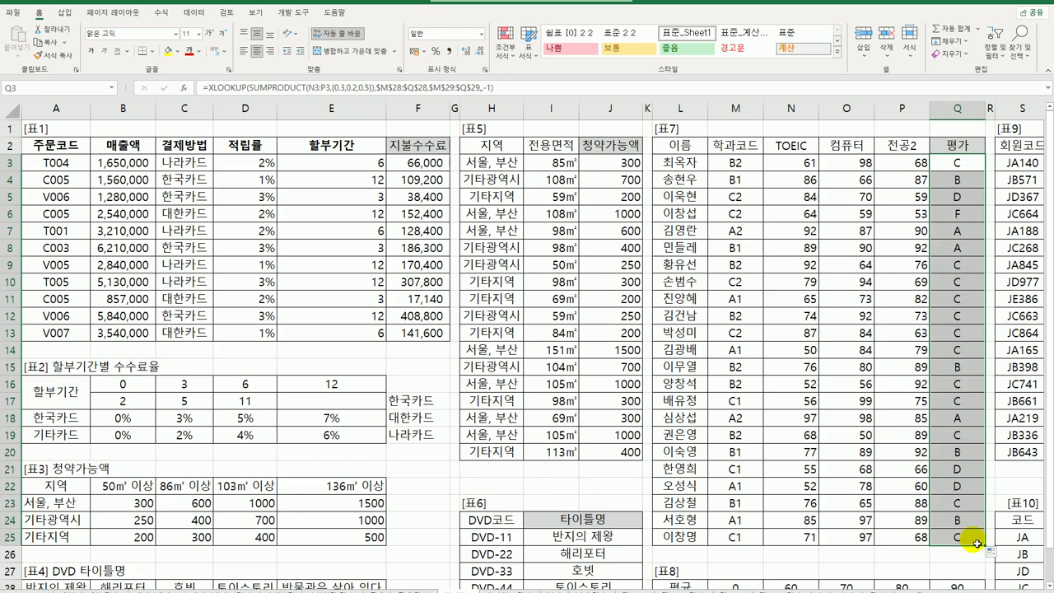
pyautogui.click(972, 540)
pyautogui.scroll(-3, 861, 521)
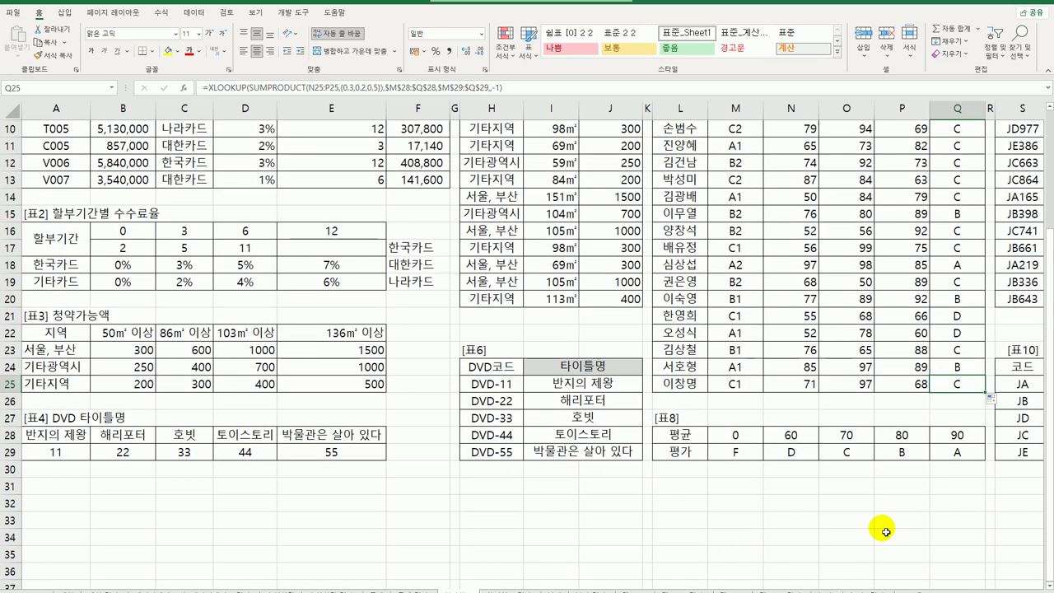
pyautogui.moveTo(718, 455); pyautogui.dragTo(933, 462)
pyautogui.scroll(3, 927, 452)
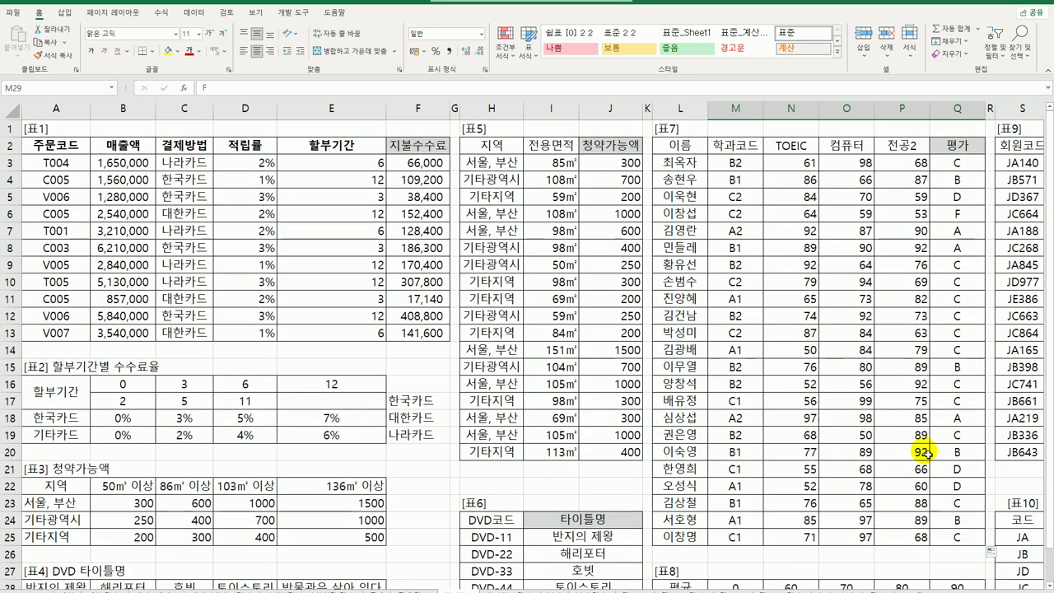
pyautogui.click(966, 163)
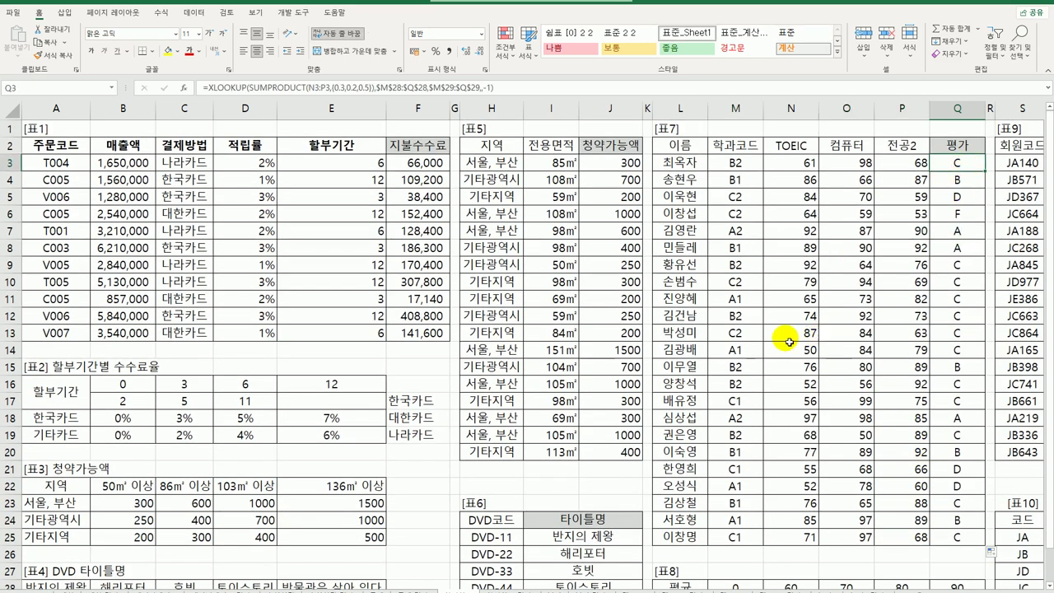
# Review the lookup value, return array and match mode arguments of the XLOOKUP formula in Q3.
pyautogui.hotkey('ctrl', 'Home')
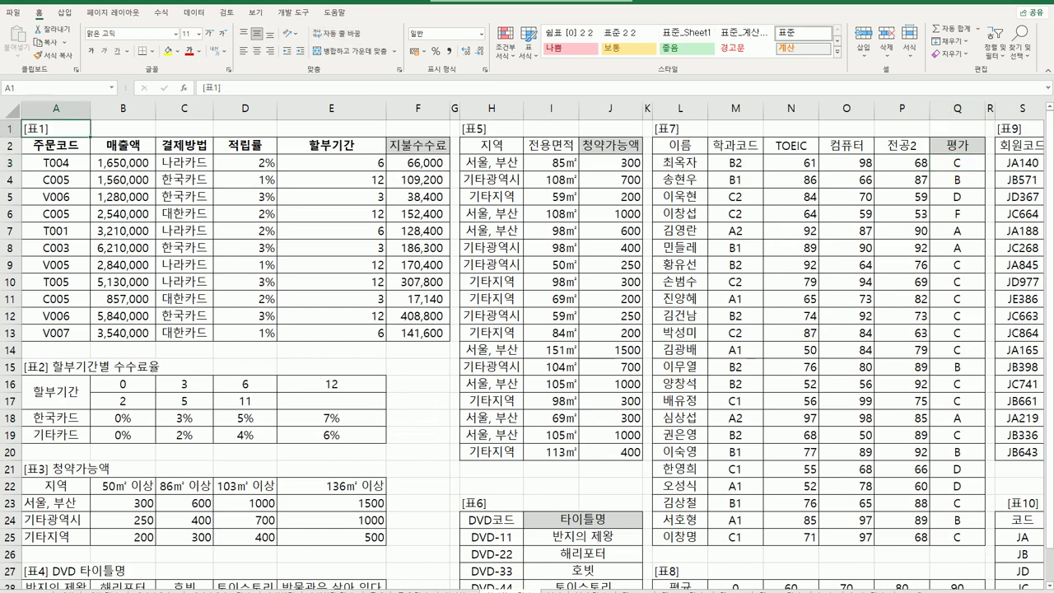
pyautogui.click(957, 163)
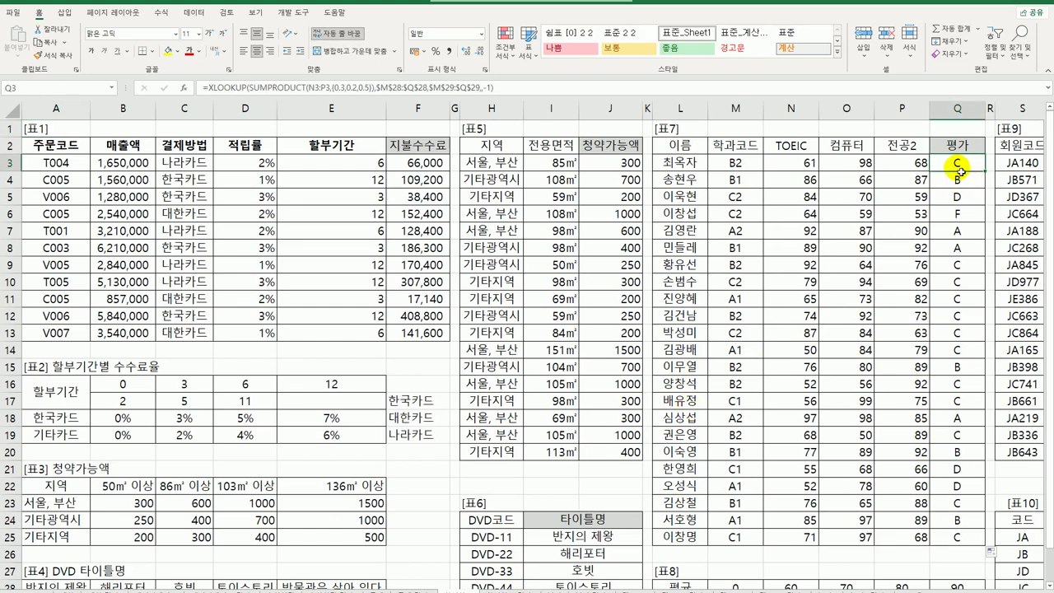
pyautogui.click(523, 86)
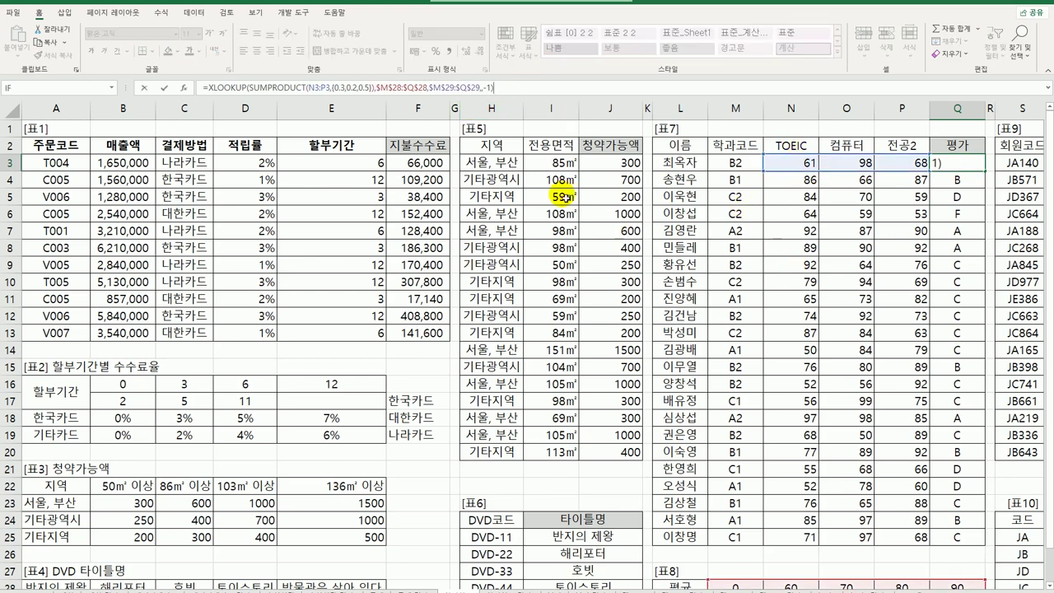
pyautogui.moveTo(252, 87); pyautogui.dragTo(376, 89)
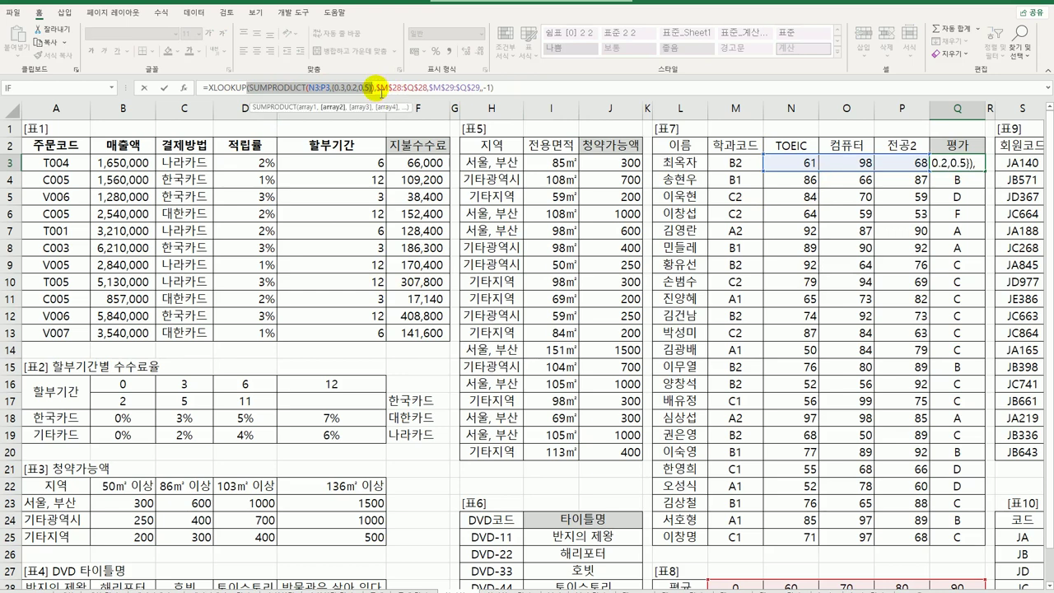
pyautogui.moveTo(380, 89); pyautogui.dragTo(484, 90)
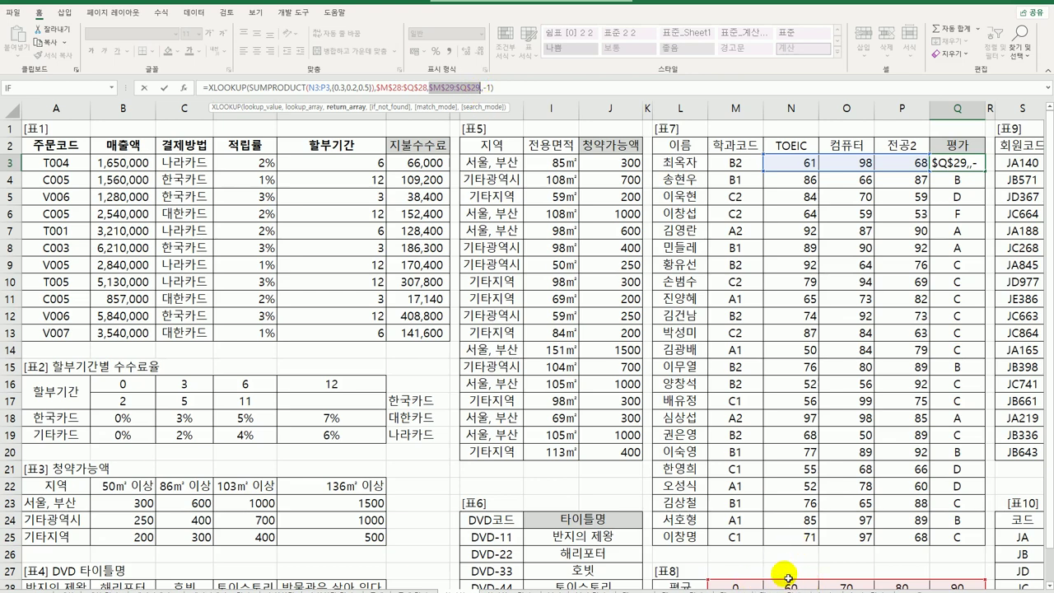
pyautogui.click(498, 88)
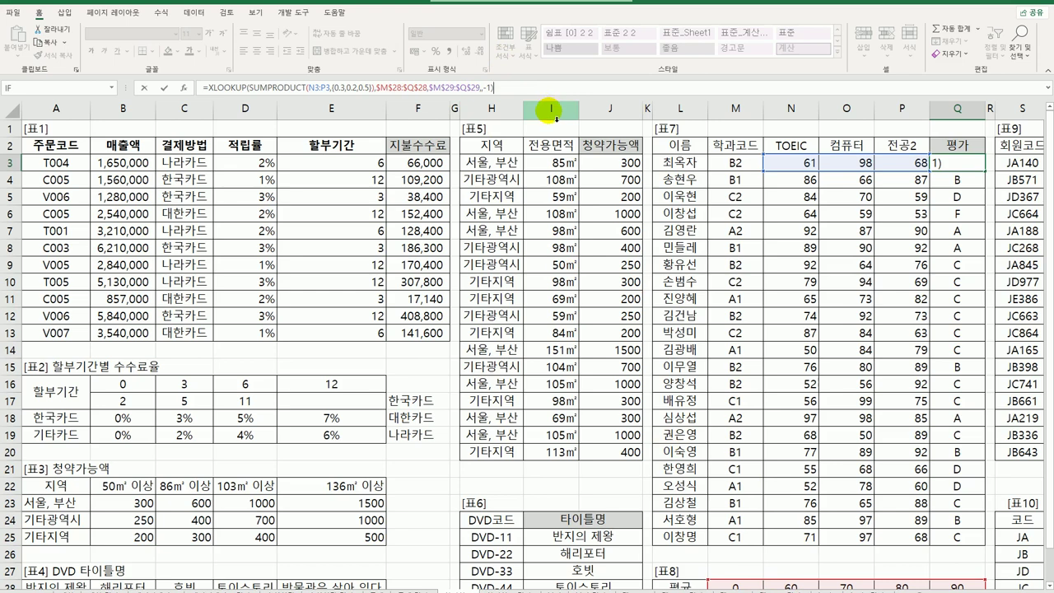
pyautogui.press('Return')
pyautogui.click(959, 162)
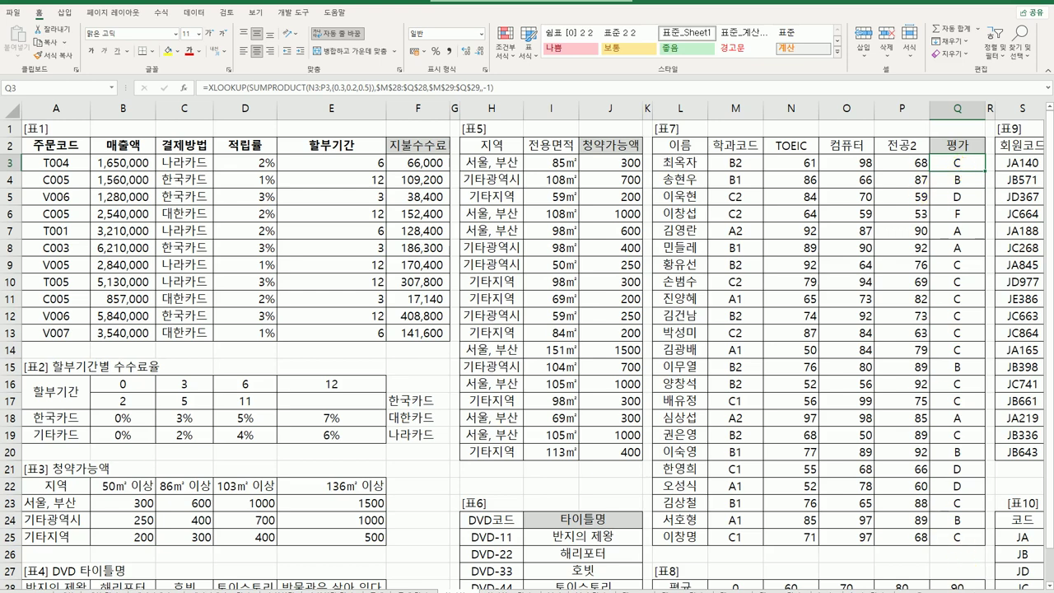
# Review the codes and jobs in [표10], and enter =LEFT(S3,2) in T3 to extract the 회원코드 prefix.
pyautogui.hscroll(3, 903, 365)
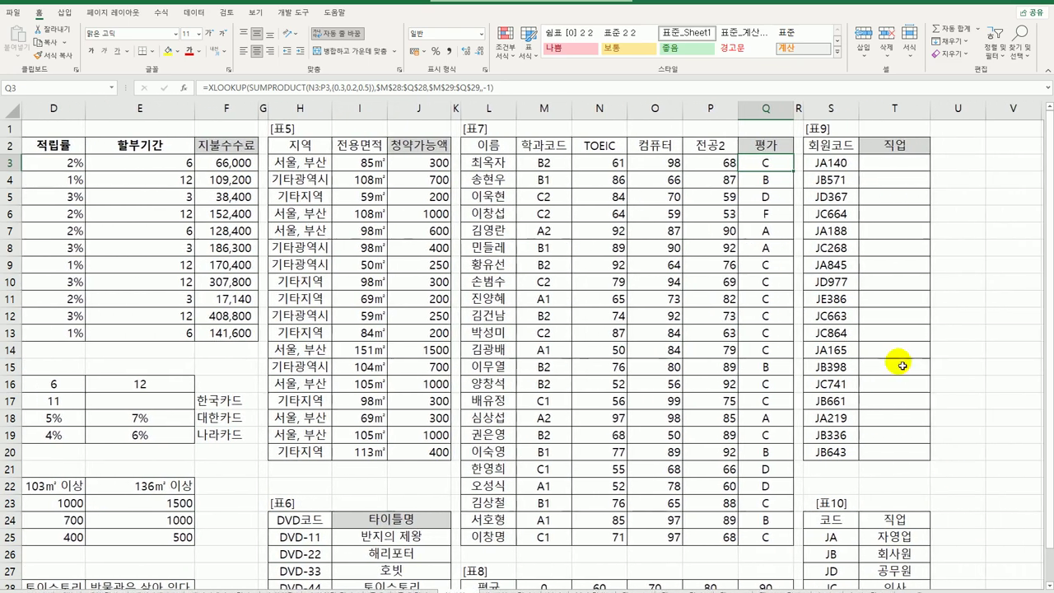
pyautogui.click(896, 168)
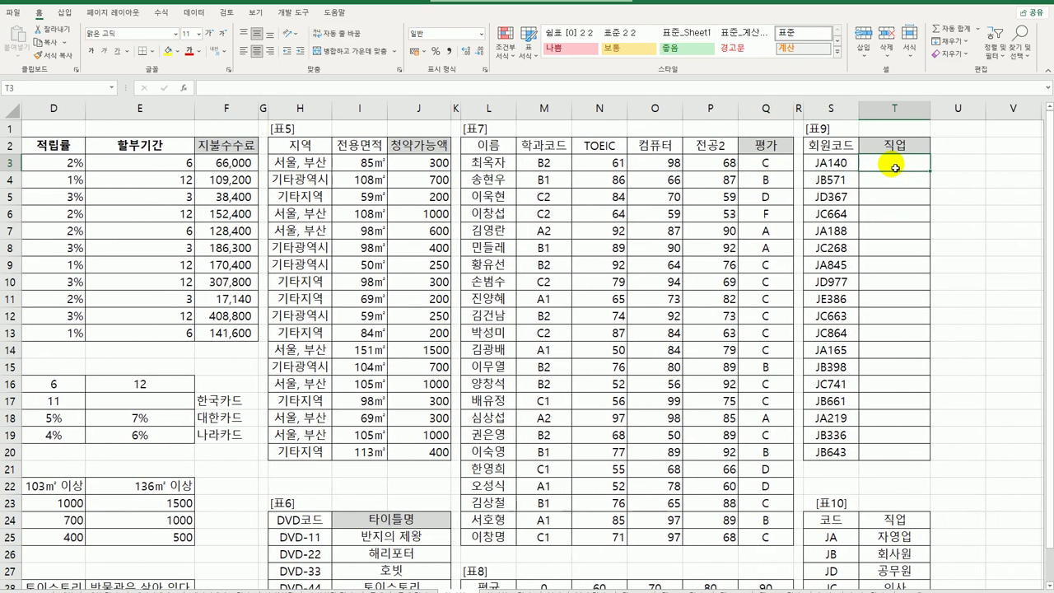
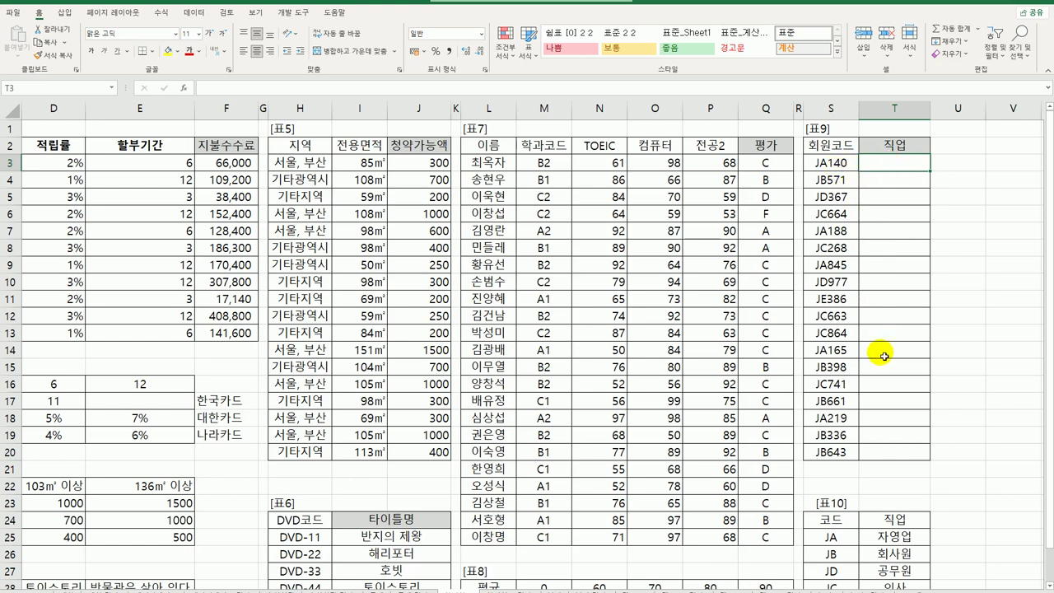
pyautogui.scroll(-3, 883, 356)
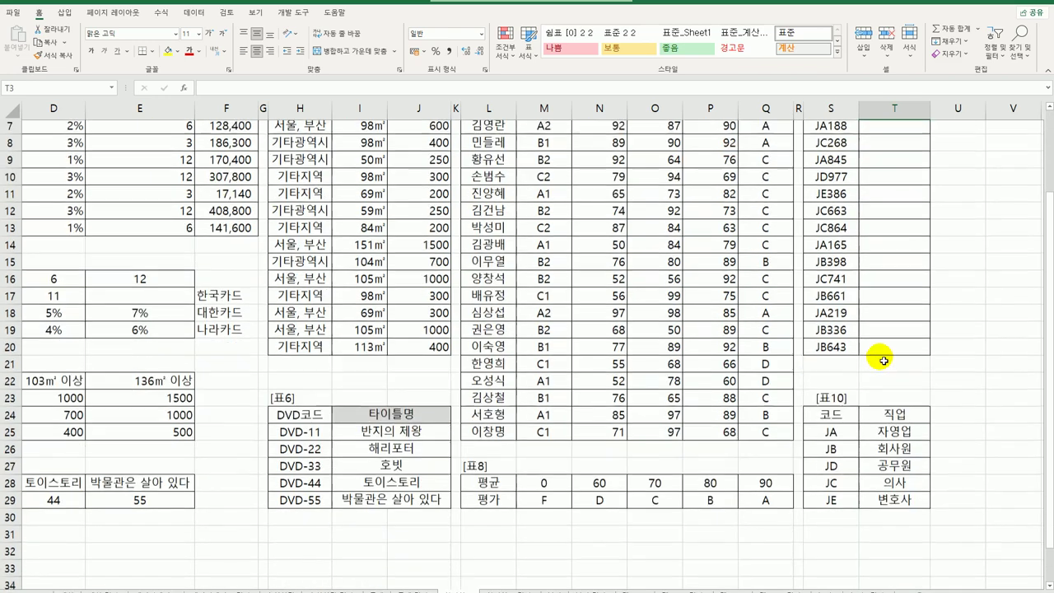
pyautogui.moveTo(833, 384); pyautogui.dragTo(866, 454)
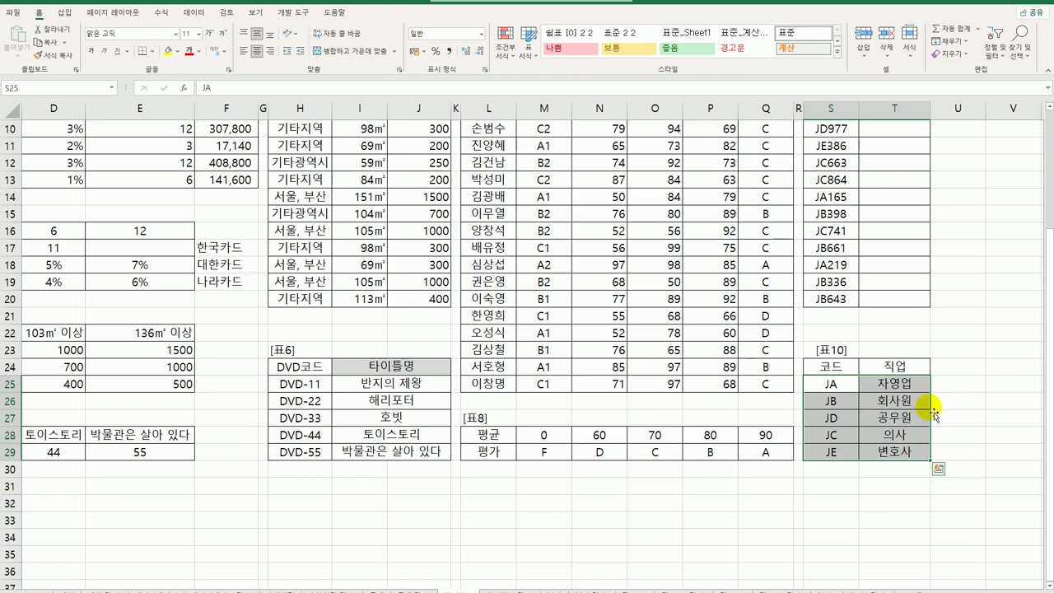
pyautogui.scroll(3, 960, 412)
pyautogui.click(906, 172)
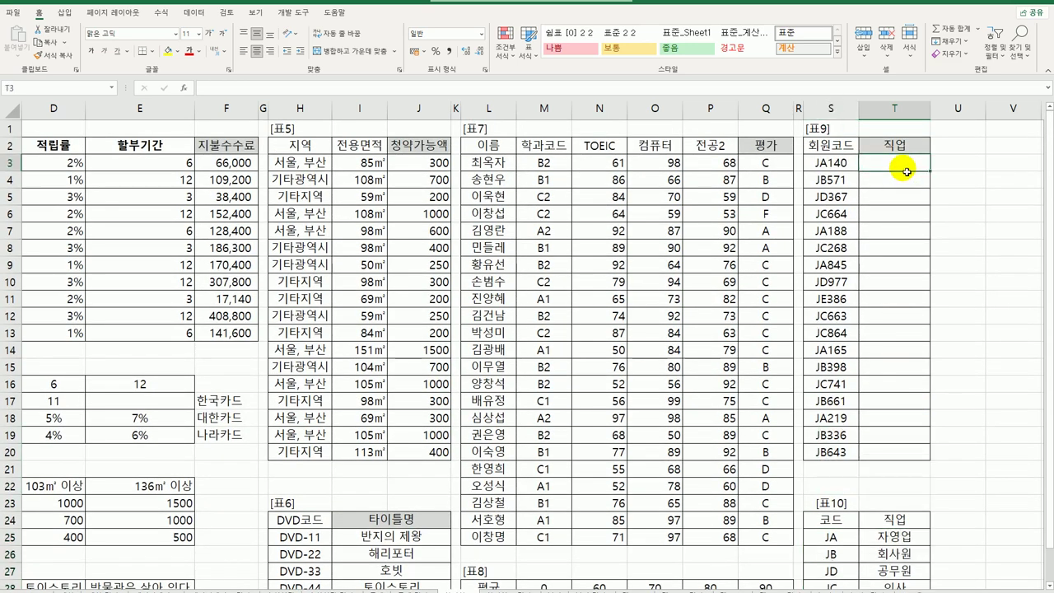
pyautogui.write('=')
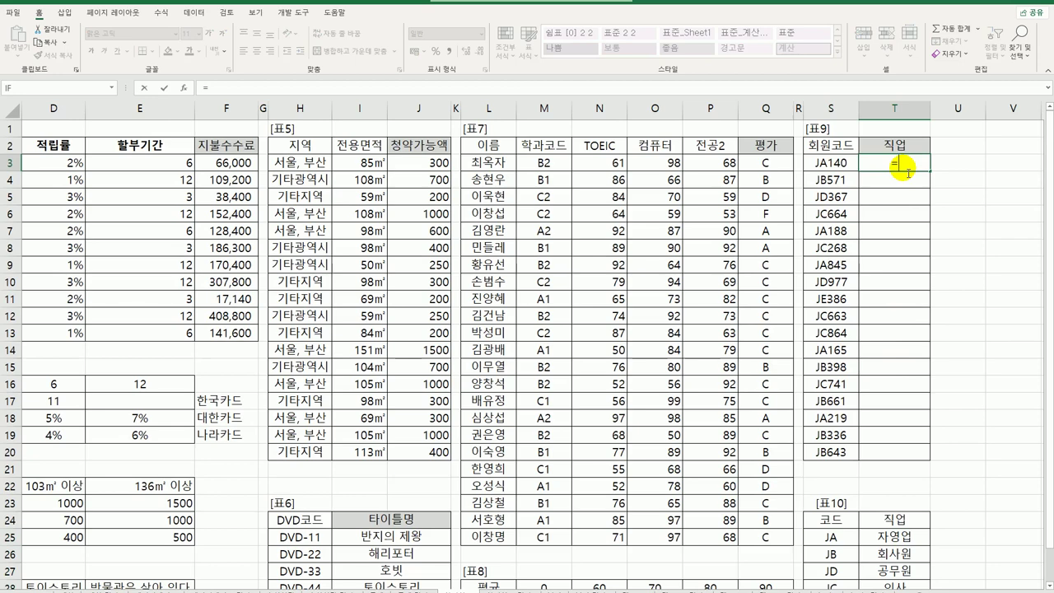
pyautogui.write('LEFT(')
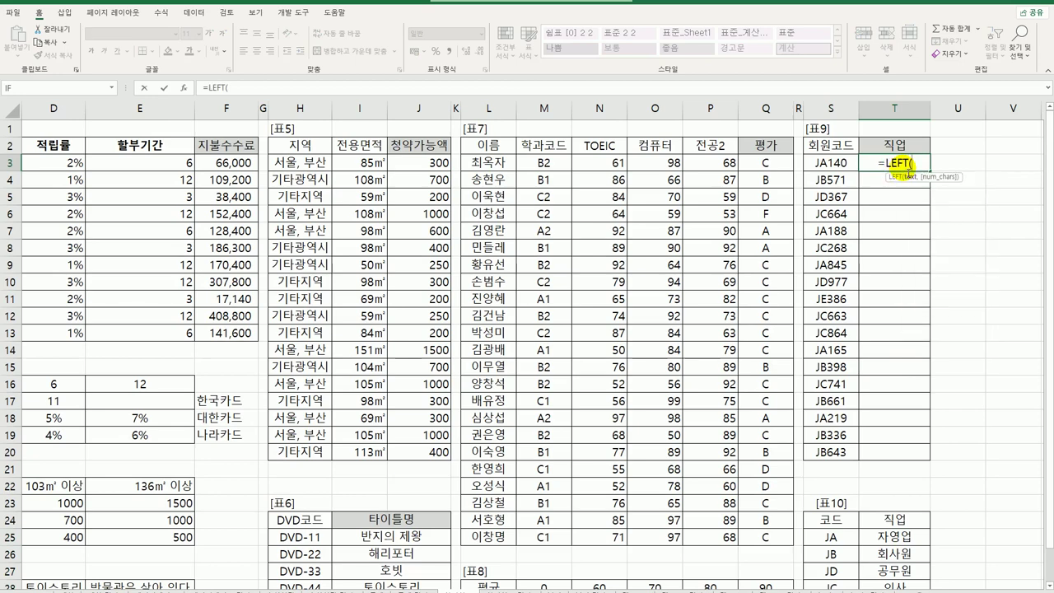
pyautogui.press('Left')
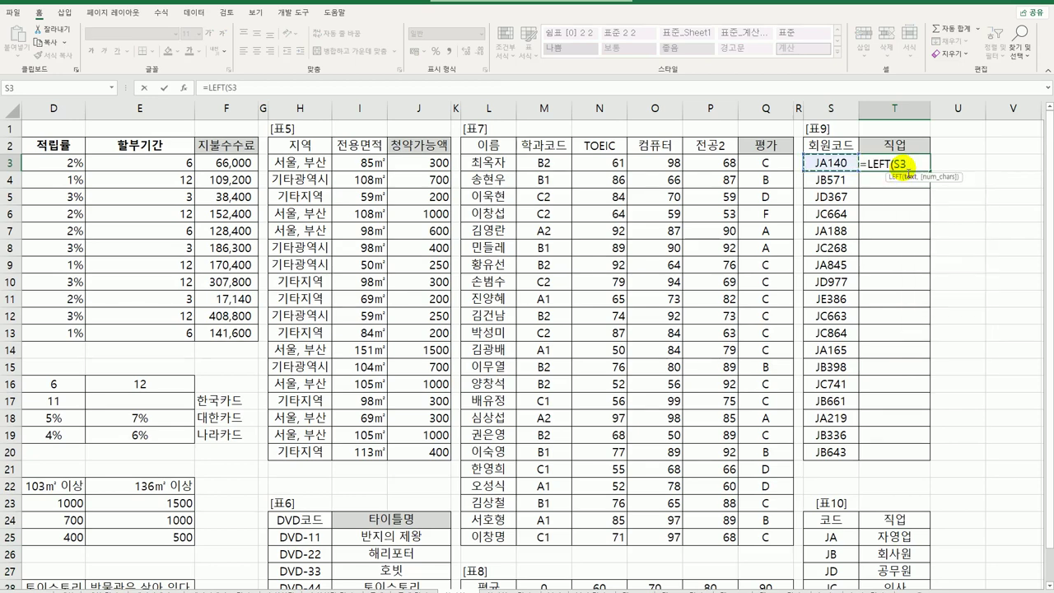
pyautogui.write(',2)')
pyautogui.press('Return')
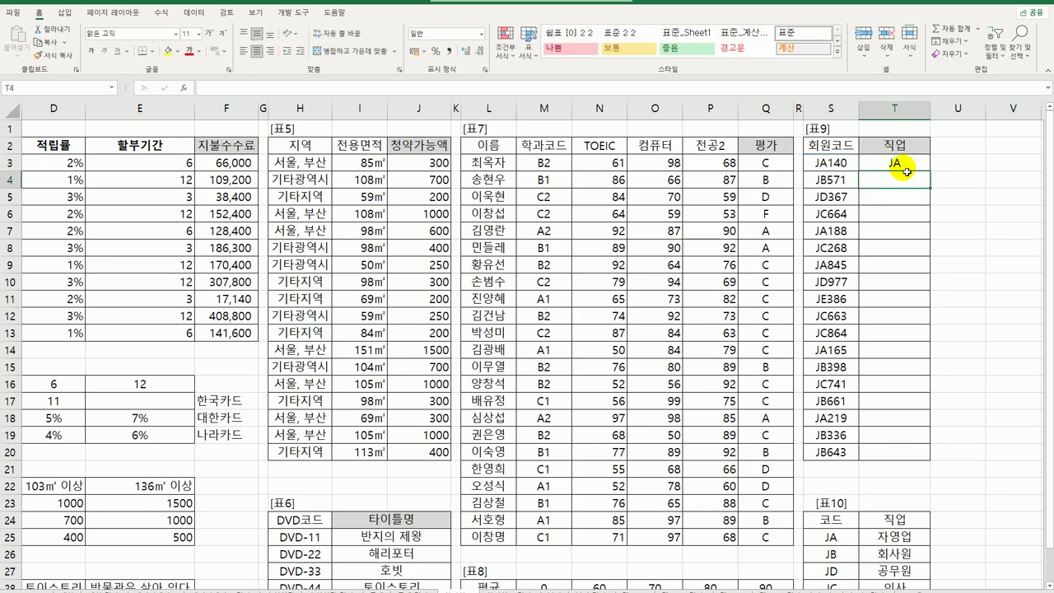
# Wrap T3's LEFT(S3,2) in a VLOOKUP function so that it serves as the lookup value.
pyautogui.press('Up')
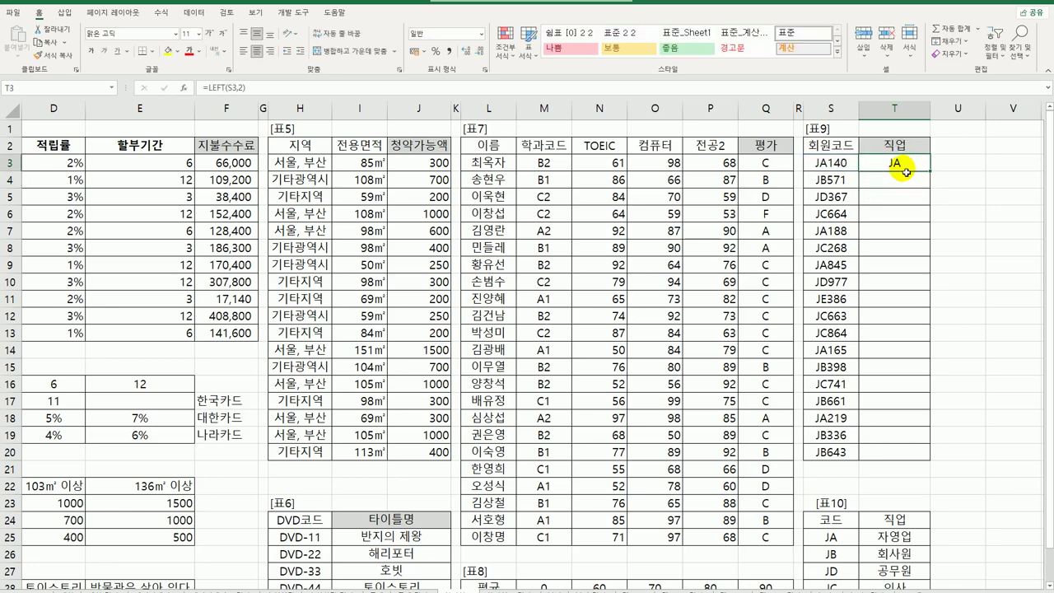
pyautogui.doubleClick(902, 172)
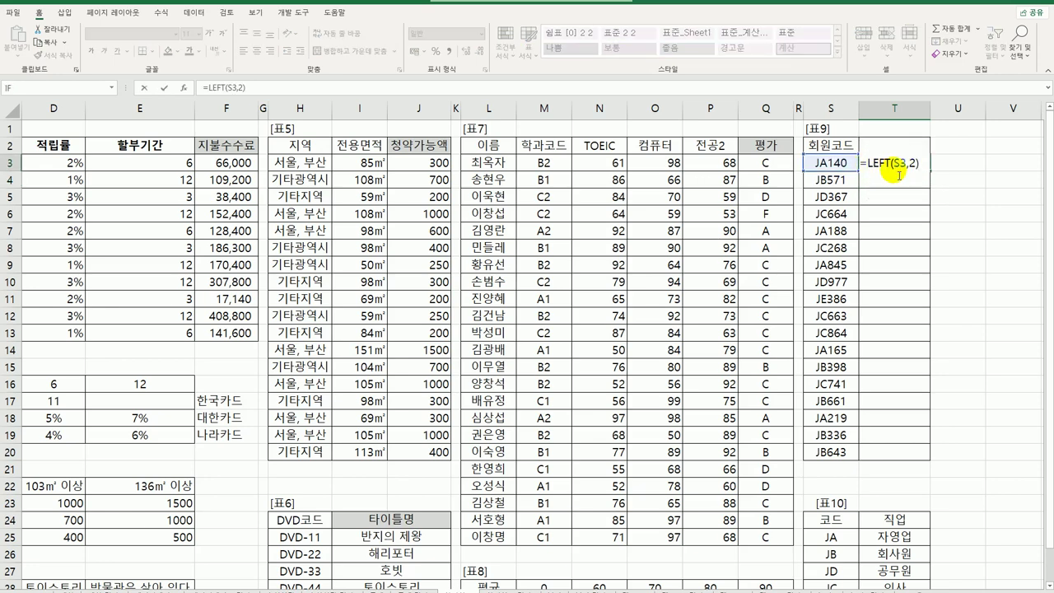
pyautogui.write('VL')
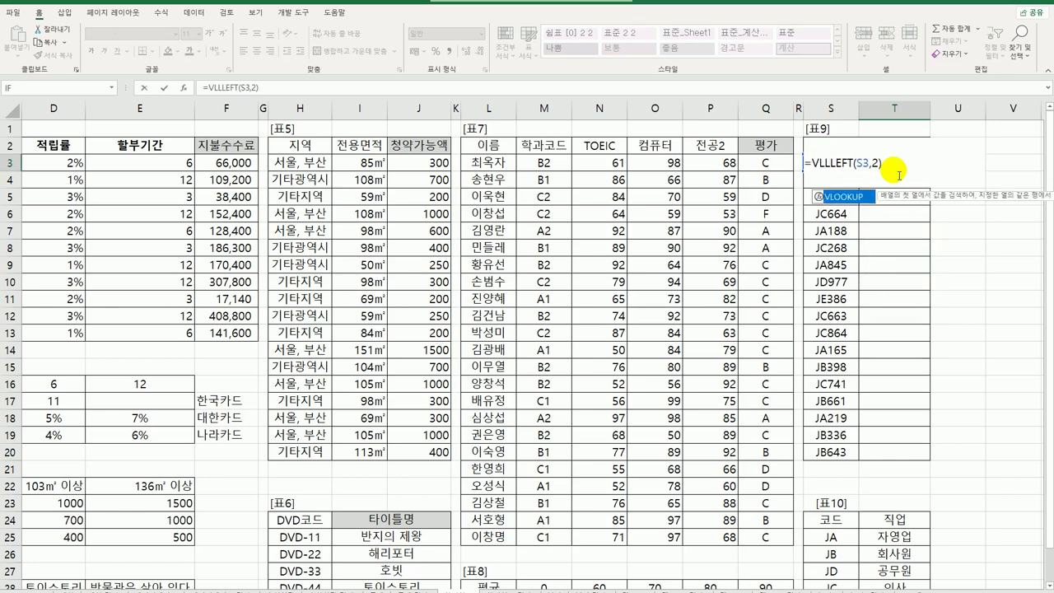
pyautogui.press('BackSpace')
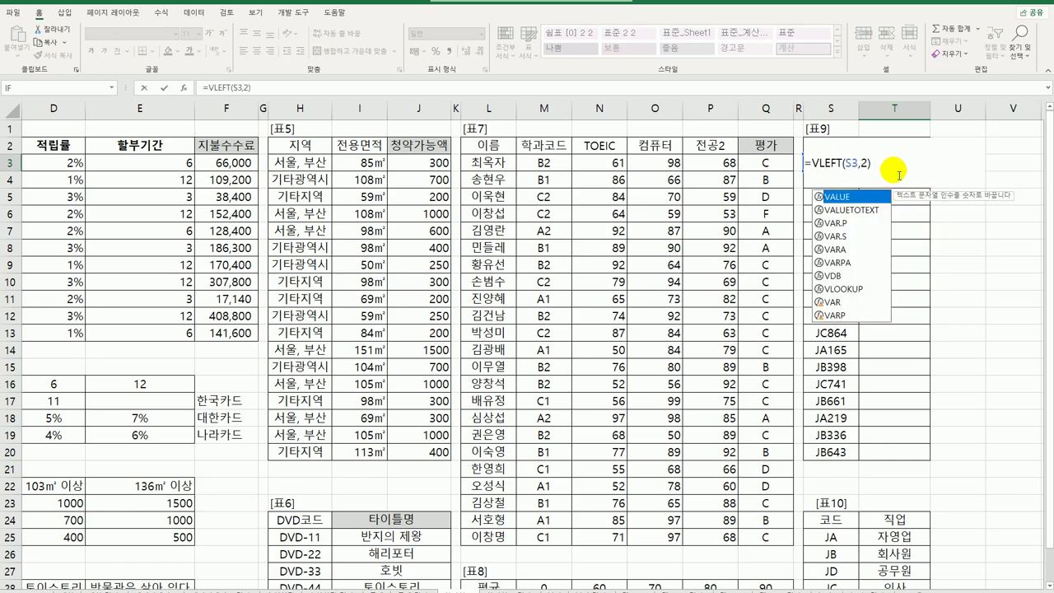
pyautogui.doubleClick(850, 290)
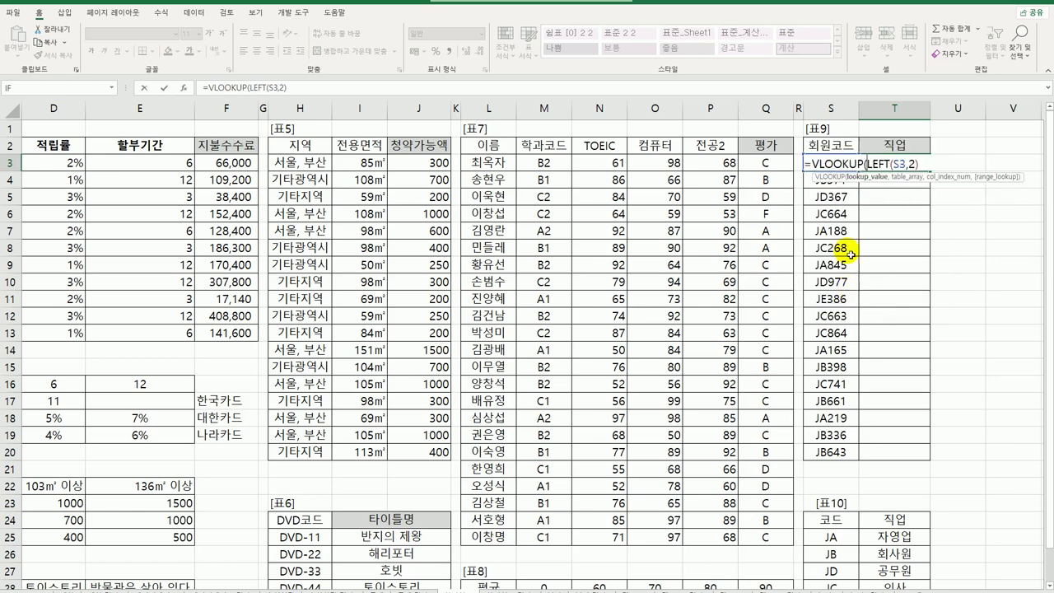
pyautogui.click(920, 164)
pyautogui.write(',')
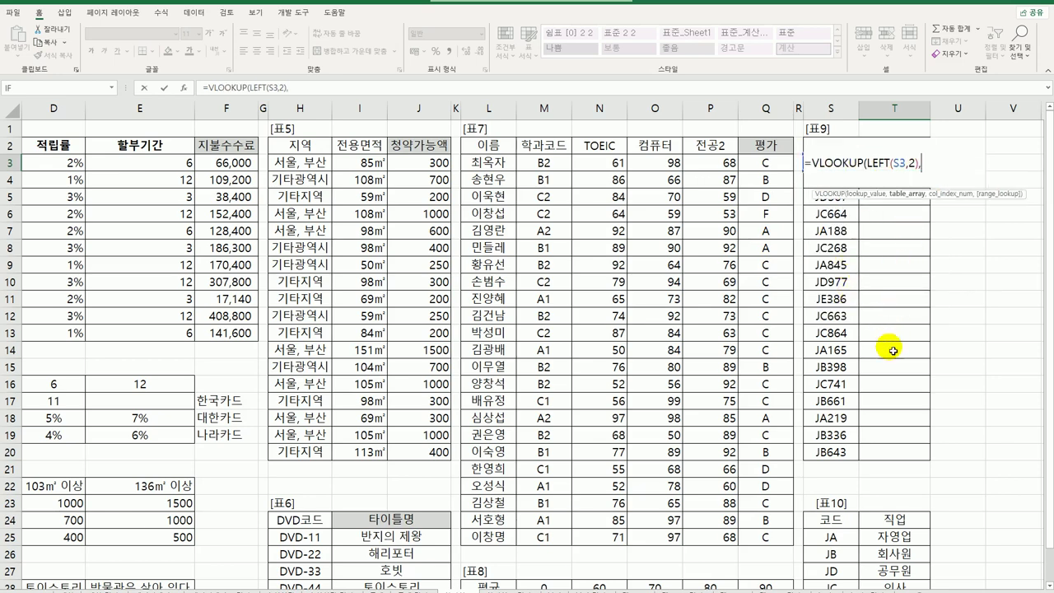
# Add [표10]'s data range as the absolute table array $S$25:$T$29 of T3's VLOOKUP.
pyautogui.scroll(-3, 882, 387)
pyautogui.moveTo(832, 384); pyautogui.dragTo(884, 453)
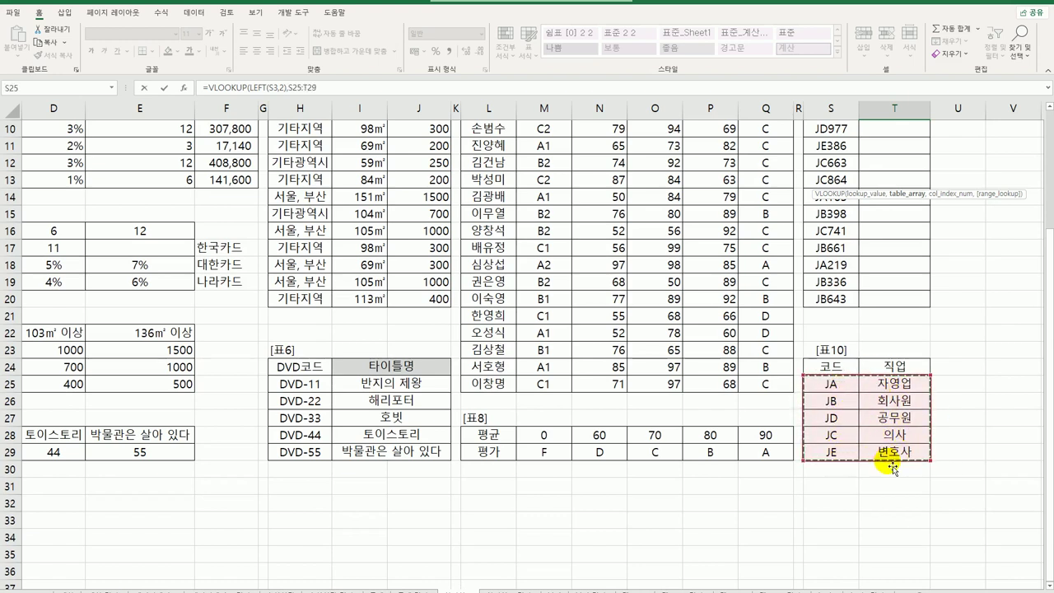
pyautogui.press('F4')
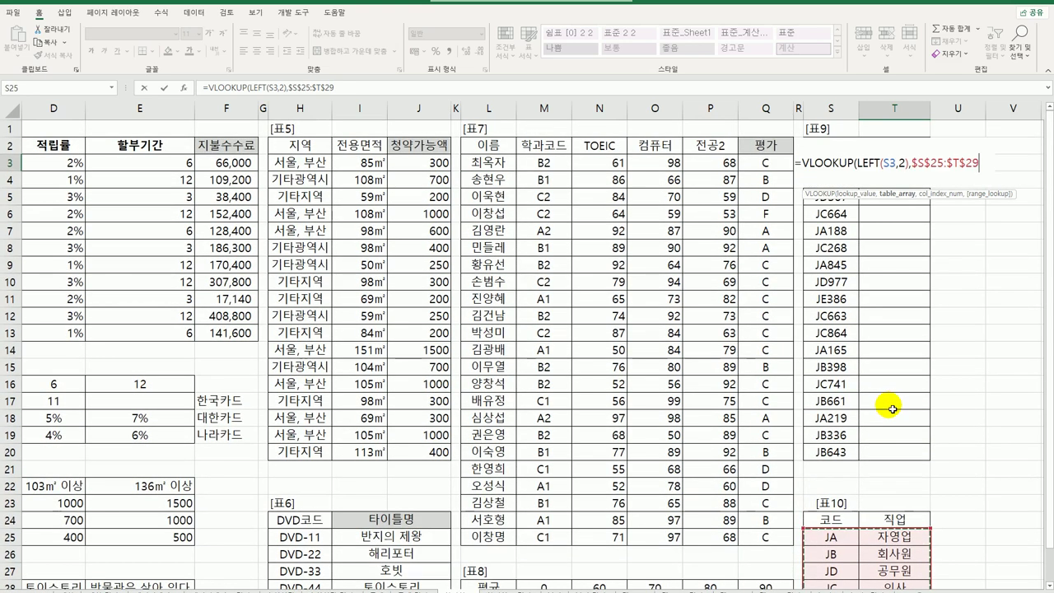
pyautogui.write(',')
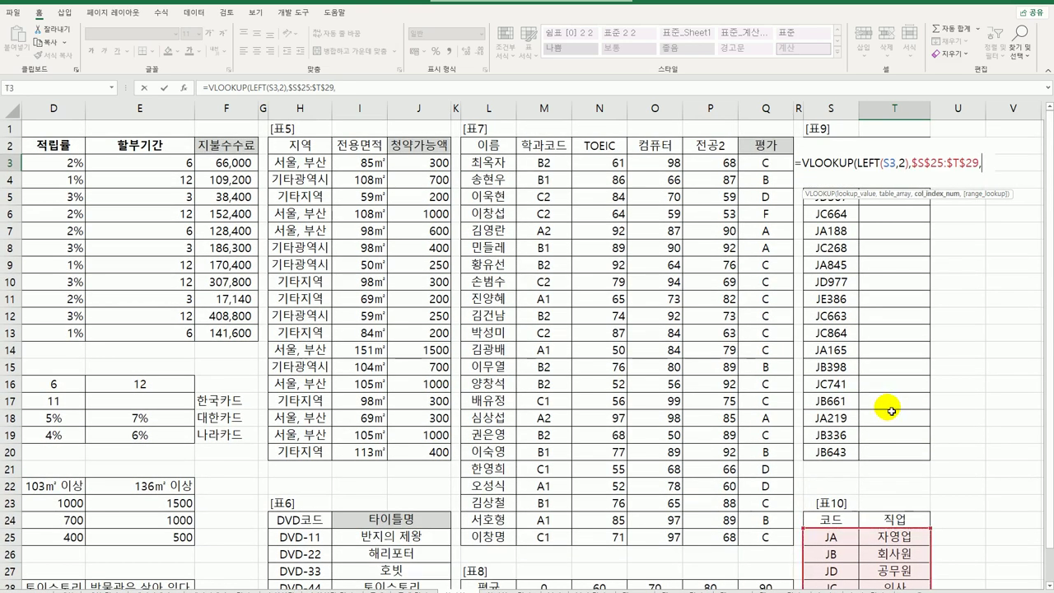
# Complete T3's VLOOKUP with column index 2 and exact match 0, and fill the formula down through T20.
pyautogui.write('2,')
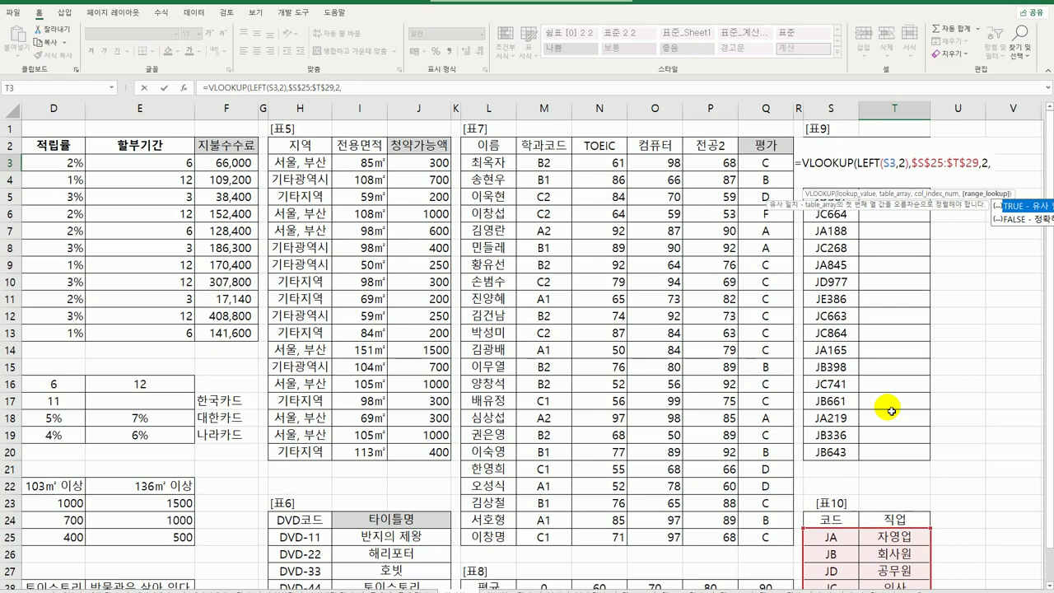
pyautogui.write('0')
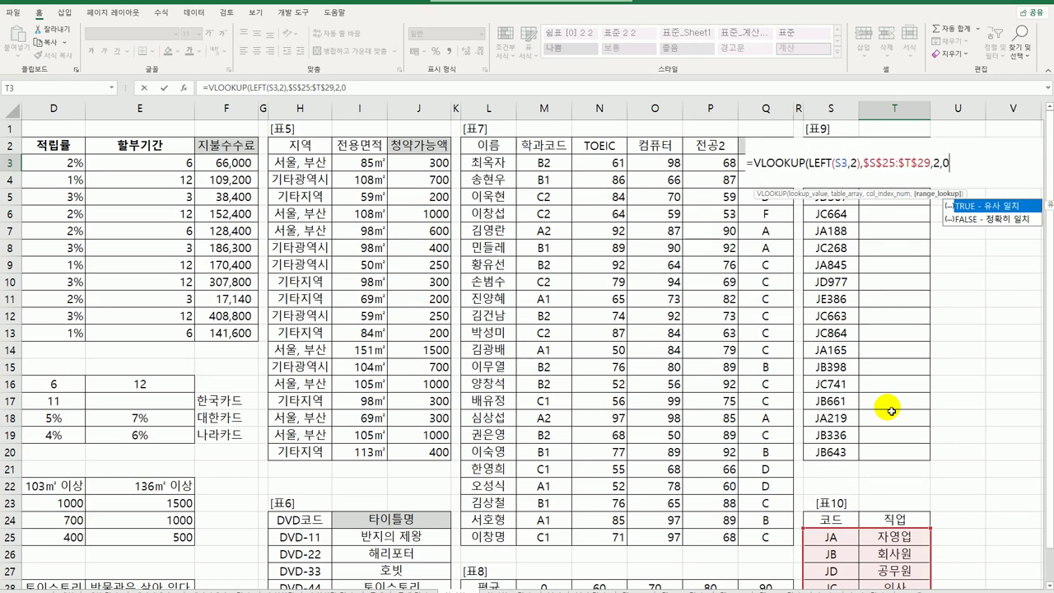
pyautogui.write(')')
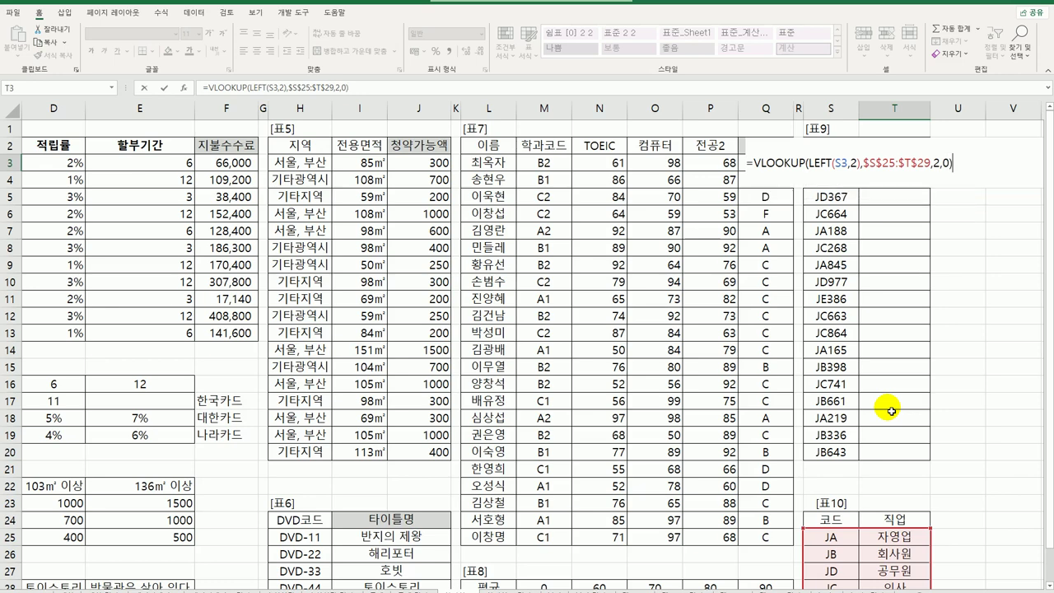
pyautogui.press('Return')
pyautogui.click(902, 164)
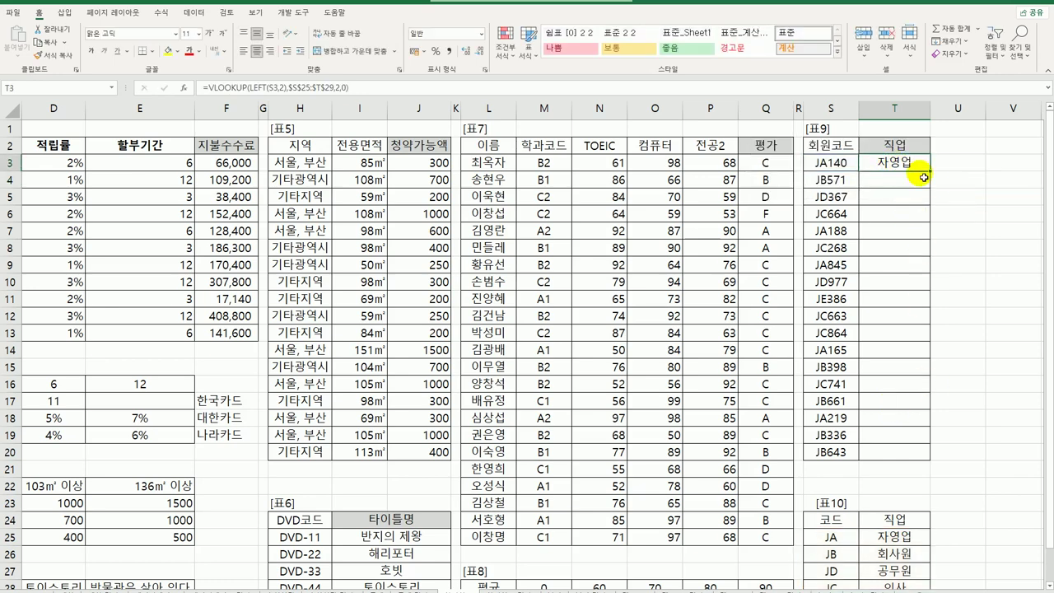
pyautogui.moveTo(930, 171); pyautogui.dragTo(904, 468)
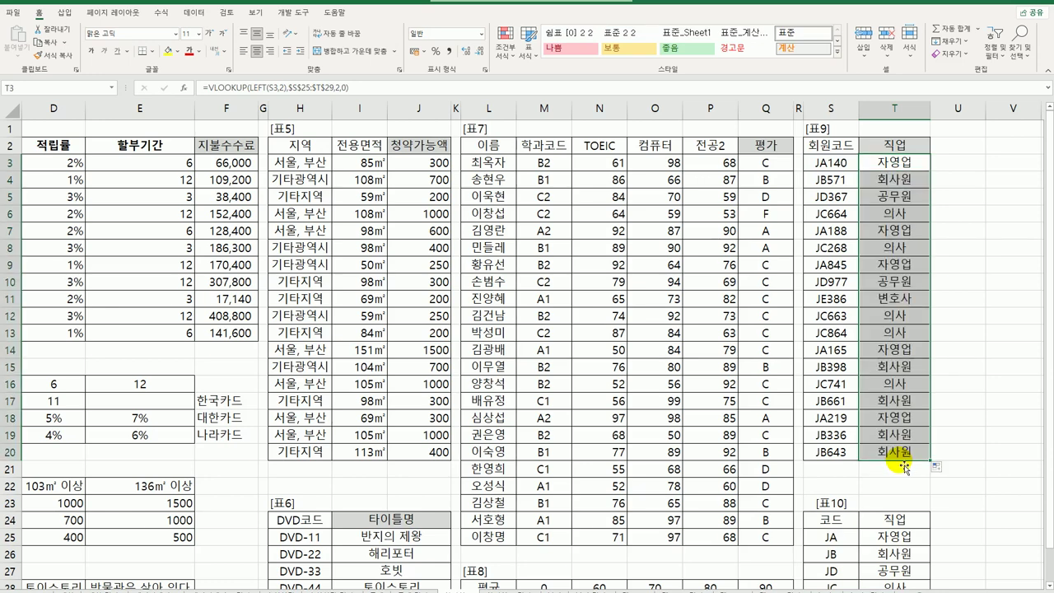
# Extend T3's VLOOKUP formula with &"("& followed by an opened CHOOSE function.
pyautogui.click(914, 170)
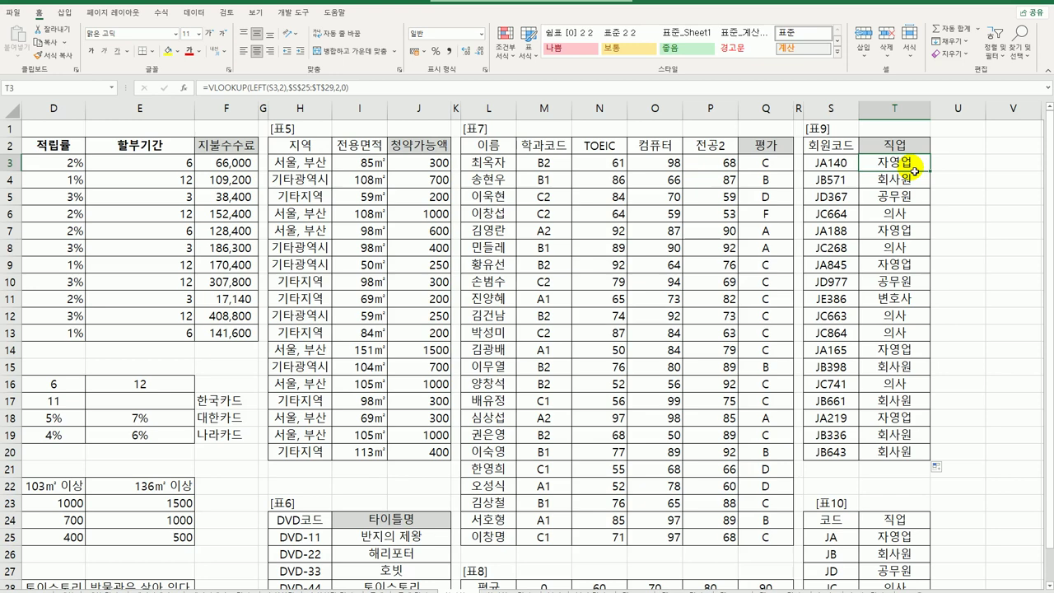
pyautogui.doubleClick(914, 170)
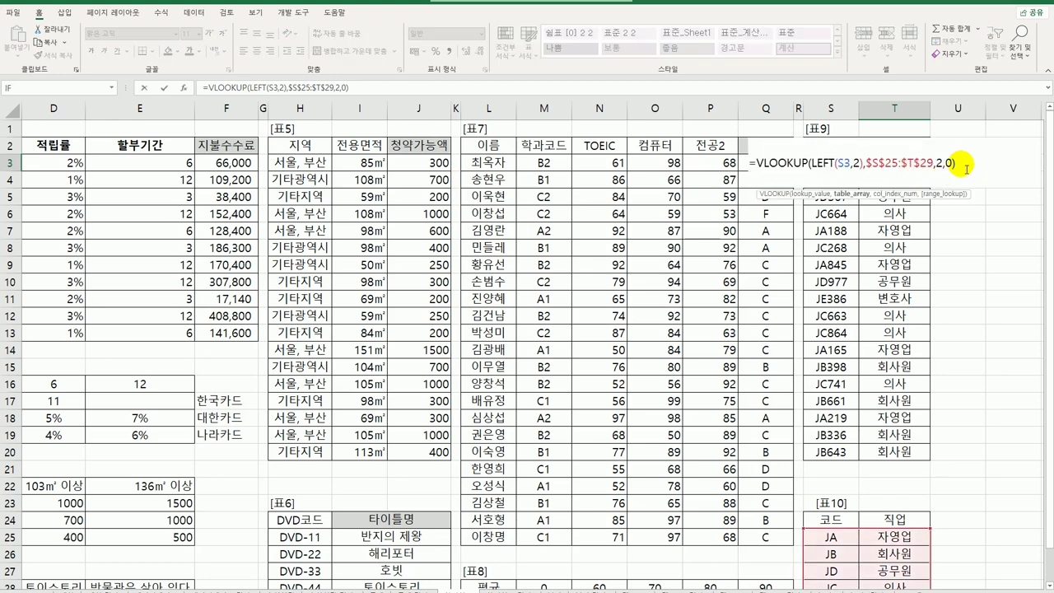
pyautogui.write('&')
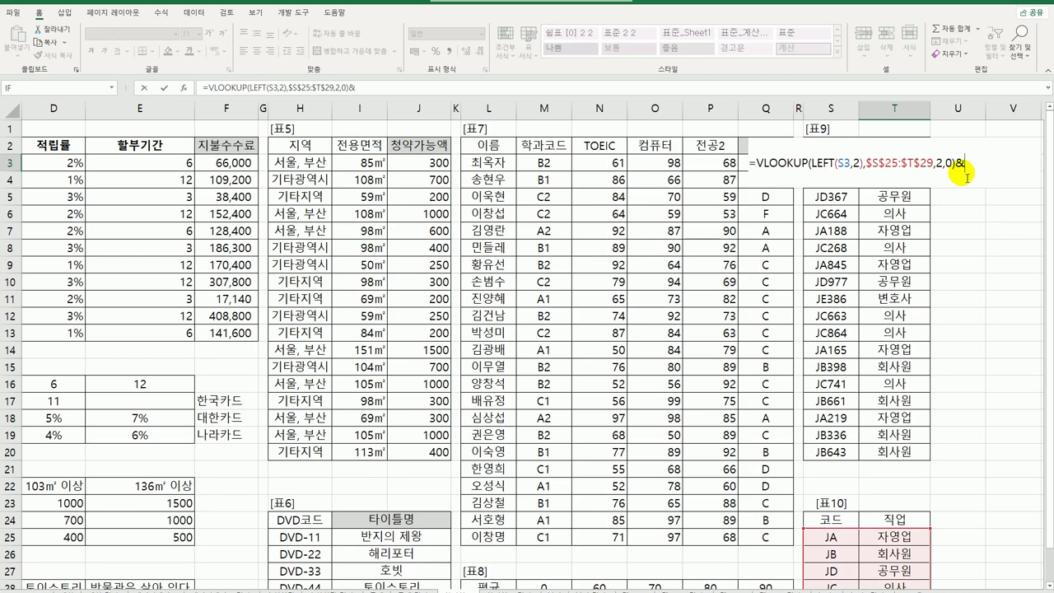
pyautogui.write('"("&')
pyautogui.write('CHOOSE(')
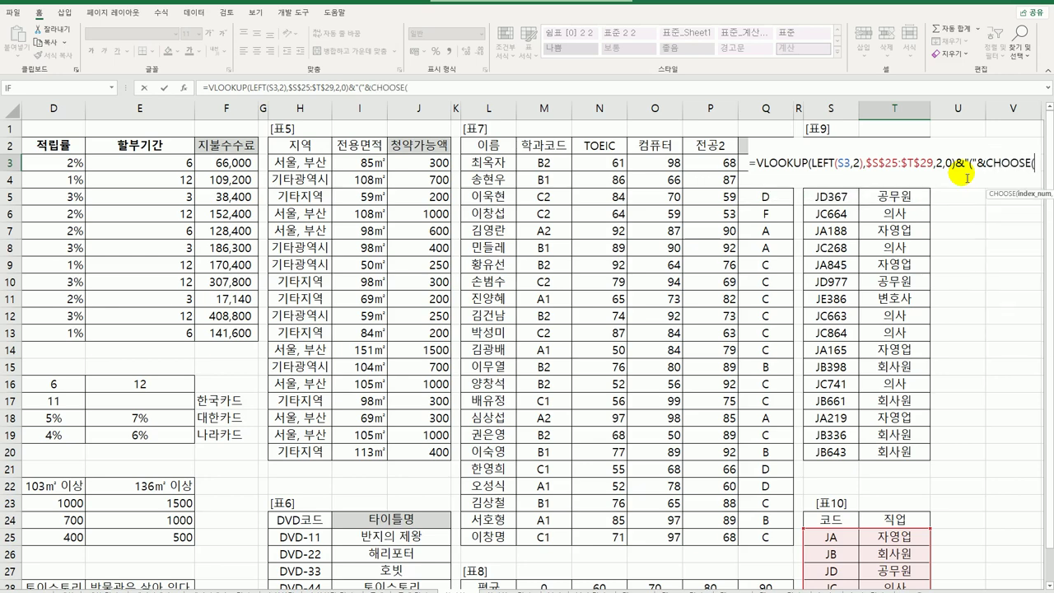
# Enter MOD(RIGHT(S3,3),4)+1 as the index number of the CHOOSE function in T3.
pyautogui.write('MOD(')
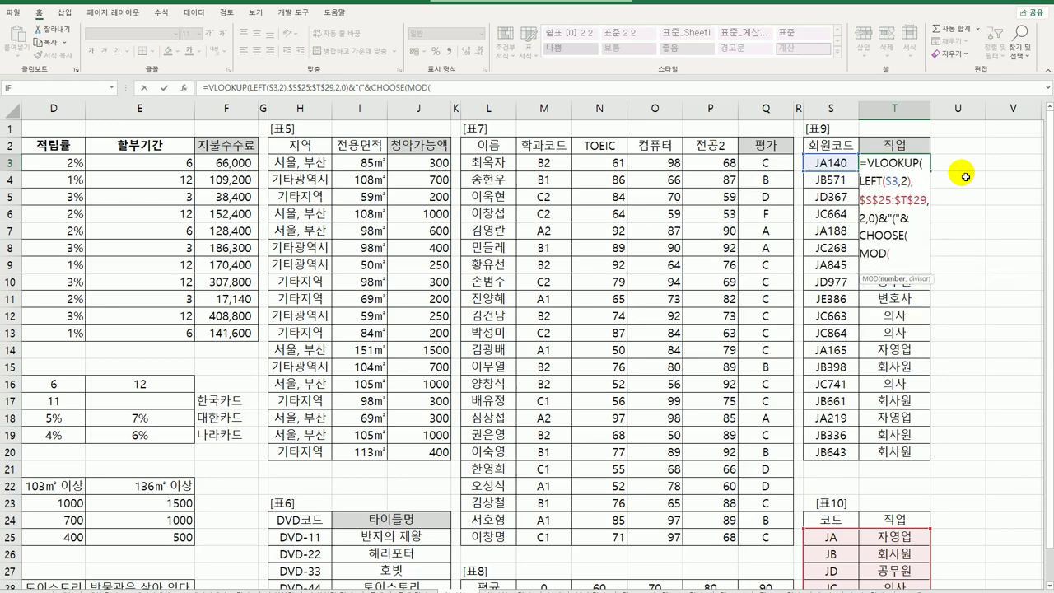
pyautogui.write('RIGHT(')
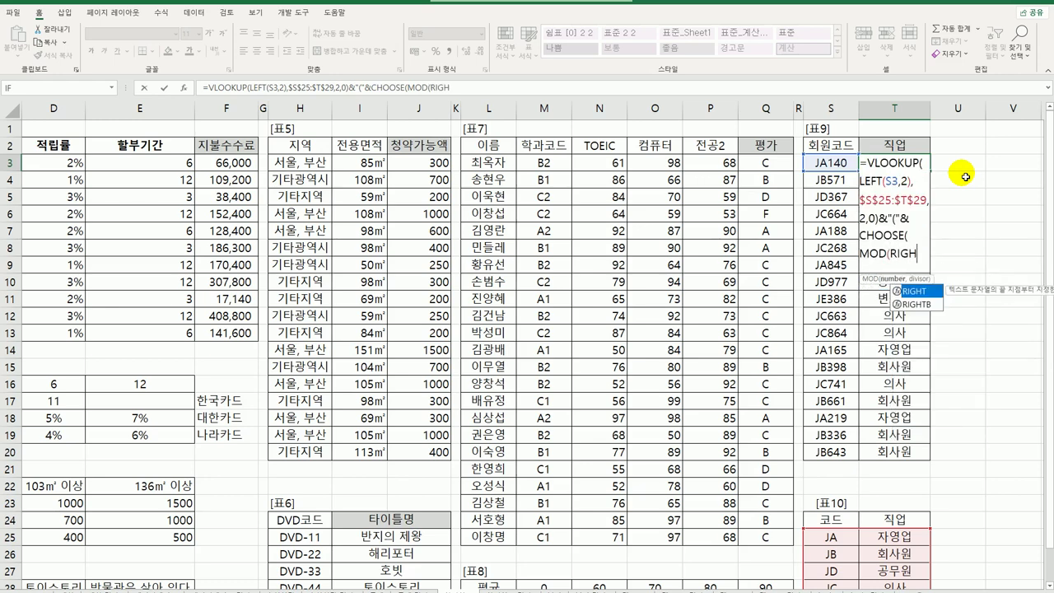
pyautogui.click(849, 167)
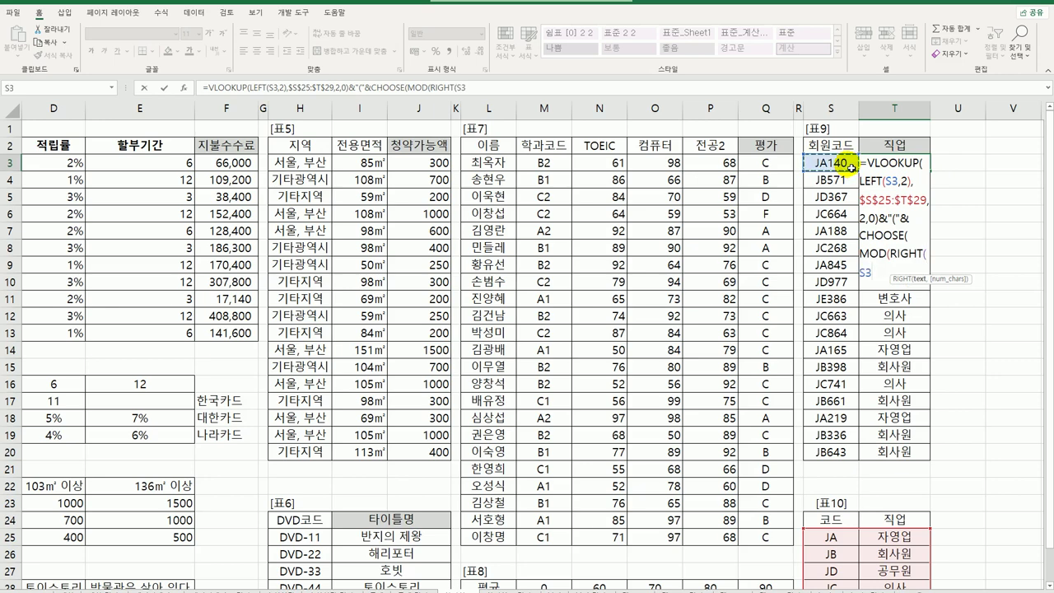
pyautogui.write(',3),')
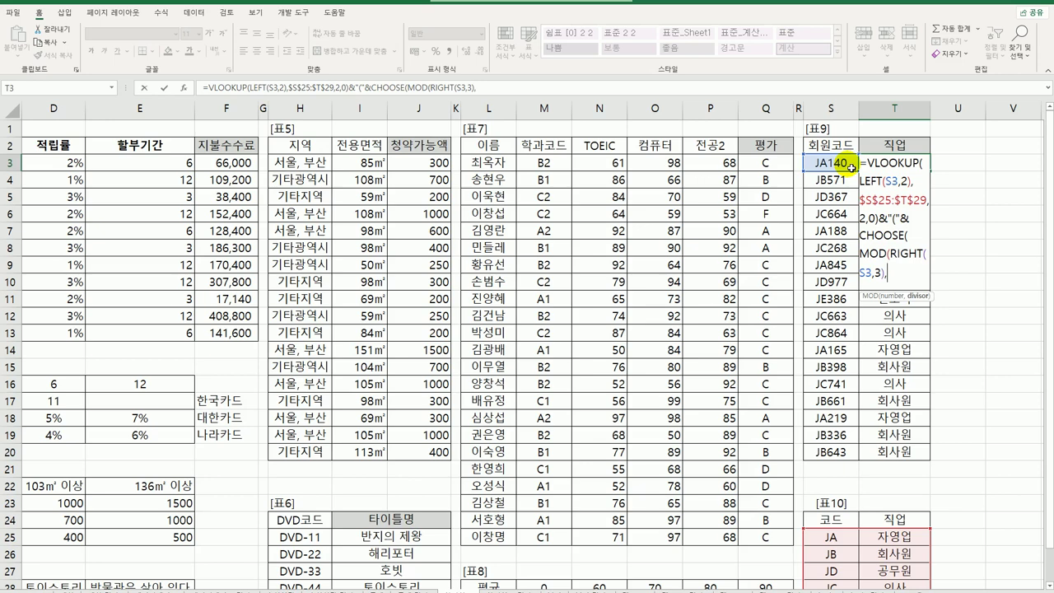
pyautogui.write('4)')
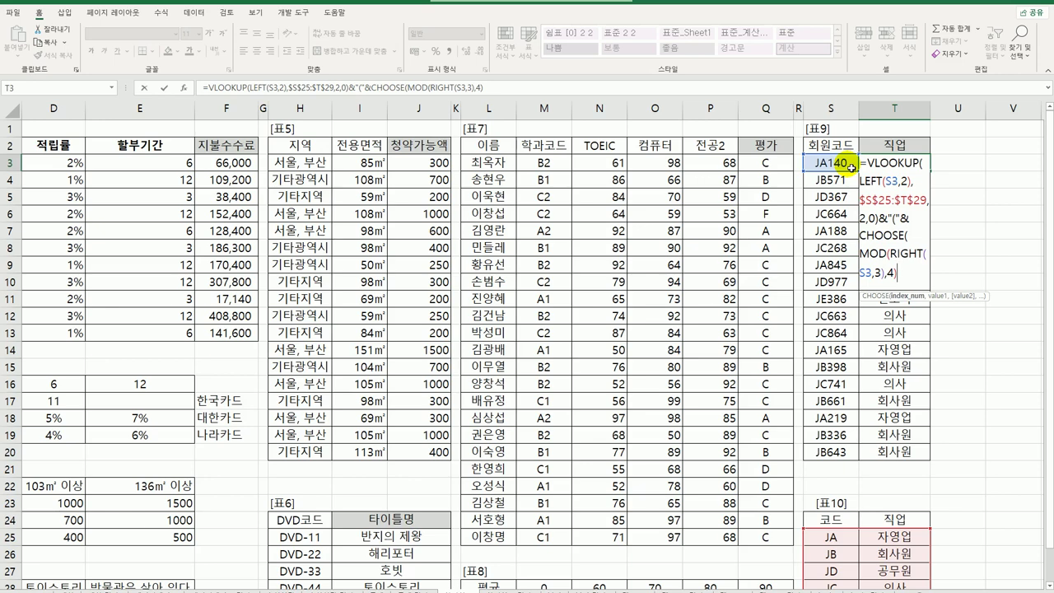
pyautogui.write('+1')
# Add "동부","서부","남부","북부" as the CHOOSE values in T3's formula and close the function.
pyautogui.write(',"')
pyautogui.write('동부')
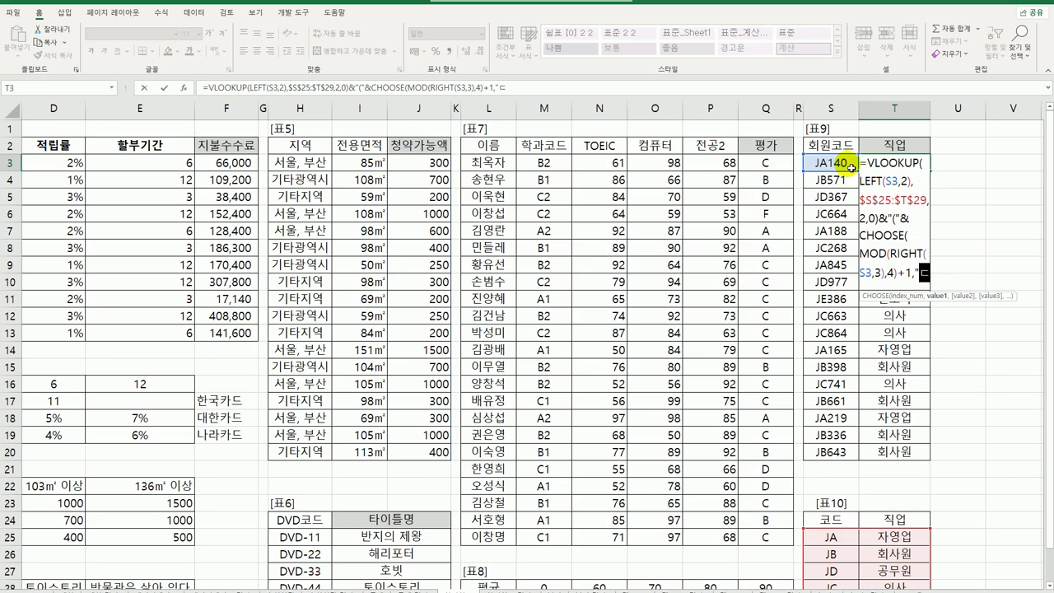
pyautogui.write('",')
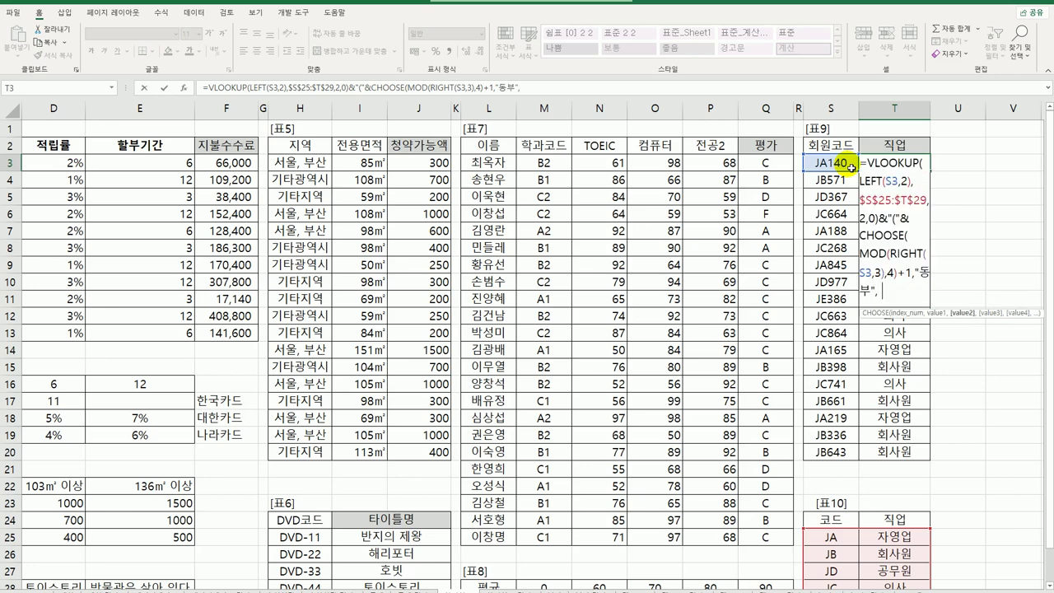
pyautogui.write('"서부","남부","부')
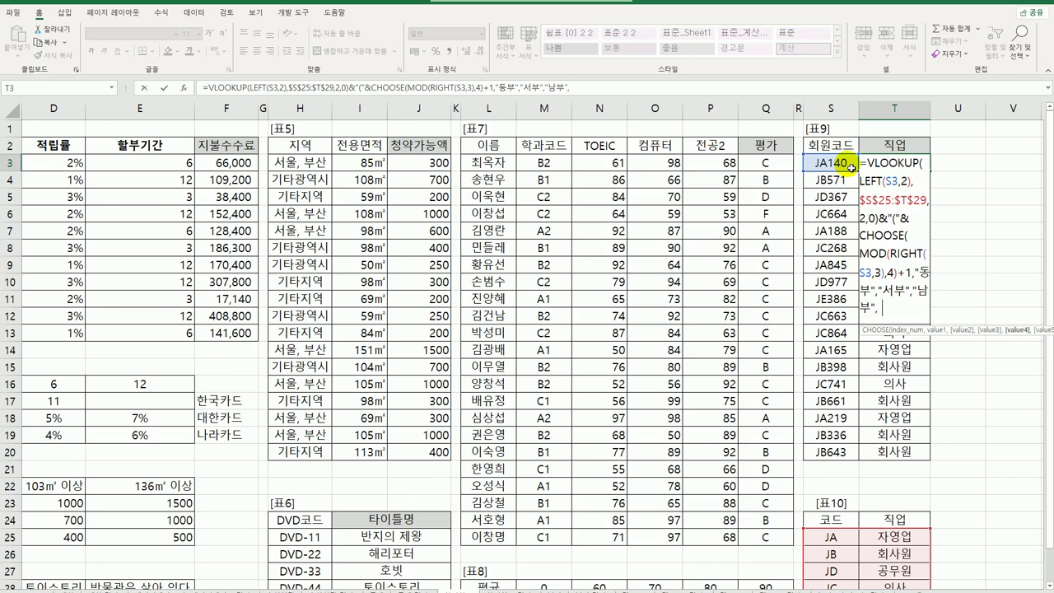
pyautogui.write('북부')
pyautogui.write(')')
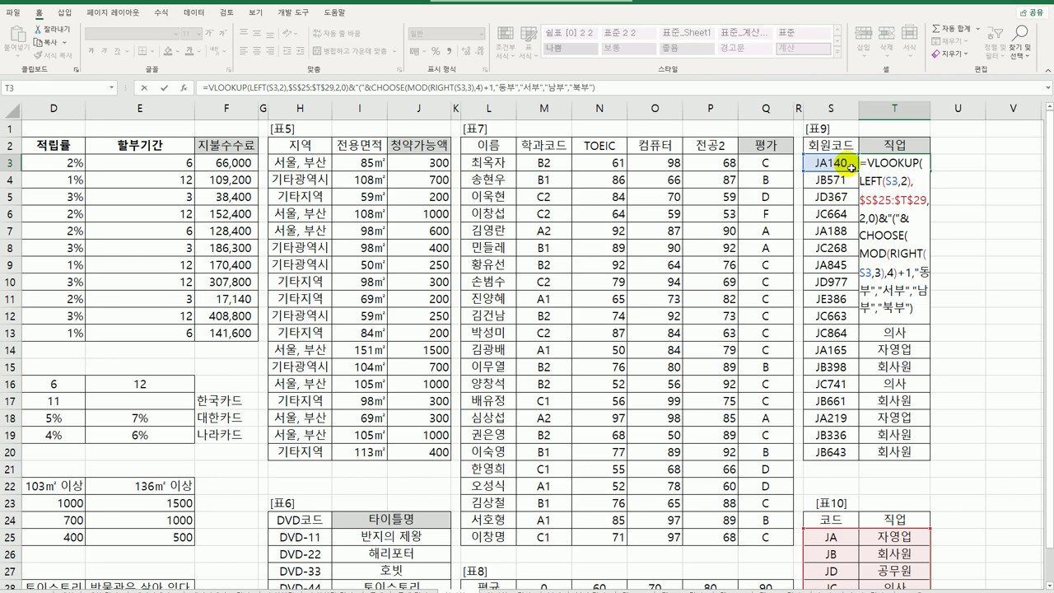
# Append &")" to T3's formula, confirm it, and fill it down through T20.
pyautogui.write('&")"')
pyautogui.hotkey('ctrl', 'Return')
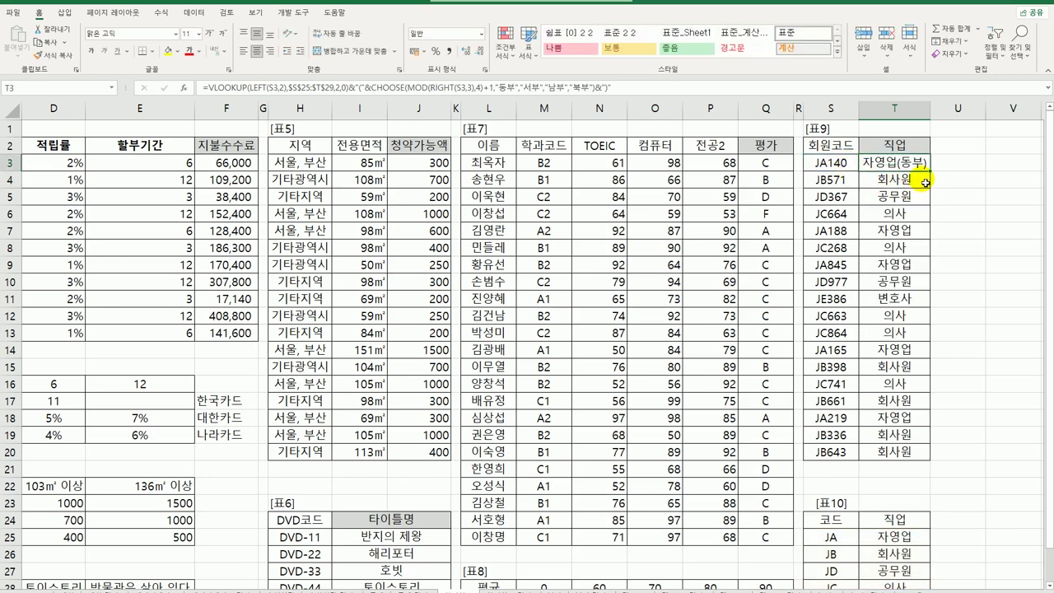
pyautogui.moveTo(930, 171); pyautogui.dragTo(927, 464)
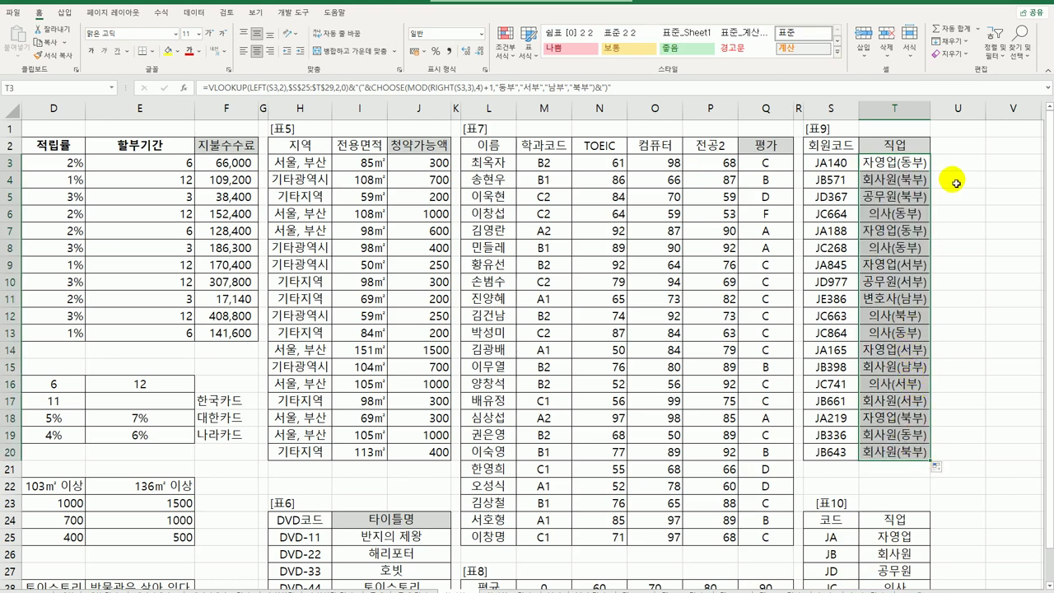
pyautogui.click(899, 165)
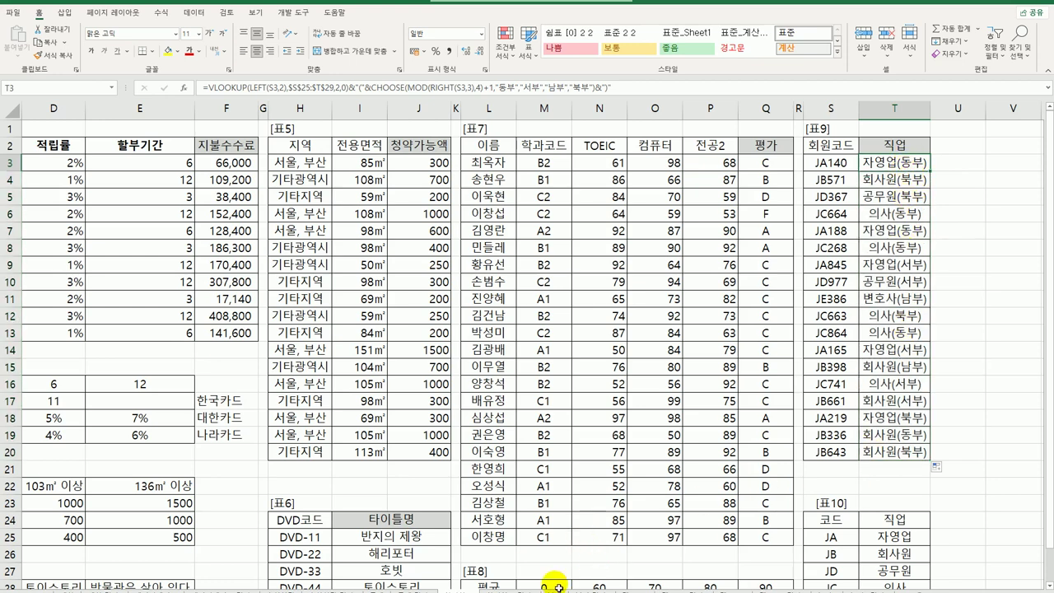
# Switch to the next exercise sheet and examine how [표1]'s 제품코드 relates to [표2]'s 과일코드, 사이즈 headers and product names.
pyautogui.hotkey('ctrl', 'Home')
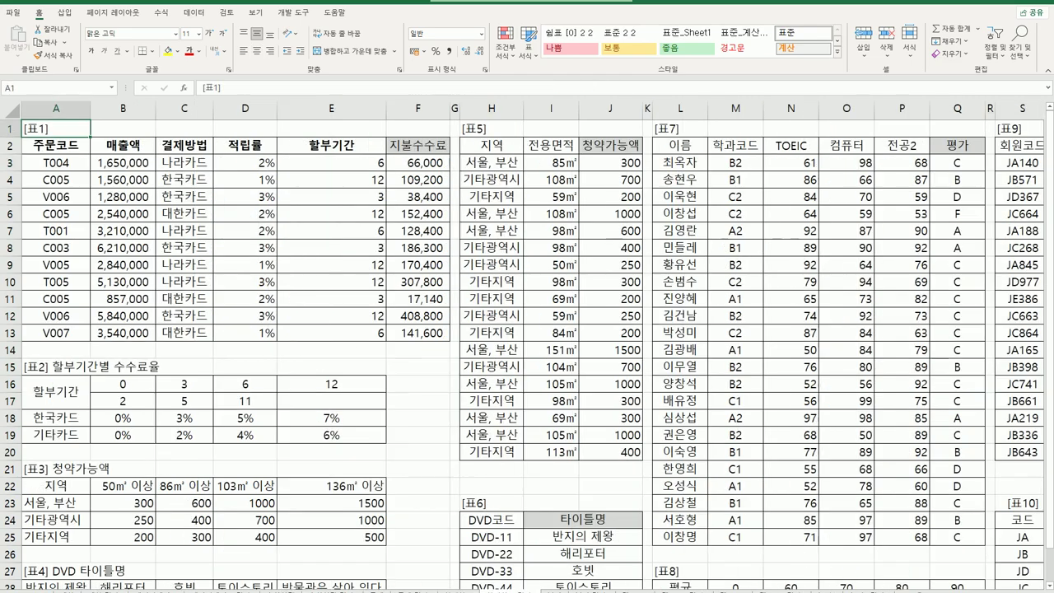
pyautogui.hscroll(2, 533, 346)
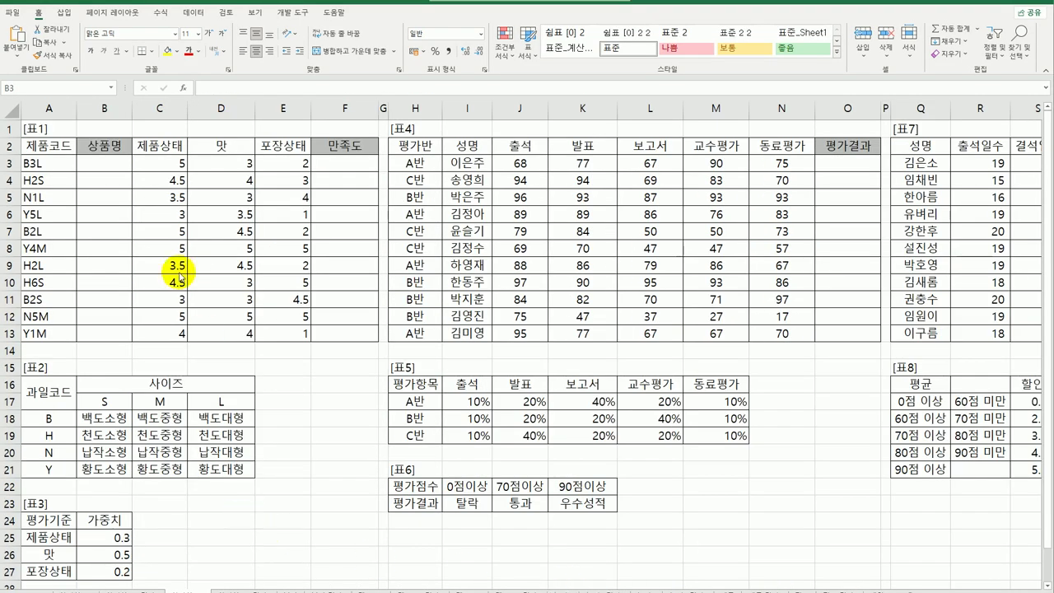
pyautogui.click(113, 167)
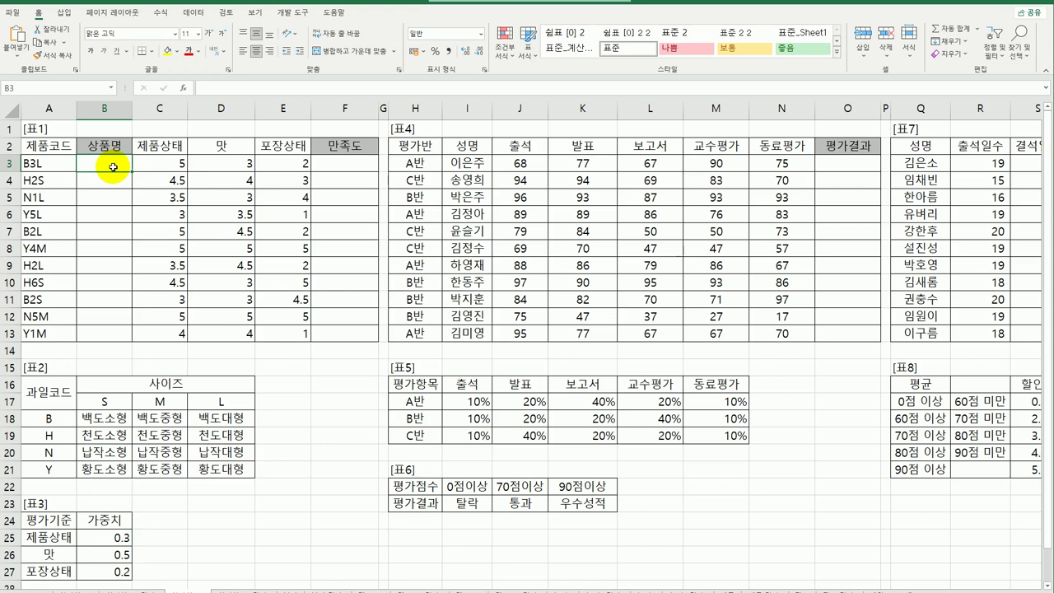
pyautogui.click(58, 168)
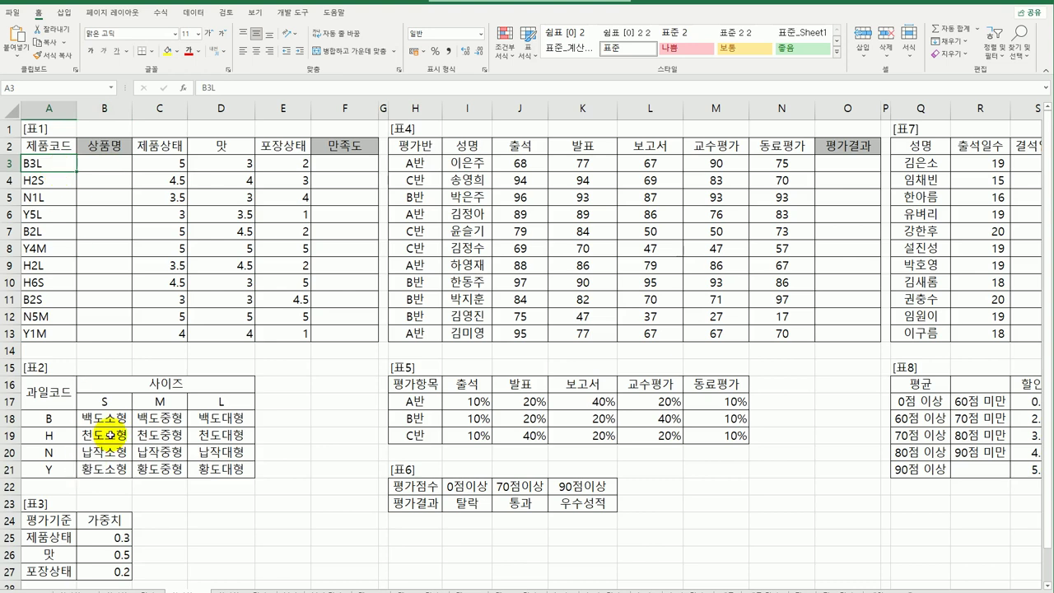
pyautogui.moveTo(50, 416); pyautogui.dragTo(58, 471)
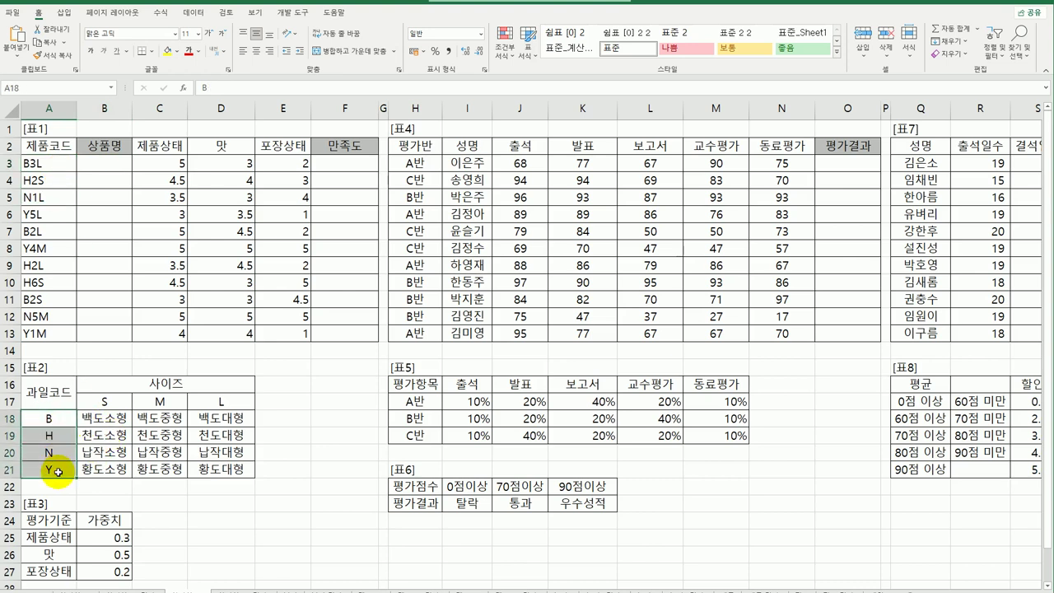
pyautogui.moveTo(105, 403); pyautogui.dragTo(223, 403)
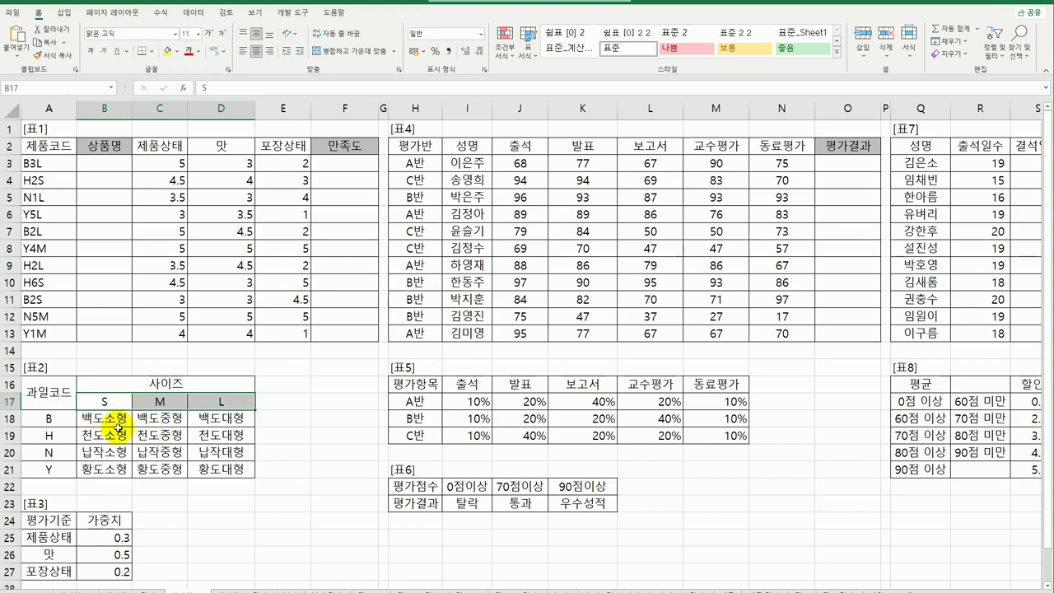
pyautogui.moveTo(103, 420); pyautogui.dragTo(234, 471)
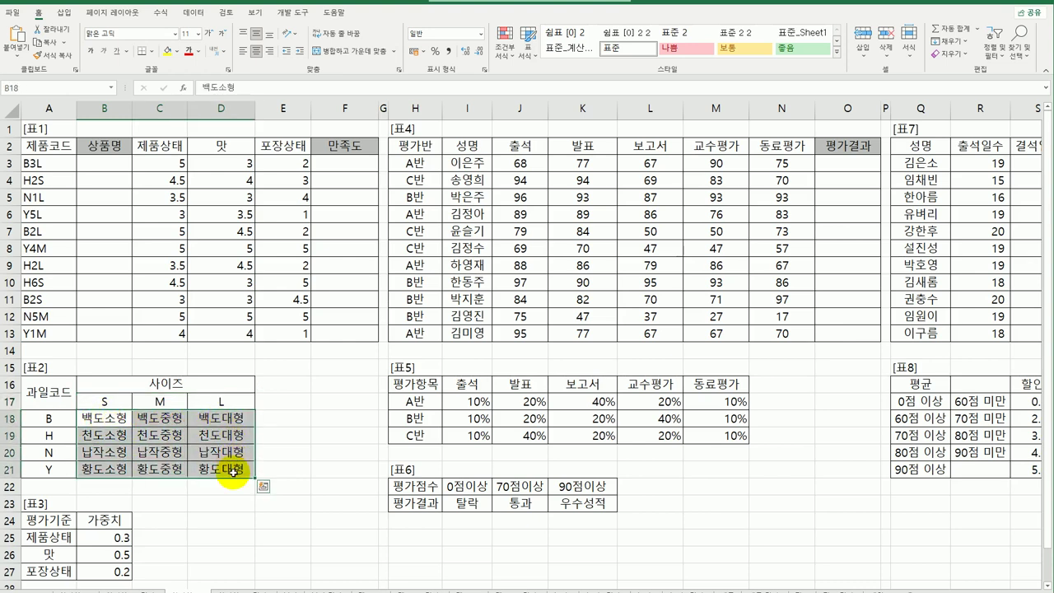
pyautogui.moveTo(109, 419); pyautogui.dragTo(213, 470)
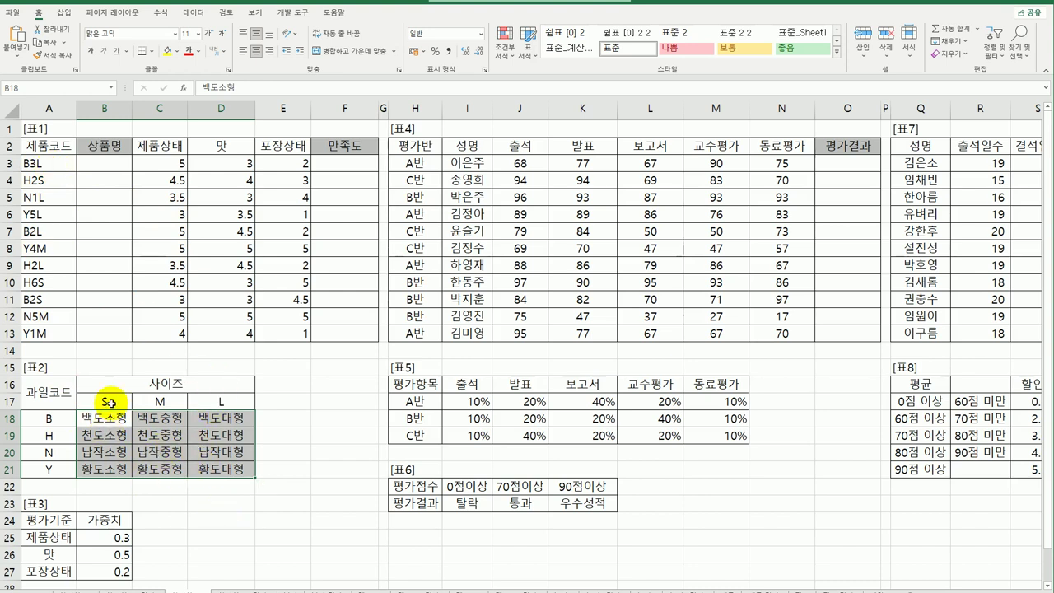
pyautogui.click(120, 166)
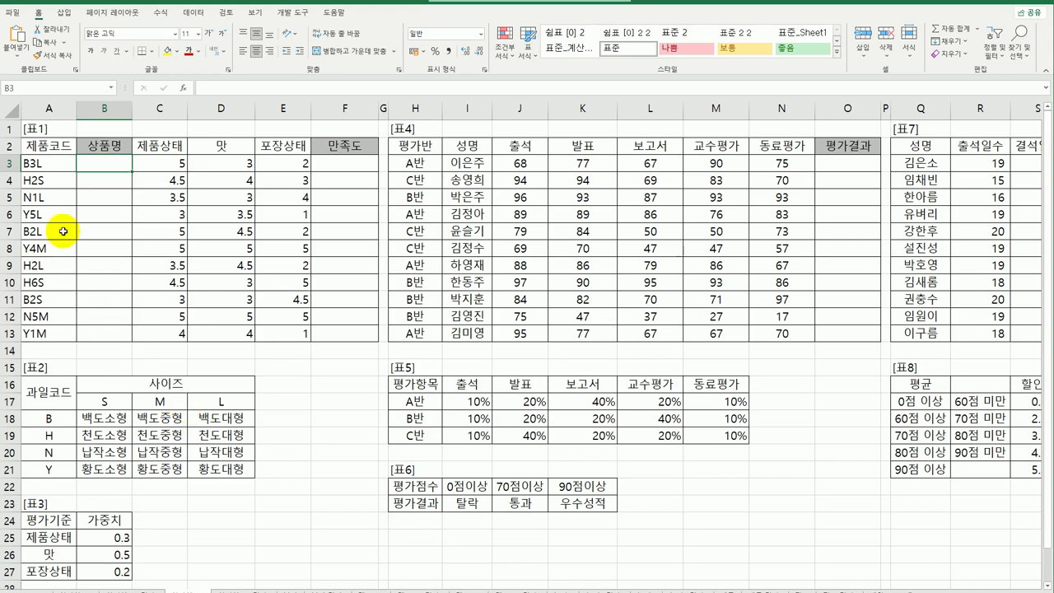
pyautogui.click(65, 167)
pyautogui.moveTo(58, 425); pyautogui.dragTo(51, 467)
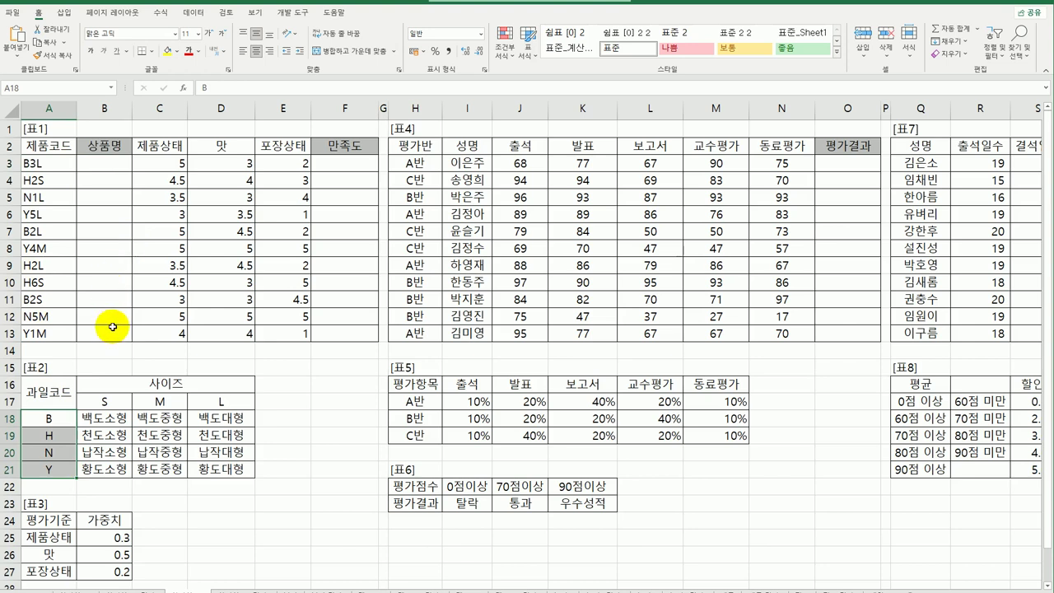
pyautogui.moveTo(57, 167); pyautogui.dragTo(70, 329)
pyautogui.moveTo(107, 401); pyautogui.dragTo(194, 409)
pyautogui.moveTo(47, 415); pyautogui.dragTo(52, 478)
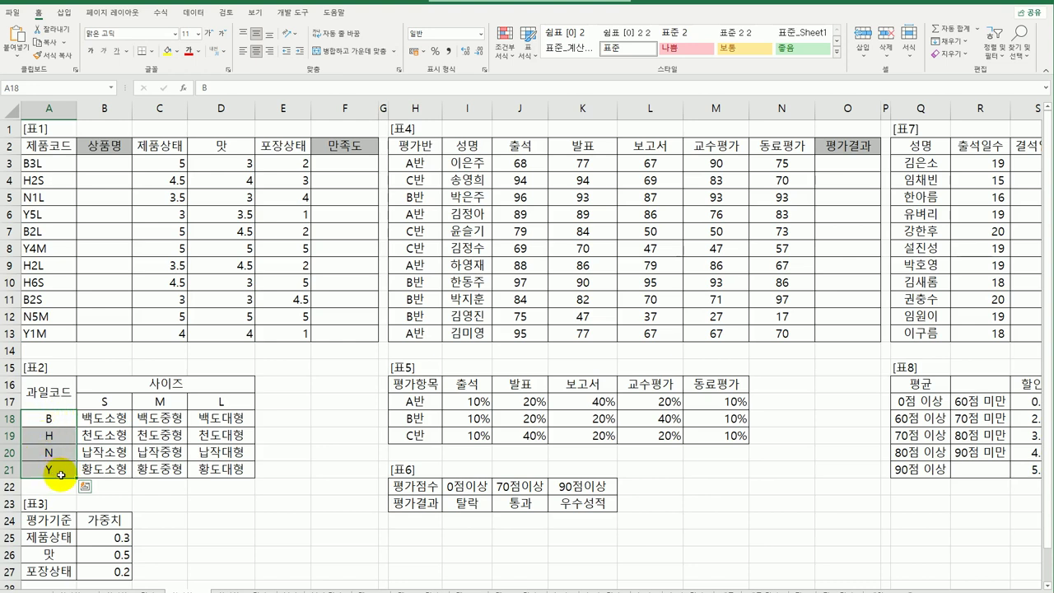
# Start a MATCH function in B3 of [표1]'s 상품명 column with A3 as the lookup value.
pyautogui.click(112, 165)
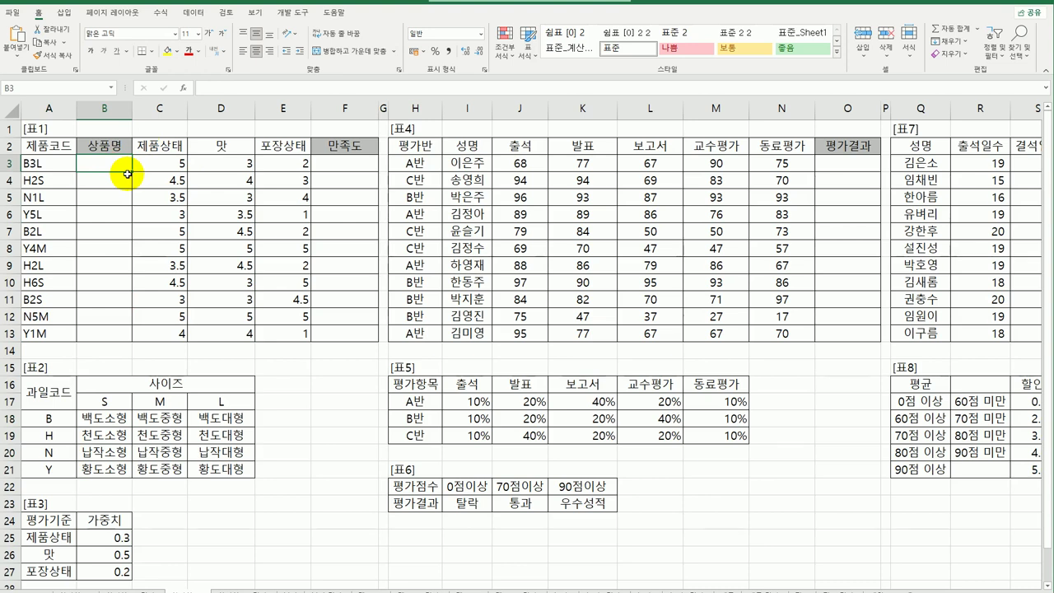
pyautogui.write('=m')
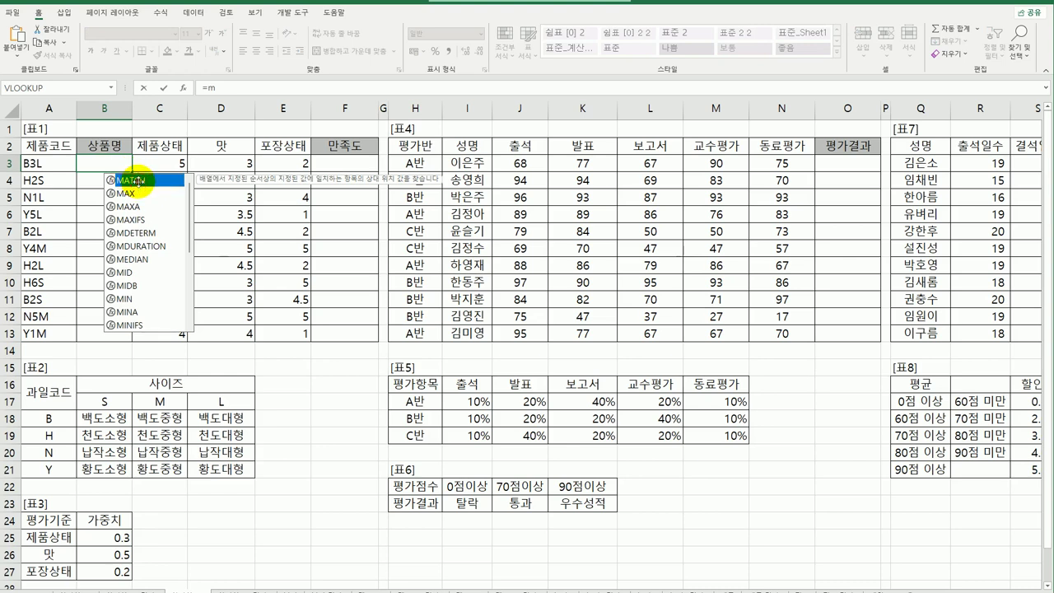
pyautogui.doubleClick(140, 181)
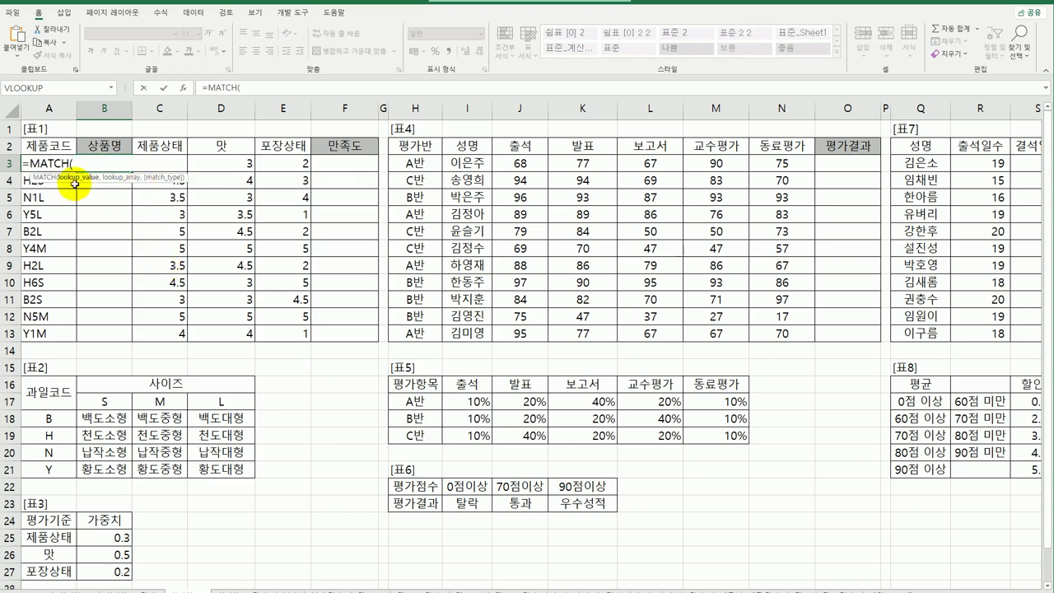
pyautogui.click(26, 163)
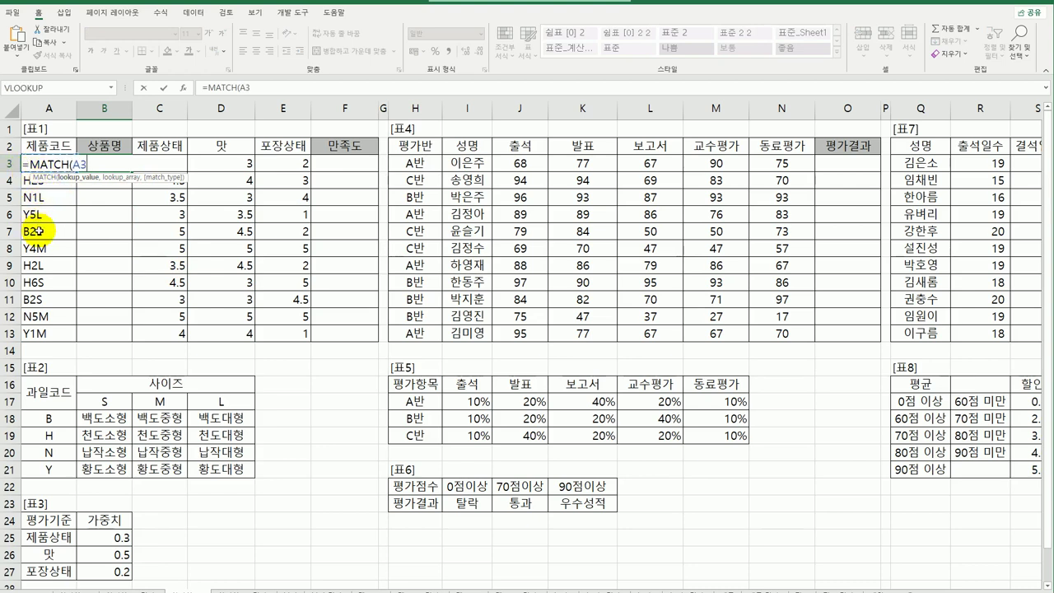
pyautogui.write(',')
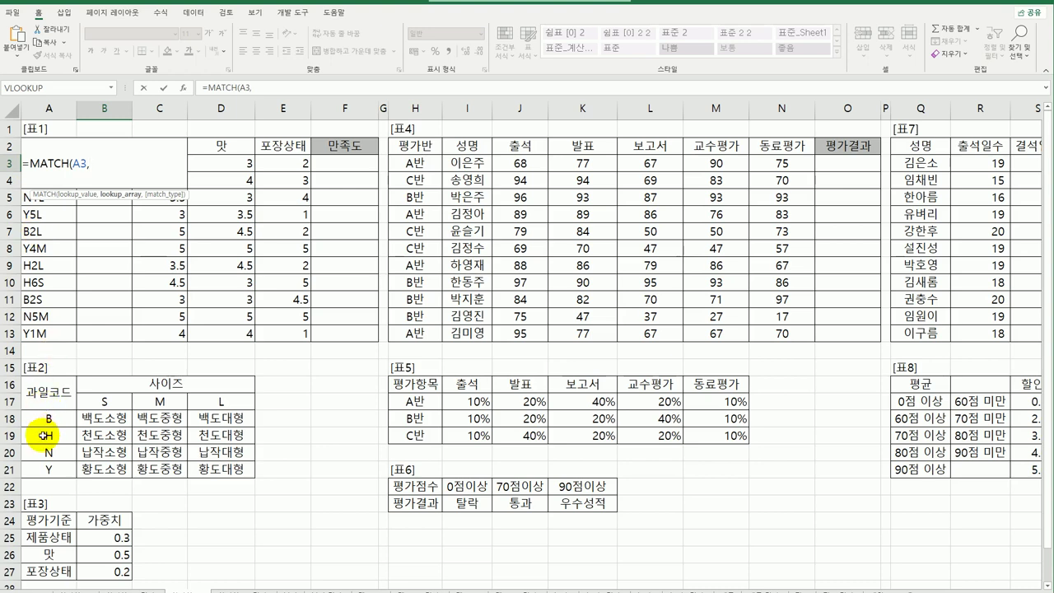
# Complete B3's MATCH with [표2]'s 과일코드 range as the absolute lookup array $A$18:$A$21 and match type 1.
pyautogui.moveTo(51, 418); pyautogui.dragTo(51, 466)
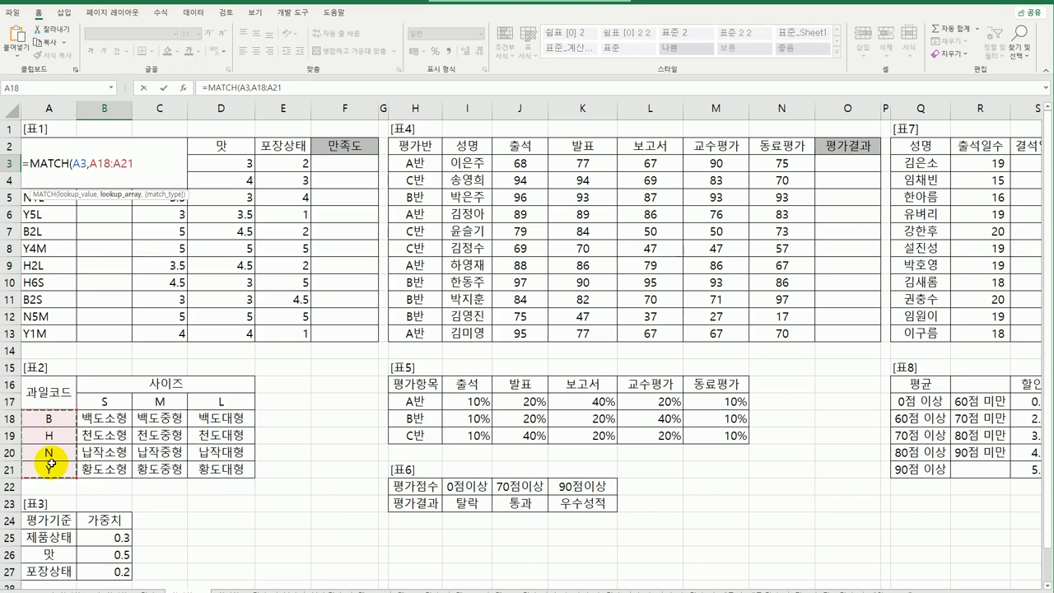
pyautogui.press('F4')
pyautogui.write(',')
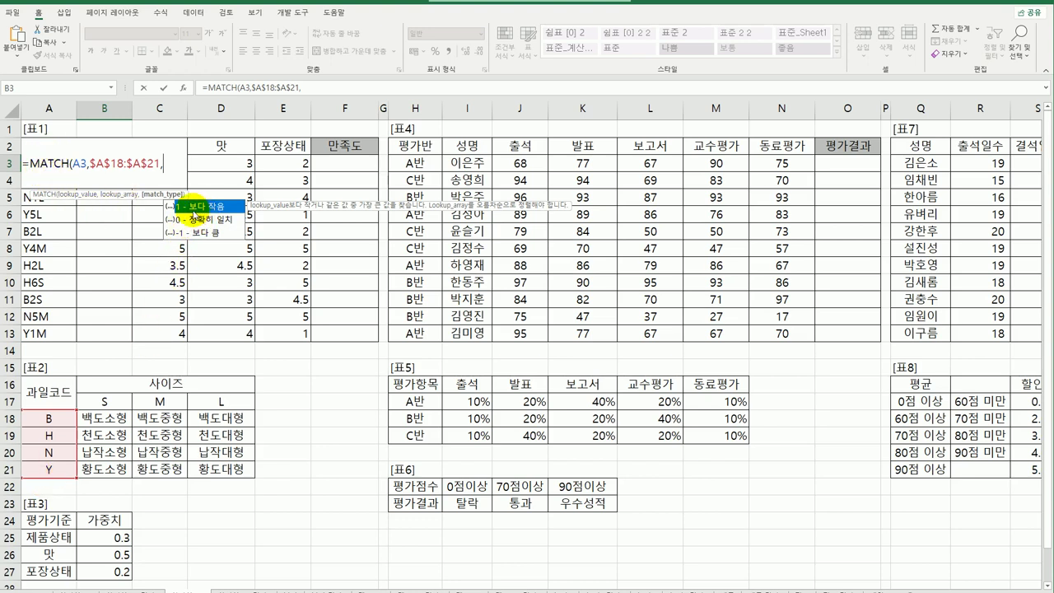
pyautogui.write('1')
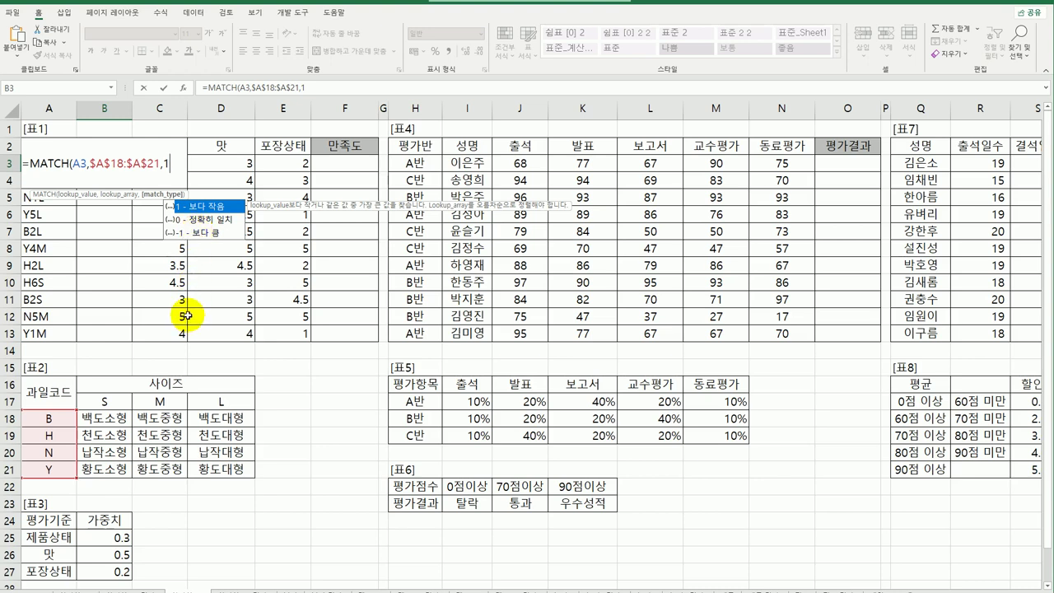
pyautogui.press('Return')
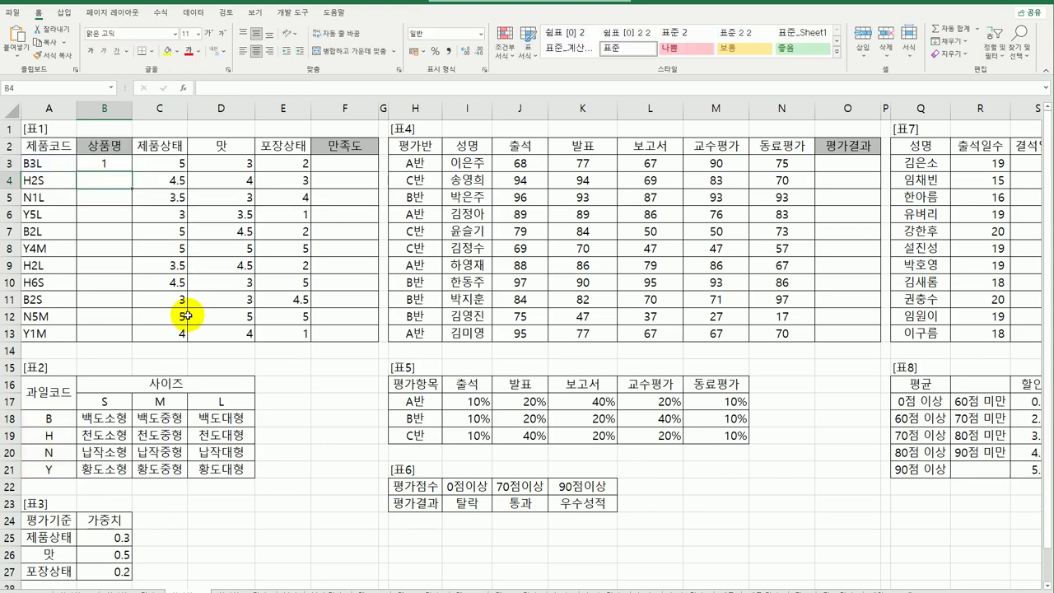
# Fill B3's MATCH formula down through B13 and check the positions against [표1]'s 제품코드 and [표2]'s 과일코드.
pyautogui.click(66, 164)
pyautogui.click(56, 416)
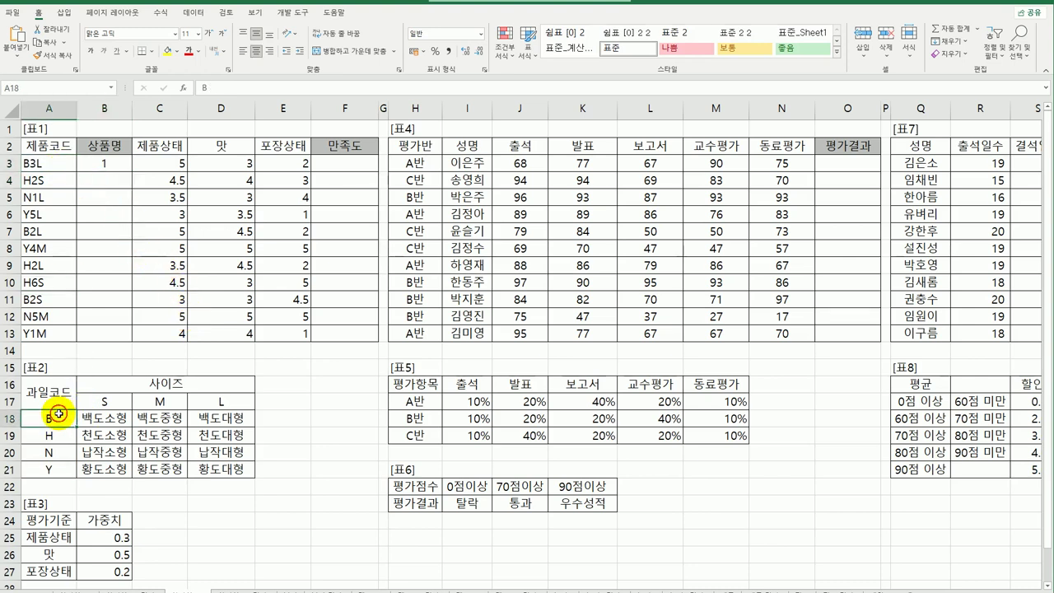
pyautogui.click(130, 167)
pyautogui.moveTo(130, 167); pyautogui.dragTo(128, 337)
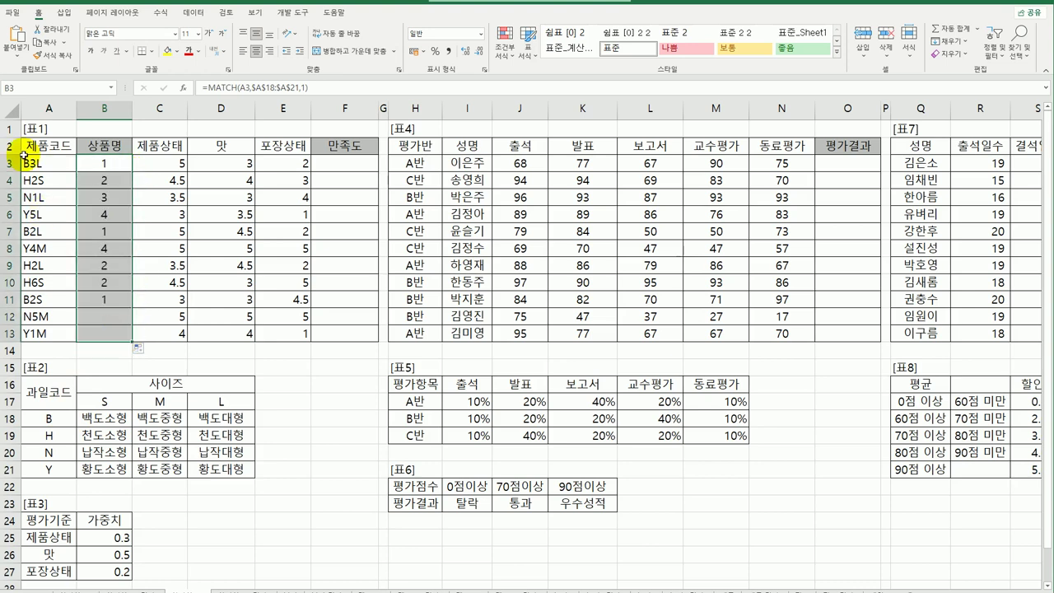
pyautogui.click(32, 180)
pyautogui.click(39, 452)
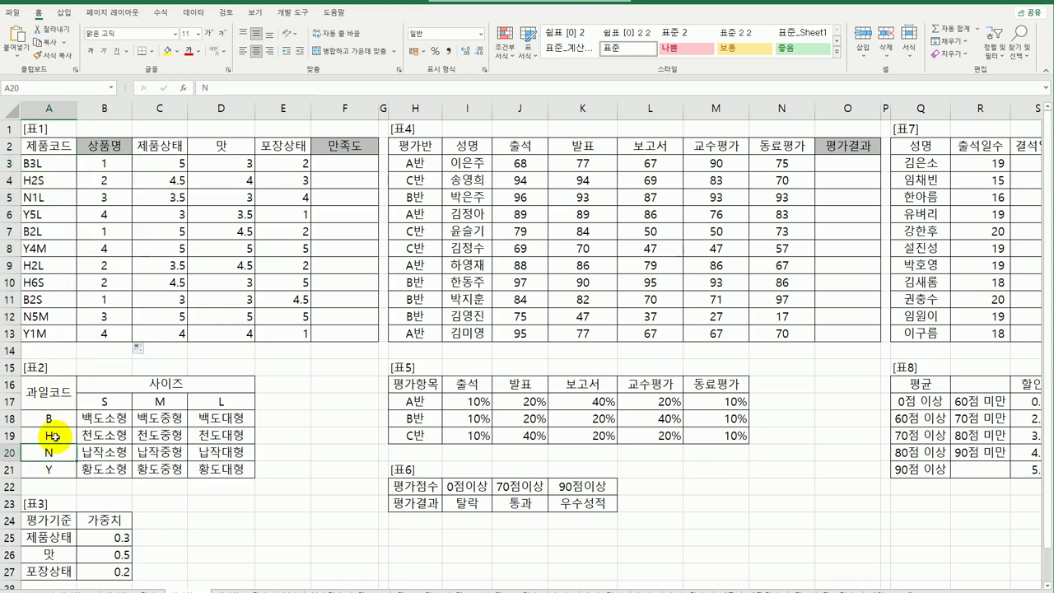
pyautogui.click(45, 435)
pyautogui.click(51, 217)
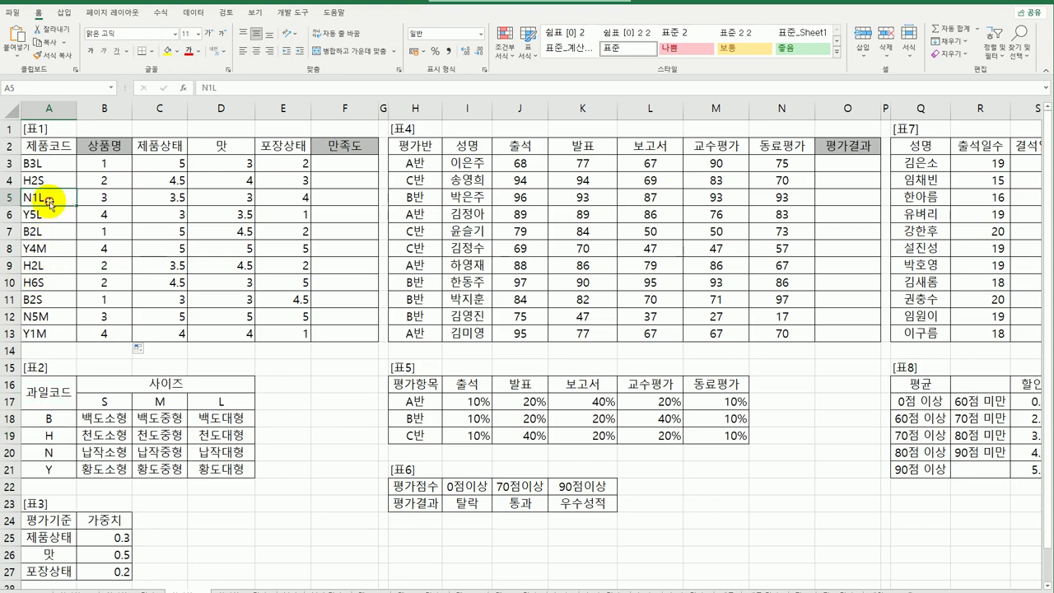
# Examine the row-position formulas in the 상품명 column of 표1 and the S, M, L size headers of 표2.
pyautogui.click(51, 449)
pyautogui.moveTo(109, 163); pyautogui.dragTo(113, 333)
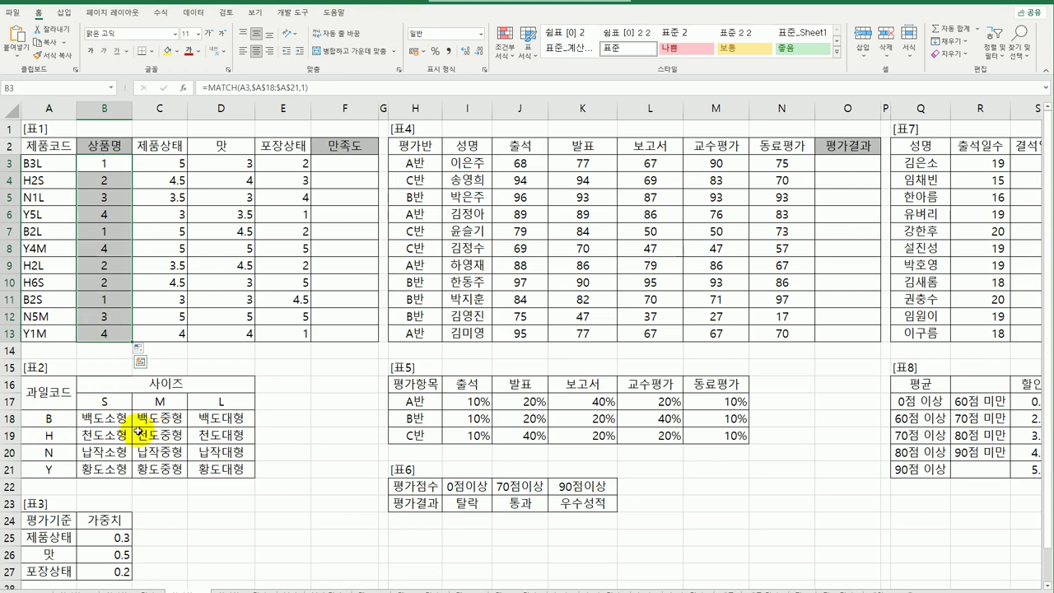
pyautogui.click(110, 164)
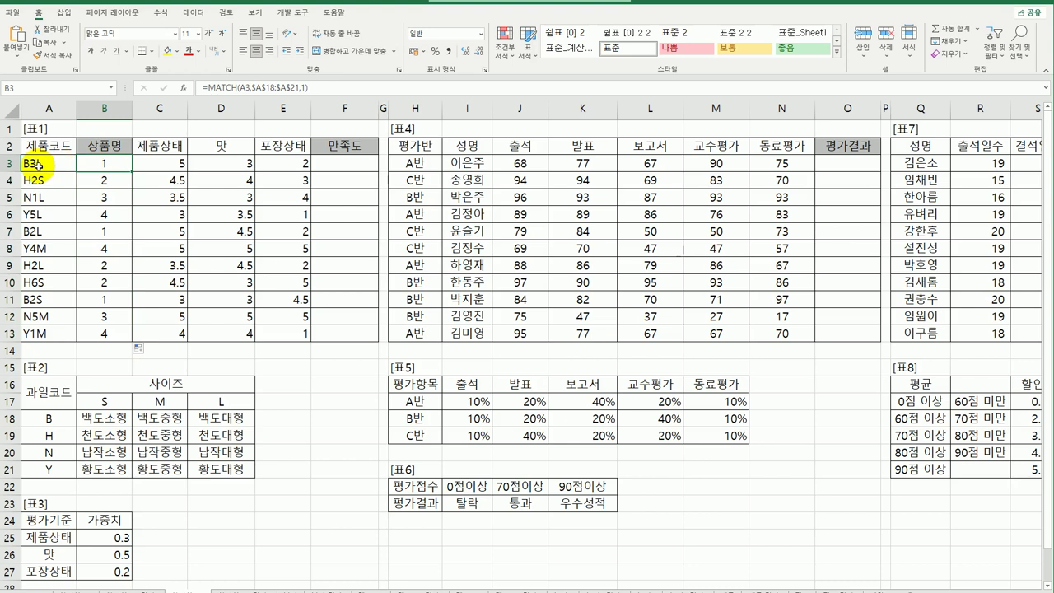
pyautogui.click(107, 404)
pyautogui.moveTo(157, 401); pyautogui.dragTo(233, 401)
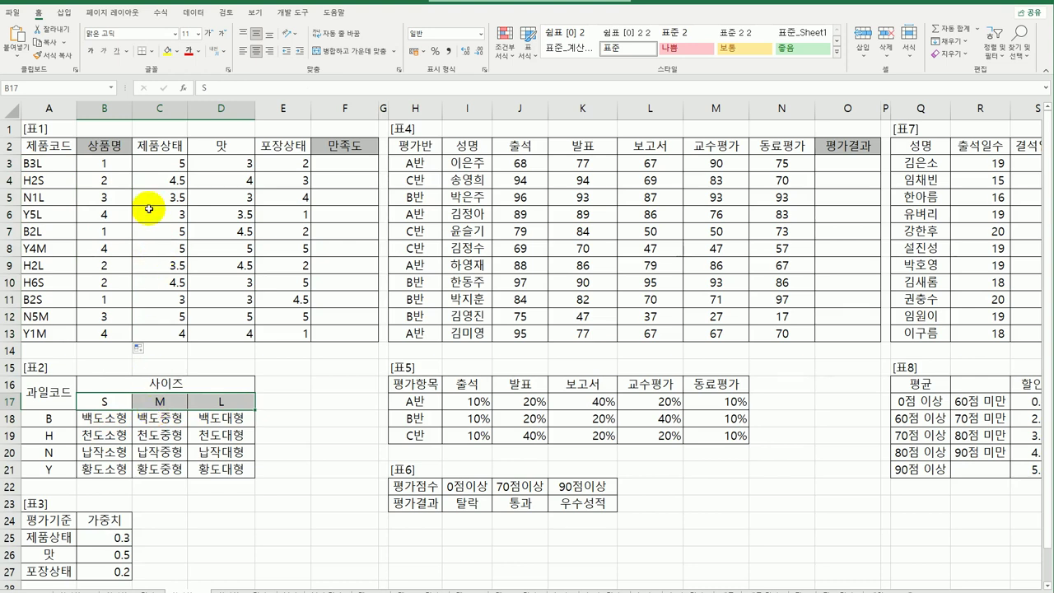
# Nest B3's existing MATCH formula as the row number of an INDEX function over the product names in $B$18:$D$21.
pyautogui.click(121, 168)
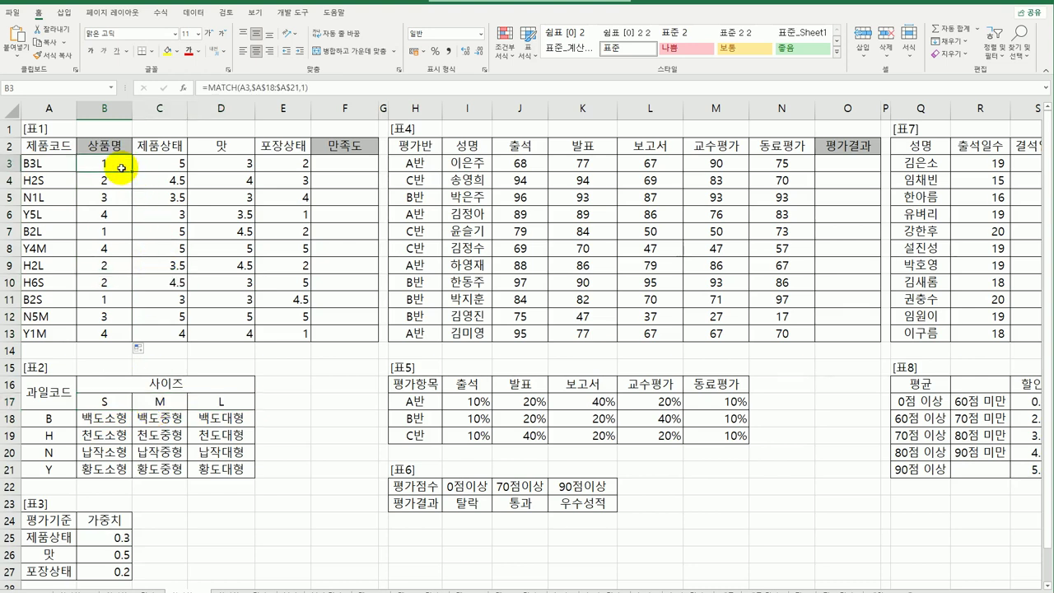
pyautogui.doubleClick(121, 168)
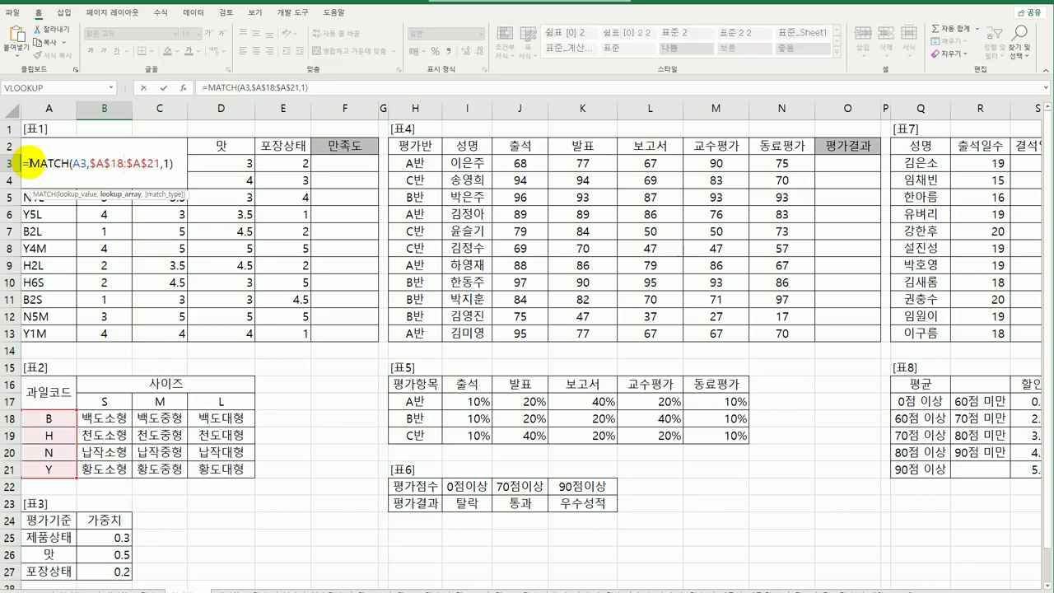
pyautogui.write('IN')
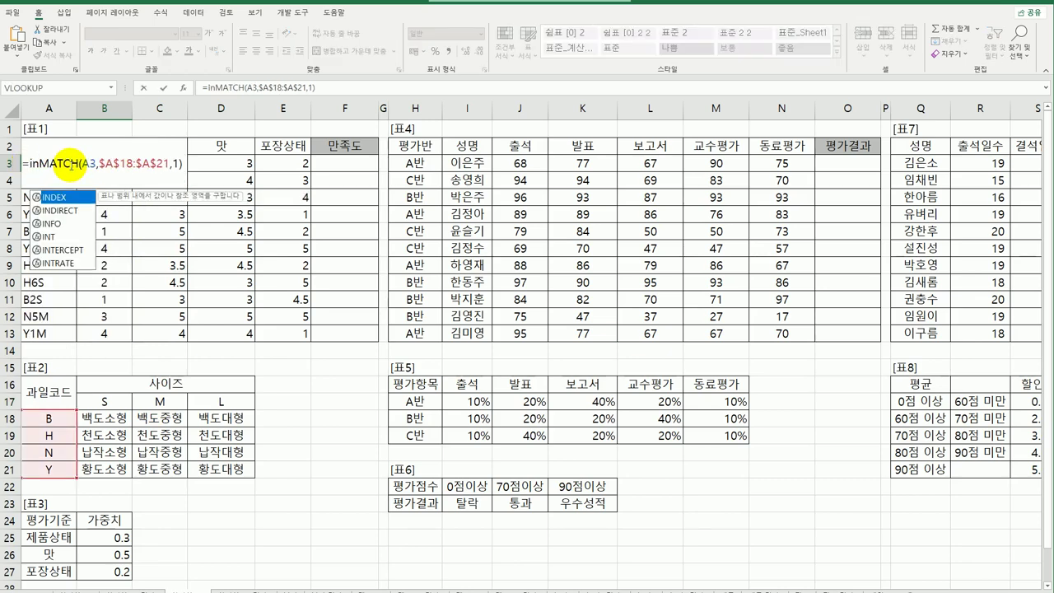
pyautogui.press('Tab')
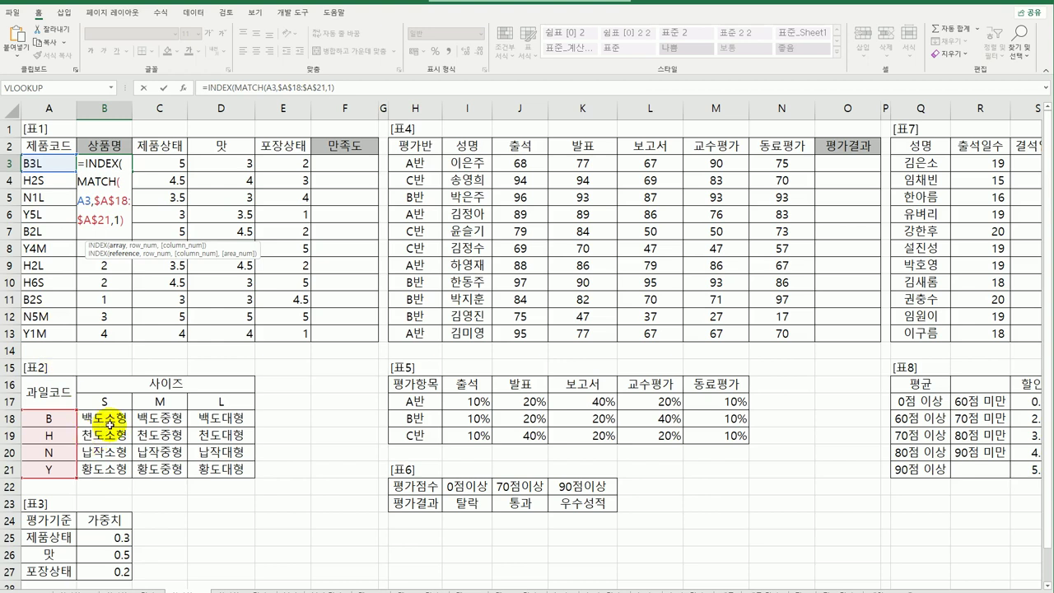
pyautogui.moveTo(127, 418); pyautogui.dragTo(233, 480)
pyautogui.press('F4')
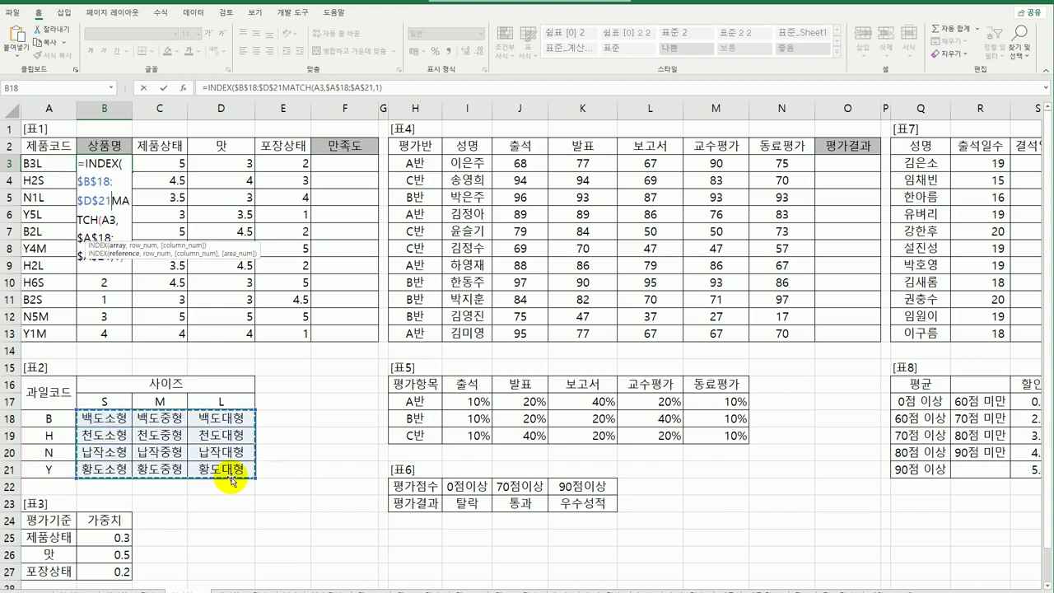
pyautogui.write(',')
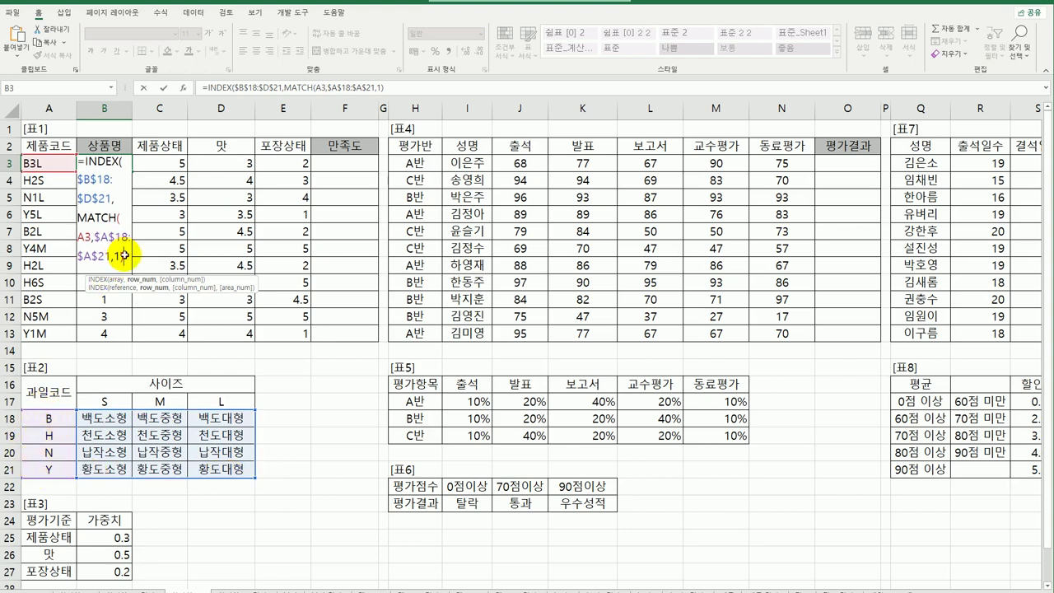
# Add a second MATCH as the INDEX column number, with RIGHT(A3,1) as its lookup value.
pyautogui.write(',')
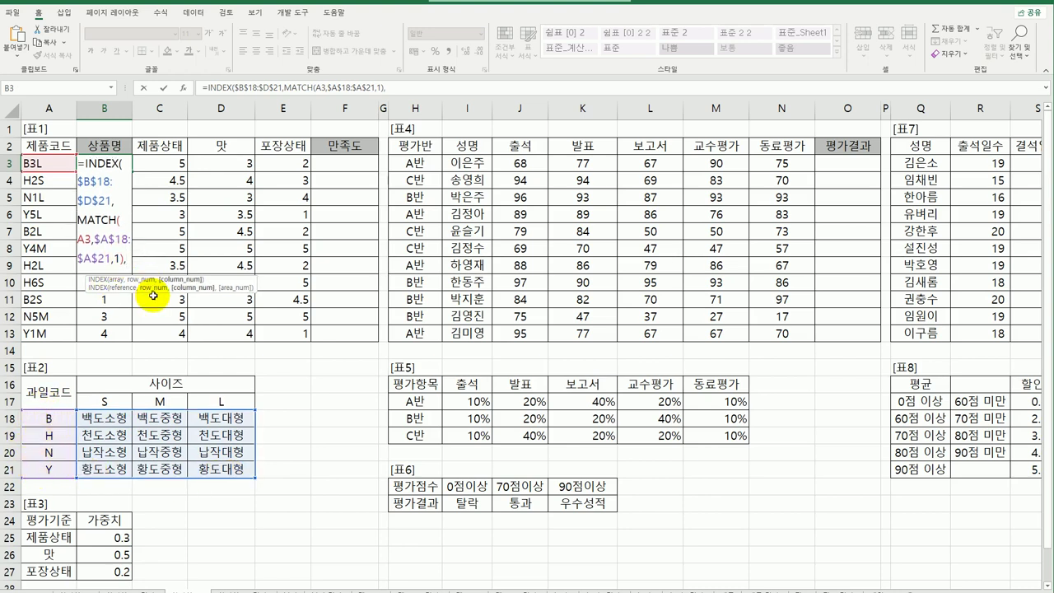
pyautogui.write('mat')
pyautogui.press('Tab')
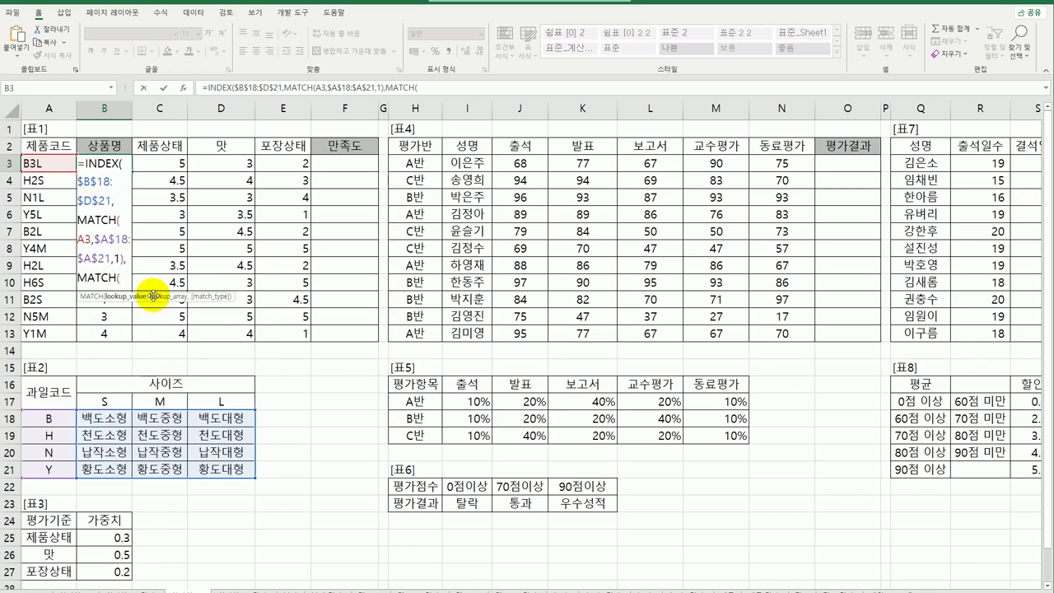
pyautogui.write('righ')
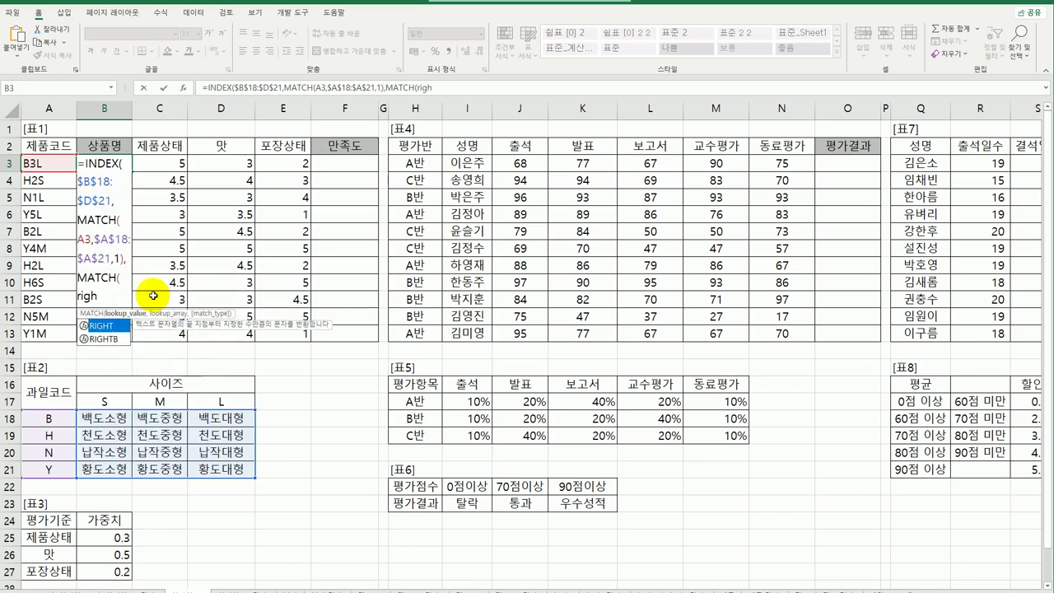
pyautogui.press('Tab')
pyautogui.click(51, 163)
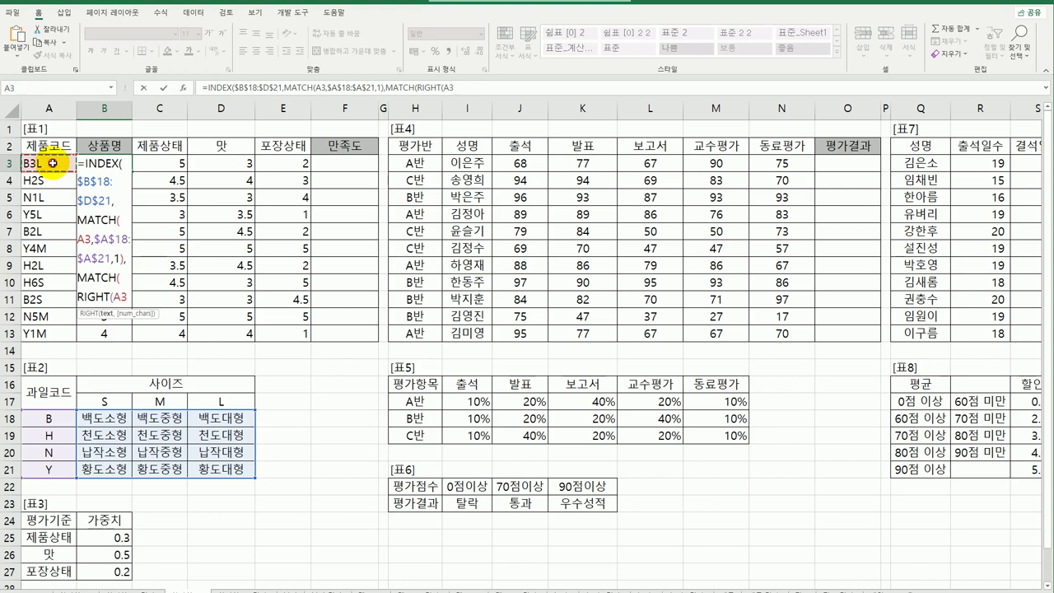
pyautogui.write(',1')
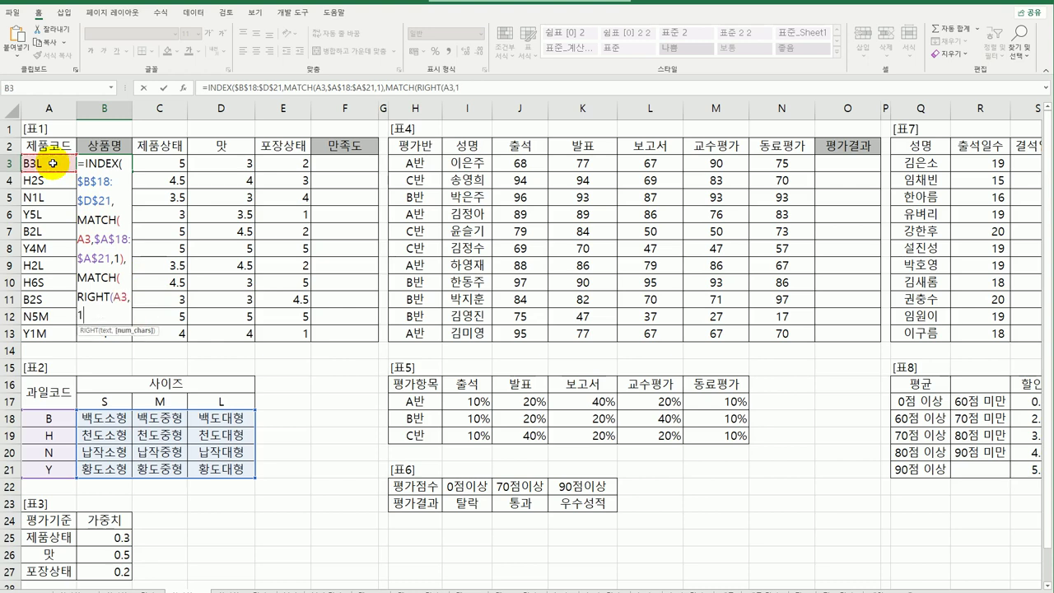
pyautogui.write('),')
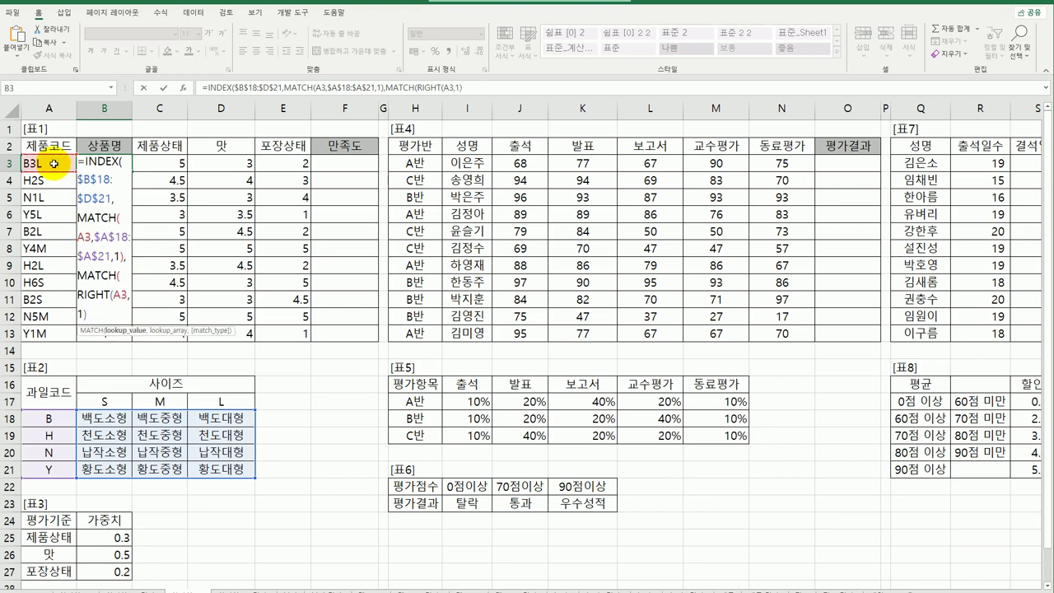
# Complete the second MATCH with lookup range $B$17:$D$17 and match type 0, and enter the INDEX formula in B3.
pyautogui.moveTo(111, 401); pyautogui.dragTo(218, 401)
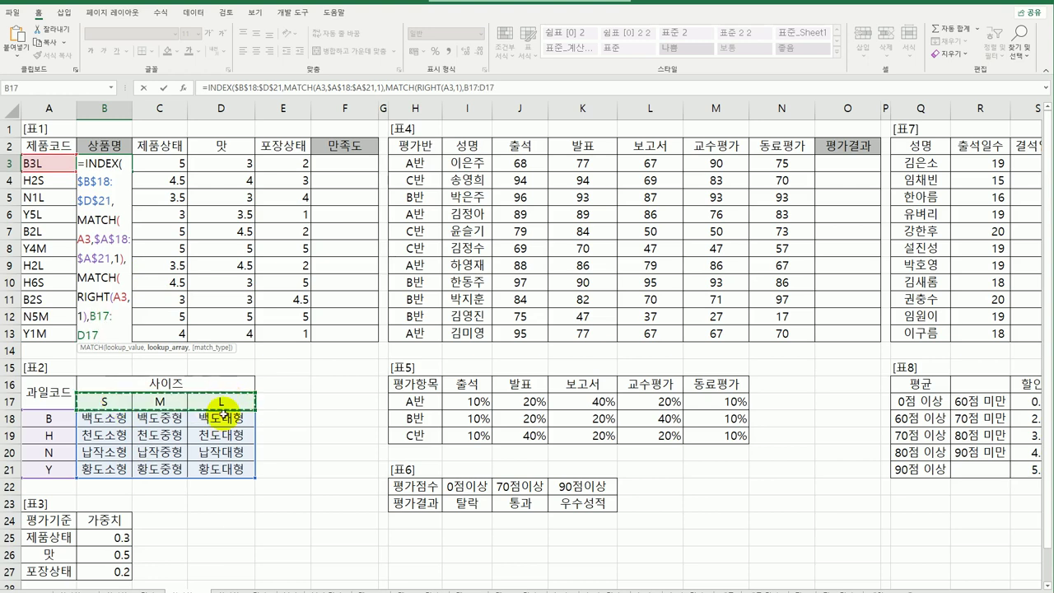
pyautogui.press('F4')
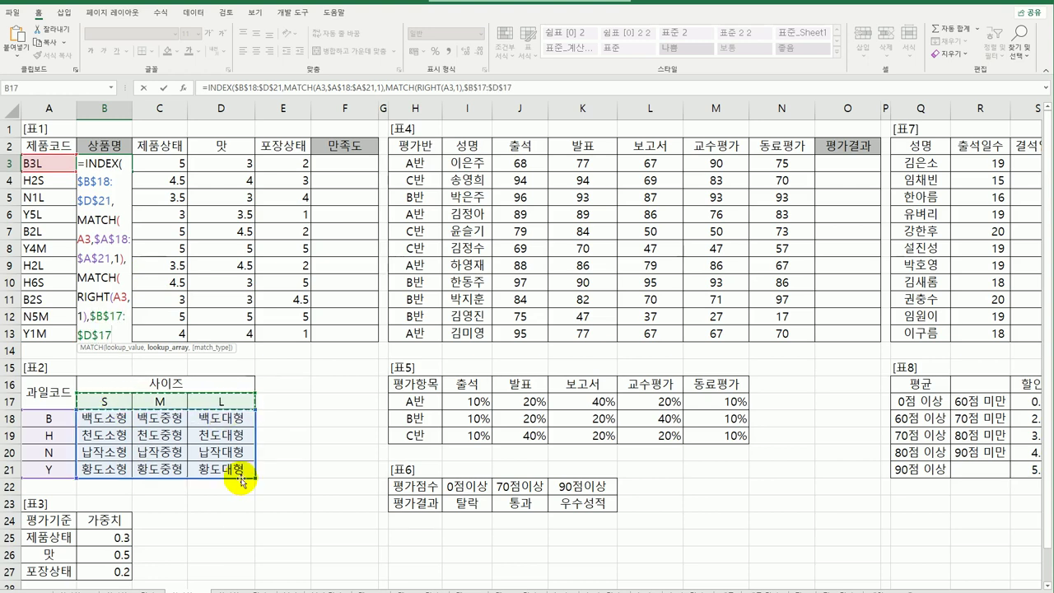
pyautogui.write(',')
pyautogui.doubleClick(173, 389)
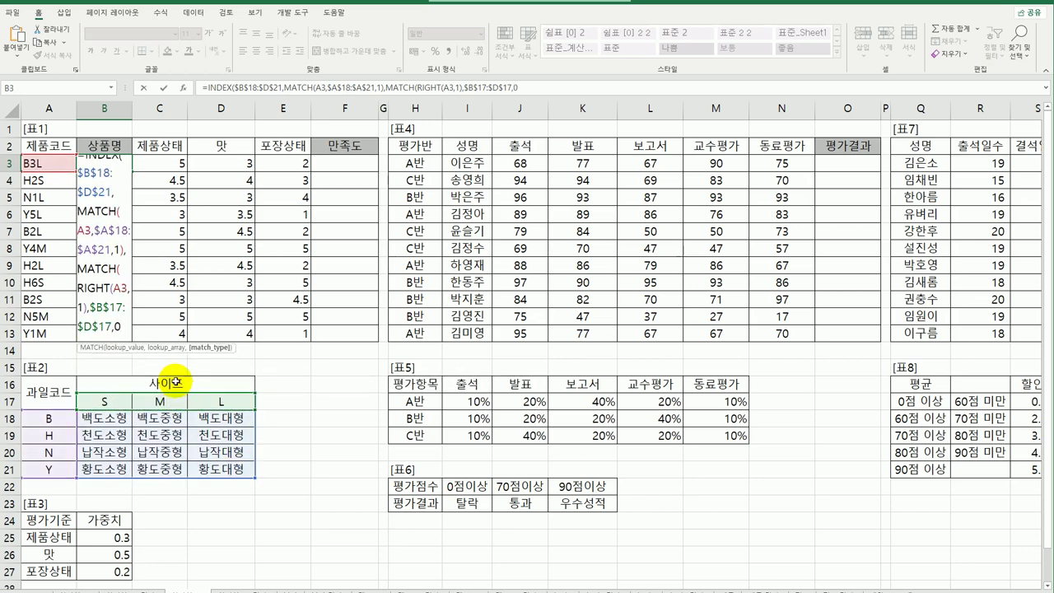
pyautogui.write(')')
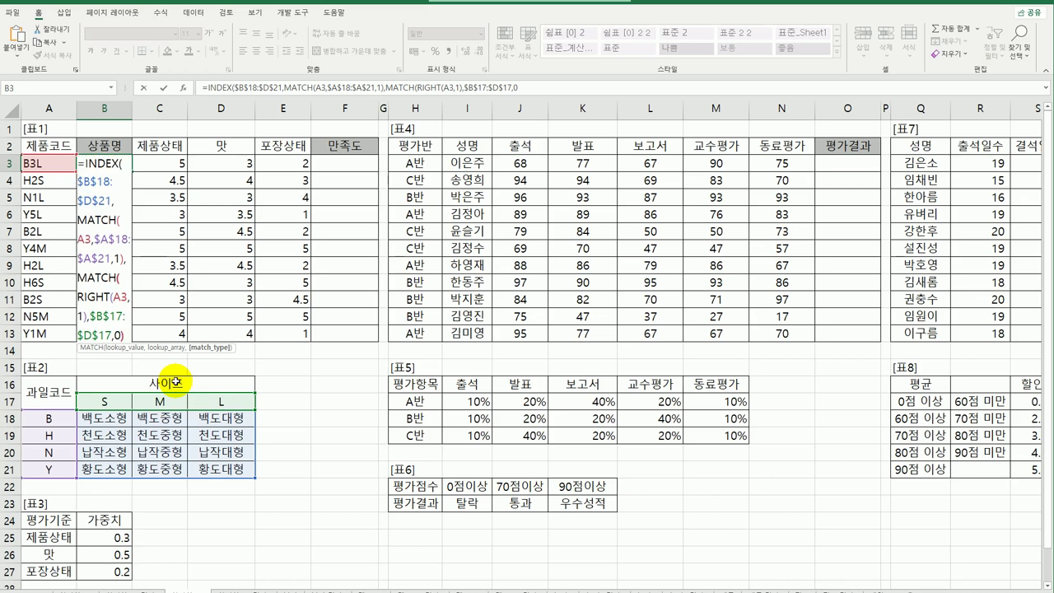
pyautogui.write(')')
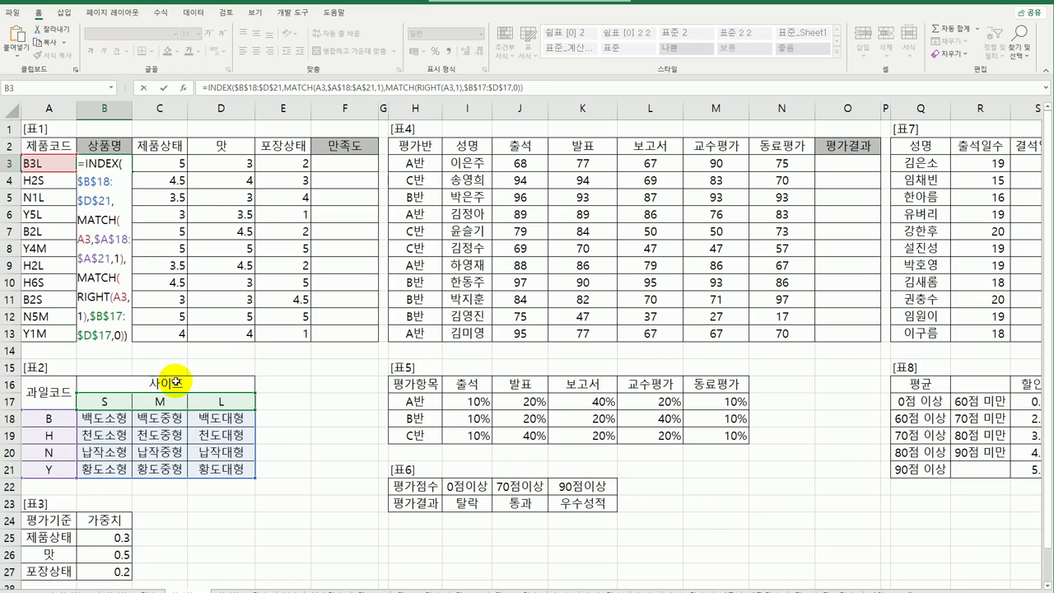
pyautogui.press('Return')
# Fill the 상품명 formula from B3 down to B13.
pyautogui.click(125, 163)
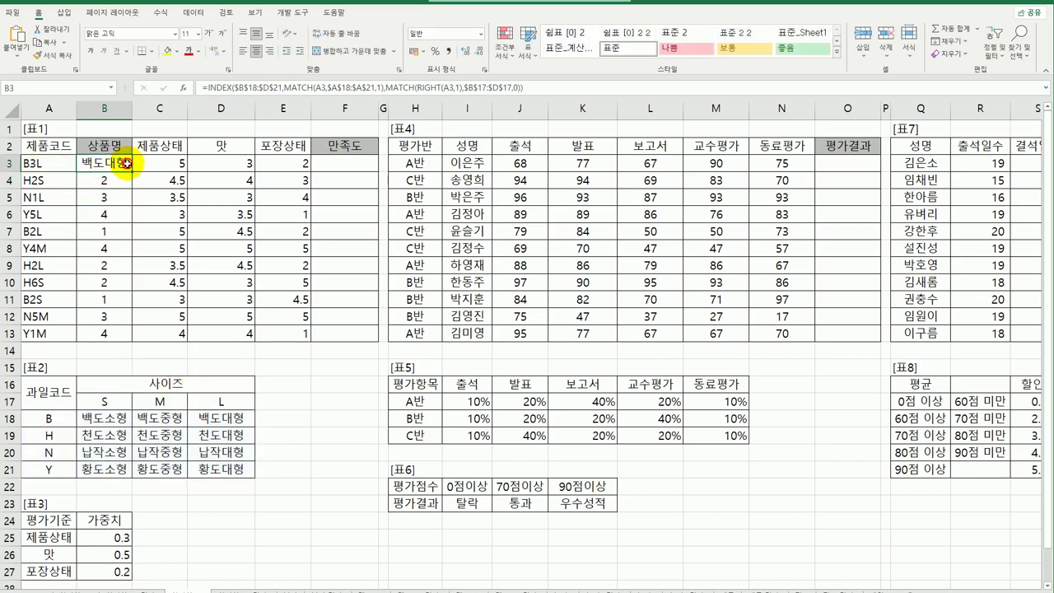
pyautogui.moveTo(134, 179); pyautogui.dragTo(103, 334)
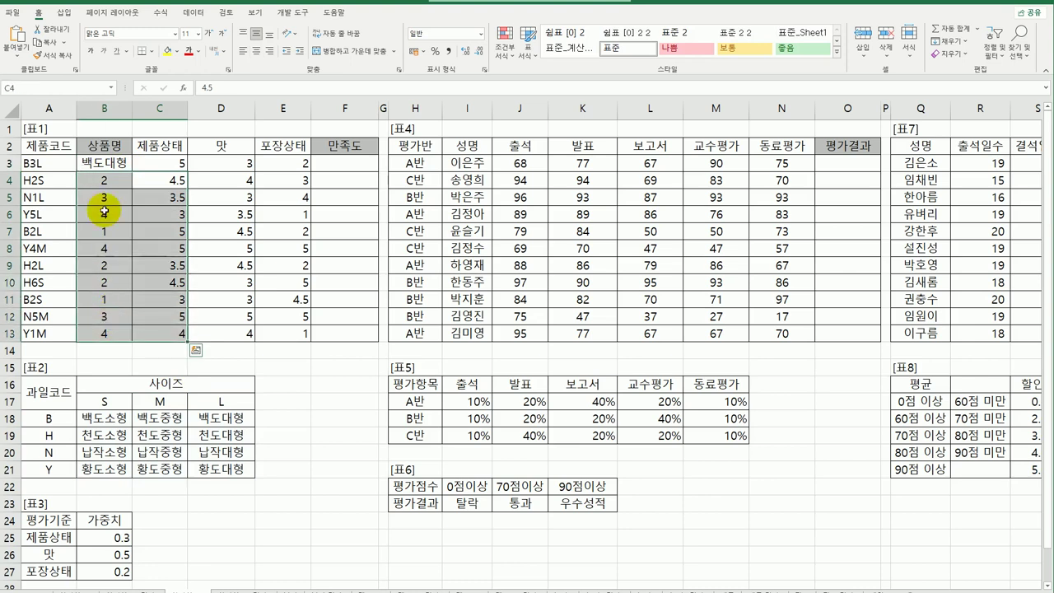
pyautogui.click(120, 165)
pyautogui.moveTo(132, 172); pyautogui.dragTo(109, 342)
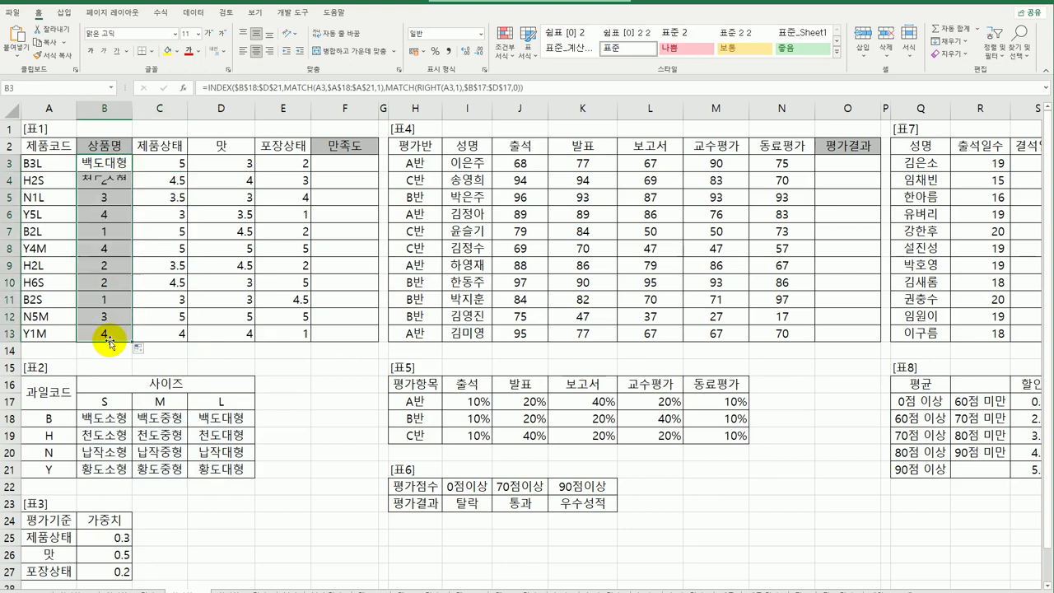
pyautogui.click(125, 438)
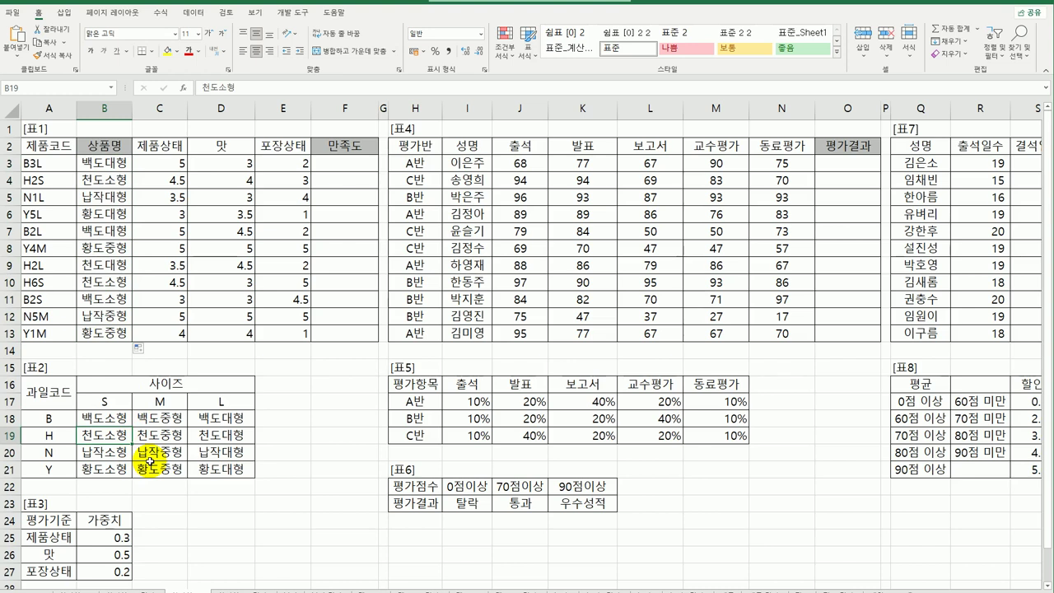
# Examine how B3L's 제품상태, 맛 and 포장상태 scores in C3:E3 pair with the 표3 weights in B25:B27 for 만족도.
pyautogui.click(360, 164)
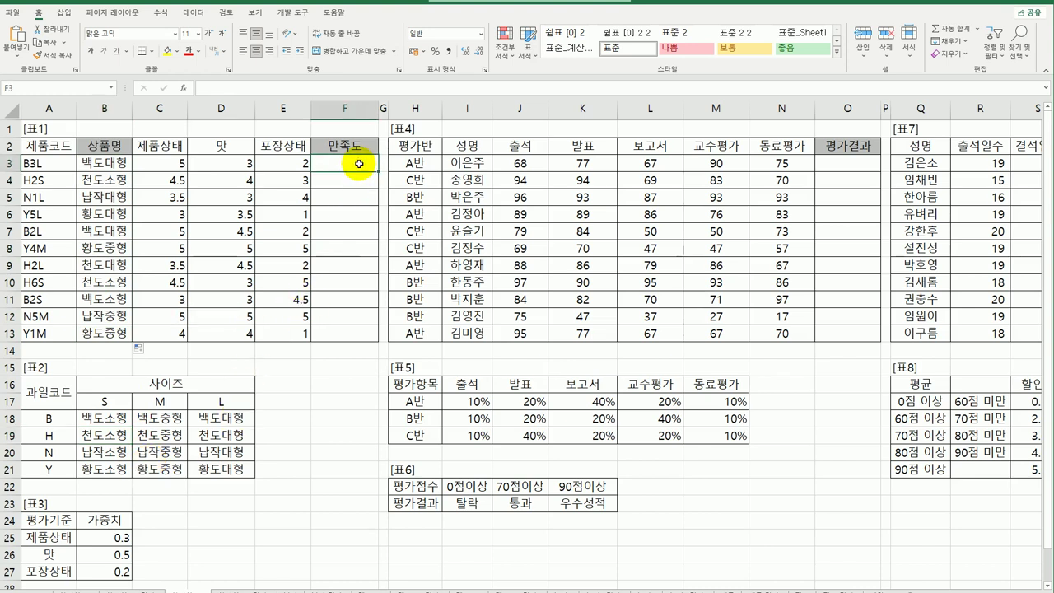
pyautogui.moveTo(165, 161); pyautogui.dragTo(271, 167)
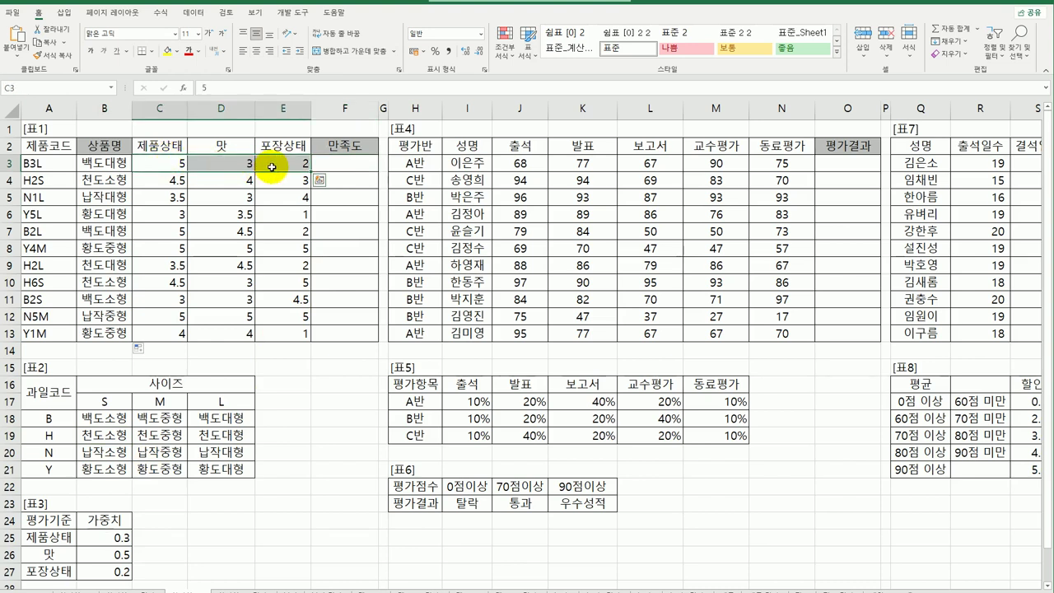
pyautogui.moveTo(162, 162); pyautogui.dragTo(283, 167)
pyautogui.moveTo(104, 537); pyautogui.dragTo(108, 572)
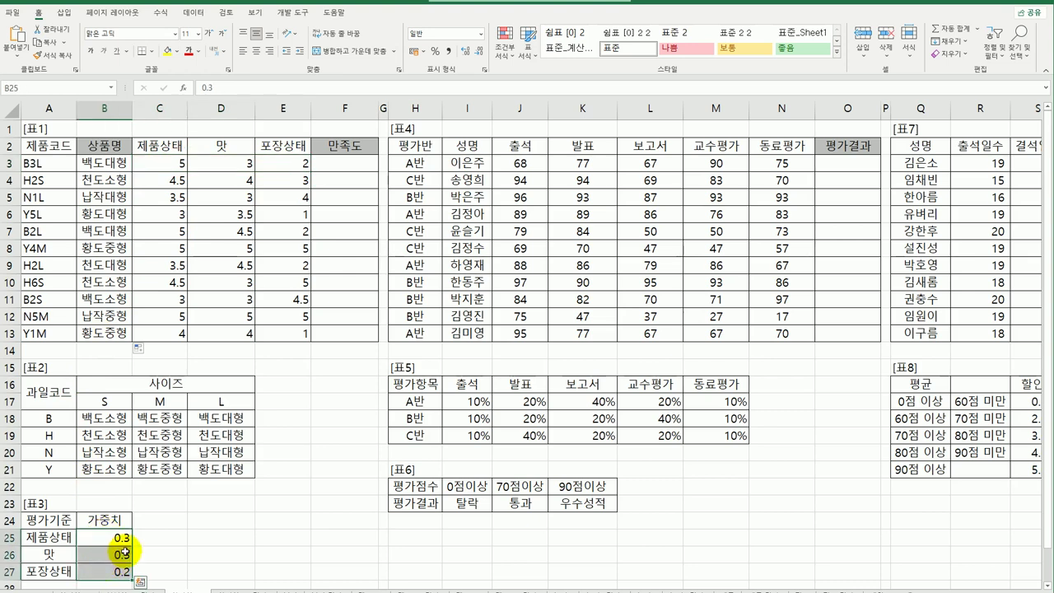
pyautogui.click(160, 162)
pyautogui.click(115, 540)
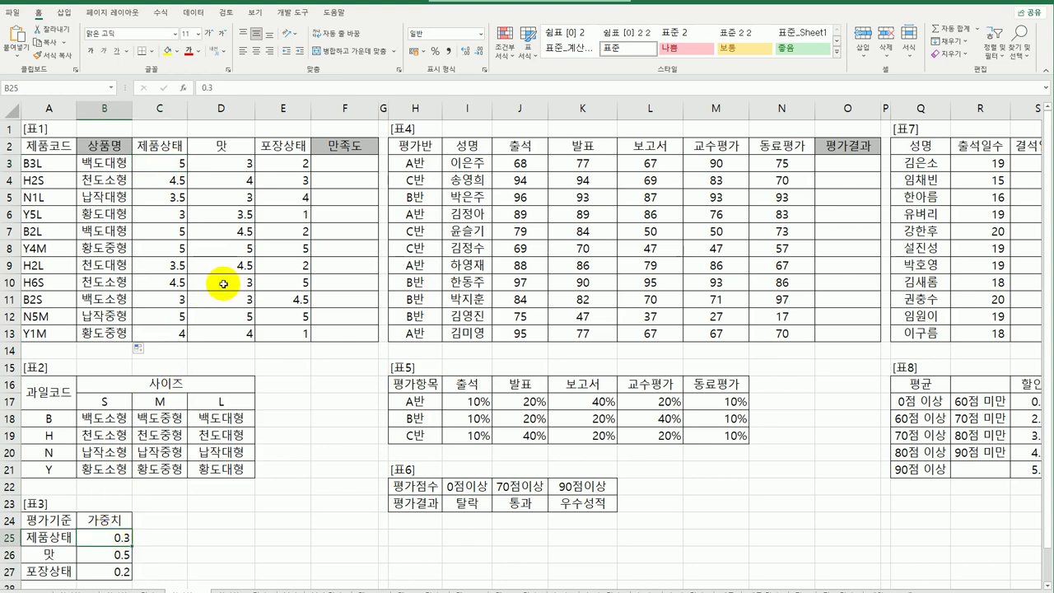
pyautogui.click(230, 161)
pyautogui.click(107, 555)
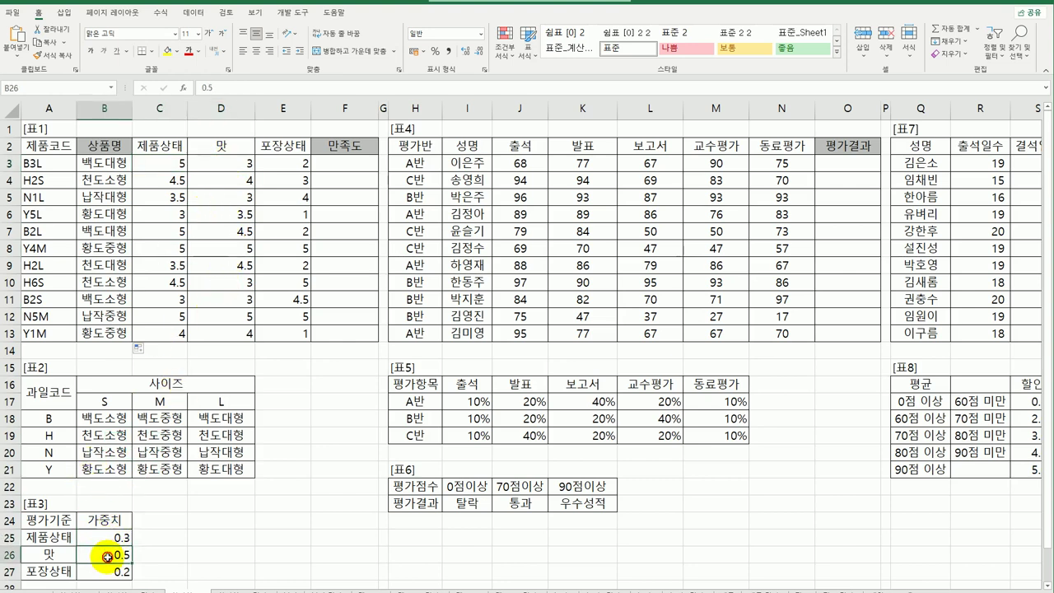
pyautogui.click(292, 161)
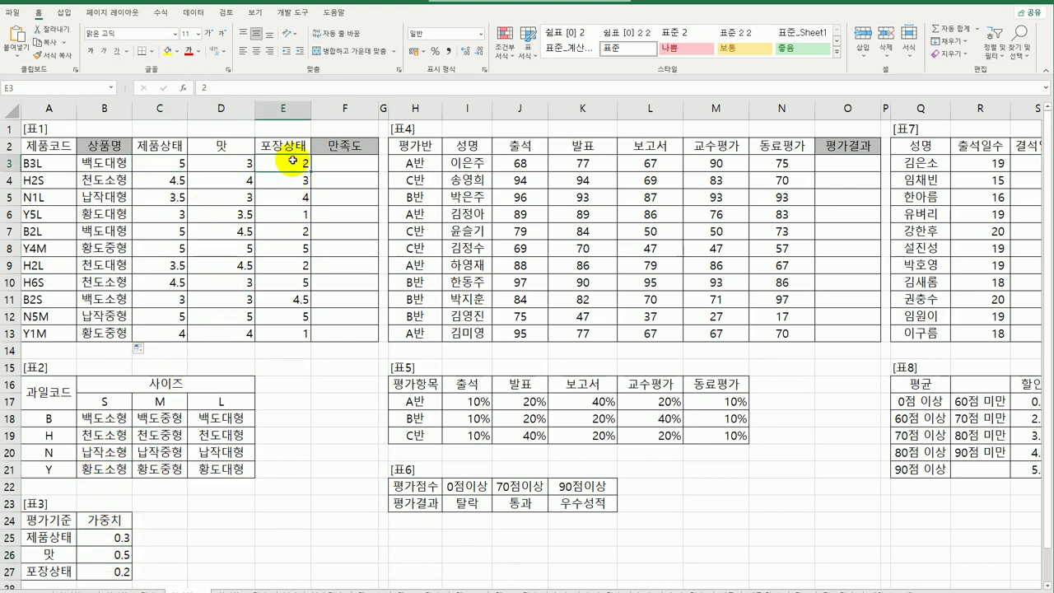
pyautogui.click(122, 571)
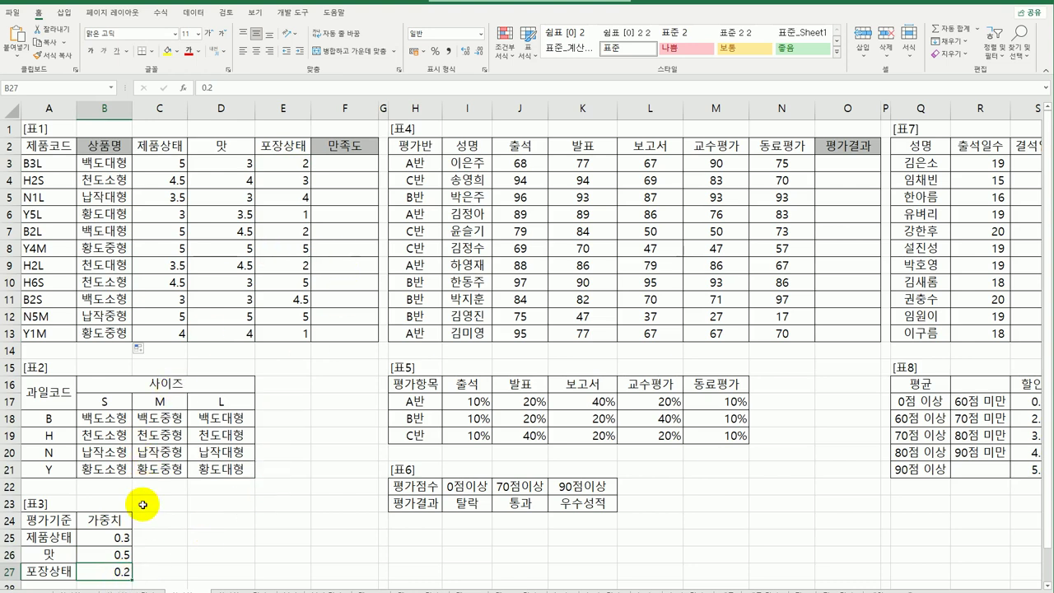
pyautogui.moveTo(119, 537); pyautogui.dragTo(124, 569)
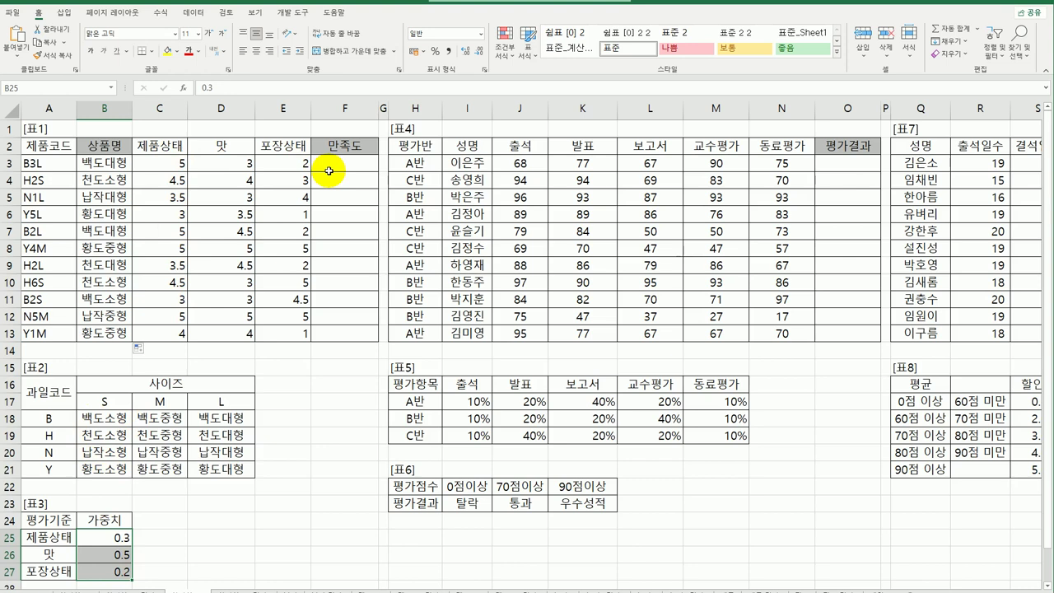
pyautogui.click(366, 164)
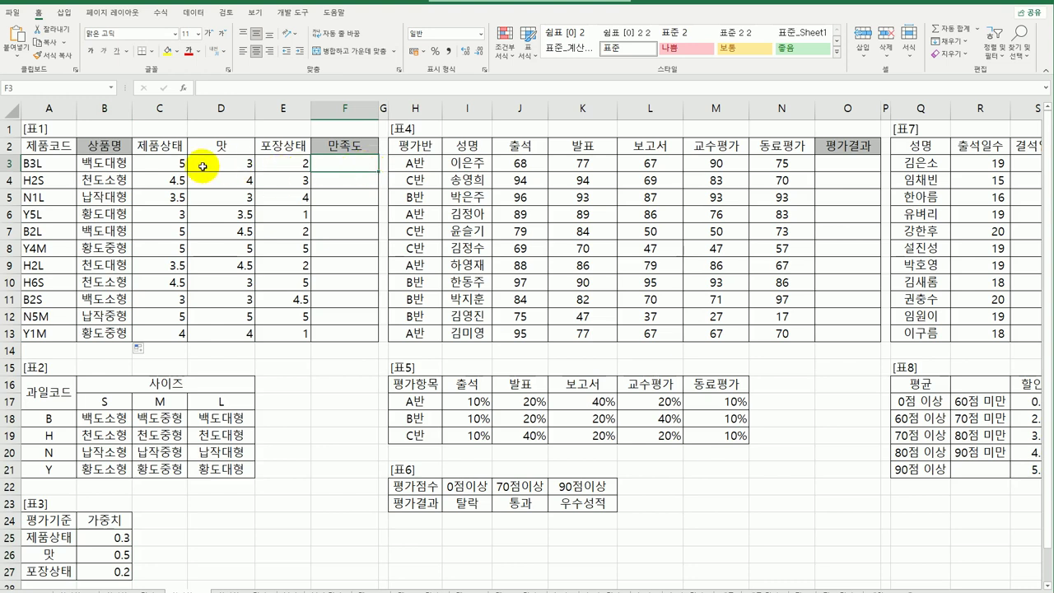
pyautogui.moveTo(118, 534); pyautogui.dragTo(118, 570)
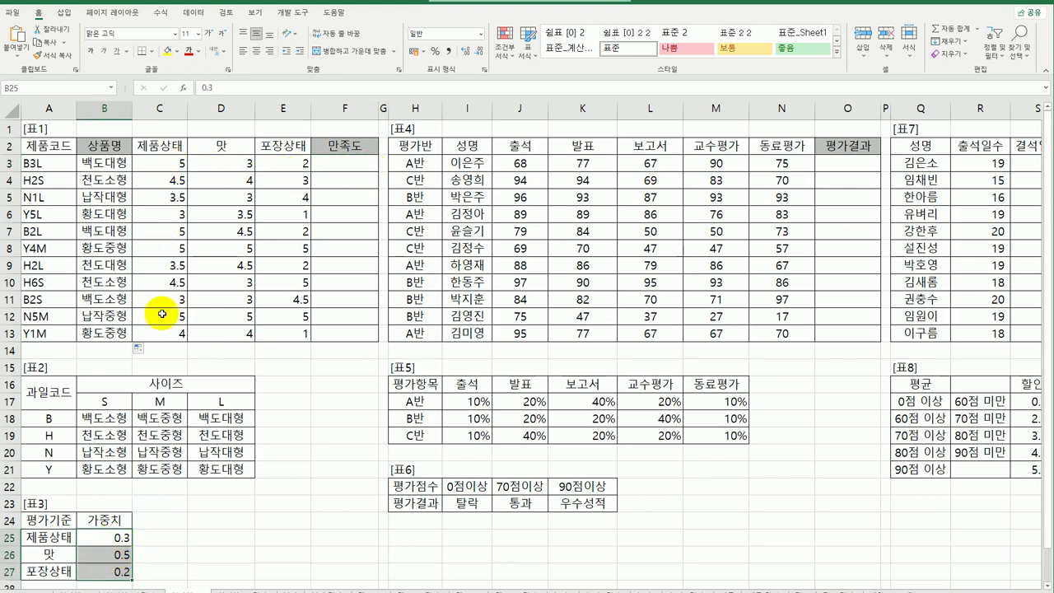
pyautogui.moveTo(169, 163); pyautogui.dragTo(297, 164)
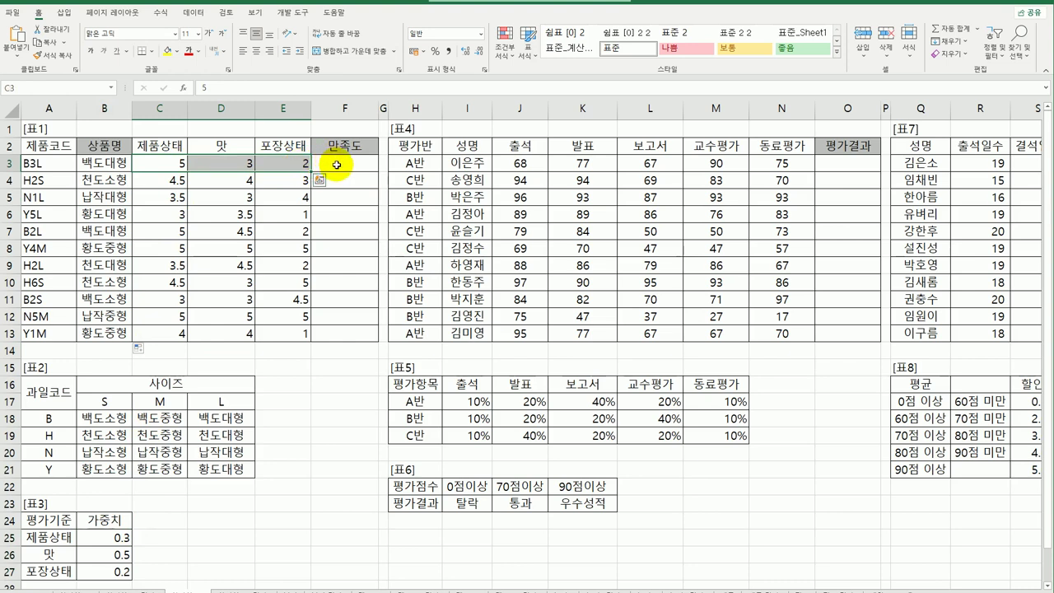
# Start a SUMPRODUCT formula in F3 for 만족도 with the scores C3:E3 as its first array.
pyautogui.click(336, 164)
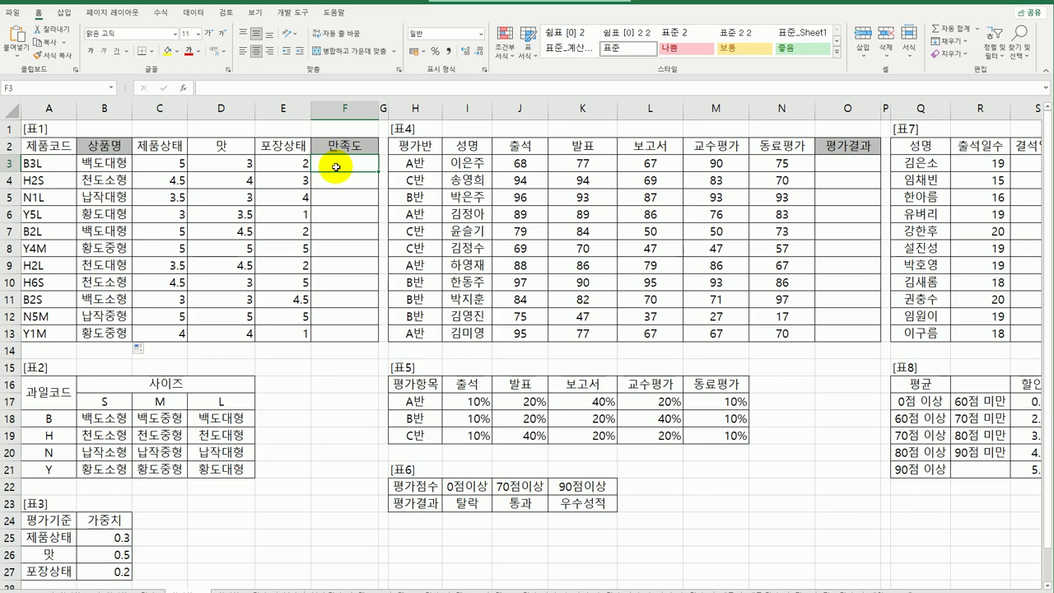
pyautogui.write('=sum')
pyautogui.write('p')
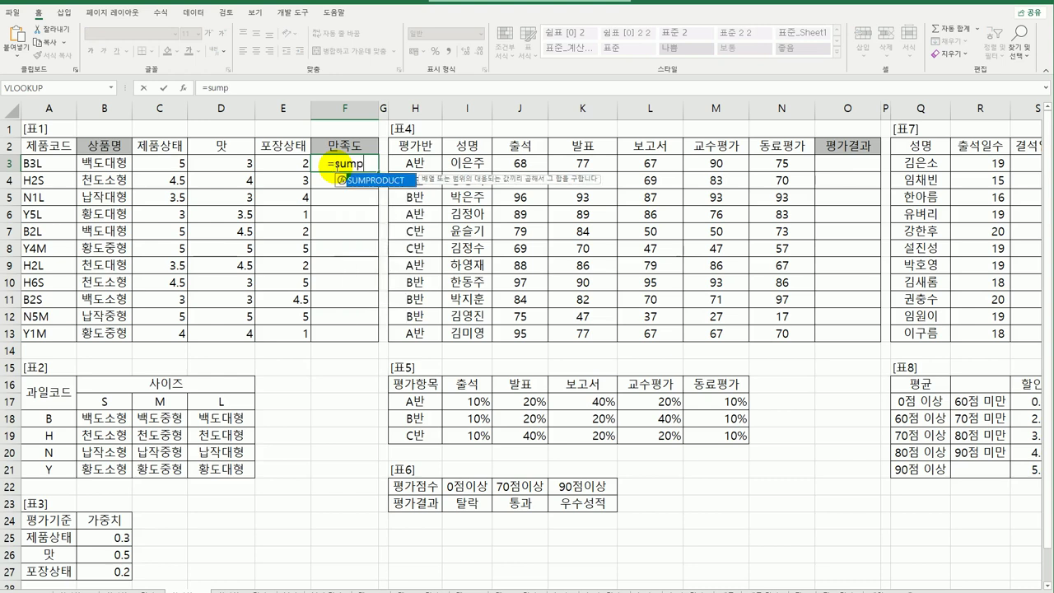
pyautogui.press('Tab')
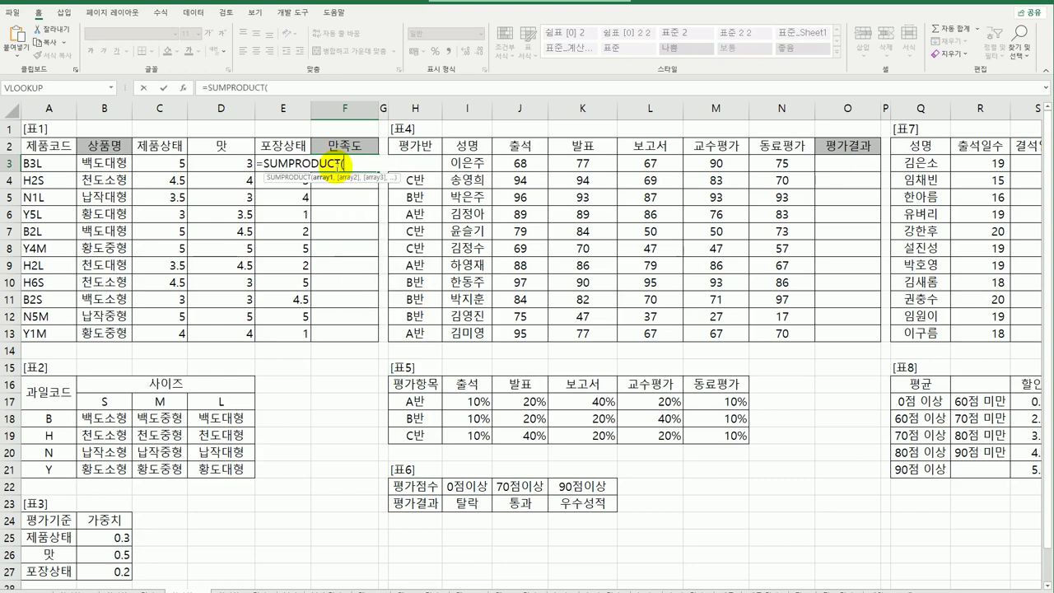
pyautogui.moveTo(169, 160); pyautogui.dragTo(278, 160)
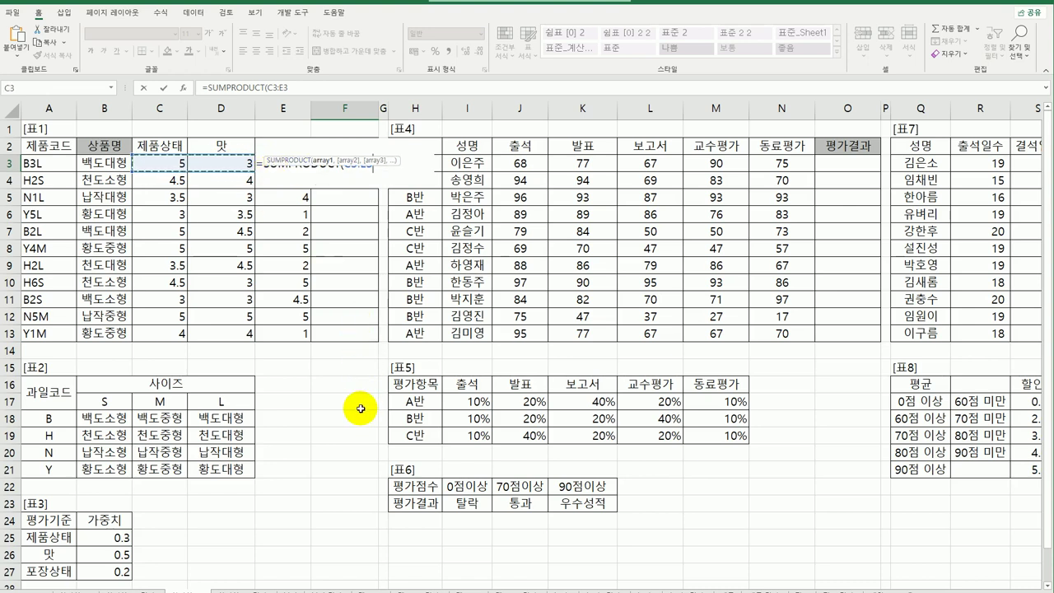
pyautogui.write(',')
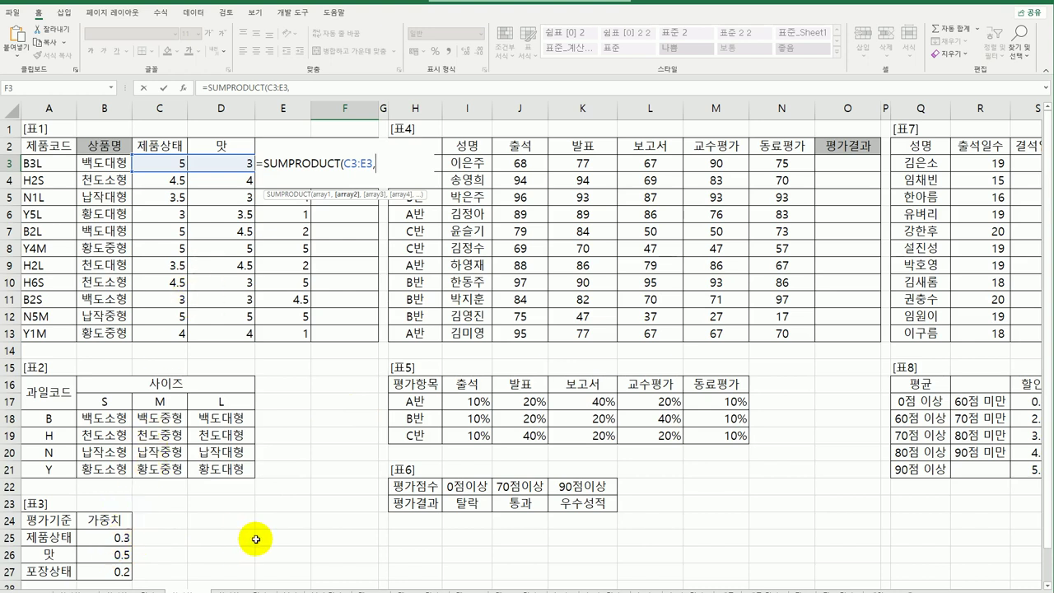
# Add TRANSPOSE of the 표3 weights $B$25:$B$27 as SUMPRODUCT's second array and enter the formula.
pyautogui.write('tr')
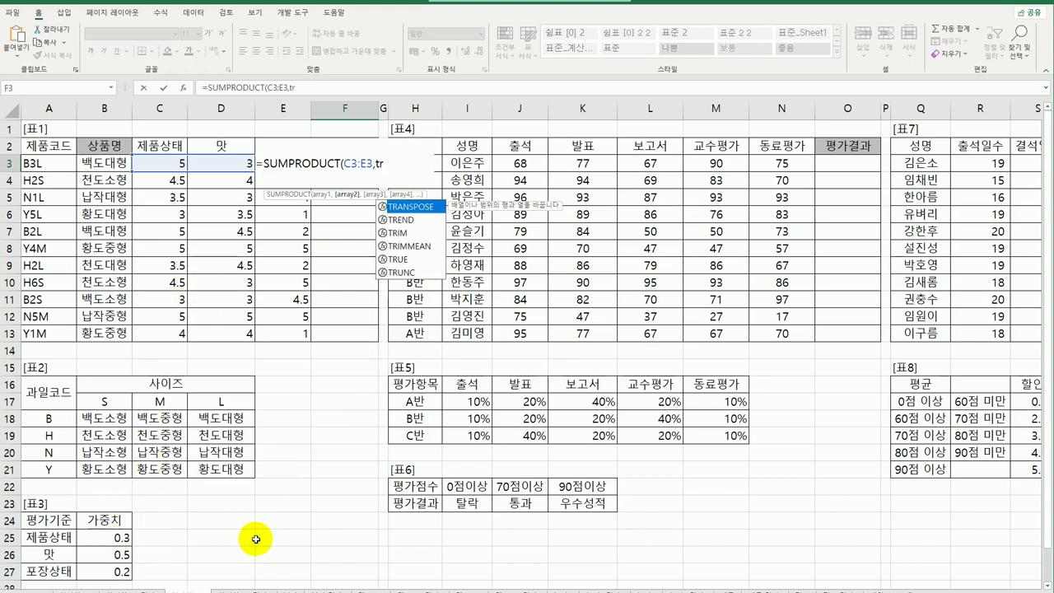
pyautogui.doubleClick(405, 208)
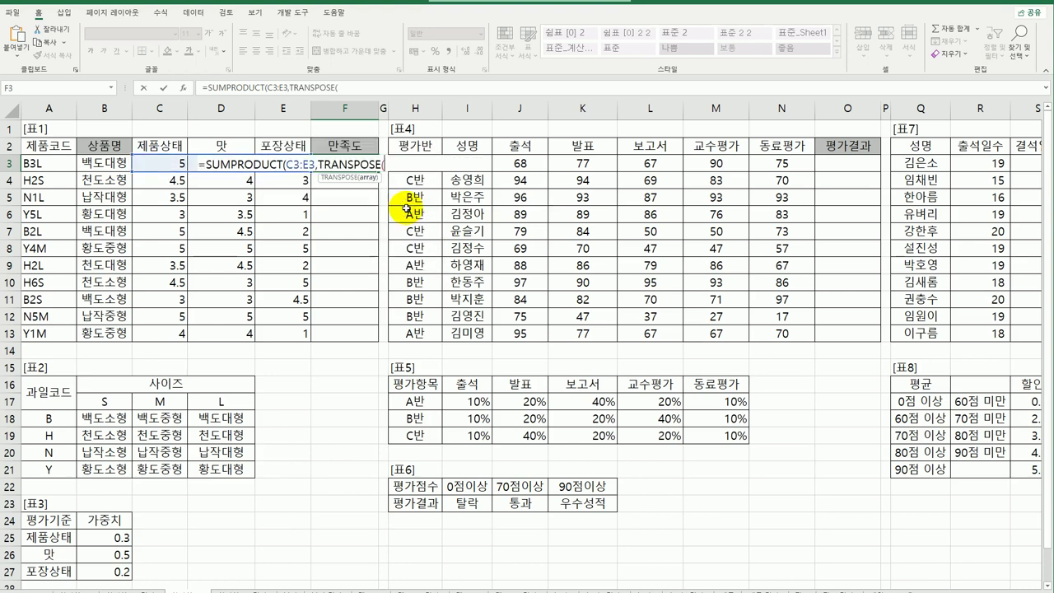
pyautogui.moveTo(113, 536); pyautogui.dragTo(113, 568)
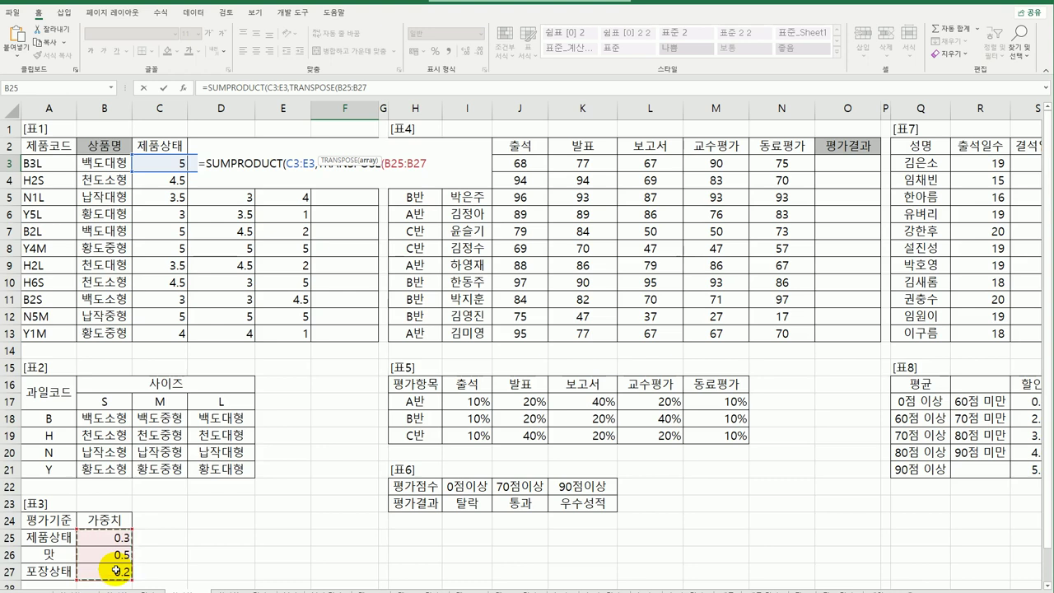
pyautogui.press('F4')
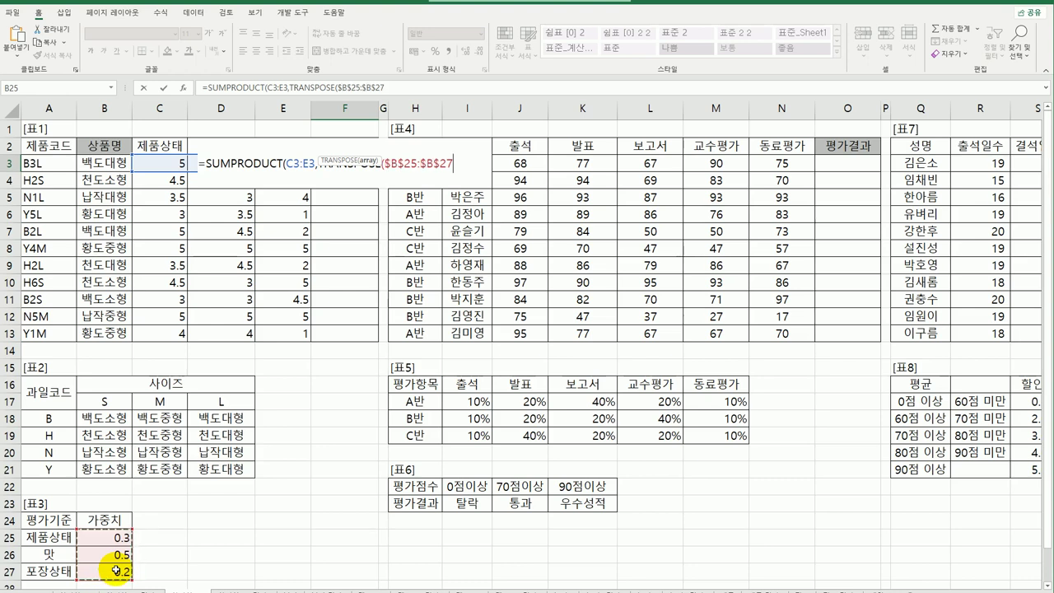
pyautogui.write('))')
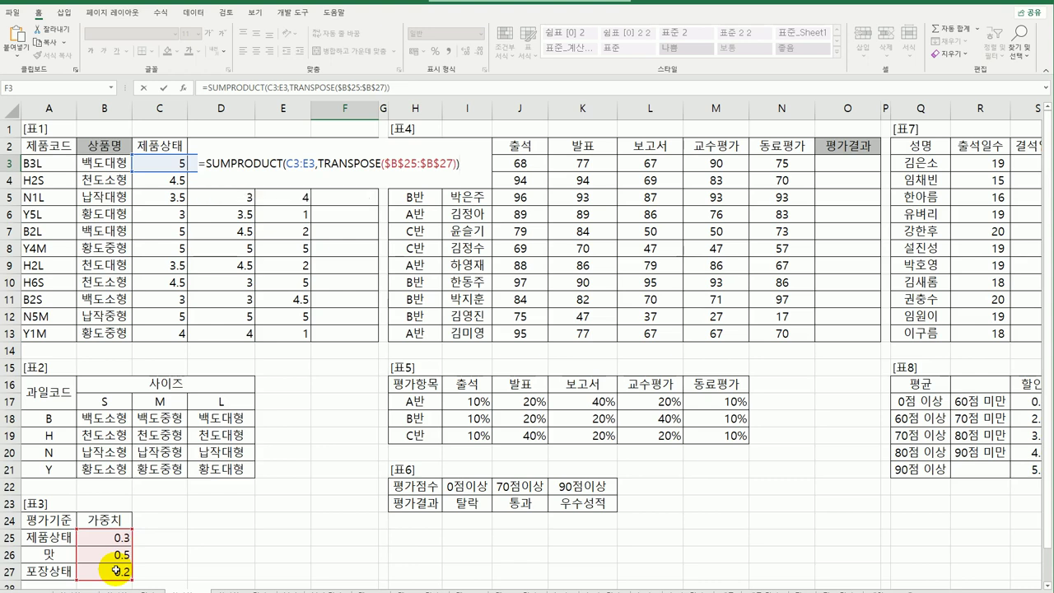
pyautogui.press('Return')
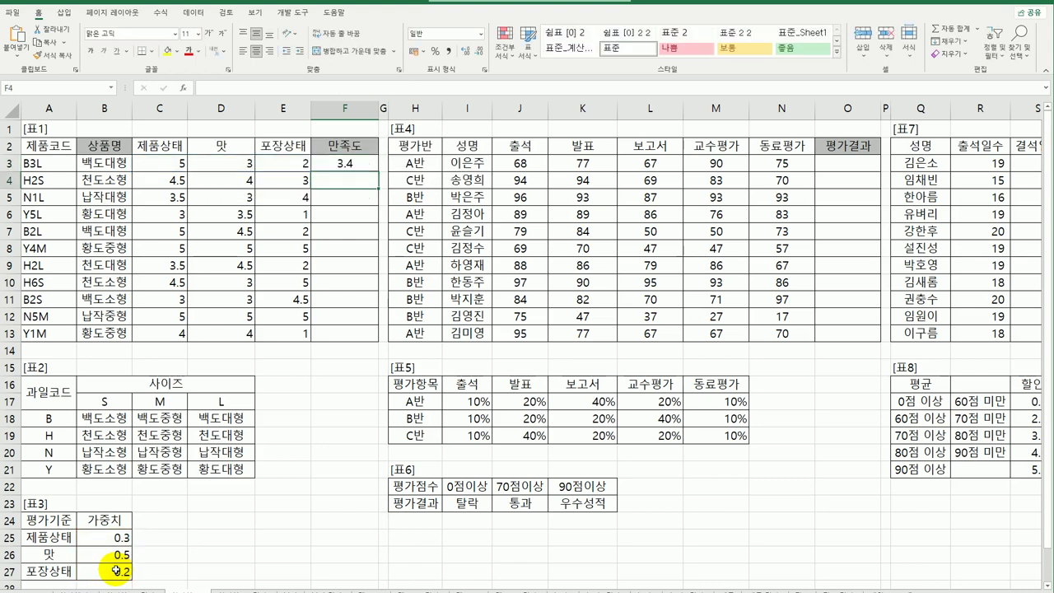
# Fill the 만족도 SUMPRODUCT formula from F3 down to F13 and check the copied formula in F7.
pyautogui.click(352, 164)
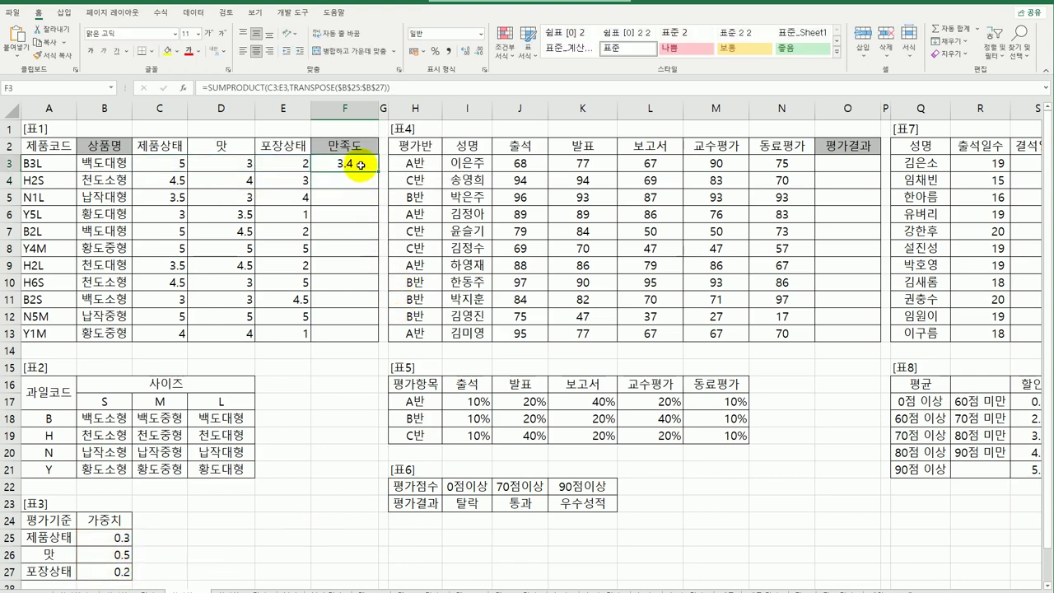
pyautogui.moveTo(383, 172); pyautogui.dragTo(351, 338)
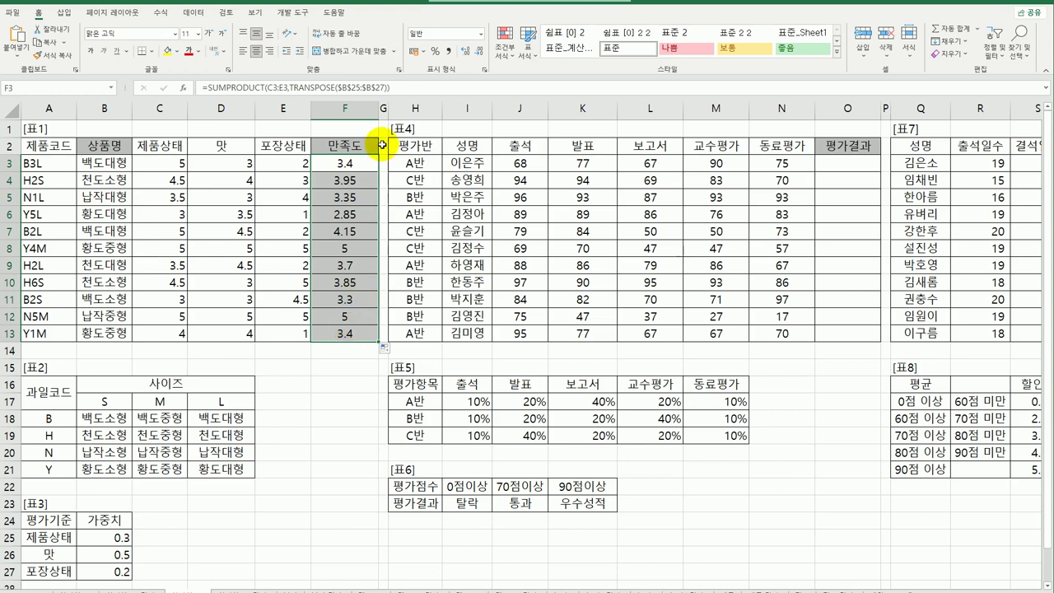
pyautogui.click(346, 162)
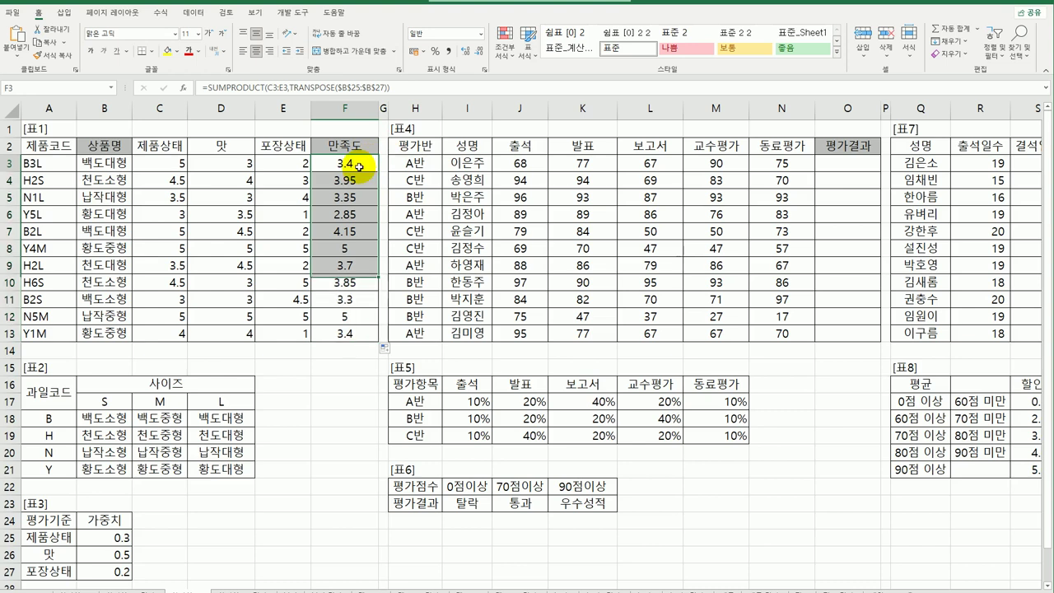
pyautogui.click(353, 236)
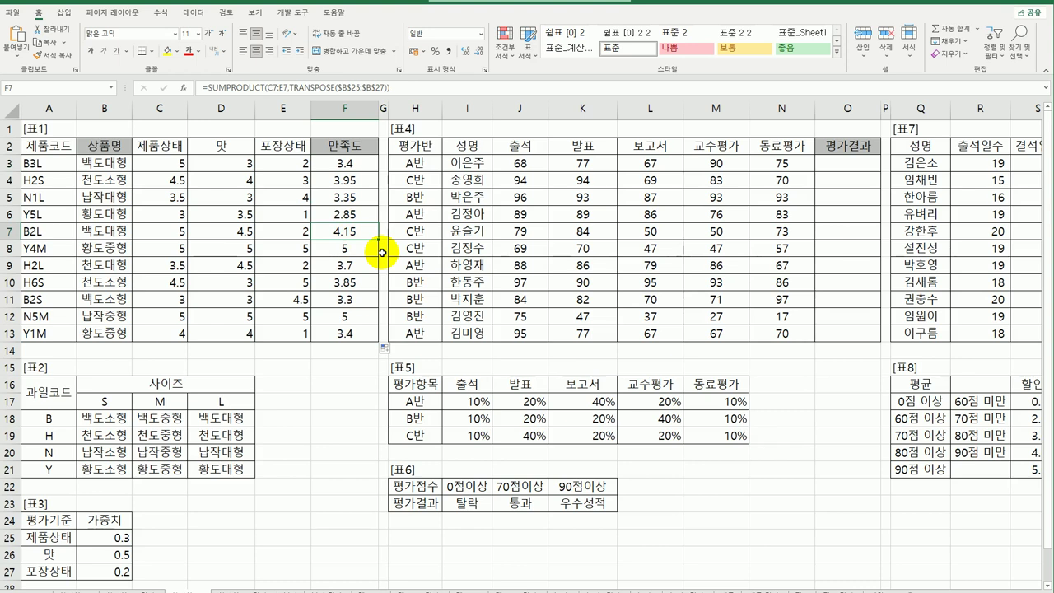
# Wrap the SUMPRODUCT formula in F3 in INT to drop the decimals of 만족도.
pyautogui.click(351, 164)
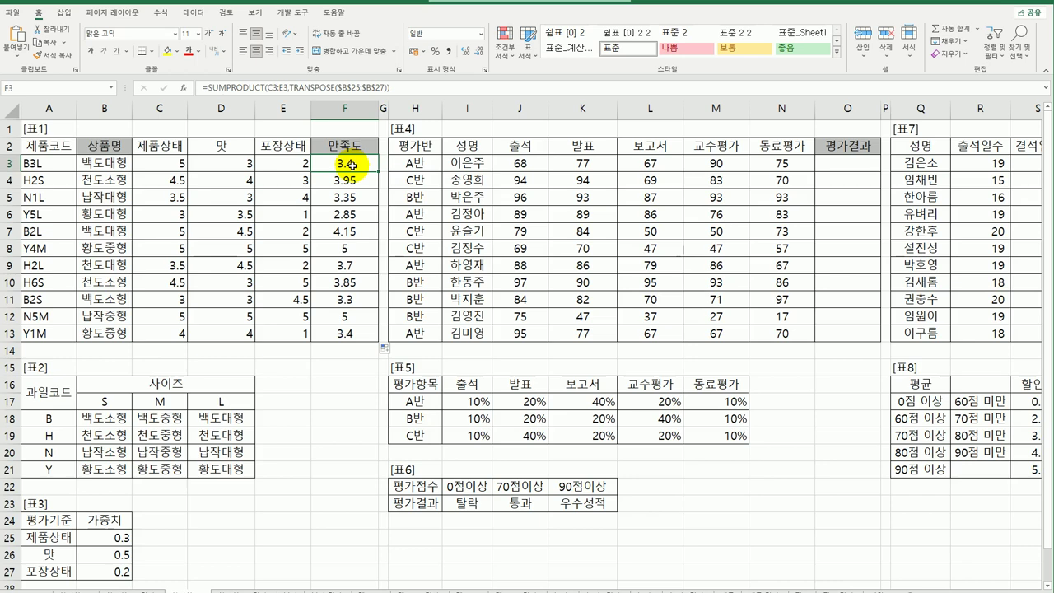
pyautogui.doubleClick(352, 164)
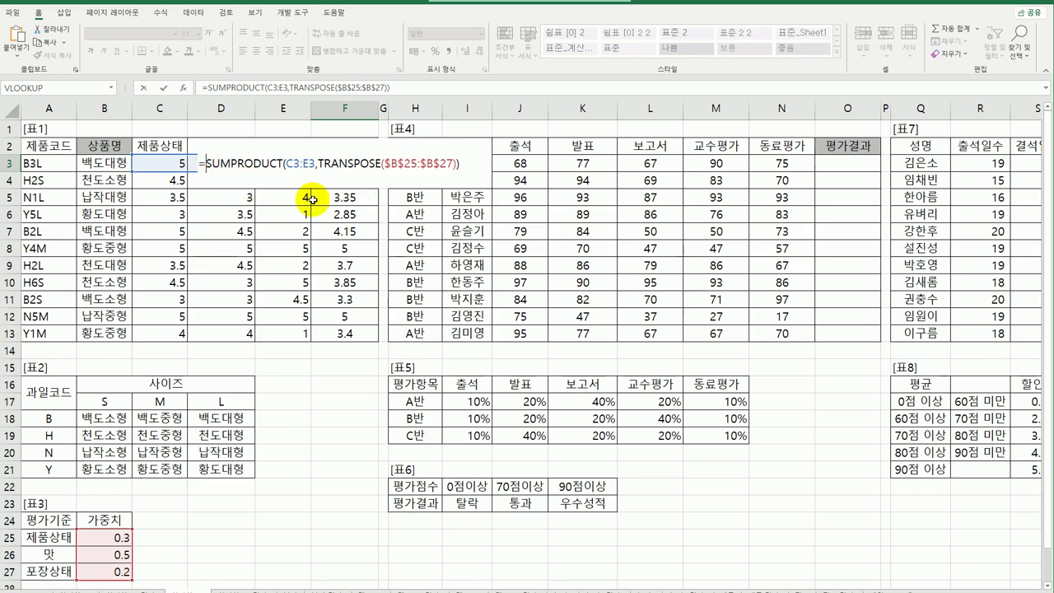
pyautogui.write('INT(')
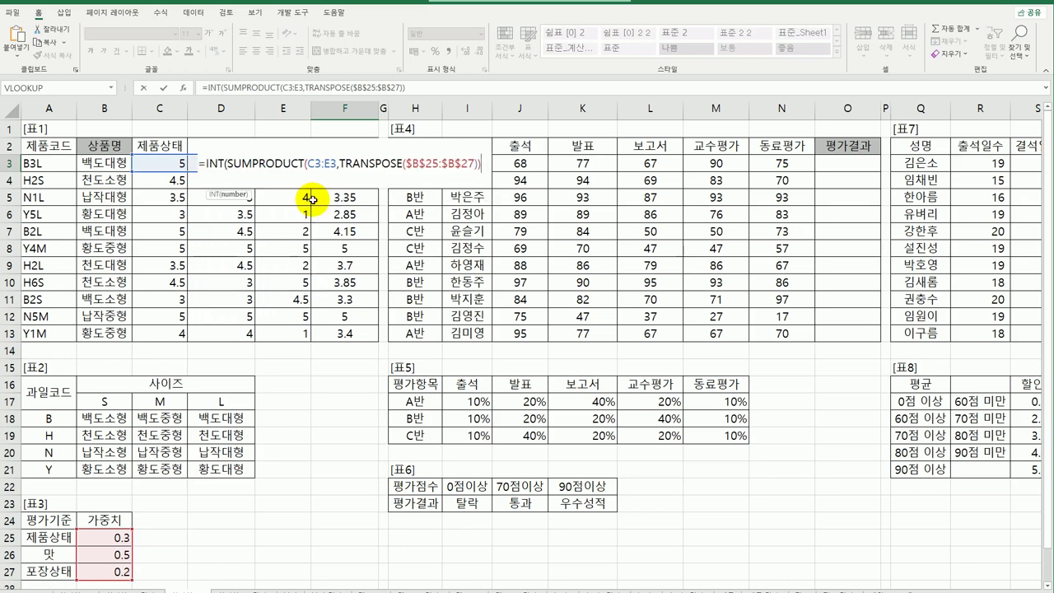
pyautogui.write(')')
pyautogui.press('Return')
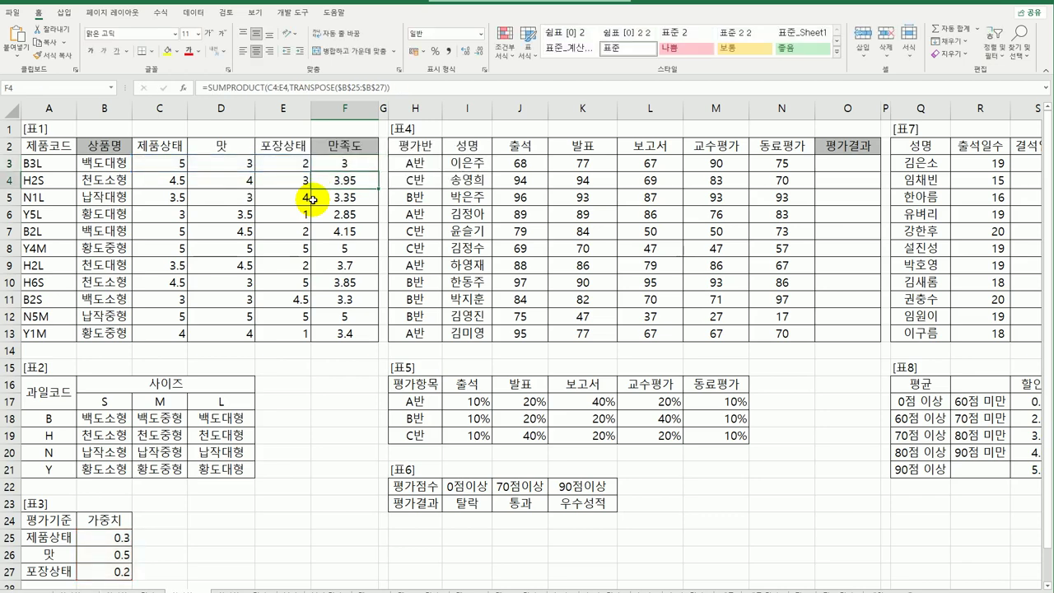
# Fill the INT version of the 만족도 formula from F3 down to F13 and check some of the copied cells.
pyautogui.click(349, 168)
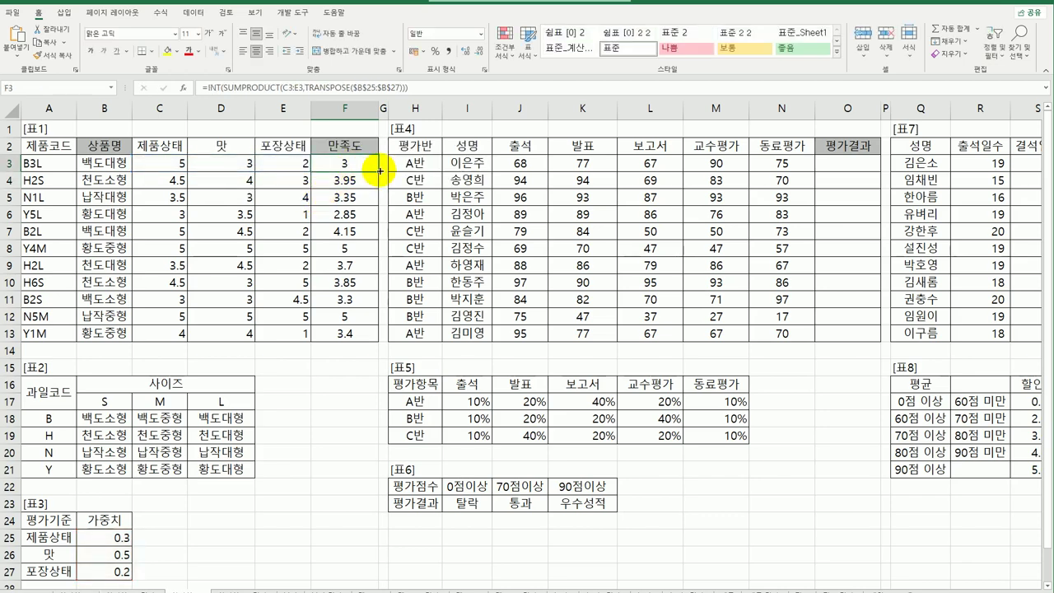
pyautogui.moveTo(378, 171); pyautogui.dragTo(378, 339)
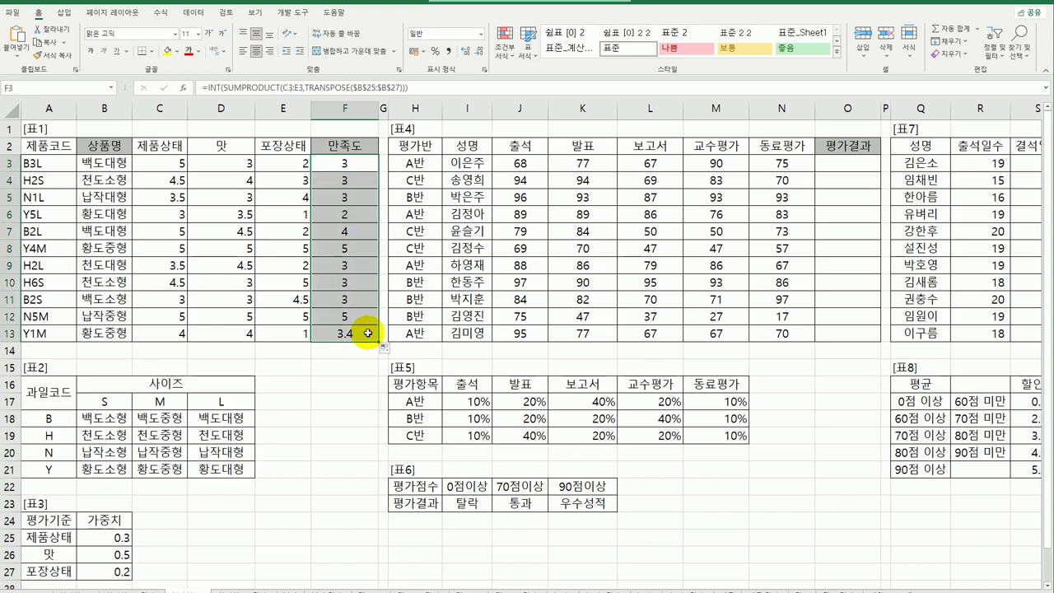
pyautogui.click(337, 165)
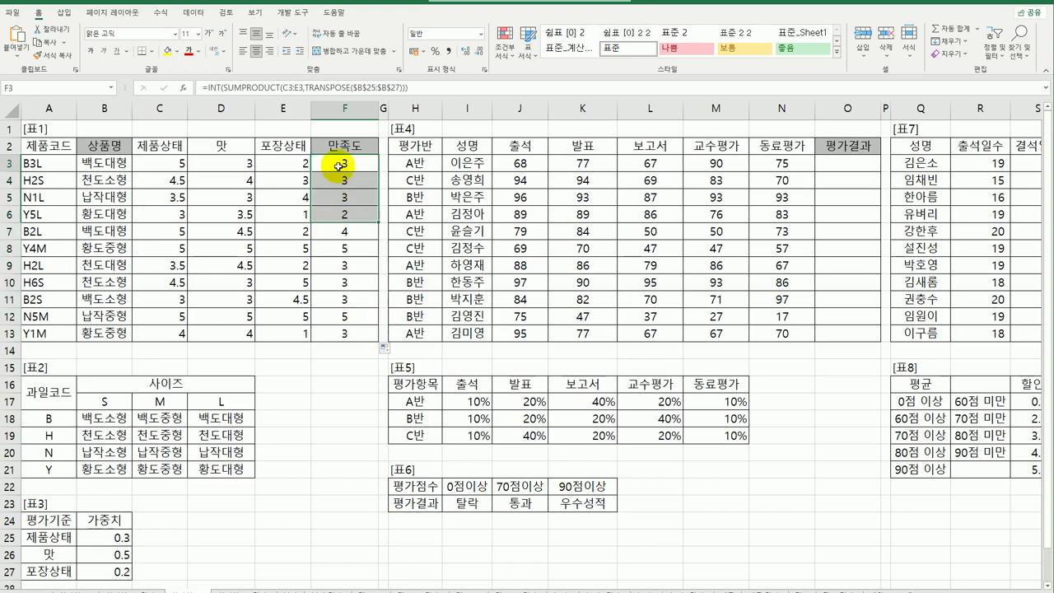
pyautogui.click(357, 213)
pyautogui.click(356, 235)
pyautogui.click(346, 246)
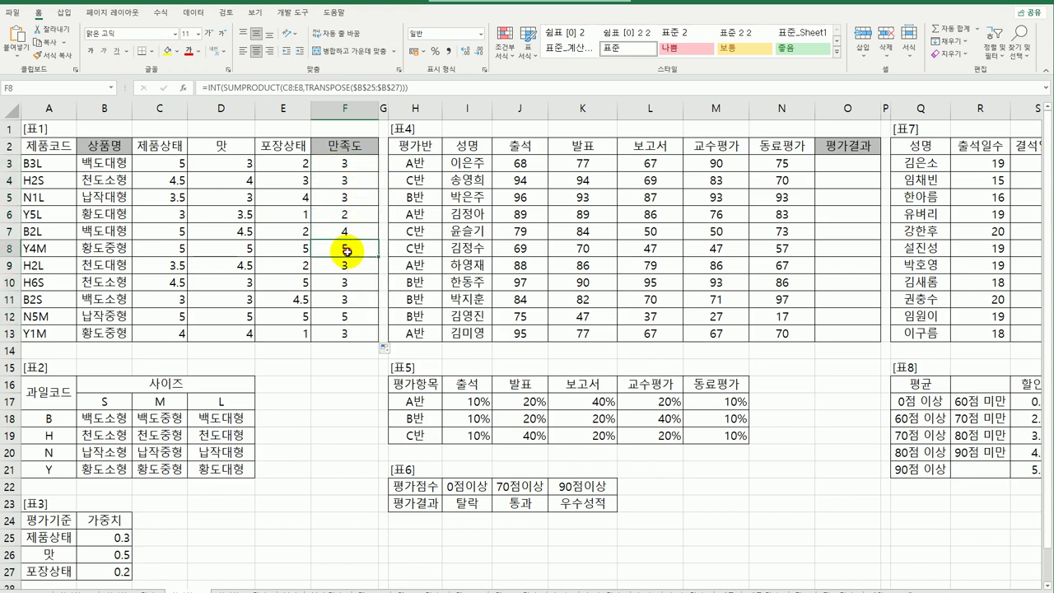
# Insert a REPT function in front of INT in the F3 formula.
pyautogui.click(347, 163)
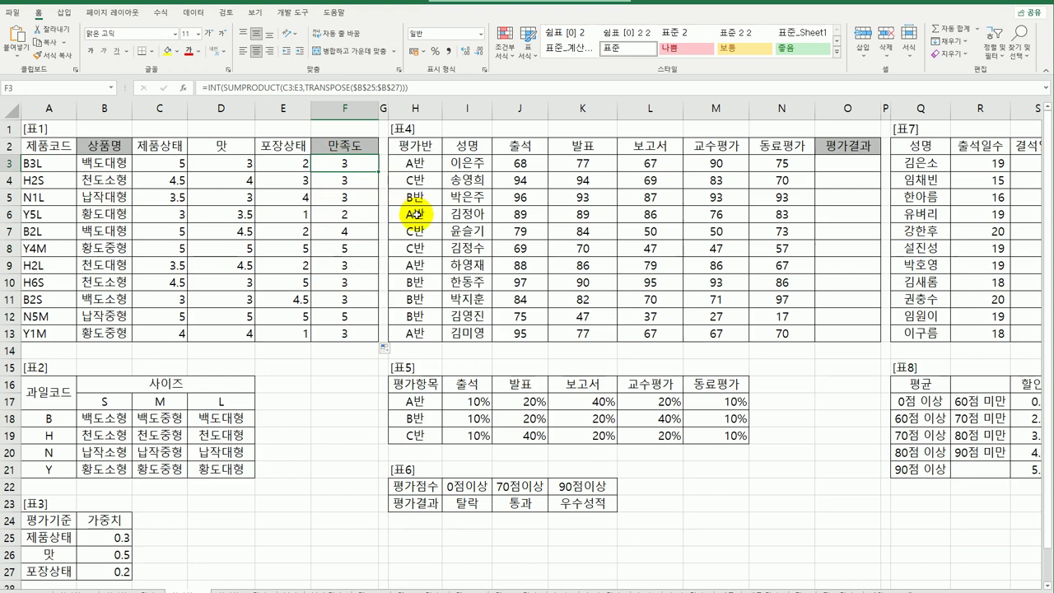
pyautogui.doubleClick(344, 163)
pyautogui.click(205, 163)
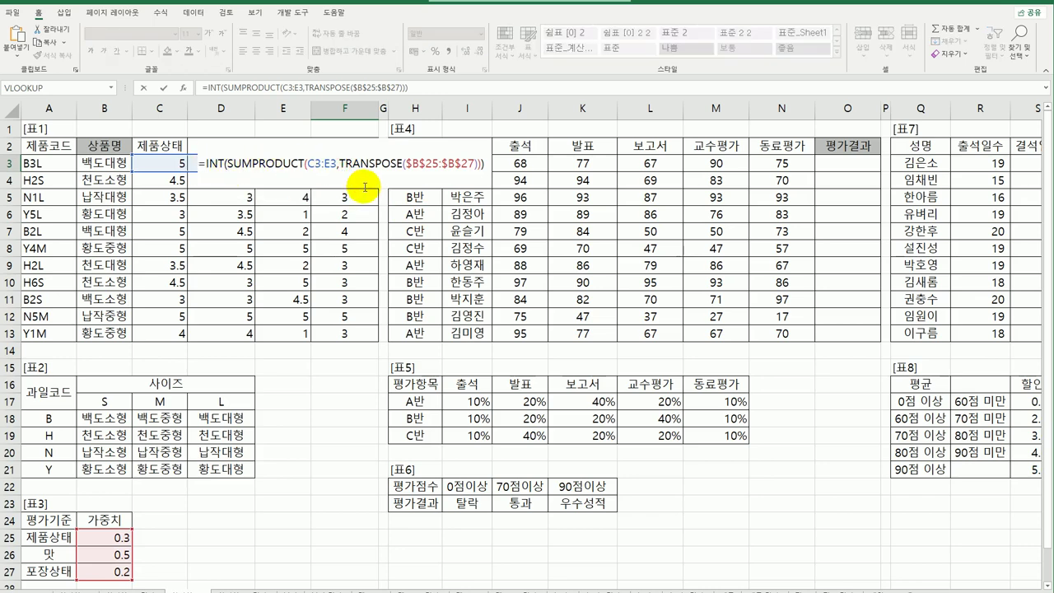
pyautogui.write('r')
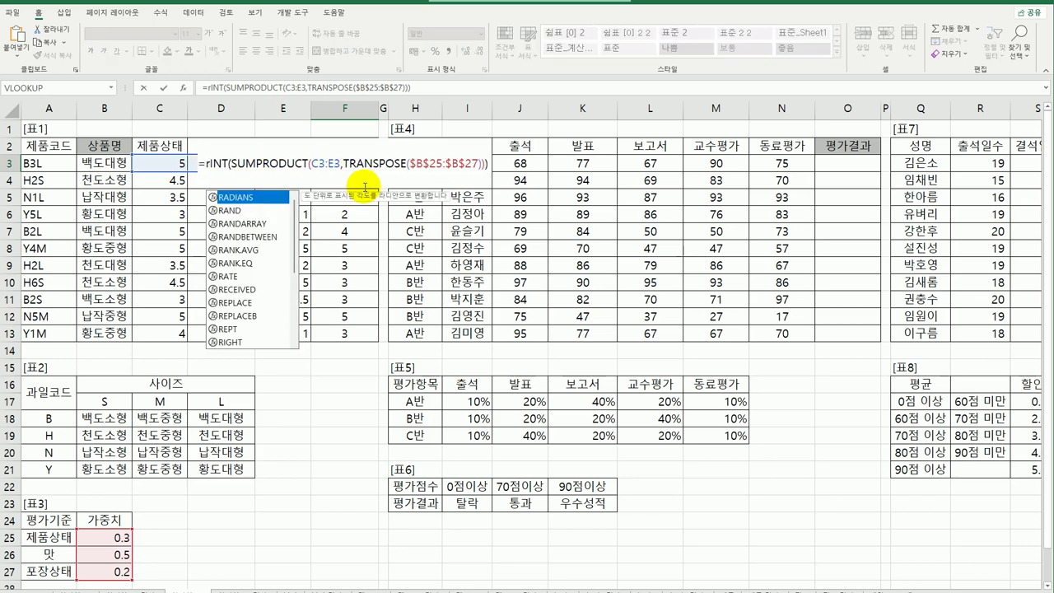
pyautogui.write('ept')
pyautogui.press('Tab')
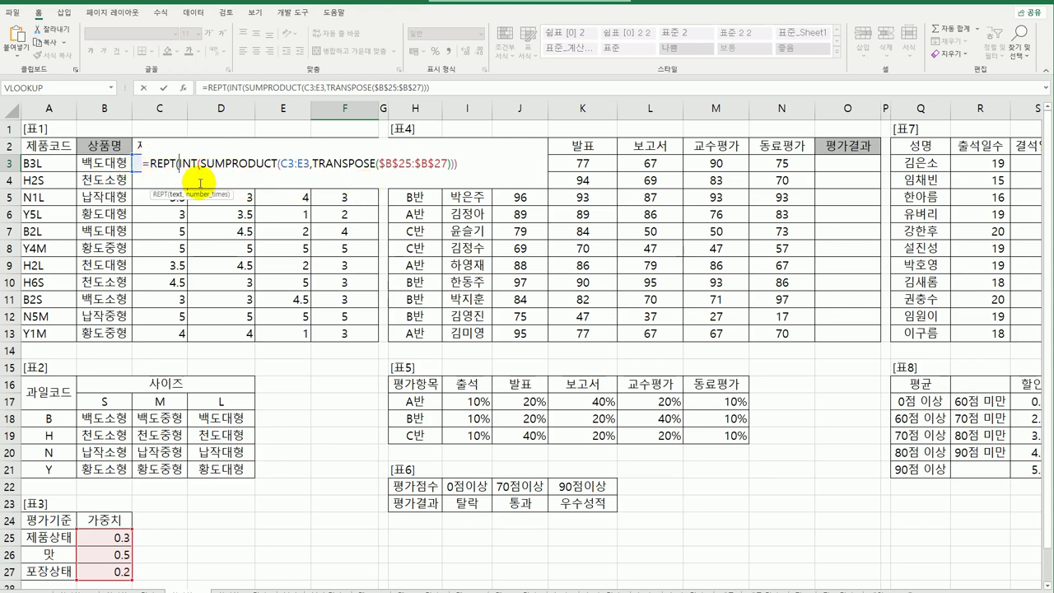
# Complete the REPT formula in F3 with "♥" as the repeated text and the INT(SUMPRODUCT) expression as the repeat count.
pyautogui.write('"')
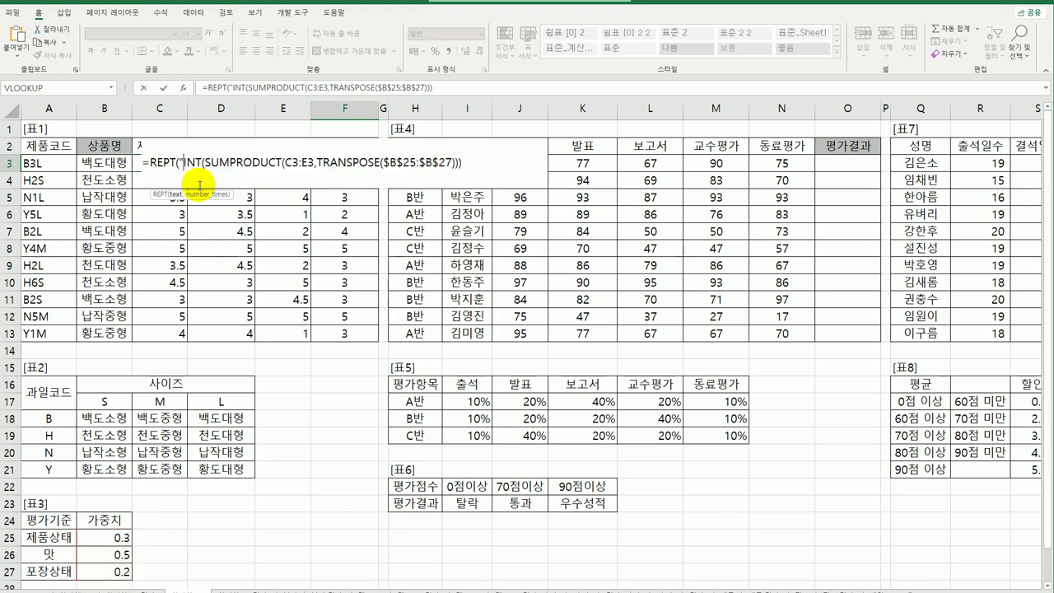
pyautogui.write('a')
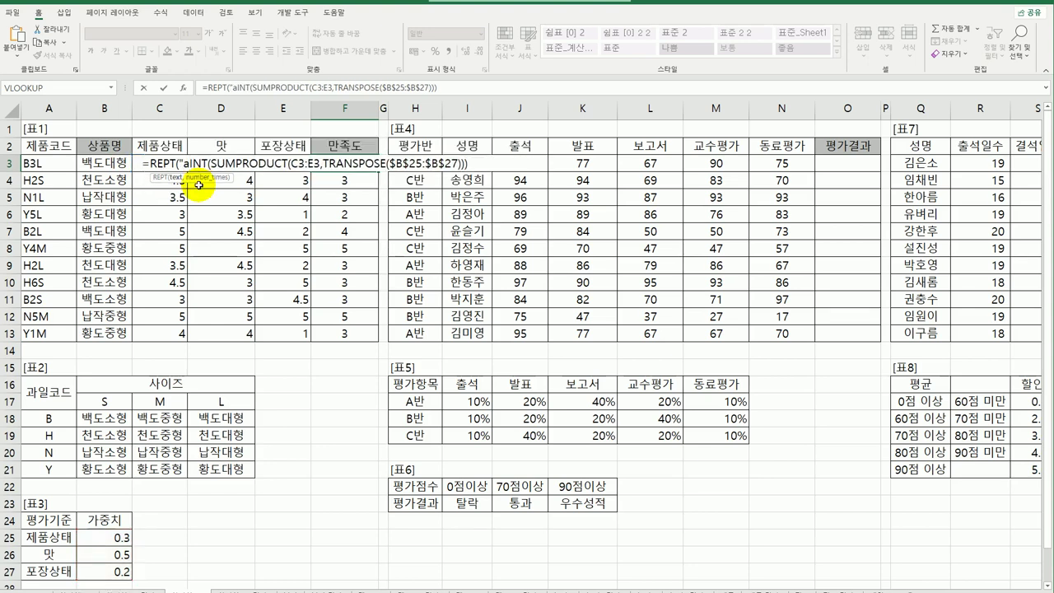
pyautogui.press('BackSpace')
pyautogui.write('ㅁ')
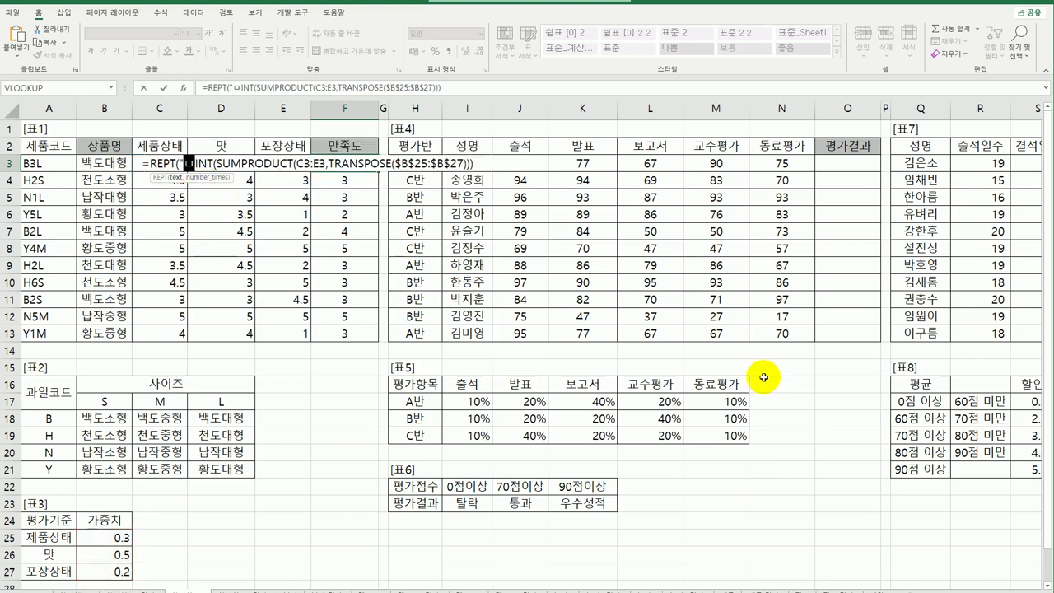
pyautogui.press('Hangul_Hanja')
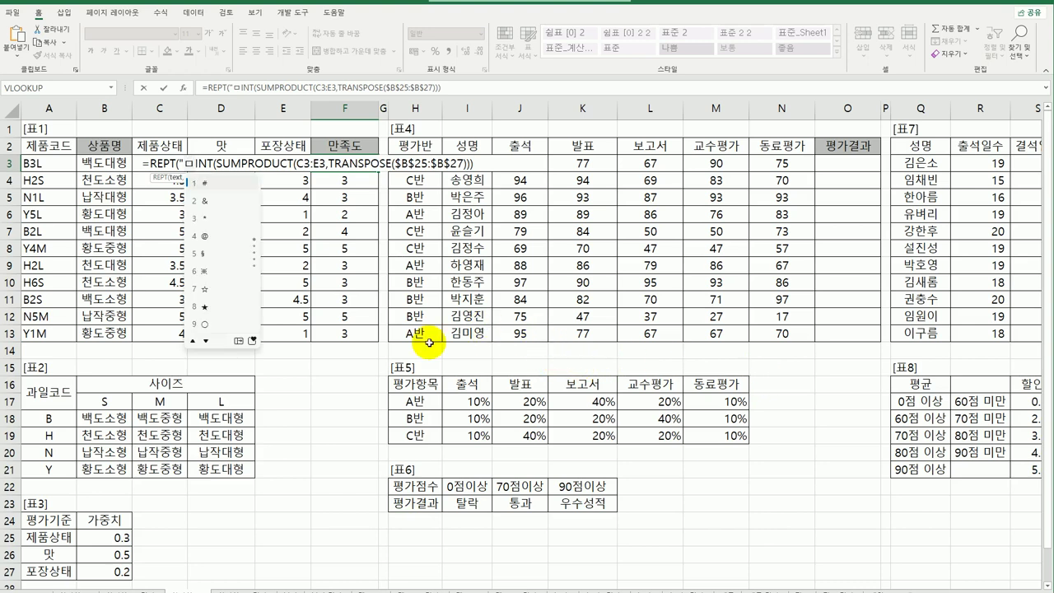
pyautogui.click(252, 340)
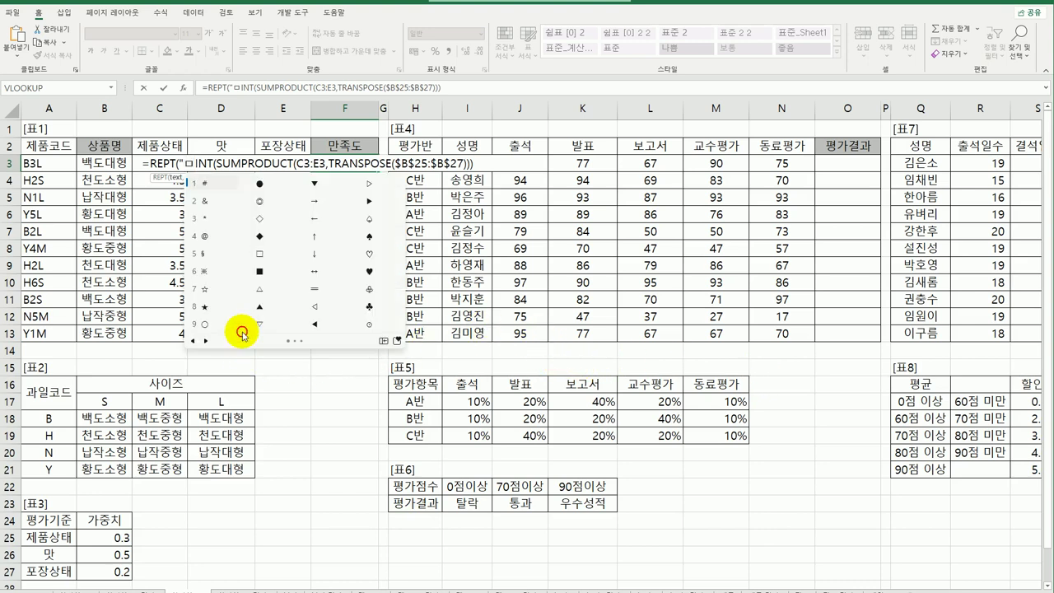
pyautogui.click(370, 272)
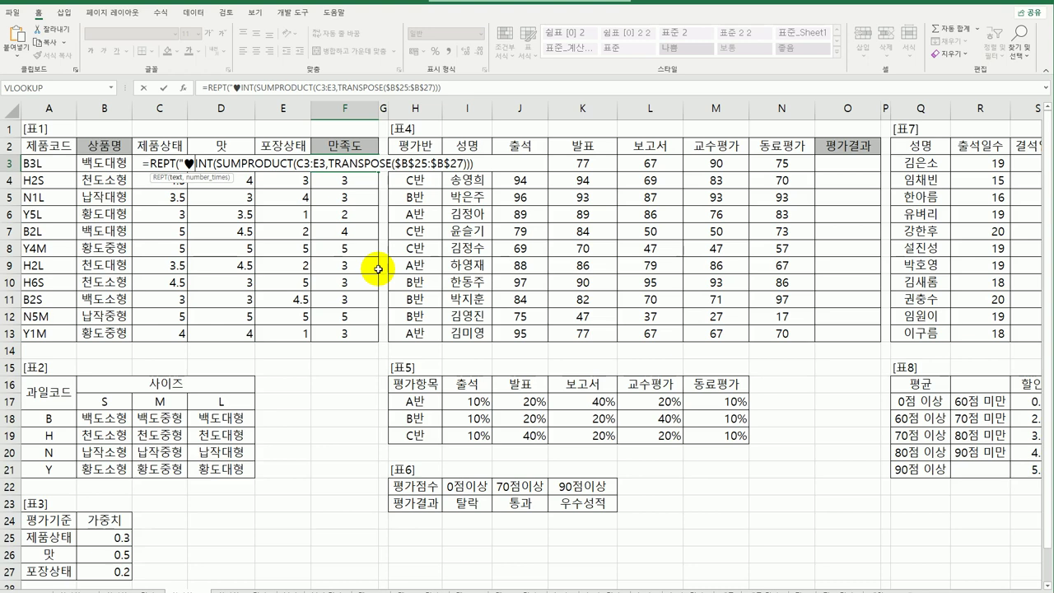
pyautogui.write('",')
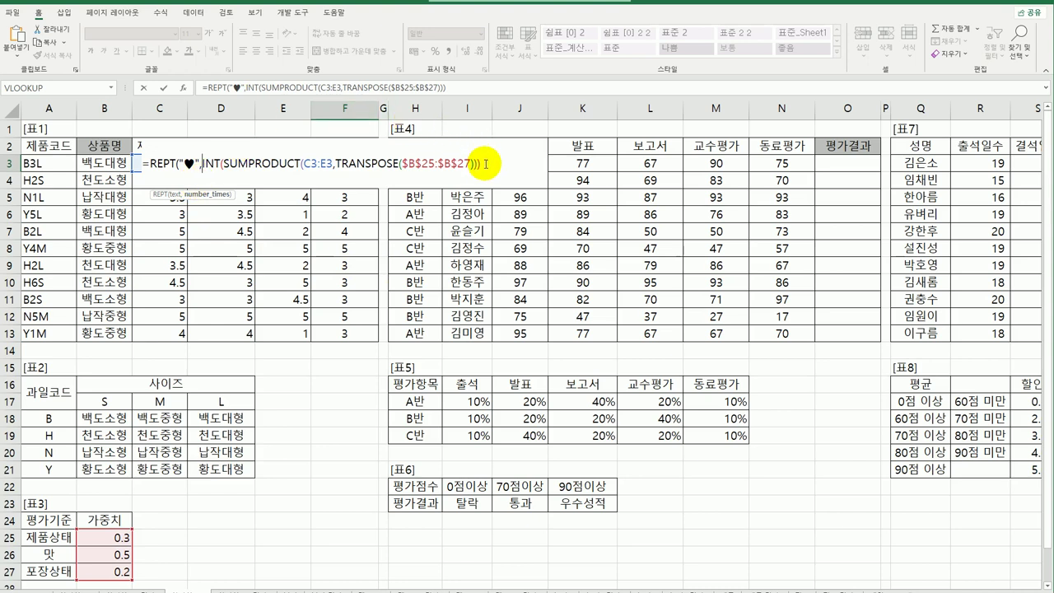
pyautogui.click(485, 163)
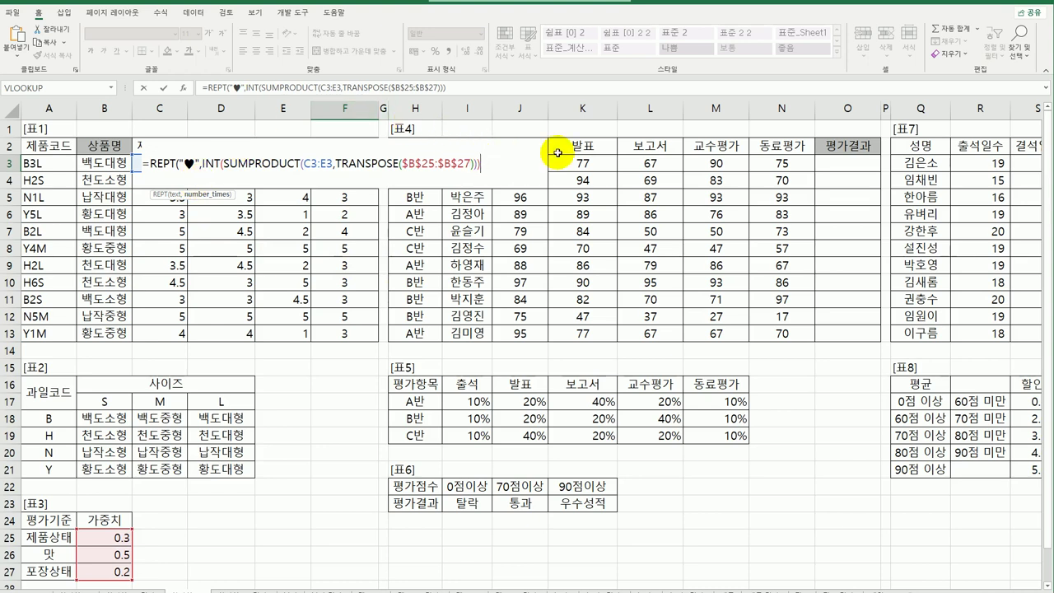
pyautogui.write(')')
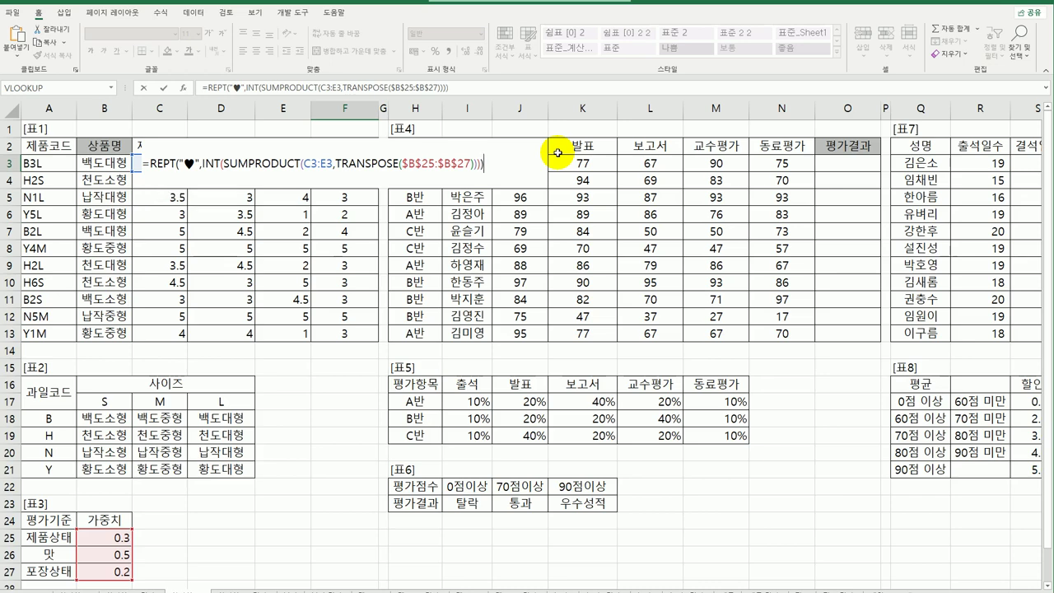
pyautogui.press('Return')
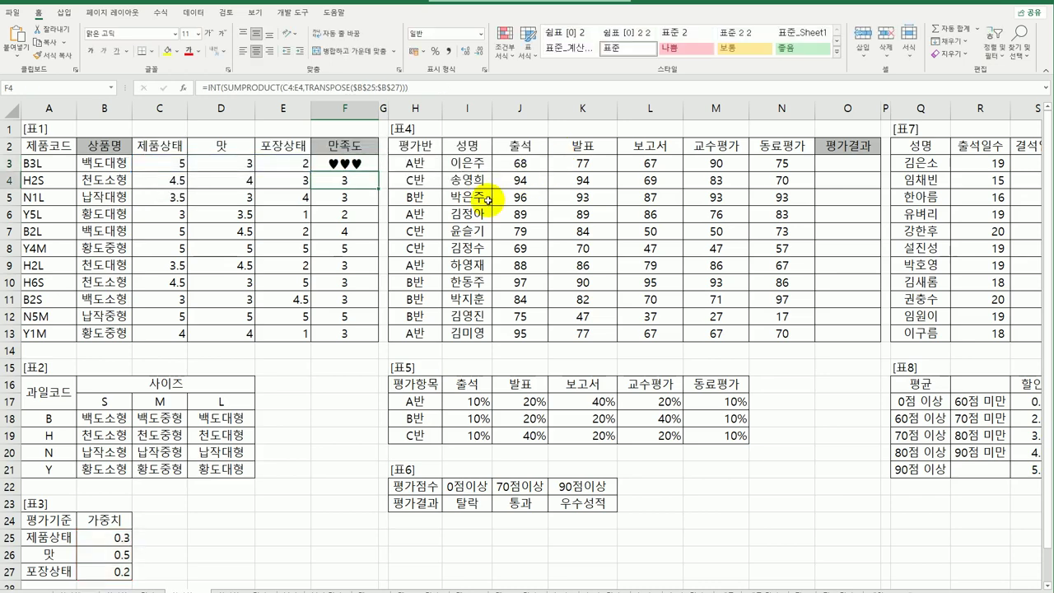
# Fill the REPT version of the 만족도 formula from F3 down to F13.
pyautogui.click(360, 170)
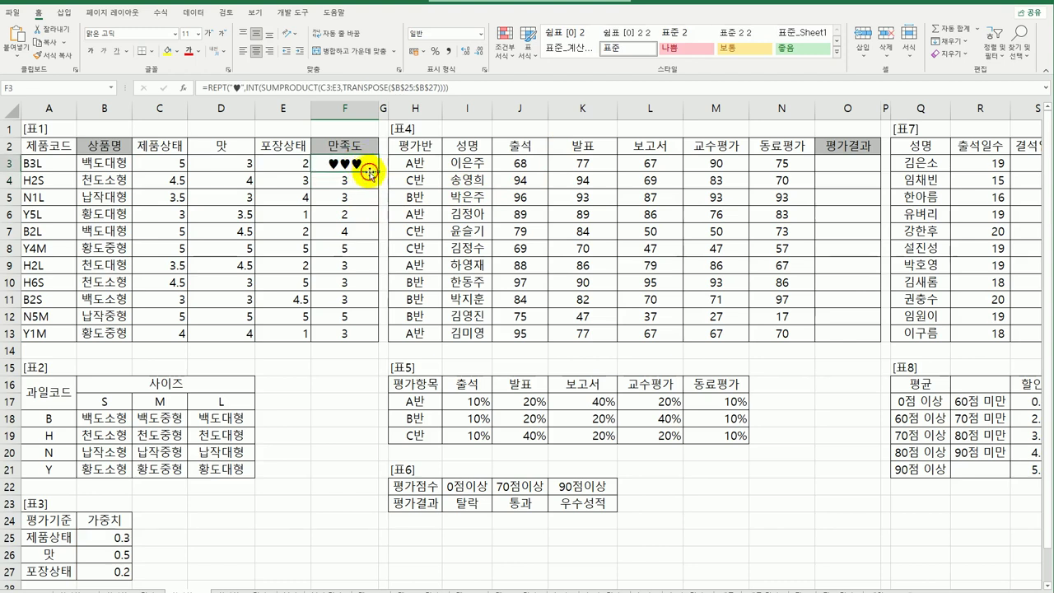
pyautogui.moveTo(379, 171); pyautogui.dragTo(344, 337)
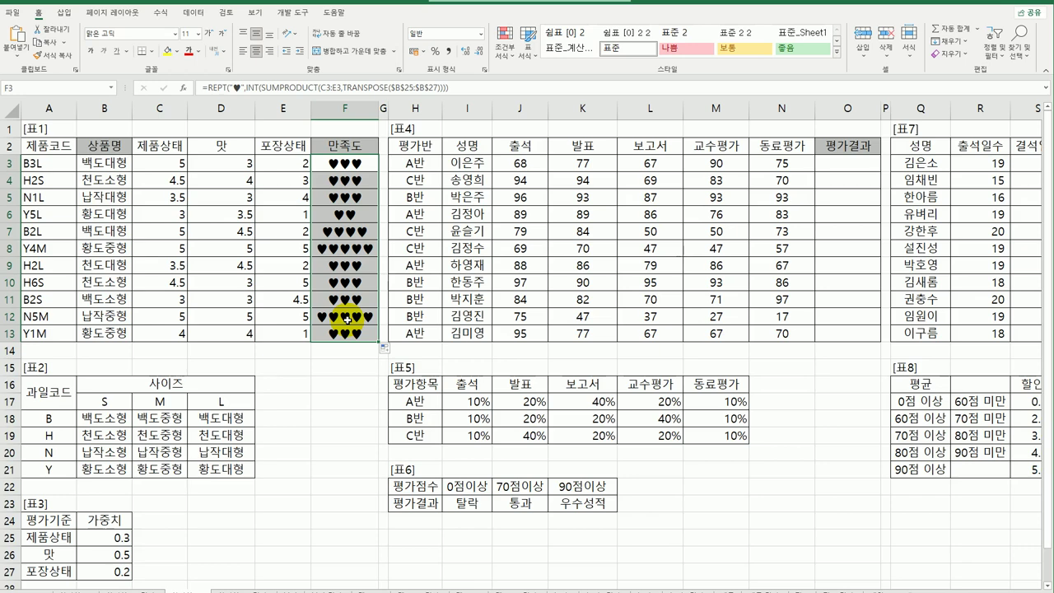
pyautogui.moveTo(347, 320); pyautogui.dragTo(346, 163)
# Append a minus sign and a second copy of the whole REPT expression to the formula in F3.
pyautogui.doubleClick(347, 163)
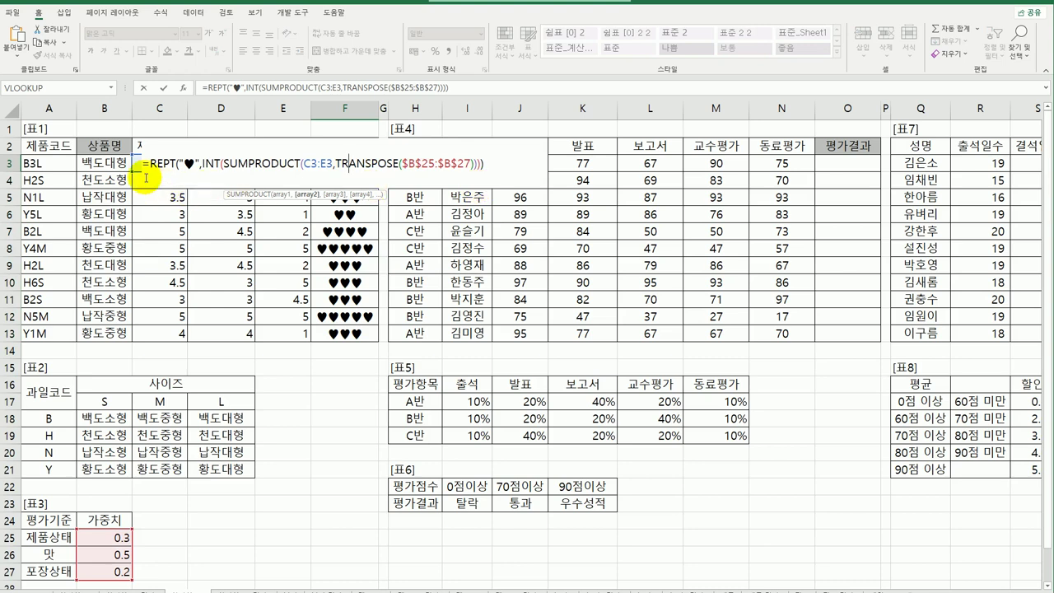
pyautogui.moveTo(150, 164); pyautogui.dragTo(509, 164)
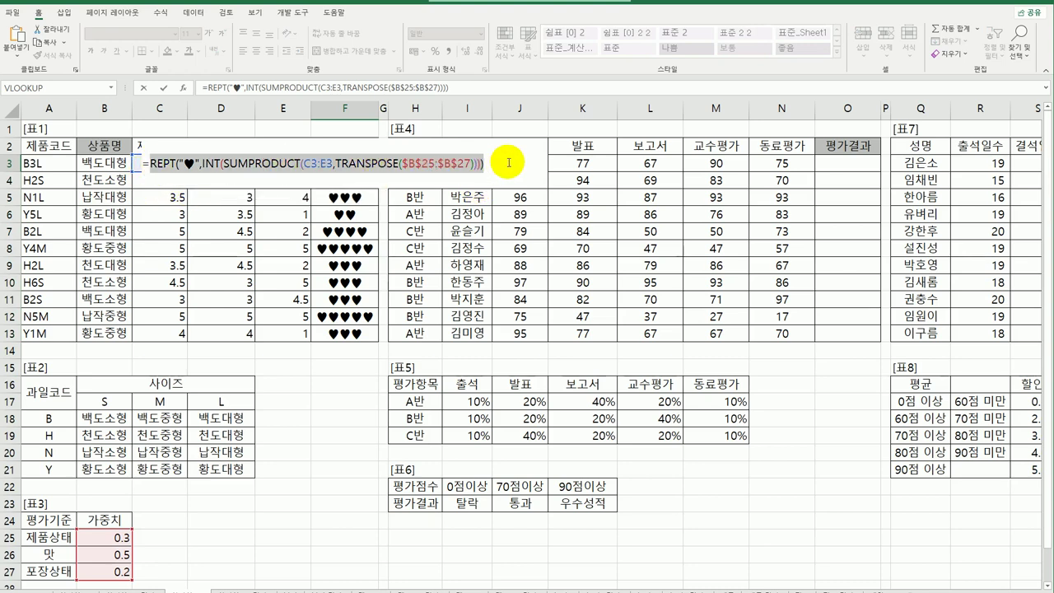
pyautogui.click(492, 164)
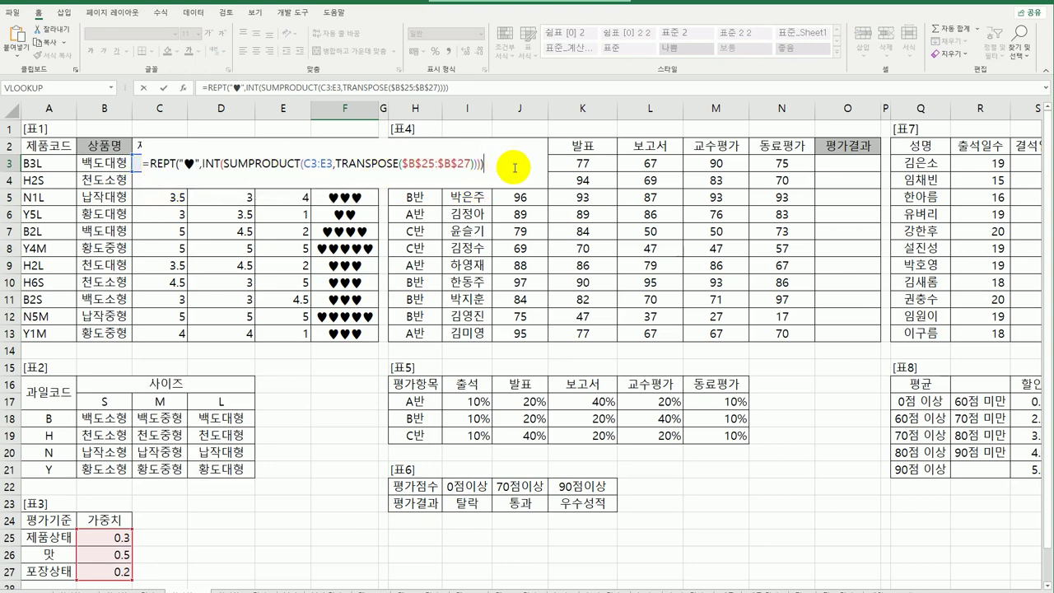
pyautogui.write('-')
pyautogui.write('REPT("♥",INT(SUMPRODUCT(C3:E3,TRANSPOSE($B$25:$B$27))))')
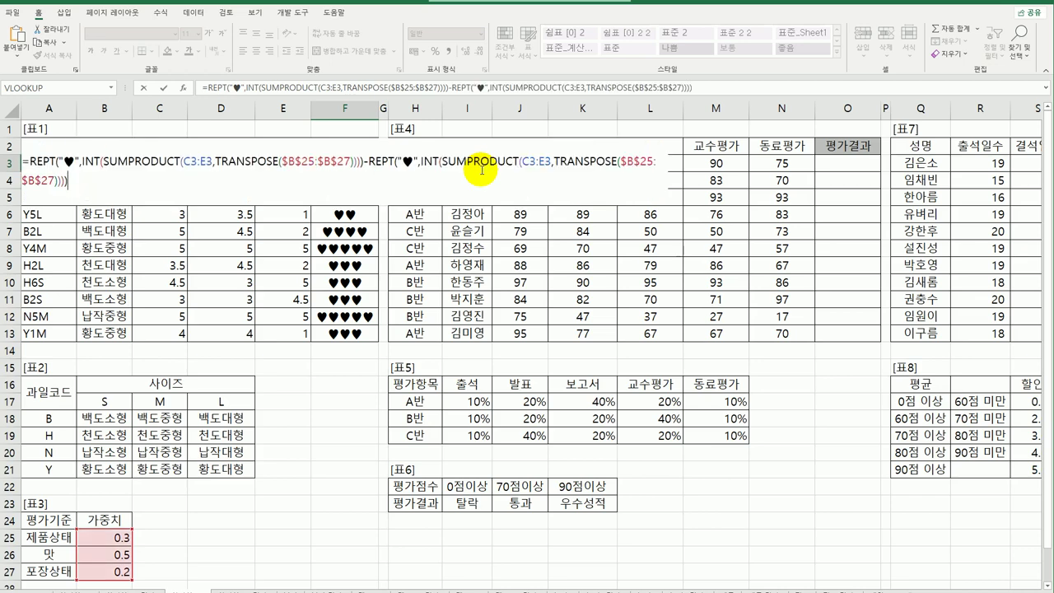
# Replace the ♥ in the second REPT of the F3 formula with the hollow heart ♡.
pyautogui.moveTo(403, 163); pyautogui.dragTo(412, 163)
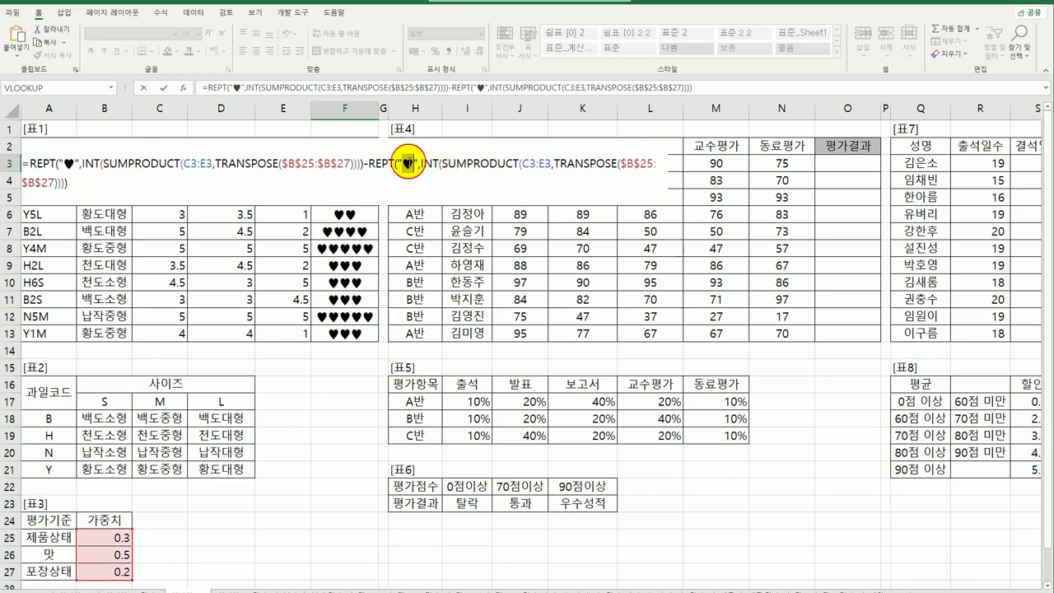
pyautogui.press('BackSpace')
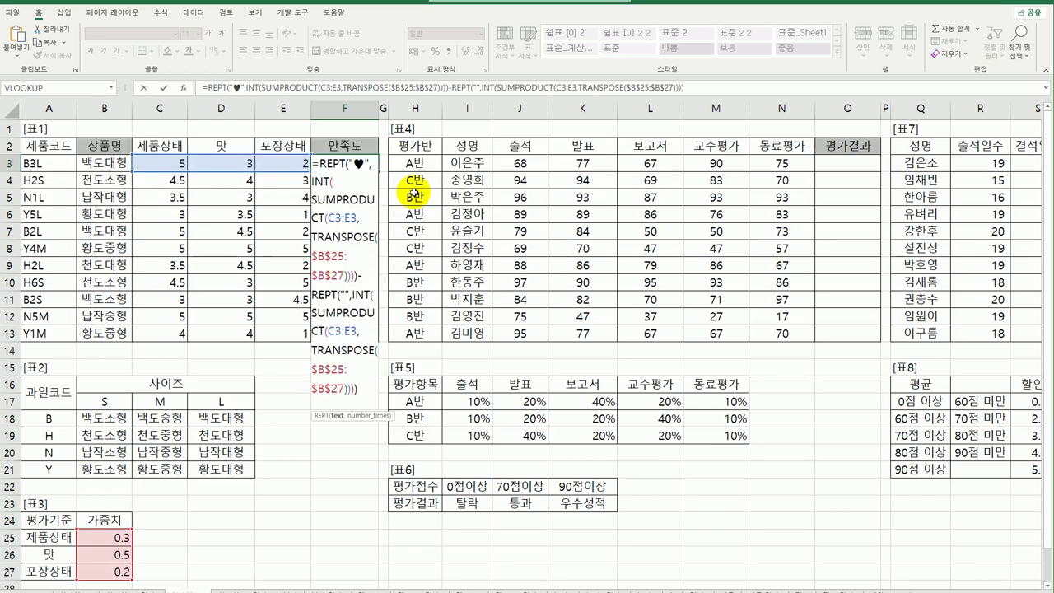
pyautogui.write('ㅁ')
pyautogui.press('Hangul_Hanja')
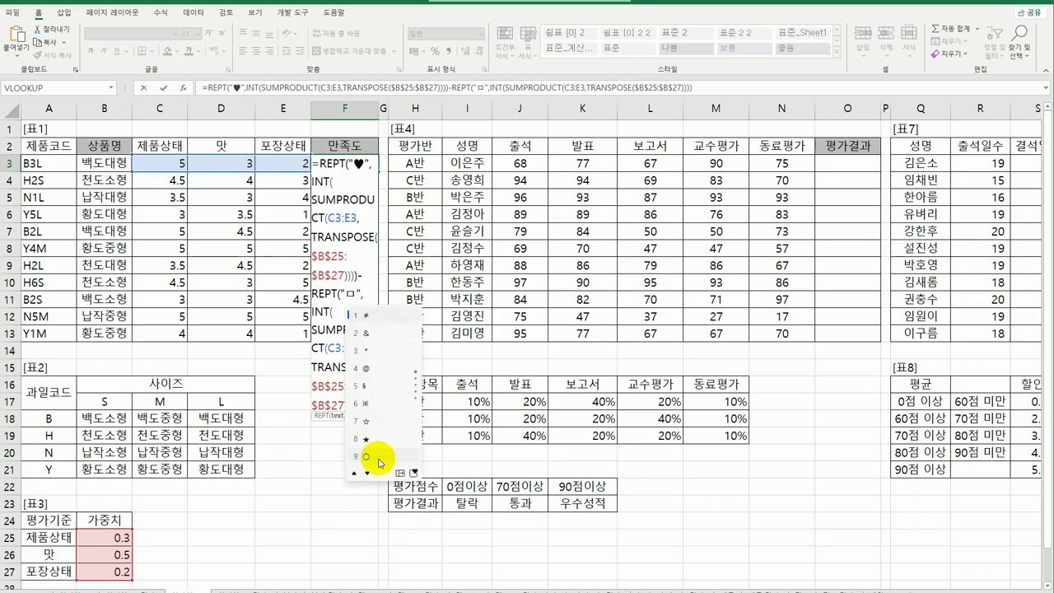
pyautogui.click(400, 472)
pyautogui.click(534, 388)
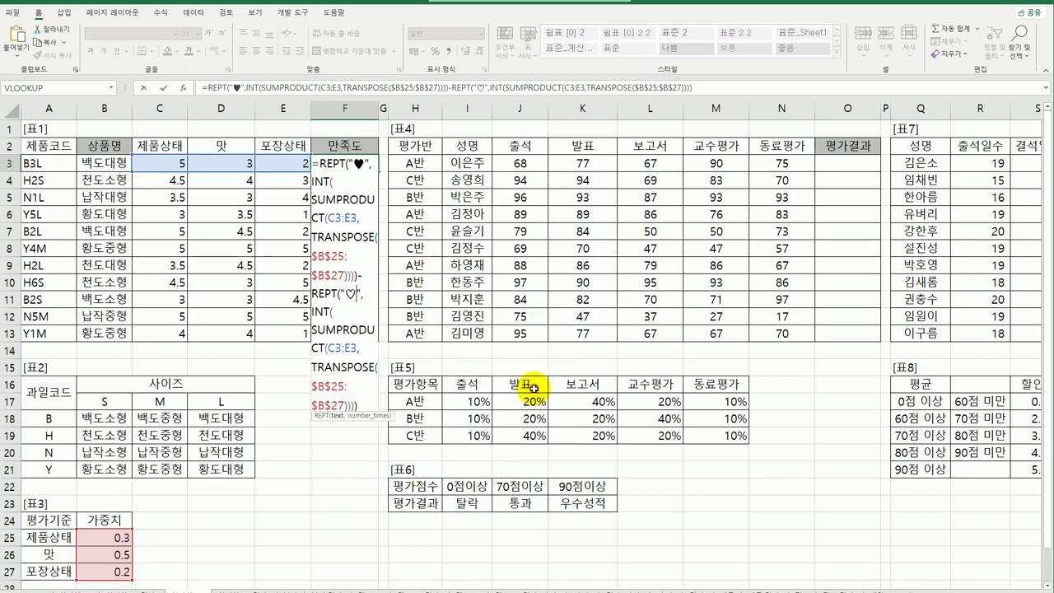
# Make the second REPT's repeat count 5 minus the INT(SUMPRODUCT) result and enter the F3 formula.
pyautogui.click(371, 293)
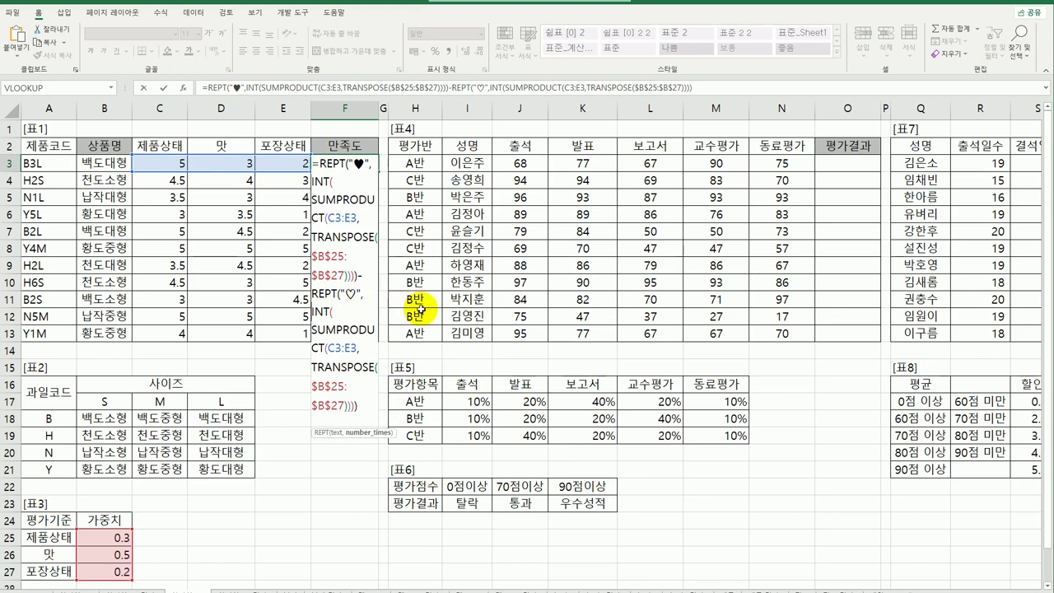
pyautogui.write('5-')
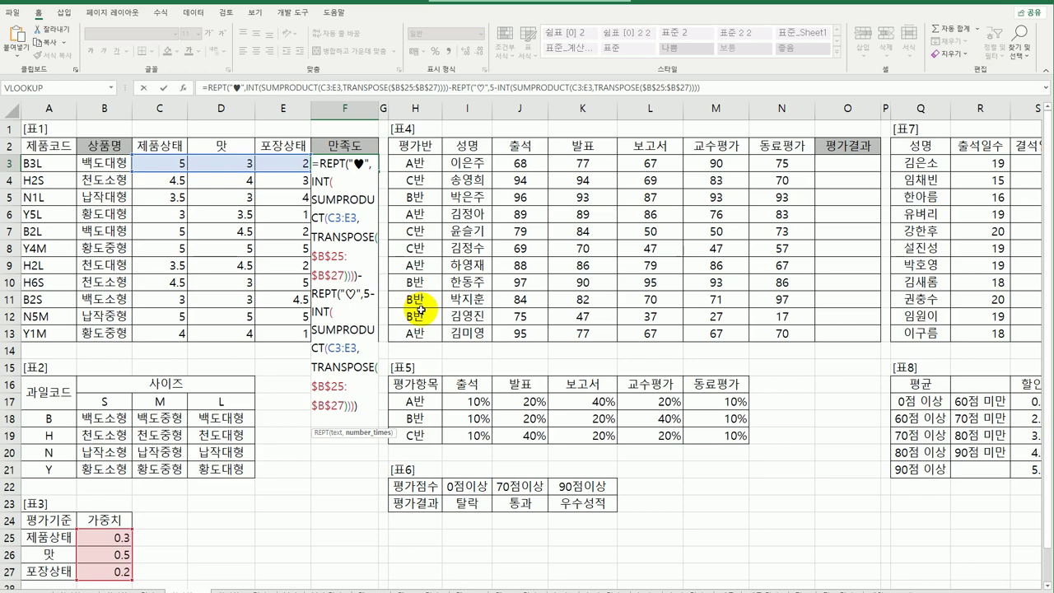
pyautogui.press('Return')
pyautogui.click(348, 166)
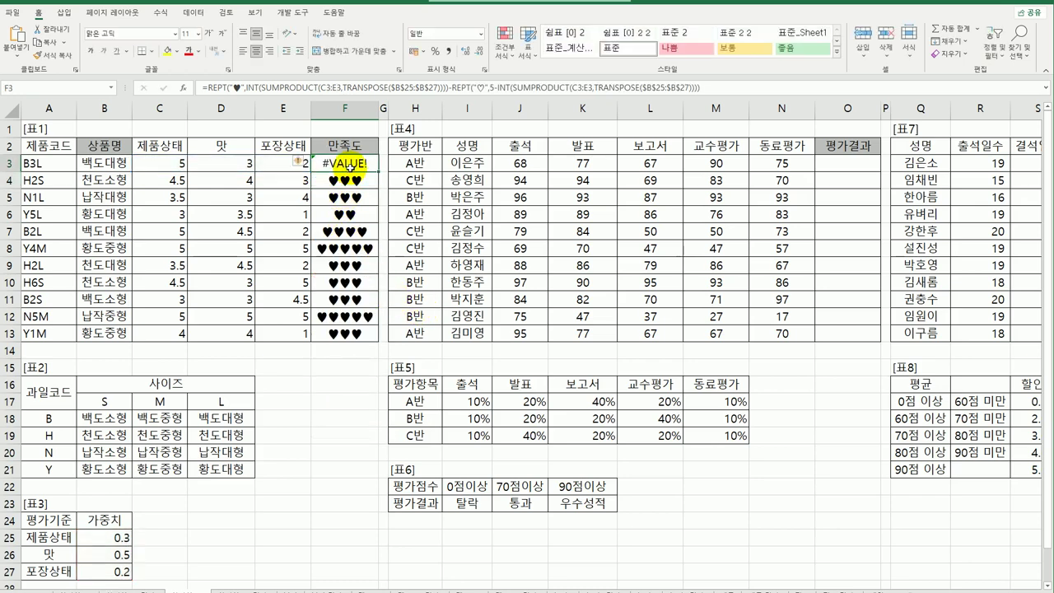
# Join the two REPT functions in F3 with & instead of the minus sign and fill the formula down to F13.
pyautogui.click(503, 89)
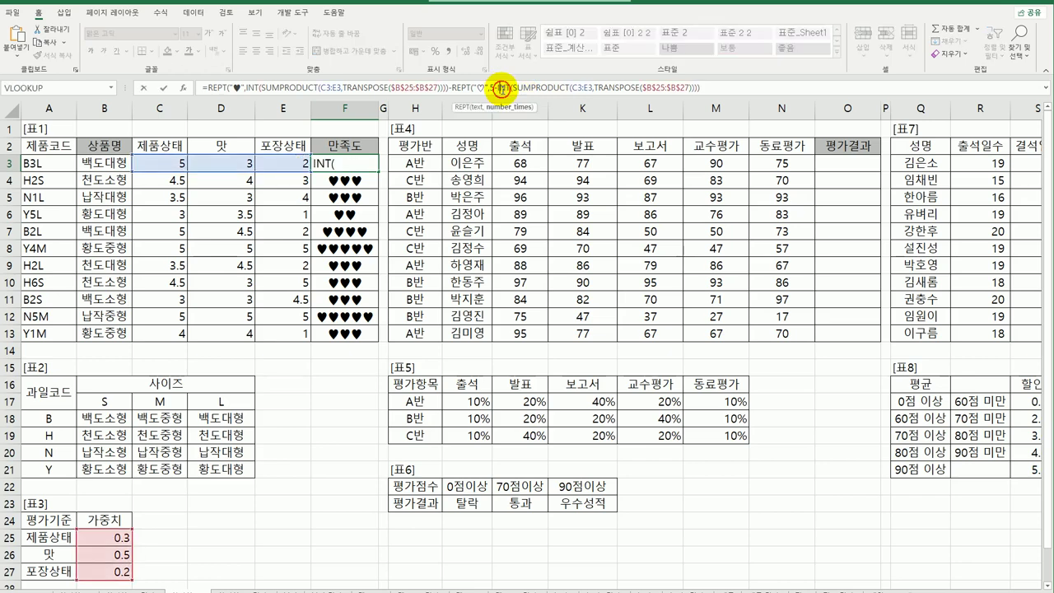
pyautogui.click(363, 164)
pyautogui.doubleClick(363, 164)
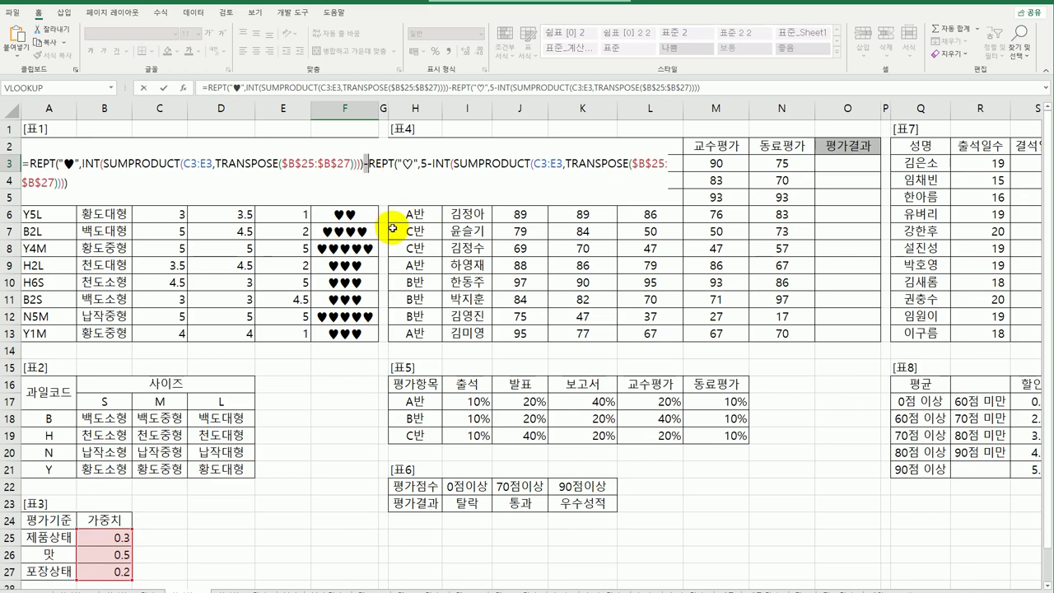
pyautogui.press('Delete')
pyautogui.write('&')
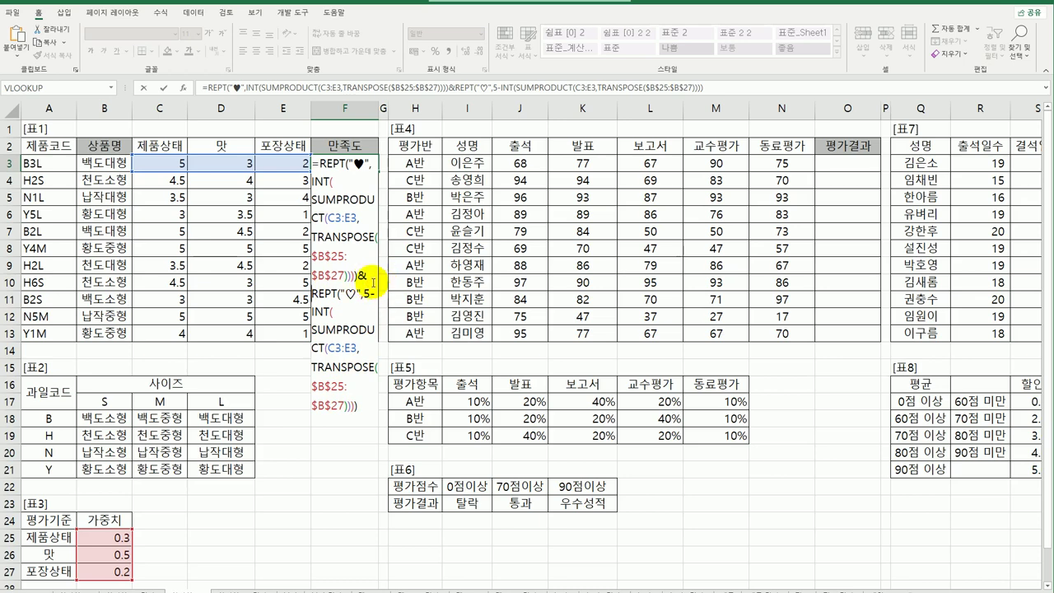
pyautogui.hotkey('ctrl', 'Return')
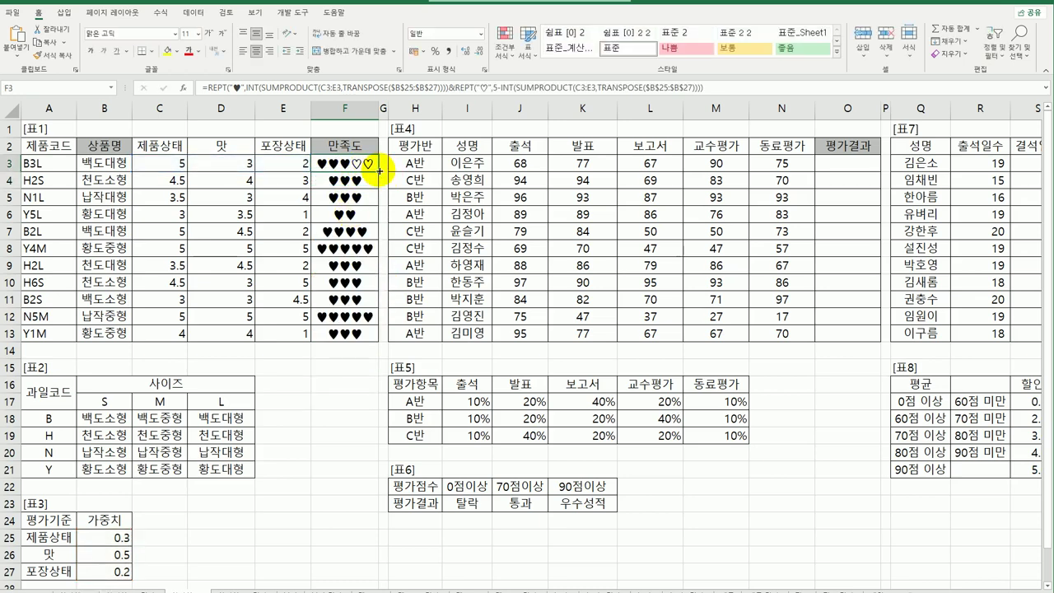
pyautogui.moveTo(353, 170); pyautogui.dragTo(359, 336)
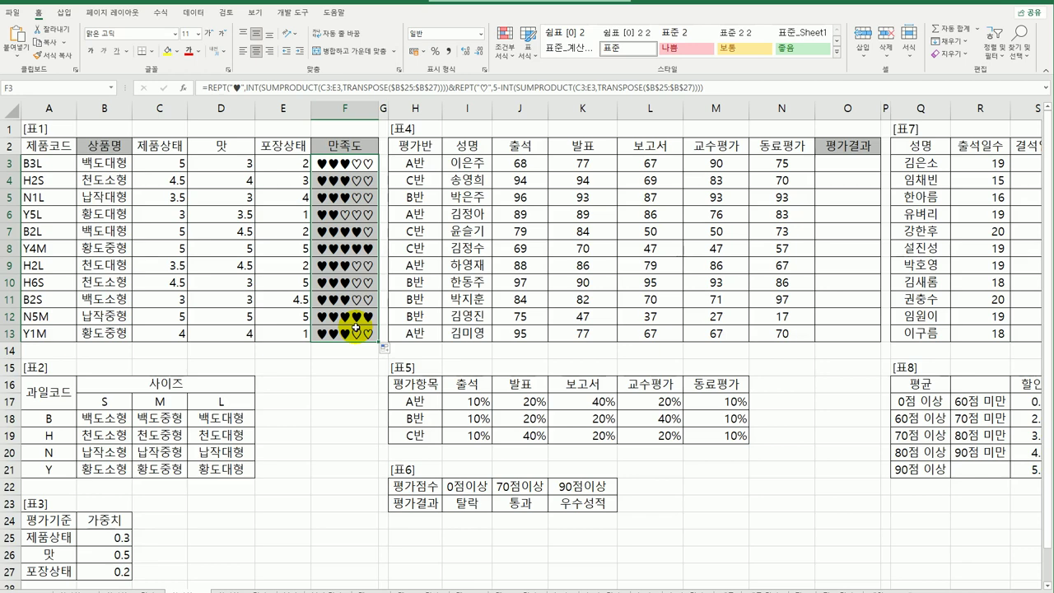
# Examine how the first student's scores in 표4 relate to the A반 weights in 표5 and the grade ranges in 표6.
pyautogui.click(863, 166)
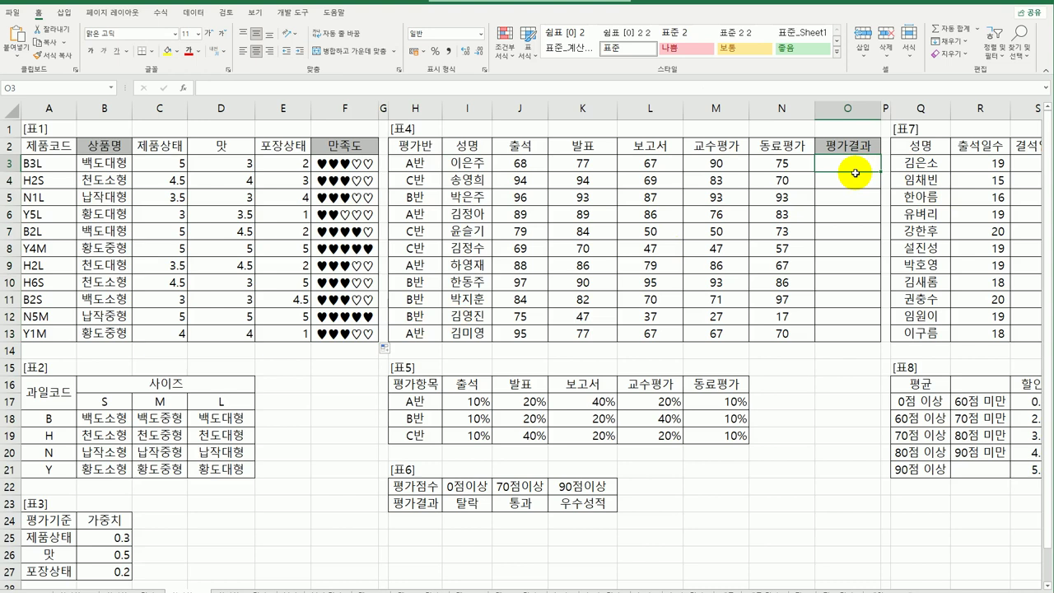
pyautogui.click(554, 161)
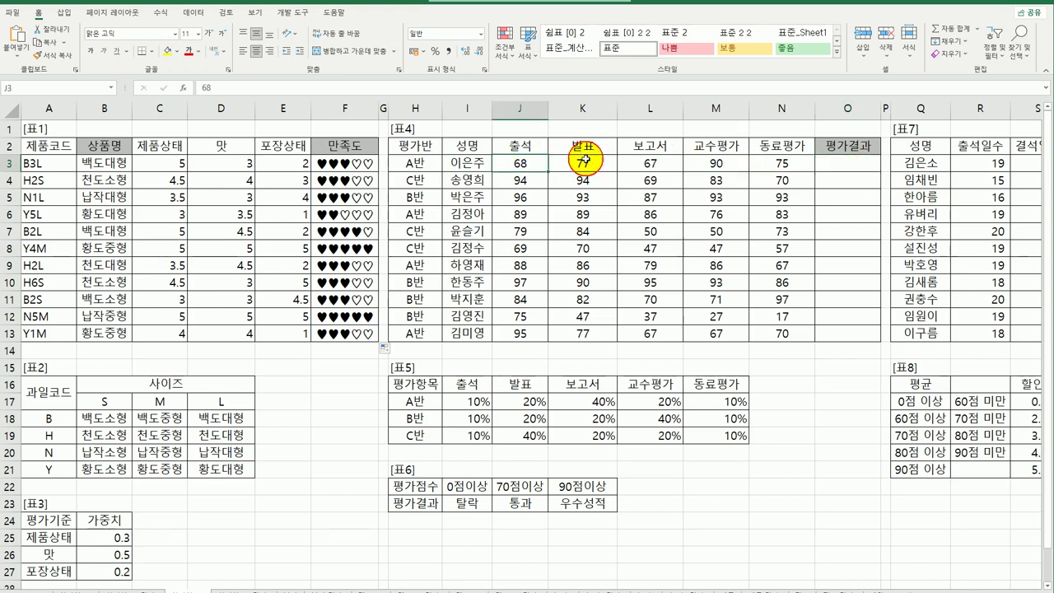
pyautogui.click(586, 162)
pyautogui.click(634, 161)
pyautogui.click(700, 163)
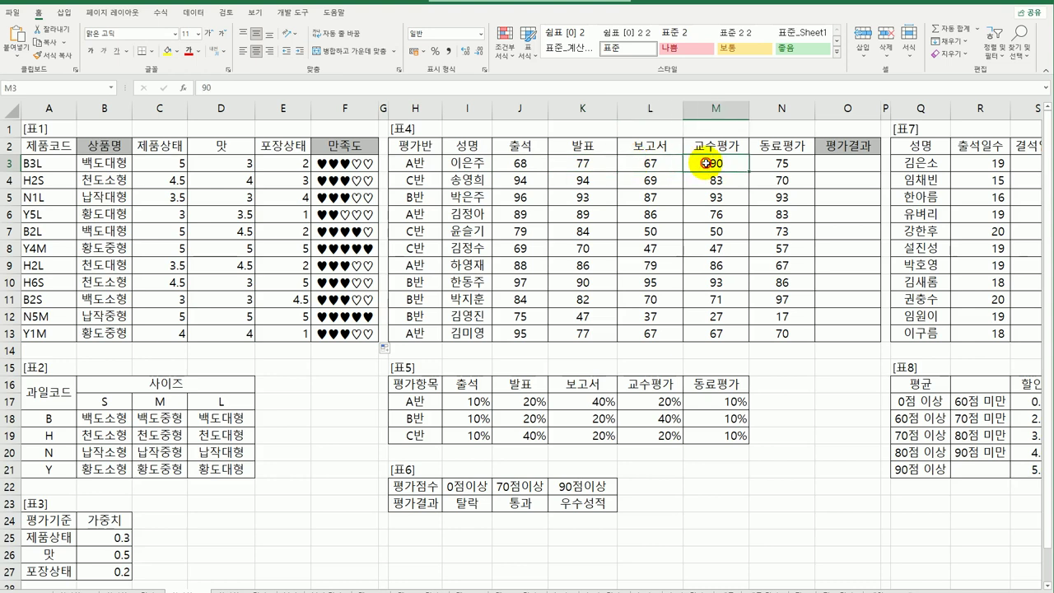
pyautogui.click(759, 167)
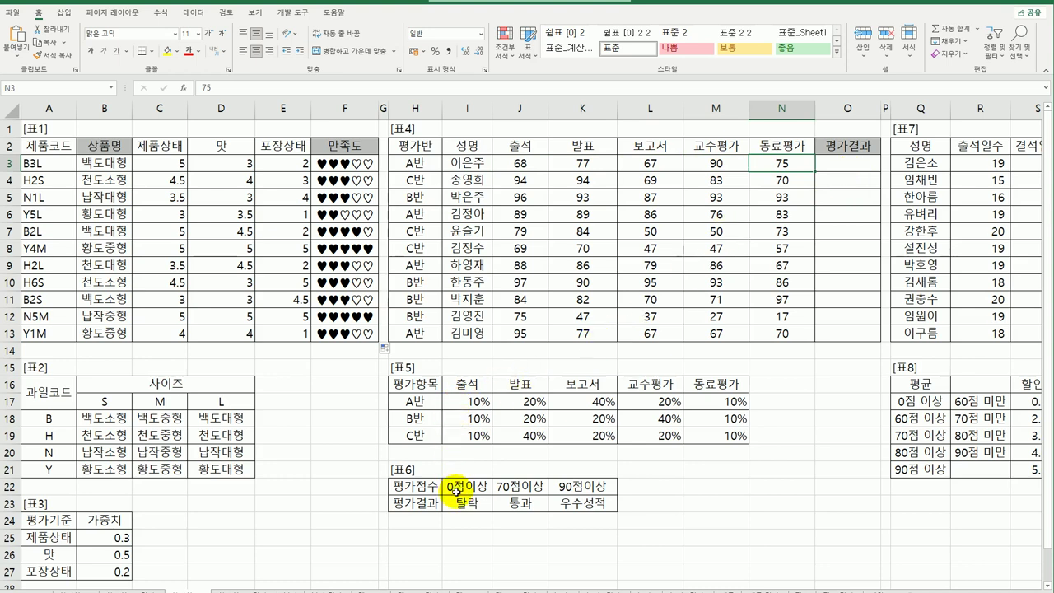
pyautogui.click(867, 168)
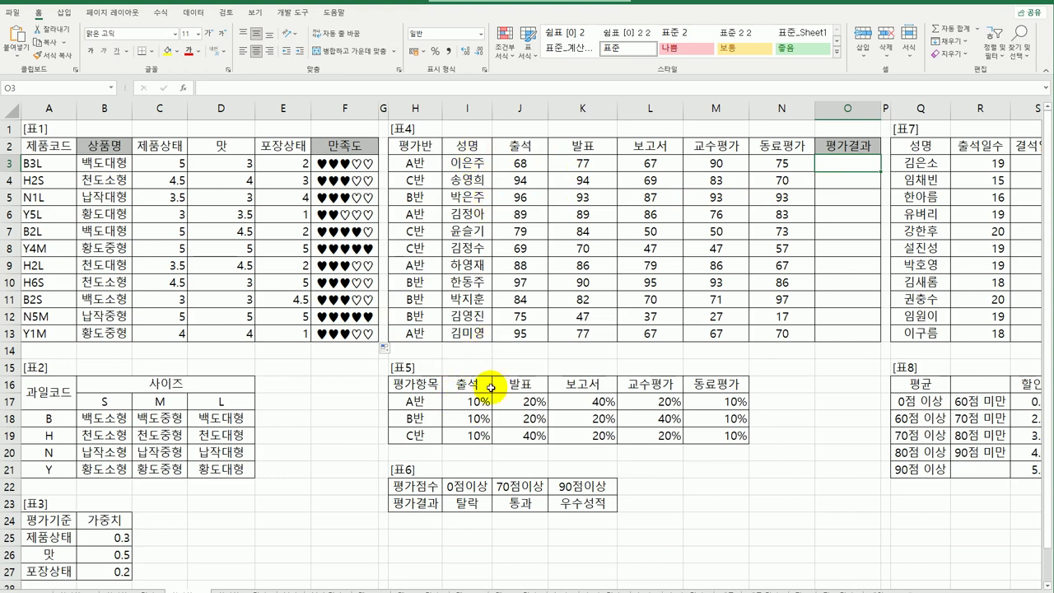
pyautogui.click(536, 162)
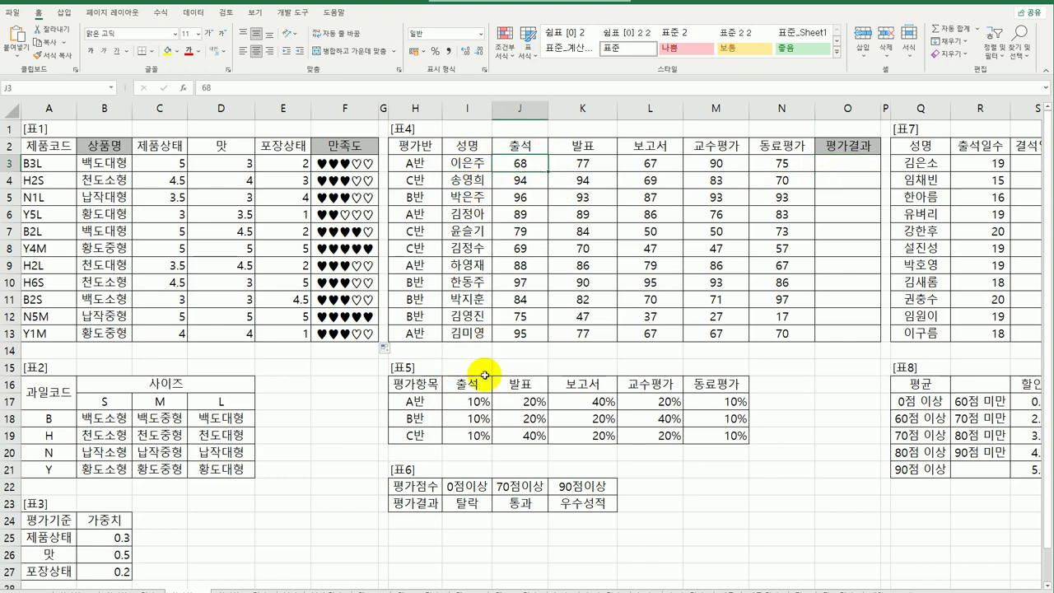
pyautogui.click(478, 402)
pyautogui.click(595, 165)
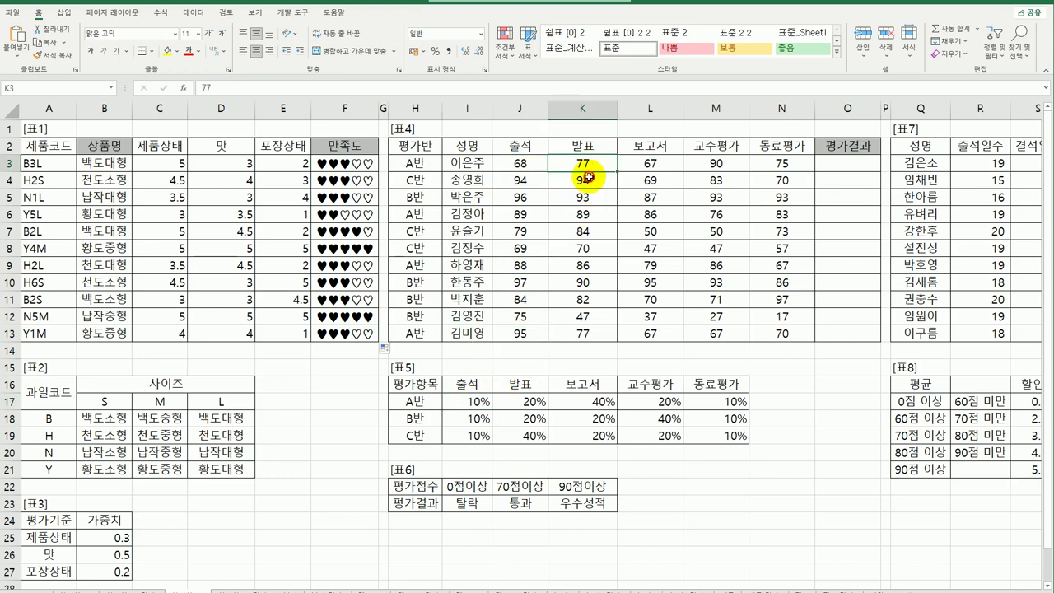
# Examine how each 평가반 in 표4 selects its weights in 표5, and how the weighted score relates to the grades in 표6.
pyautogui.click(511, 402)
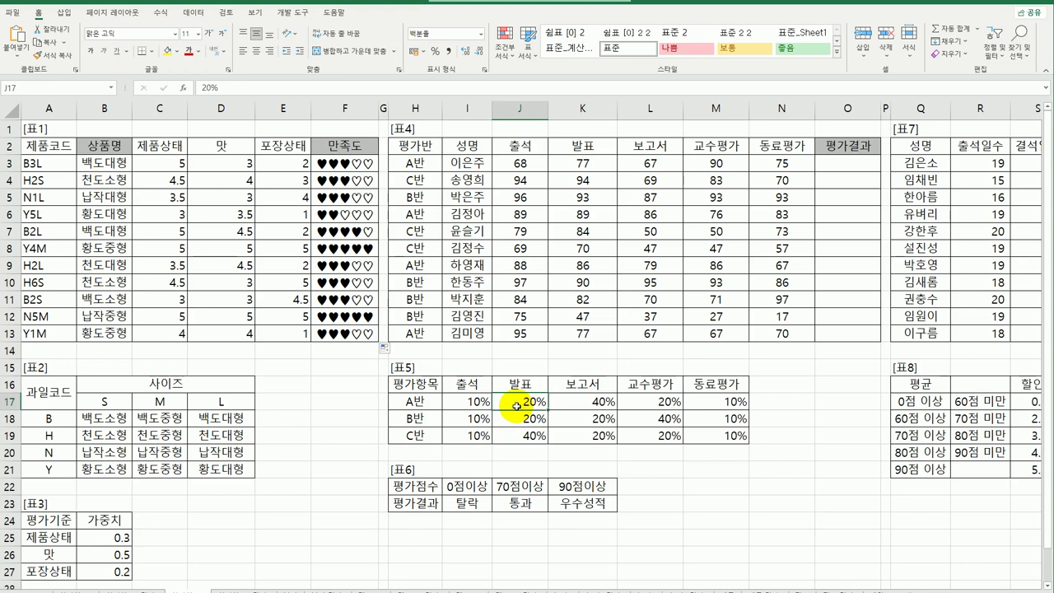
pyautogui.click(412, 179)
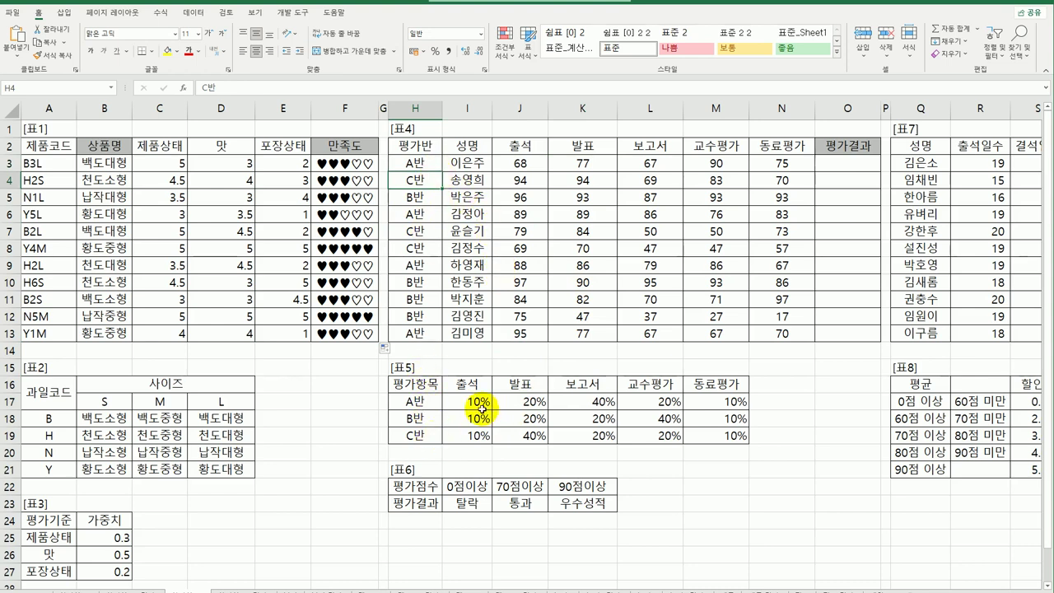
pyautogui.click(478, 434)
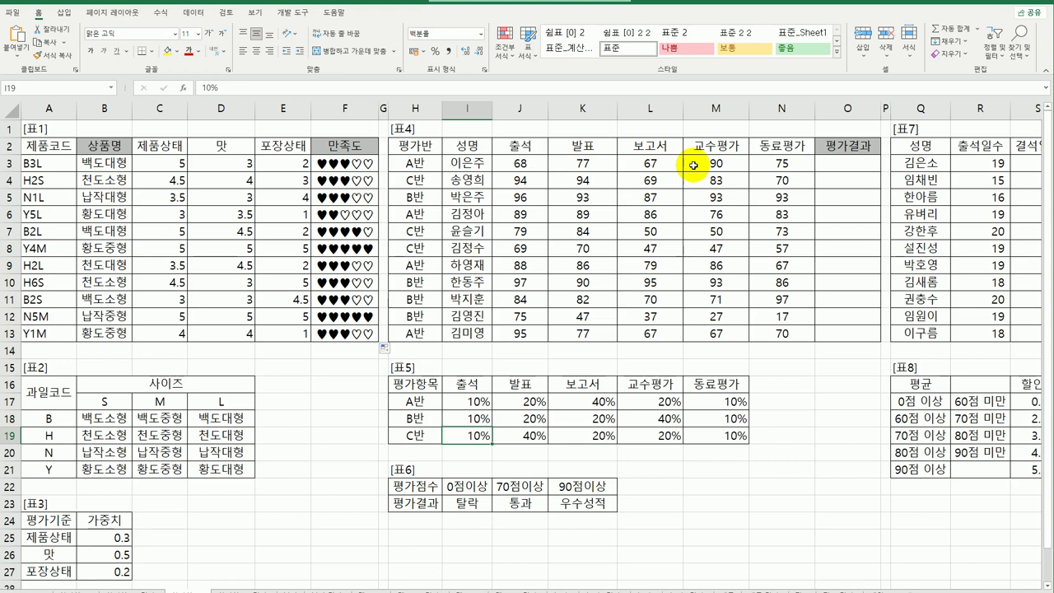
pyautogui.click(837, 170)
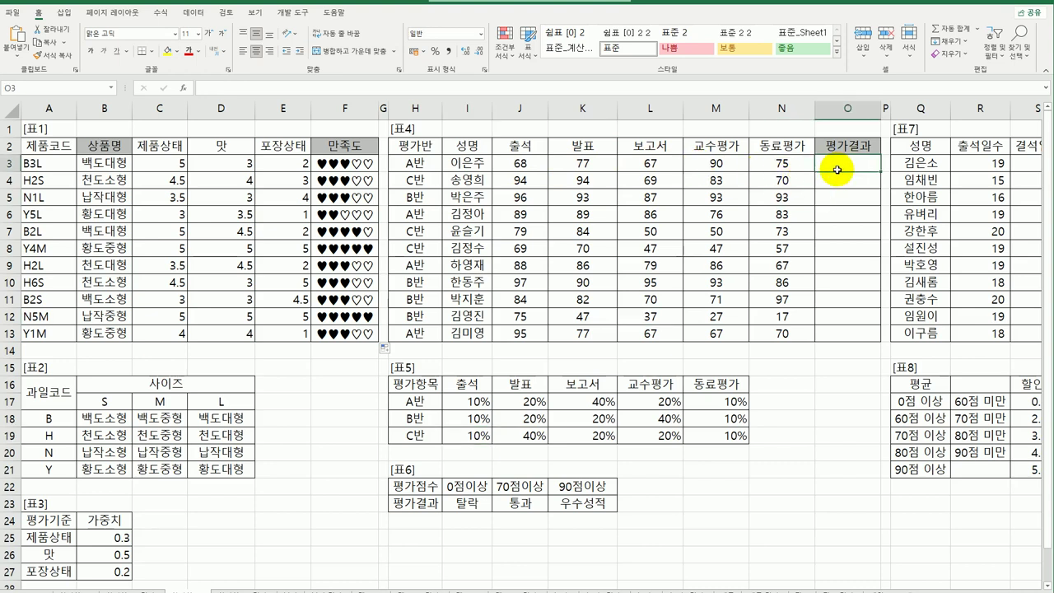
pyautogui.moveTo(468, 487); pyautogui.dragTo(570, 505)
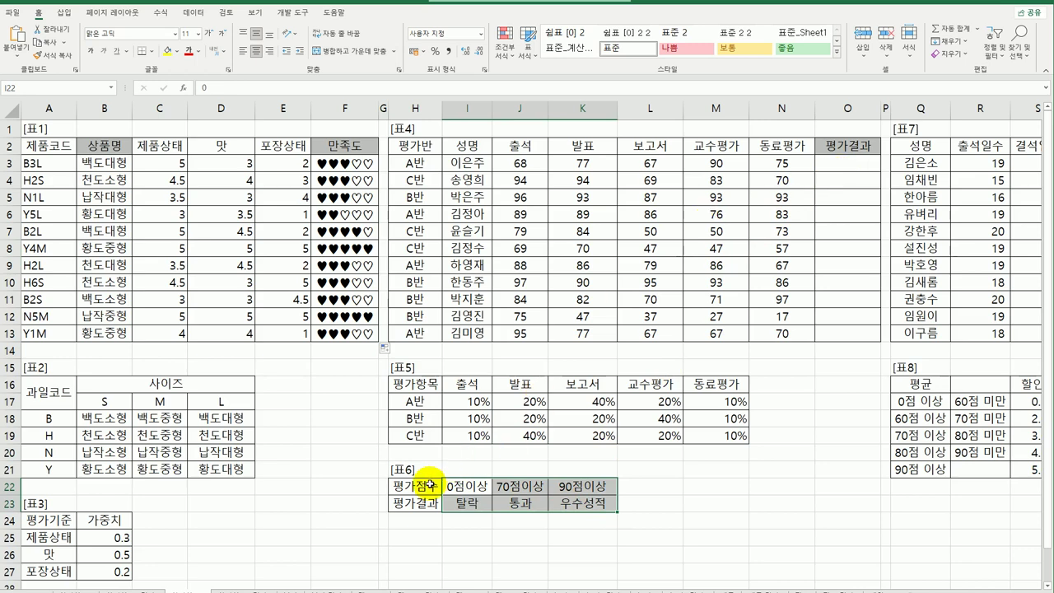
pyautogui.moveTo(430, 486); pyautogui.dragTo(601, 509)
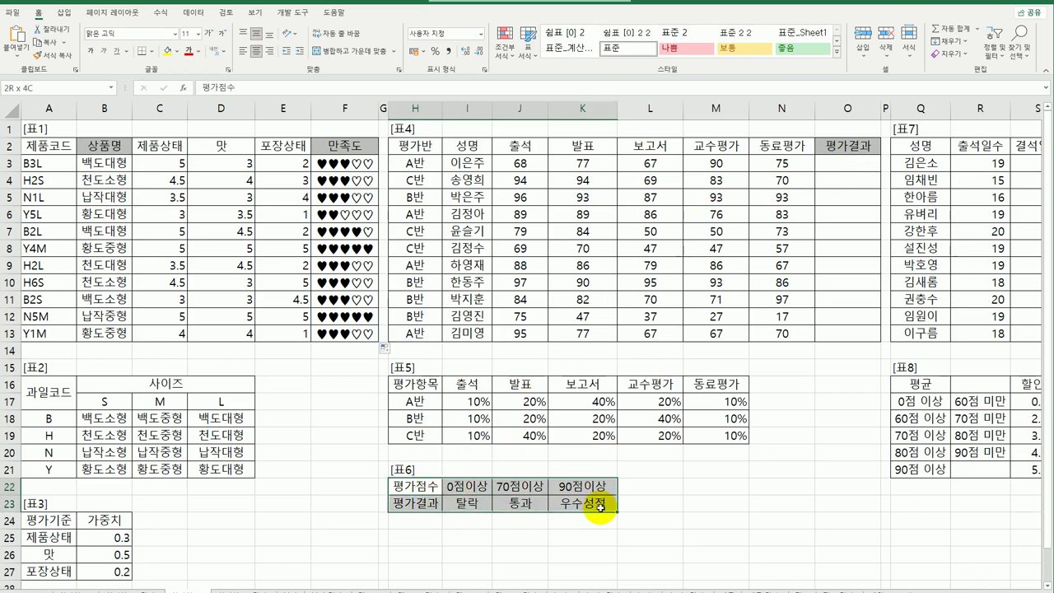
pyautogui.click(852, 165)
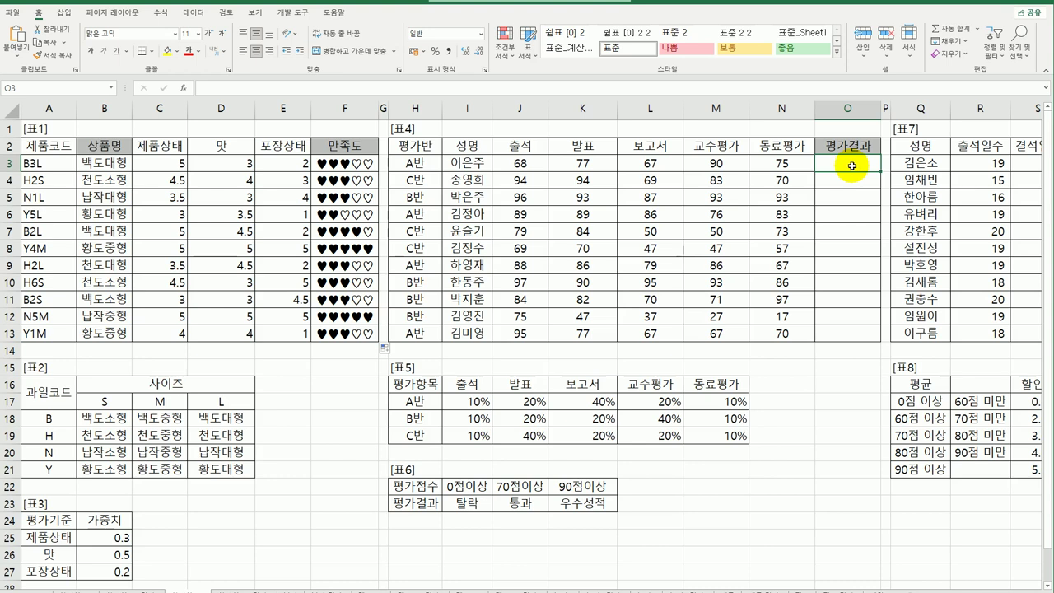
pyautogui.click(526, 164)
pyautogui.moveTo(526, 163); pyautogui.dragTo(769, 165)
# Enter =SUMPRODUCT(J3:N3,$I$17:$M$17) in O3 to weight the first student's scores by the A반 percentages.
pyautogui.click(849, 162)
pyautogui.write('=')
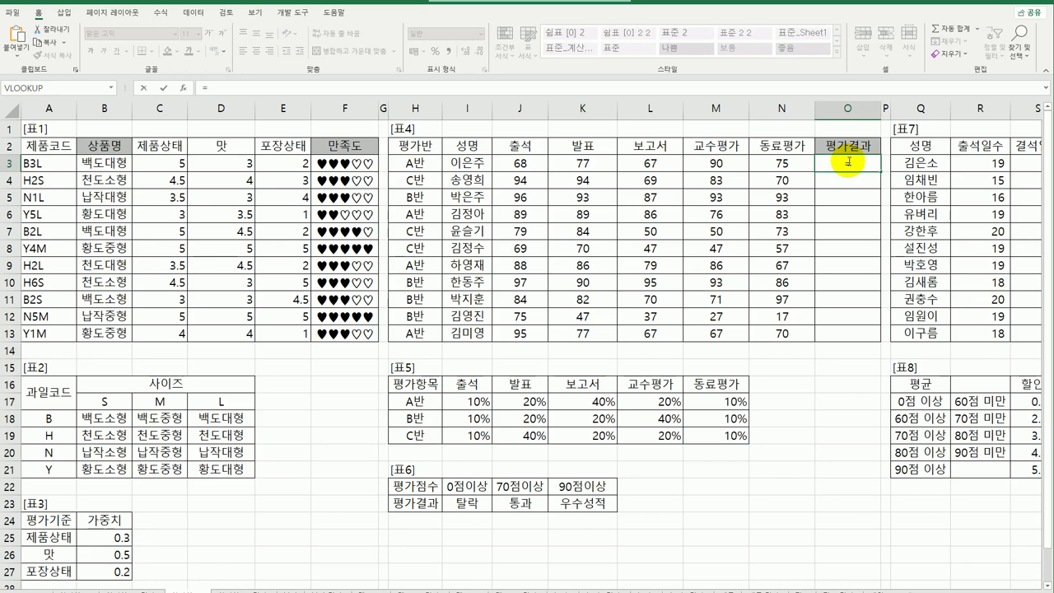
pyautogui.write('sum')
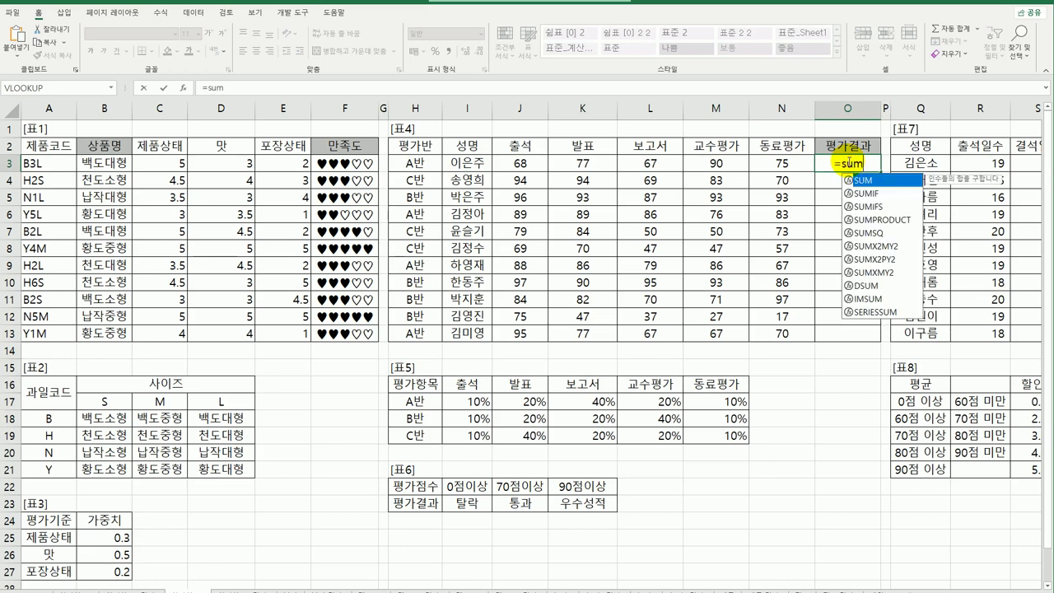
pyautogui.write('p')
pyautogui.press('Tab')
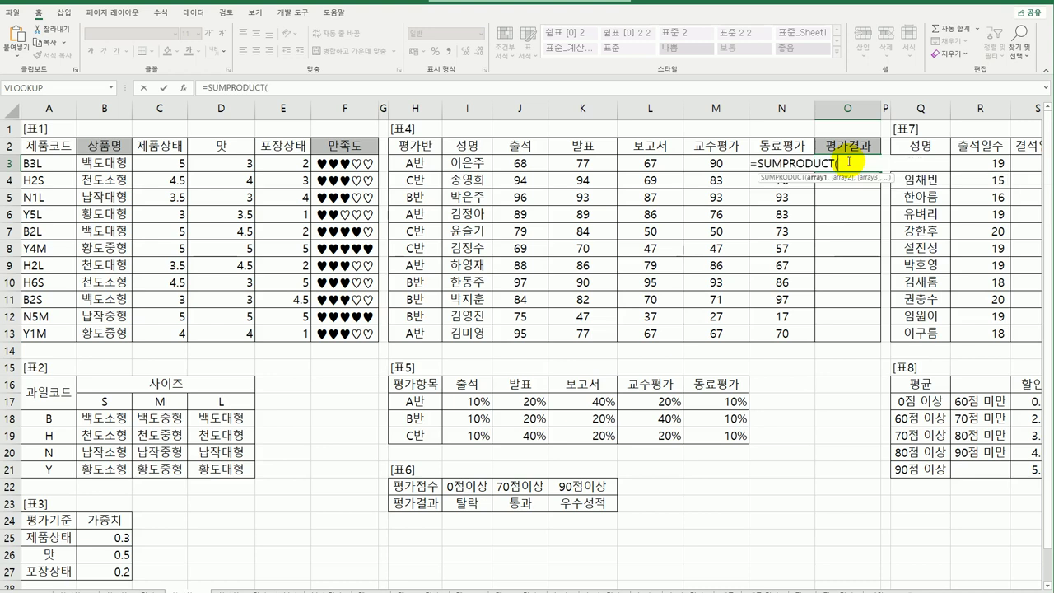
pyautogui.moveTo(520, 163); pyautogui.dragTo(787, 162)
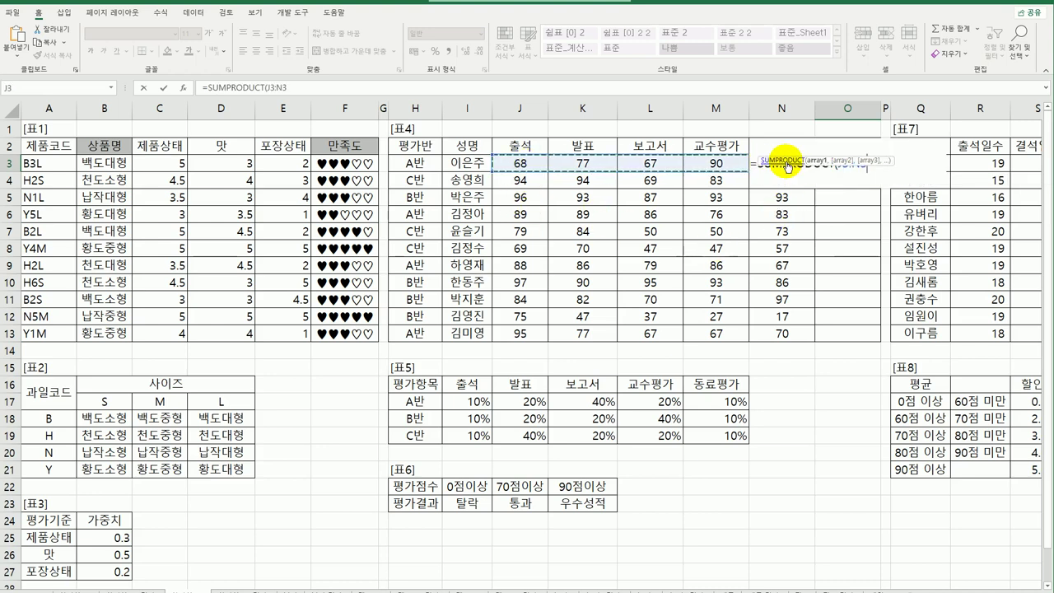
pyautogui.write(',')
pyautogui.moveTo(471, 400); pyautogui.dragTo(712, 409)
pyautogui.press('F4')
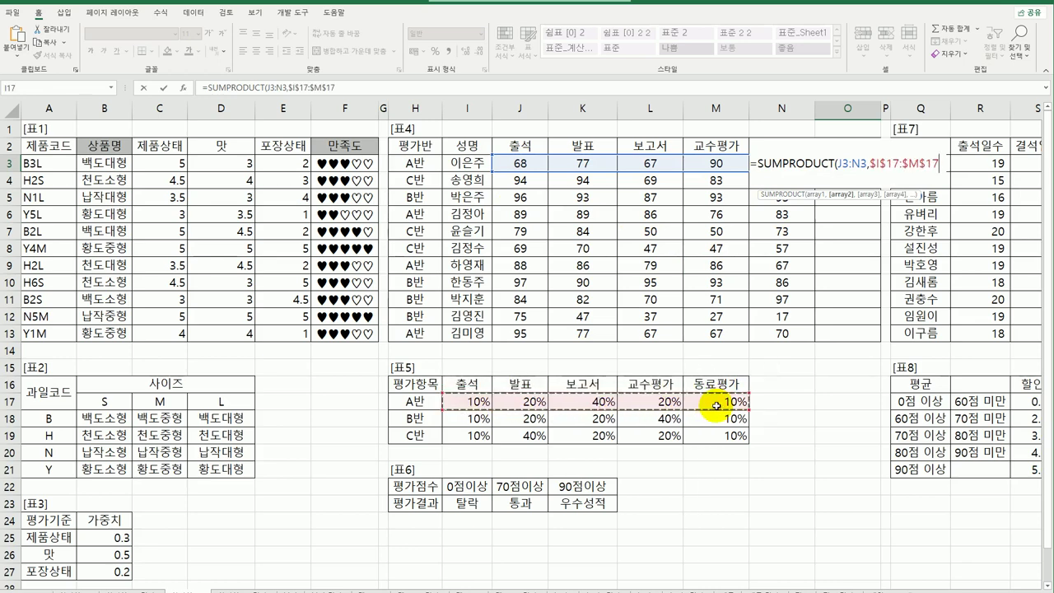
pyautogui.press('Return')
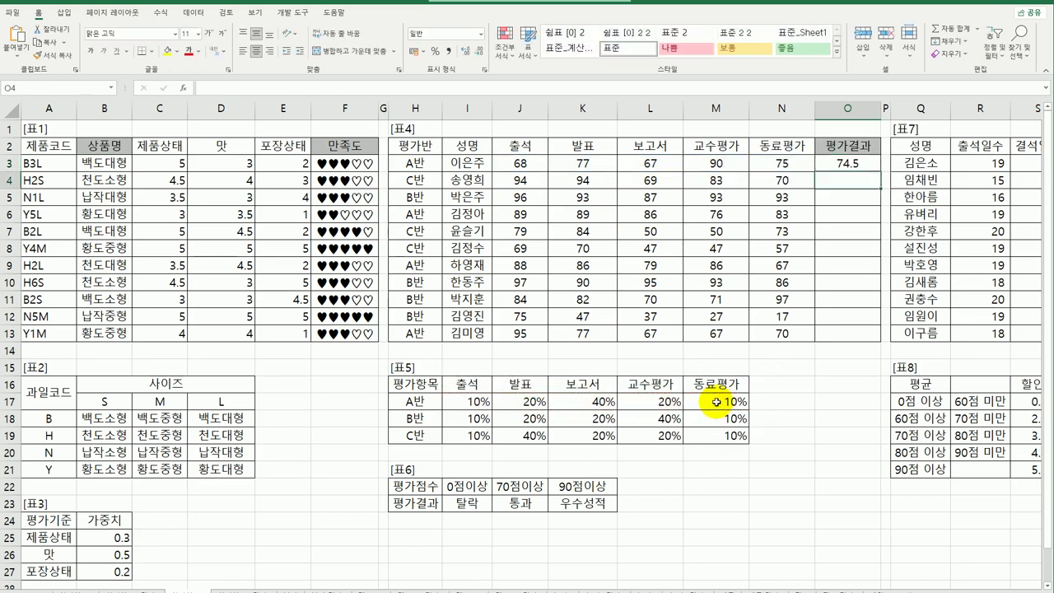
# Compare the fixed A반 weight range in O3's formula with the C반 weights in 표5 and the grade table in 표6.
pyautogui.click(852, 164)
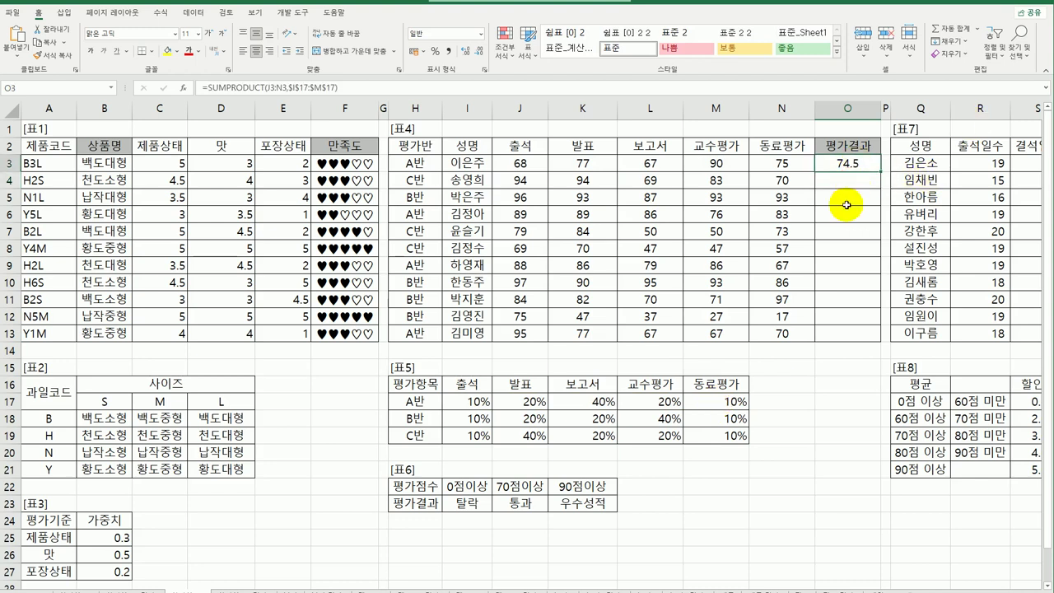
pyautogui.moveTo(482, 402); pyautogui.dragTo(707, 402)
pyautogui.click(865, 163)
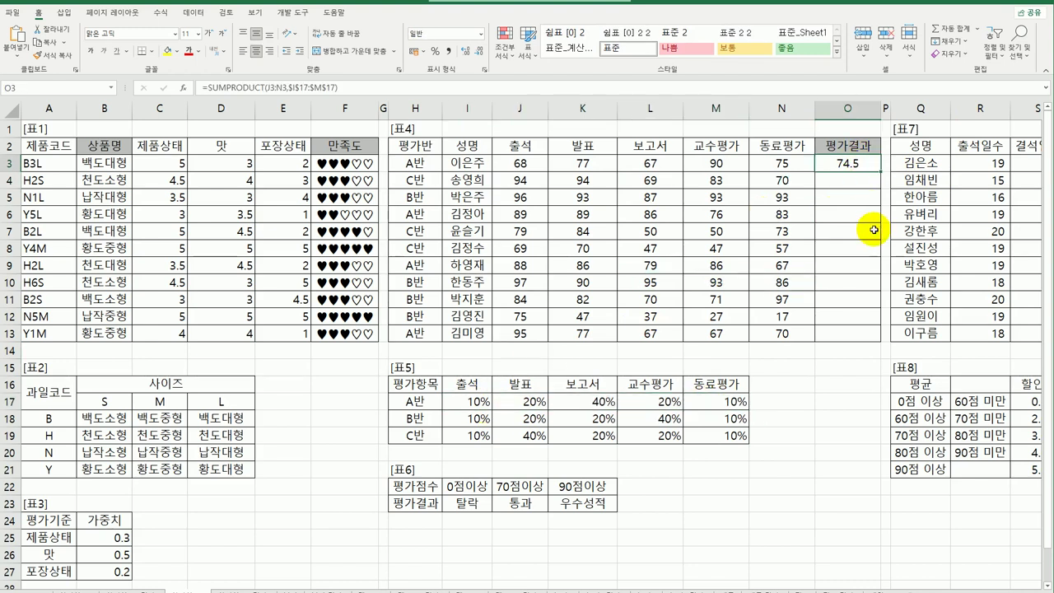
pyautogui.click(418, 436)
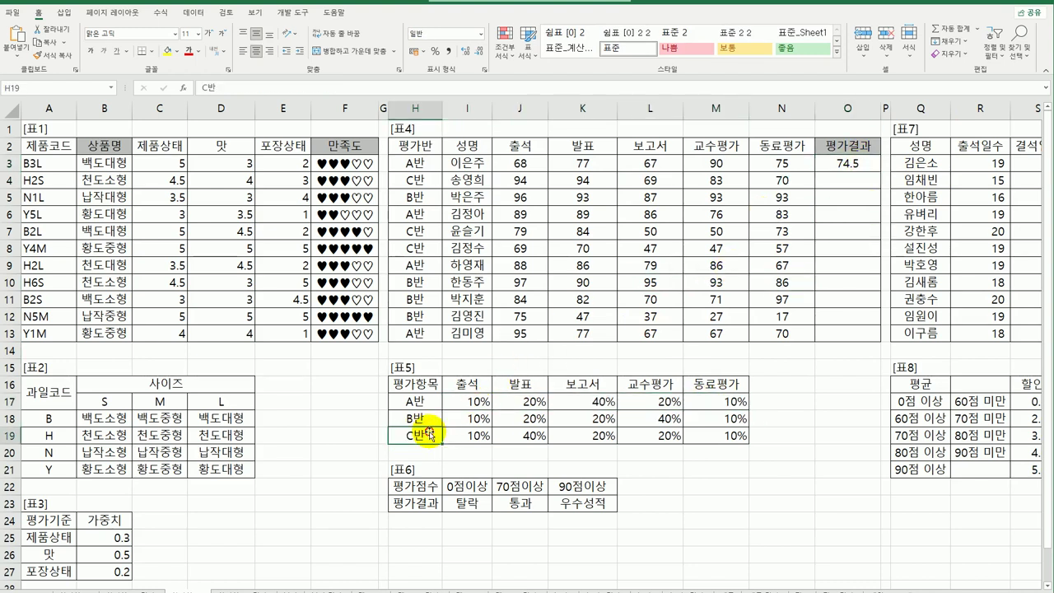
pyautogui.click(461, 433)
pyautogui.moveTo(462, 433); pyautogui.dragTo(731, 438)
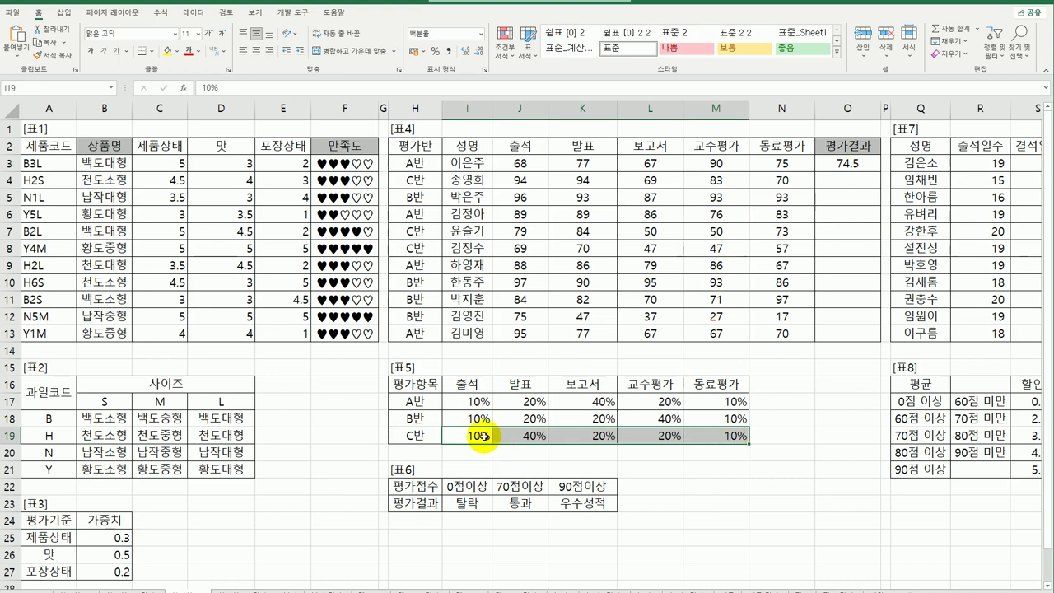
pyautogui.click(852, 164)
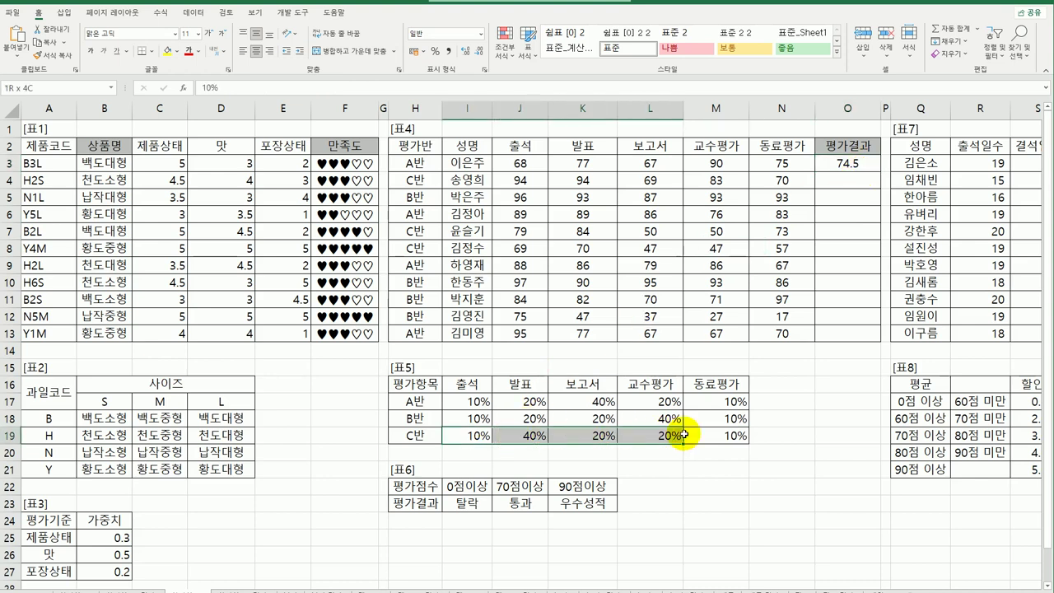
pyautogui.moveTo(483, 435); pyautogui.dragTo(695, 435)
pyautogui.click(853, 163)
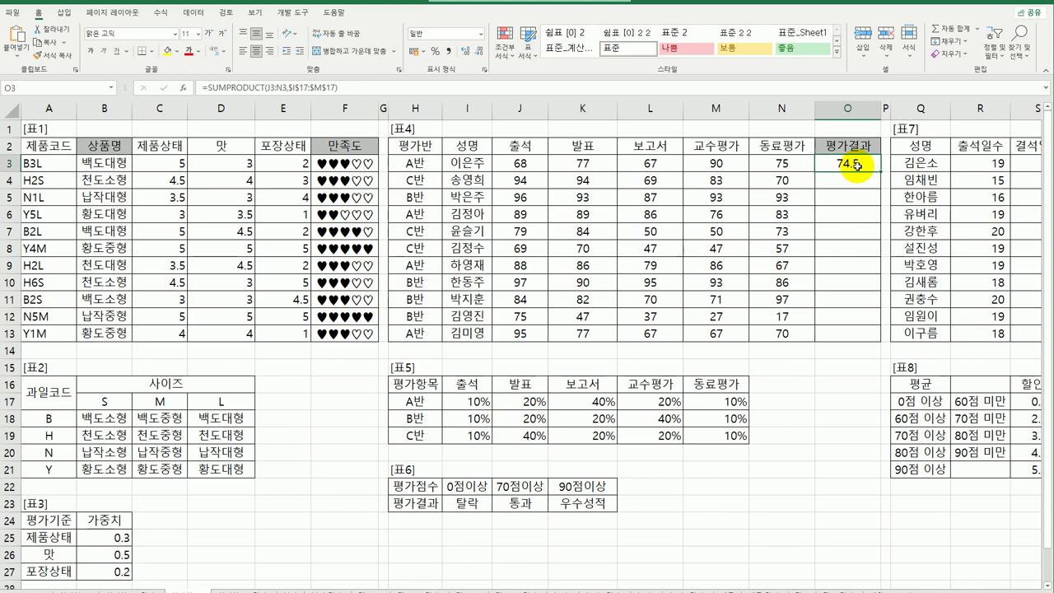
pyautogui.moveTo(467, 486); pyautogui.dragTo(570, 499)
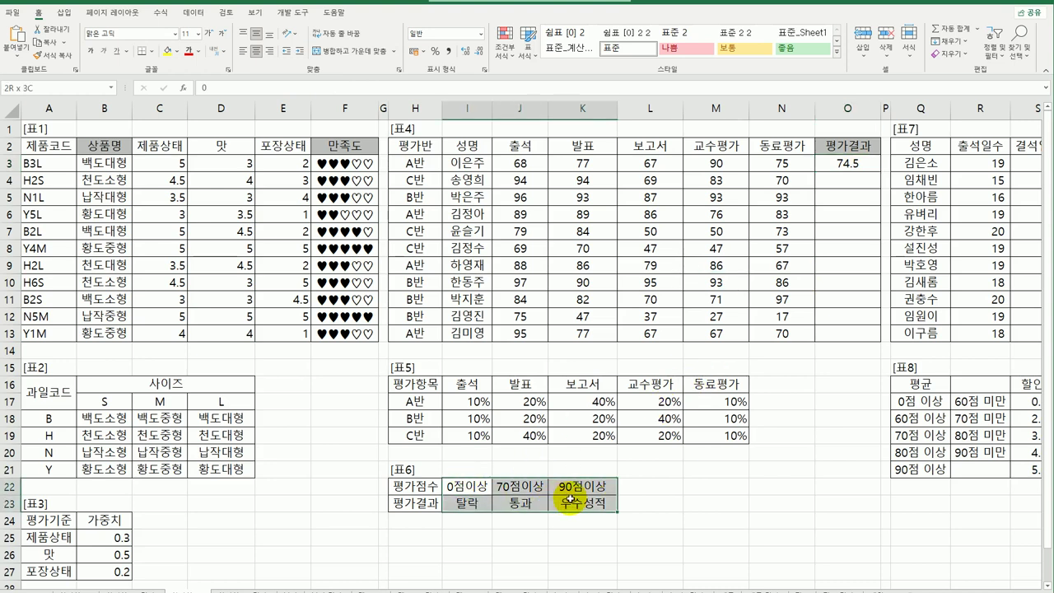
pyautogui.click(848, 163)
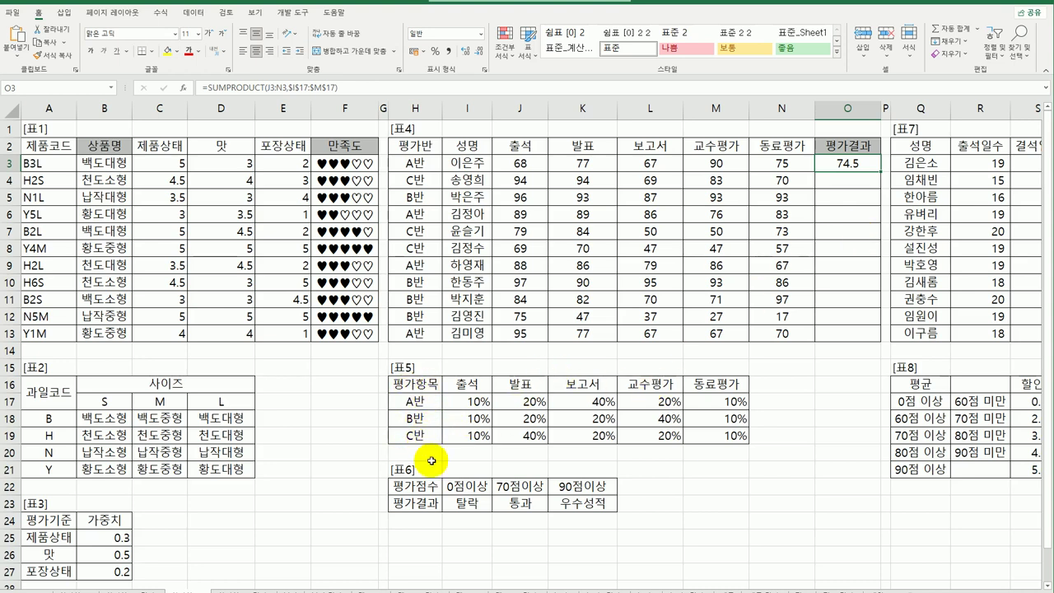
# Replace O3's formula with =MATCH(H3,$H$17:$H$19,0) to find the class's row position in 표5.
pyautogui.doubleClick(855, 165)
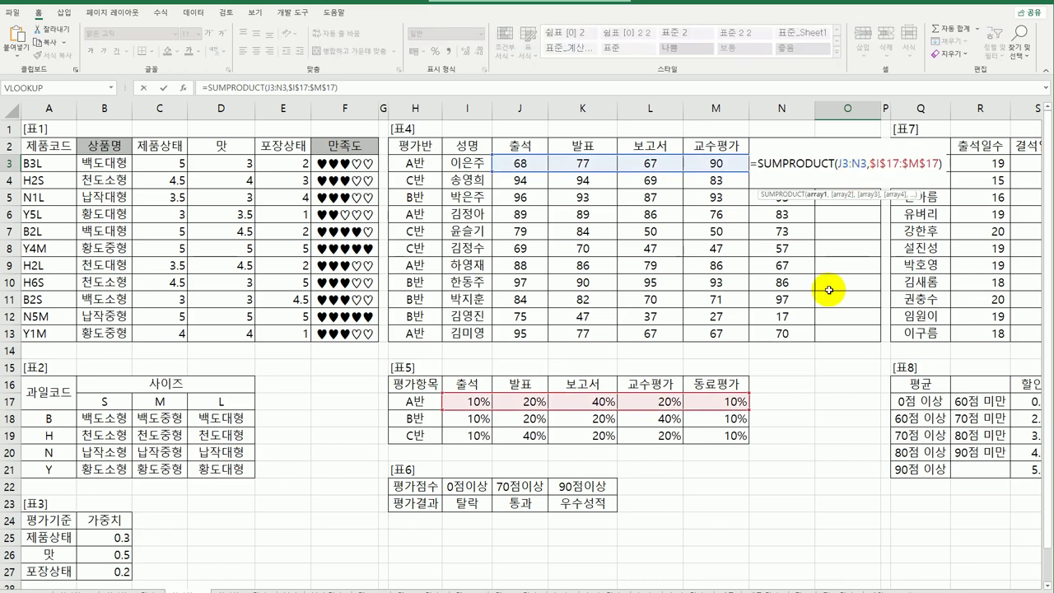
pyautogui.moveTo(756, 164); pyautogui.dragTo(953, 167)
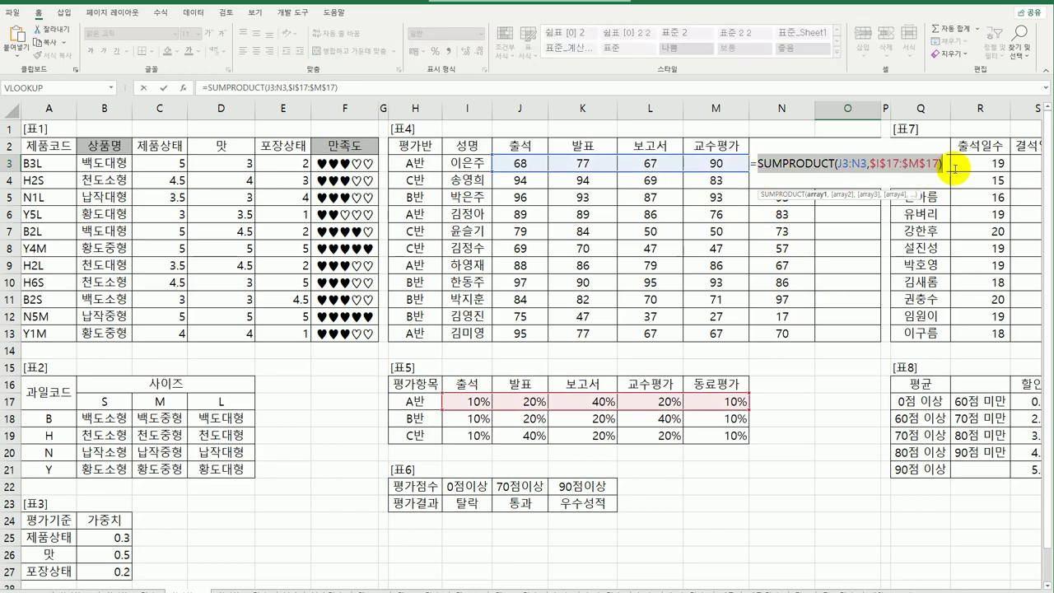
pyautogui.press('Delete')
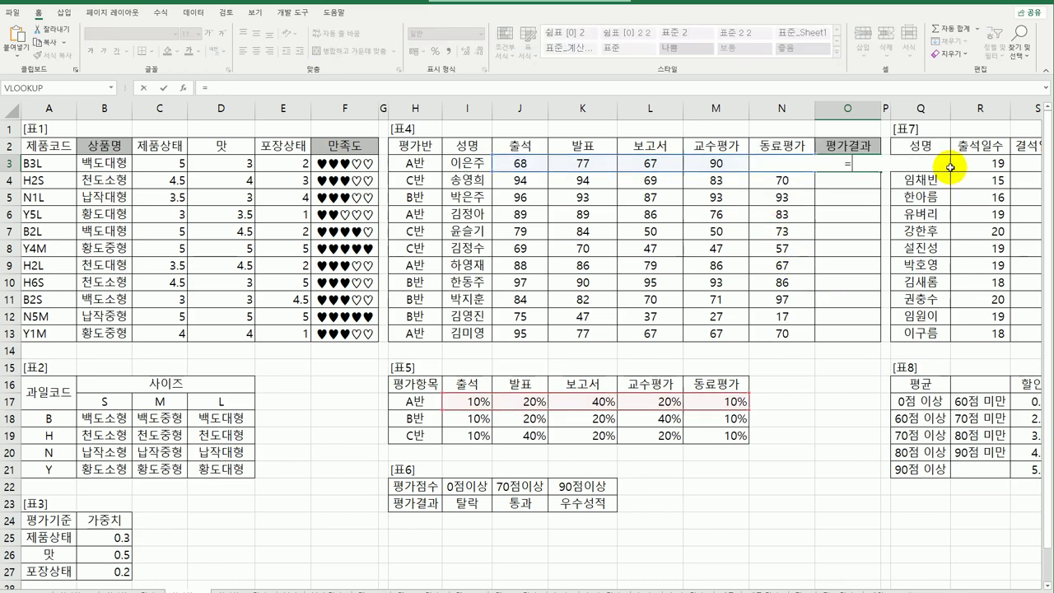
pyautogui.write('m')
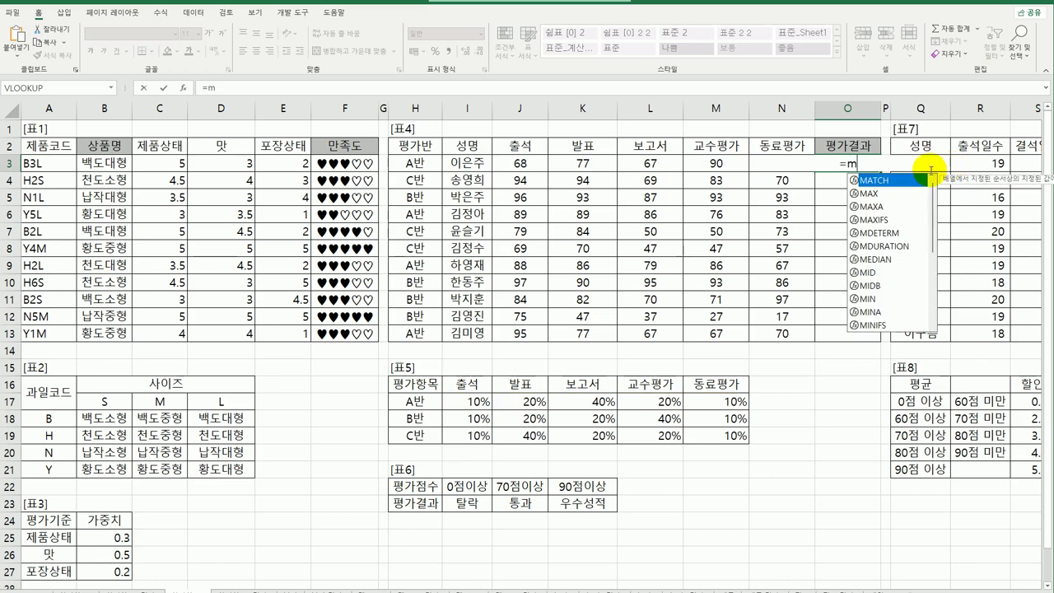
pyautogui.doubleClick(906, 180)
pyautogui.click(416, 164)
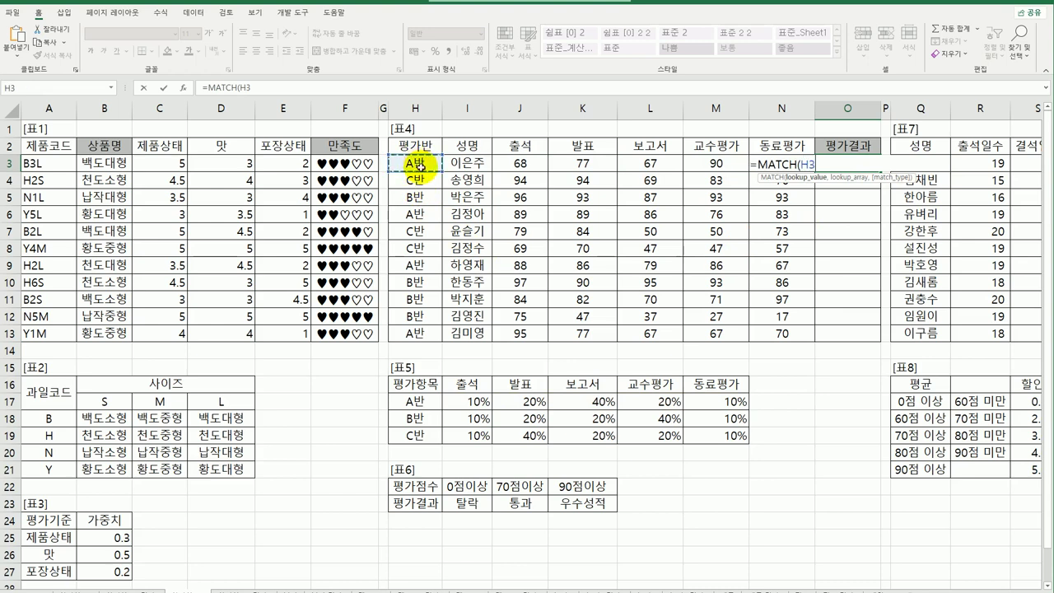
pyautogui.write(',')
pyautogui.moveTo(412, 401); pyautogui.dragTo(414, 435)
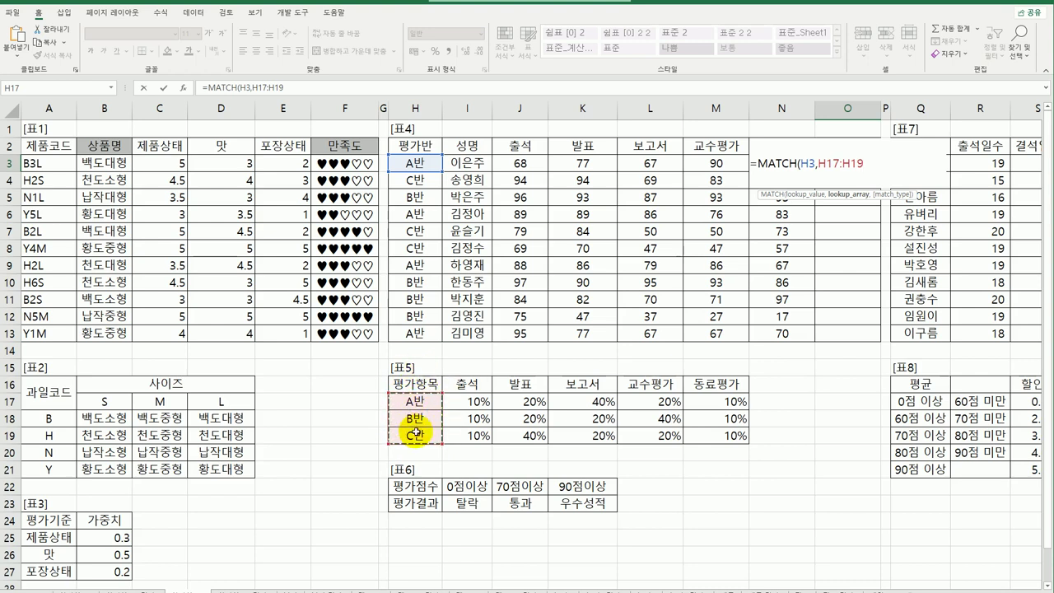
pyautogui.press('F4')
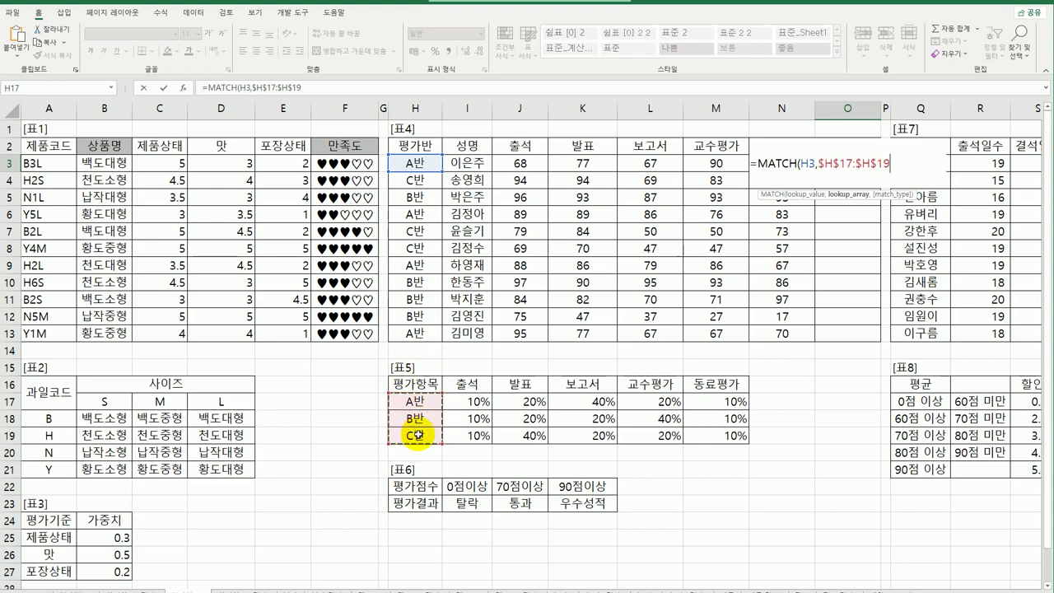
pyautogui.write(',0')
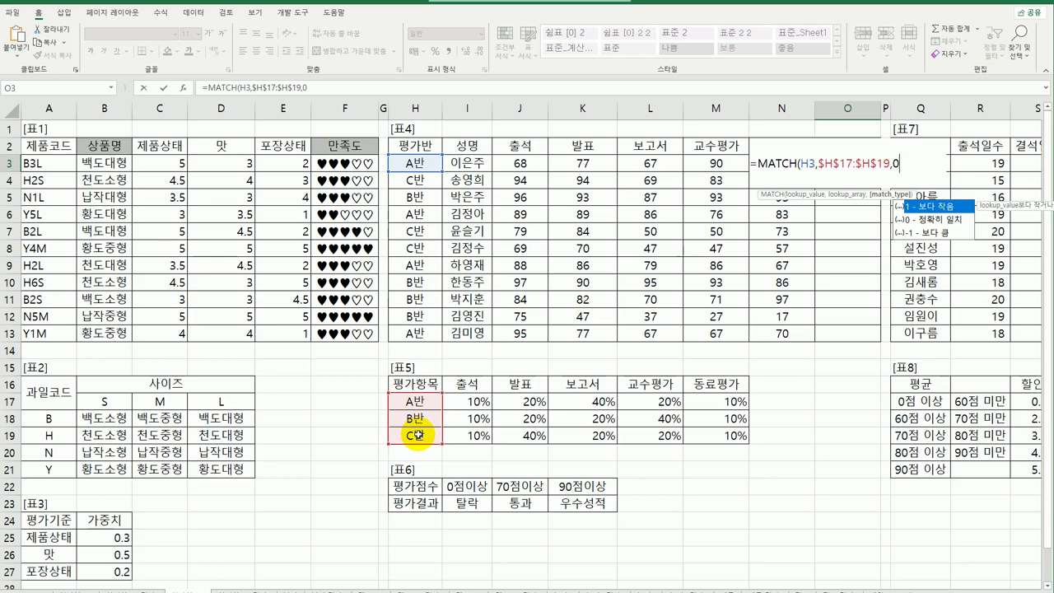
pyautogui.write(')')
pyautogui.press('Return')
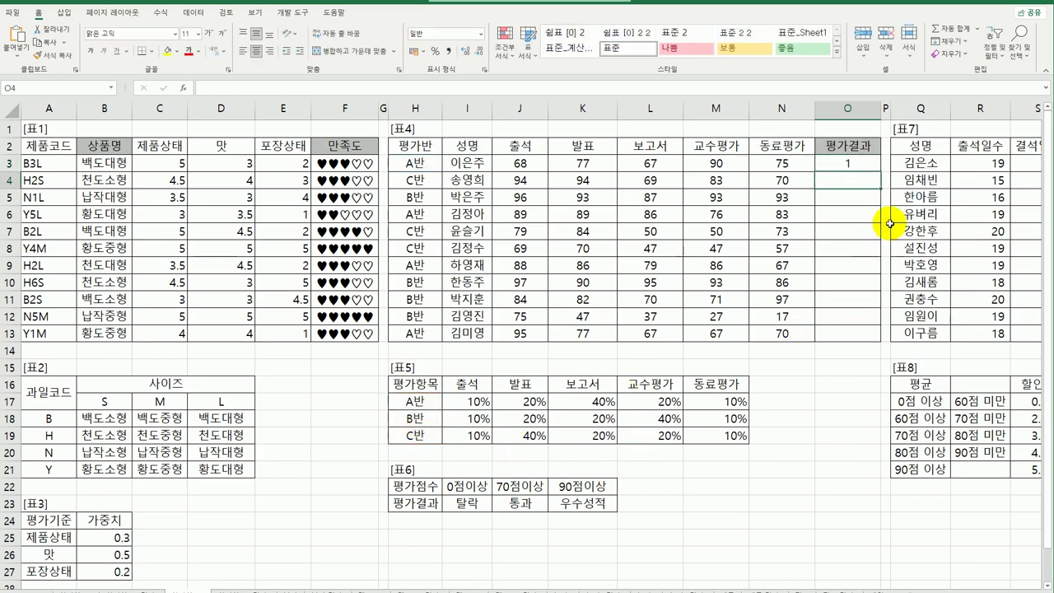
# Fill the O3 MATCH formula down to O13 and check the positions against the class rows in 표5.
pyautogui.click(858, 167)
pyautogui.moveTo(880, 171); pyautogui.dragTo(855, 336)
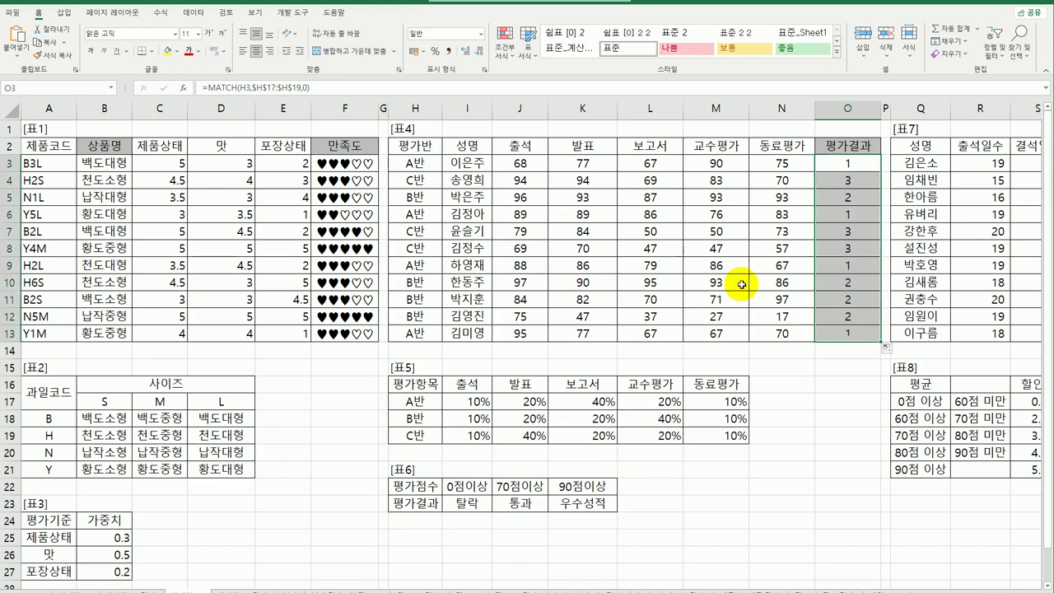
pyautogui.moveTo(848, 163); pyautogui.dragTo(852, 332)
pyautogui.click(852, 164)
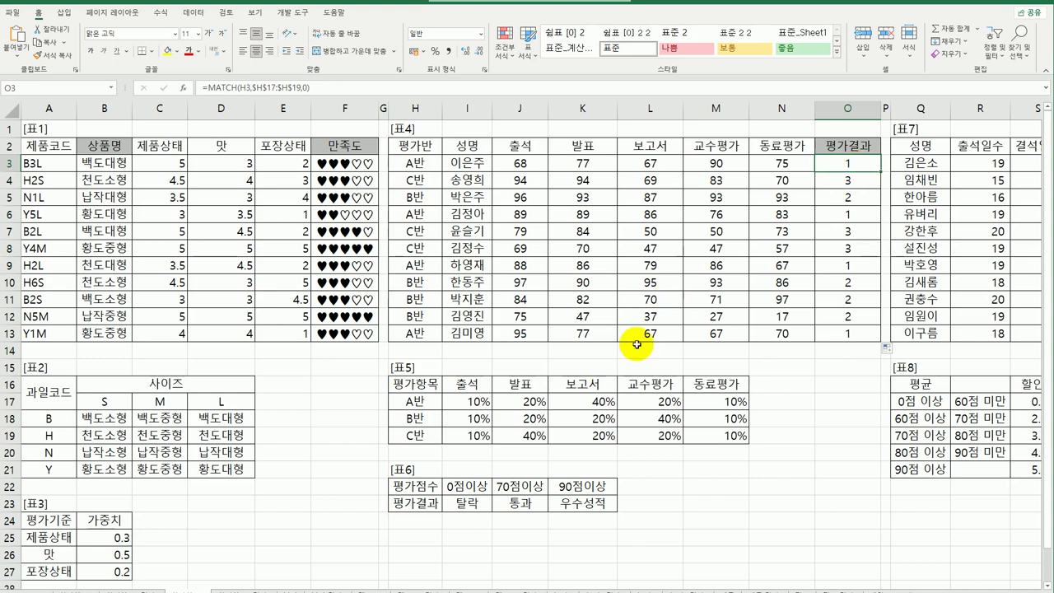
pyautogui.click(410, 402)
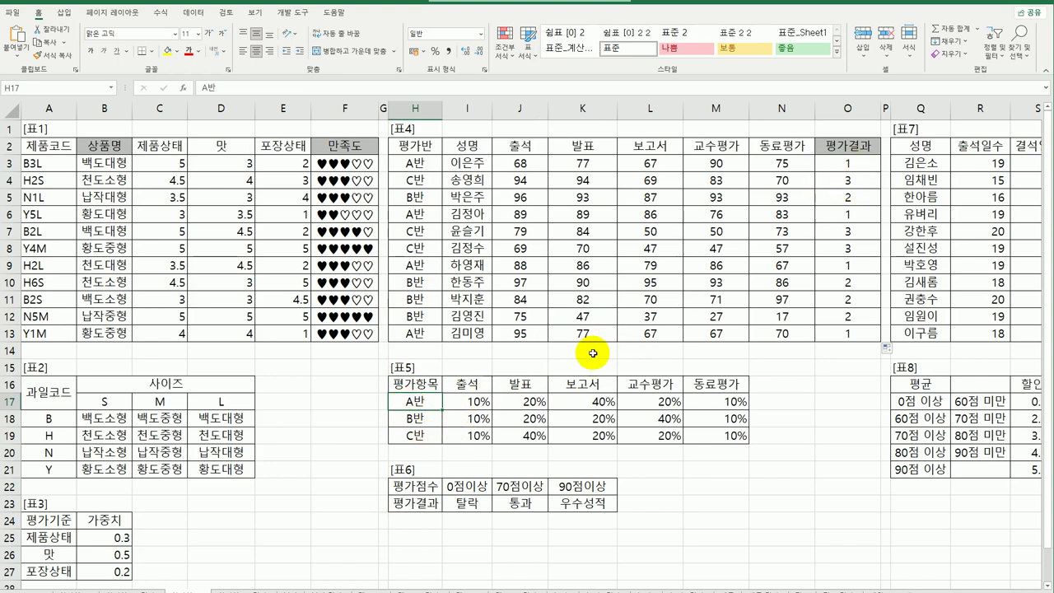
pyautogui.moveTo(480, 399); pyautogui.dragTo(718, 398)
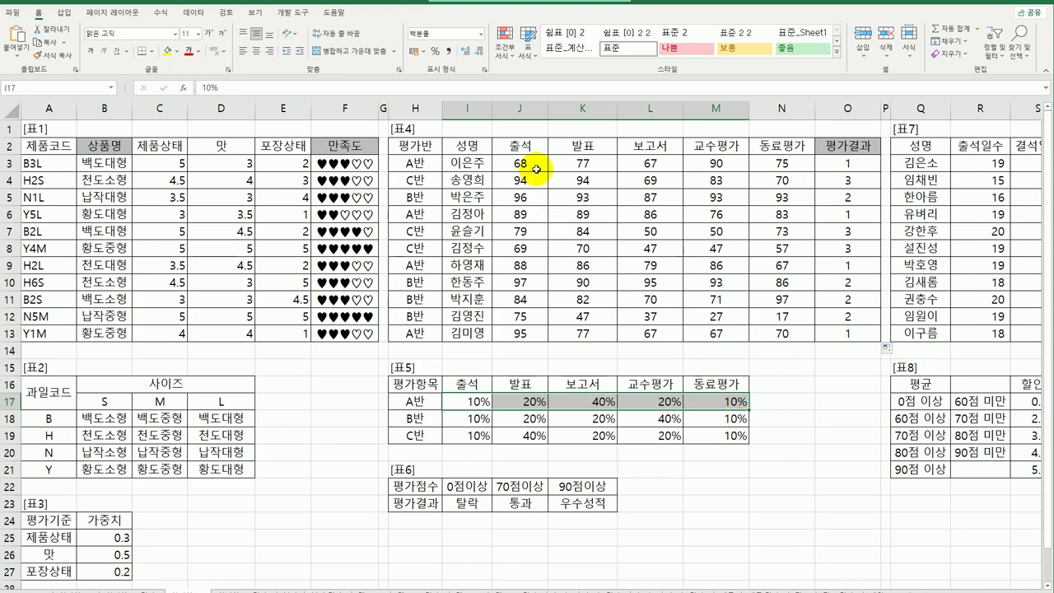
pyautogui.click(835, 168)
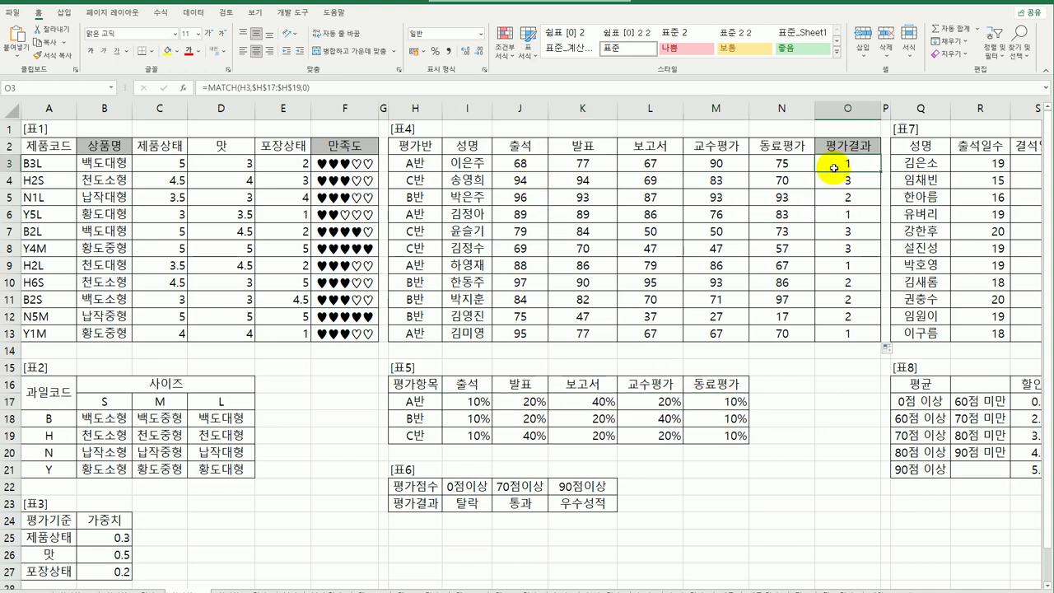
# Wrap O3's MATCH formula in SUMPRODUCT, with the first student's scores J3:N3 as the first array.
pyautogui.doubleClick(835, 168)
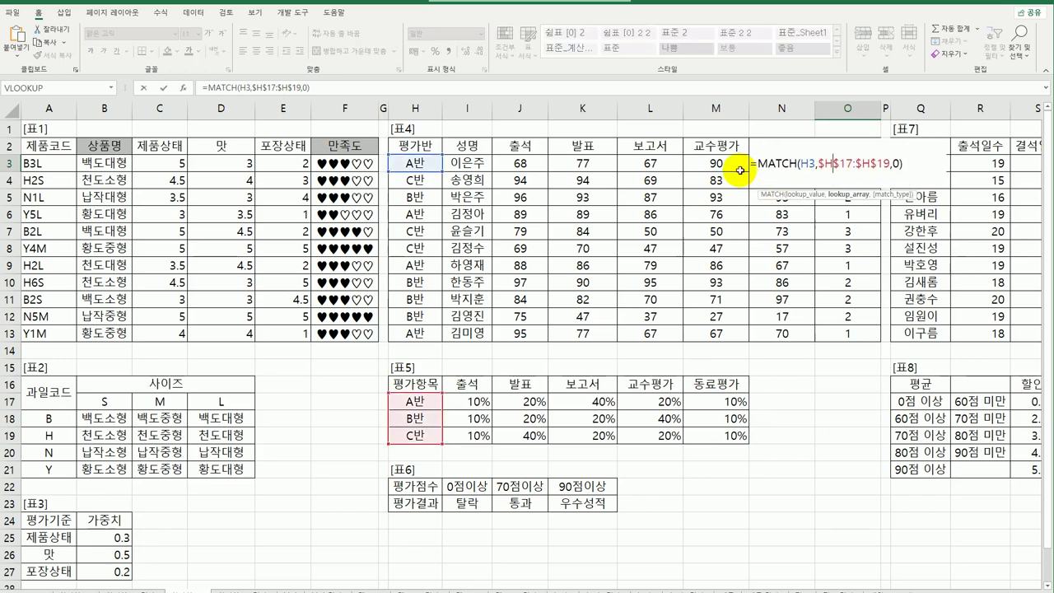
pyautogui.click(758, 164)
pyautogui.write('sump')
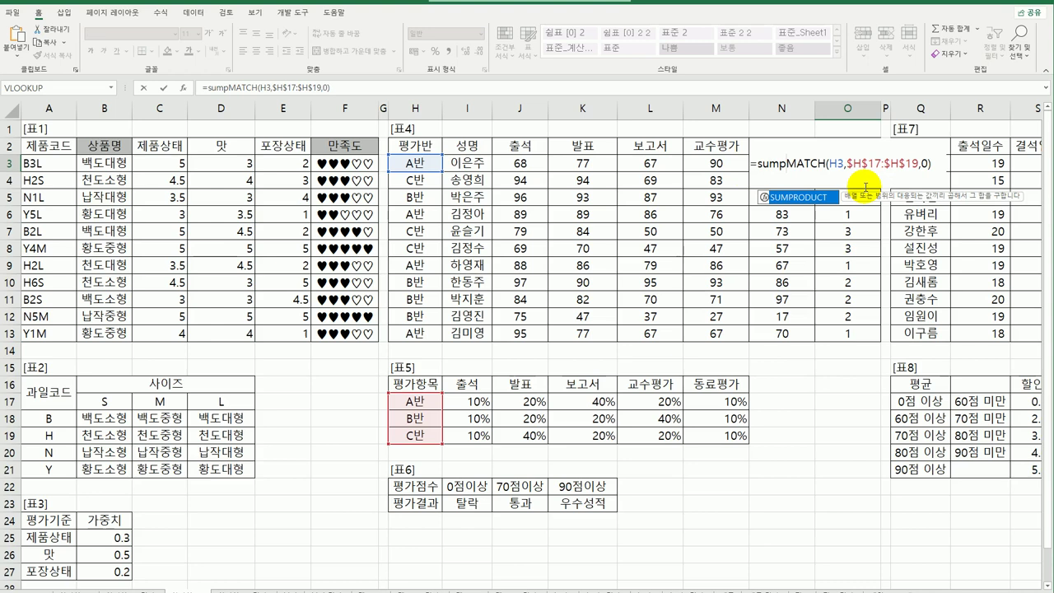
pyautogui.press('Tab')
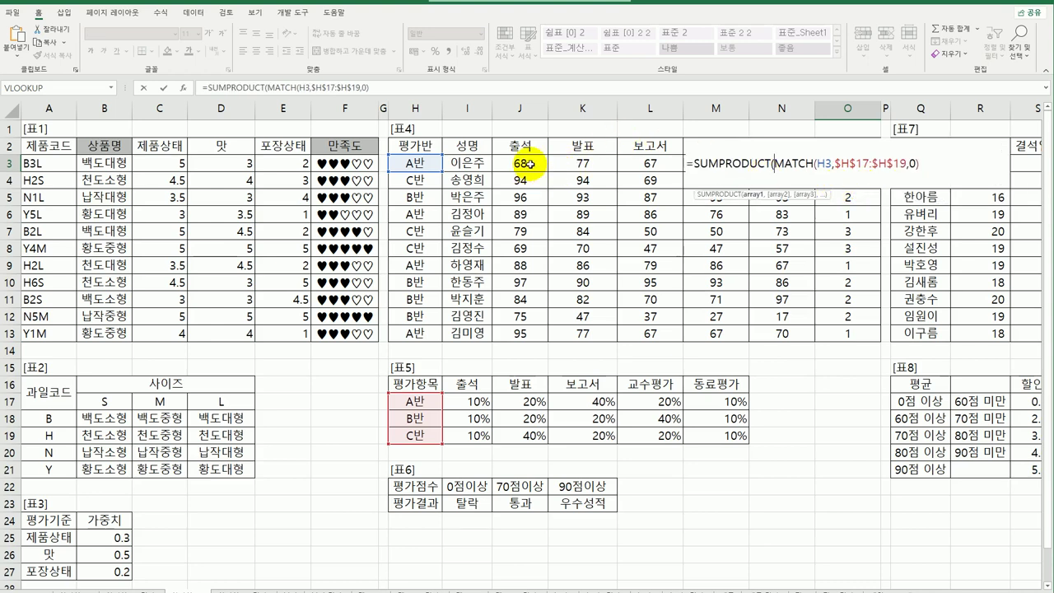
pyautogui.moveTo(530, 165); pyautogui.dragTo(787, 165)
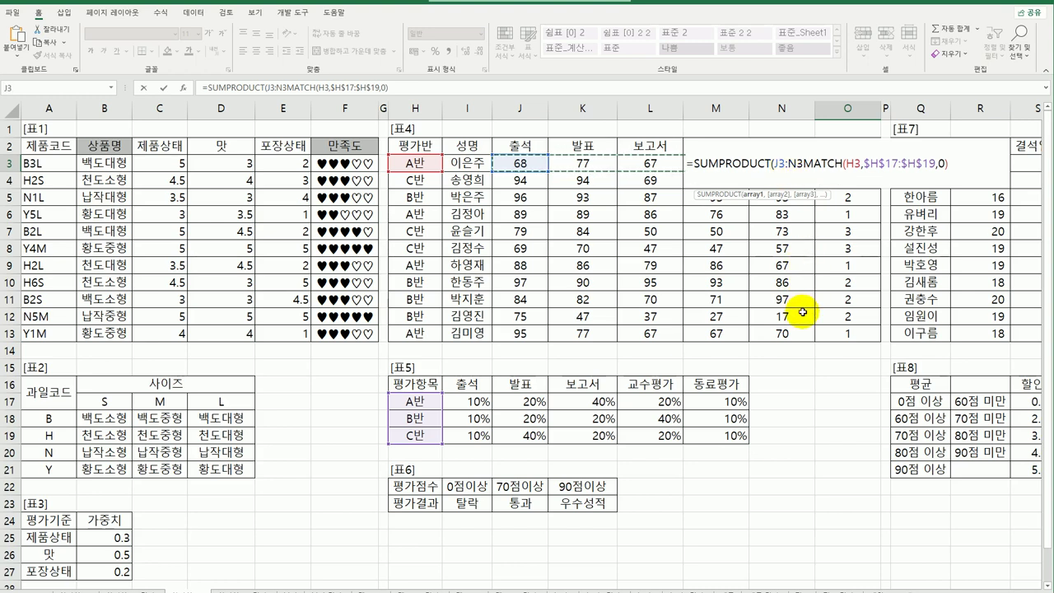
pyautogui.write(',')
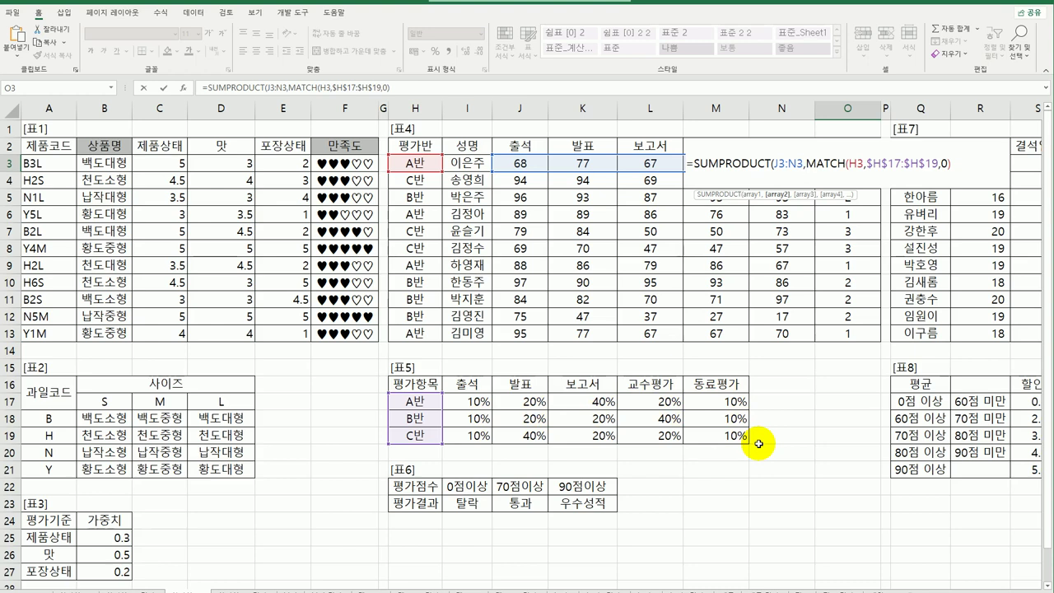
# Start an OFFSET from $H$16 as SUMPRODUCT's second array in O3, using the existing MATCH as its rows argument.
pyautogui.write('o')
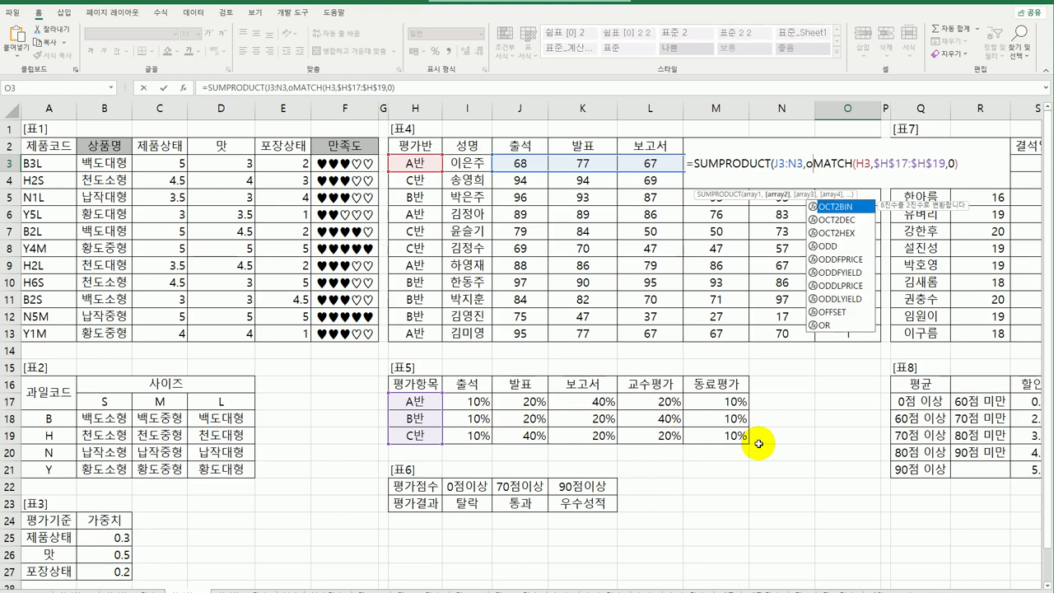
pyautogui.write('ff')
pyautogui.press('Tab')
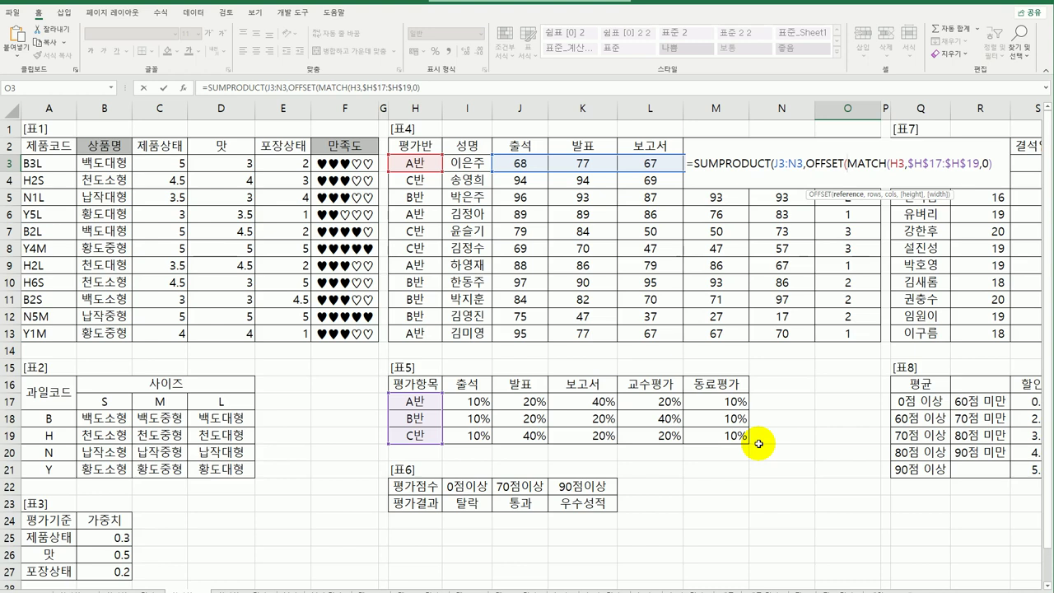
pyautogui.click(426, 383)
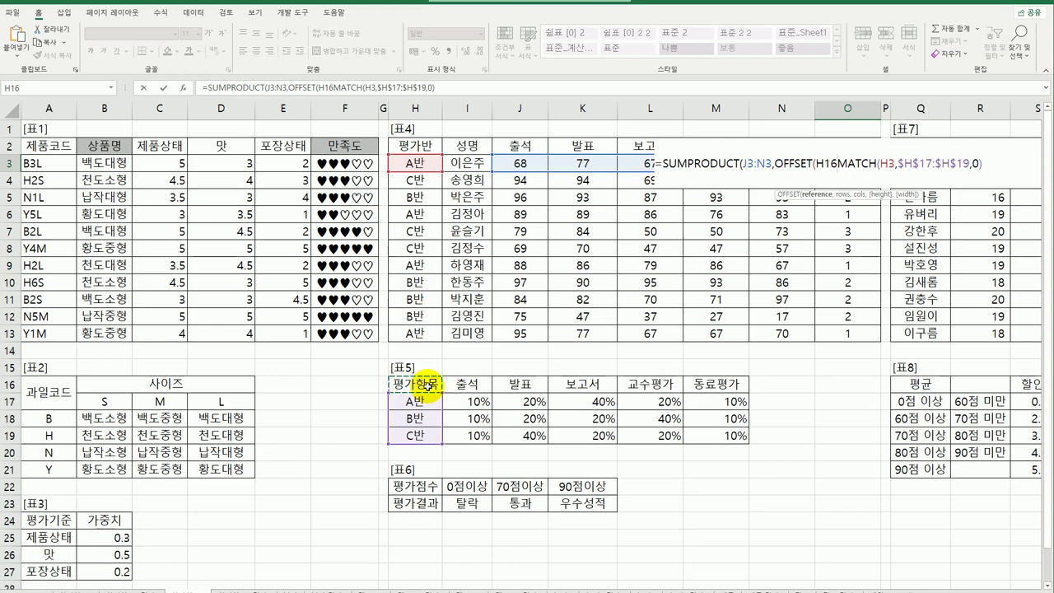
pyautogui.press('F4')
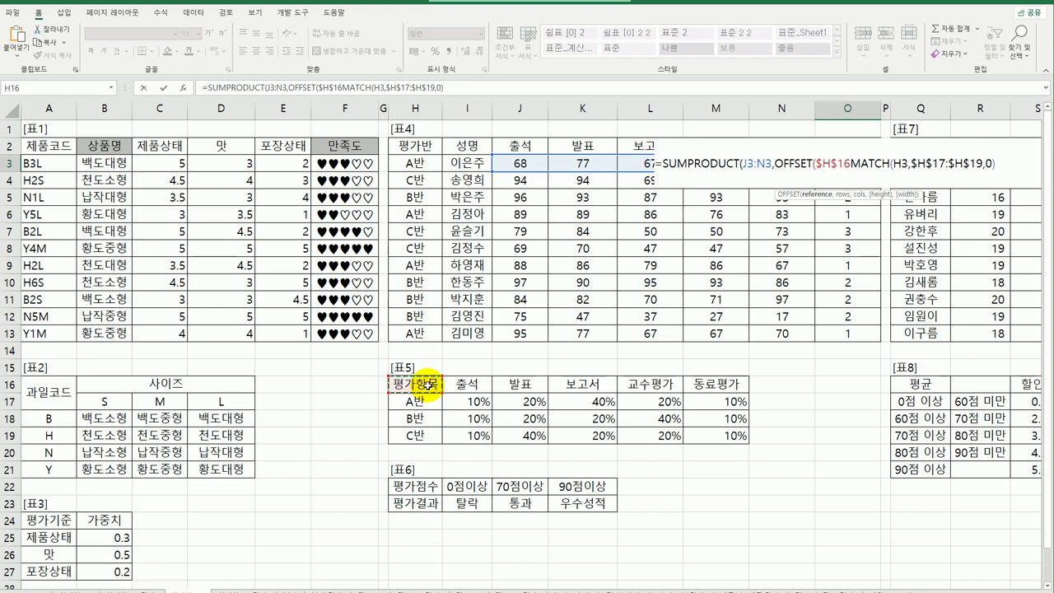
pyautogui.write(',')
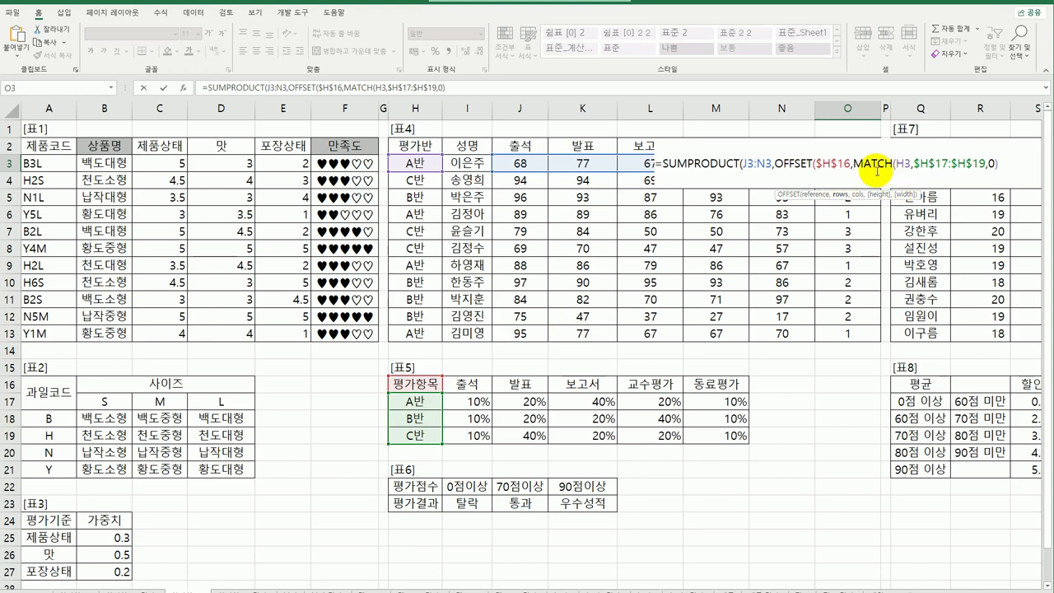
pyautogui.moveTo(855, 164); pyautogui.dragTo(1002, 163)
pyautogui.click(1002, 163)
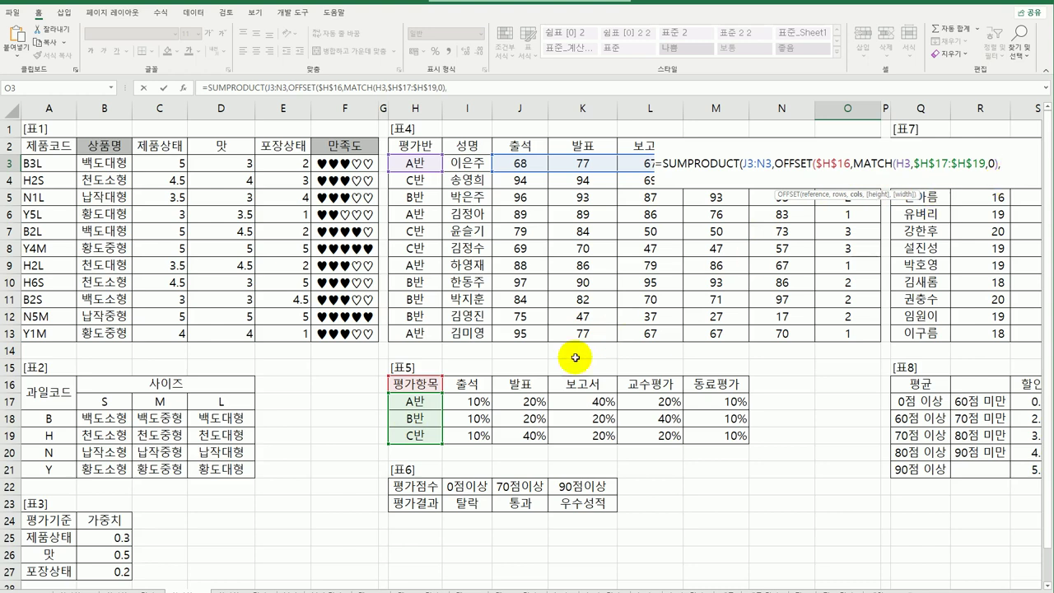
# Complete O3's OFFSET with a column offset of 1, height 1 and width 5, and enter the closed SUMPRODUCT formula.
pyautogui.write(',')
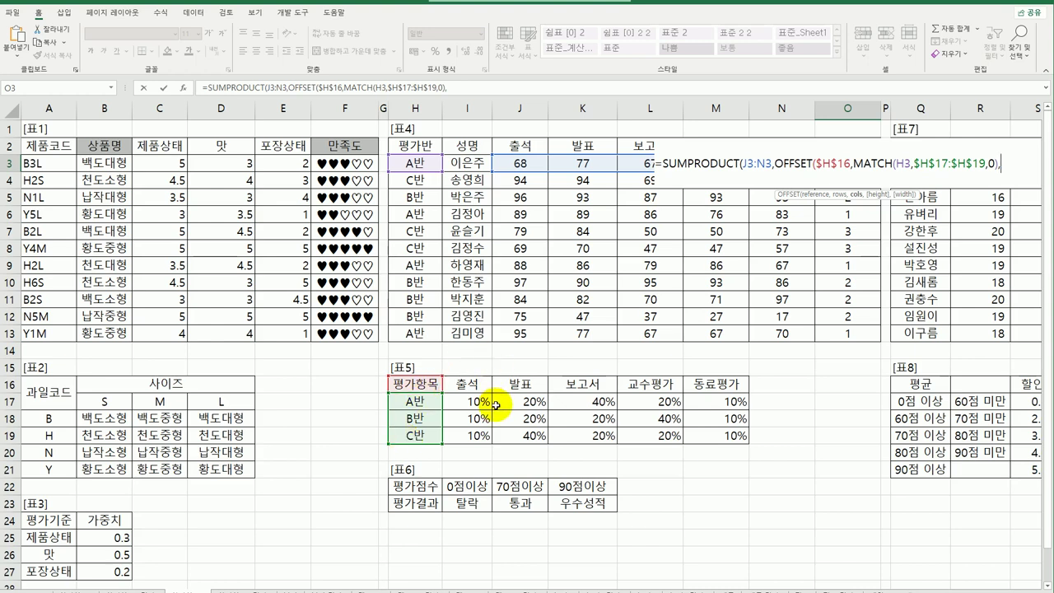
pyautogui.write('1')
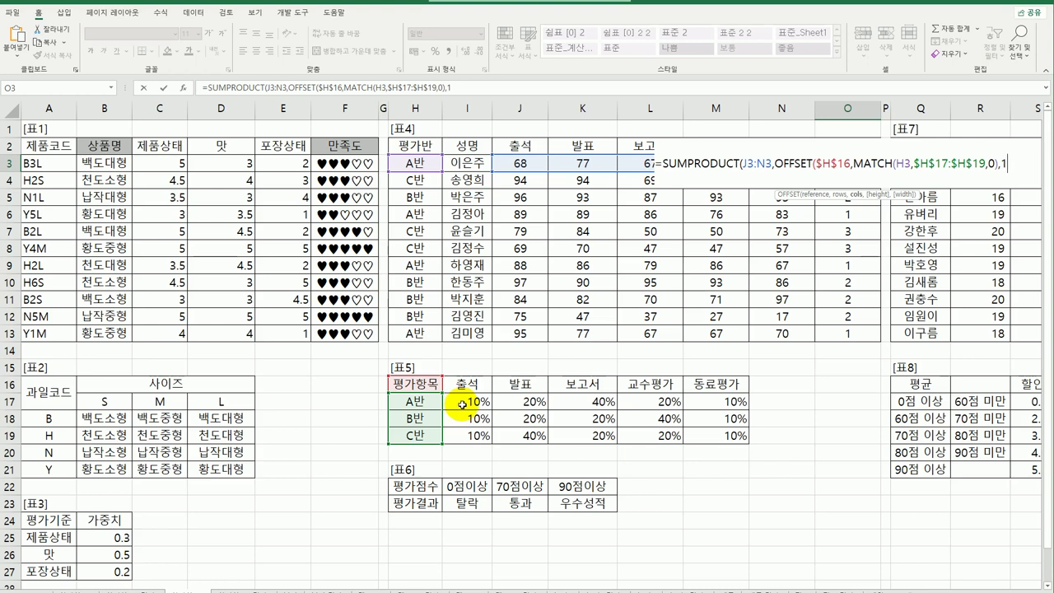
pyautogui.write(',')
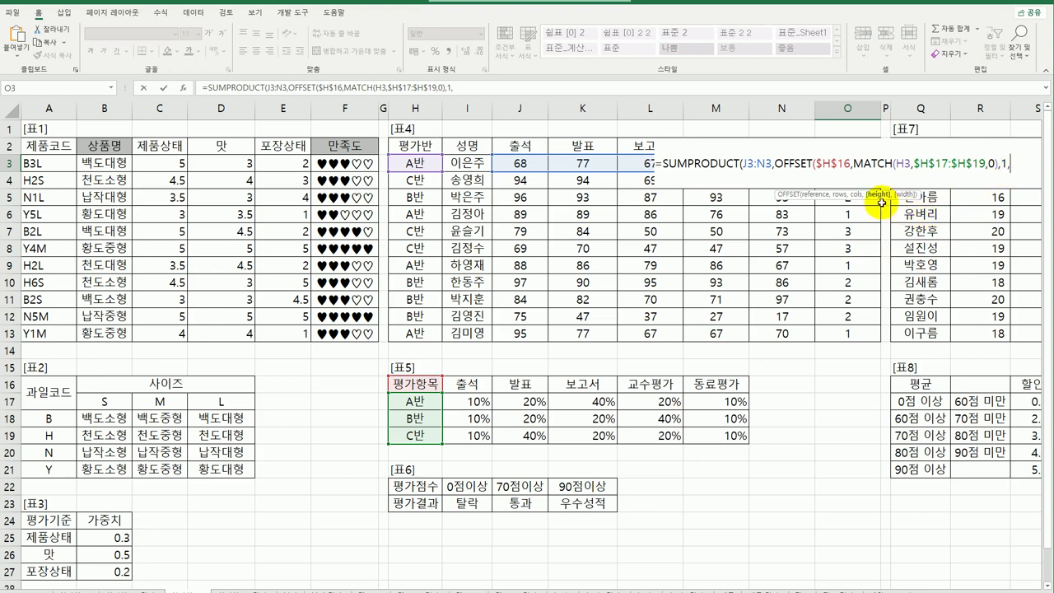
pyautogui.write('1')
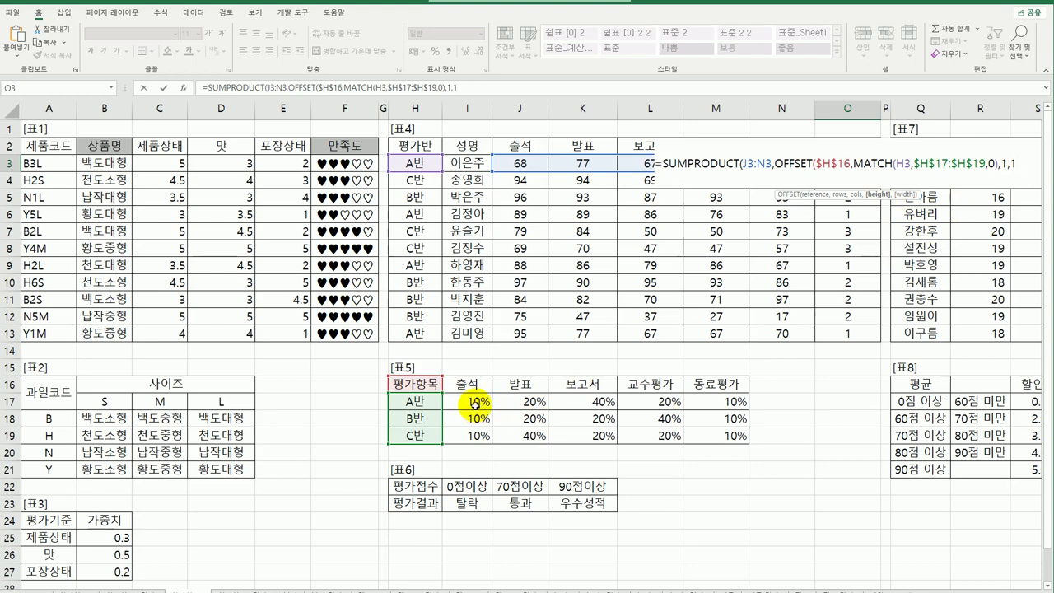
pyautogui.write(',5')
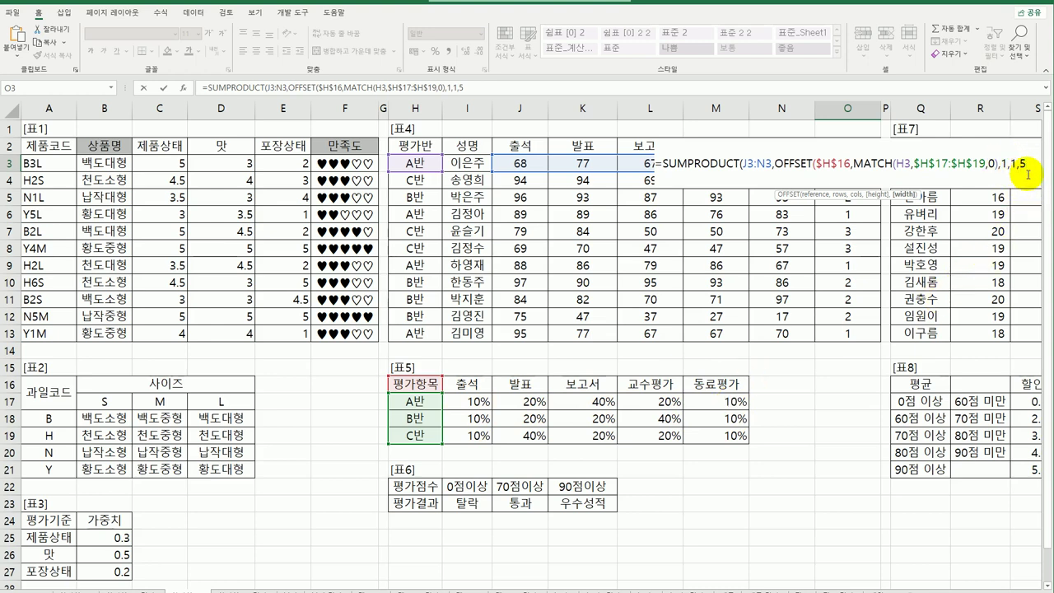
pyautogui.write(')')
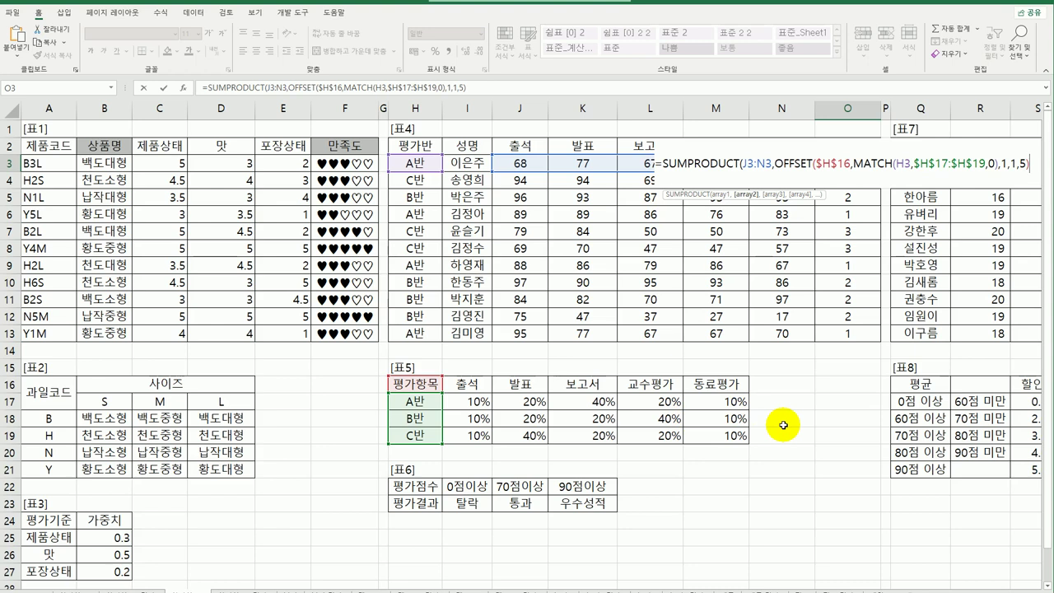
pyautogui.moveTo(1009, 171); pyautogui.dragTo(1028, 164)
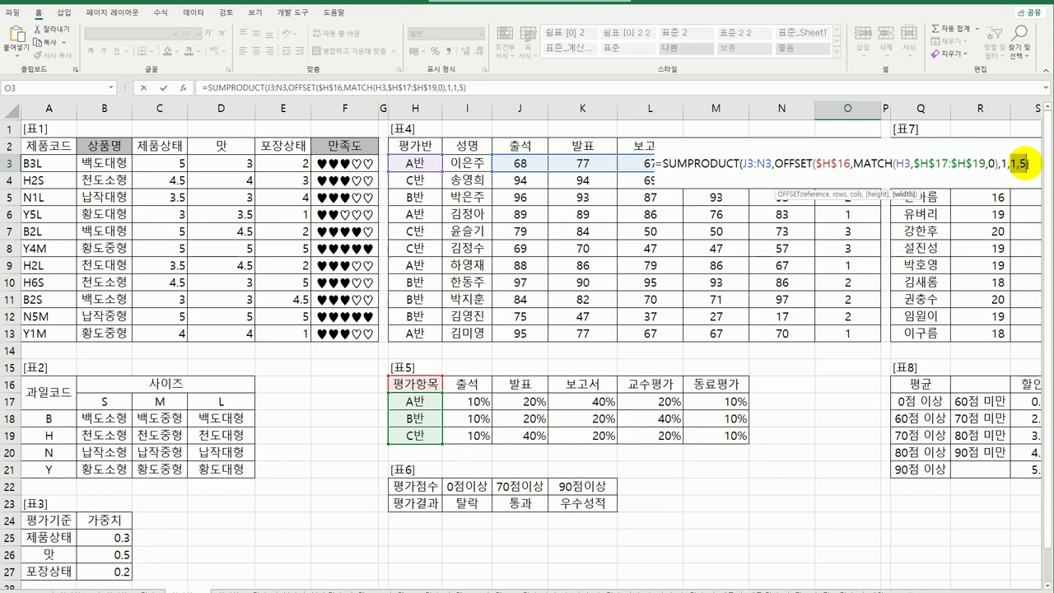
pyautogui.click(1029, 163)
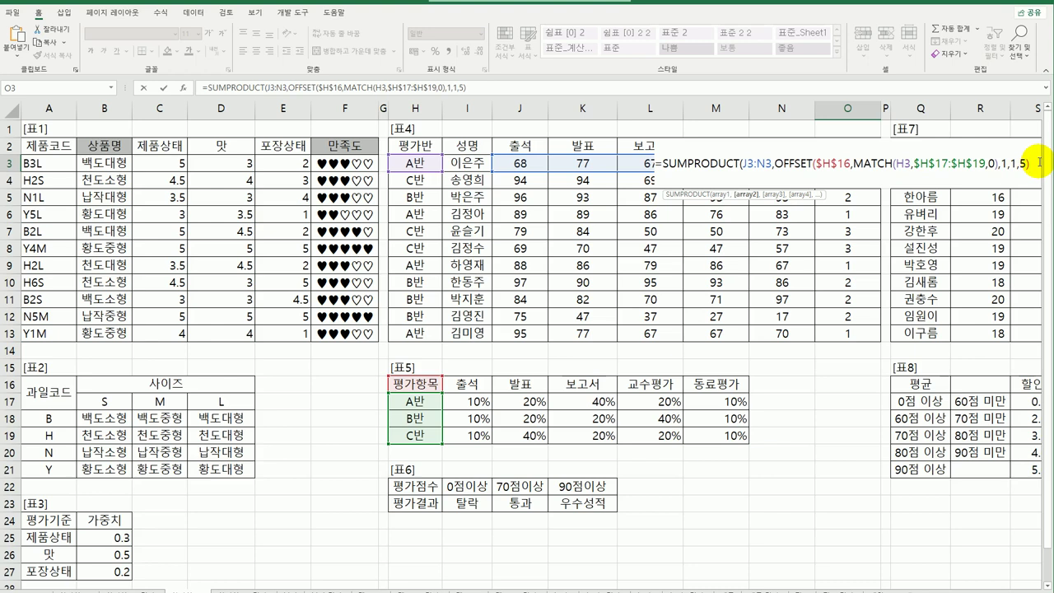
pyautogui.write(')')
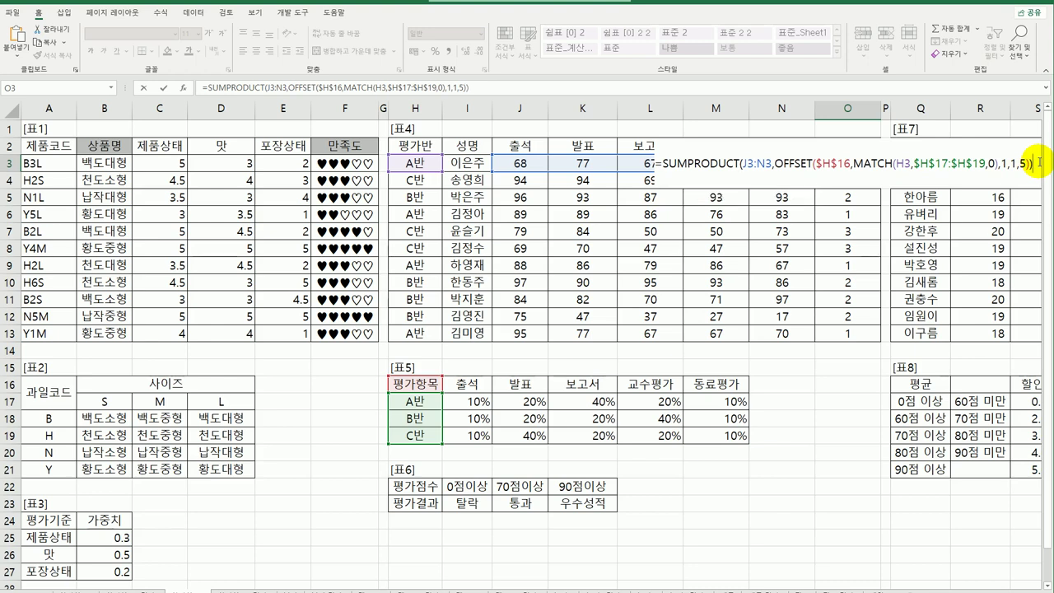
pyautogui.press('Return')
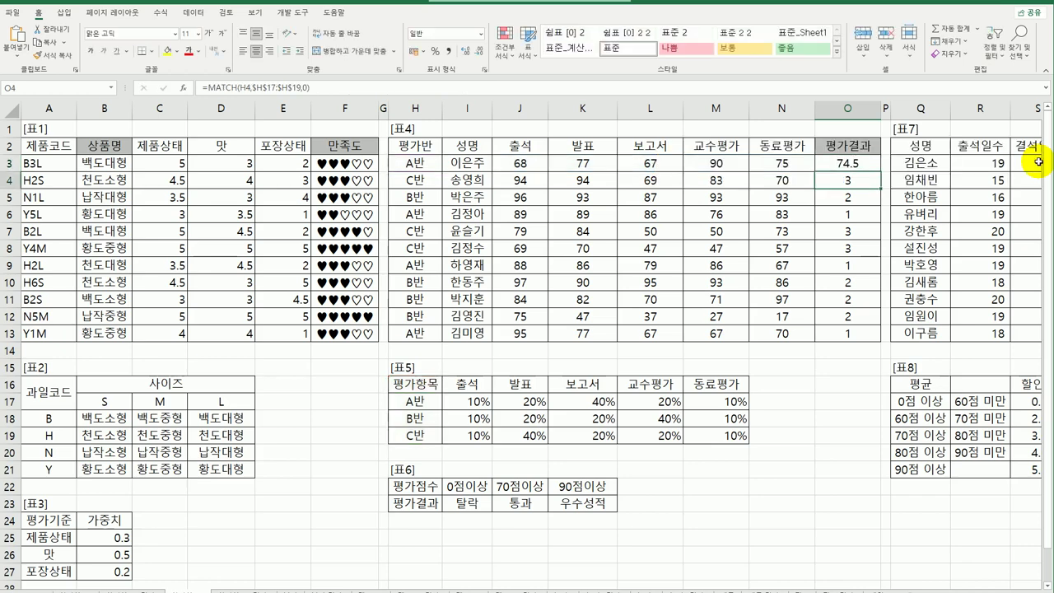
# Review the first student's scores against O3 and fill its SUMPRODUCT formula down to O13.
pyautogui.press('Up')
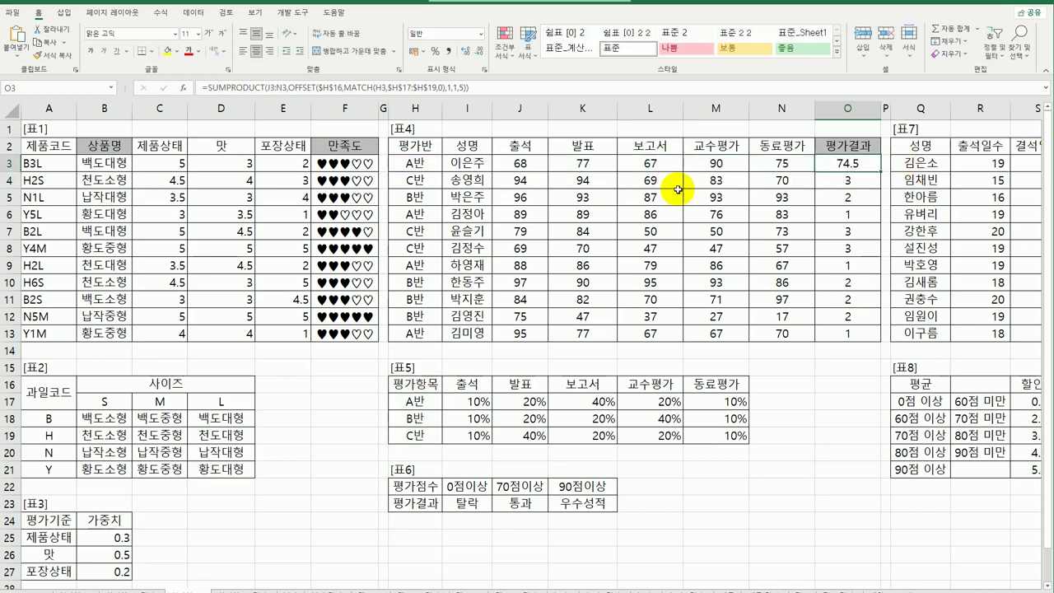
pyautogui.moveTo(522, 165); pyautogui.dragTo(782, 165)
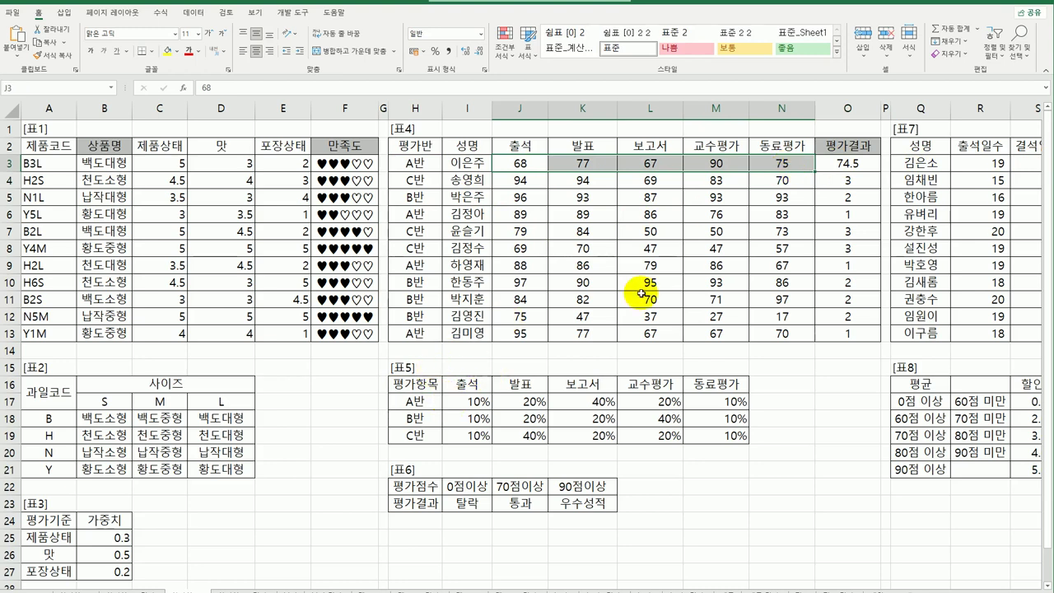
pyautogui.click(857, 165)
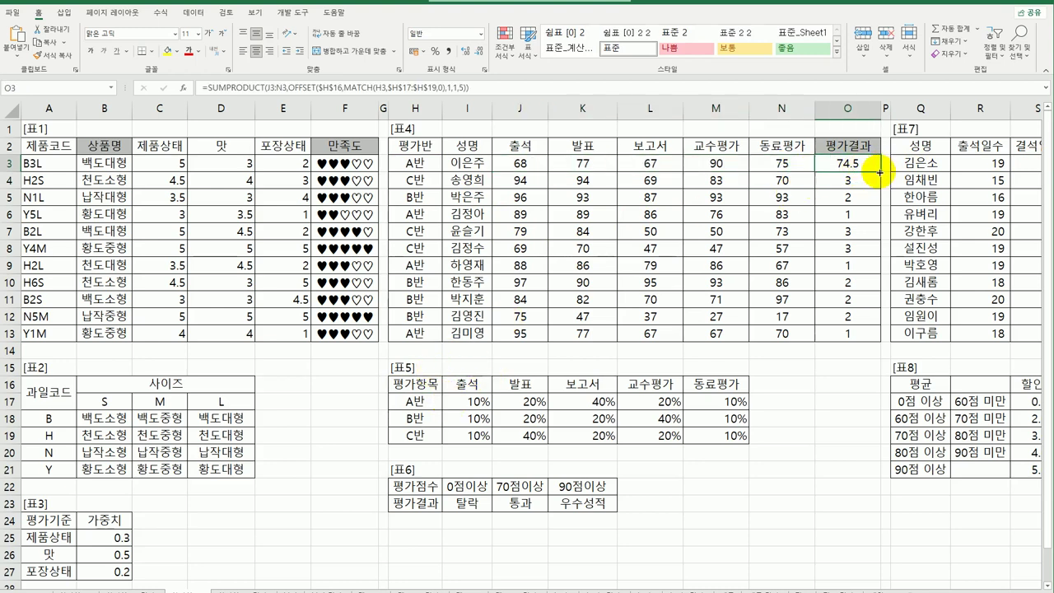
pyautogui.moveTo(880, 171); pyautogui.dragTo(882, 339)
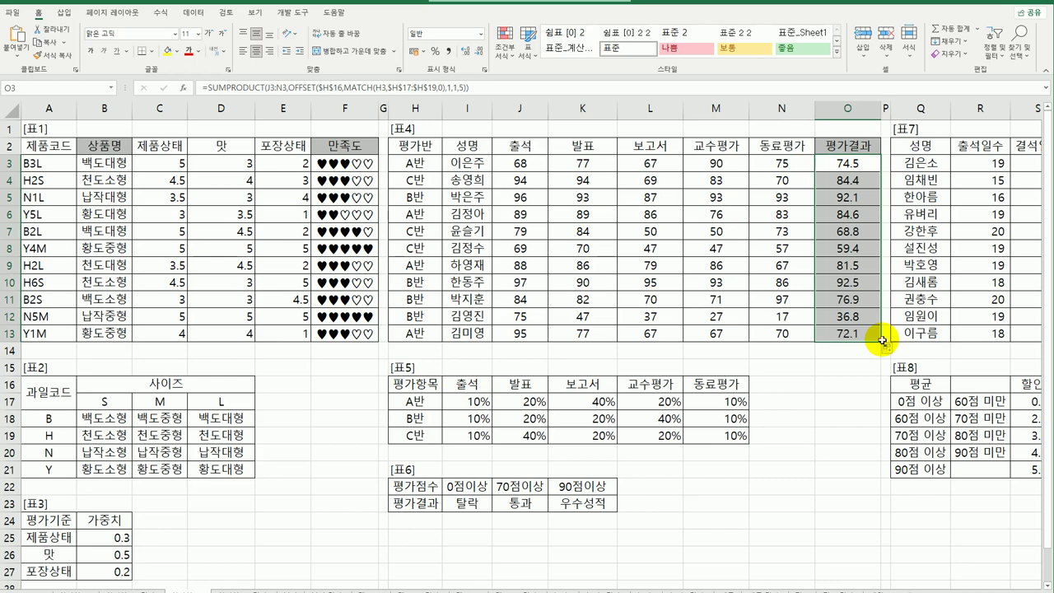
# Check the filled weighted scores for the C반 and B반 students and compare them with the grade bands in 표6.
pyautogui.click(431, 179)
pyautogui.click(818, 177)
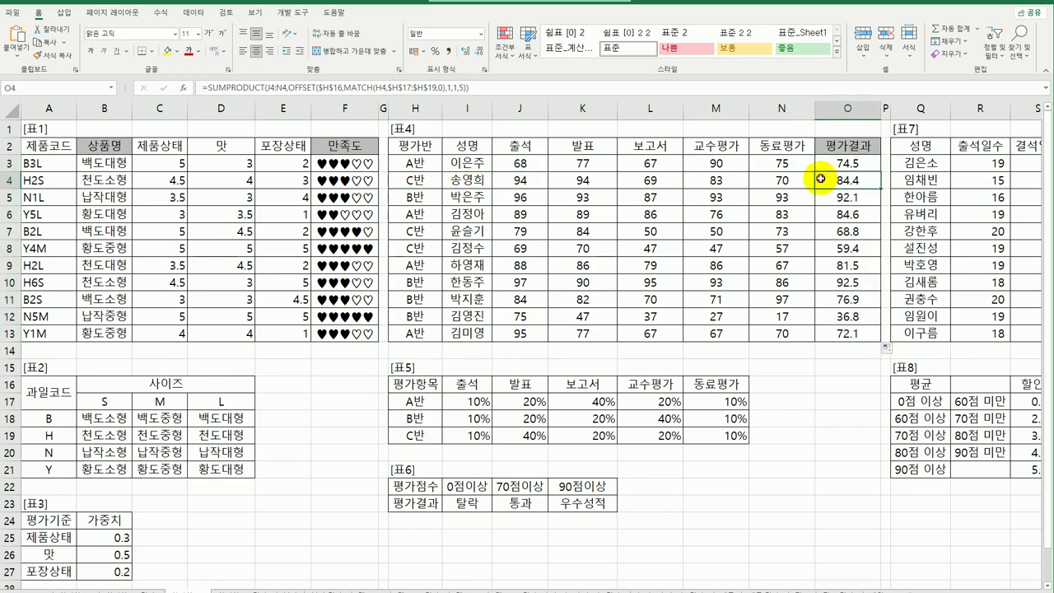
pyautogui.click(437, 200)
pyautogui.click(840, 166)
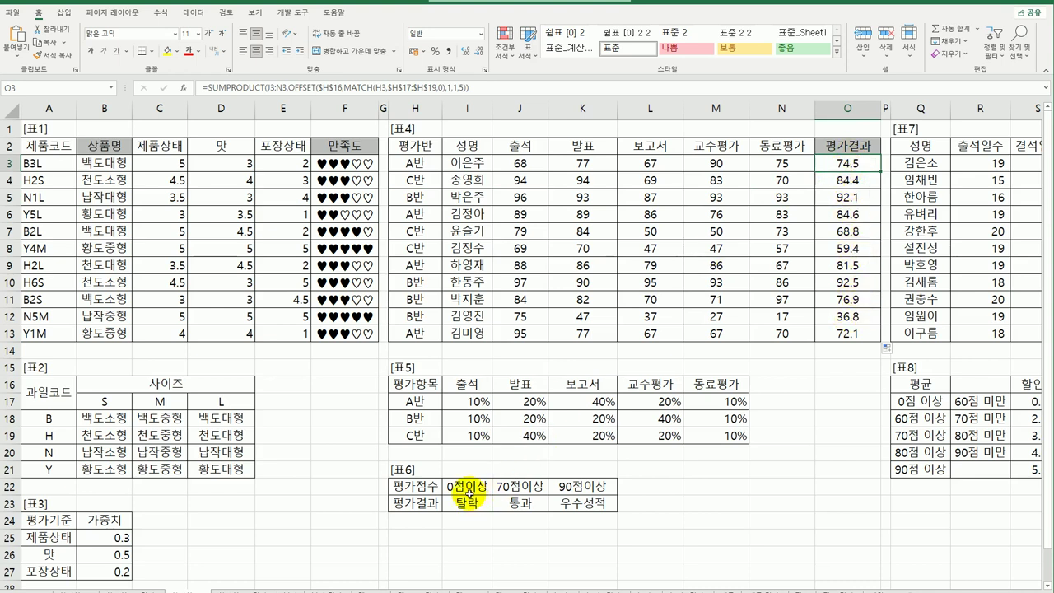
pyautogui.moveTo(467, 486); pyautogui.dragTo(587, 500)
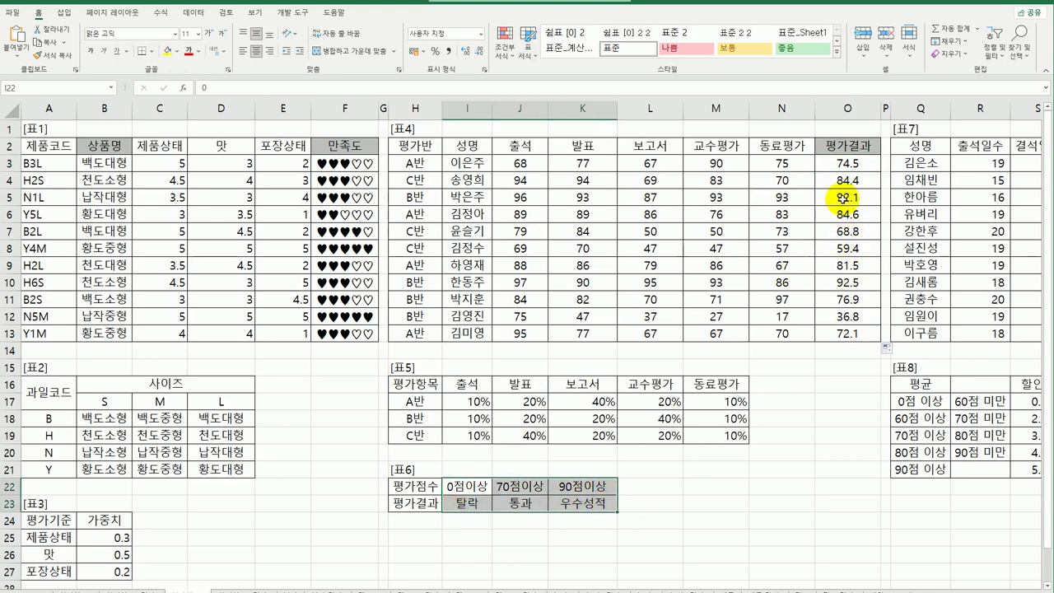
pyautogui.click(845, 166)
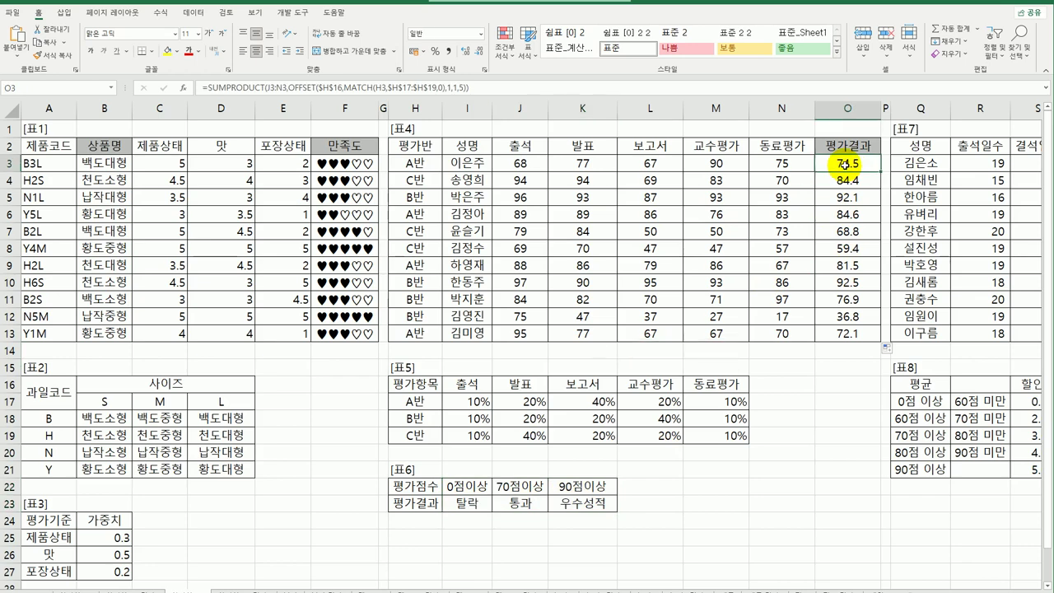
# Wrap O3's SUMPRODUCT formula in HLOOKUP as its lookup value and open the HLOOKUP function arguments.
pyautogui.doubleClick(835, 162)
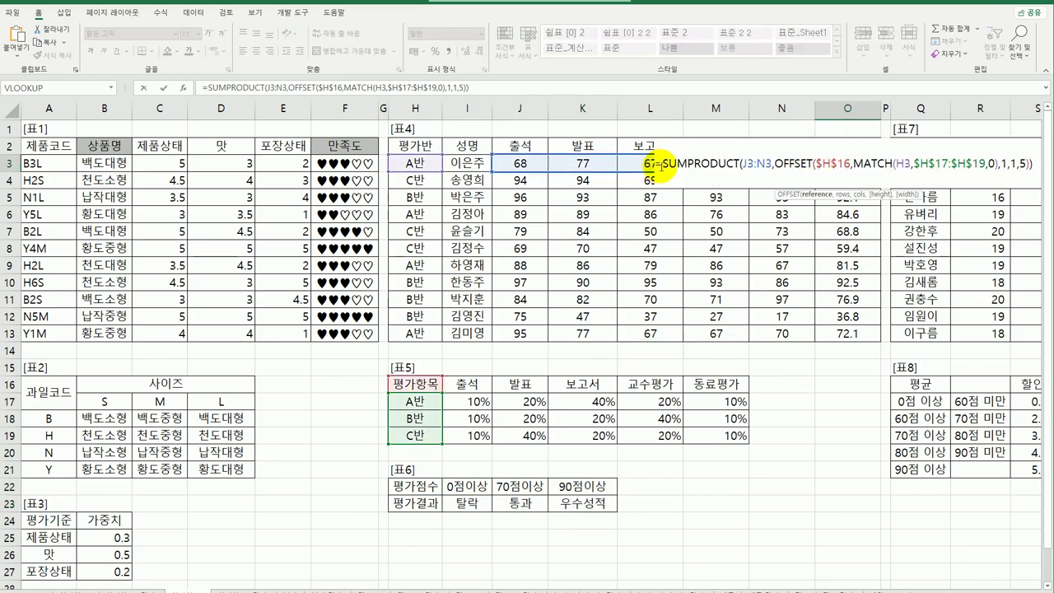
pyautogui.write('HLOOKUP(')
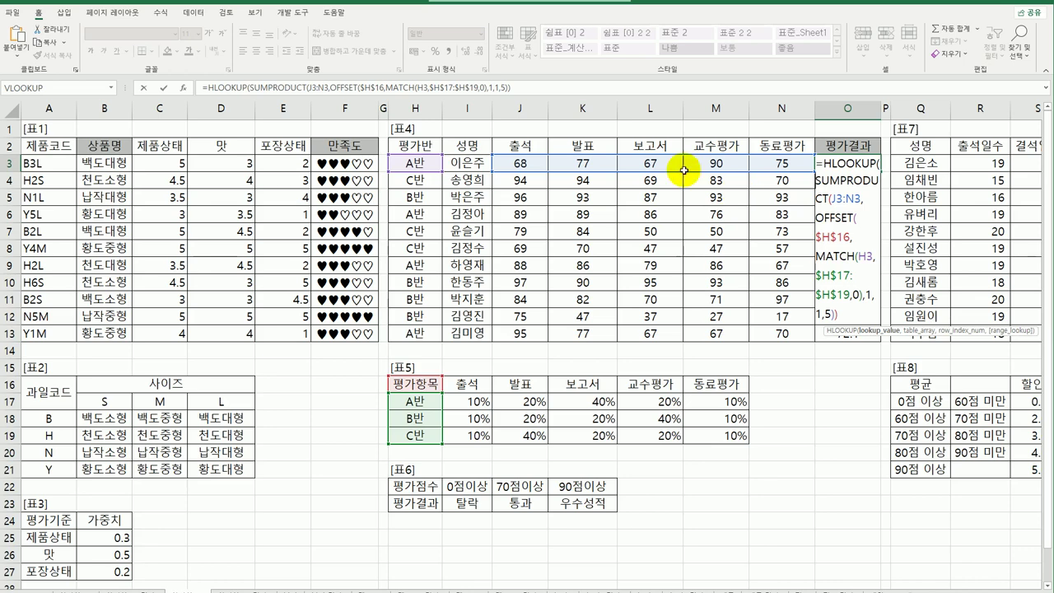
pyautogui.click(828, 164)
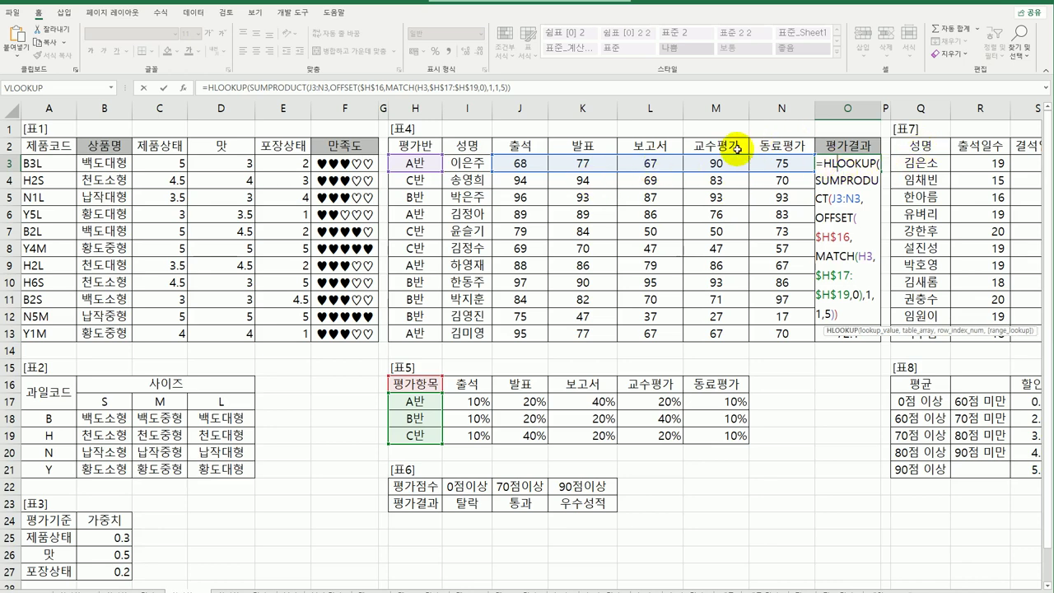
pyautogui.click(182, 88)
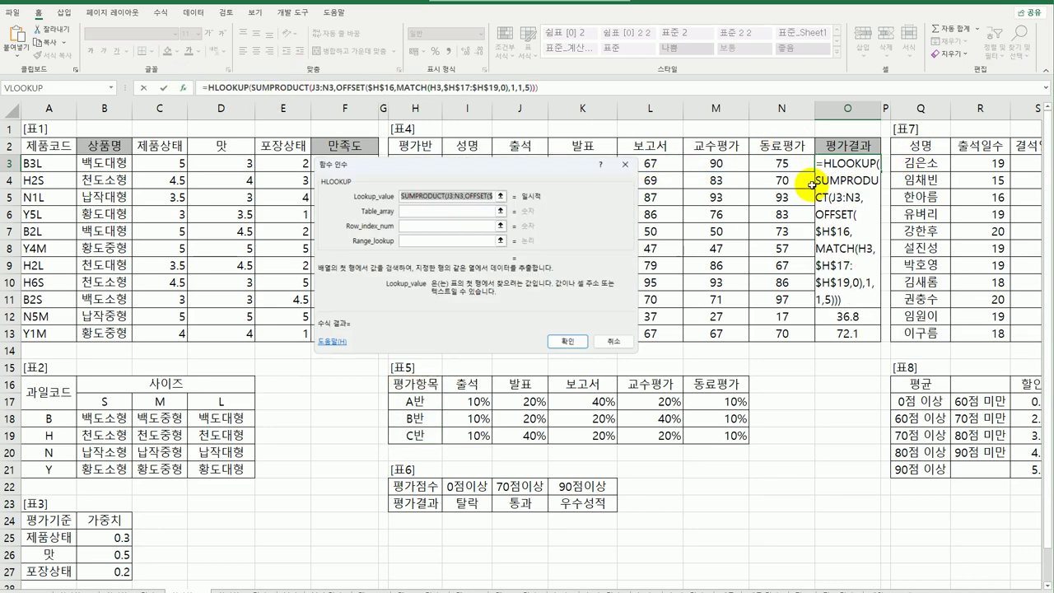
# Complete O3's HLOOKUP with table array $I$22:$K$23 and row index 2, leaving the range lookup empty.
pyautogui.click(416, 211)
pyautogui.moveTo(467, 489); pyautogui.dragTo(616, 506)
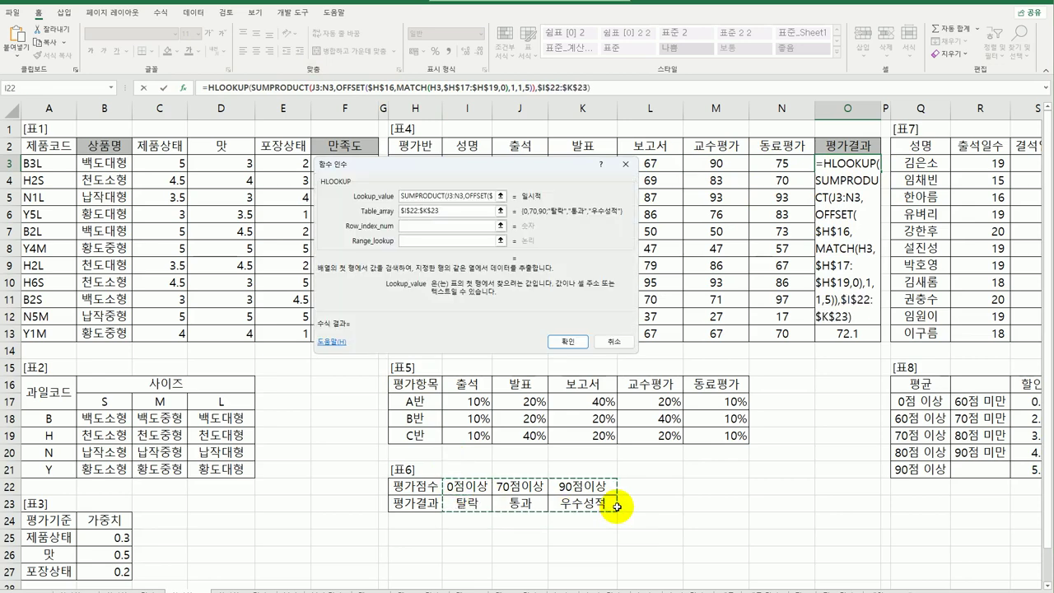
pyautogui.click(437, 233)
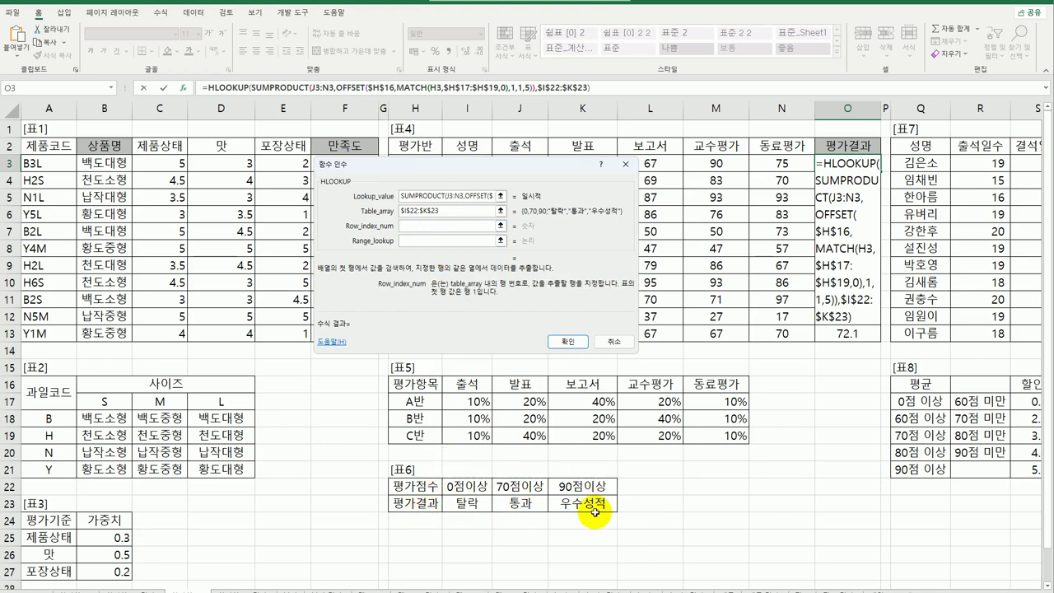
pyautogui.write('2')
pyautogui.click(441, 243)
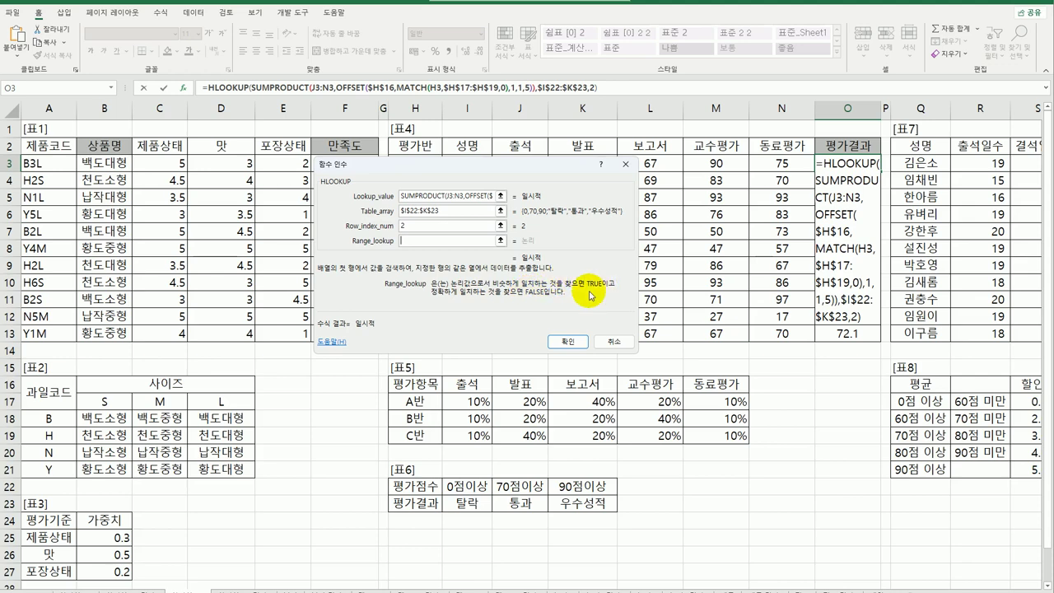
pyautogui.click(568, 341)
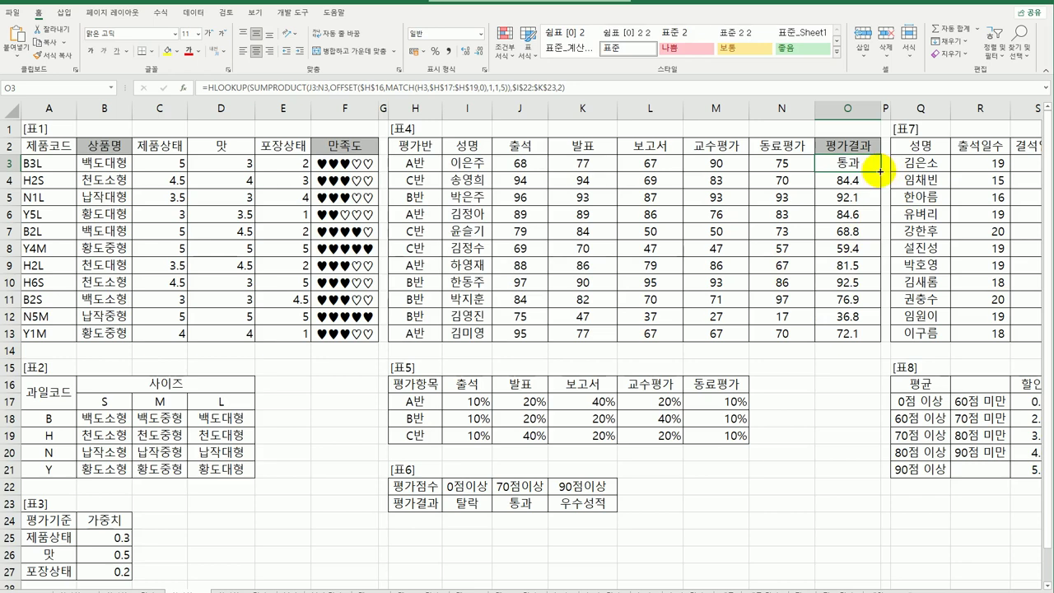
# Fill O3's HLOOKUP formula down to O13 and review it against the grade bands in 표6.
pyautogui.moveTo(881, 172); pyautogui.dragTo(853, 335)
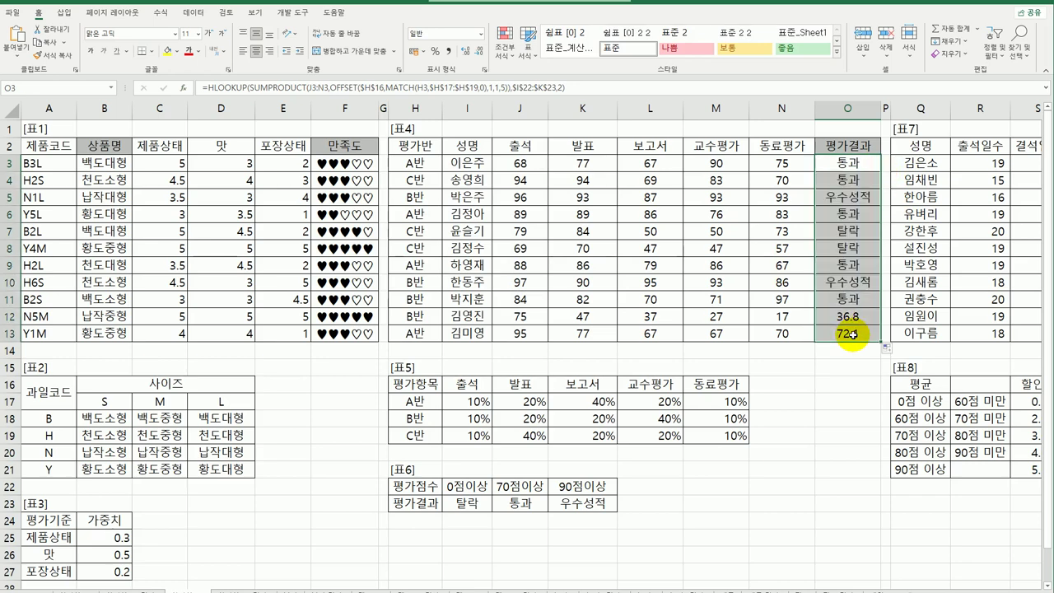
pyautogui.click(486, 486)
pyautogui.moveTo(493, 486); pyautogui.dragTo(582, 502)
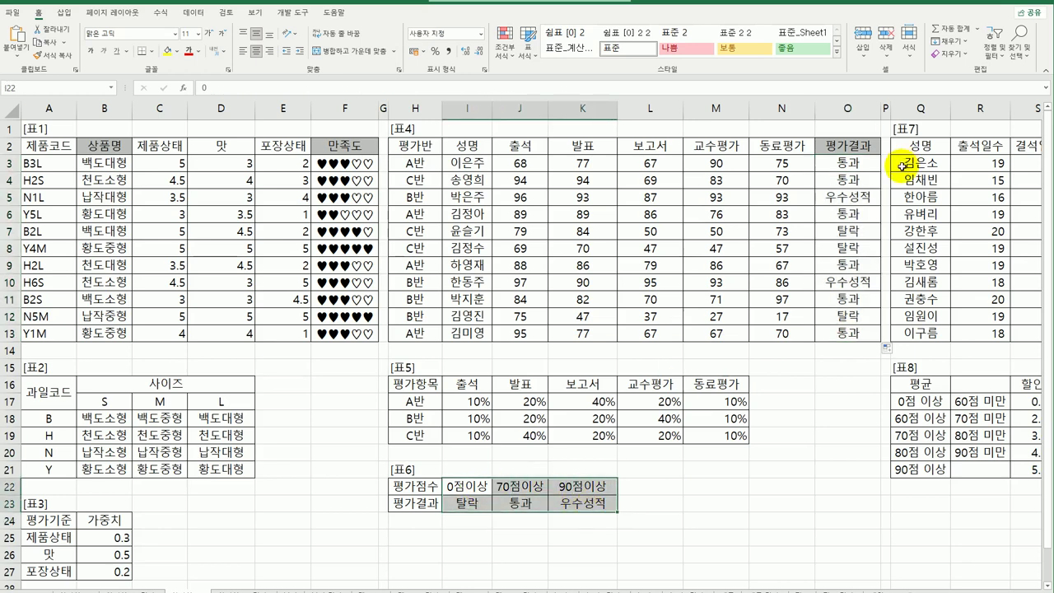
pyautogui.click(854, 165)
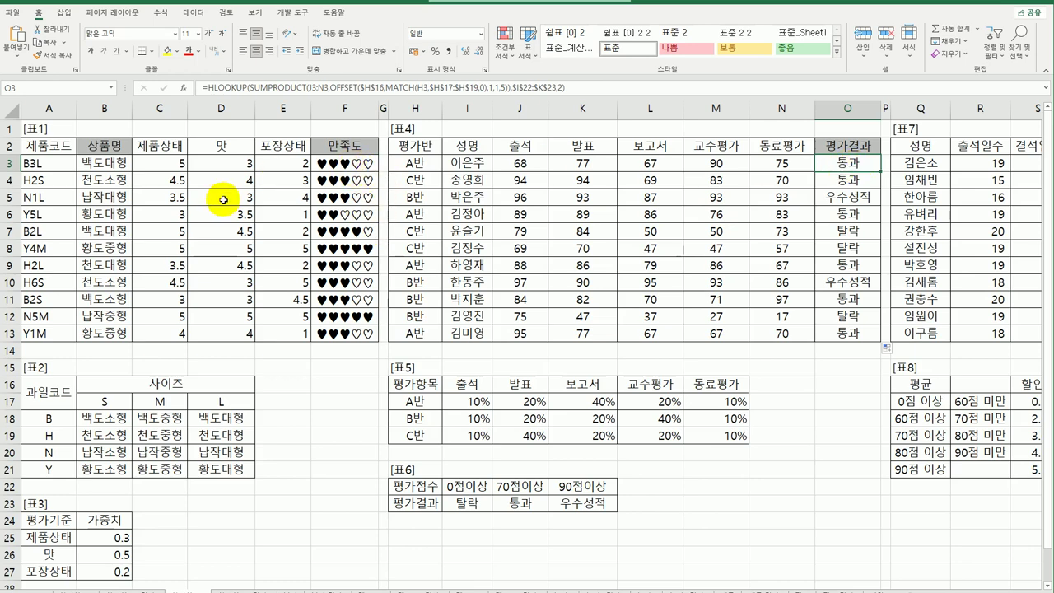
pyautogui.doubleClick(840, 161)
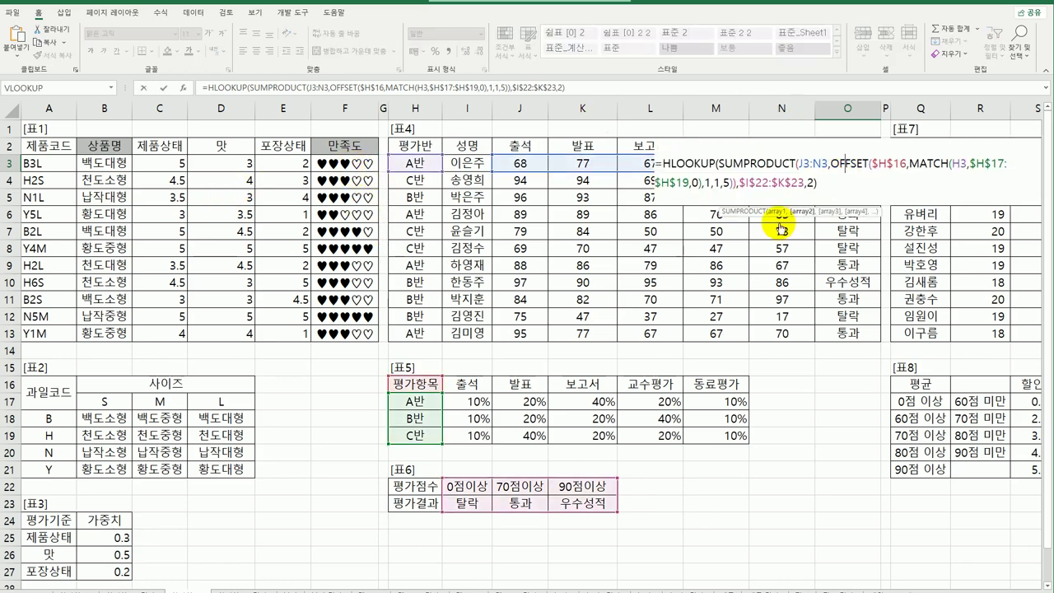
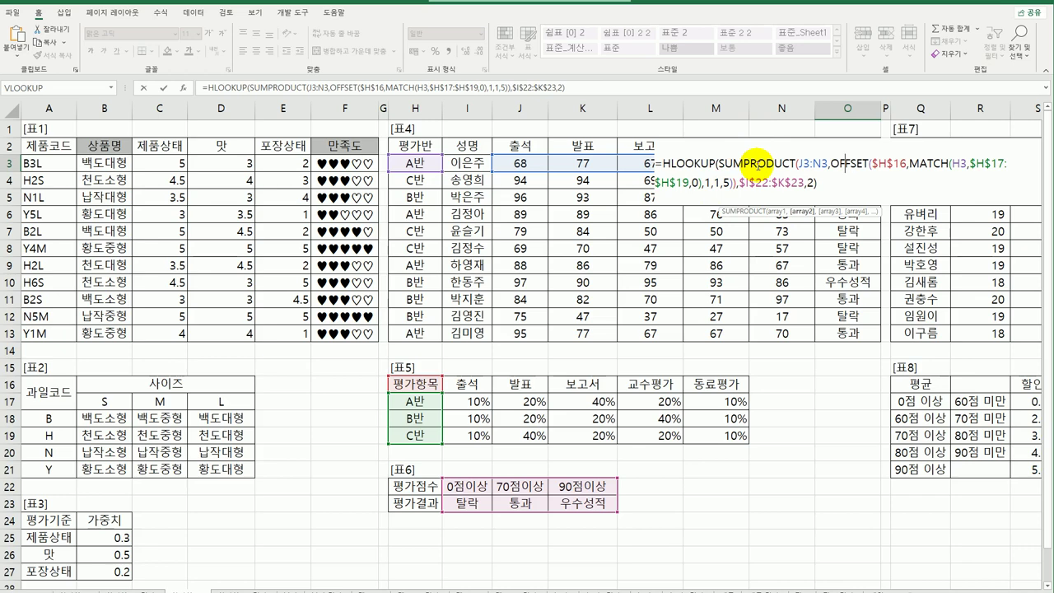
pyautogui.hotkey('ctrl', 'Return')
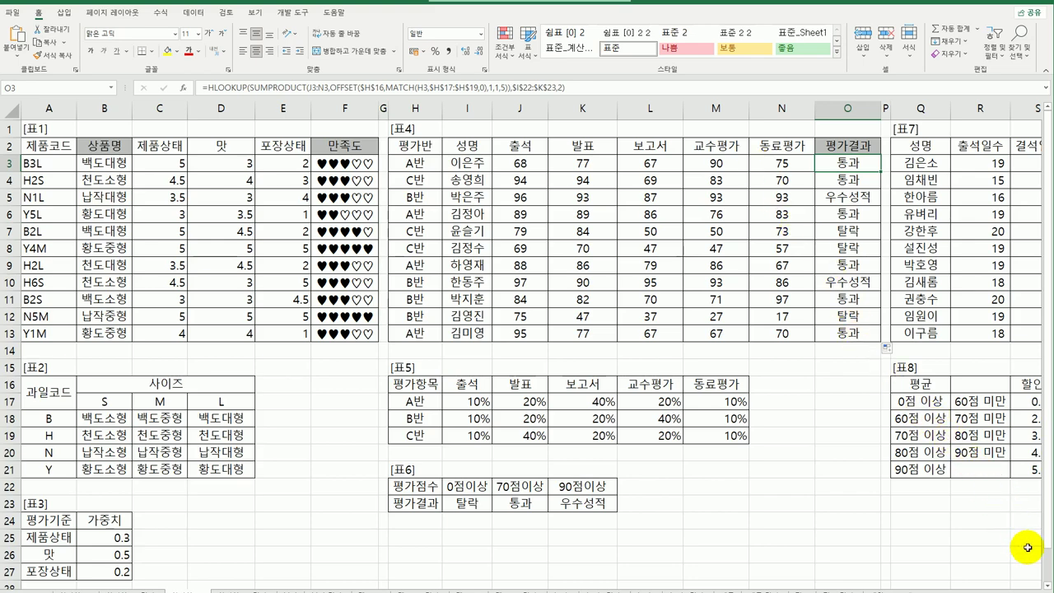
# Examine 표7's 출석일수 column, its 1차 to 3차 scores and the empty 수강평가 column.
pyautogui.click(1037, 583)
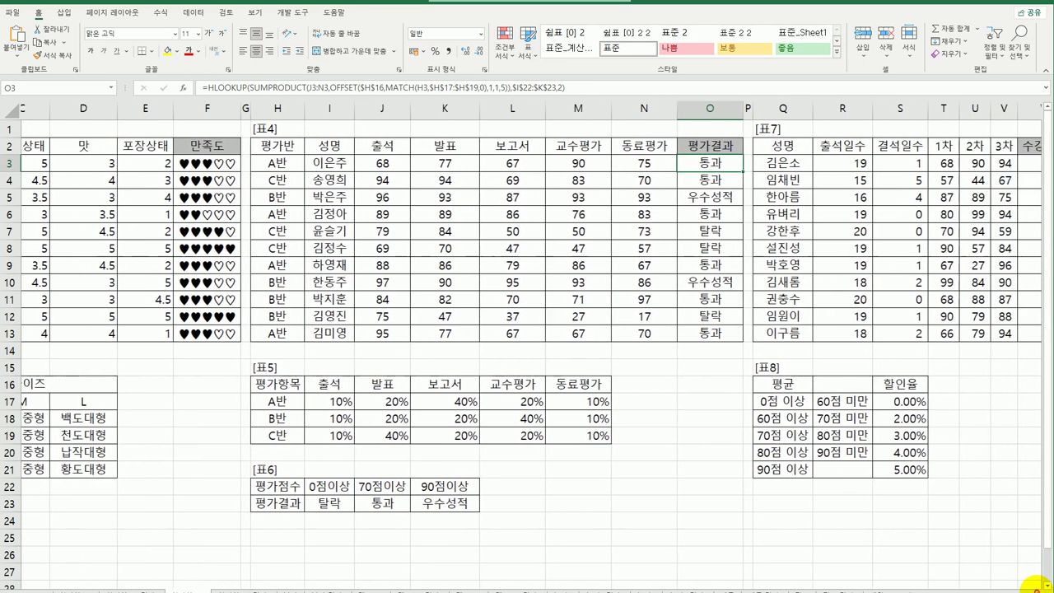
pyautogui.click(1036, 586)
pyautogui.click(1036, 587)
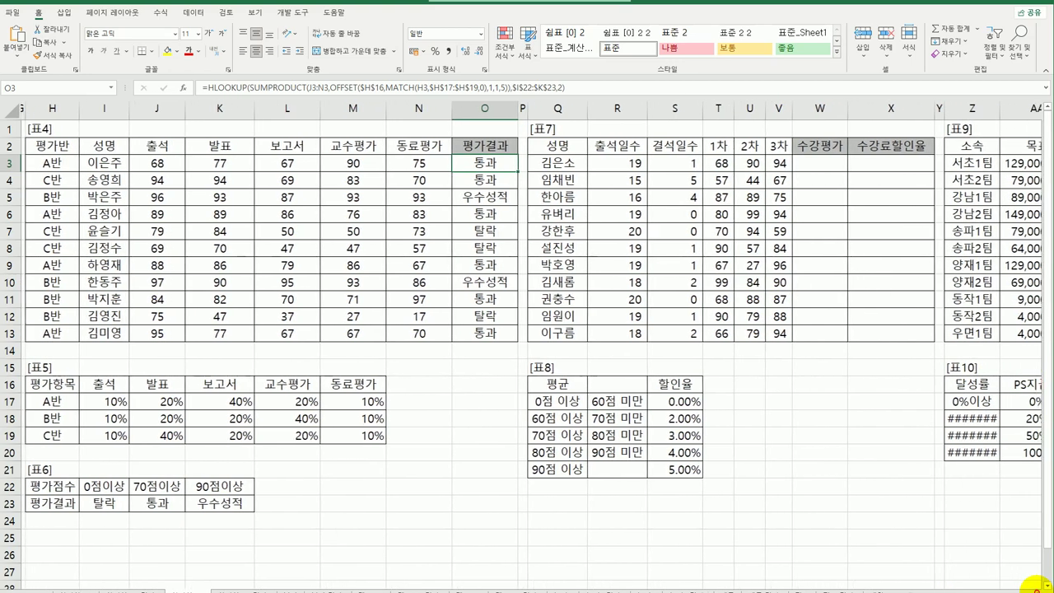
pyautogui.click(1037, 587)
pyautogui.click(1036, 586)
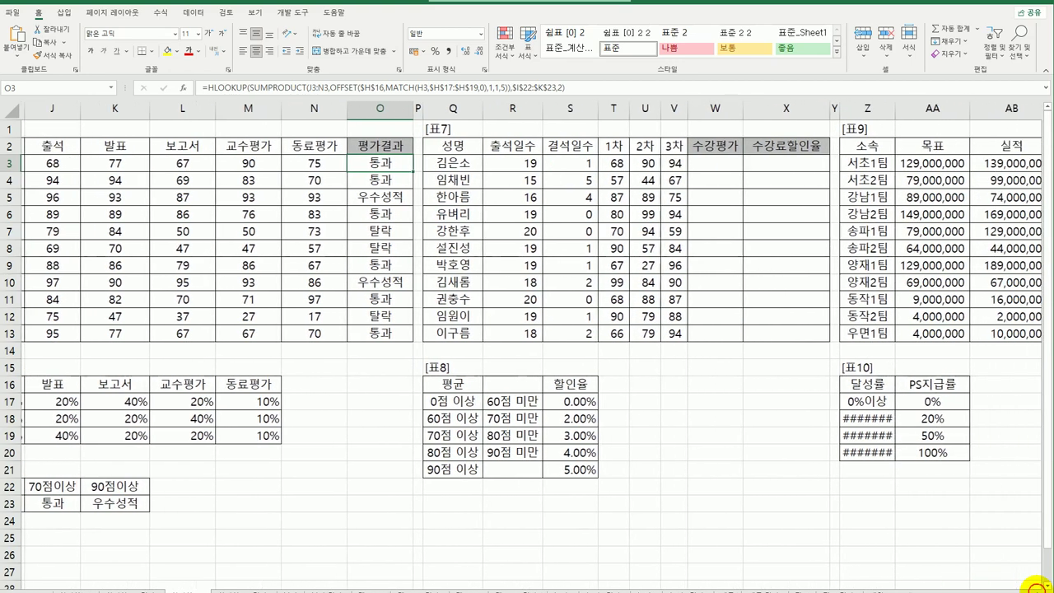
pyautogui.click(1036, 587)
pyautogui.click(1036, 586)
pyautogui.click(1037, 586)
pyautogui.click(1036, 586)
pyautogui.click(1036, 587)
pyautogui.click(1036, 587)
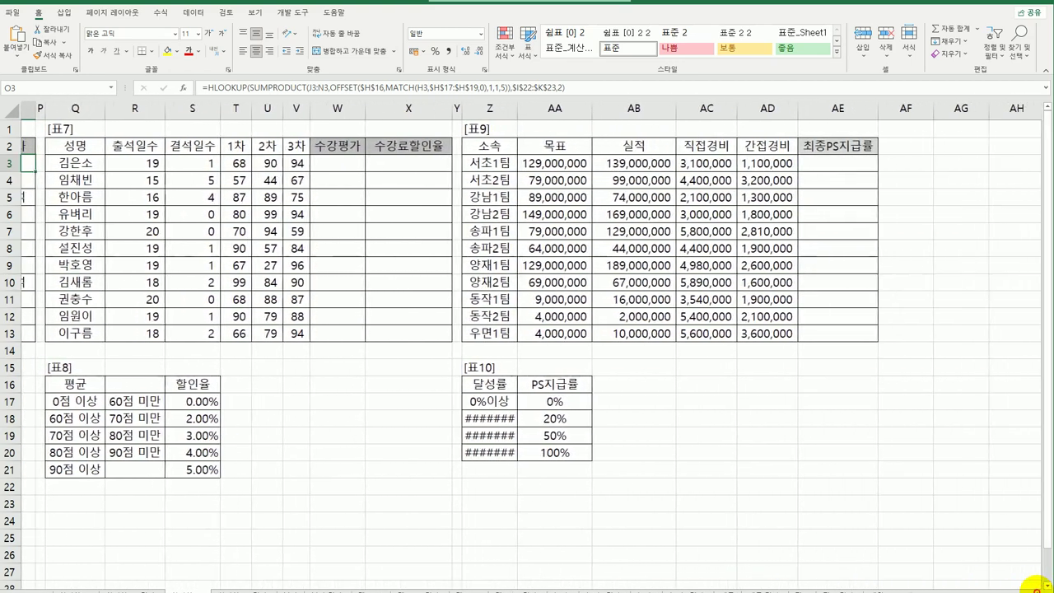
pyautogui.click(134, 163)
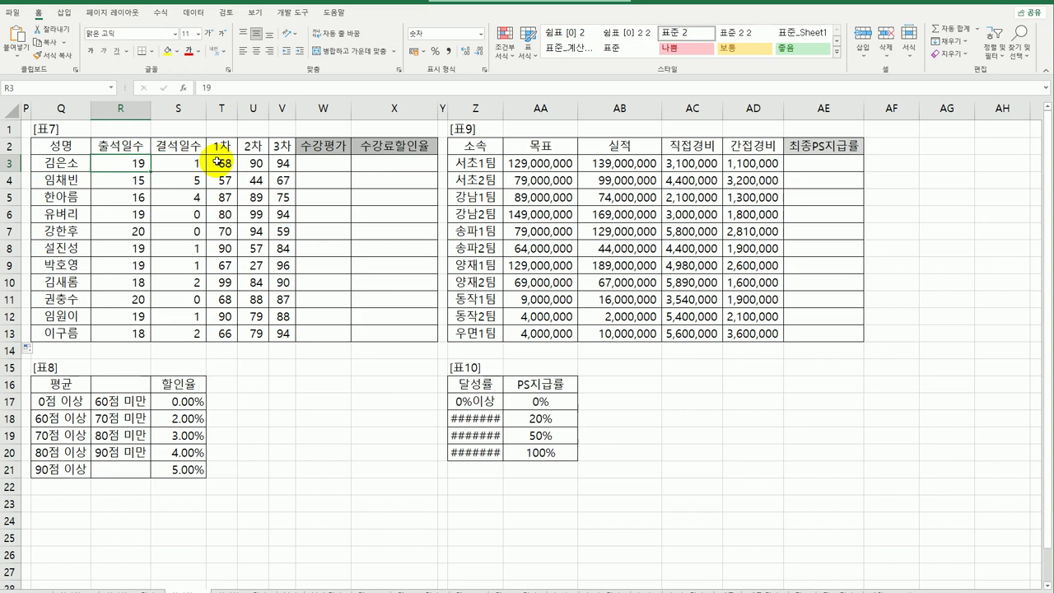
pyautogui.click(324, 164)
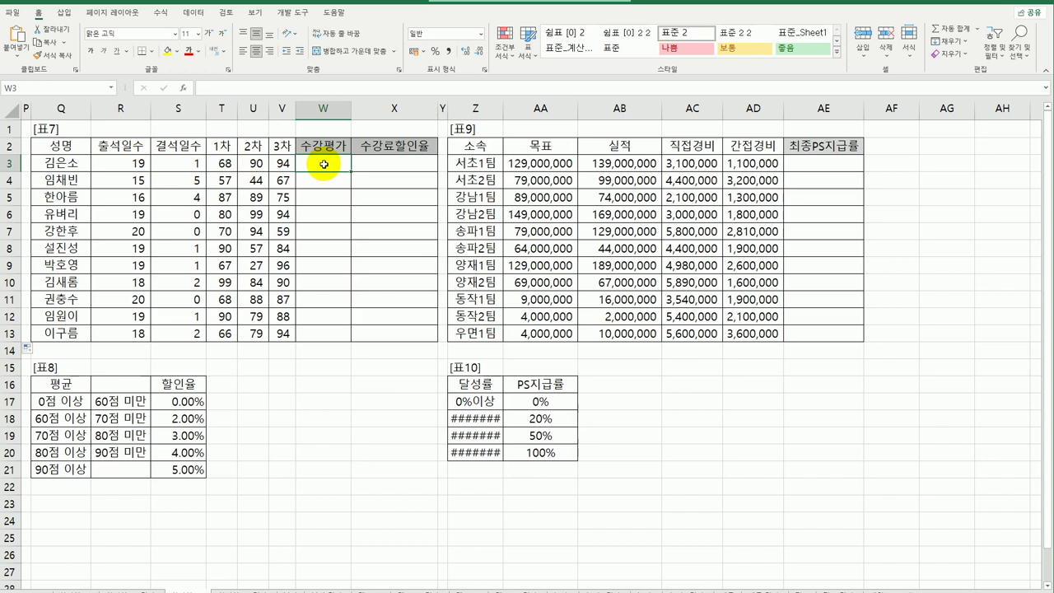
pyautogui.click(142, 164)
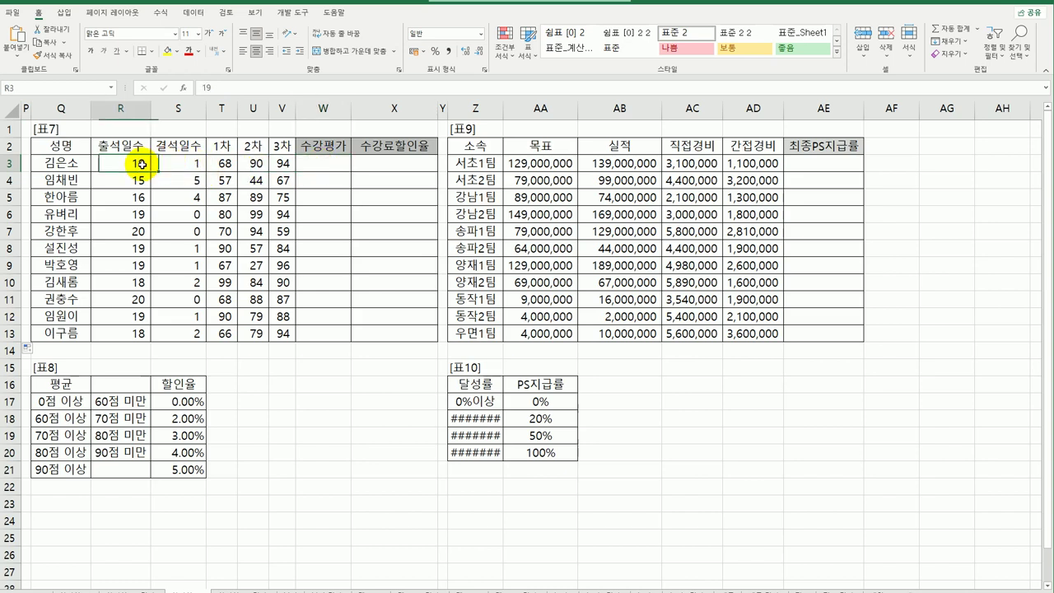
pyautogui.moveTo(141, 164); pyautogui.dragTo(131, 336)
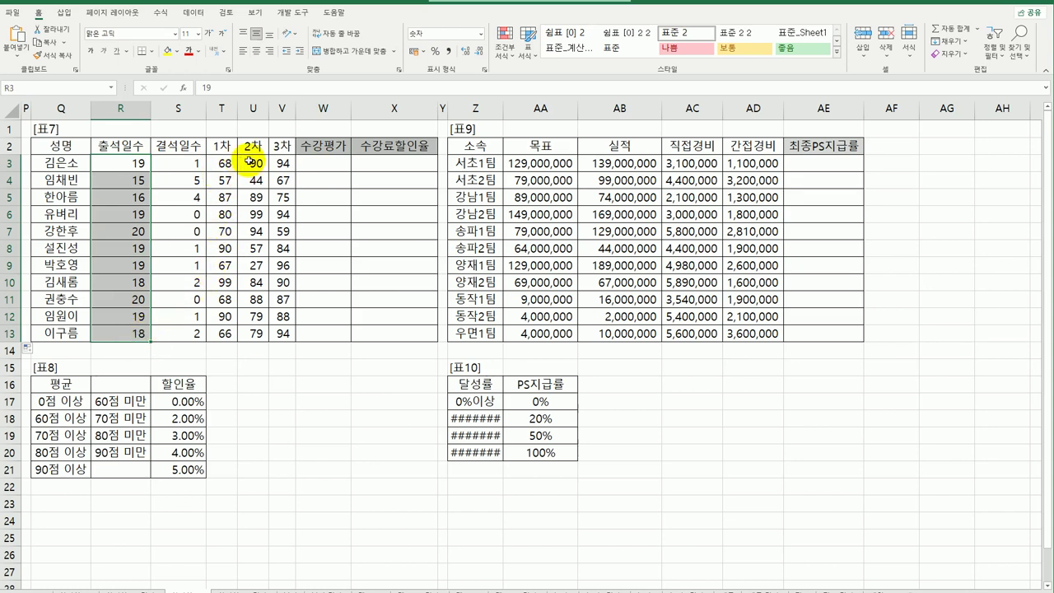
pyautogui.moveTo(222, 163); pyautogui.dragTo(282, 164)
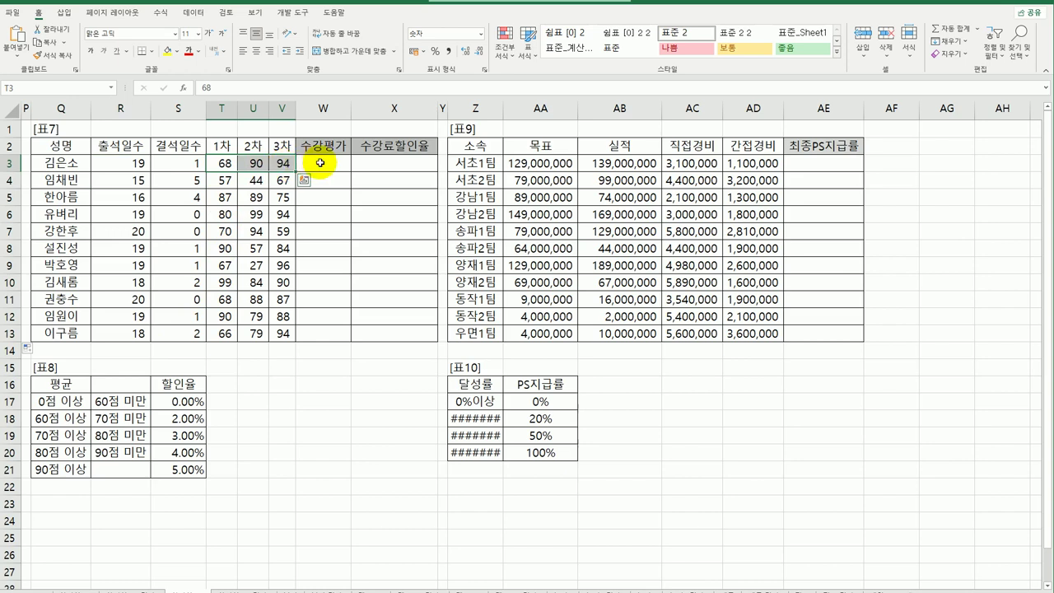
# Start a COUNTIF formula in W3 under 수강평가 with T3:V3, the first student's three scores, as its range.
pyautogui.click(320, 163)
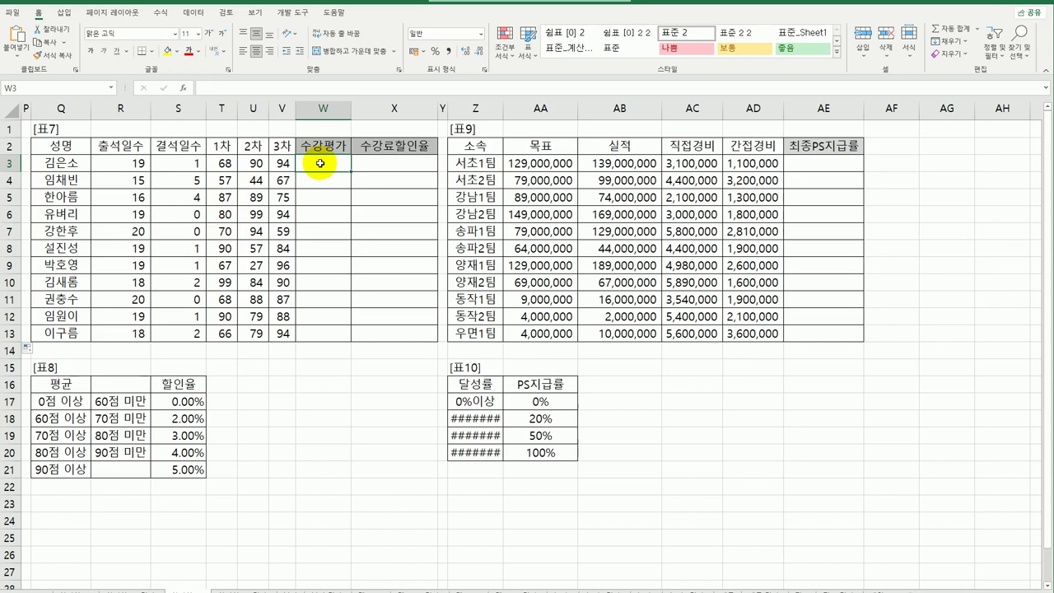
pyautogui.write('=')
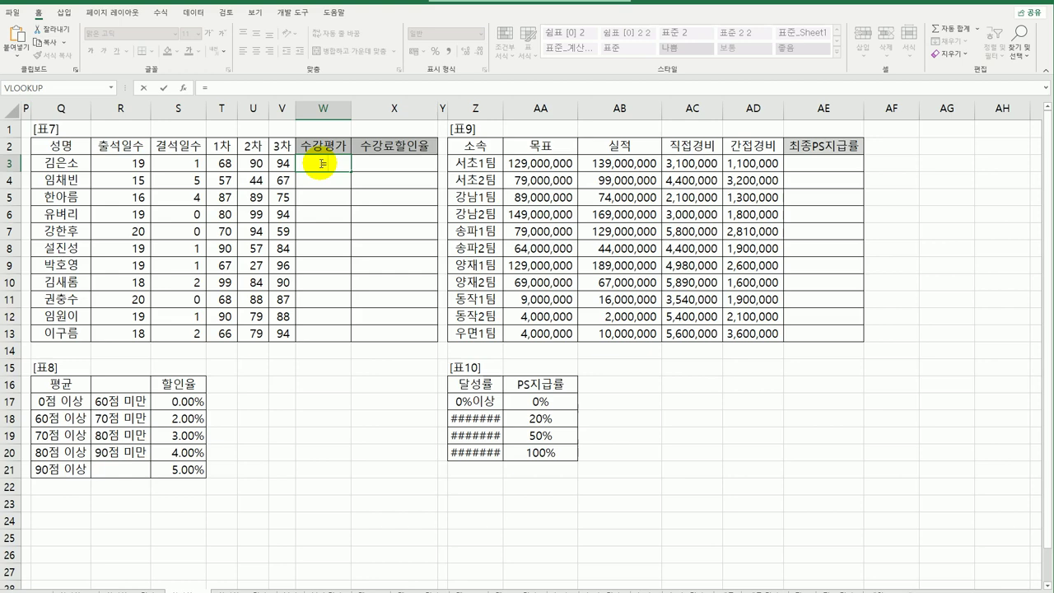
pyautogui.write('count')
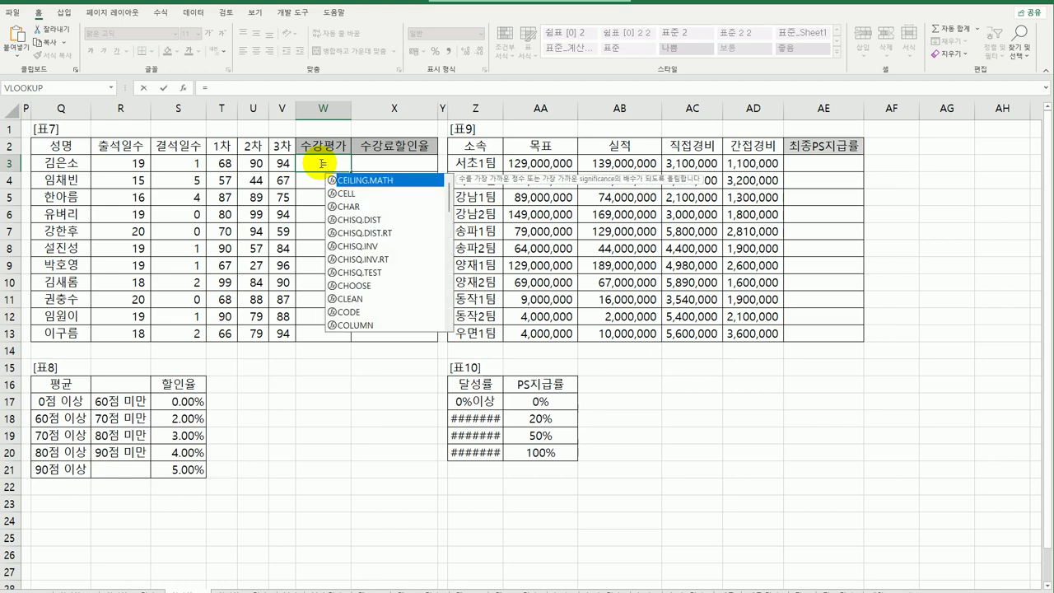
pyautogui.press('Down')
pyautogui.press('Down')
pyautogui.press('Down')
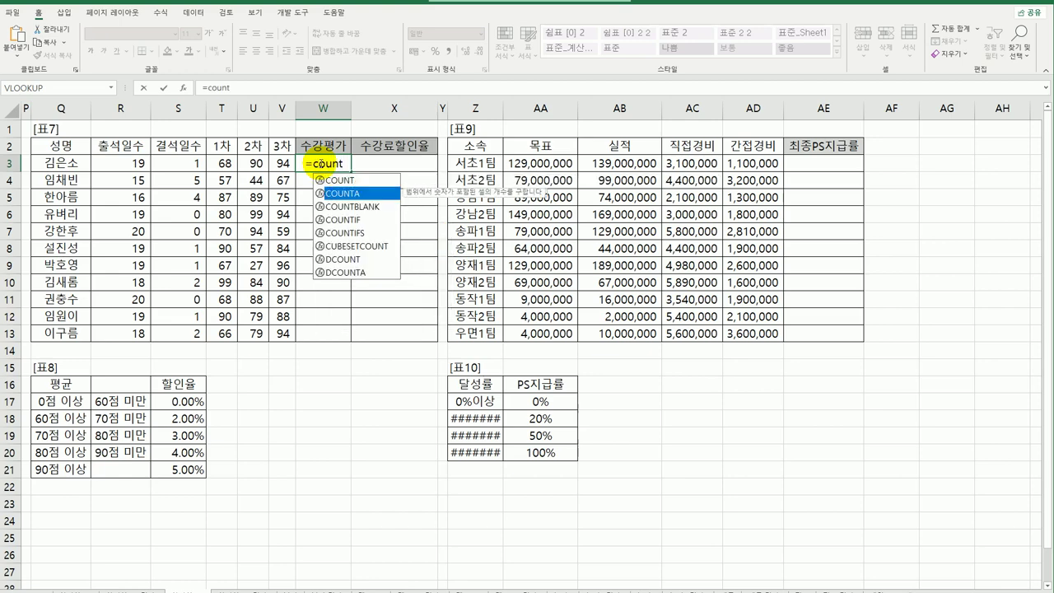
pyautogui.press('Tab')
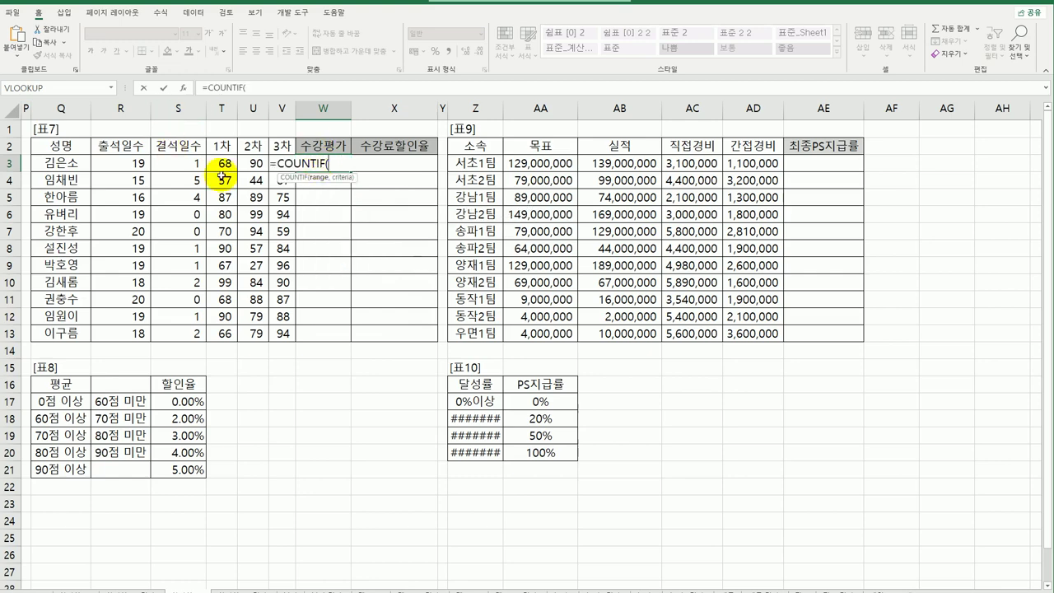
pyautogui.moveTo(222, 163); pyautogui.dragTo(280, 163)
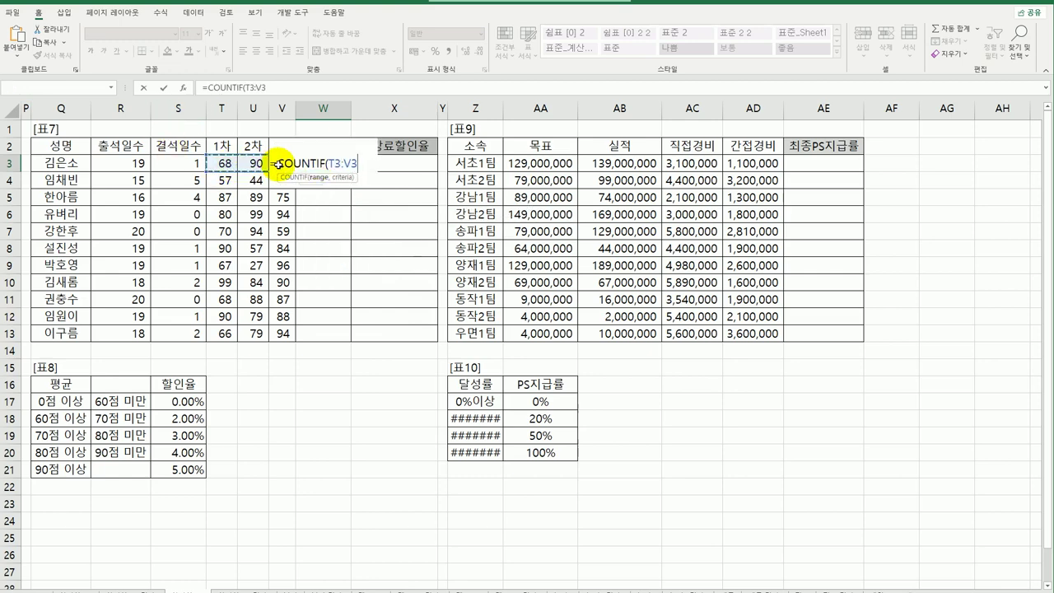
# Complete W3's COUNTIF through the function arguments, keeping range T3:V3 and setting the criteria to >65.
pyautogui.click(183, 87)
pyautogui.moveTo(459, 198); pyautogui.dragTo(445, 238)
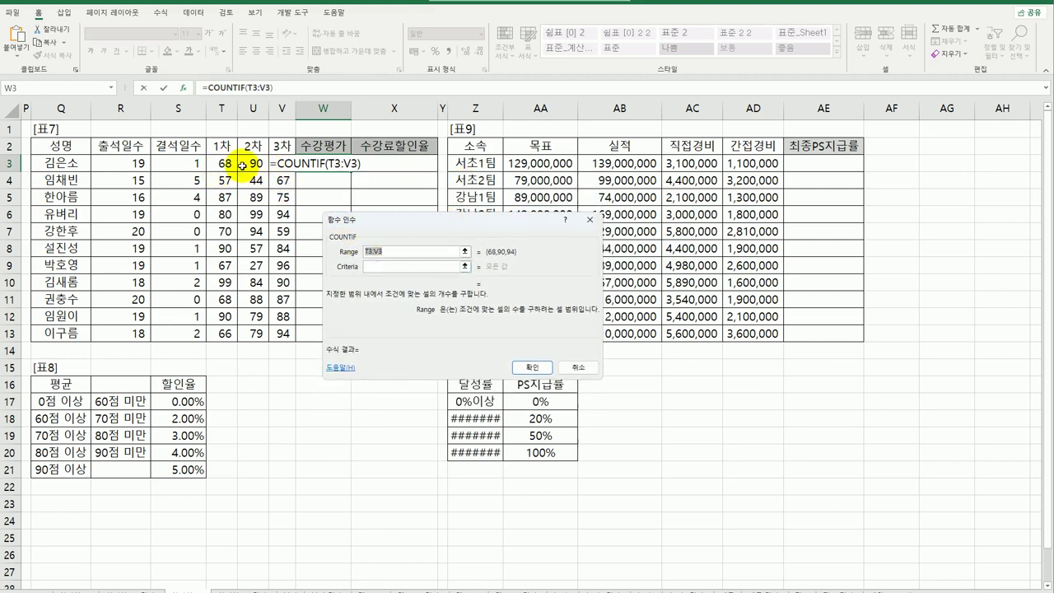
pyautogui.moveTo(222, 163); pyautogui.dragTo(280, 163)
pyautogui.click(386, 265)
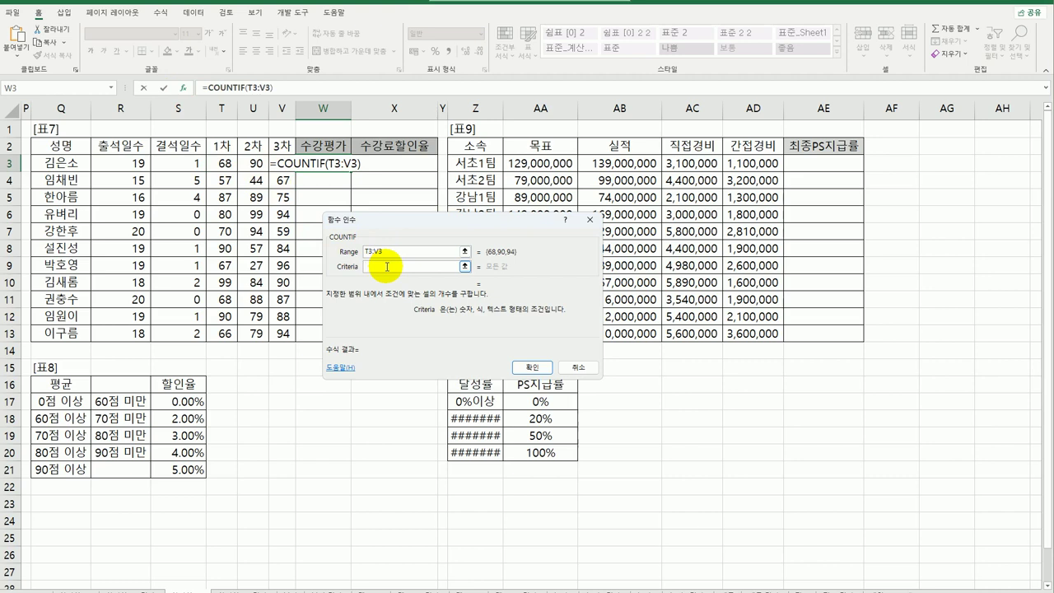
pyautogui.write('>65')
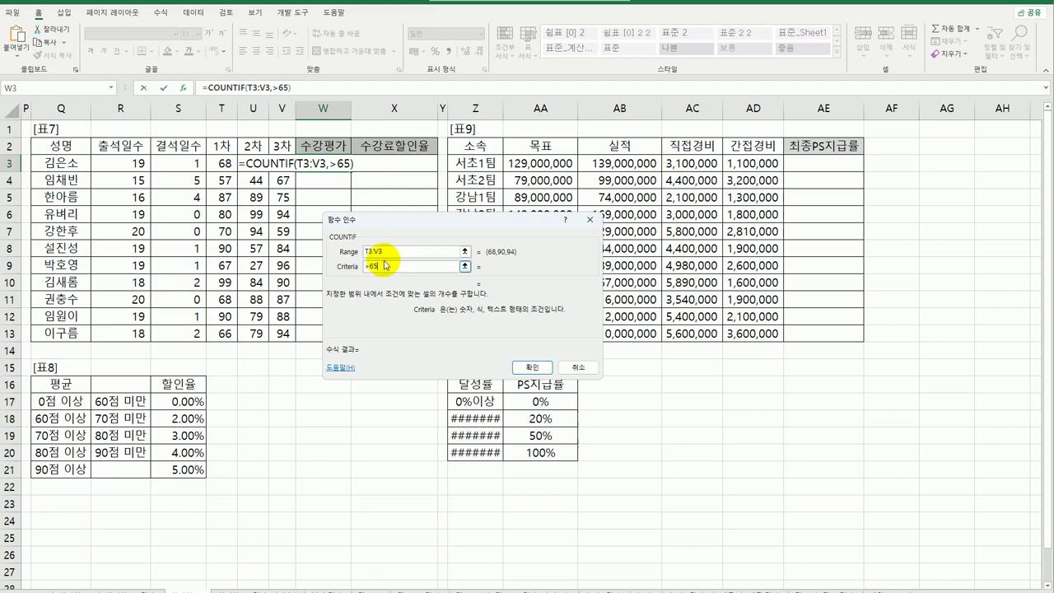
pyautogui.click(519, 369)
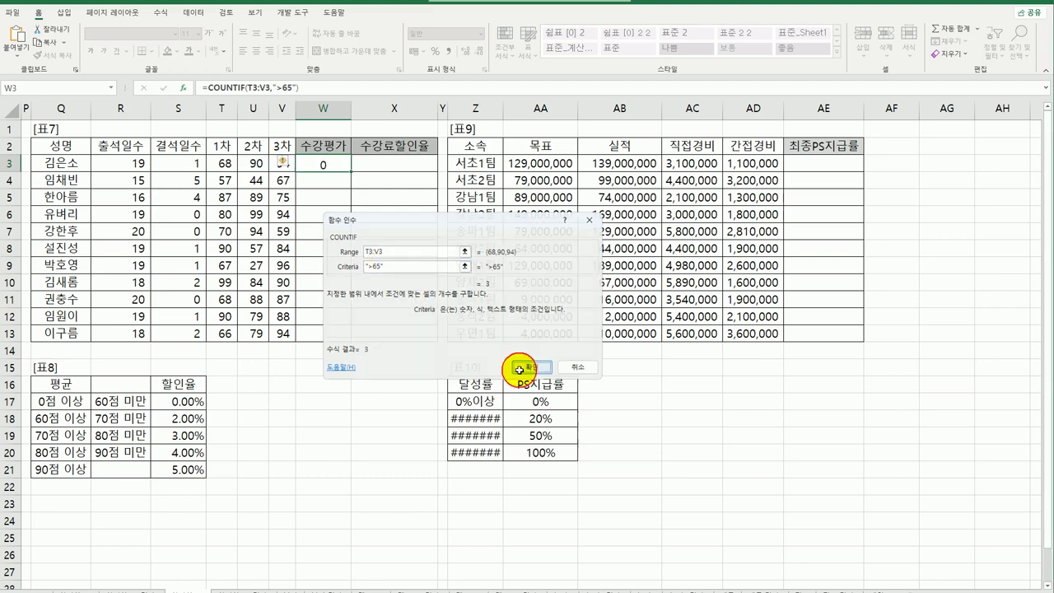
# Fill W3's COUNTIF formula down to W13 and check the copied 수강평가 counts.
pyautogui.moveTo(351, 173); pyautogui.dragTo(353, 340)
pyautogui.click(336, 179)
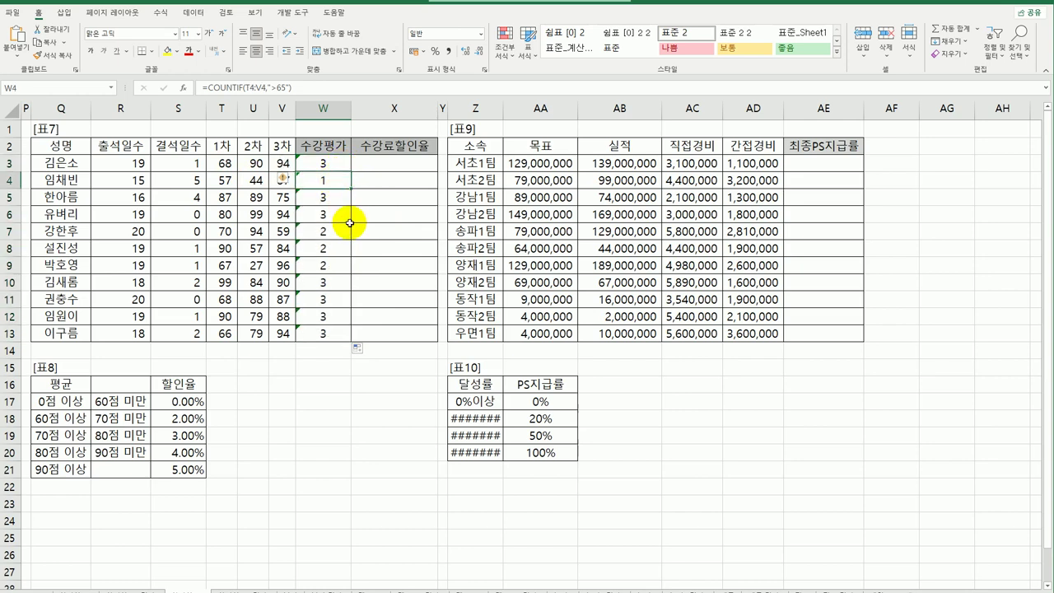
pyautogui.moveTo(336, 161); pyautogui.dragTo(334, 335)
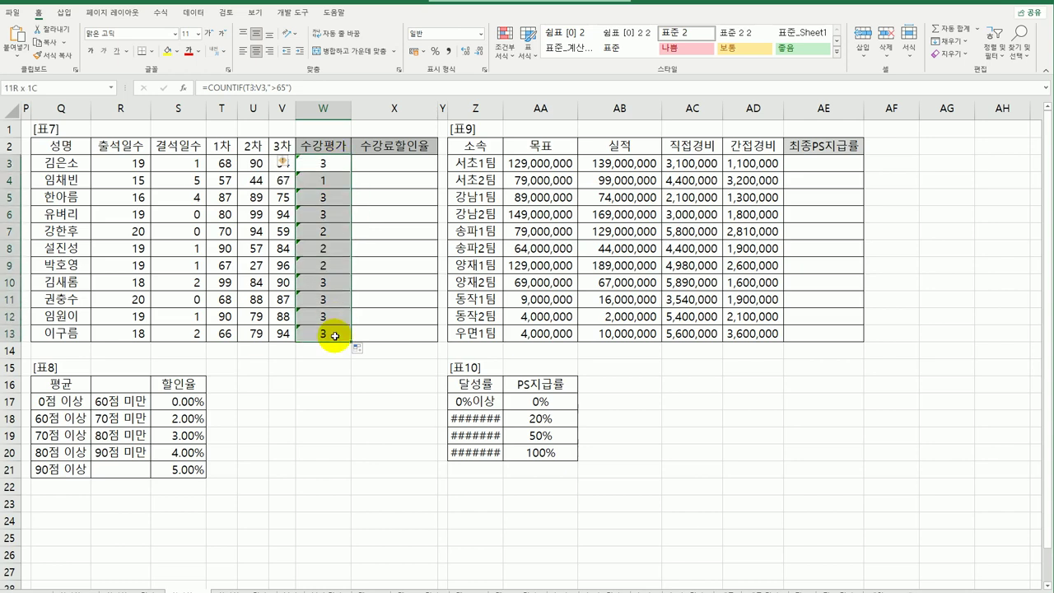
# Extend W3's COUNTIF formula with =3 to test that all three scores qualify, and fill it down to W13.
pyautogui.click(334, 165)
pyautogui.doubleClick(335, 165)
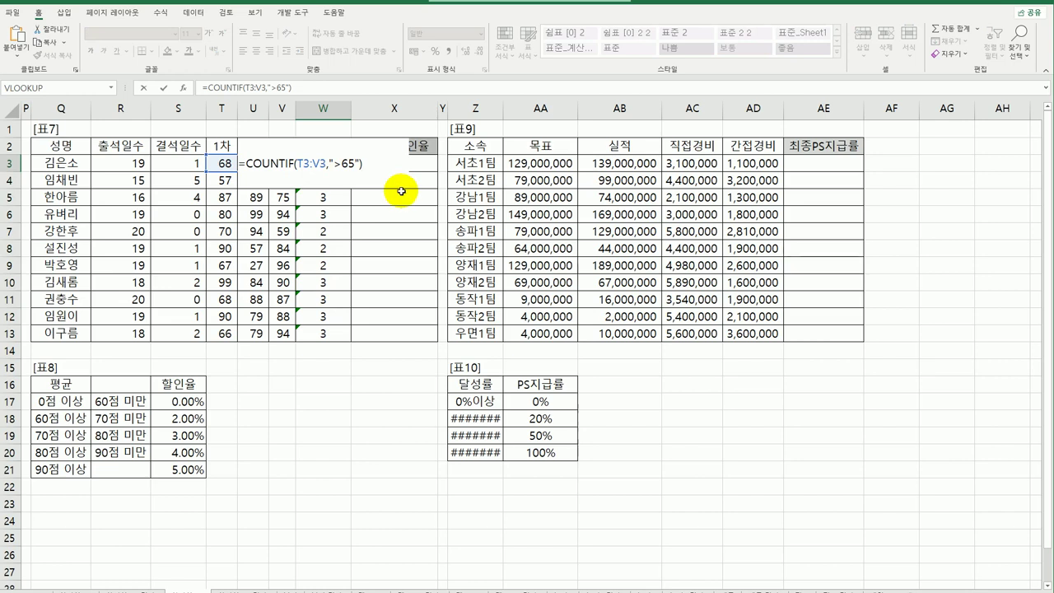
pyautogui.write('=3')
pyautogui.press('Return')
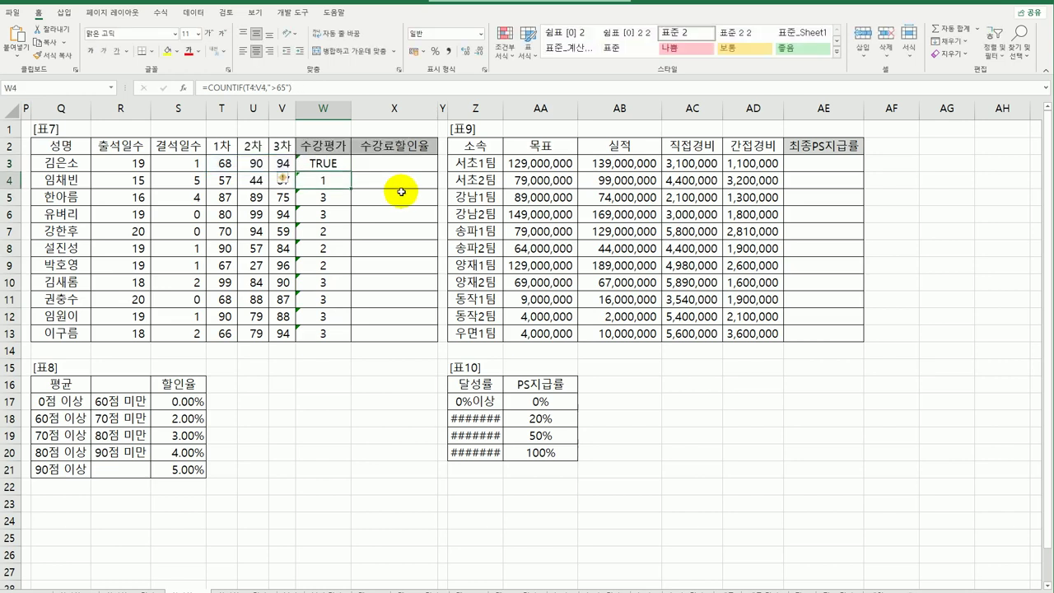
pyautogui.click(328, 164)
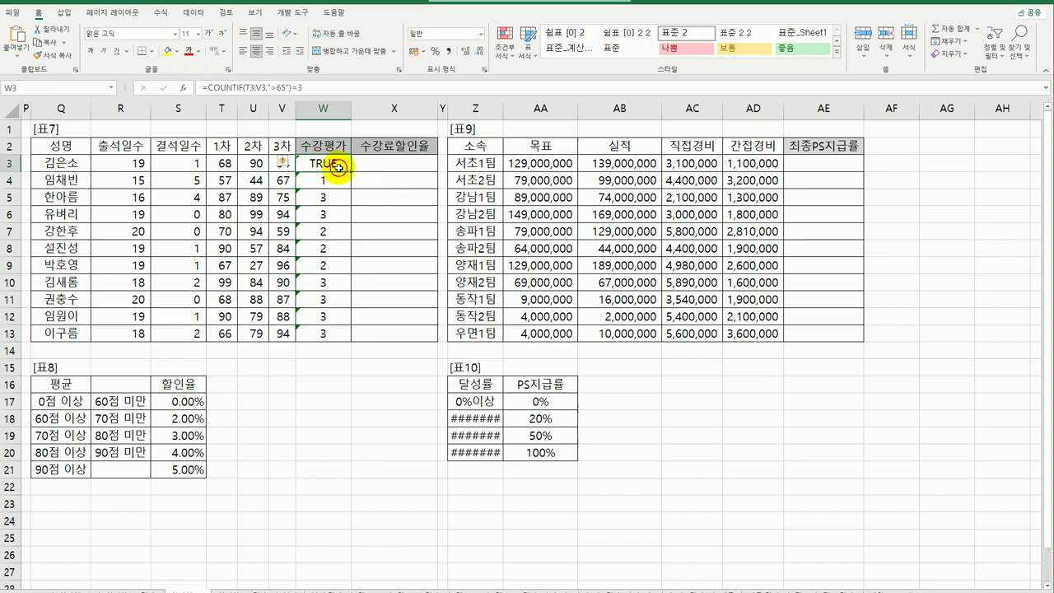
pyautogui.moveTo(353, 171); pyautogui.dragTo(342, 333)
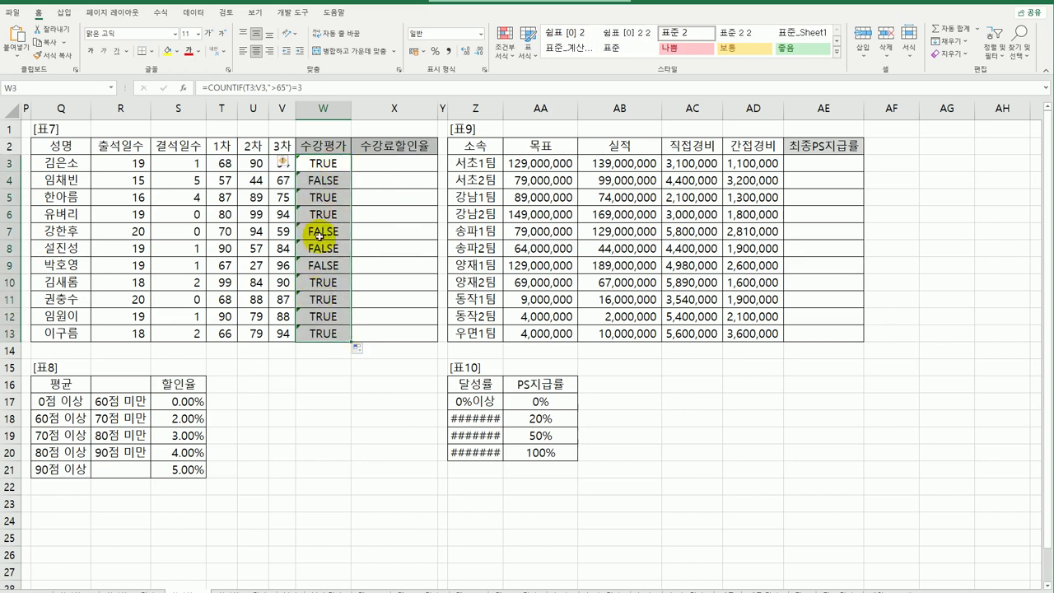
# Wrap W3's formula in AND with R3>=17 as the first condition before the COUNTIF test, and fill it down to W13.
pyautogui.click(325, 163)
pyautogui.doubleClick(325, 163)
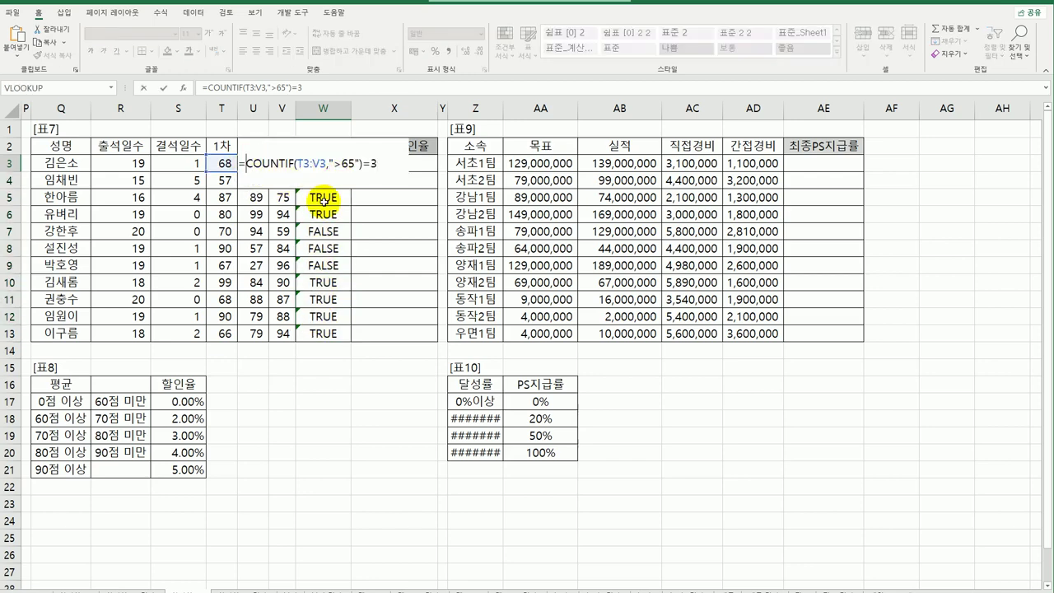
pyautogui.press('Home')
pyautogui.press('Right')
pyautogui.write('and(')
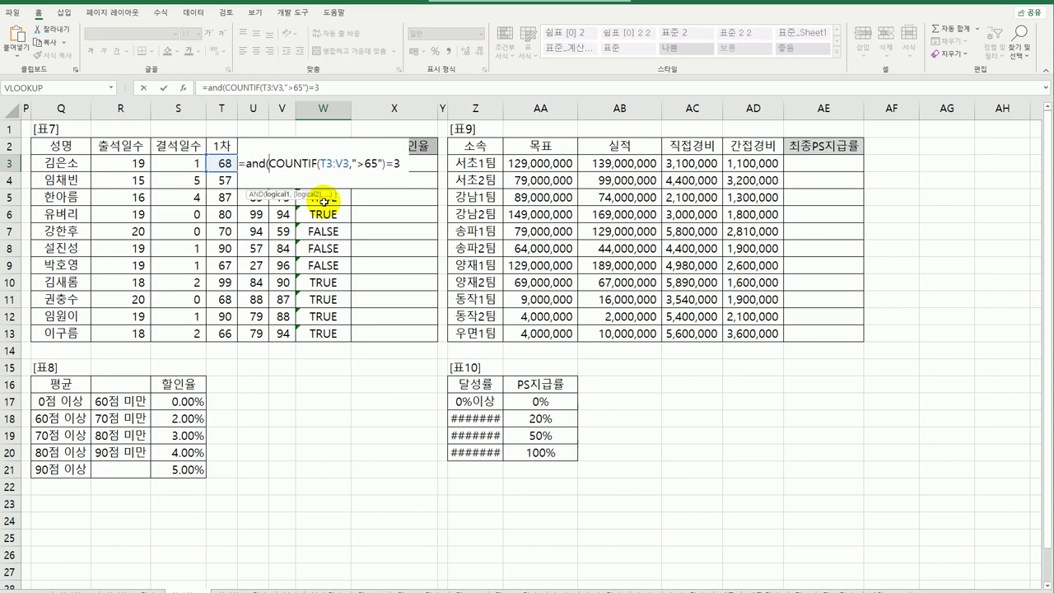
pyautogui.click(135, 164)
pyautogui.write('>')
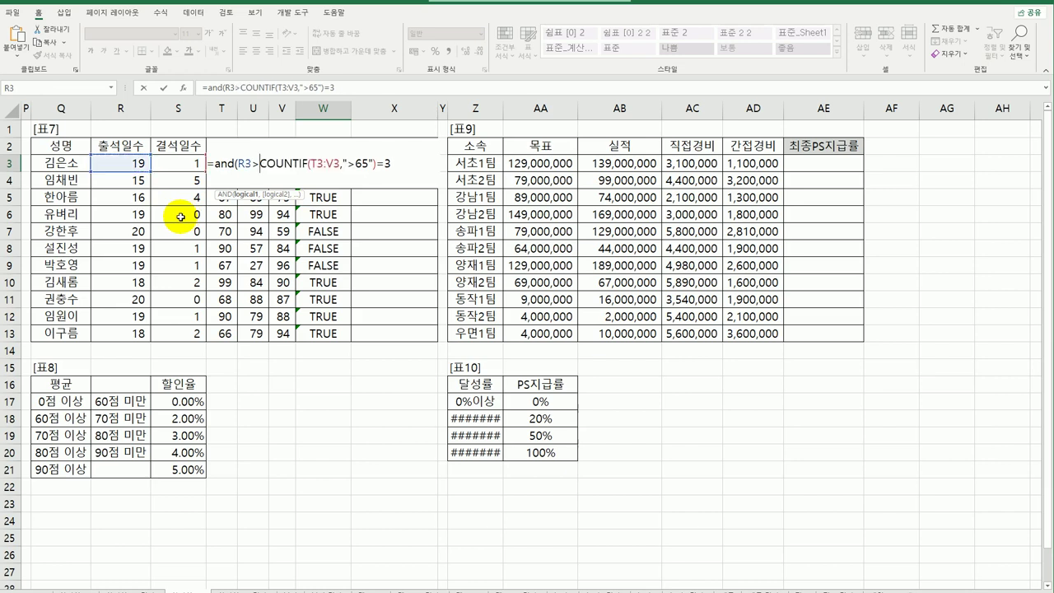
pyautogui.write('=17')
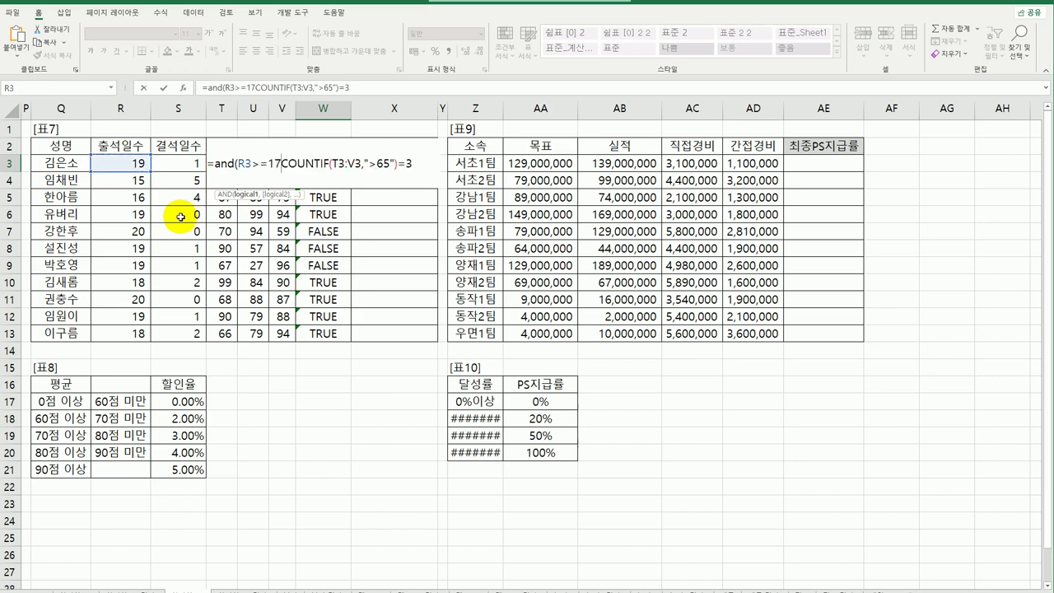
pyautogui.write(',')
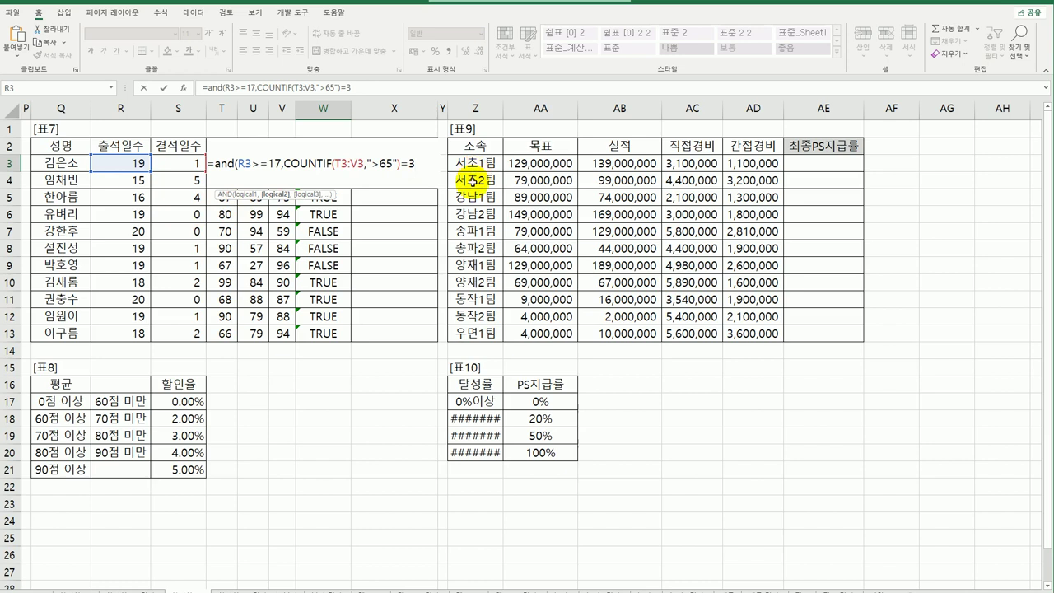
pyautogui.press('Return')
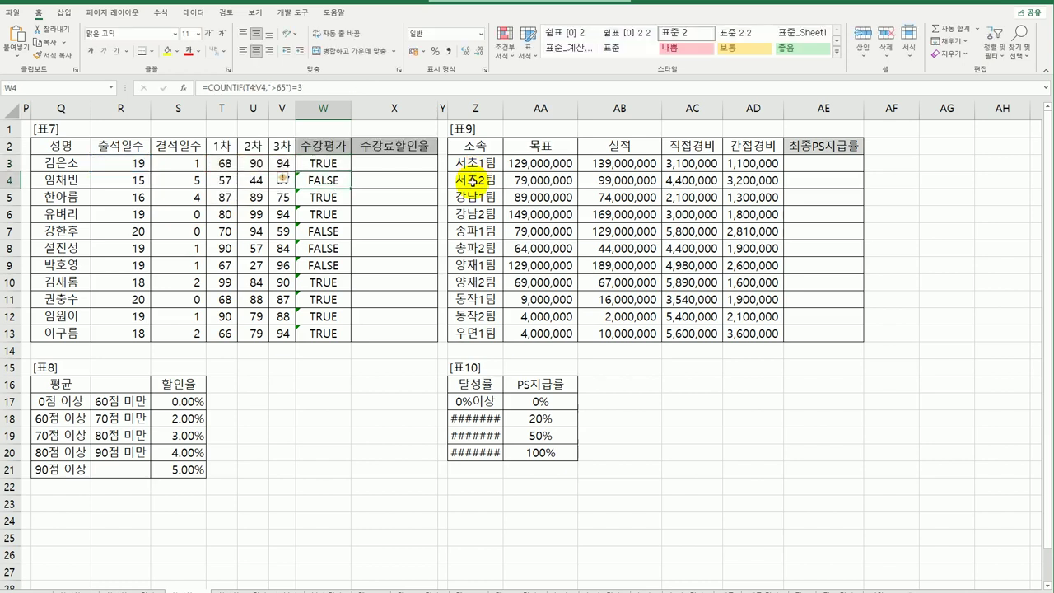
pyautogui.click(329, 164)
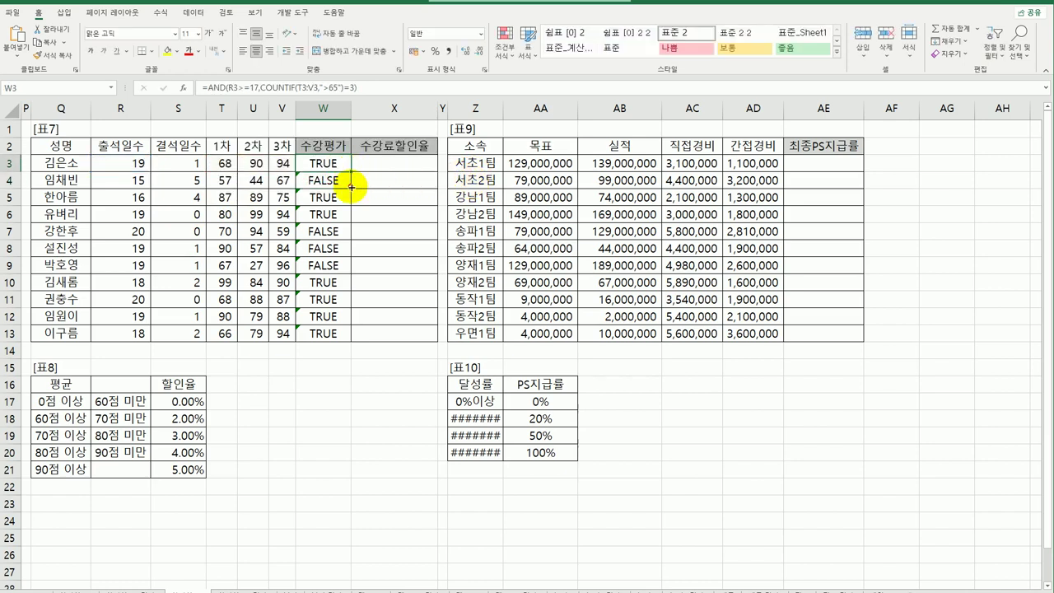
pyautogui.moveTo(350, 187); pyautogui.dragTo(344, 346)
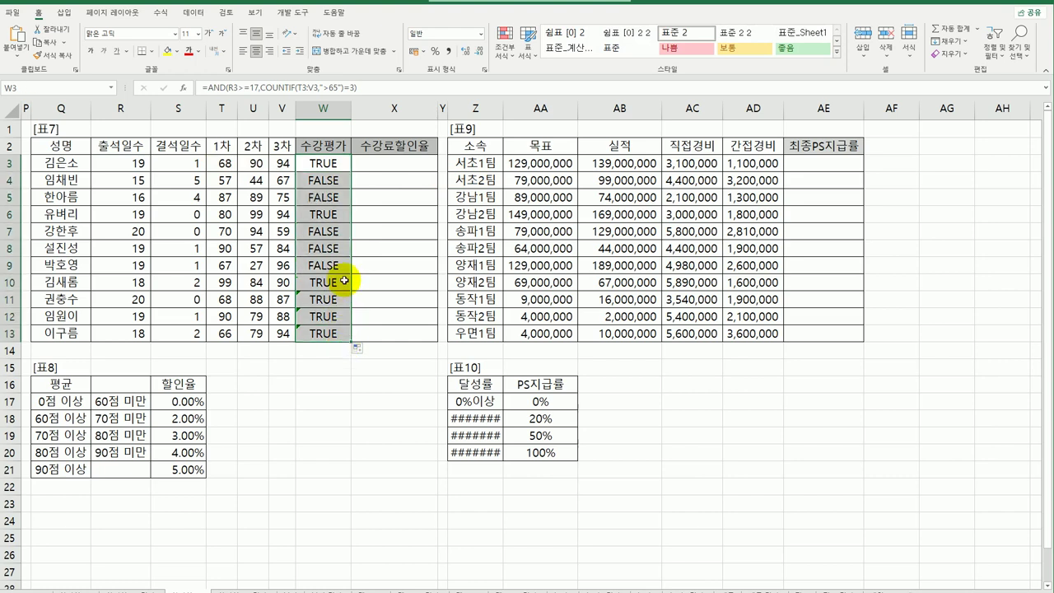
# Wrap W3's AND test in IF, returning "Pass" when true and an empty string otherwise, and fill it down to W13.
pyautogui.click(339, 164)
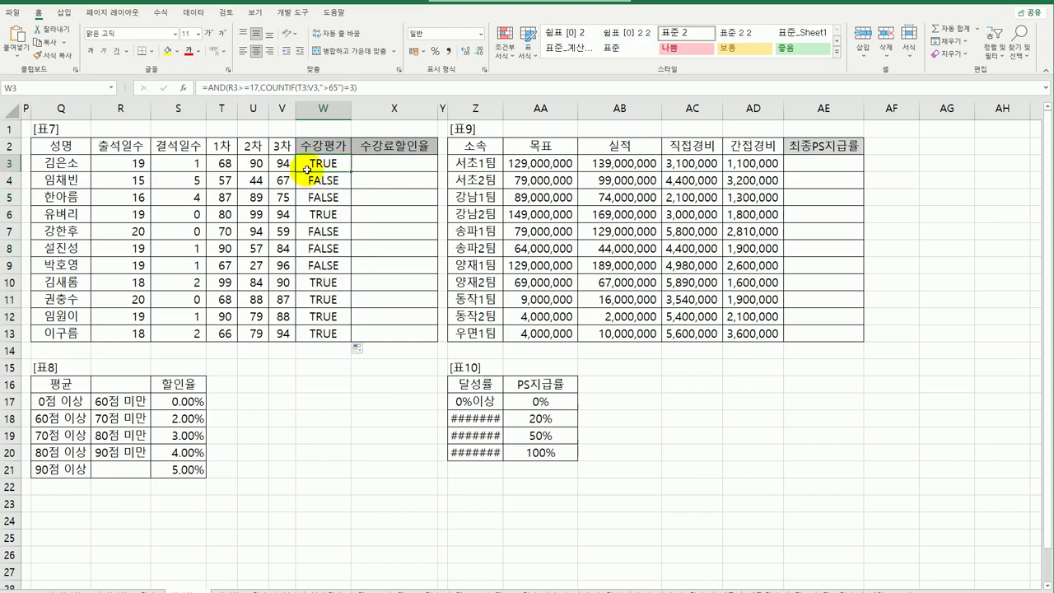
pyautogui.doubleClick(311, 165)
pyautogui.click(217, 164)
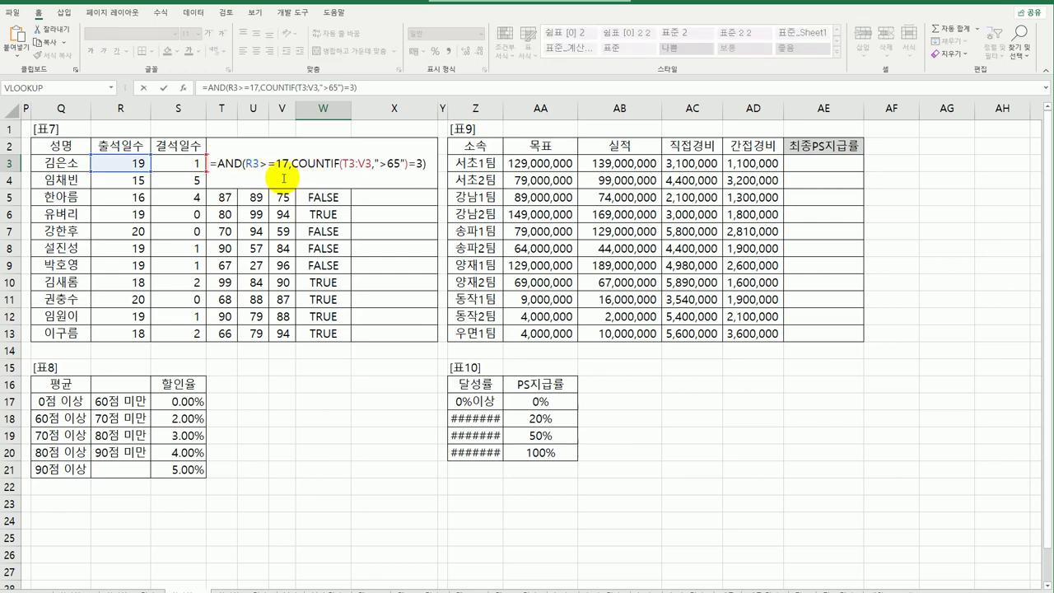
pyautogui.write('IF(T3:V3')
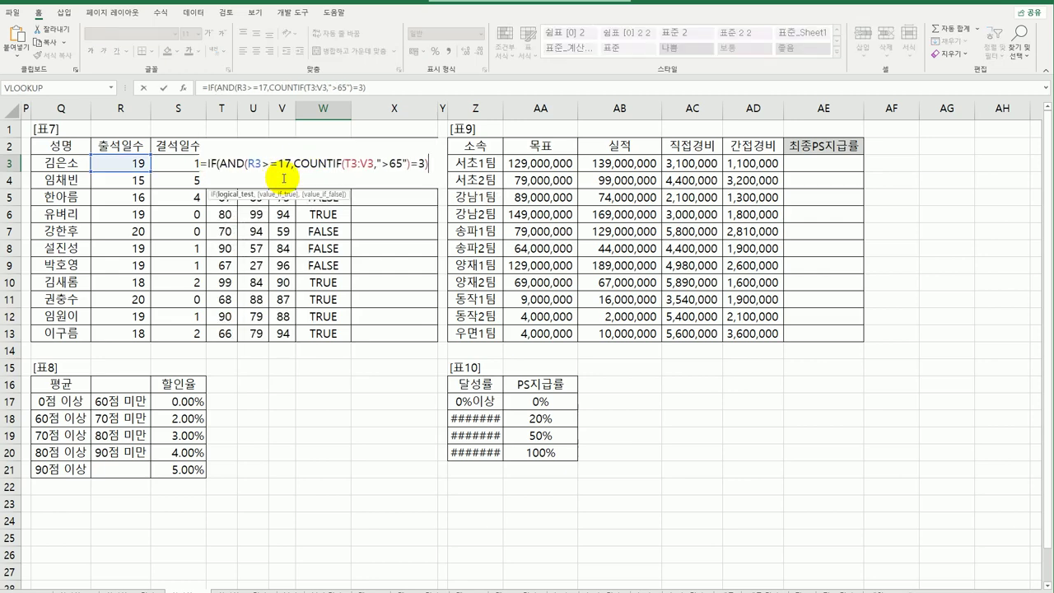
pyautogui.write(',"')
pyautogui.write('Pass",')
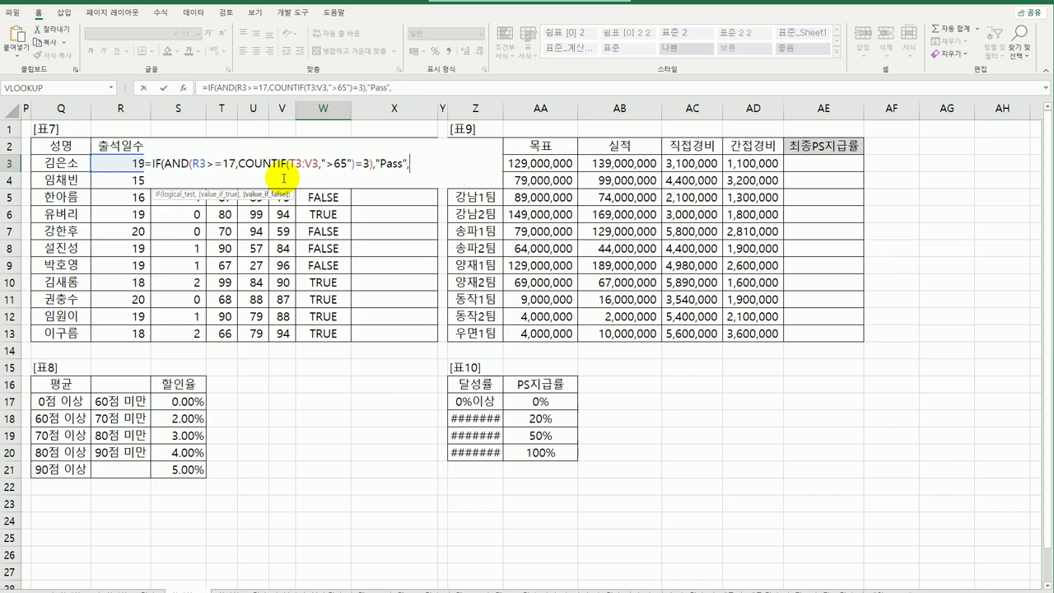
pyautogui.write('"")')
pyautogui.press('Return')
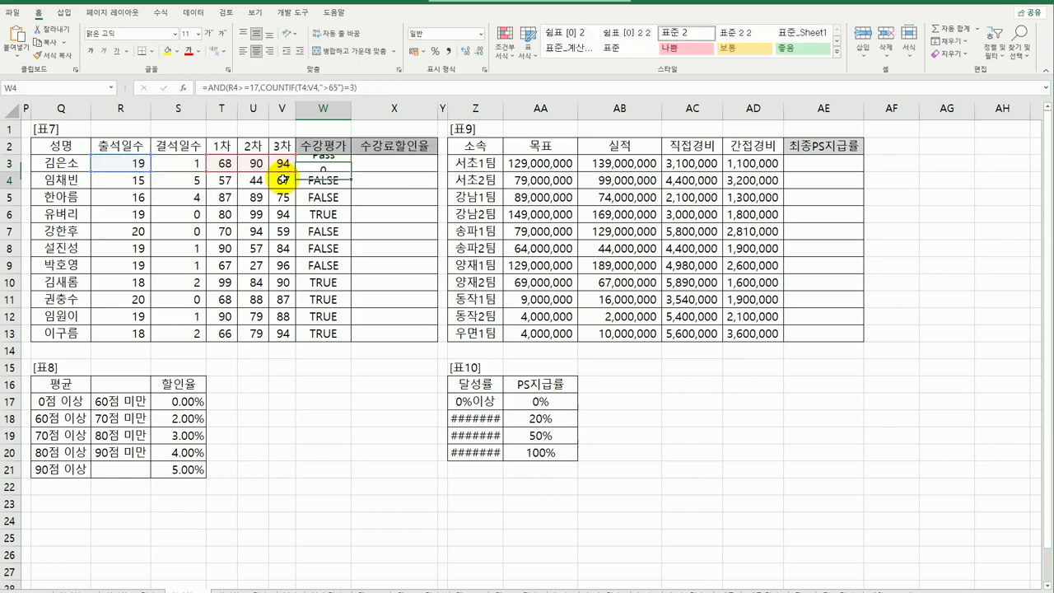
pyautogui.click(325, 163)
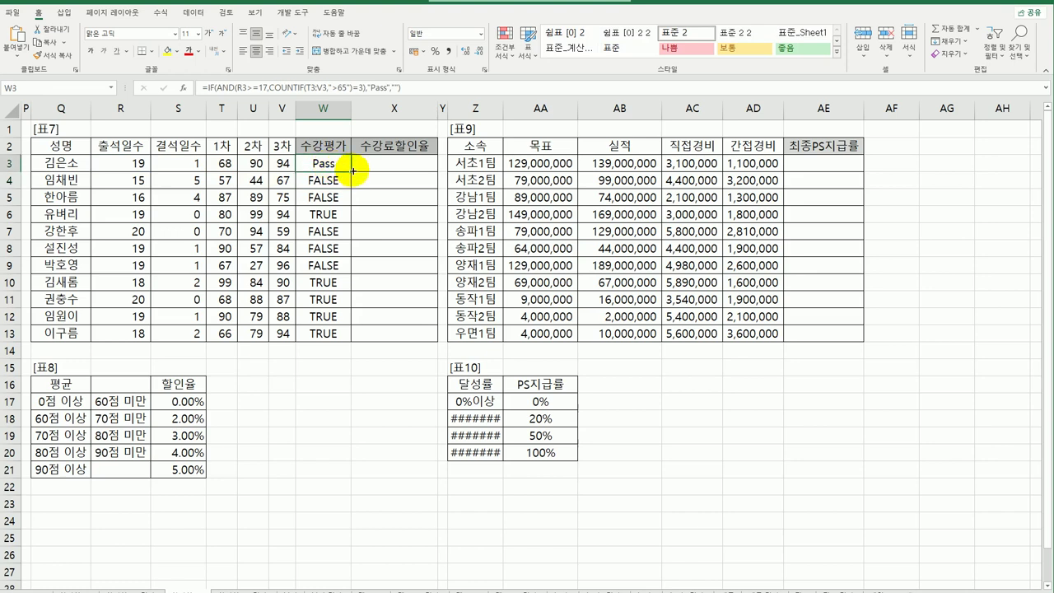
pyautogui.moveTo(350, 172); pyautogui.dragTo(330, 338)
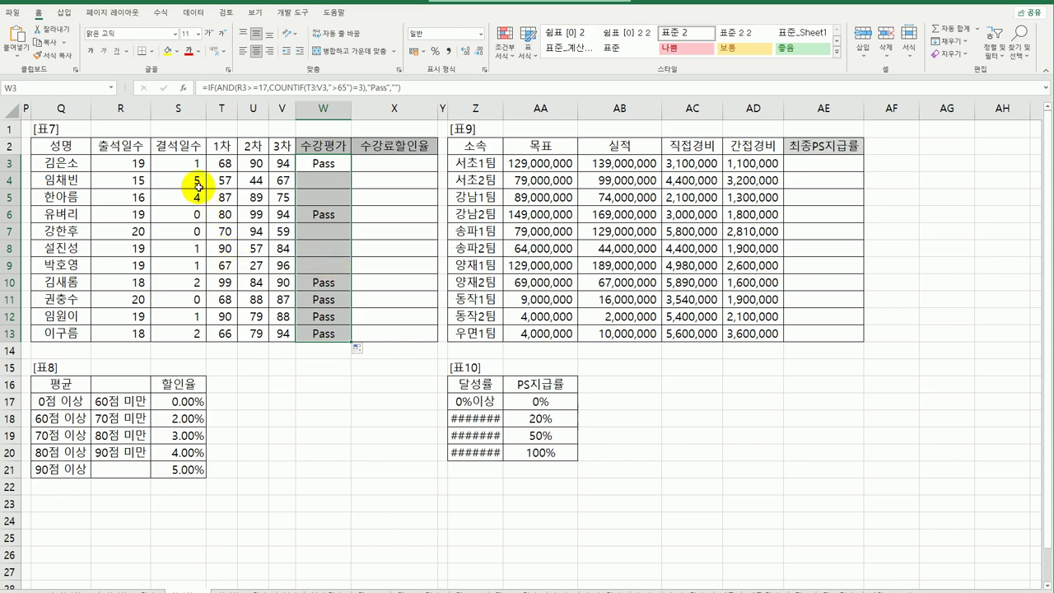
# Examine the empty 수강료할인율 column and 표8's 평균 brackets with their 할인율 values.
pyautogui.click(192, 163)
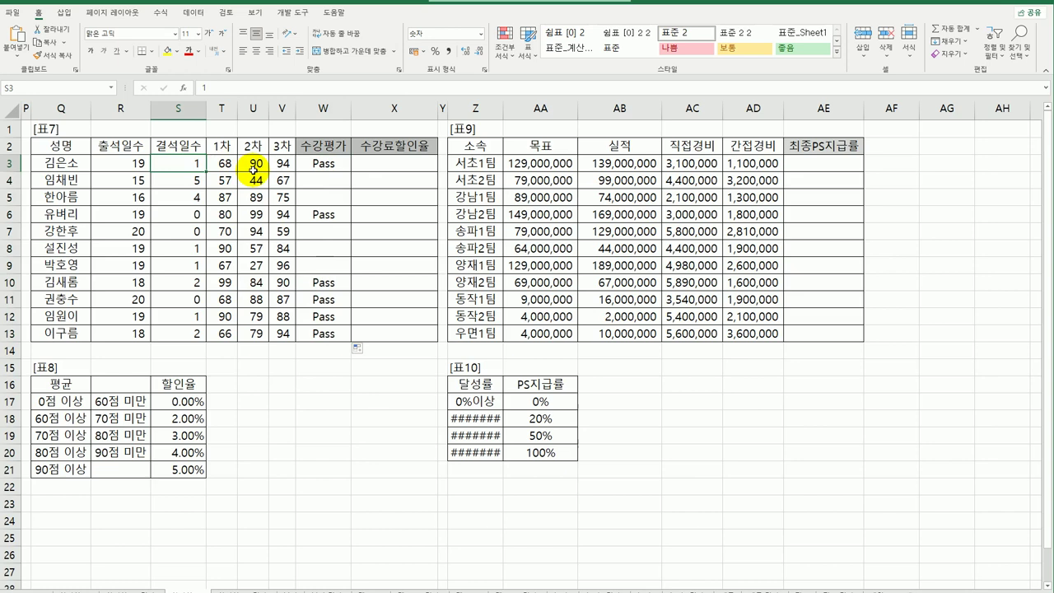
pyautogui.click(405, 165)
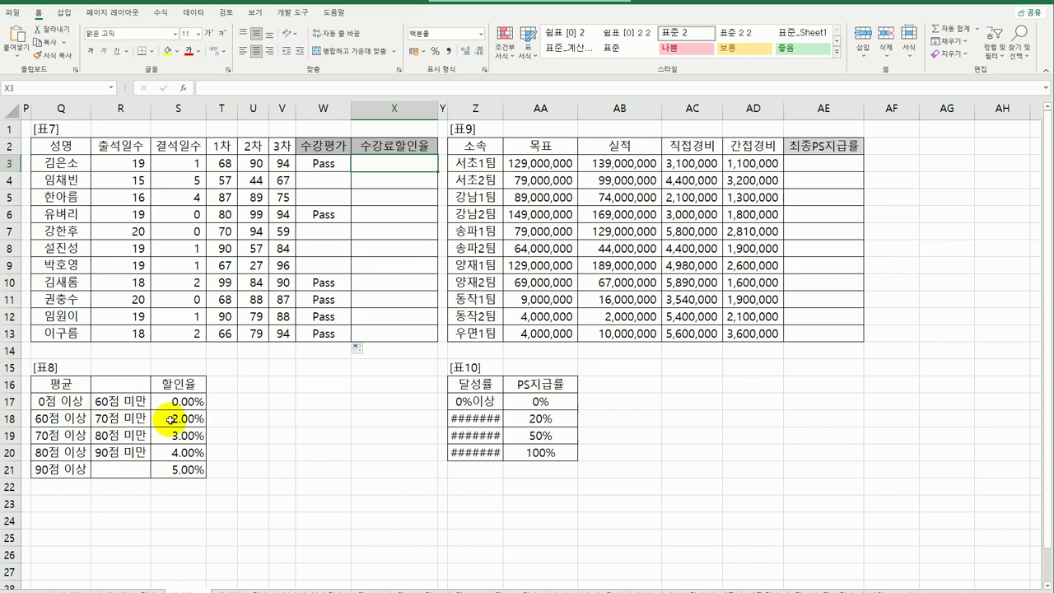
pyautogui.moveTo(74, 401); pyautogui.dragTo(183, 470)
pyautogui.moveTo(74, 401); pyautogui.dragTo(86, 473)
pyautogui.moveTo(190, 403); pyautogui.dragTo(177, 470)
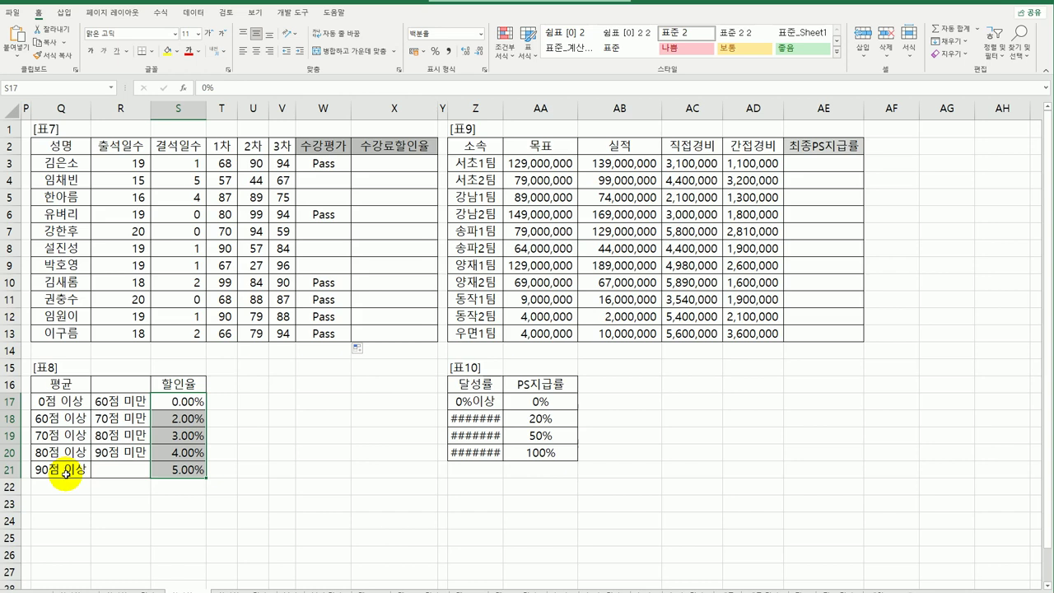
# Enter =AVERAGE(T3:V3) in X3 under 수강료할인율 and fill it down to X13.
pyautogui.click(388, 164)
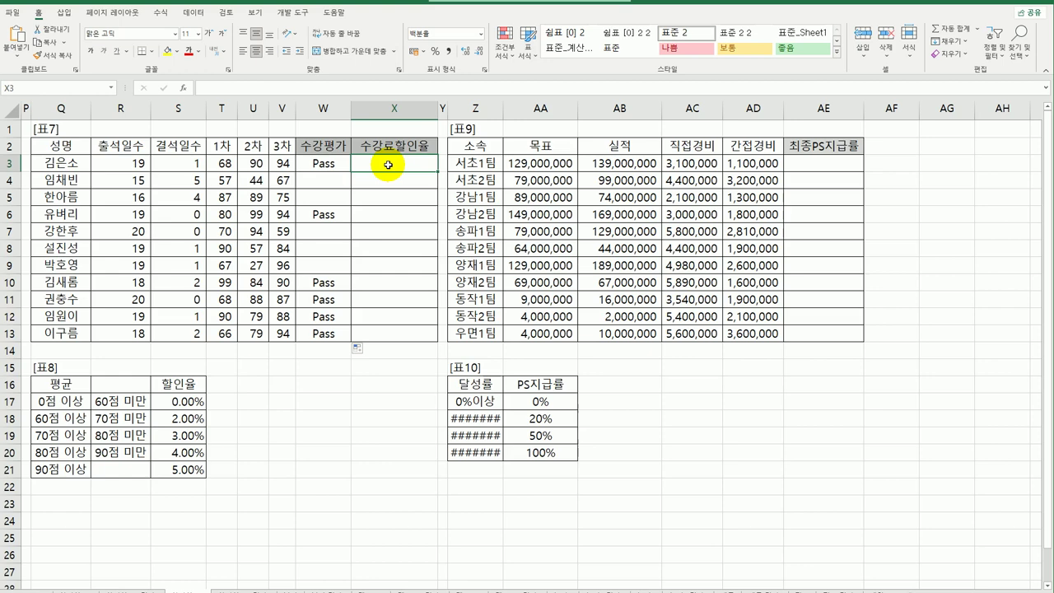
pyautogui.write('=av')
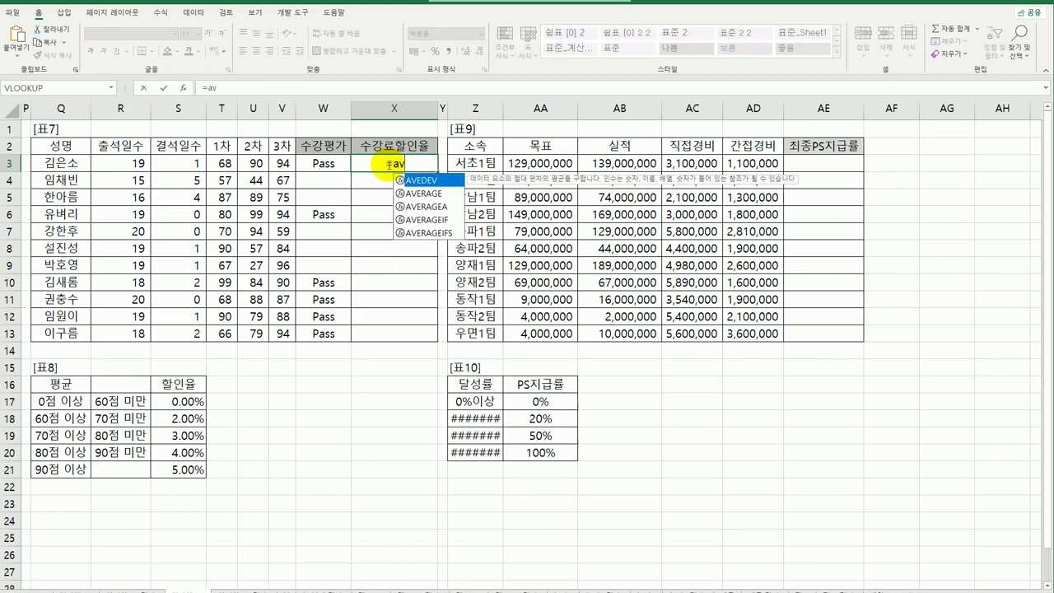
pyautogui.press('Down')
pyautogui.press('Tab')
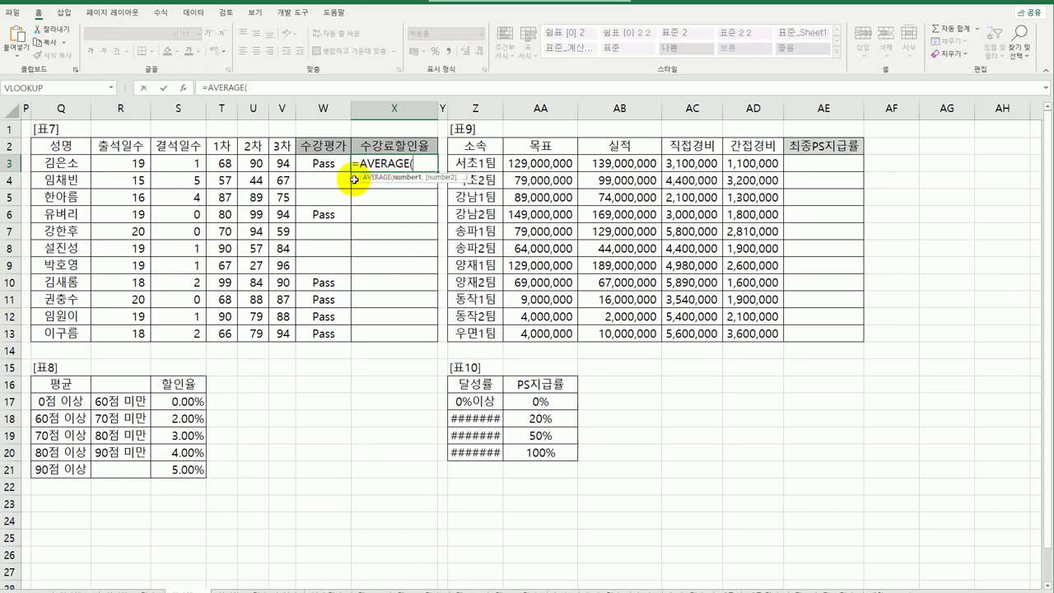
pyautogui.moveTo(226, 167); pyautogui.dragTo(271, 165)
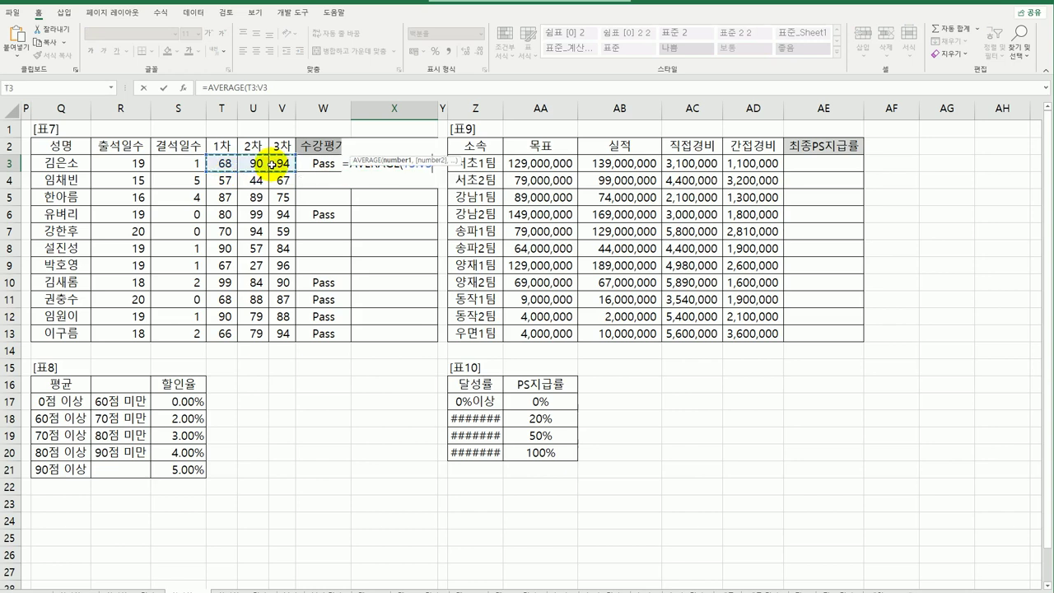
pyautogui.press('Return')
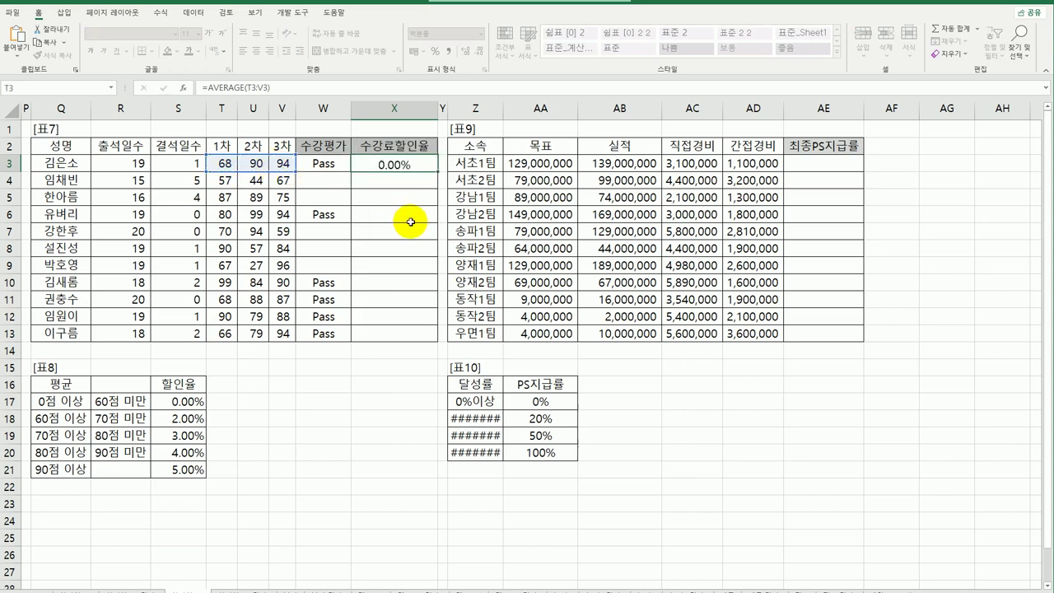
pyautogui.click(428, 164)
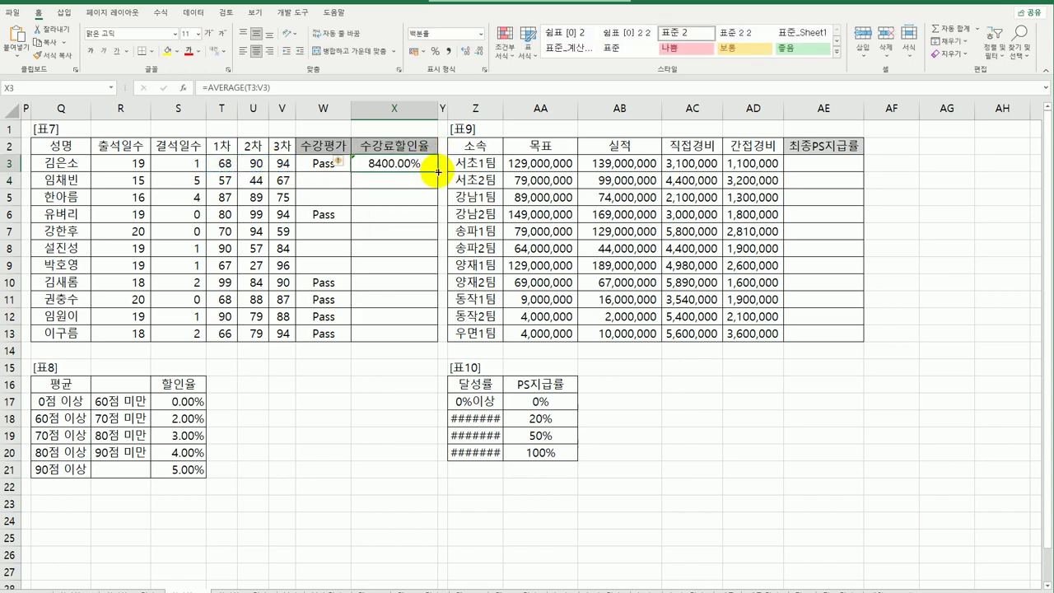
pyautogui.moveTo(438, 172); pyautogui.dragTo(437, 338)
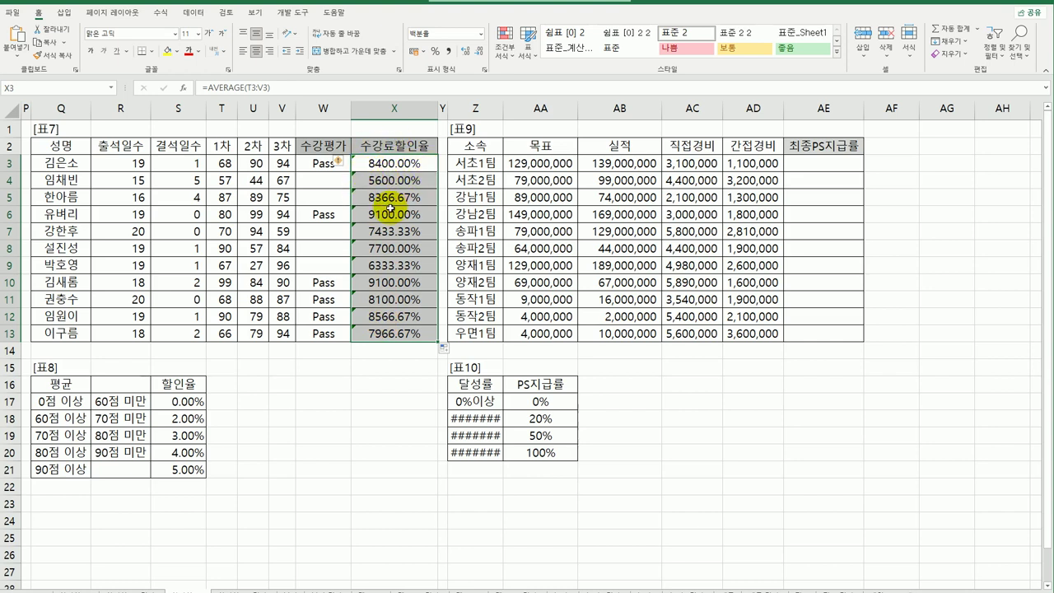
# Wrap X3's AVERAGE(T3:V3) in VLOOKUP as its lookup value and open the VLOOKUP function arguments.
pyautogui.click(387, 164)
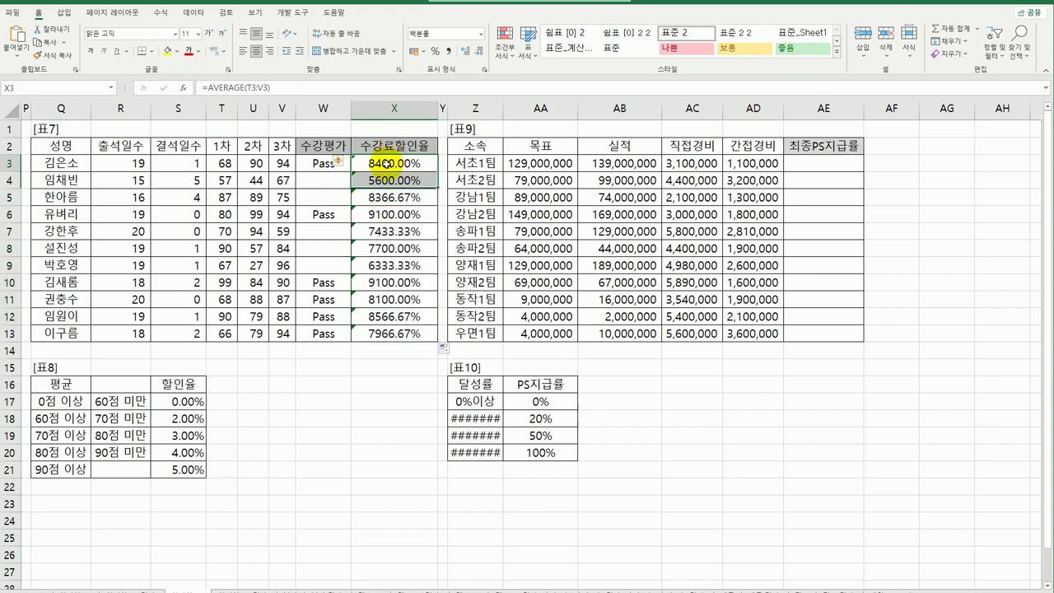
pyautogui.moveTo(56, 402); pyautogui.dragTo(195, 470)
pyautogui.doubleClick(387, 163)
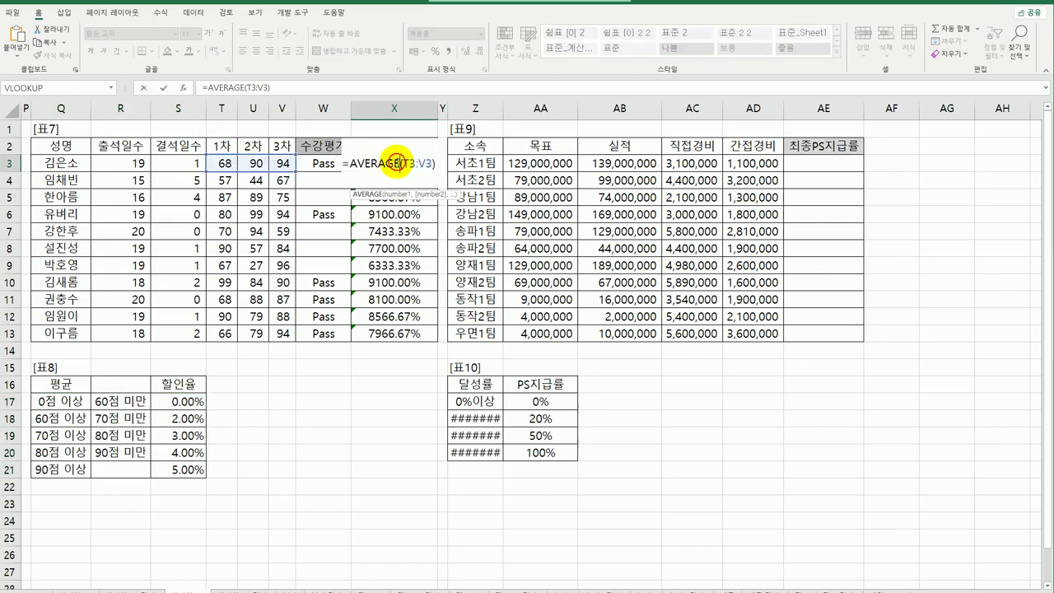
pyautogui.write('VLOOKUP(')
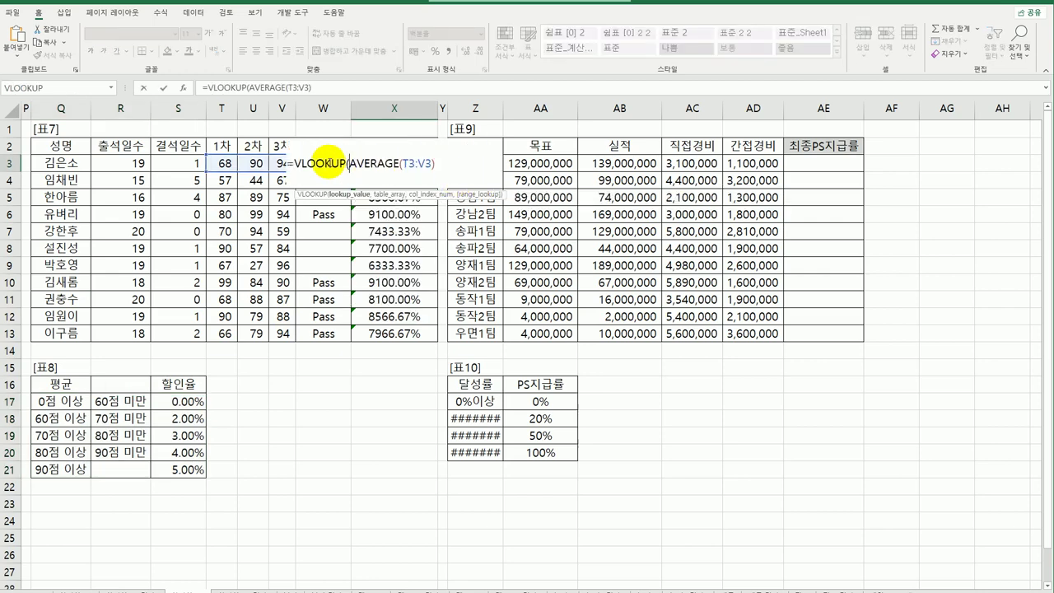
pyautogui.click(308, 163)
pyautogui.click(185, 89)
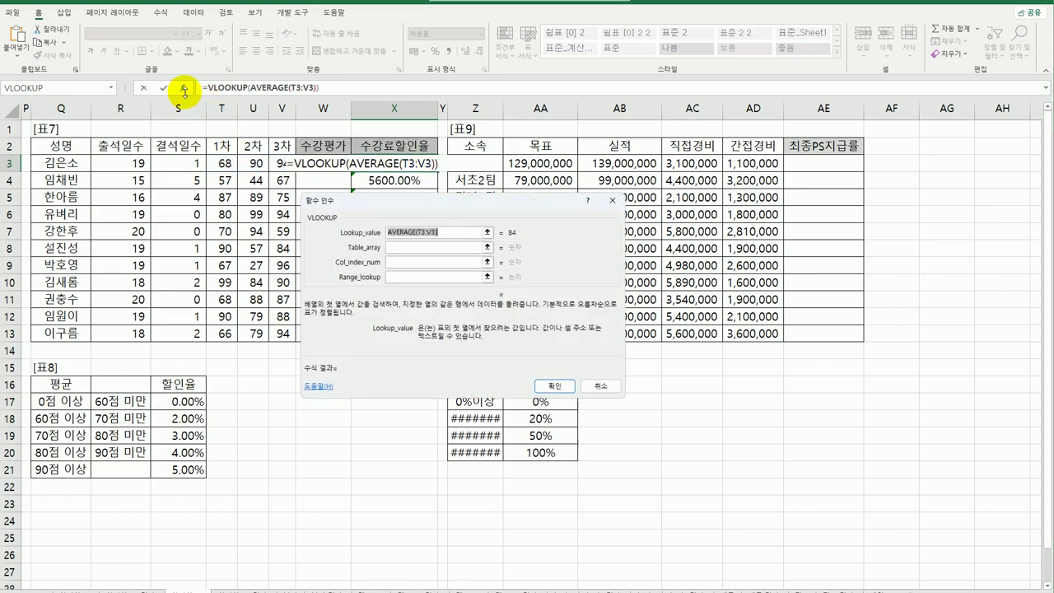
# Complete X3's VLOOKUP with table $Q$17:$S$21 and column 3, leave Range_lookup empty, and fill the formula down to X13.
pyautogui.moveTo(461, 189); pyautogui.dragTo(598, 219)
pyautogui.click(576, 274)
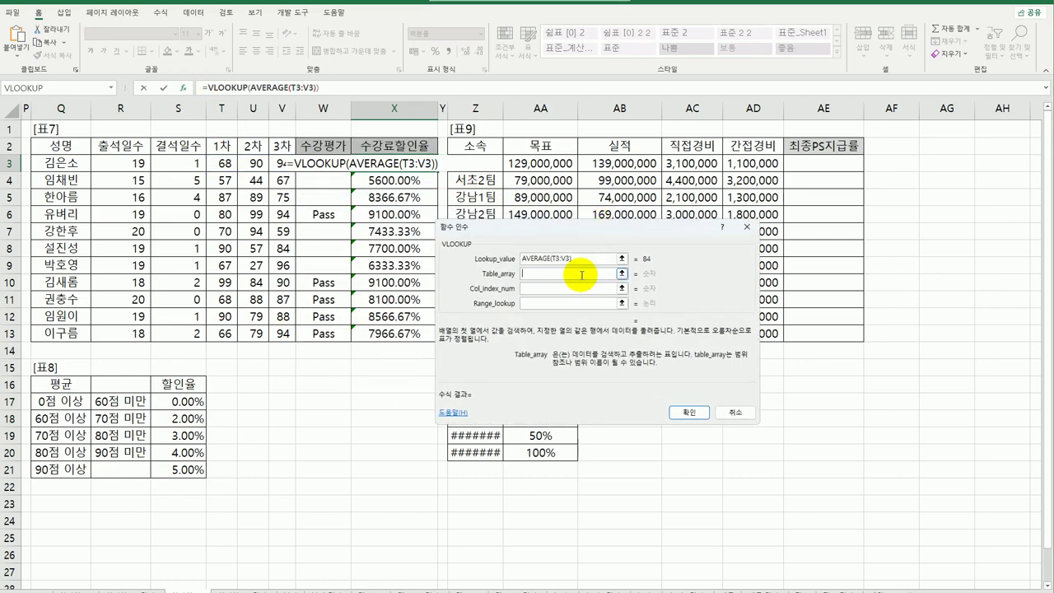
pyautogui.moveTo(71, 401); pyautogui.dragTo(208, 471)
pyautogui.press('F4')
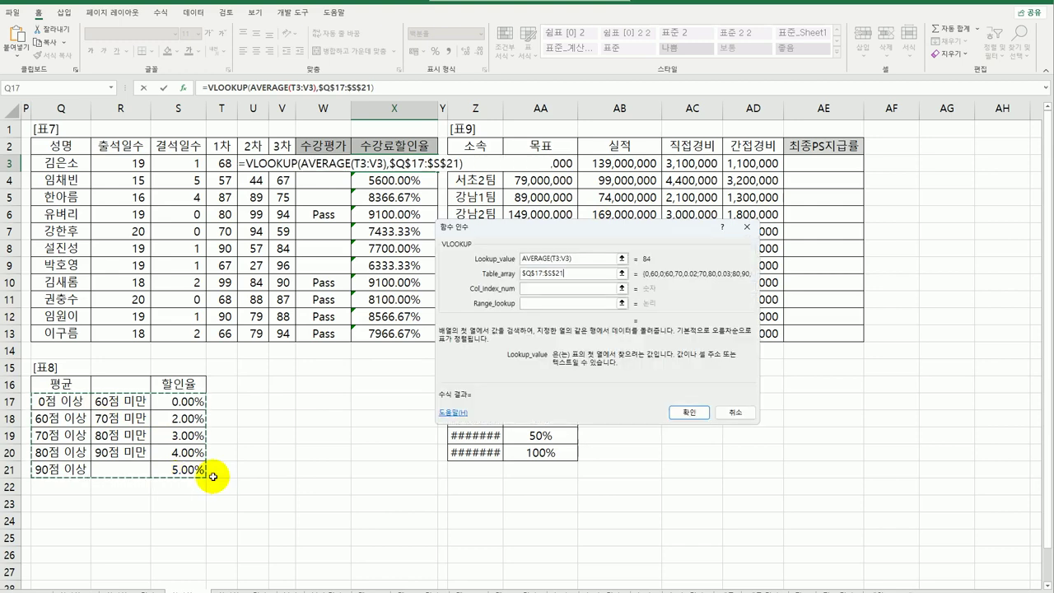
pyautogui.click(546, 289)
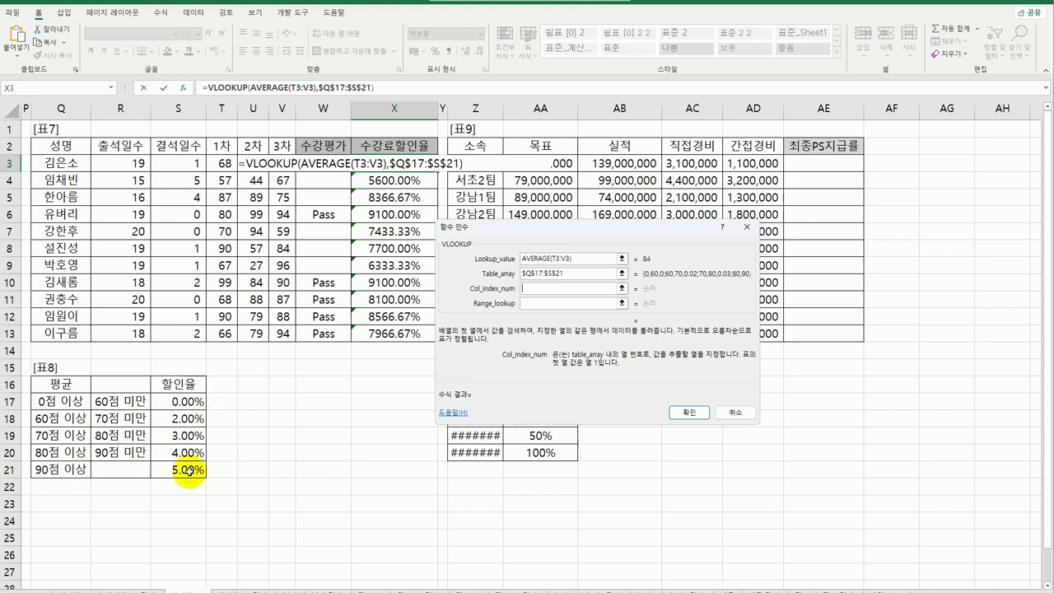
pyautogui.write('3')
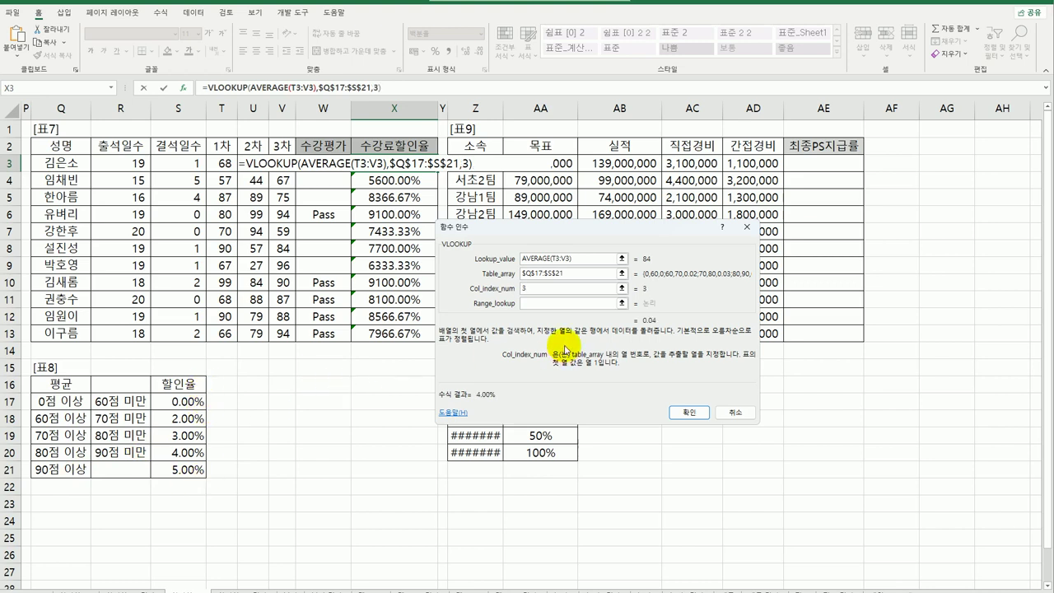
pyautogui.click(554, 303)
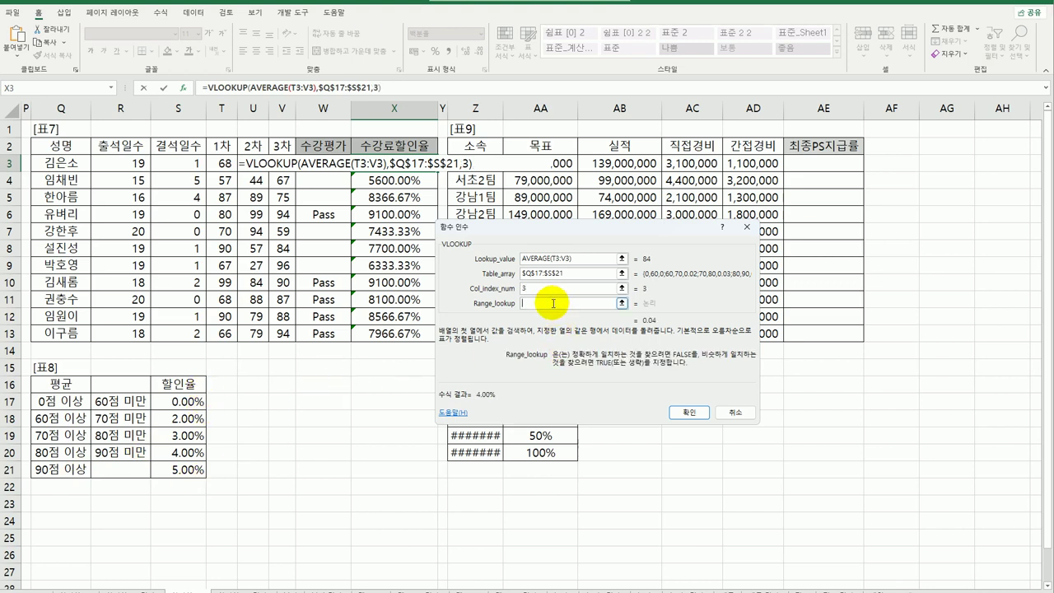
pyautogui.click(687, 412)
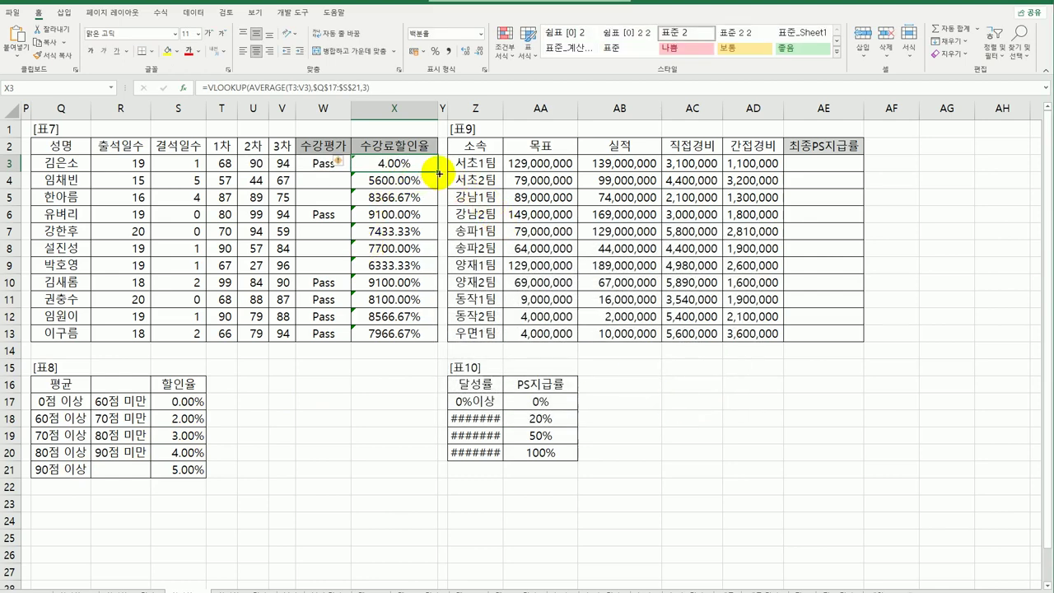
pyautogui.moveTo(430, 164); pyautogui.dragTo(416, 344)
pyautogui.hotkey('ctrl', 'd')
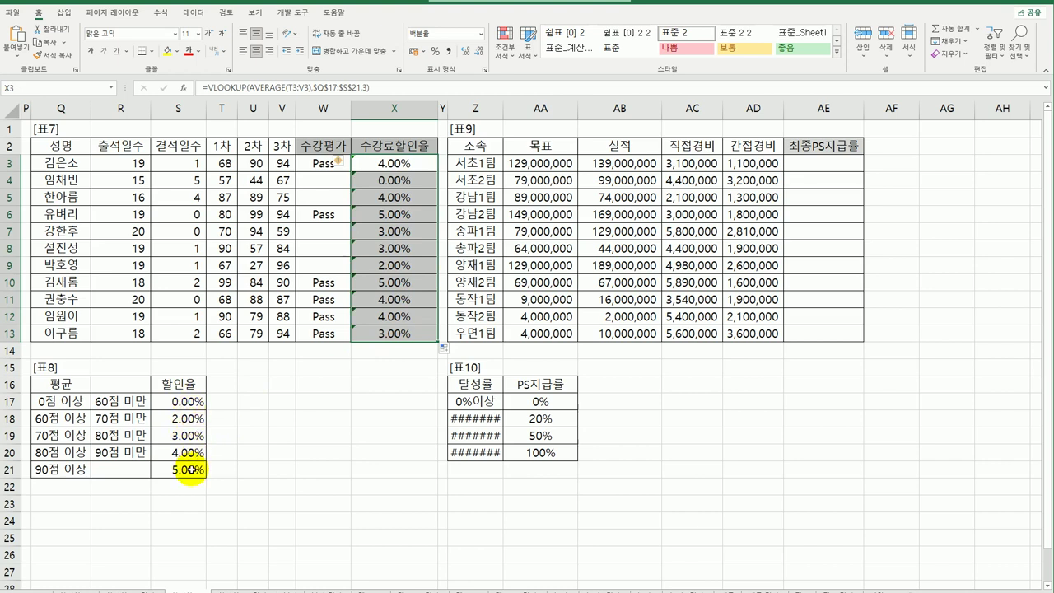
# Append +IF(S3=0,0.5%,0%) to X3's VLOOKUP formula and fill it down to X13.
pyautogui.click(392, 162)
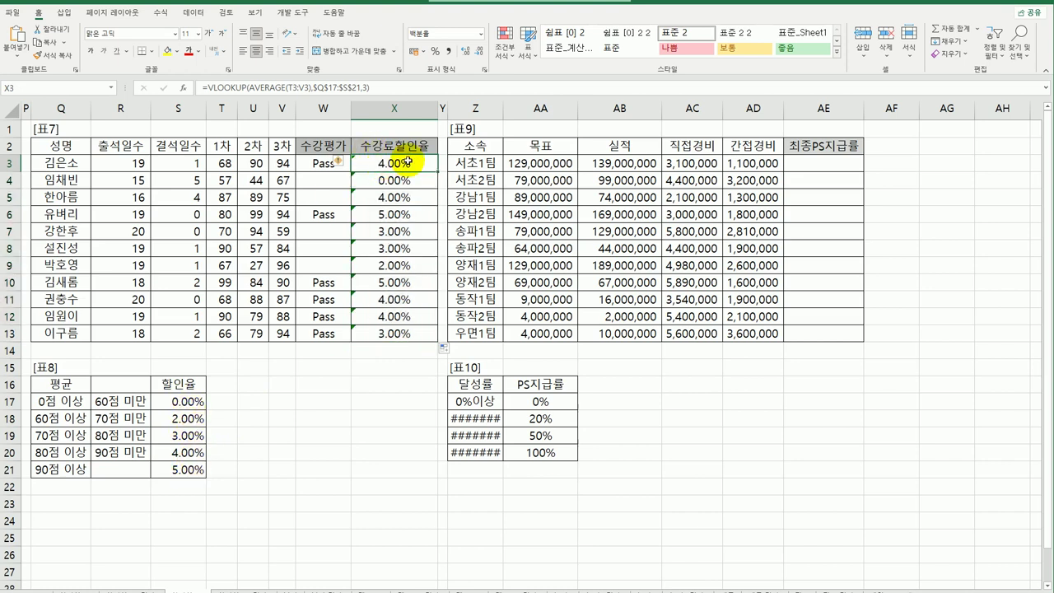
pyautogui.doubleClick(407, 163)
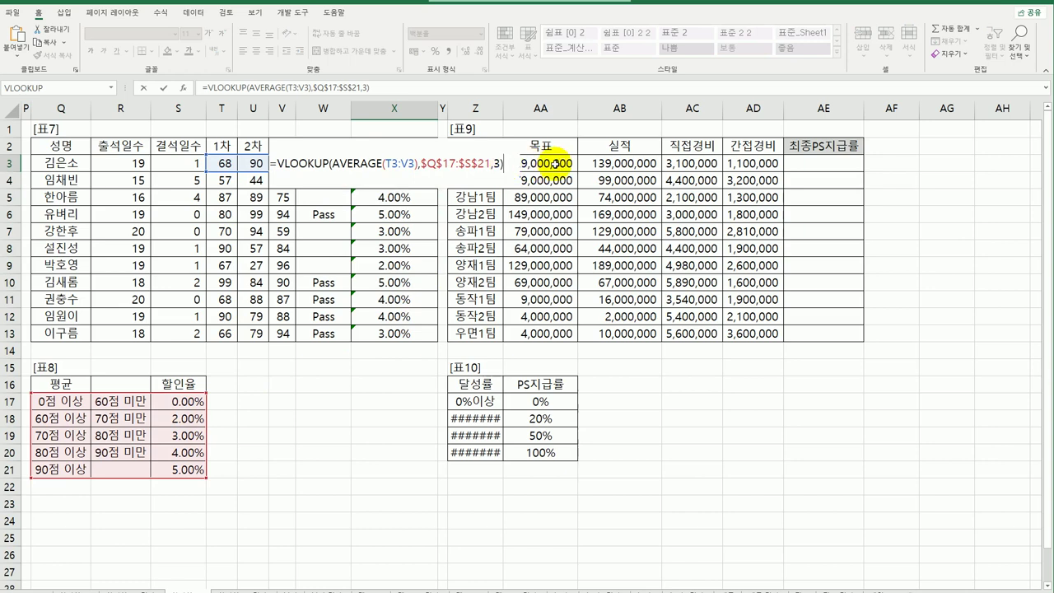
pyautogui.write('+if')
pyautogui.press('Tab')
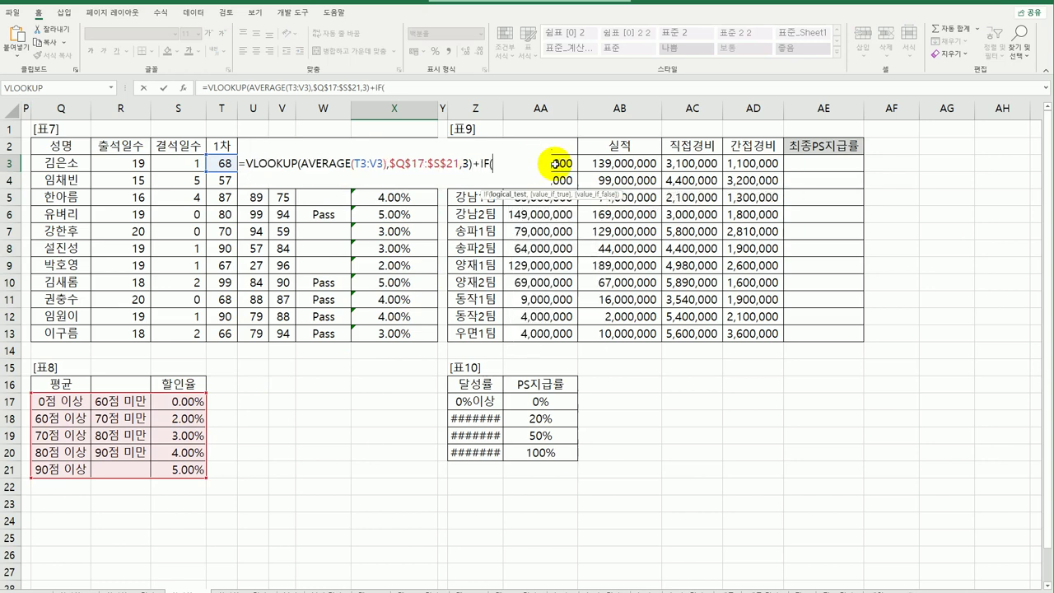
pyautogui.click(184, 161)
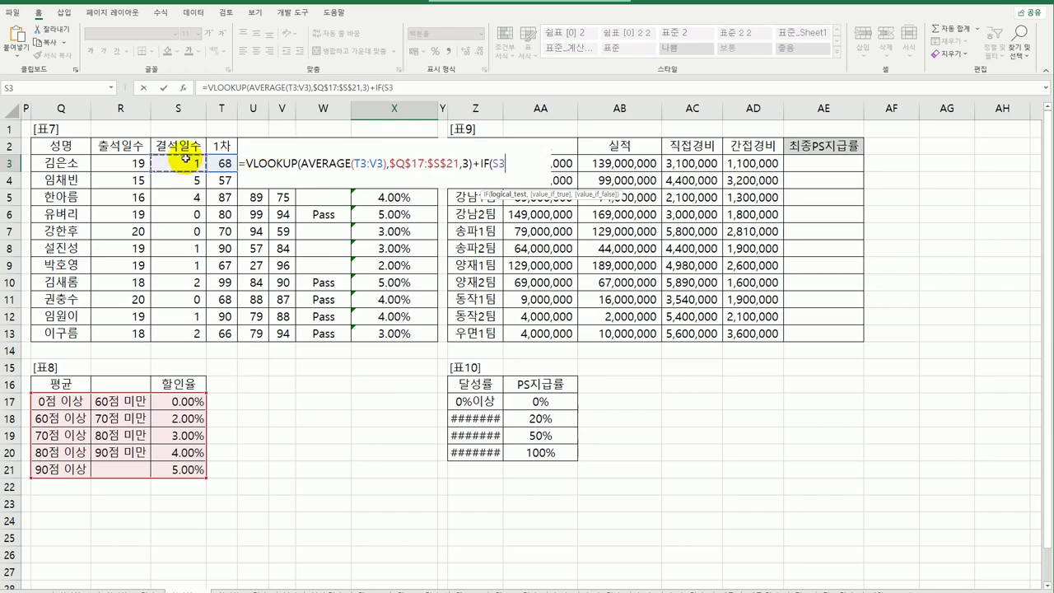
pyautogui.write('=0,')
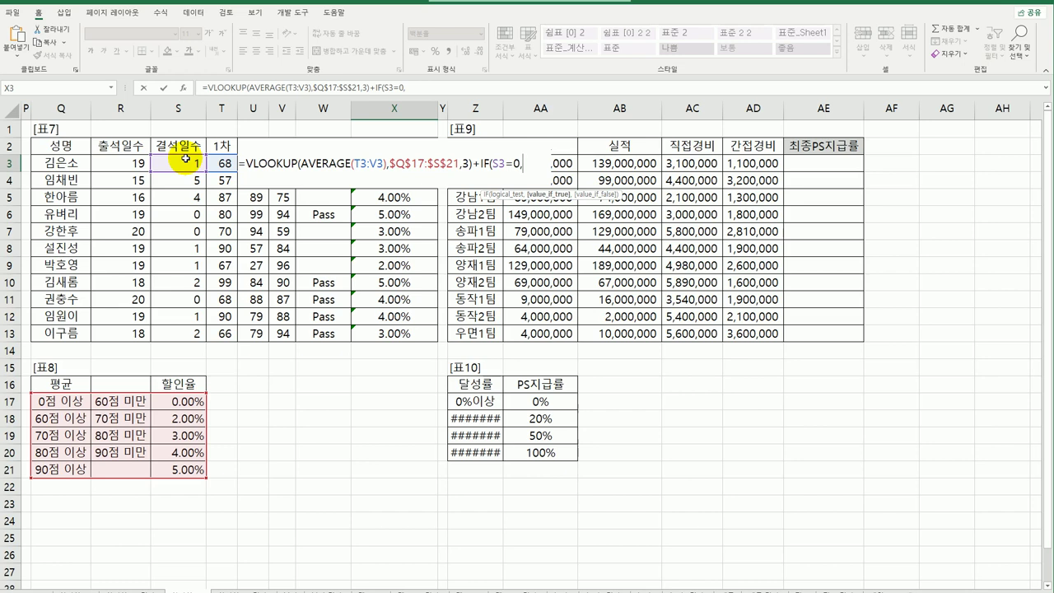
pyautogui.write('0.5%,')
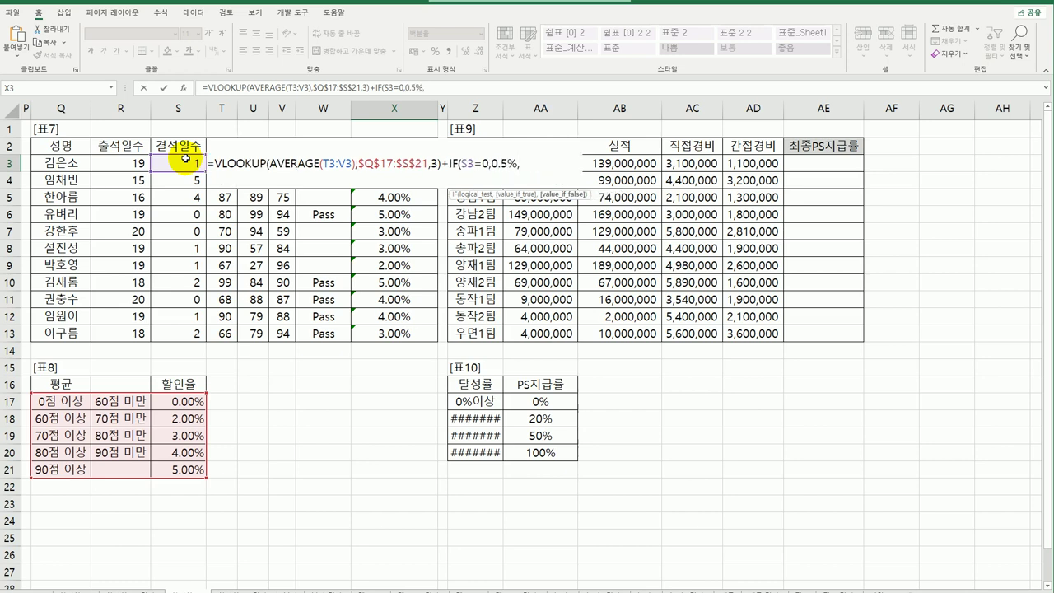
pyautogui.write('0%)')
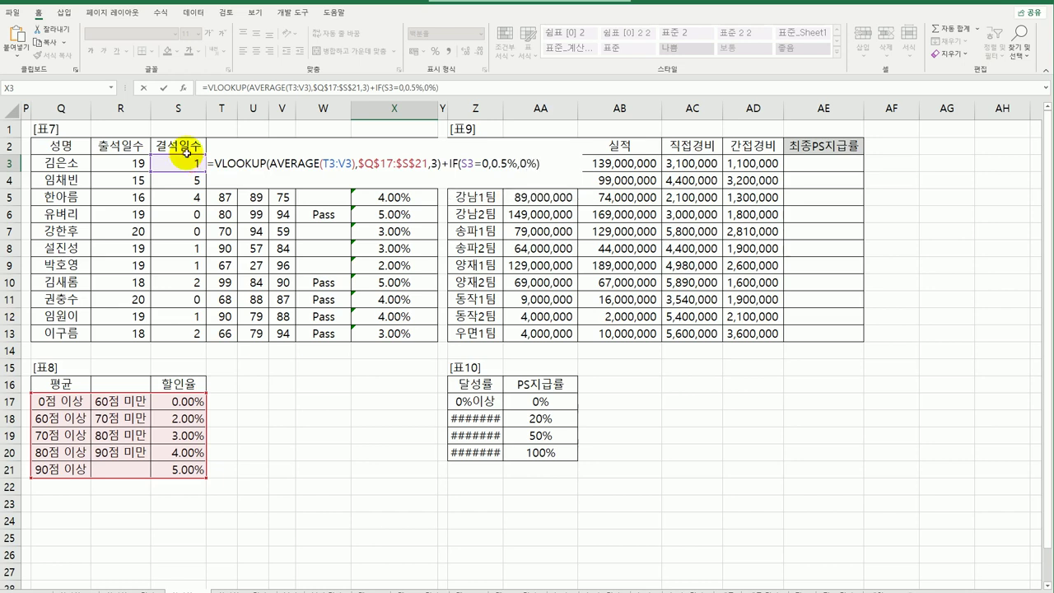
pyautogui.press('Return')
pyautogui.click(428, 165)
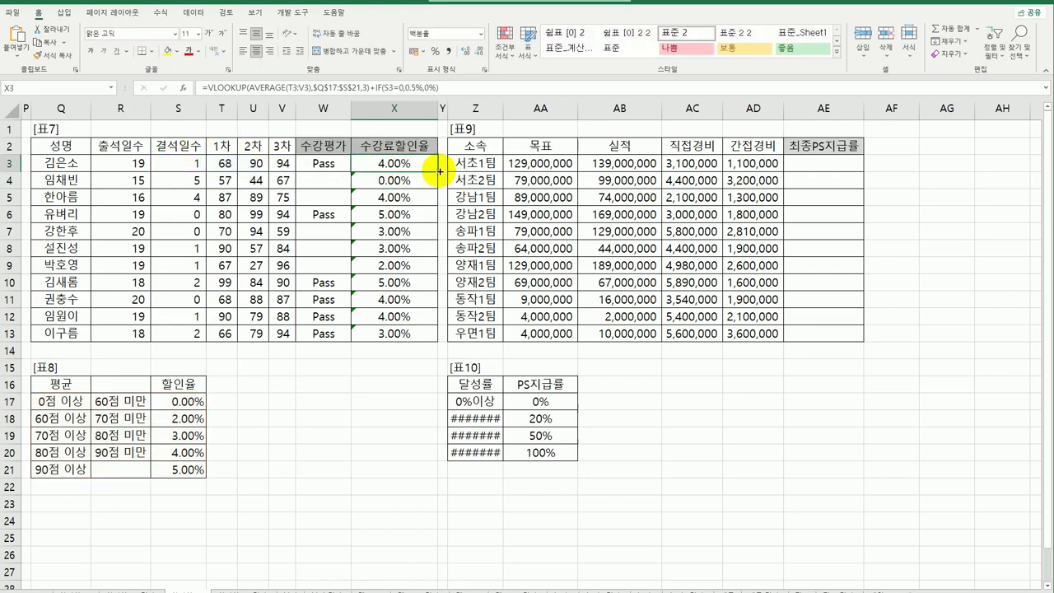
pyautogui.moveTo(432, 166); pyautogui.dragTo(409, 345)
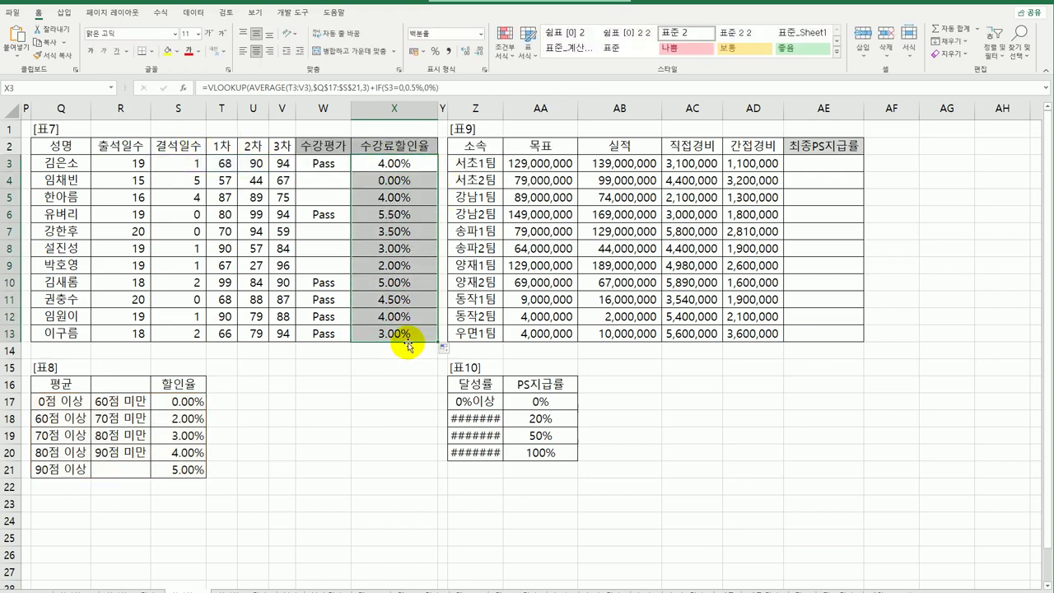
pyautogui.click(402, 300)
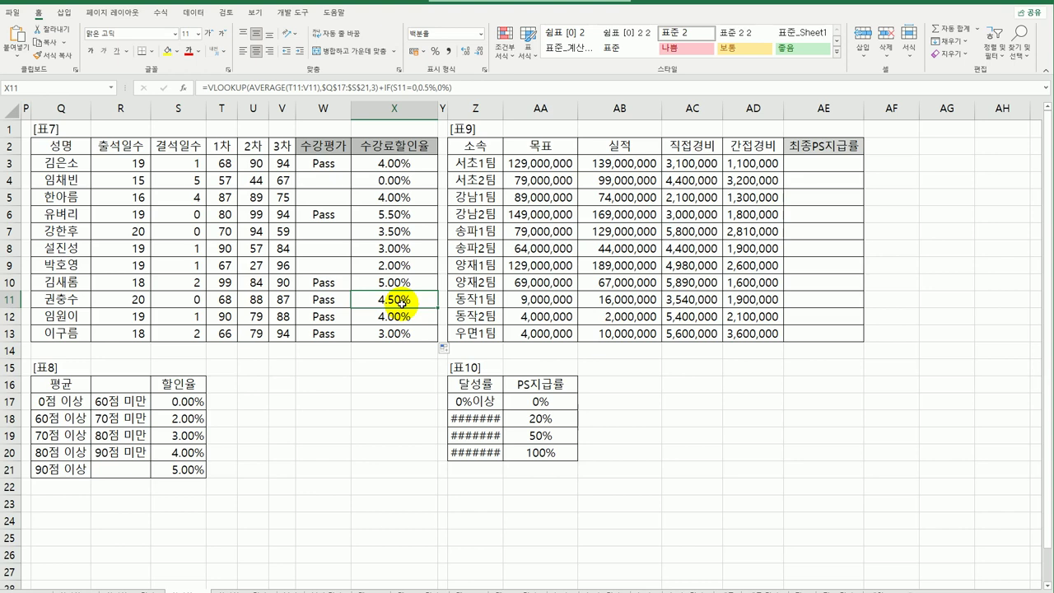
# AutoFit the width of column Z to its contents.
pyautogui.doubleClick(502, 109)
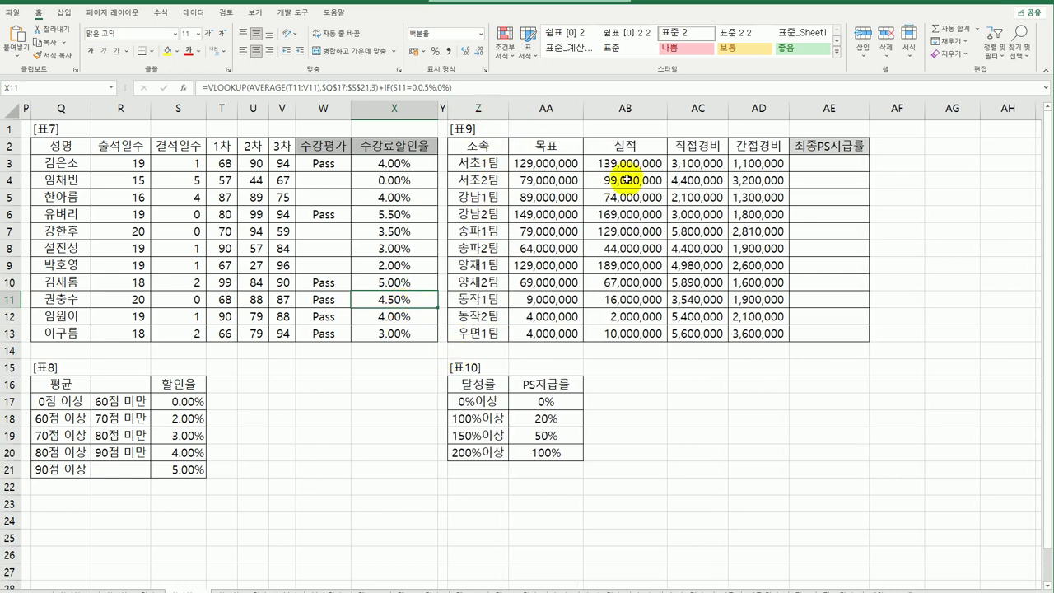
# Examine 표9's 목표, 실적 and empty 최종PS지급률 cells together with 표10's 달성률 brackets and PS지급률 values.
pyautogui.click(826, 167)
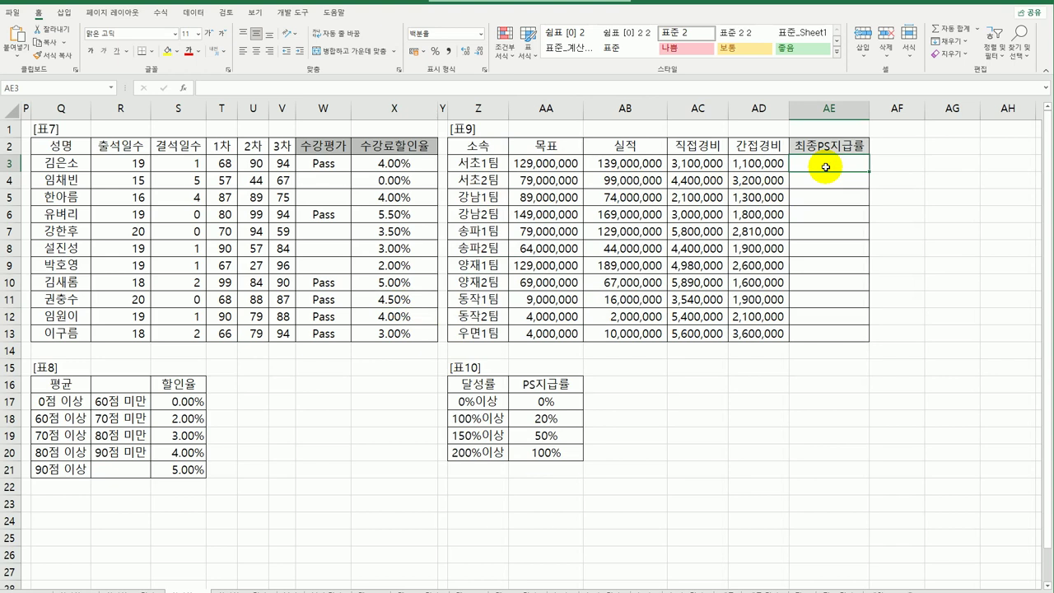
pyautogui.click(548, 167)
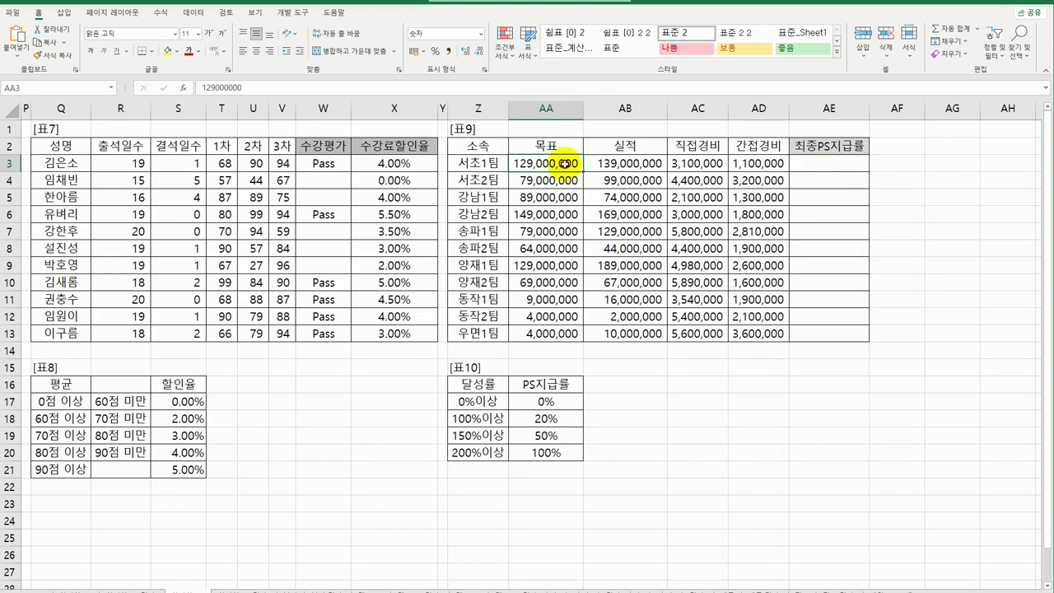
pyautogui.click(628, 168)
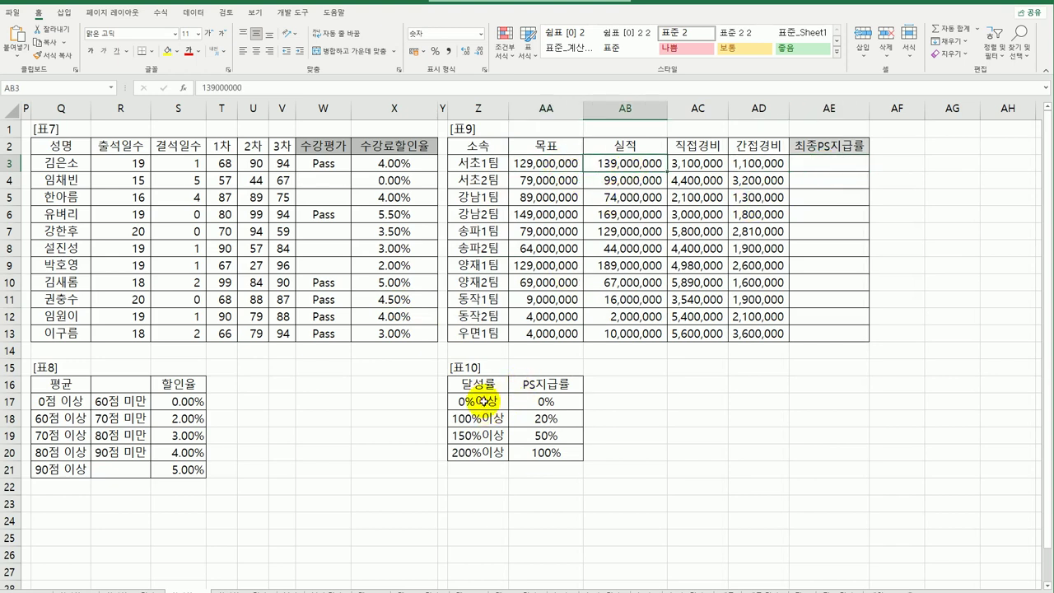
pyautogui.moveTo(484, 401); pyautogui.dragTo(537, 450)
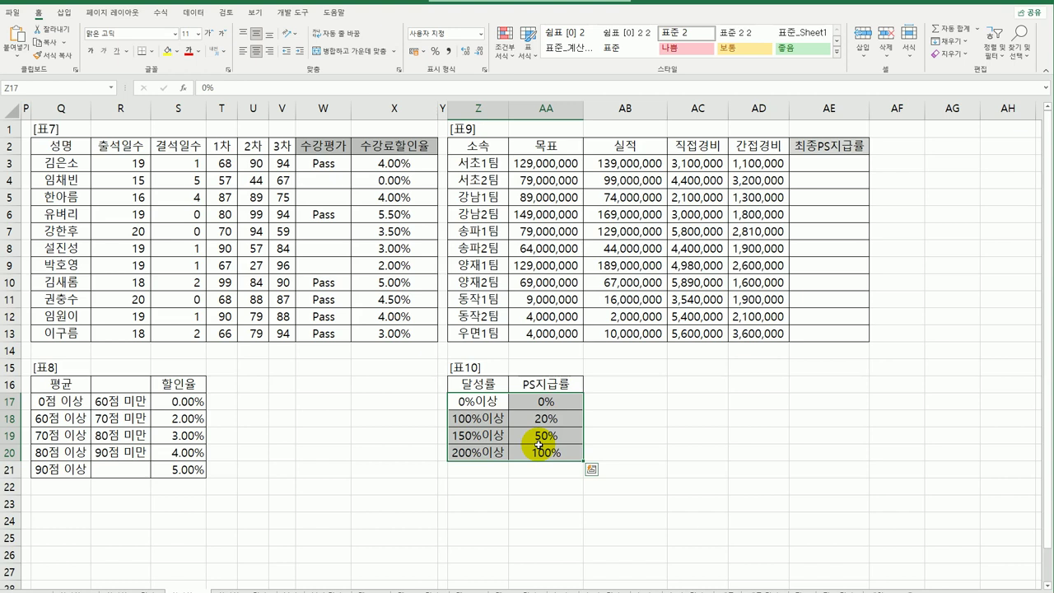
pyautogui.click(830, 165)
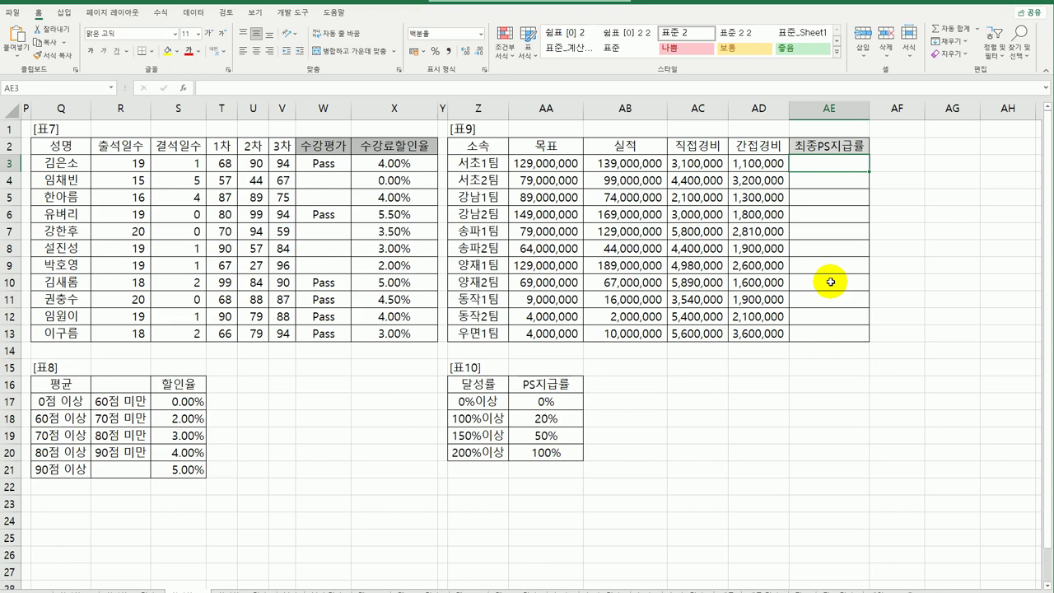
pyautogui.click(547, 404)
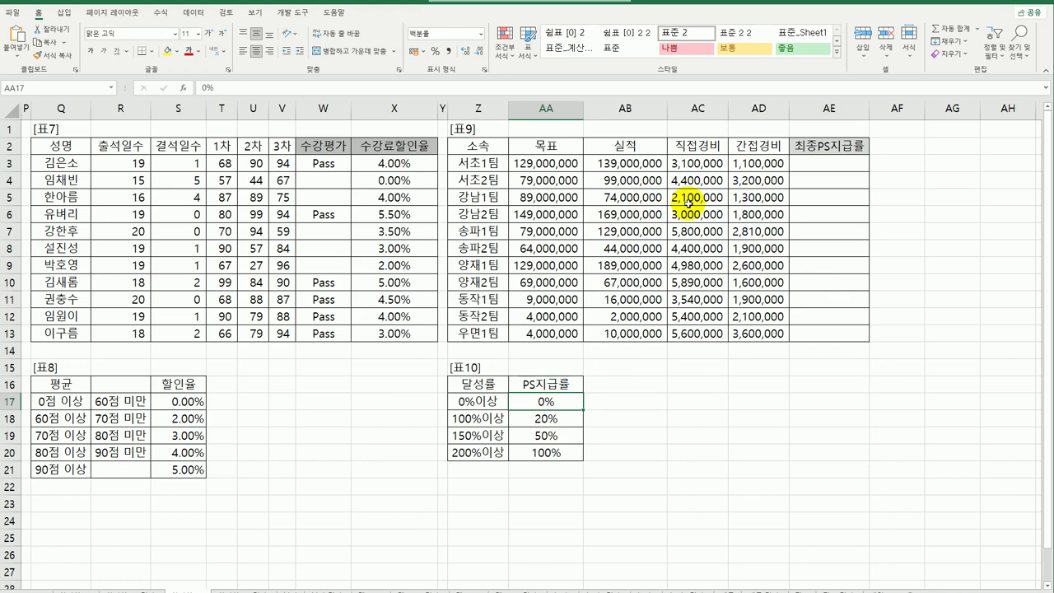
pyautogui.click(496, 400)
pyautogui.moveTo(496, 400); pyautogui.dragTo(527, 450)
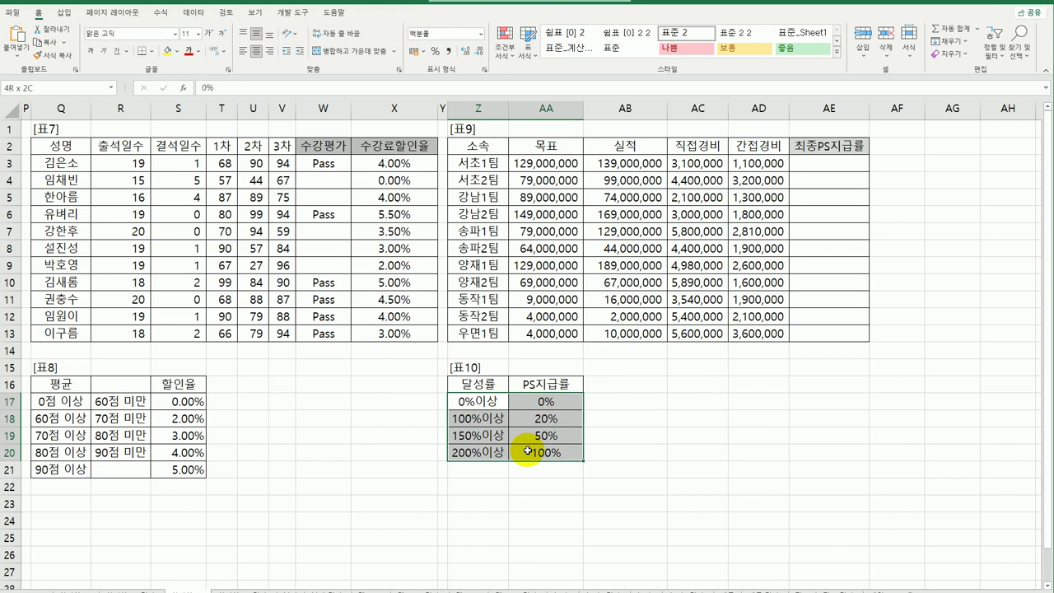
pyautogui.moveTo(527, 450); pyautogui.dragTo(527, 451)
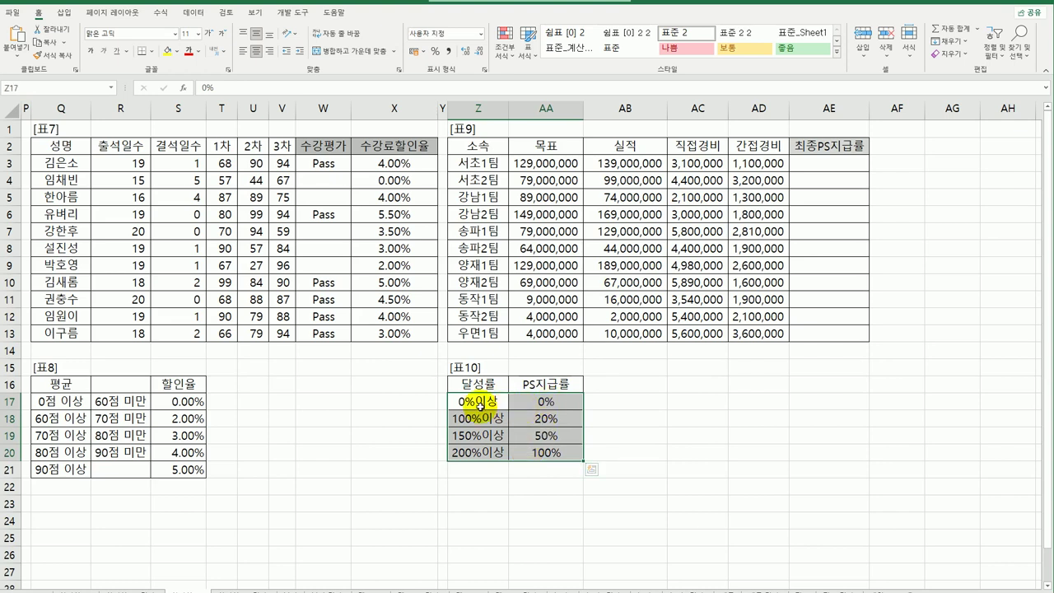
pyautogui.moveTo(478, 404); pyautogui.dragTo(475, 454)
pyautogui.moveTo(546, 401); pyautogui.dragTo(537, 451)
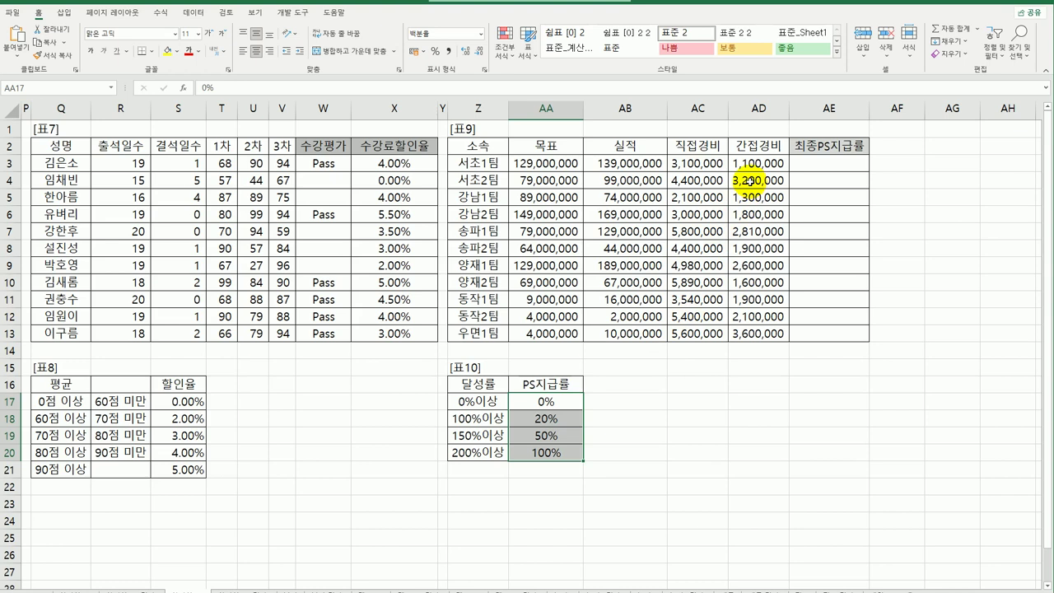
# Start a LOOKUP formula in 최종PS지급률 cell AE3 with the achievement rate AB3/AA3 as the lookup value.
pyautogui.click(835, 169)
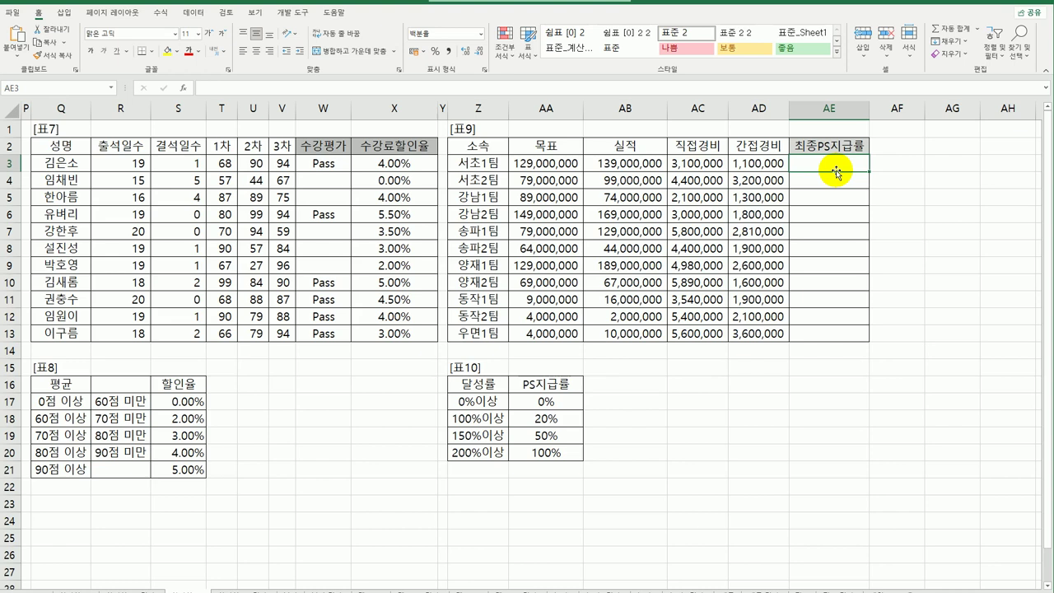
pyautogui.write('=')
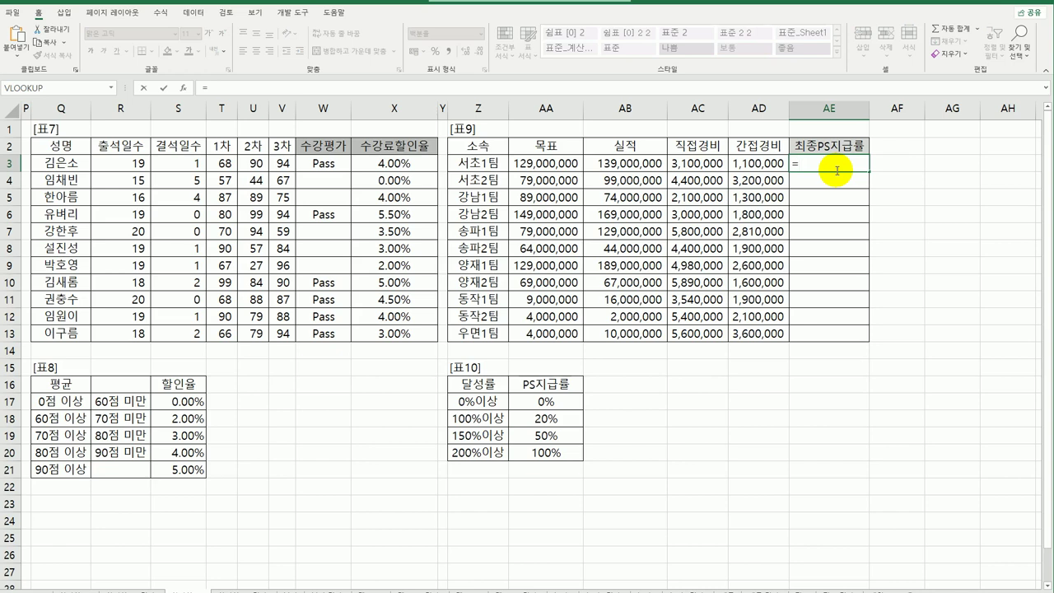
pyautogui.write('l')
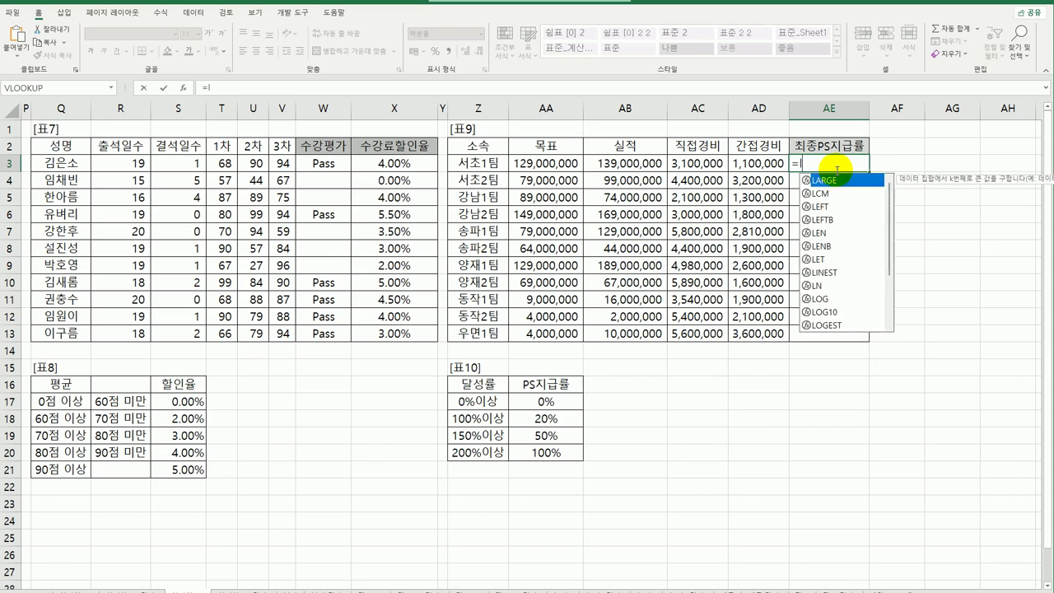
pyautogui.write('ook')
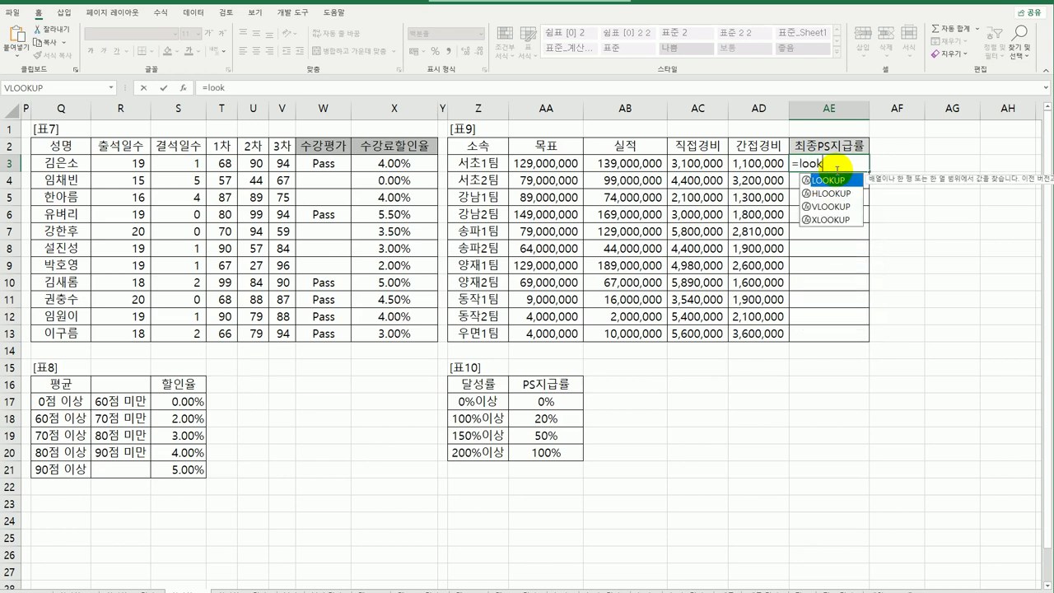
pyautogui.press('Tab')
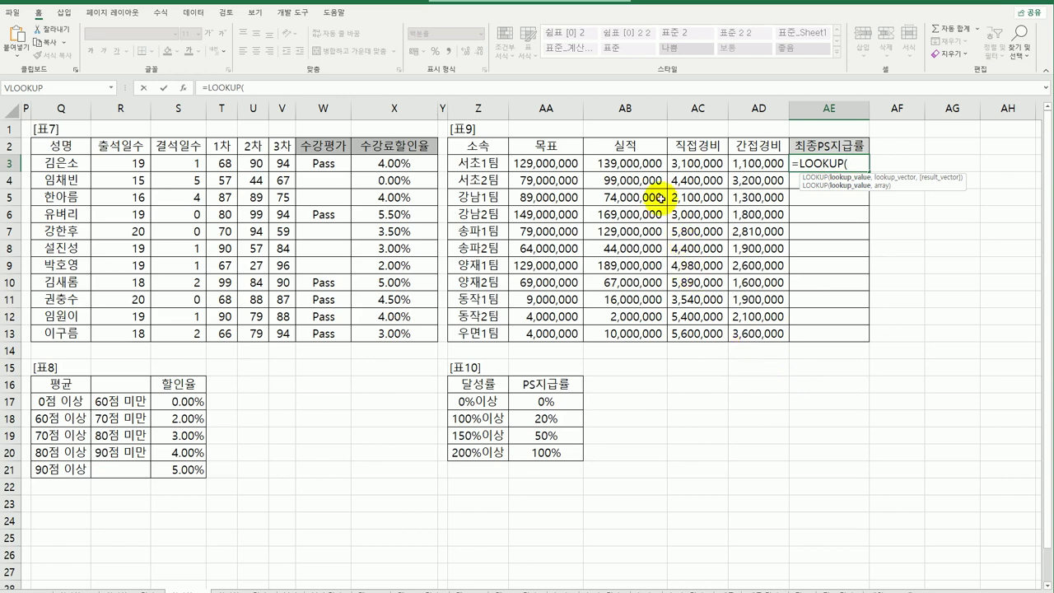
pyautogui.click(650, 163)
pyautogui.write('/')
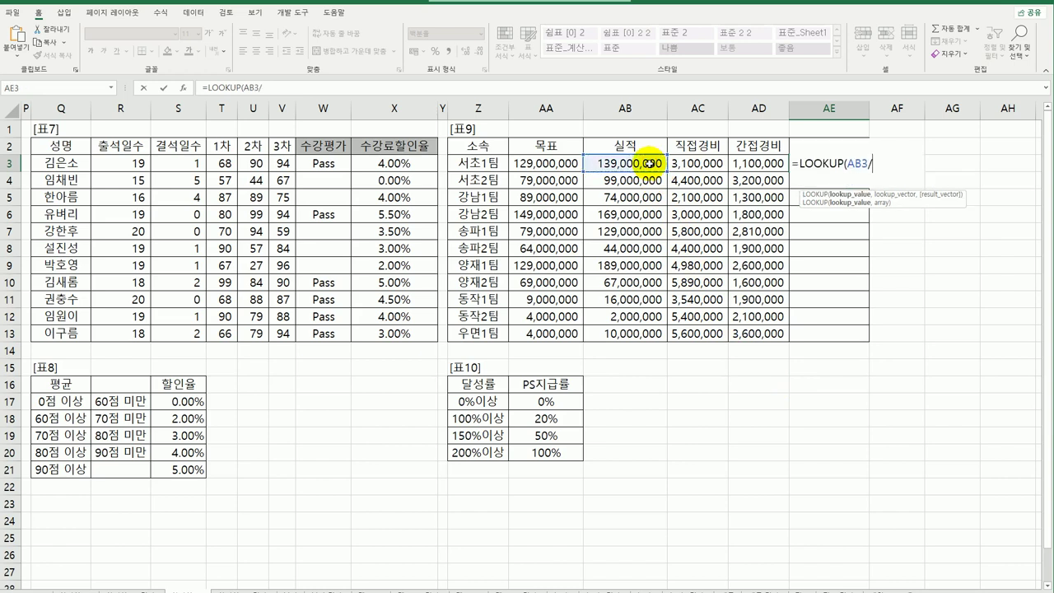
pyautogui.click(546, 163)
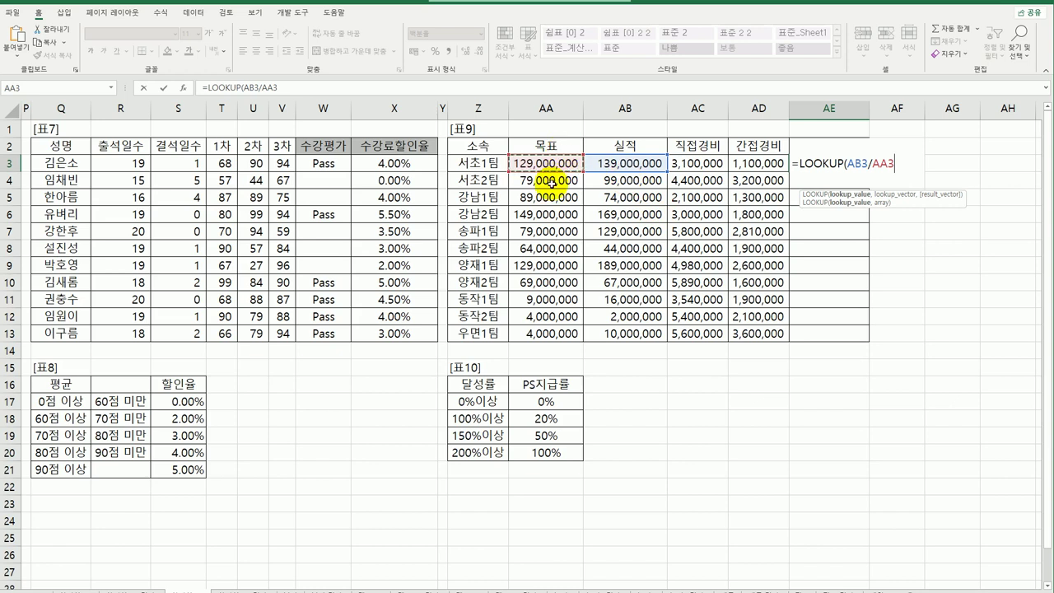
pyautogui.write(',')
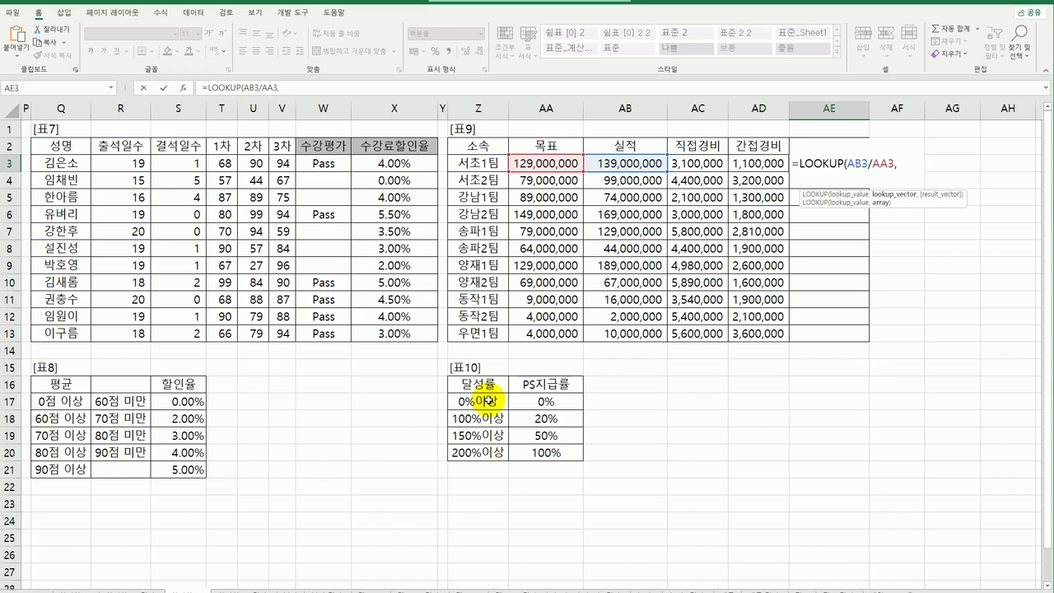
# Complete AE3's LOOKUP with lookup vector $Z$17:$Z$20 and result vector $AA$17:$AA$20, and fill the formula down to AE13.
pyautogui.moveTo(488, 401); pyautogui.dragTo(482, 448)
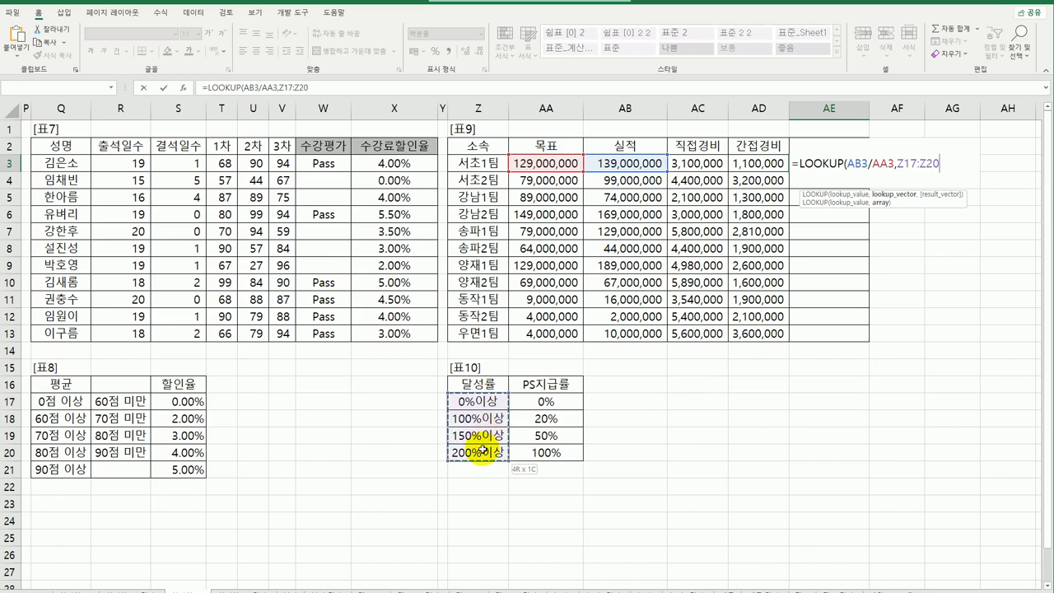
pyautogui.press('F4')
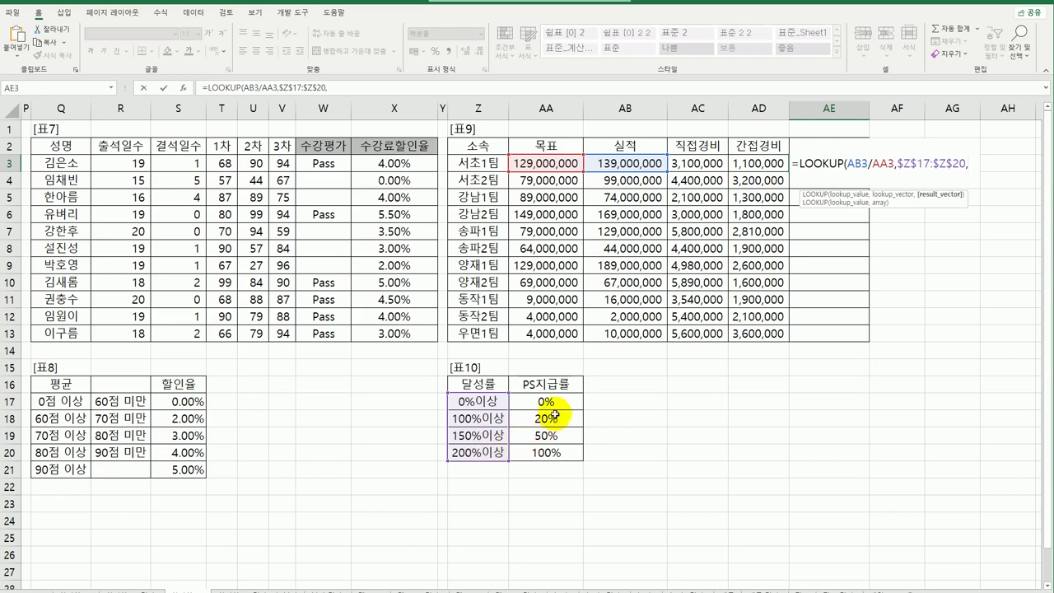
pyautogui.moveTo(546, 401); pyautogui.dragTo(549, 452)
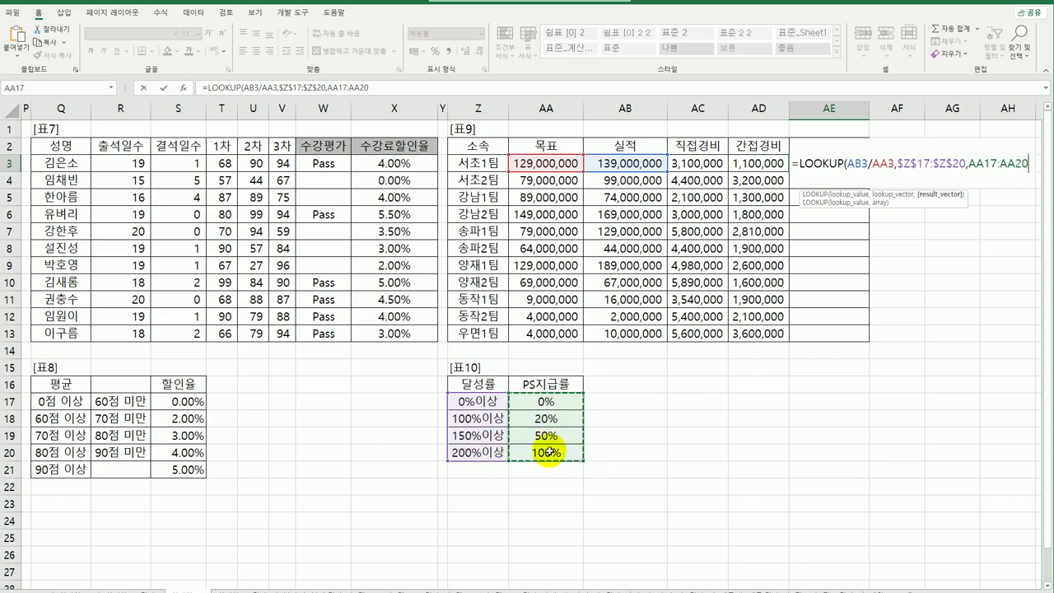
pyautogui.press('F4')
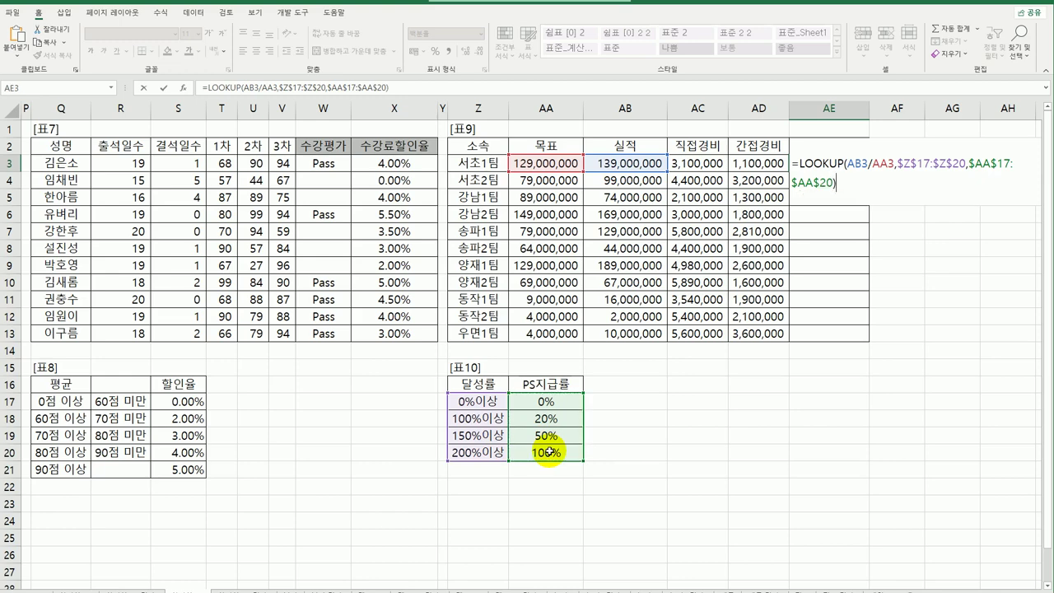
pyautogui.press('Return')
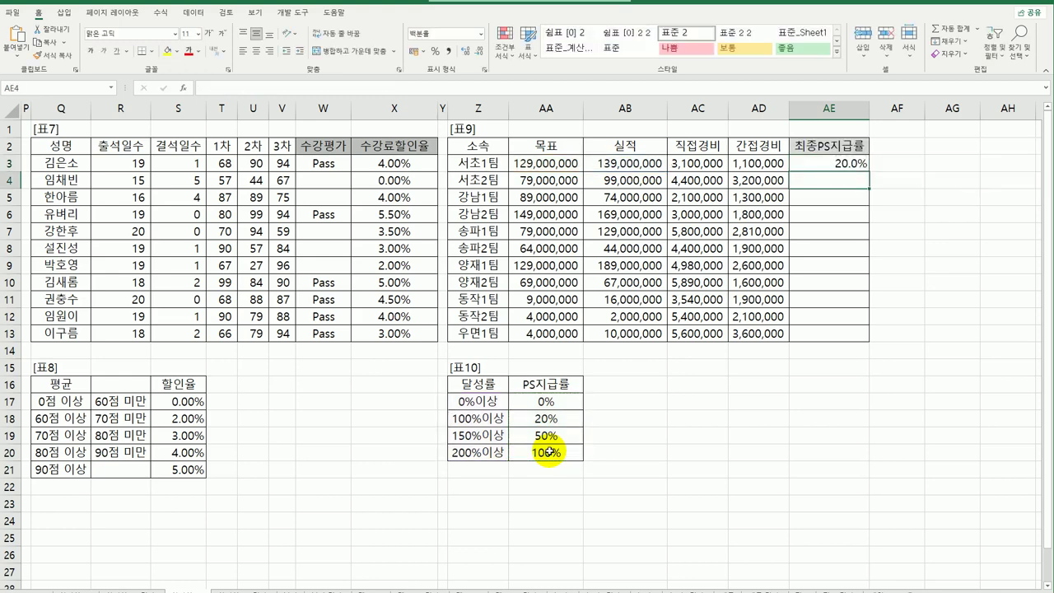
pyautogui.click(848, 163)
pyautogui.moveTo(871, 172); pyautogui.dragTo(840, 341)
# Enter =AB3/AA3 in AF3 as a helper achievement rate, fill it down to AF13 and format the cells as percentages.
pyautogui.click(915, 166)
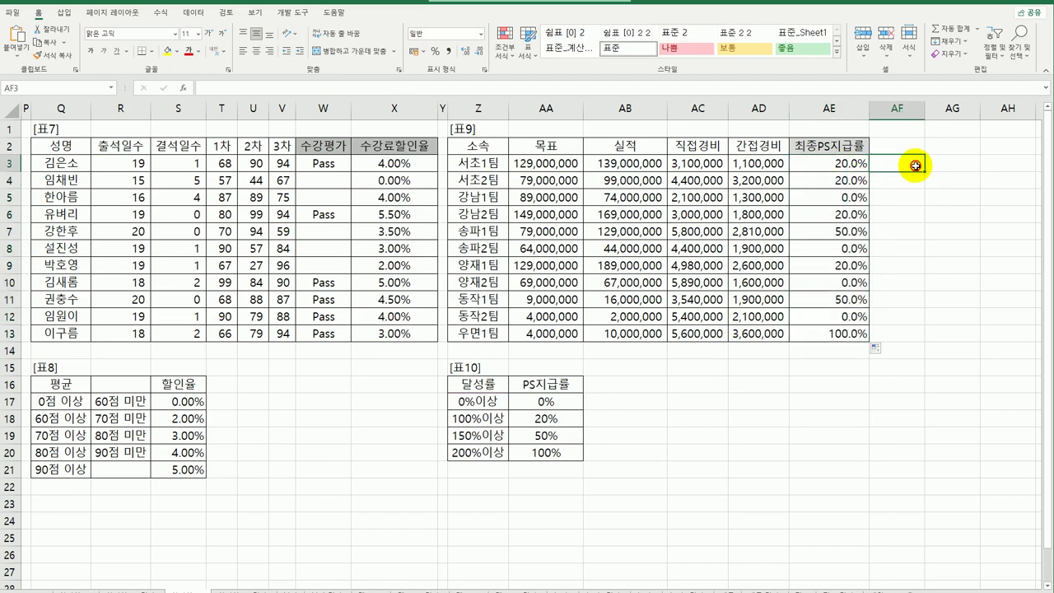
pyautogui.write('=')
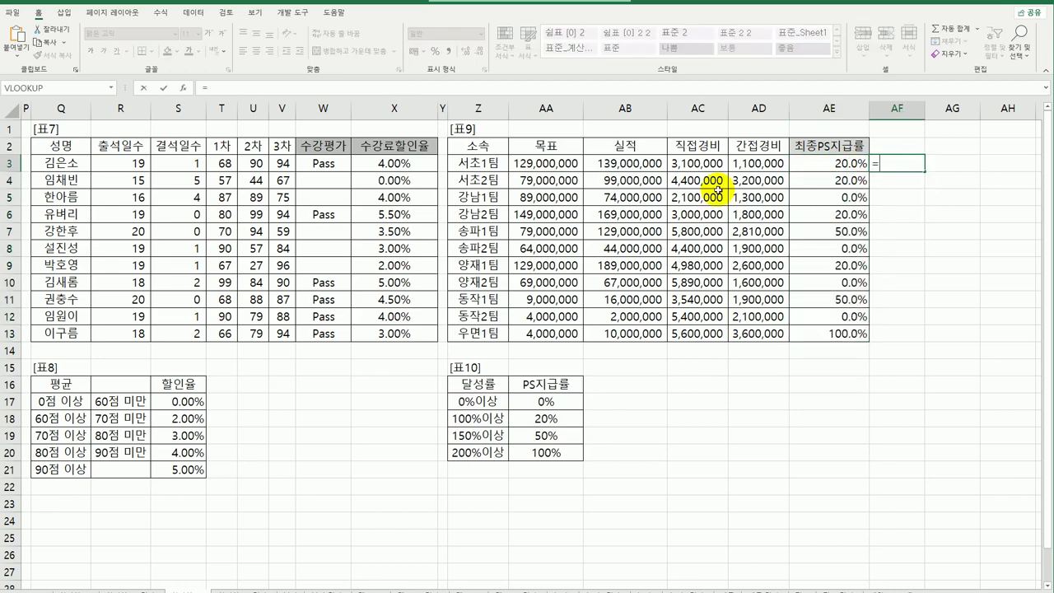
pyautogui.click(636, 166)
pyautogui.write('/')
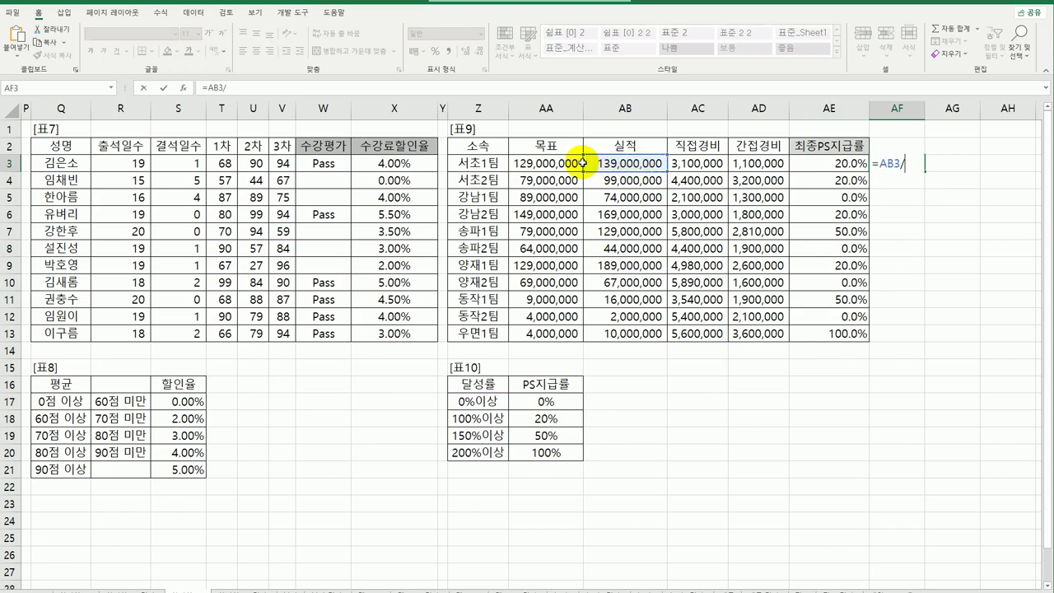
pyautogui.click(572, 164)
pyautogui.press('Return')
pyautogui.click(913, 166)
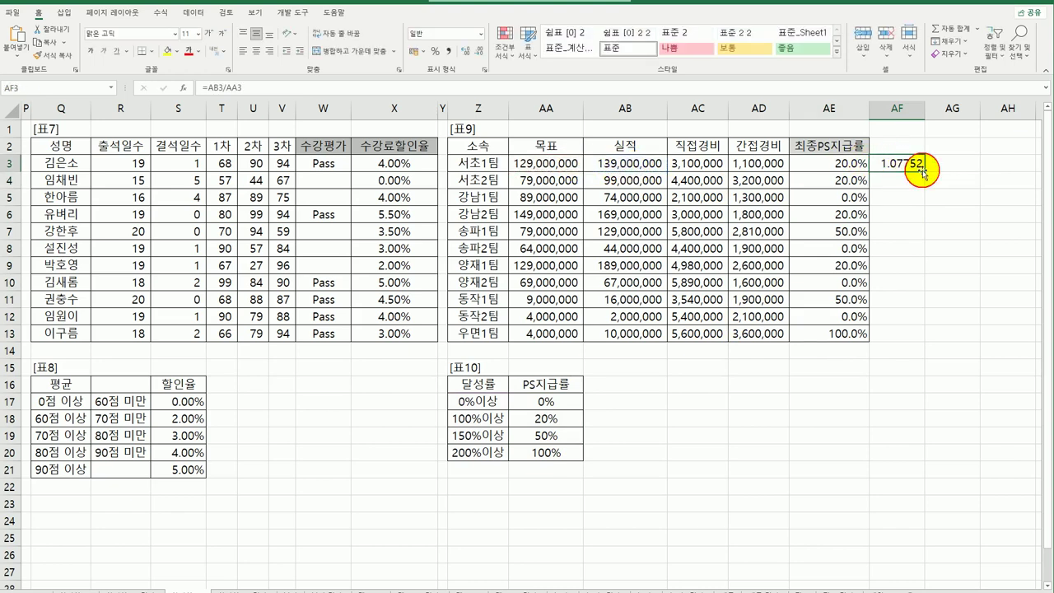
pyautogui.moveTo(926, 170); pyautogui.dragTo(897, 337)
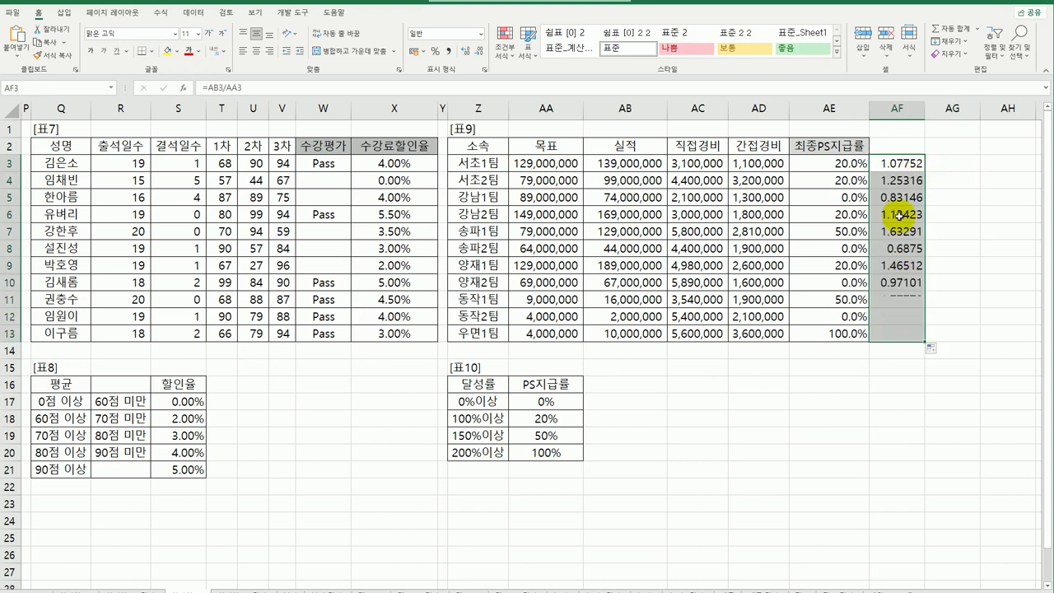
pyautogui.click(435, 51)
# Compare the achievement rates in column AF and the 최종PS지급률 results with 표10's 달성률 brackets and PS지급률 values.
pyautogui.click(911, 169)
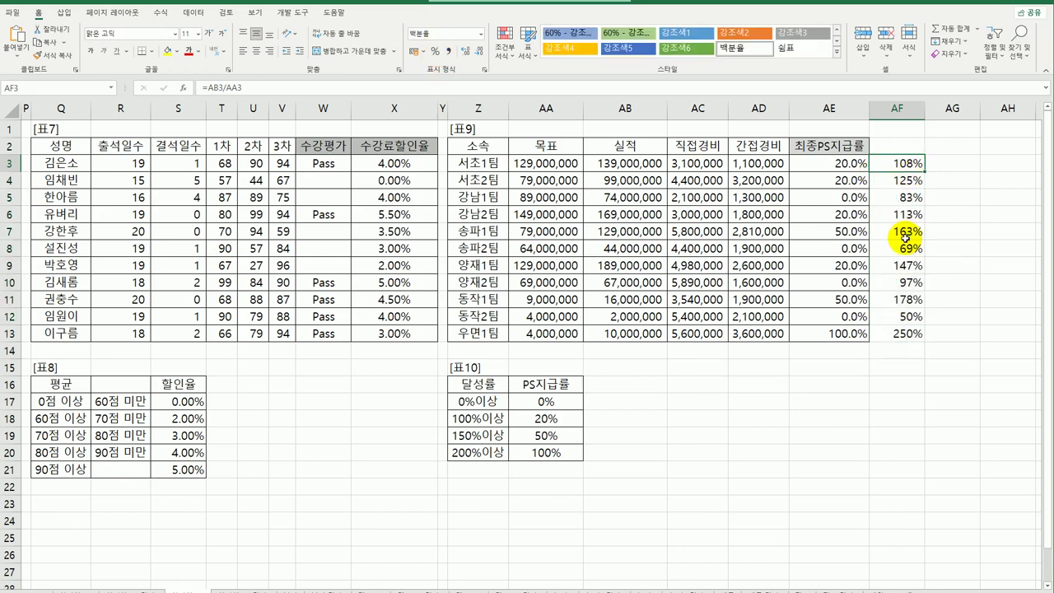
pyautogui.click(478, 442)
pyautogui.click(478, 418)
pyautogui.click(545, 418)
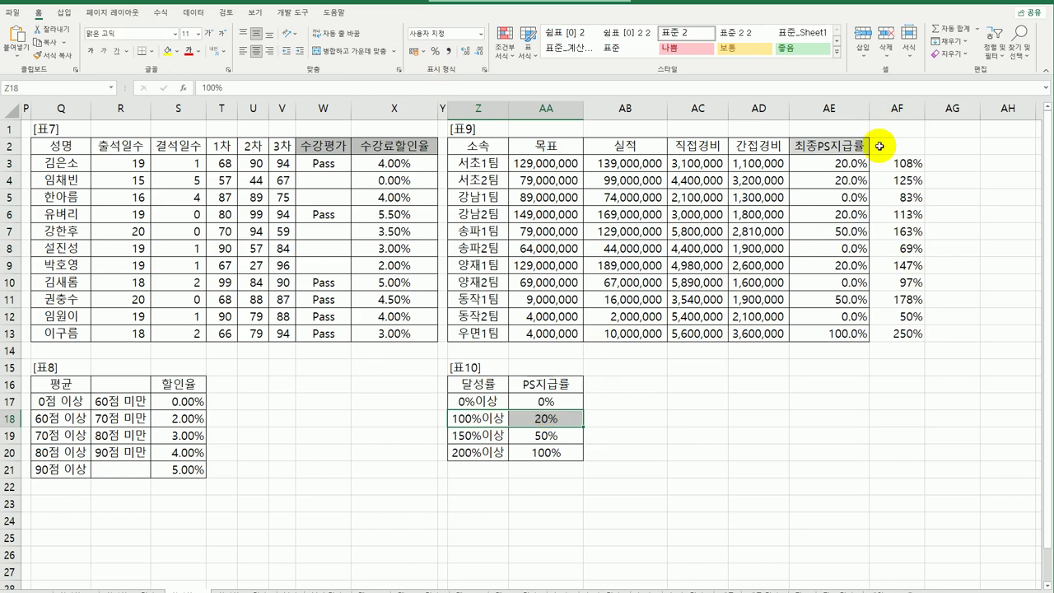
pyautogui.click(828, 165)
pyautogui.click(909, 179)
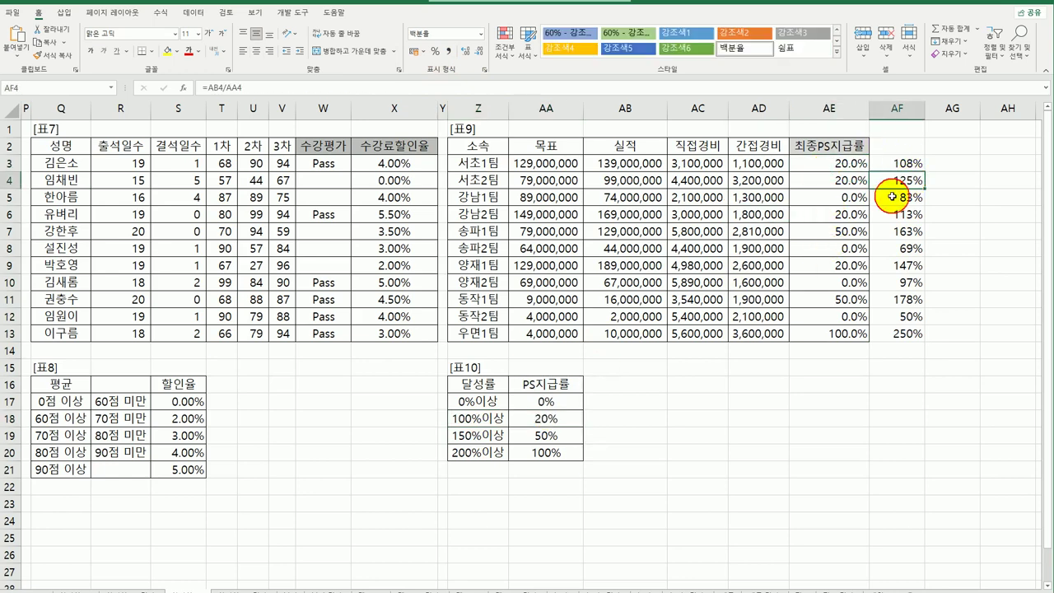
pyautogui.moveTo(468, 434); pyautogui.dragTo(546, 436)
pyautogui.click(831, 178)
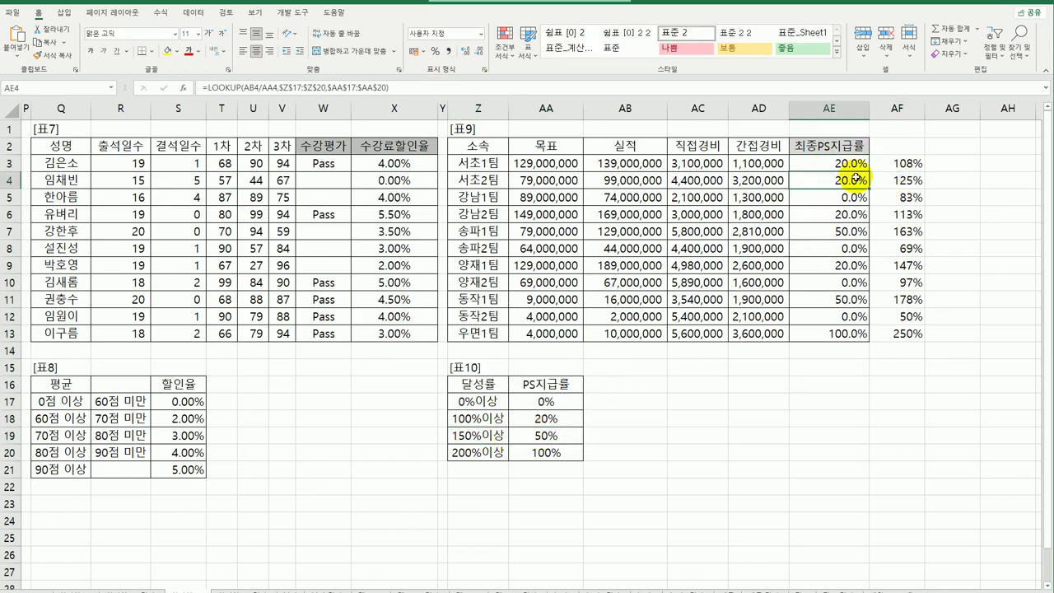
pyautogui.click(923, 202)
pyautogui.click(474, 418)
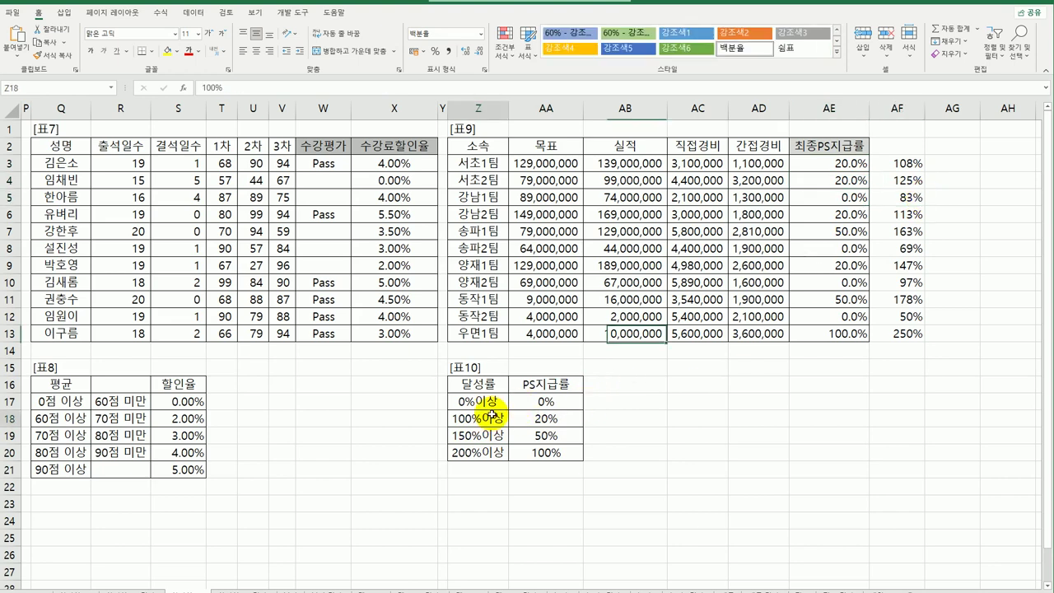
pyautogui.click(545, 401)
pyautogui.click(850, 198)
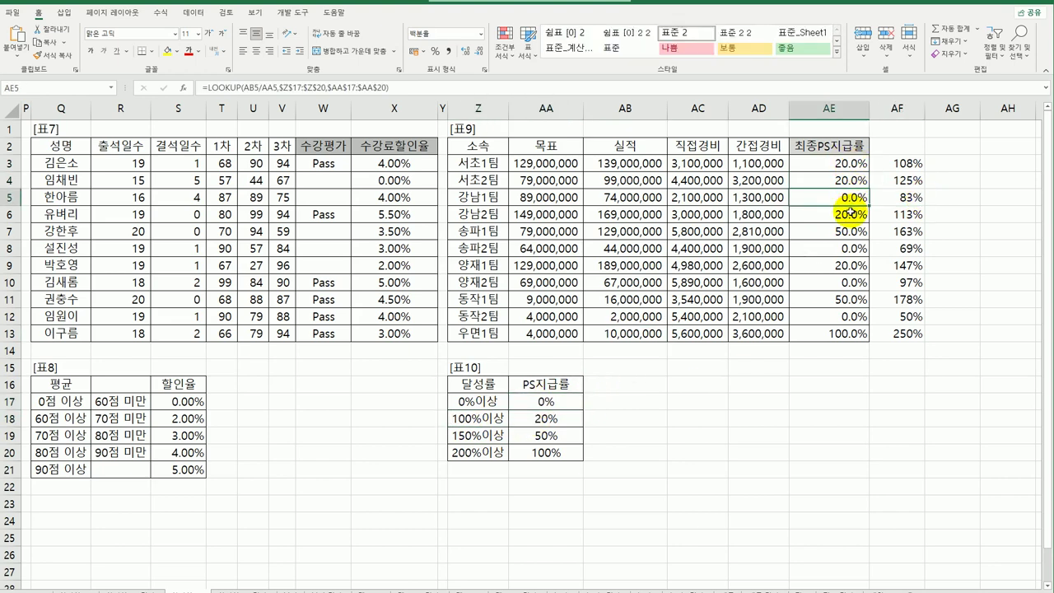
pyautogui.click(843, 162)
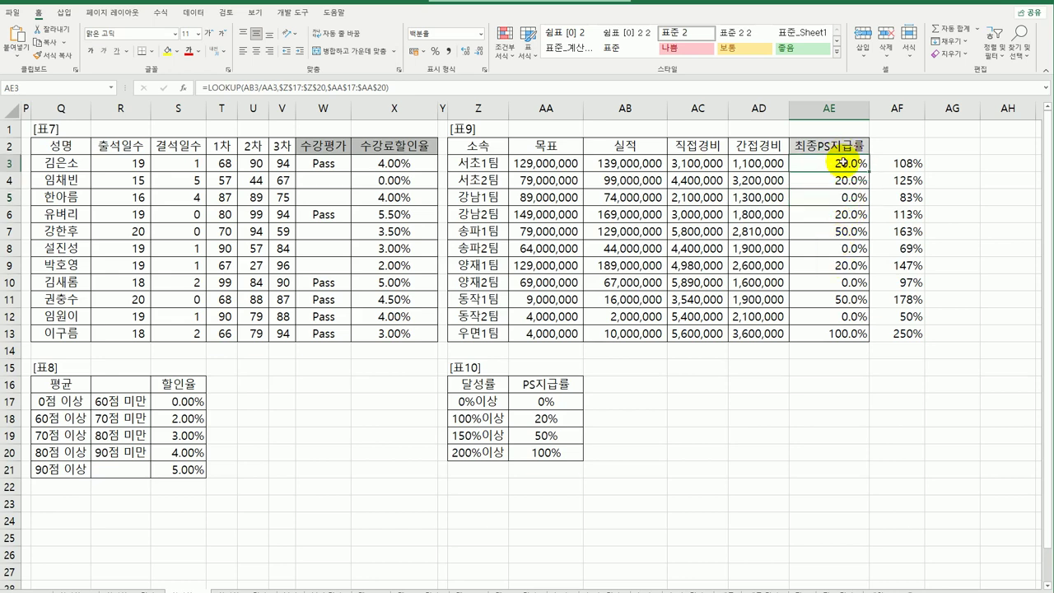
pyautogui.moveTo(906, 163); pyautogui.dragTo(902, 328)
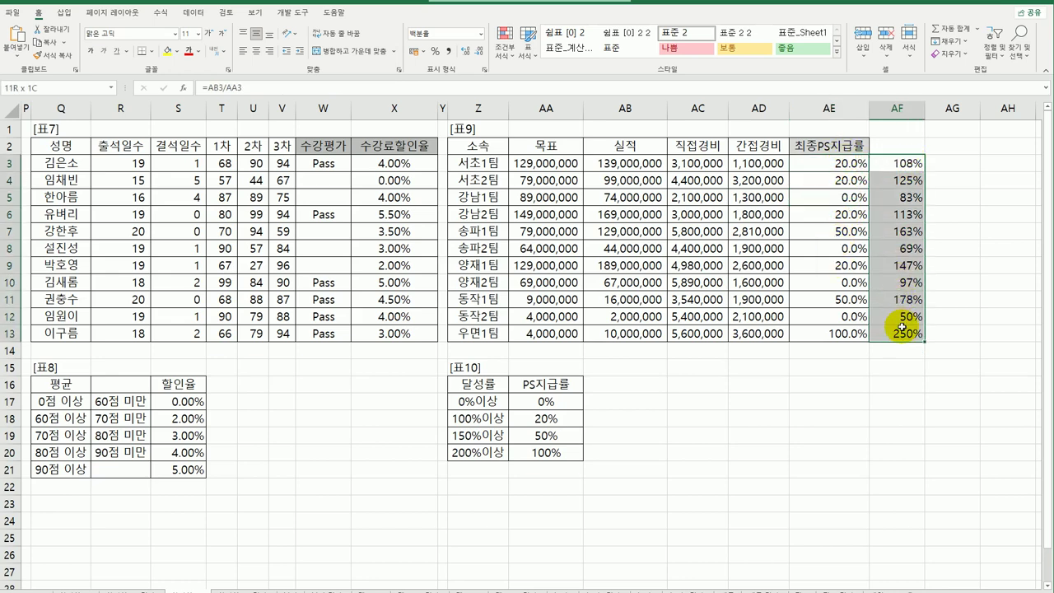
pyautogui.moveTo(476, 401); pyautogui.dragTo(480, 452)
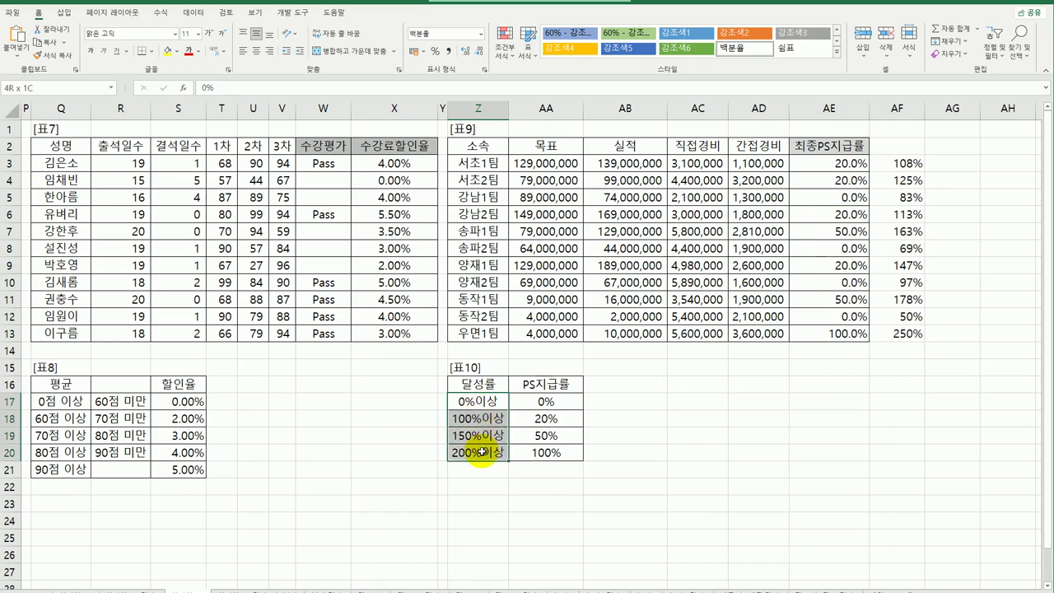
pyautogui.moveTo(546, 401); pyautogui.dragTo(556, 451)
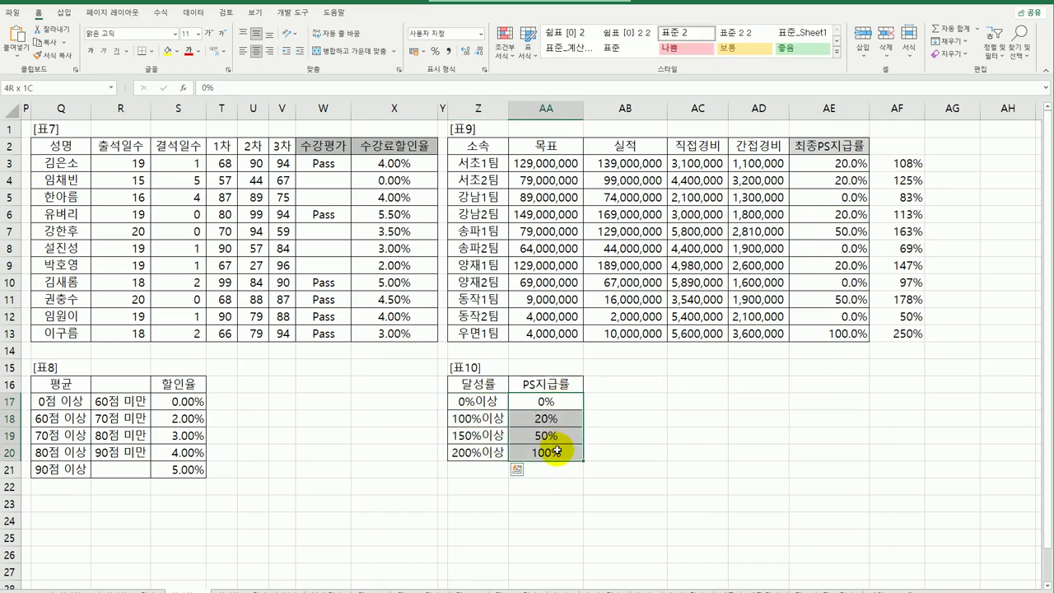
# Change AE3's LOOKUP to the array form by replacing both vectors with $Z$17:$AA$20, and fill it down to AE13.
pyautogui.click(848, 164)
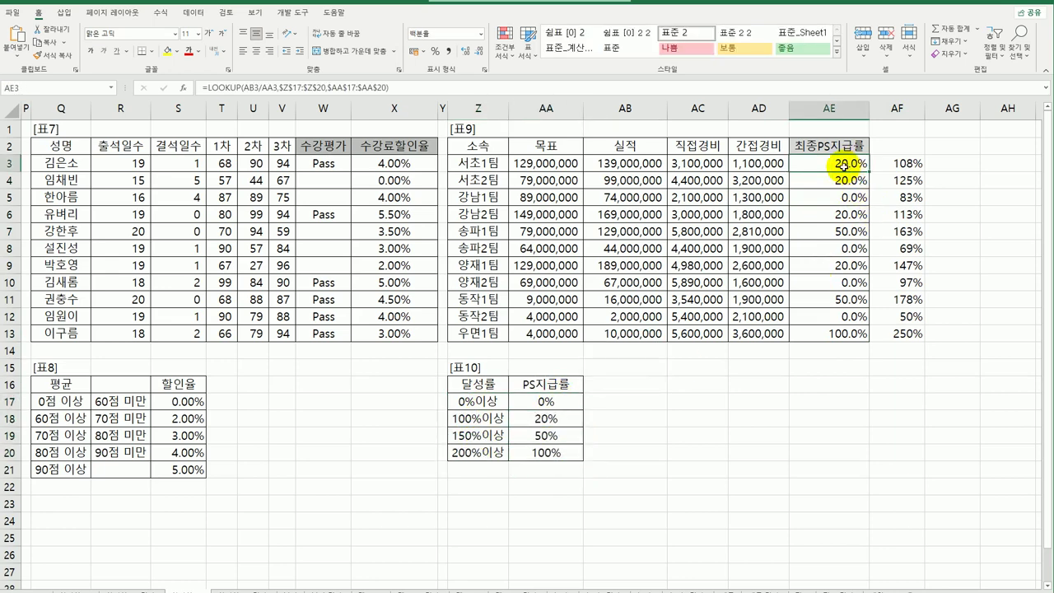
pyautogui.doubleClick(849, 164)
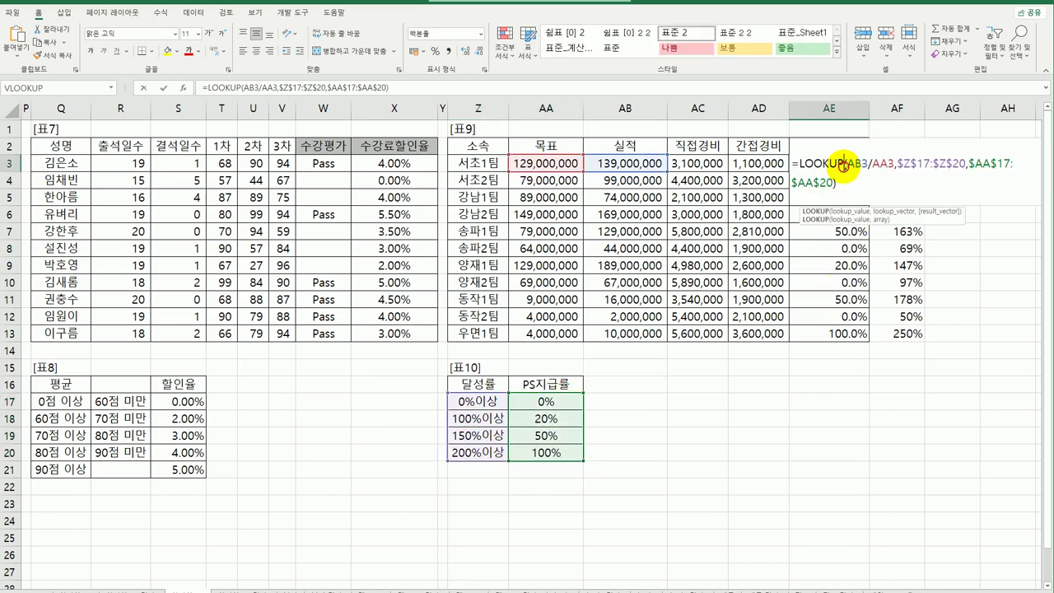
pyautogui.click(799, 164)
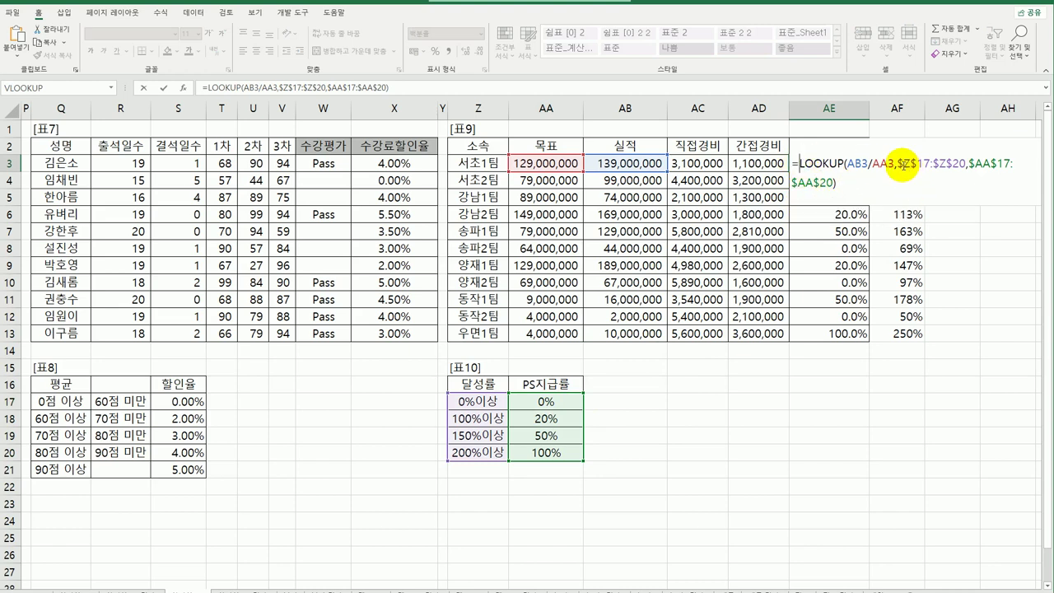
pyautogui.click(899, 167)
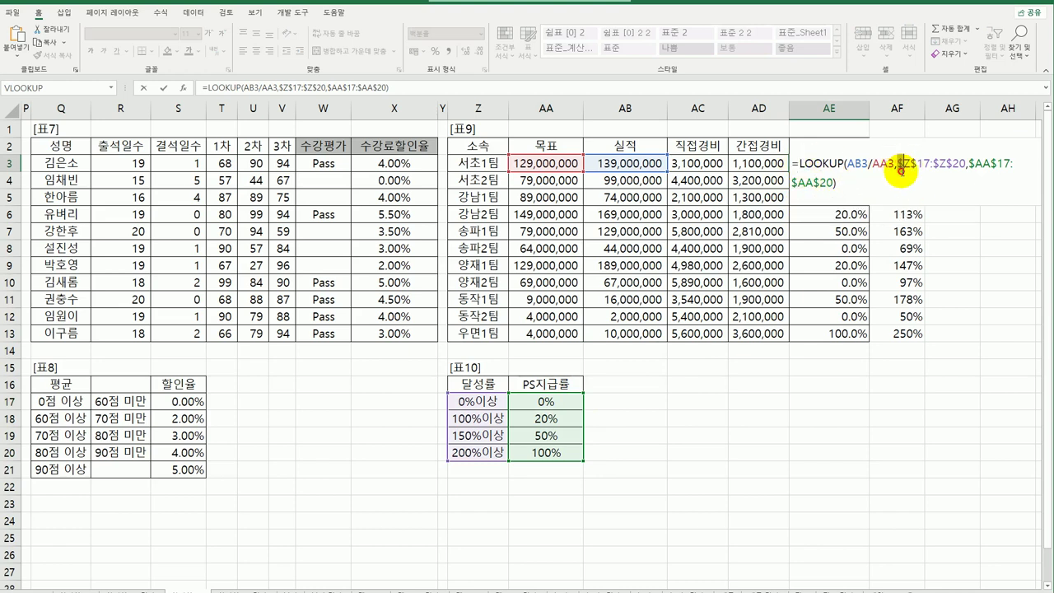
pyautogui.hotkey('ctrl', 'shift', 'End')
pyautogui.press('Delete')
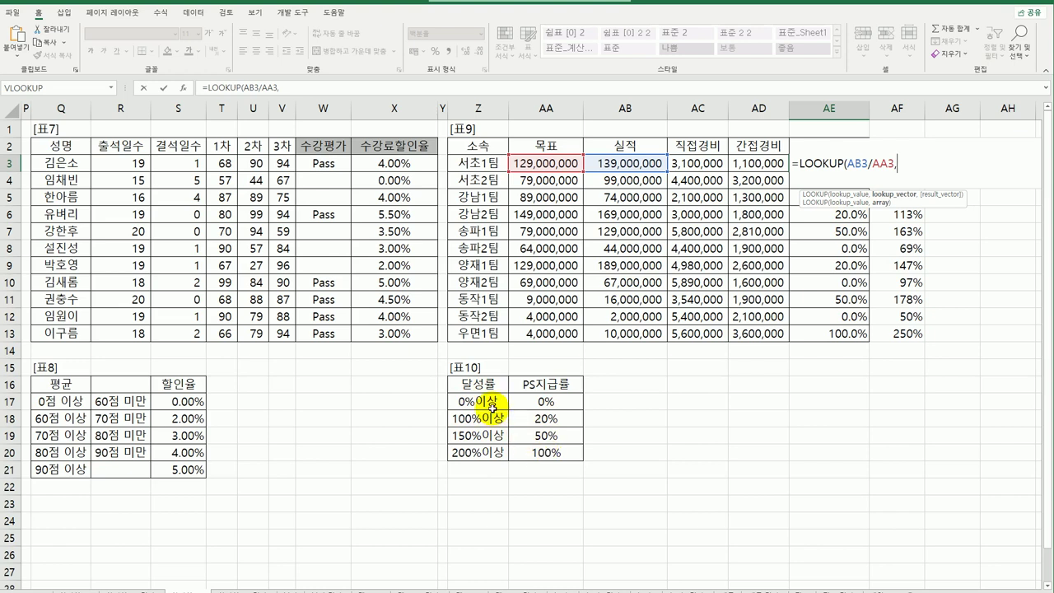
pyautogui.moveTo(477, 402); pyautogui.dragTo(529, 452)
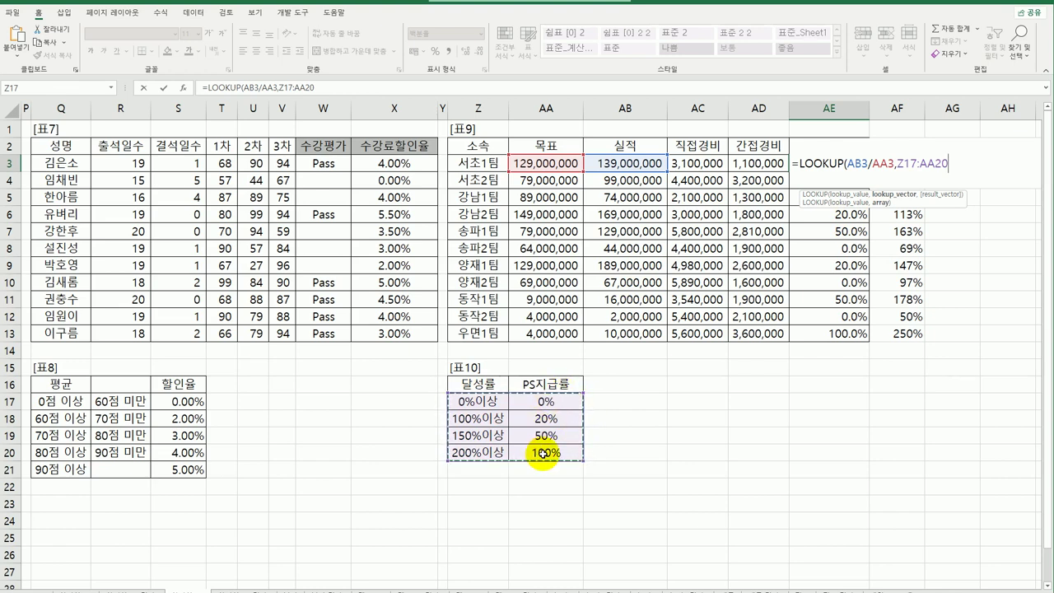
pyautogui.press('F4')
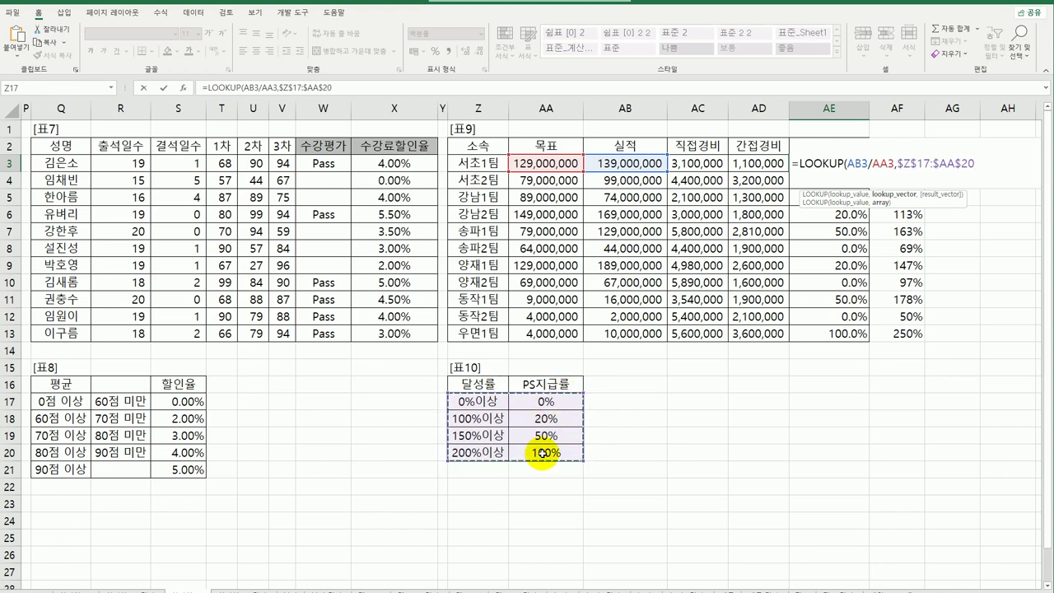
pyautogui.write(')')
pyautogui.press('Return')
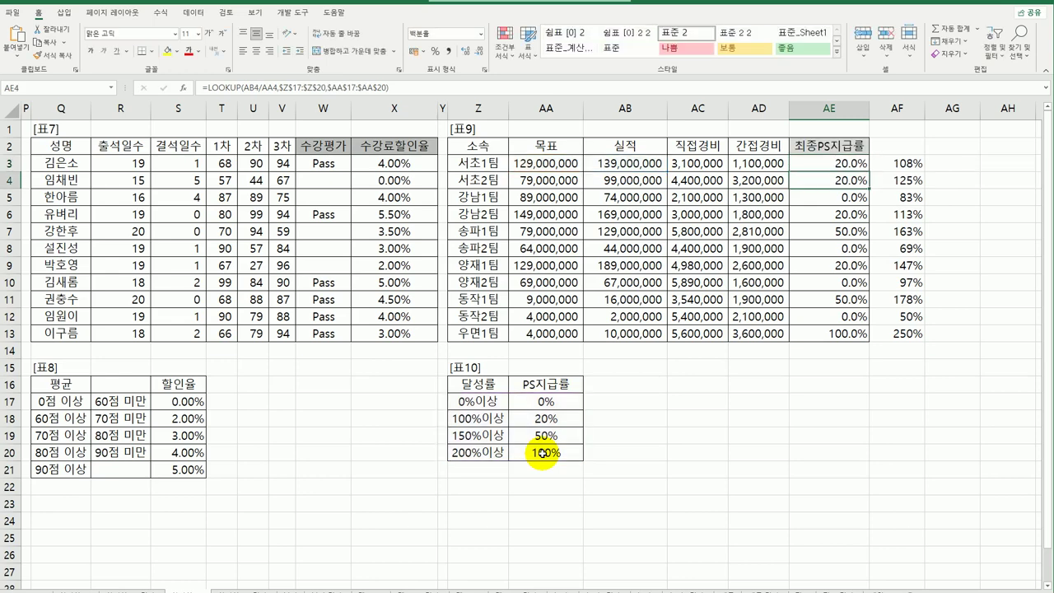
pyautogui.click(850, 165)
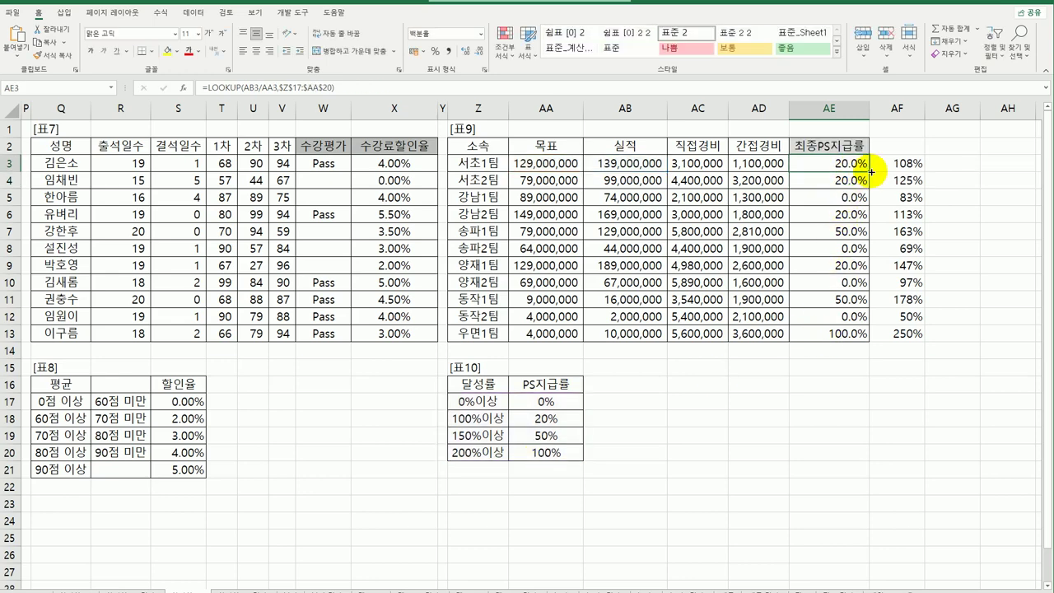
pyautogui.moveTo(871, 221); pyautogui.dragTo(867, 343)
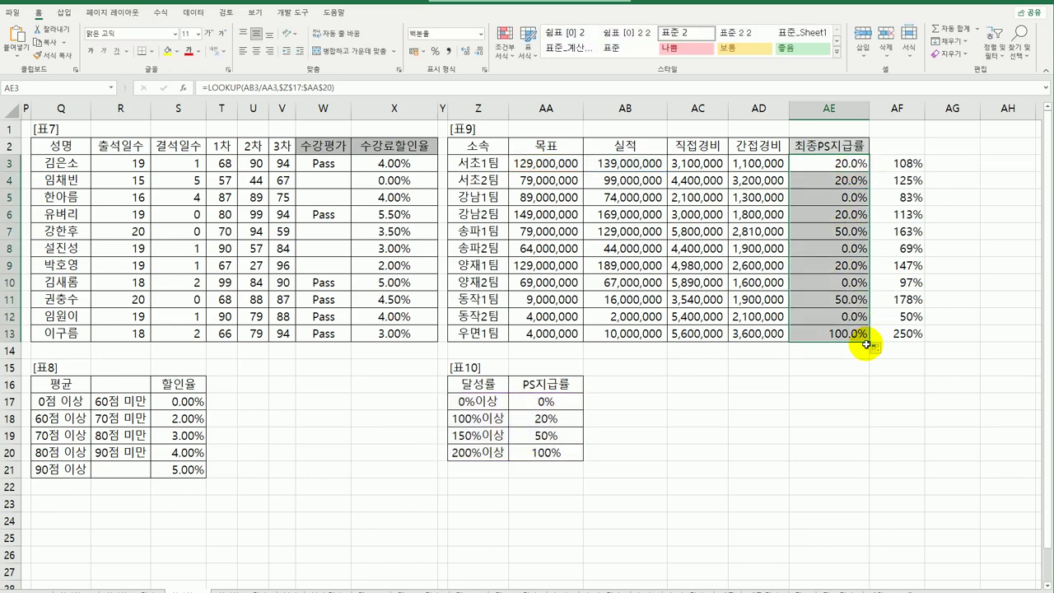
# Append an IF with a nested AND to AE3's LOOKUP formula, using AB3/AA3>=120% as the first condition.
pyautogui.click(845, 171)
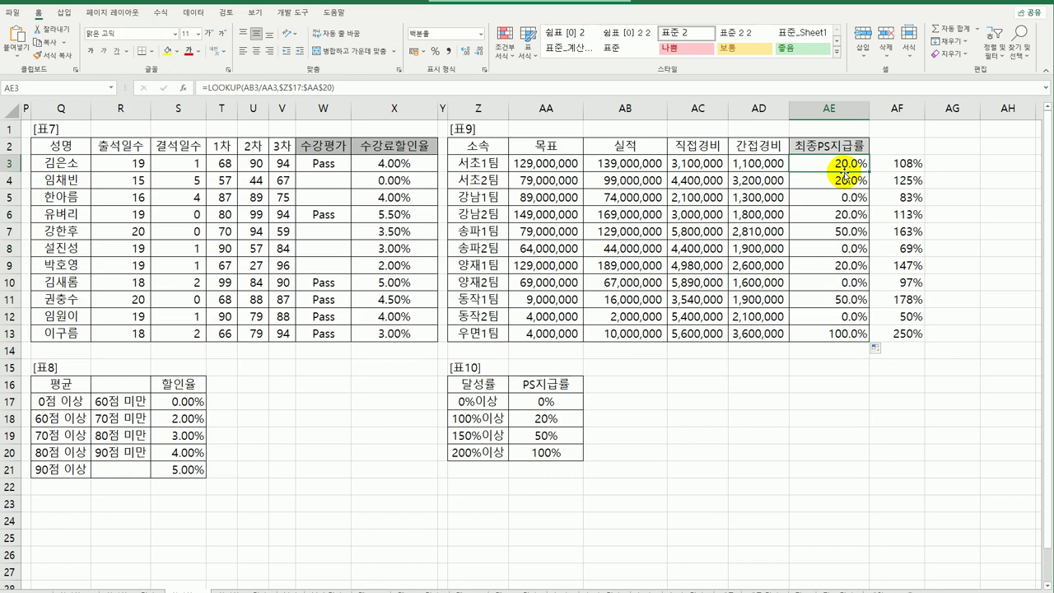
pyautogui.press('F2')
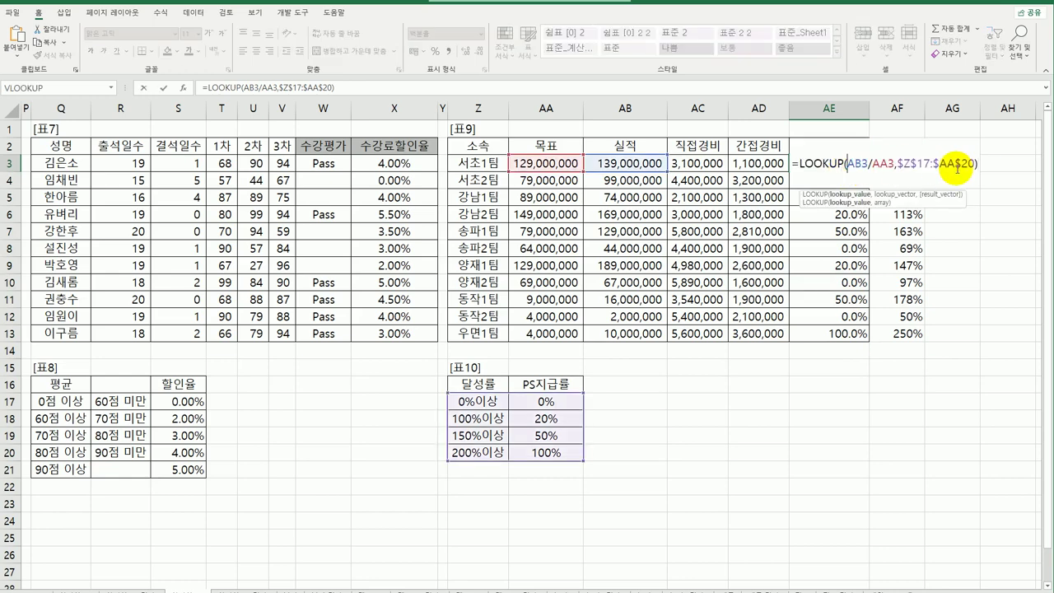
pyautogui.write('+')
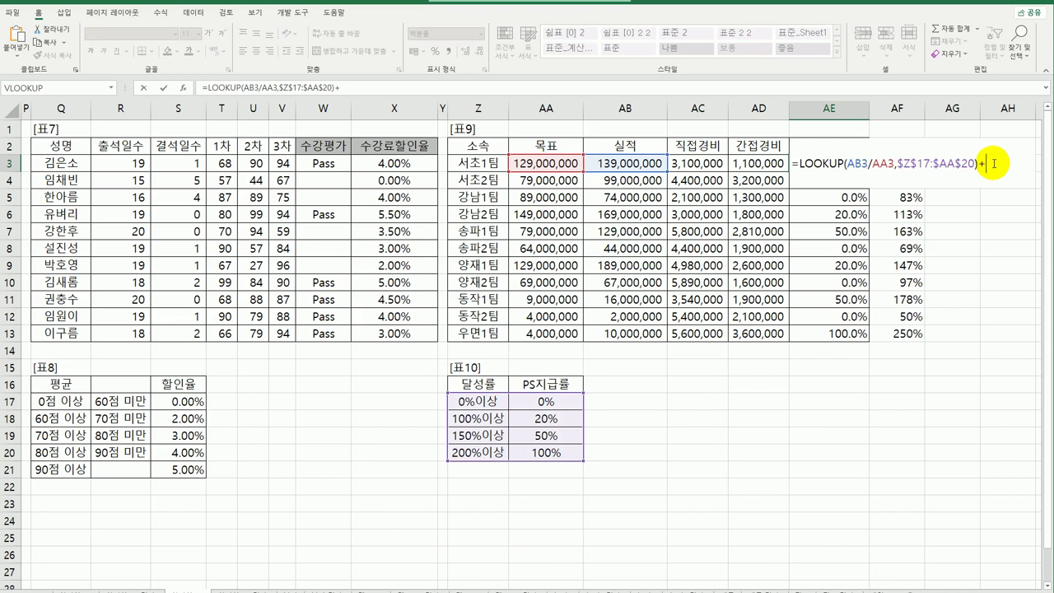
pyautogui.write('if(')
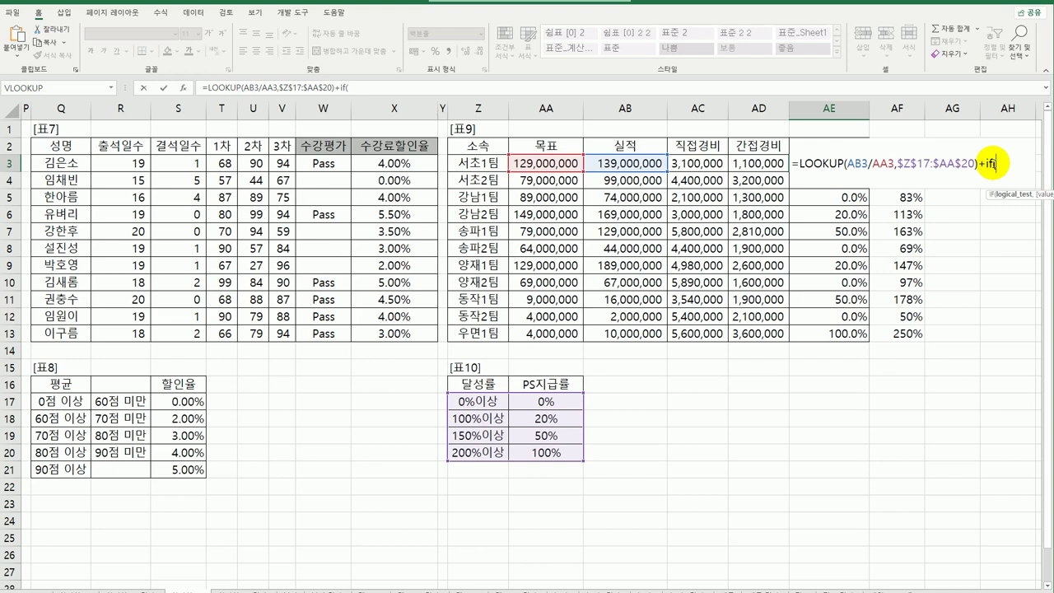
pyautogui.write('and(')
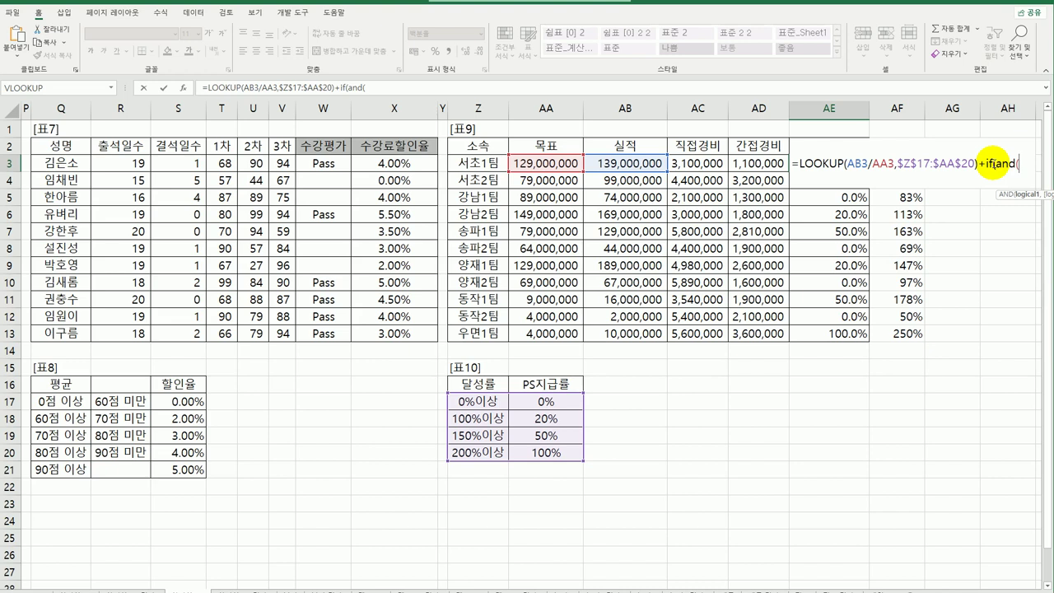
pyautogui.click(642, 164)
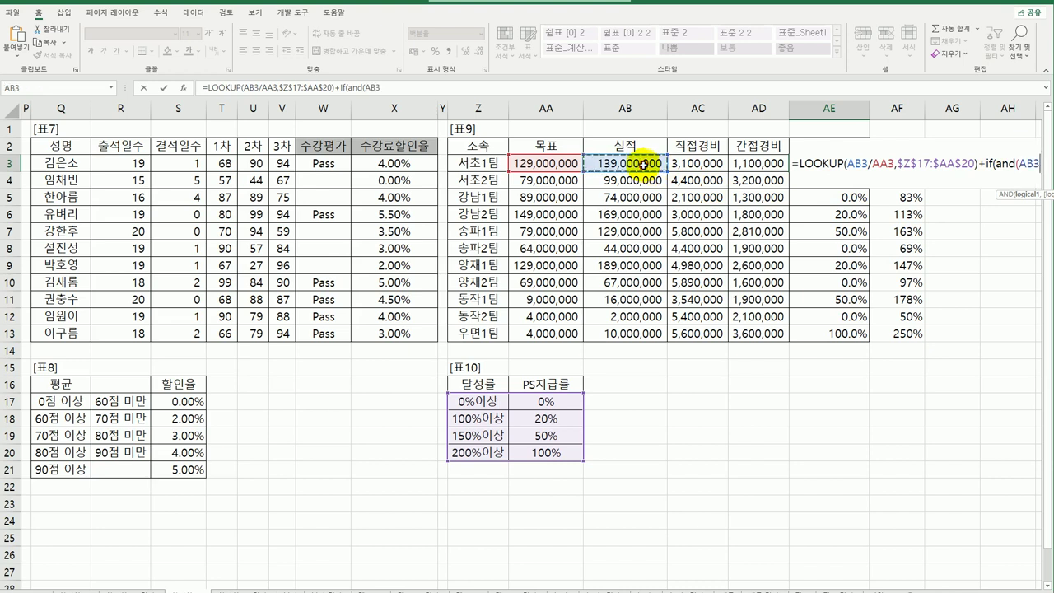
pyautogui.write('/')
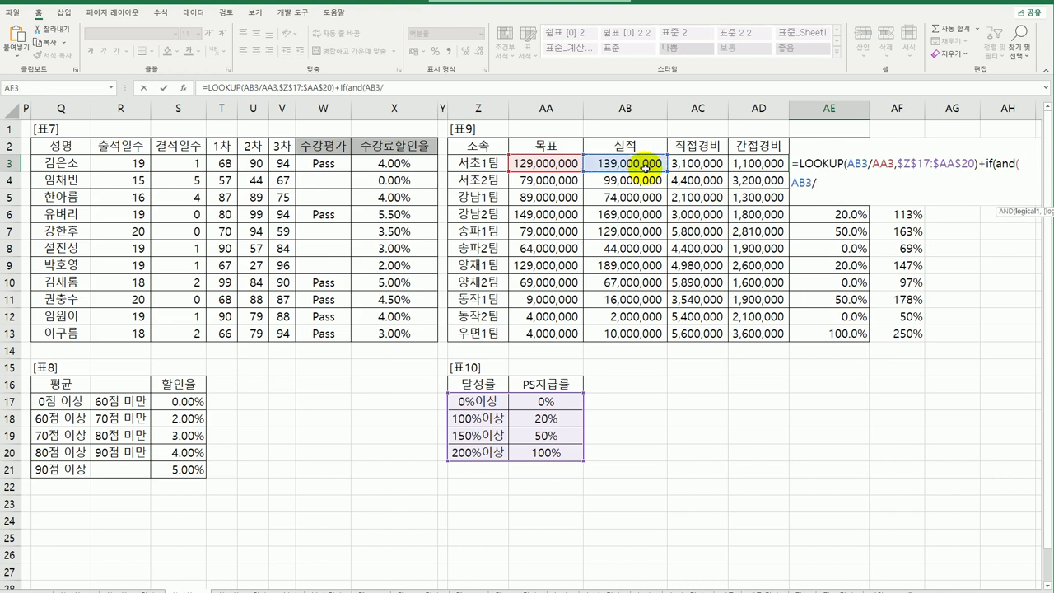
pyautogui.click(571, 164)
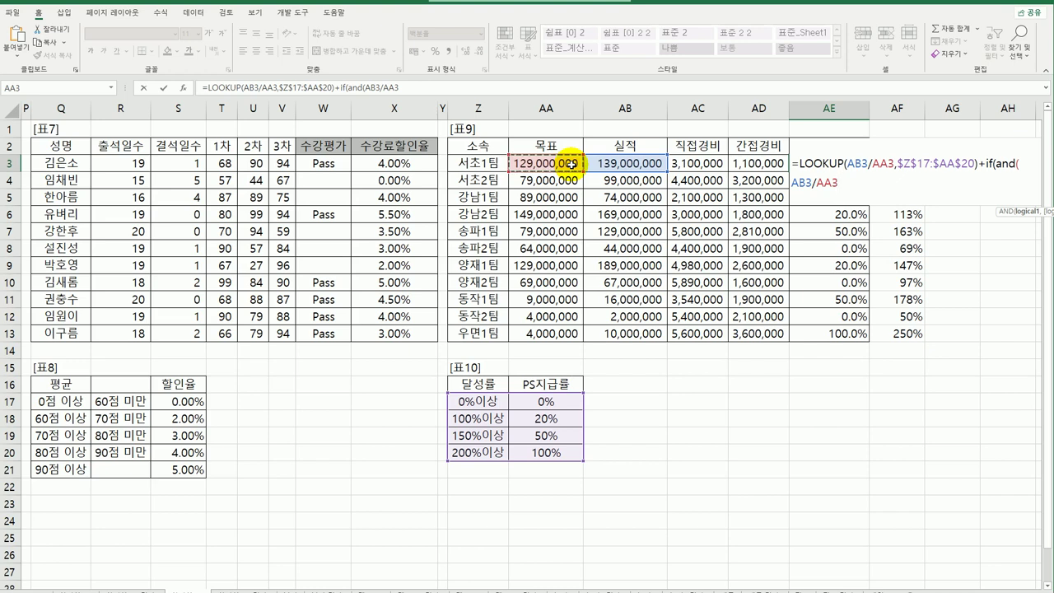
pyautogui.write('>=')
pyautogui.write('120%')
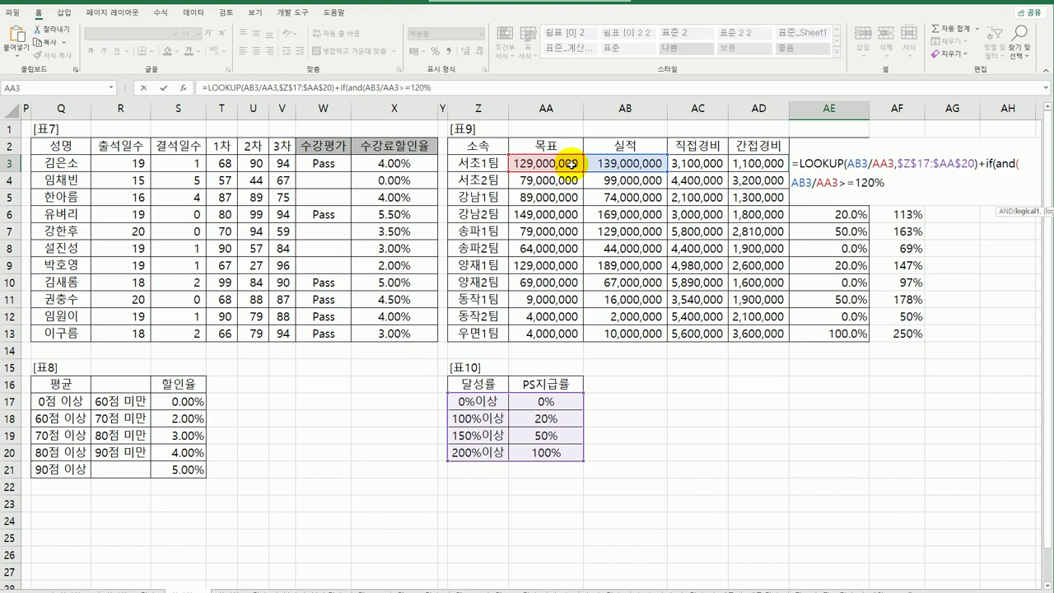
# Add AD3/AC3>=50% as the second AND condition and 7% as the IF's value when true.
pyautogui.write(',')
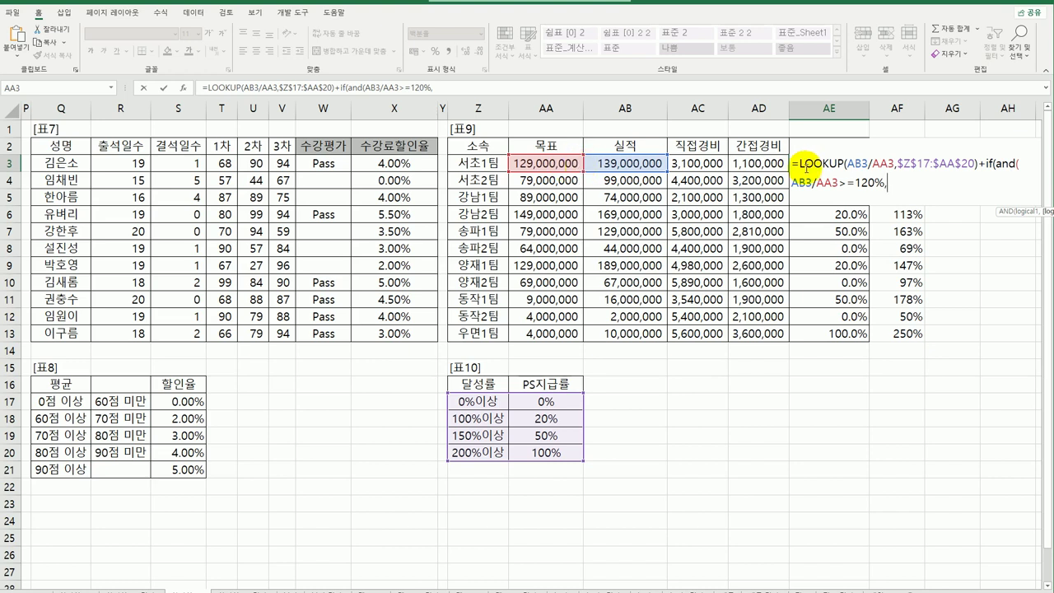
pyautogui.click(773, 164)
pyautogui.write('/')
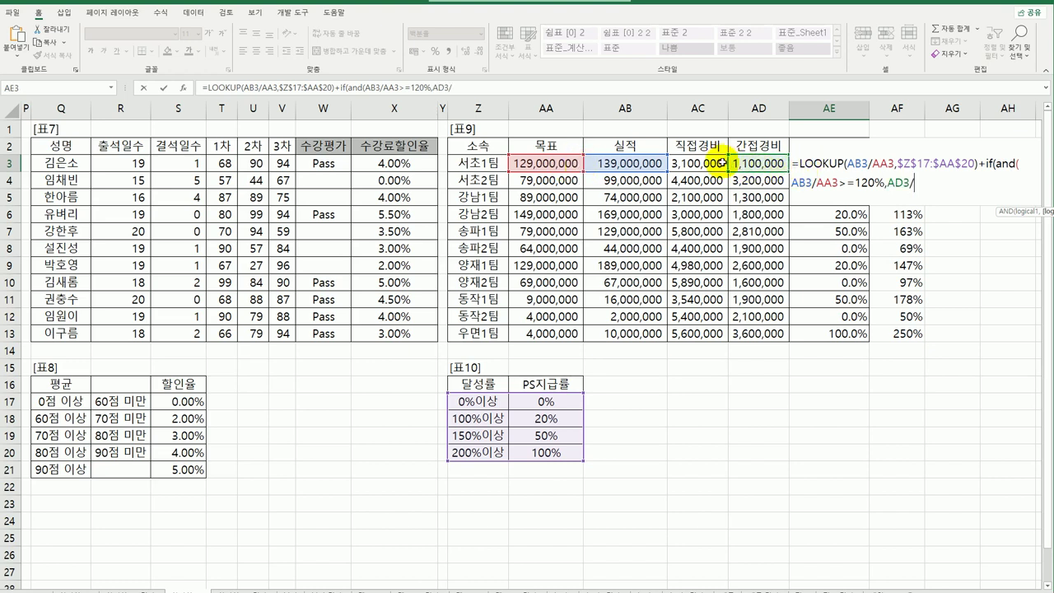
pyautogui.click(713, 164)
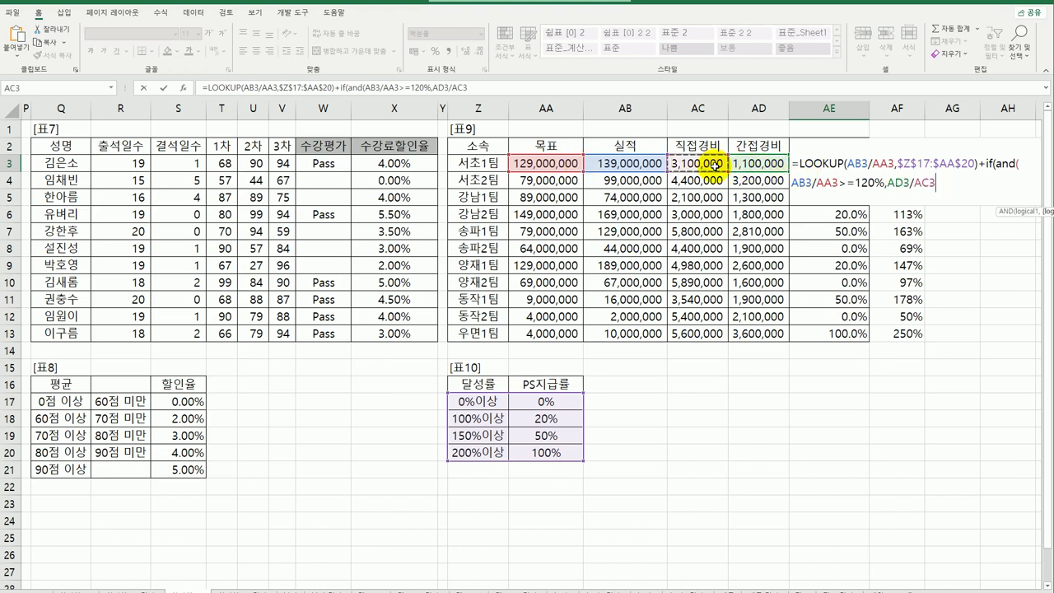
pyautogui.write('>=50%')
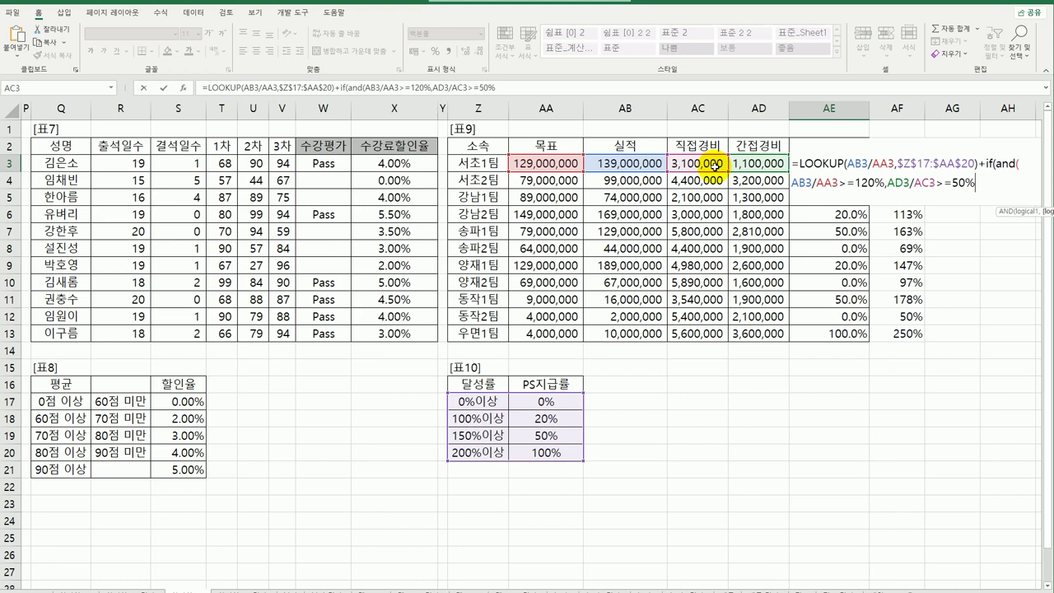
pyautogui.write('),7%')
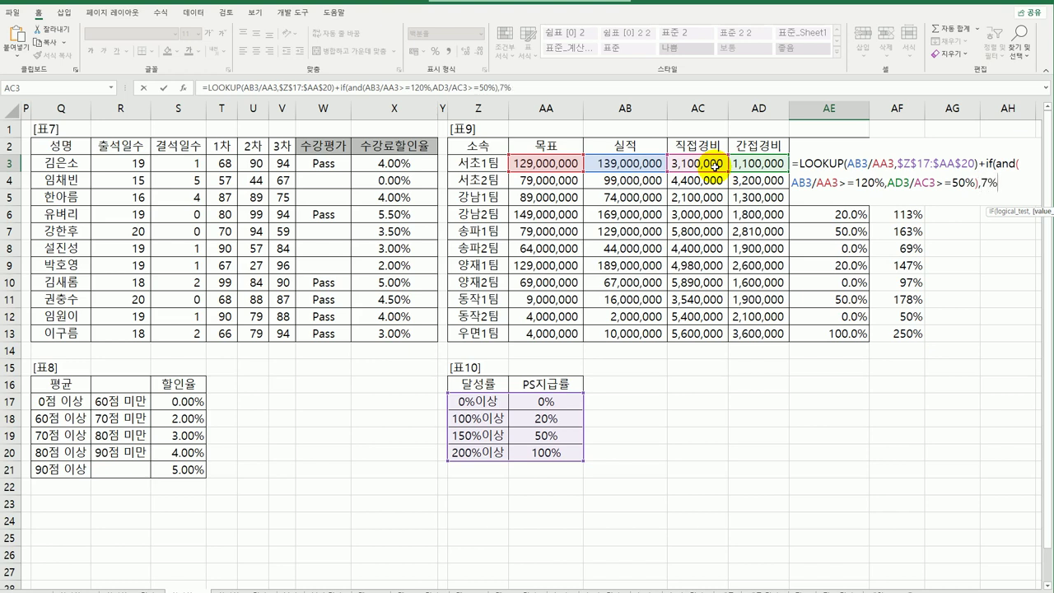
# Finish AE3's formula with the nested IF(AB3/AA3<80%,-5%,0%) and fill it down to AE13.
pyautogui.write(',')
pyautogui.write('IF(')
pyautogui.click(630, 163)
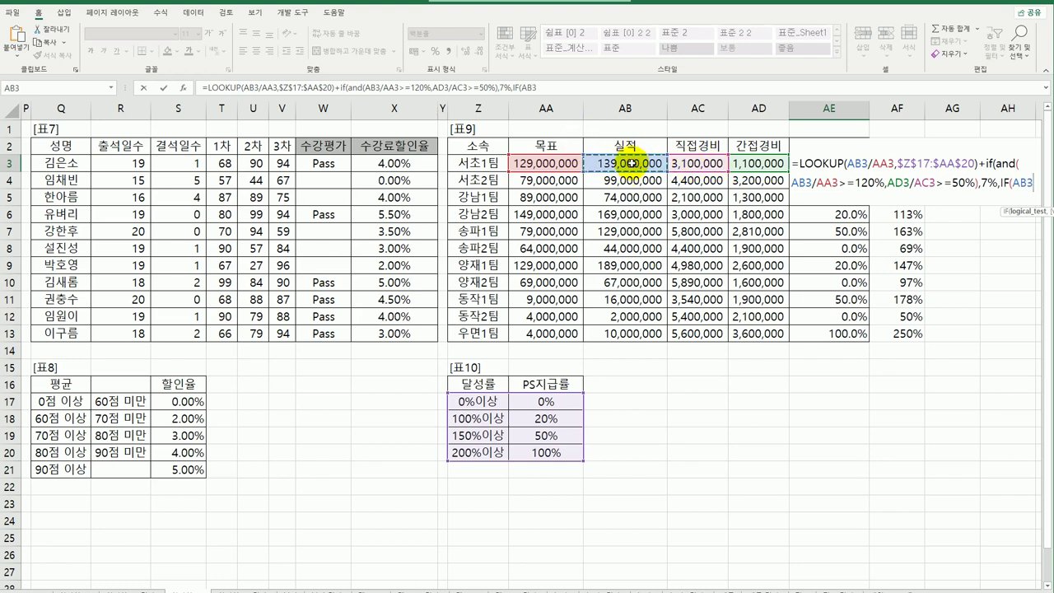
pyautogui.write('/')
pyautogui.click(534, 163)
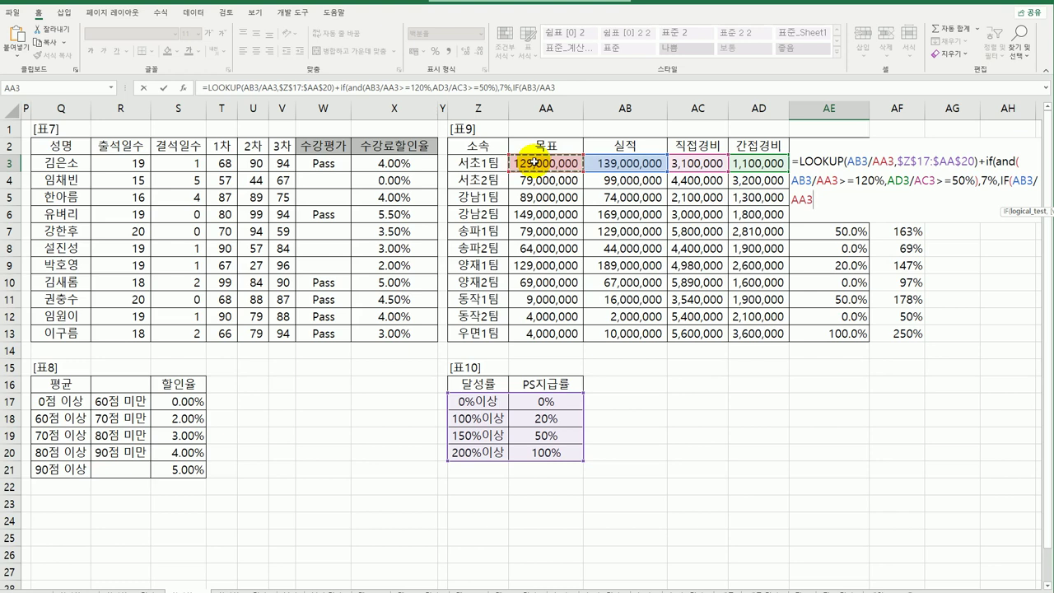
pyautogui.write('<')
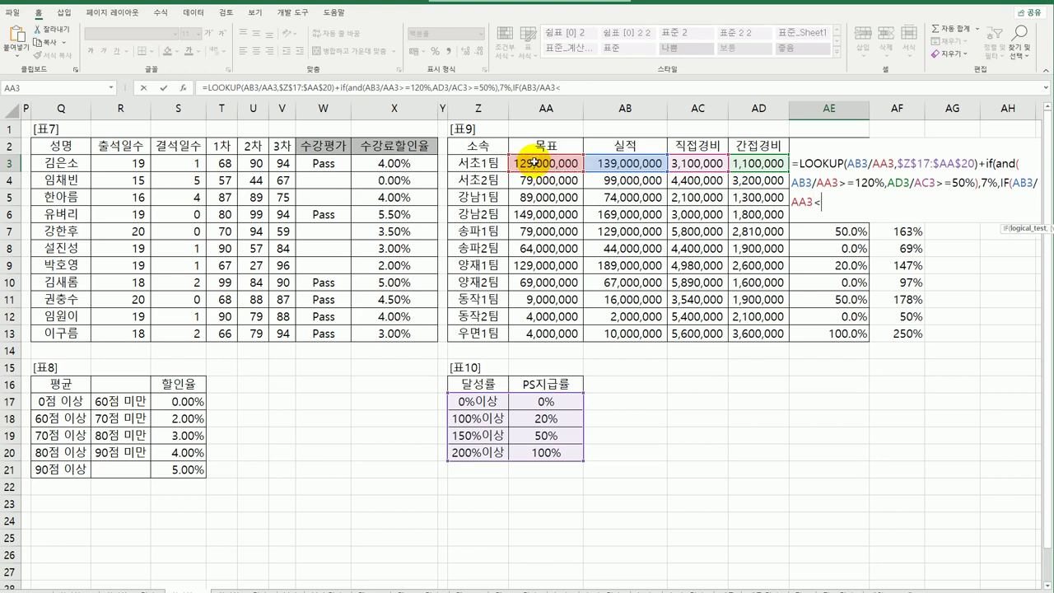
pyautogui.write('80%,-')
pyautogui.write('5%')
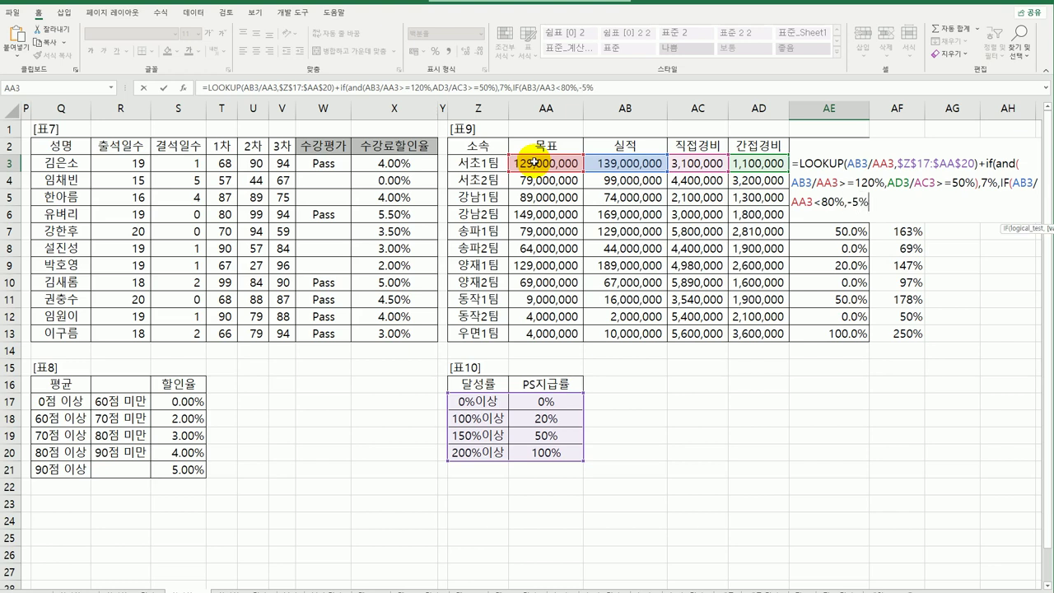
pyautogui.write(',0%)')
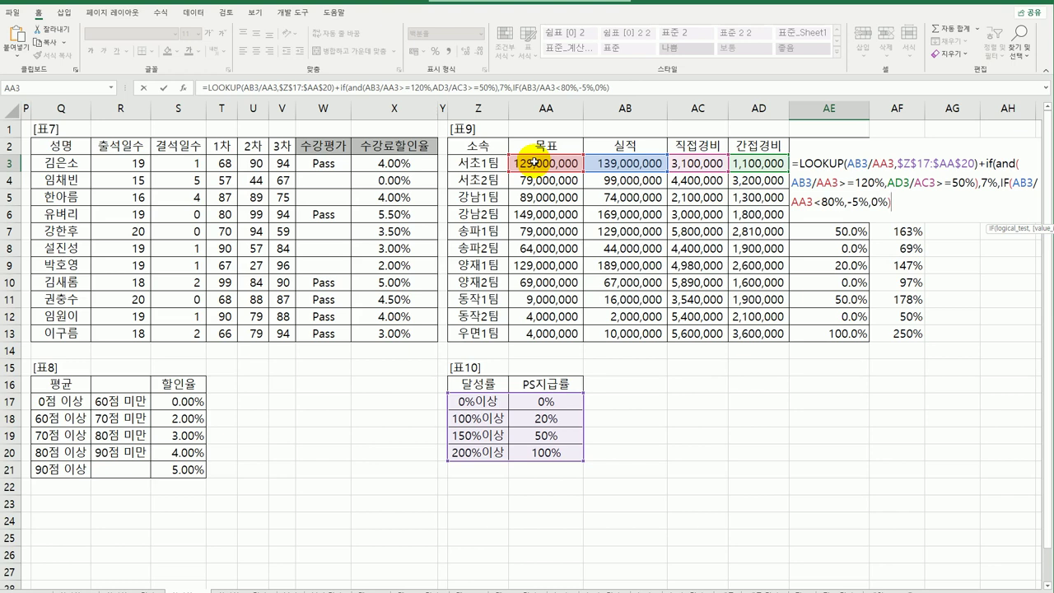
pyautogui.write(')')
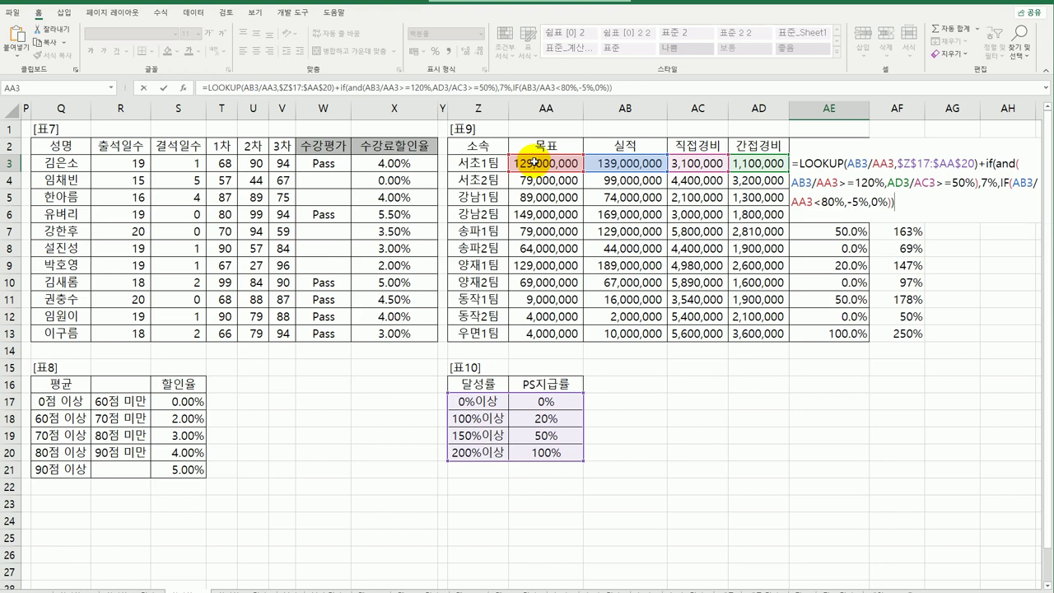
pyautogui.press('Return')
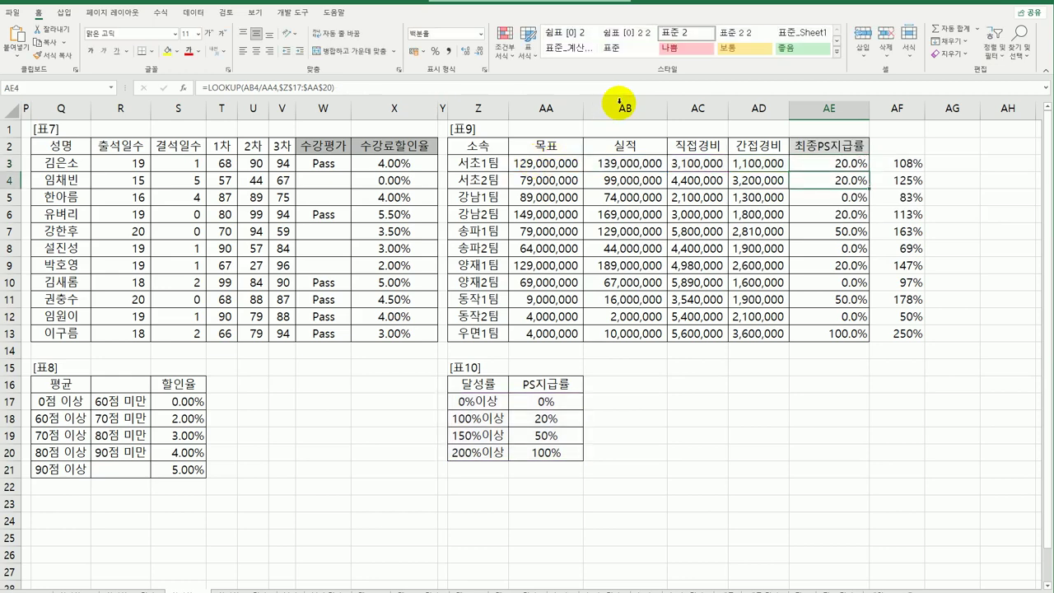
pyautogui.click(826, 164)
pyautogui.moveTo(869, 172); pyautogui.dragTo(849, 344)
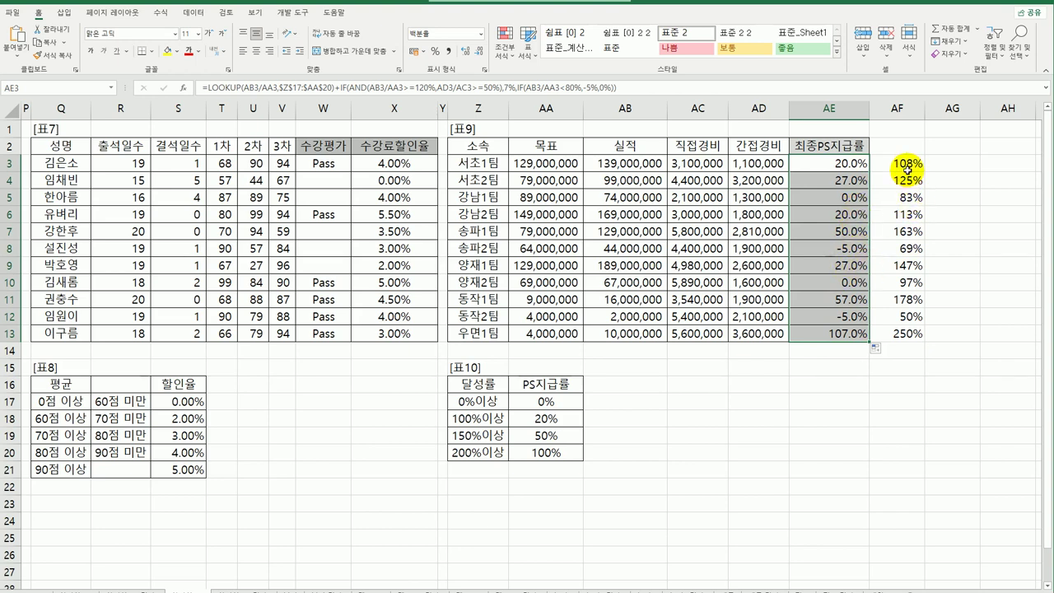
# Delete the helper achievement rates in AF3:AF13.
pyautogui.moveTo(908, 169); pyautogui.dragTo(898, 334)
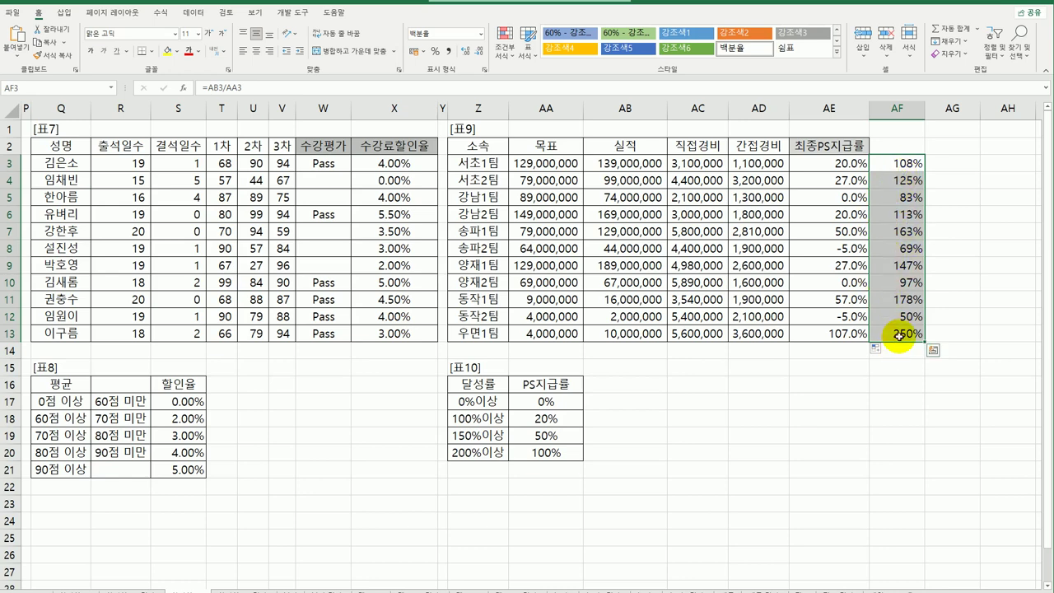
pyautogui.press('Delete')
pyautogui.click(848, 316)
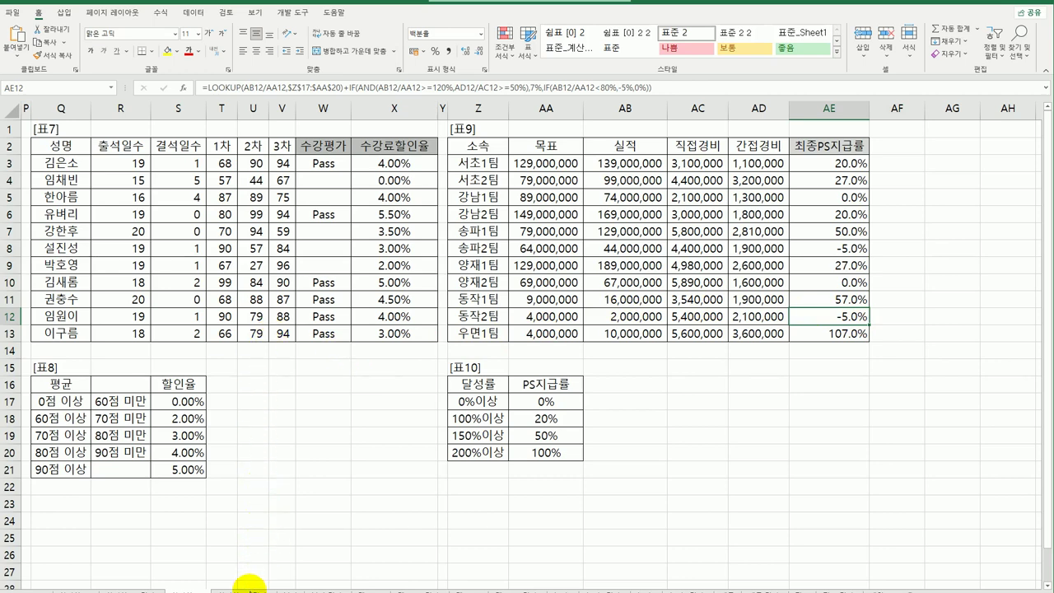
# Open the next worksheet containing the completed tables and examine 표9's 최종PS지급률 values for comparison.
pyautogui.click(248, 588)
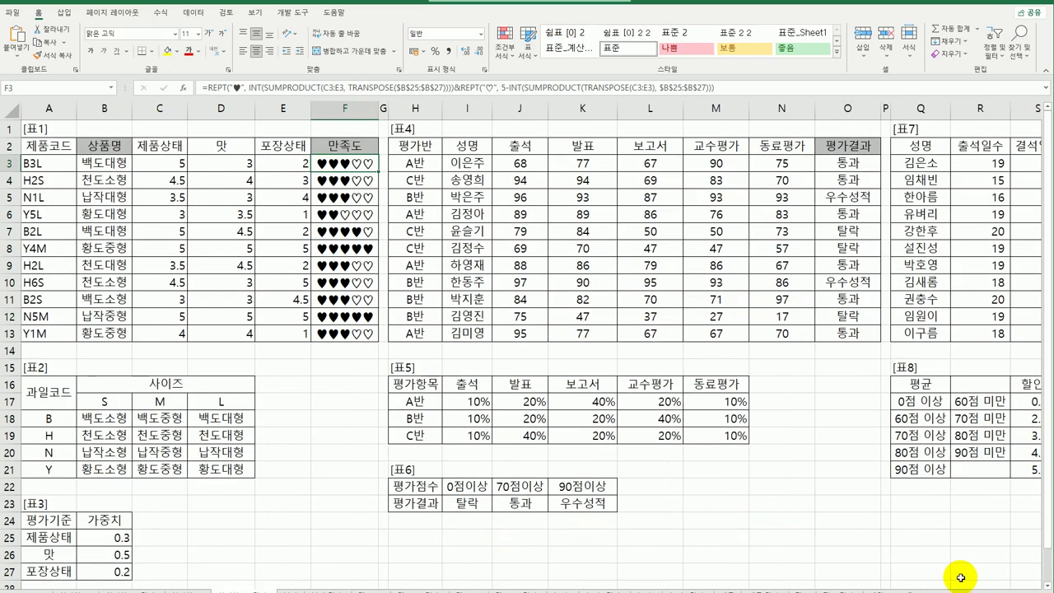
pyautogui.moveTo(955, 586); pyautogui.dragTo(998, 586)
pyautogui.click(541, 433)
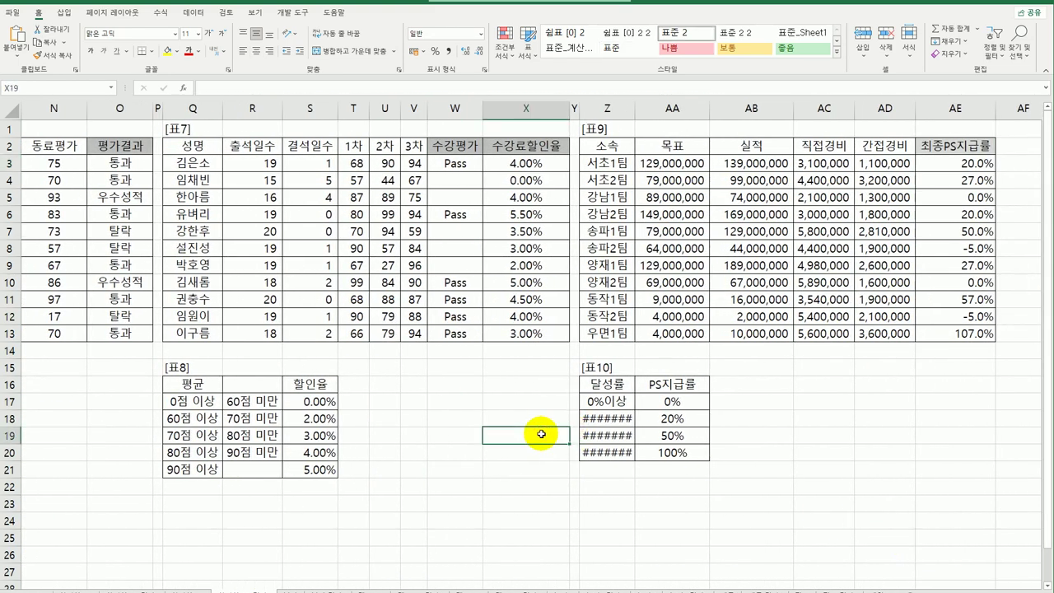